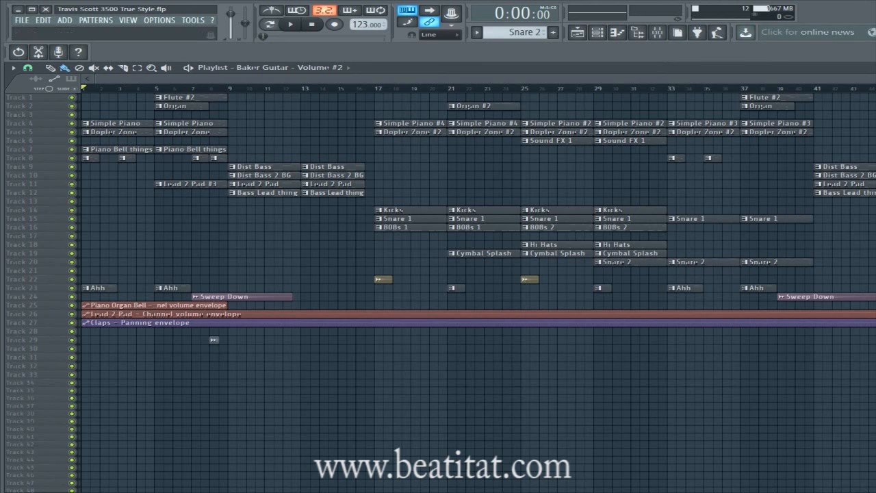
Open the mixer and step through its tracks to review the names and fader levels.
{"action": "left_click_drag", "start_coordinate": [406, 81], "coordinate": [312, 65]}
{"action": "left_click", "coordinate": [637, 33]}
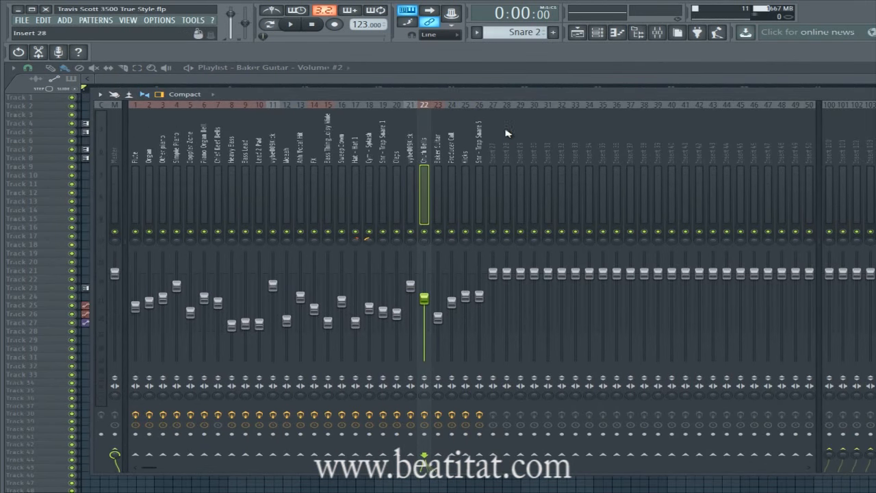
{"action": "left_click", "coordinate": [483, 131]}
{"action": "key", "text": "Left"}
{"action": "key", "text": "Left"}
{"action": "key", "text": "Left"}
{"action": "key", "text": "Left"}
{"action": "key", "text": "Left"}
{"action": "key", "text": "Left"}
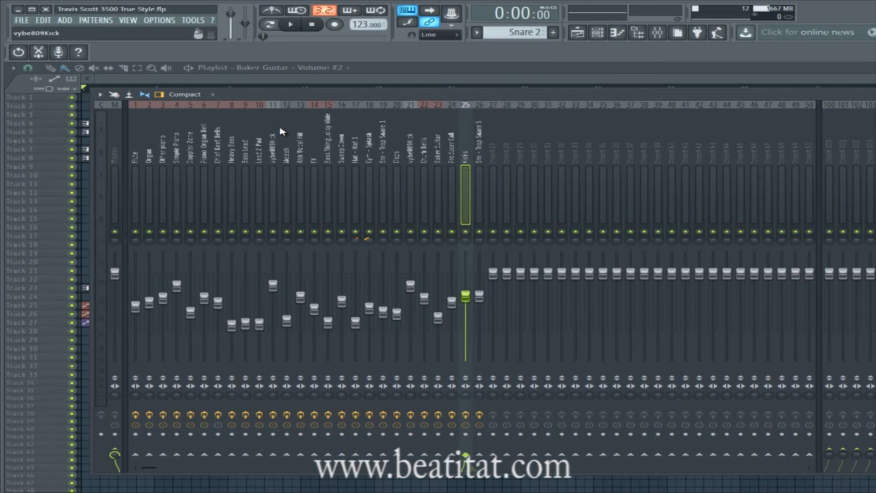
{"action": "scroll", "coordinate": [280, 131], "scroll_direction": "up", "scroll_amount": 12}
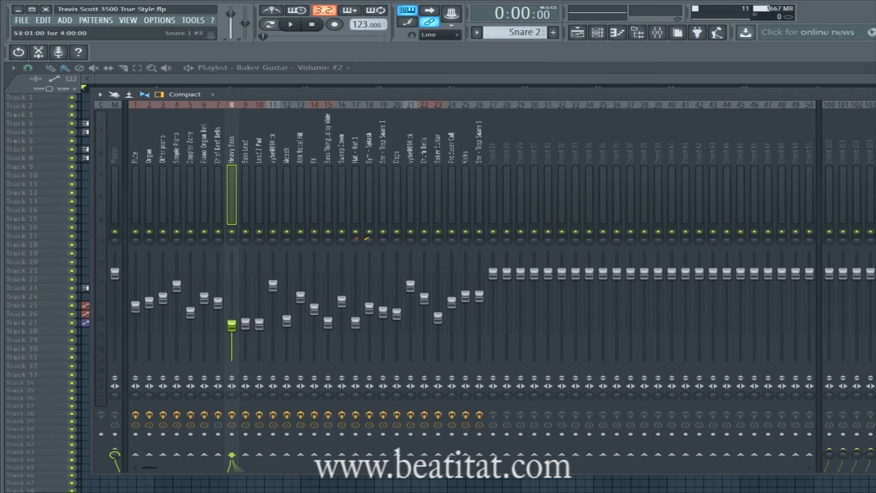
Narrow the mixer to reveal its effect slots, review the effect chains from the Flute through Producer Call tracks, and close it.
{"action": "left_click_drag", "start_coordinate": [875, 213], "coordinate": [811, 218]}
{"action": "left_click", "coordinate": [142, 168]}
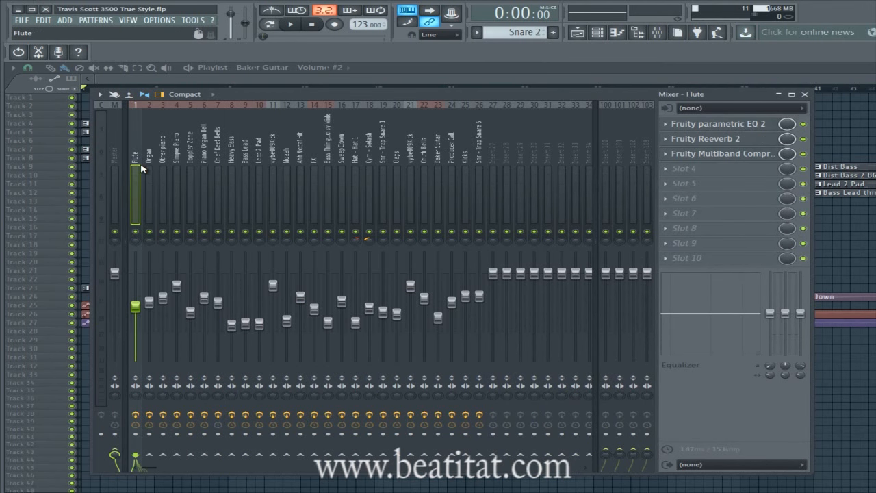
{"action": "scroll", "coordinate": [142, 168], "scroll_direction": "down", "scroll_amount": 10}
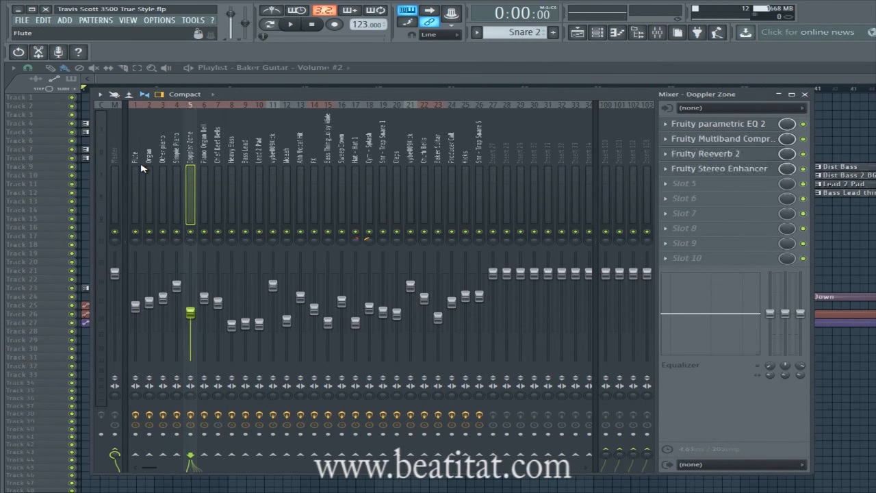
{"action": "scroll", "coordinate": [142, 167], "scroll_direction": "down", "scroll_amount": 12}
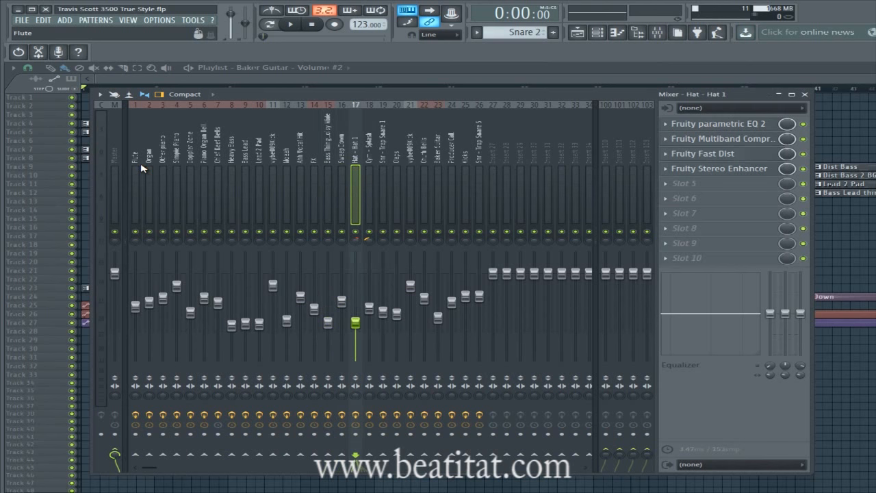
{"action": "scroll", "coordinate": [142, 168], "scroll_direction": "down", "scroll_amount": 3}
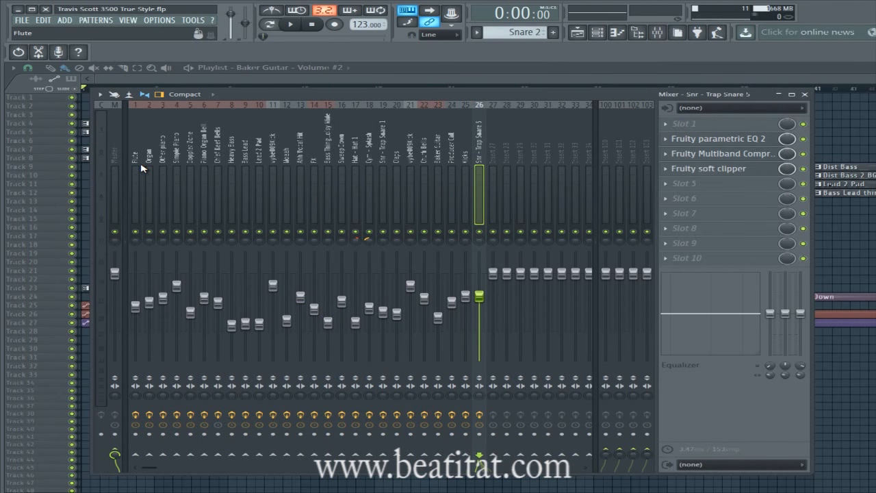
{"action": "left_click", "coordinate": [451, 166]}
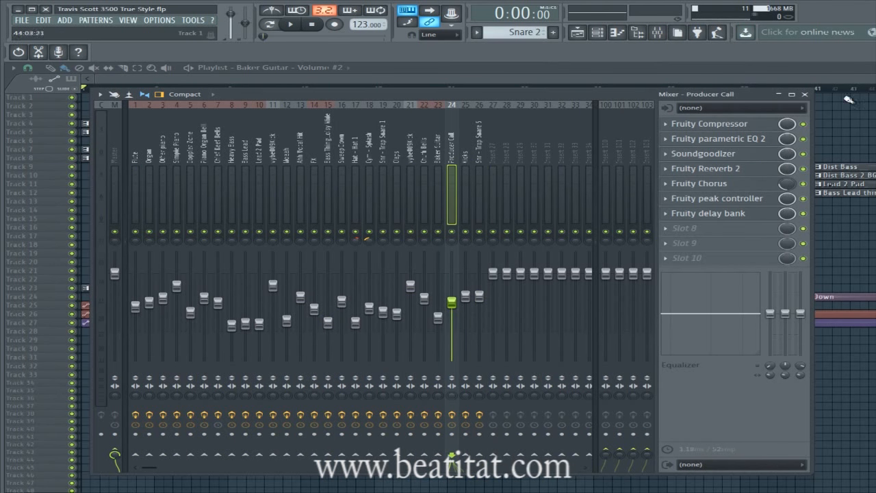
{"action": "left_click", "coordinate": [804, 94]}
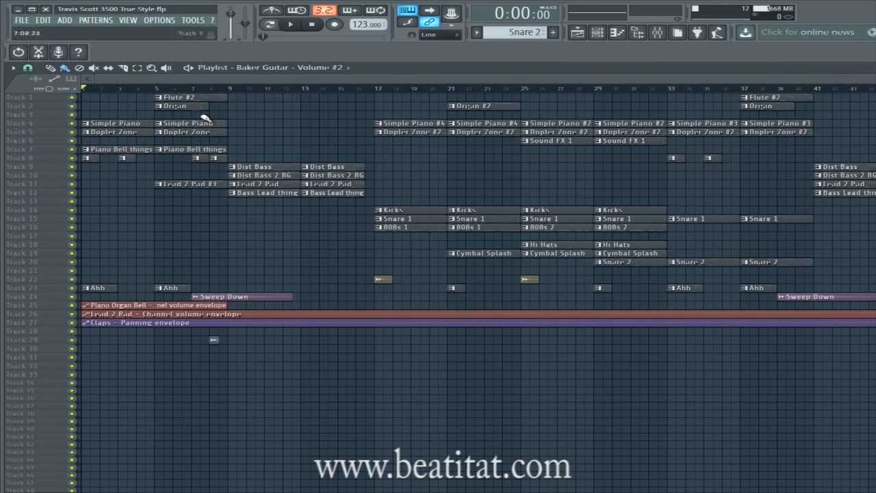
Enlarge the playlist tracks vertically and look over the whole song arrangement, including the sweep clips and automation envelopes.
{"action": "scroll", "coordinate": [577, 130], "scroll_direction": "up", "scroll_amount": 4}
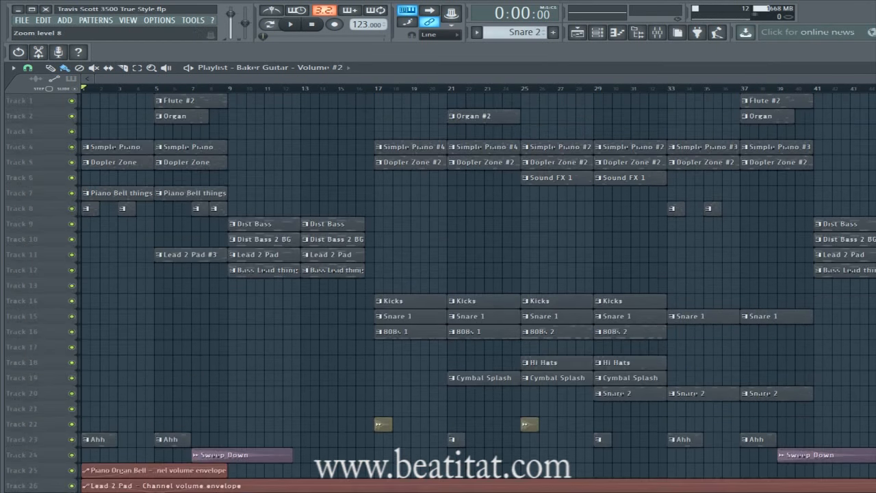
{"action": "scroll", "coordinate": [199, 192], "scroll_direction": "down", "scroll_amount": 5}
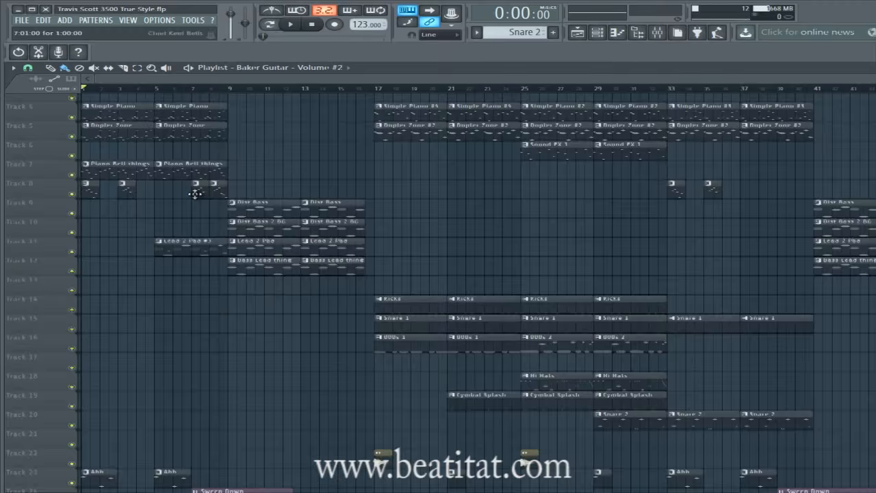
{"action": "scroll", "coordinate": [213, 448], "scroll_direction": "down", "scroll_amount": 2}
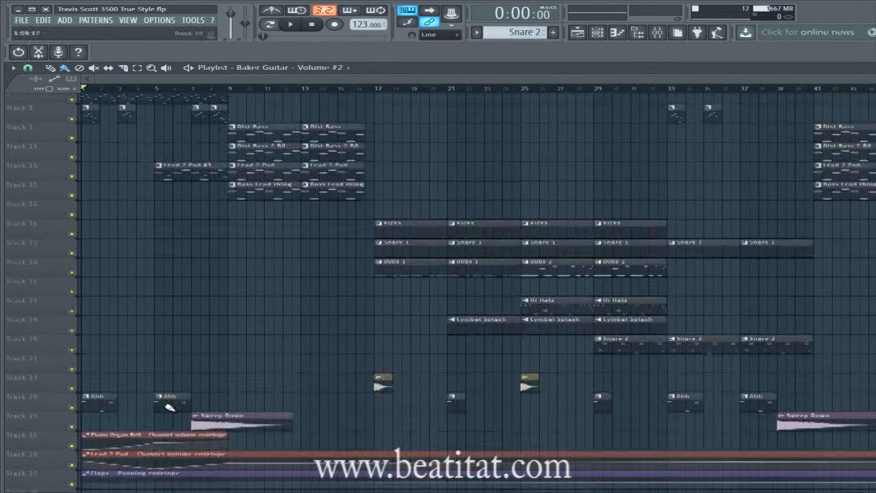
{"action": "scroll", "coordinate": [169, 407], "scroll_direction": "up", "scroll_amount": 4}
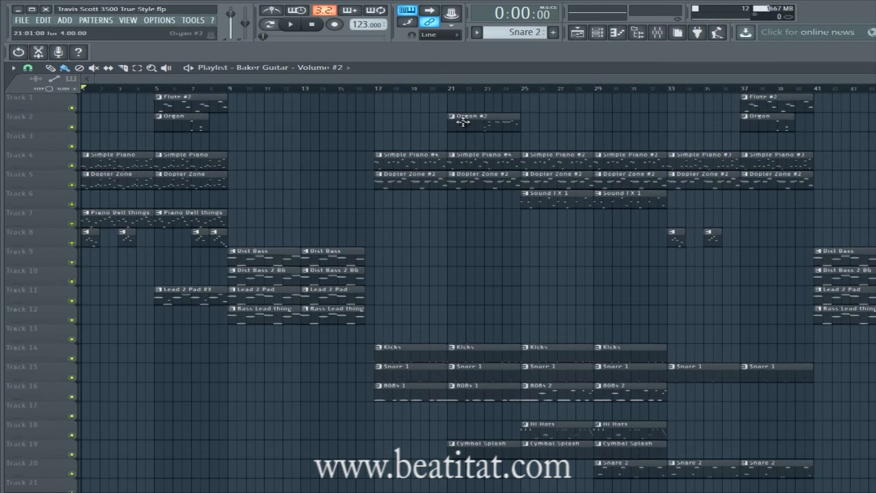
{"action": "scroll", "coordinate": [479, 205], "scroll_direction": "down", "scroll_amount": 5}
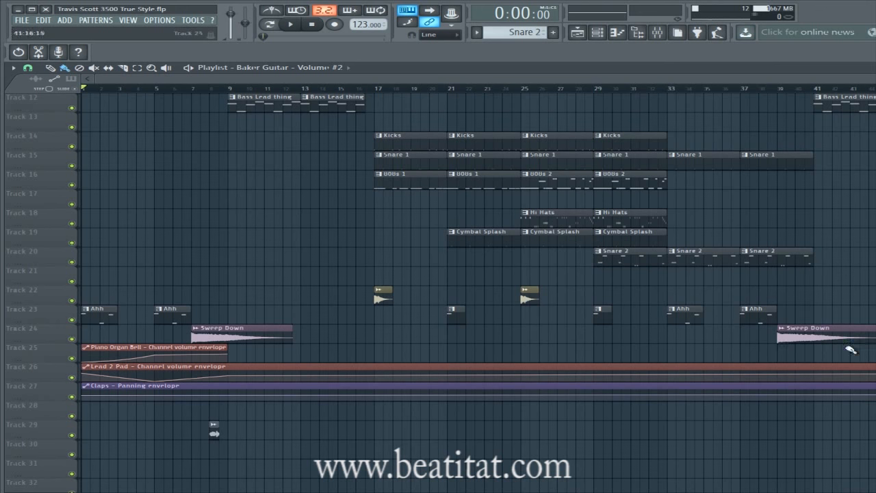
{"action": "scroll", "coordinate": [297, 206], "scroll_direction": "up", "scroll_amount": 5}
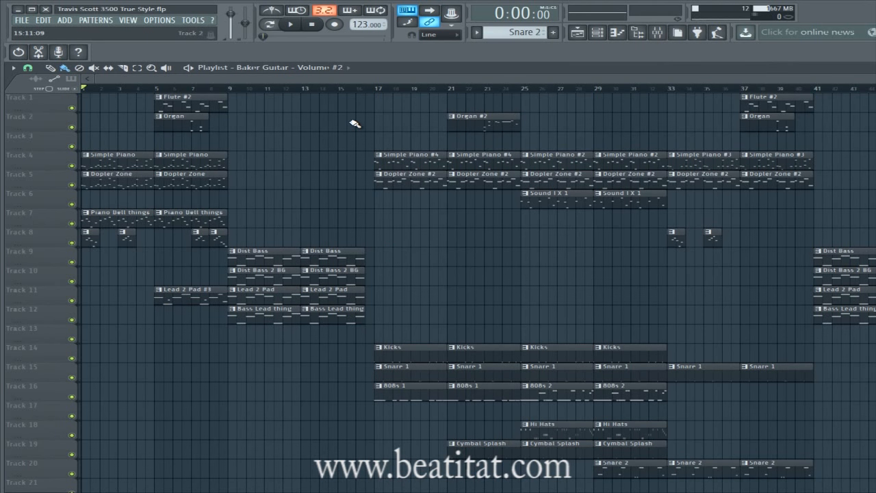
{"action": "left_click_drag", "start_coordinate": [241, 80], "coordinate": [57, 103]}
{"action": "scroll", "coordinate": [114, 219], "scroll_direction": "down", "scroll_amount": 3}
{"action": "scroll", "coordinate": [68, 201], "scroll_direction": "up", "scroll_amount": 3}
Auto-name playlist tracks 1 to 4.
{"action": "right_click", "coordinate": [29, 103]}
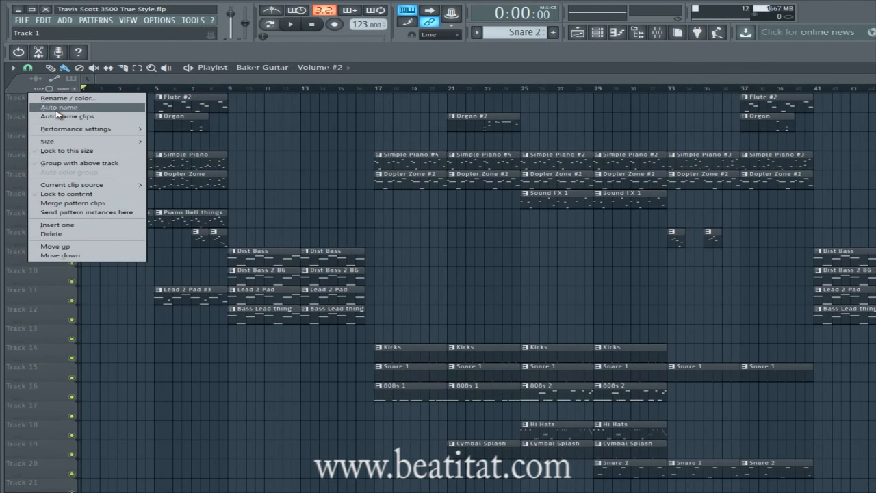
{"action": "left_click", "coordinate": [57, 110]}
{"action": "right_click", "coordinate": [36, 121]}
{"action": "left_click", "coordinate": [59, 125]}
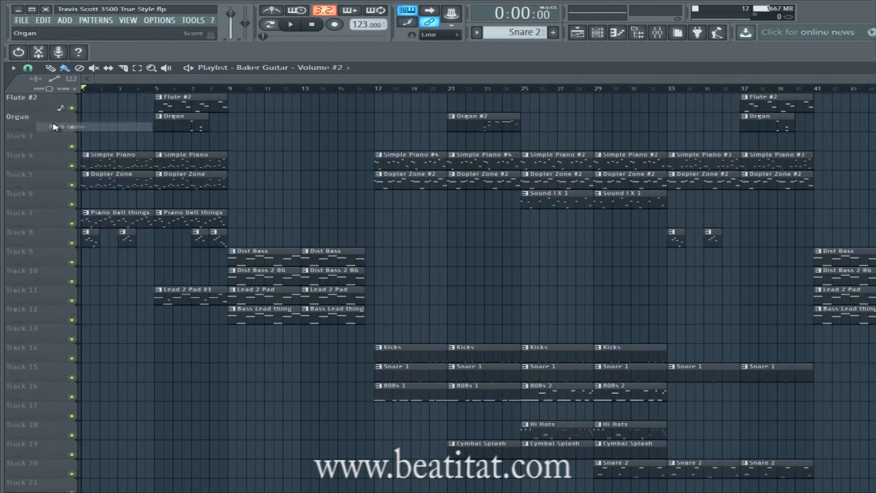
{"action": "right_click", "coordinate": [30, 140]}
{"action": "left_click", "coordinate": [59, 146]}
{"action": "right_click", "coordinate": [31, 157]}
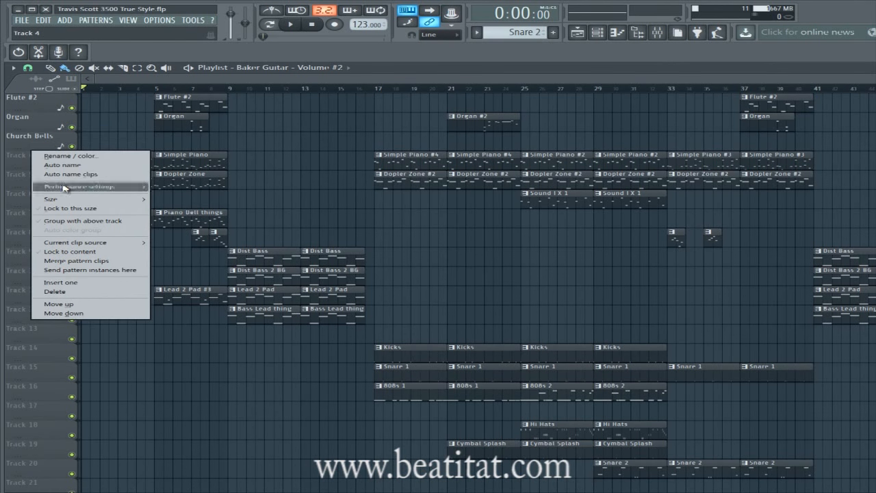
{"action": "left_click", "coordinate": [56, 168]}
Auto-name playlist tracks 5 to 8.
{"action": "right_click", "coordinate": [43, 173]}
{"action": "left_click", "coordinate": [57, 185]}
{"action": "right_click", "coordinate": [26, 193]}
{"action": "left_click", "coordinate": [54, 205]}
{"action": "right_click", "coordinate": [28, 209]}
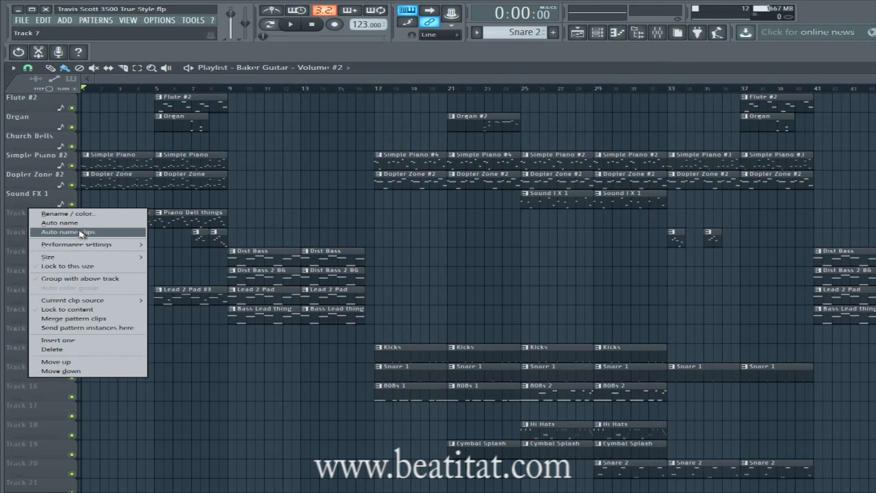
{"action": "left_click", "coordinate": [49, 223]}
{"action": "right_click", "coordinate": [37, 235]}
{"action": "left_click", "coordinate": [50, 249]}
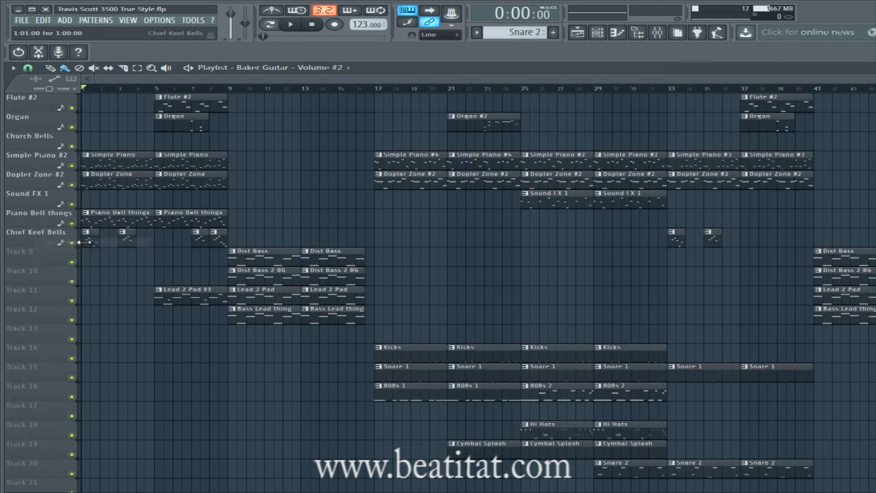
Look over the remaining playlist tracks and place the playhead at bar 9, where the intro ends.
{"action": "scroll", "coordinate": [113, 296], "scroll_direction": "down", "scroll_amount": 5}
{"action": "scroll", "coordinate": [113, 296], "scroll_direction": "down", "scroll_amount": 5}
{"action": "scroll", "coordinate": [109, 273], "scroll_direction": "up", "scroll_amount": 10}
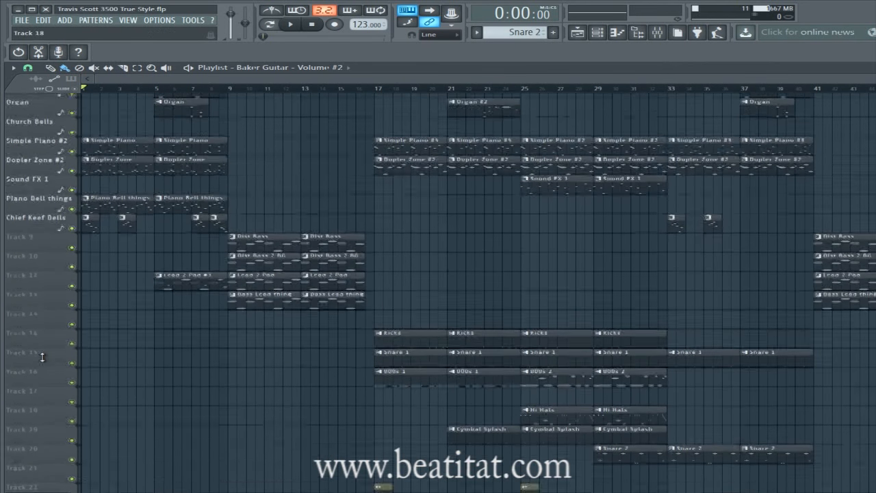
{"action": "scroll", "coordinate": [185, 240], "scroll_direction": "down", "scroll_amount": 10}
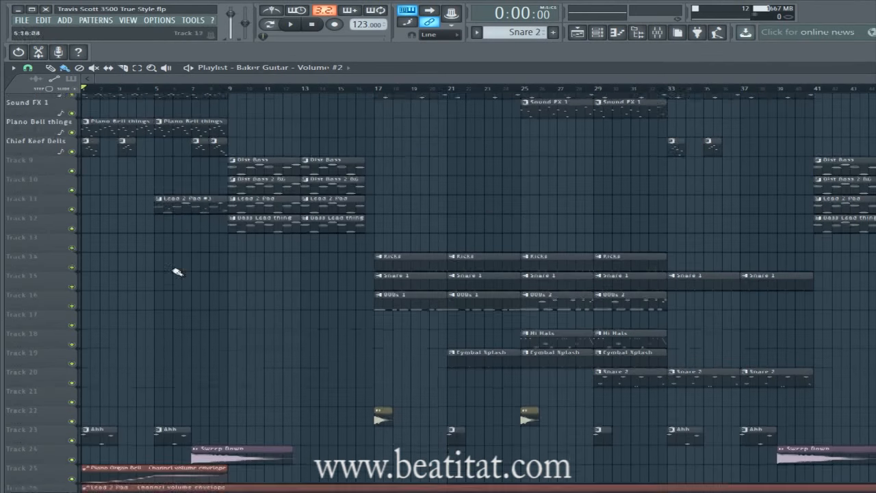
{"action": "left_click_drag", "start_coordinate": [283, 80], "coordinate": [226, 82]}
{"action": "scroll", "coordinate": [461, 215], "scroll_direction": "up", "scroll_amount": 10}
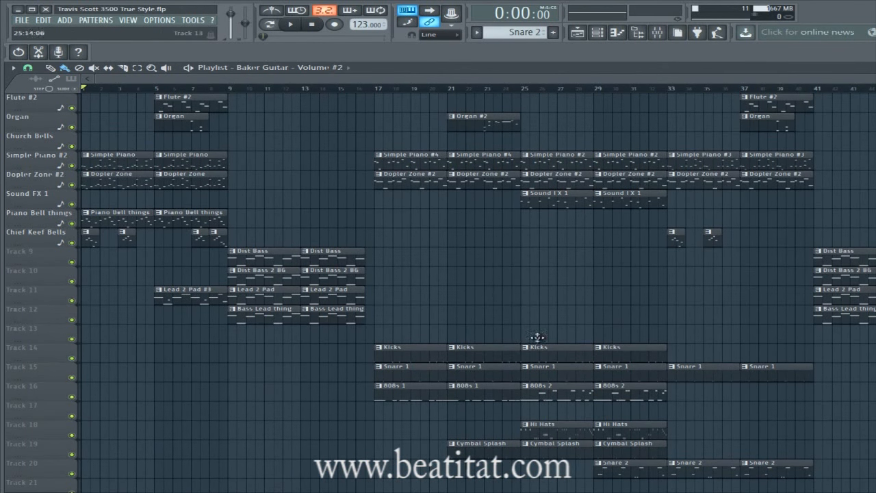
{"action": "scroll", "coordinate": [384, 361], "scroll_direction": "down", "scroll_amount": 2}
{"action": "scroll", "coordinate": [342, 309], "scroll_direction": "up", "scroll_amount": 2}
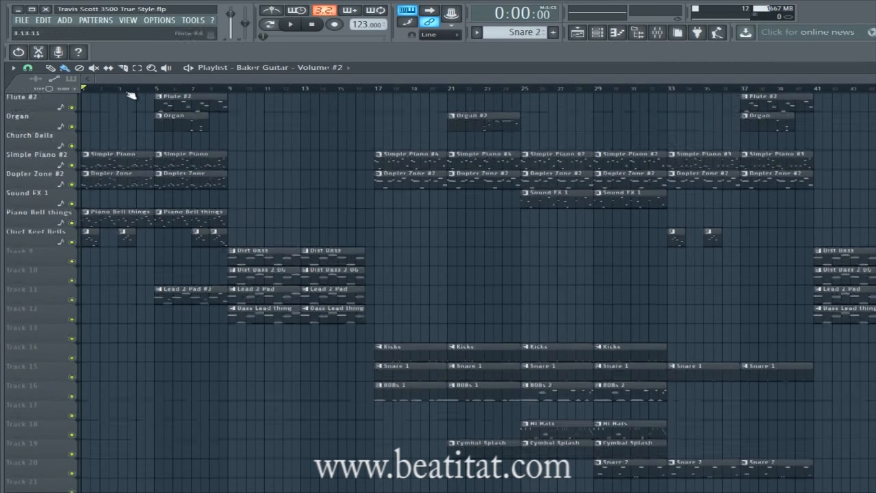
{"action": "left_click_drag", "start_coordinate": [165, 89], "coordinate": [228, 104]}
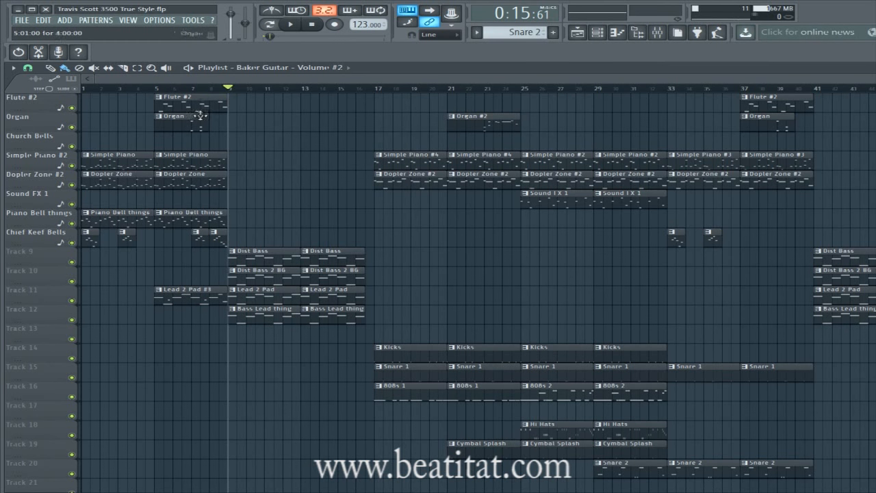
Open the Flute #2 clip at bar 5 in the piano roll and play its melody back.
{"action": "double_click", "coordinate": [201, 109]}
{"action": "scroll", "coordinate": [209, 104], "scroll_direction": "down", "scroll_amount": 3}
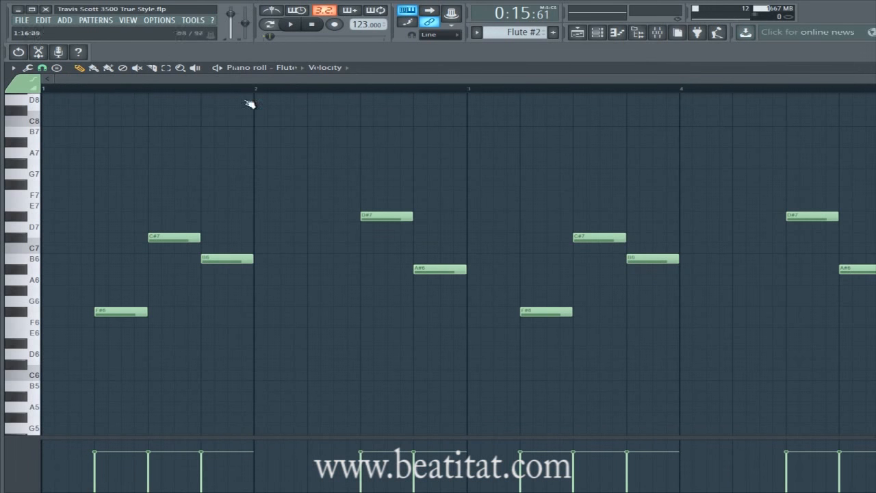
{"action": "left_click", "coordinate": [221, 70]}
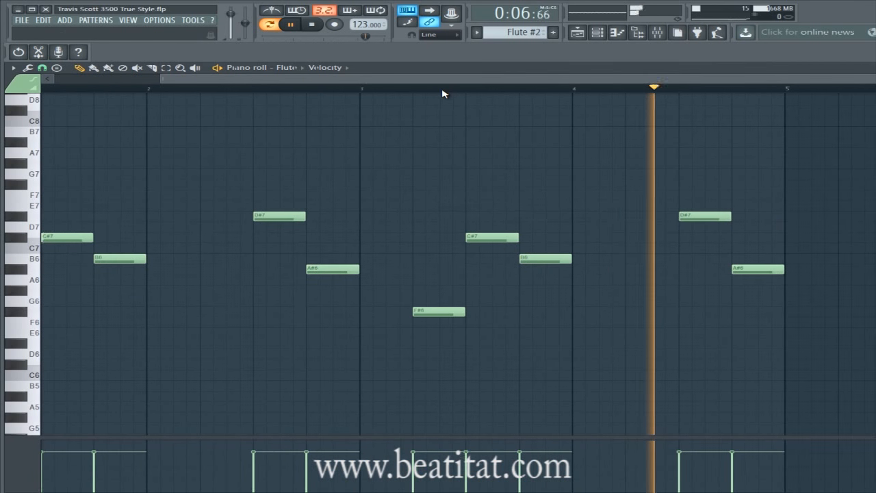
{"action": "key", "text": "space"}
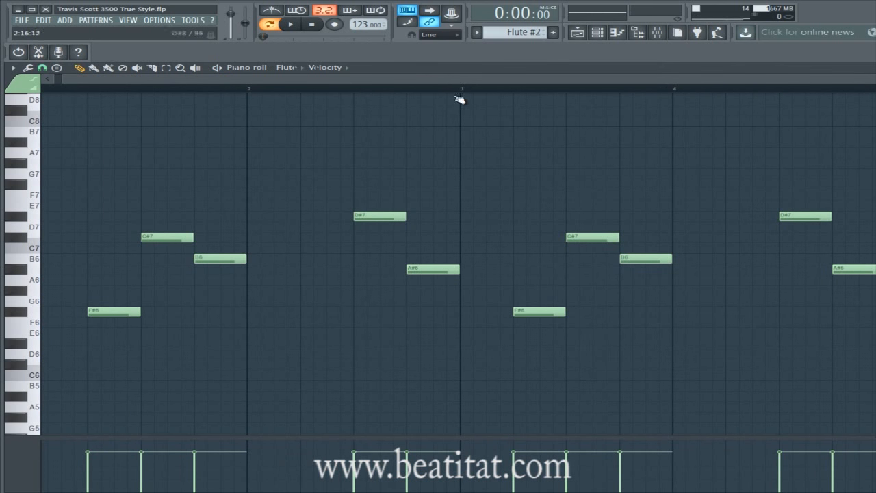
{"action": "left_click_drag", "start_coordinate": [67, 82], "coordinate": [51, 82]}
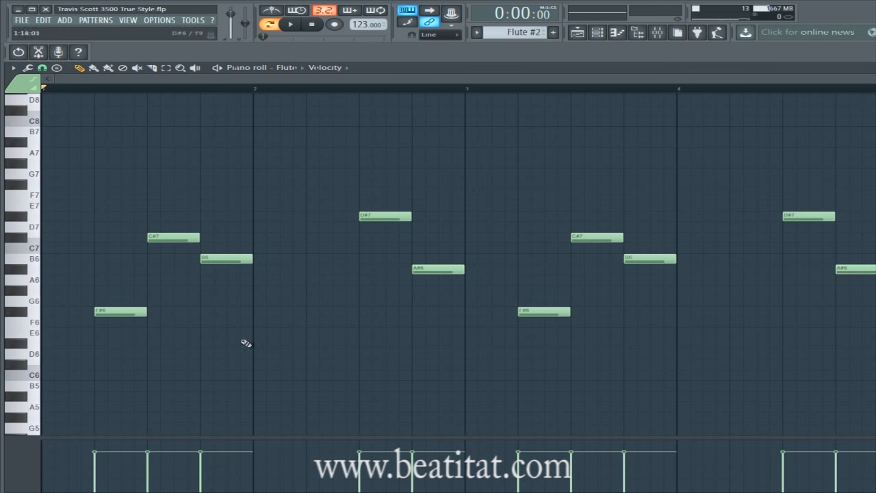
Enlarge the channel rack, open the Flute channel's Nexus instrument, look through its preset categories, and close the instrument.
{"action": "key", "text": "F5"}
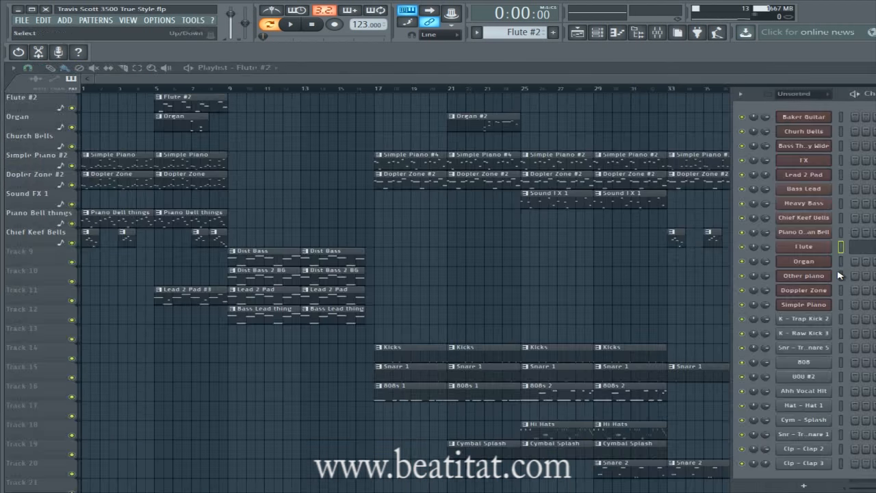
{"action": "left_click_drag", "start_coordinate": [875, 95], "coordinate": [312, 82]}
{"action": "left_click", "coordinate": [116, 232]}
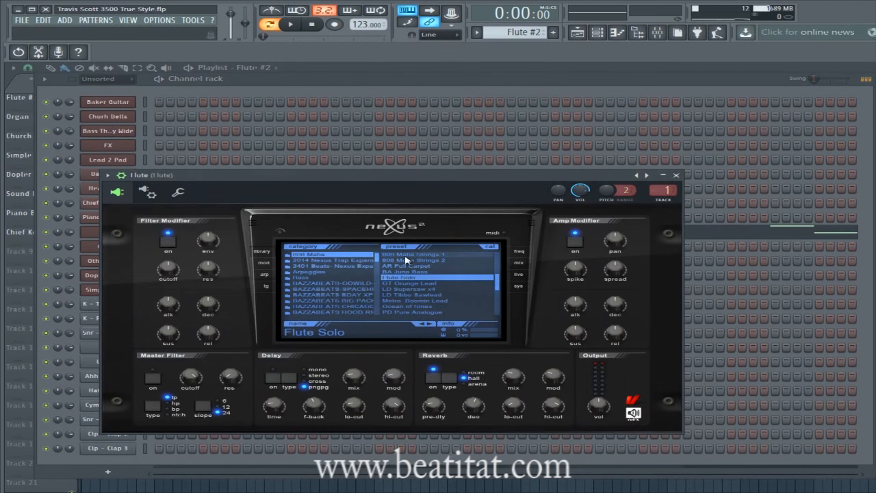
{"action": "scroll", "coordinate": [360, 288], "scroll_direction": "down", "scroll_amount": 5}
{"action": "scroll", "coordinate": [360, 288], "scroll_direction": "down", "scroll_amount": 2}
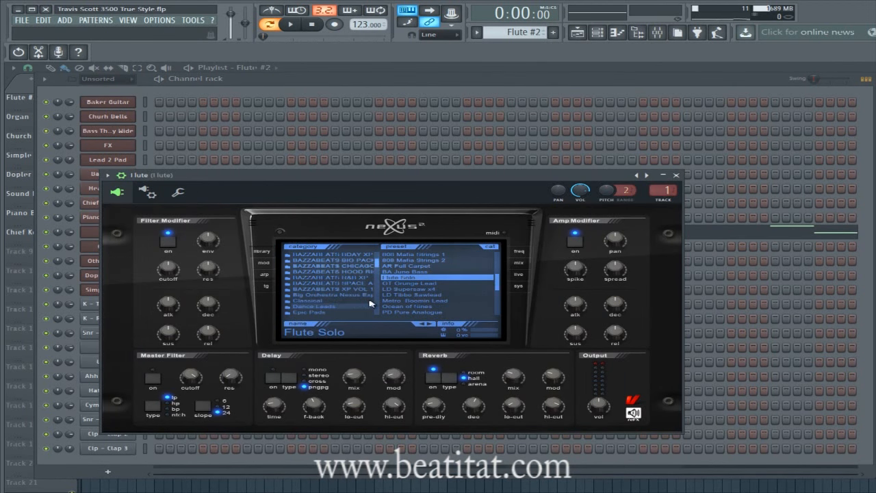
{"action": "left_click", "coordinate": [677, 176]}
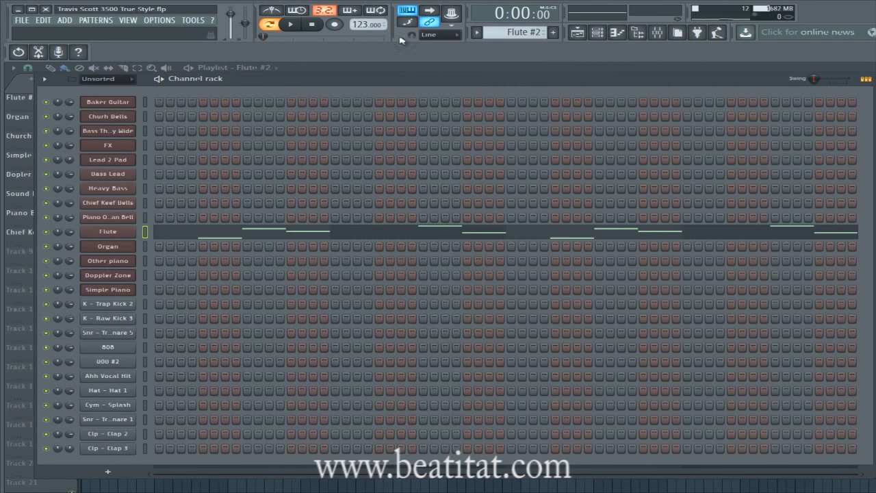
Return to the playlist, open the Organ clip at bar 5 in the piano roll, and look over its notes.
{"action": "left_click", "coordinate": [293, 66]}
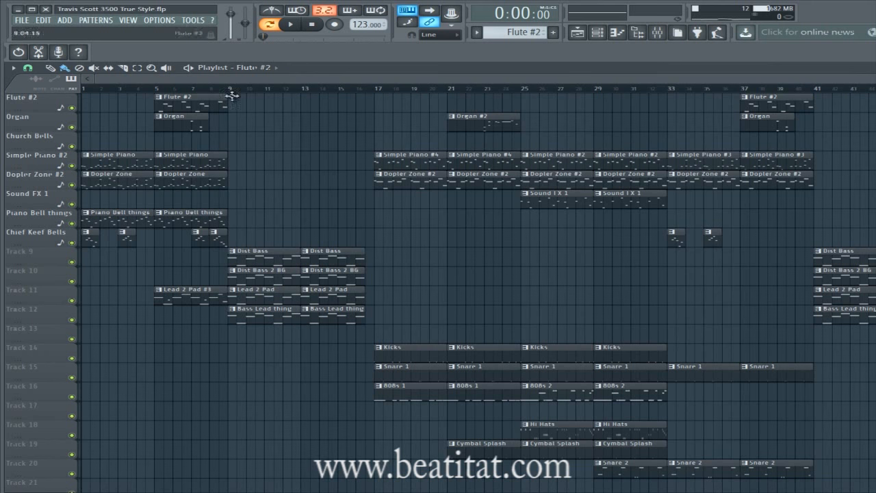
{"action": "double_click", "coordinate": [188, 116]}
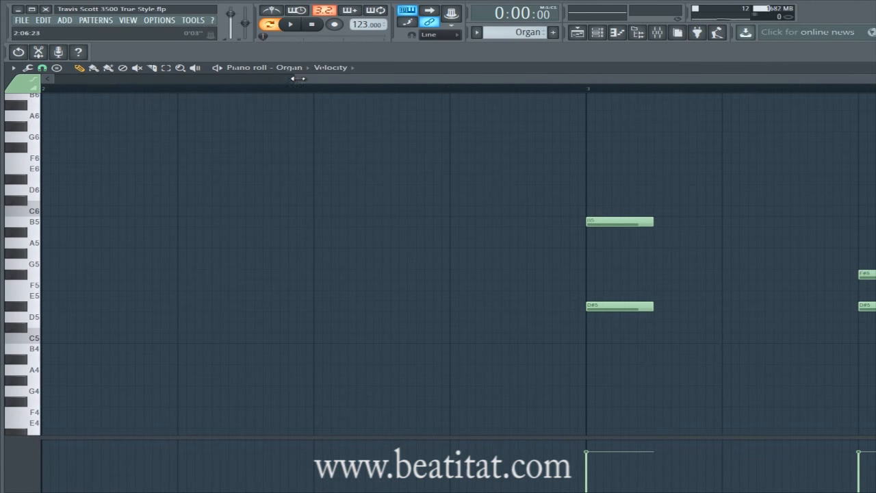
{"action": "left_click_drag", "start_coordinate": [299, 79], "coordinate": [8, 92]}
{"action": "left_click_drag", "start_coordinate": [433, 81], "coordinate": [732, 97]}
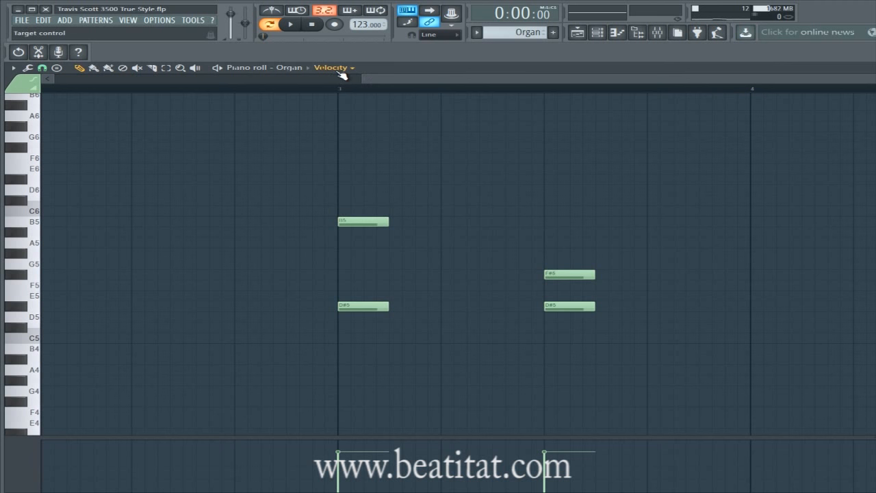
{"action": "left_click_drag", "start_coordinate": [366, 83], "coordinate": [55, 80]}
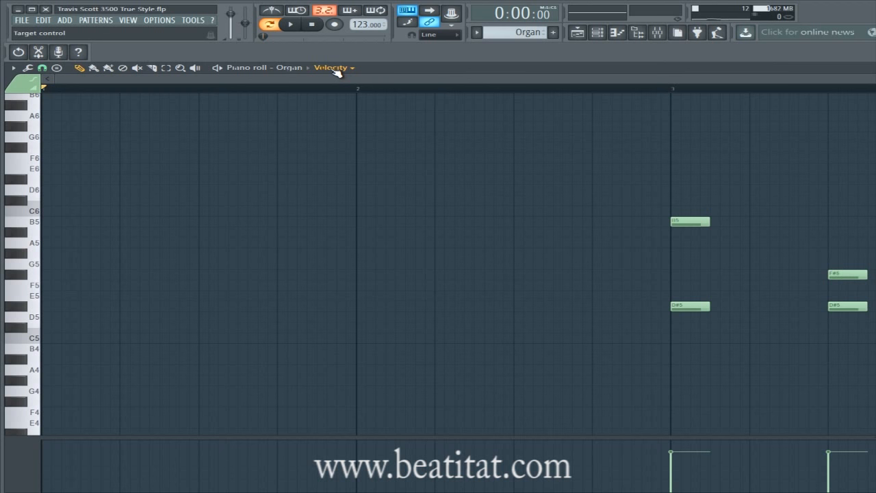
{"action": "left_click_drag", "start_coordinate": [363, 81], "coordinate": [441, 87]}
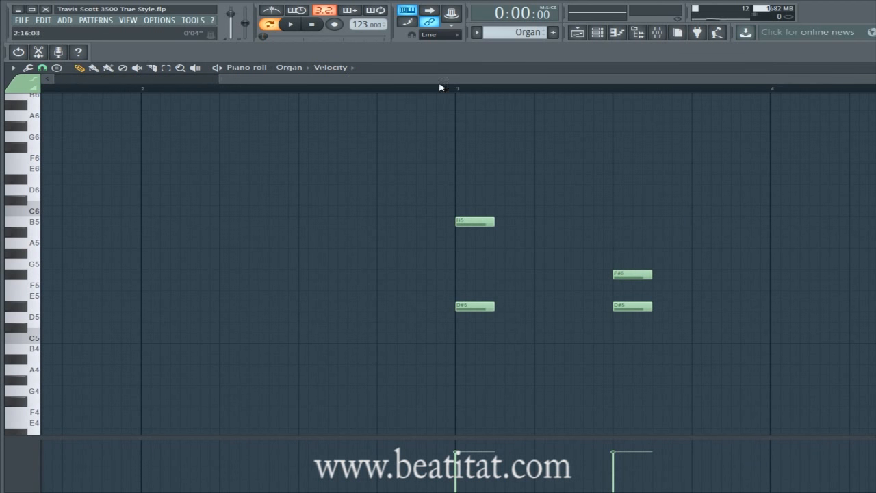
{"action": "left_click_drag", "start_coordinate": [222, 77], "coordinate": [55, 74]}
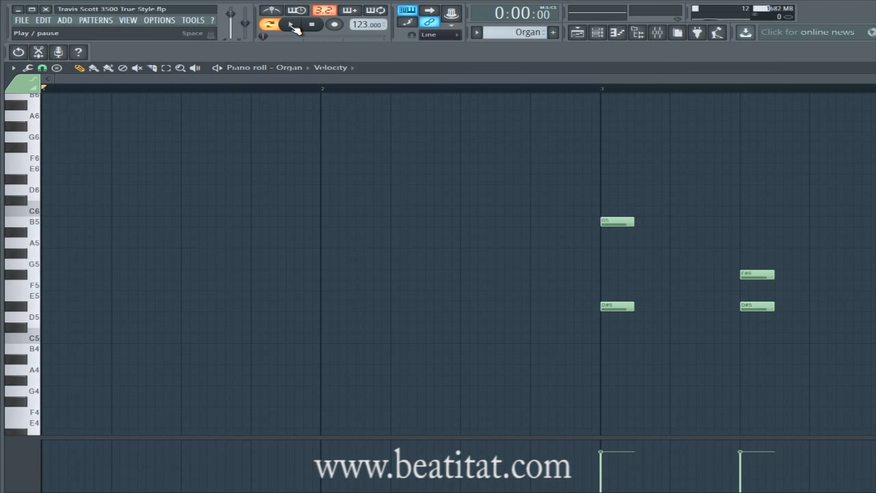
Play back the Organ pattern, stop playback, and close the piano roll.
{"action": "left_click", "coordinate": [292, 25]}
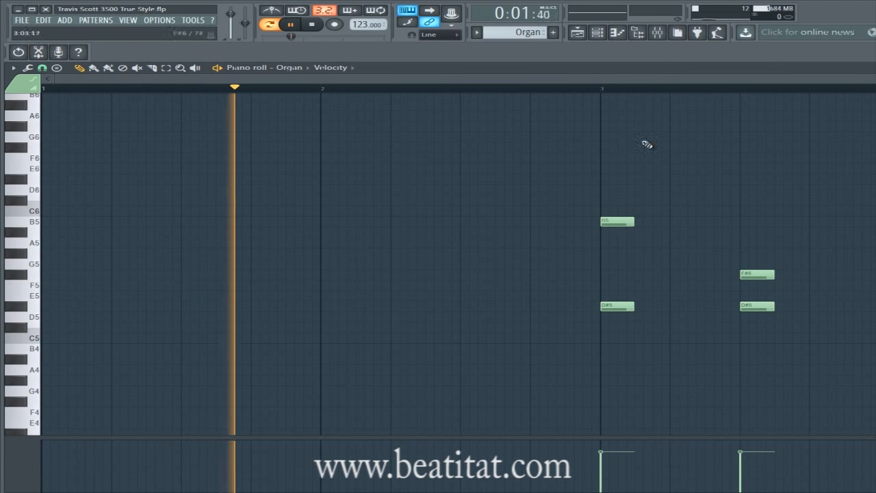
{"action": "scroll", "coordinate": [545, 94], "scroll_direction": "down", "scroll_amount": 1}
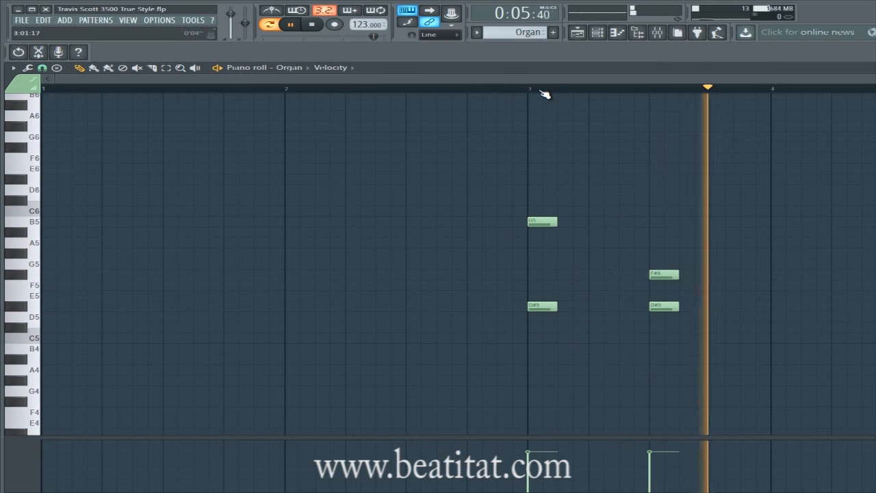
{"action": "key", "text": "Escape"}
{"action": "key", "text": "space"}
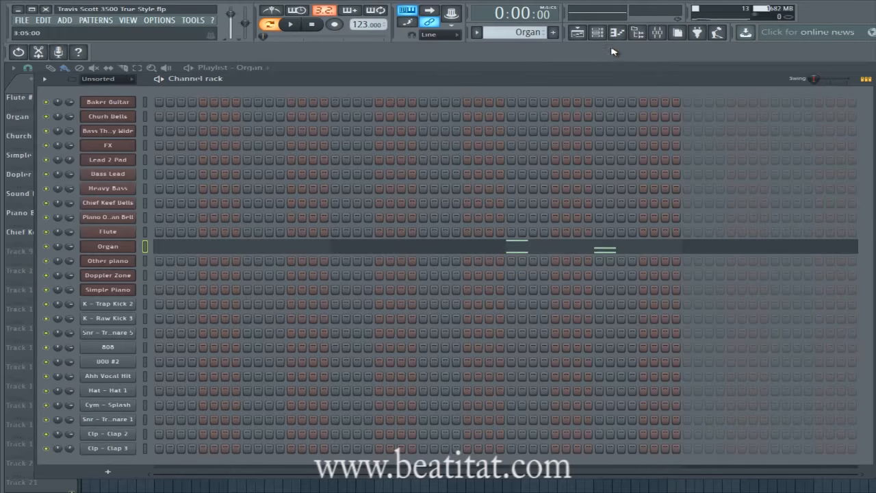
Open the Organ #2 clip at bar 21 in the piano roll, view its notes, and close the piano roll.
{"action": "left_click", "coordinate": [584, 34]}
{"action": "scroll", "coordinate": [490, 88], "scroll_direction": "right", "scroll_amount": 1}
{"action": "scroll", "coordinate": [490, 87], "scroll_direction": "right", "scroll_amount": 1}
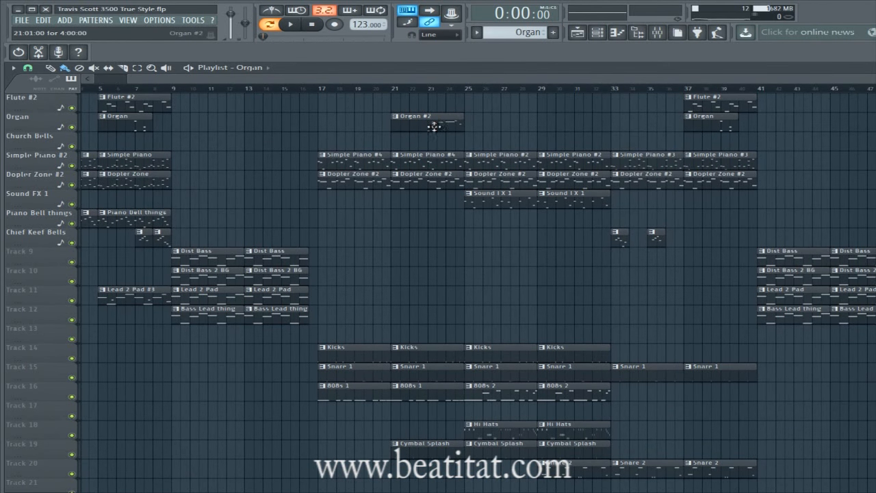
{"action": "double_click", "coordinate": [437, 130]}
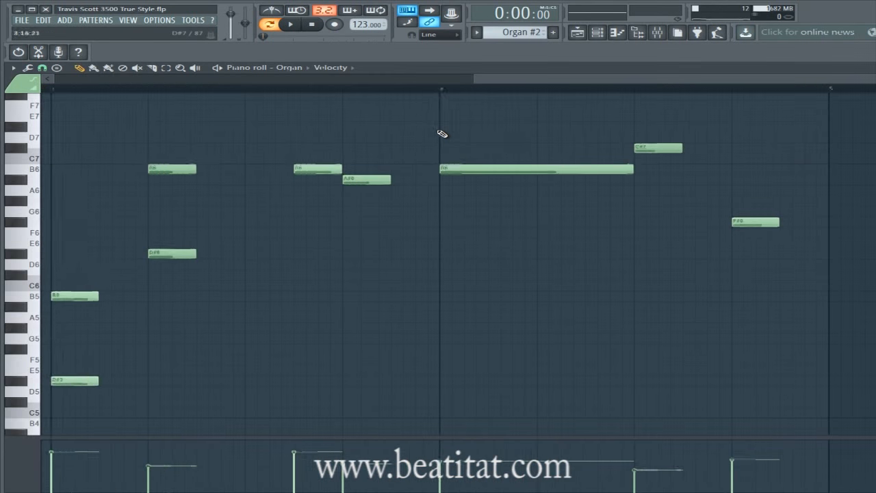
{"action": "left_click_drag", "start_coordinate": [475, 81], "coordinate": [19, 113]}
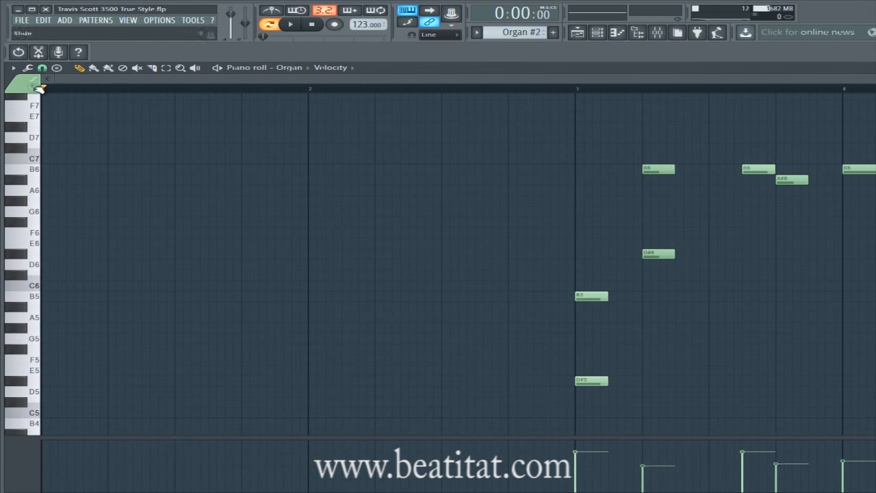
{"action": "key", "text": "Escape"}
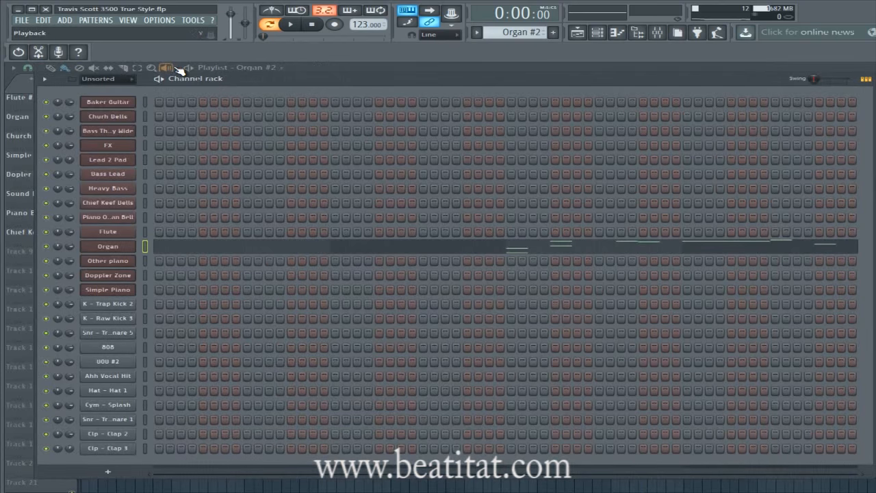
Move the channel rack out of the way and look over the playlist section from bar 17, placing the playhead at bar 41.
{"action": "left_click_drag", "start_coordinate": [349, 71], "coordinate": [573, 333]}
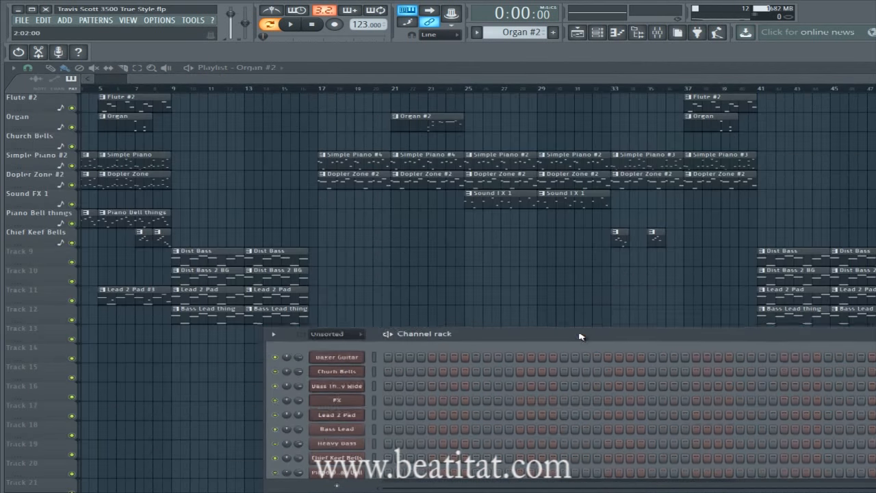
{"action": "left_click", "coordinate": [126, 79]}
{"action": "left_click_drag", "start_coordinate": [129, 78], "coordinate": [133, 79]}
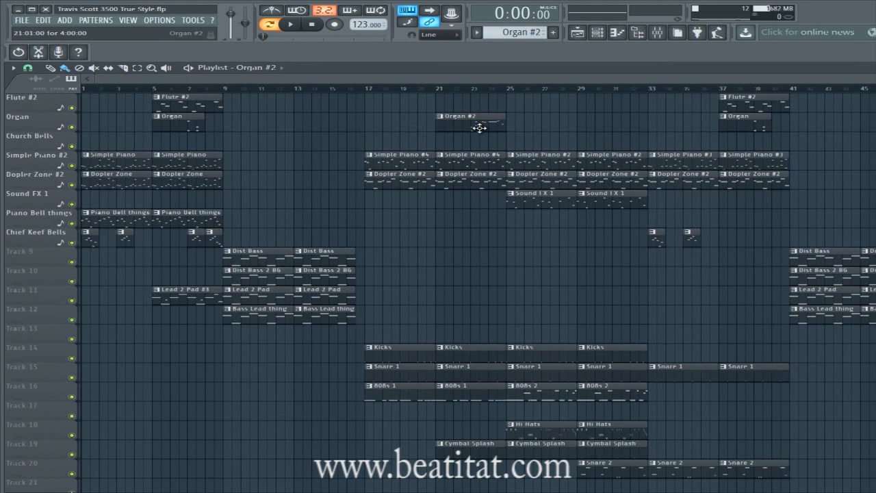
{"action": "scroll", "coordinate": [479, 390], "scroll_direction": "down", "scroll_amount": 2}
{"action": "scroll", "coordinate": [468, 403], "scroll_direction": "up", "scroll_amount": 2}
{"action": "mouse_move", "coordinate": [375, 92]}
{"action": "left_mouse_down"}
{"action": "mouse_move", "coordinate": [368, 88]}
{"action": "mouse_move", "coordinate": [793, 86]}
{"action": "mouse_move", "coordinate": [366, 84]}
{"action": "mouse_move", "coordinate": [798, 85]}
{"action": "left_mouse_up"}
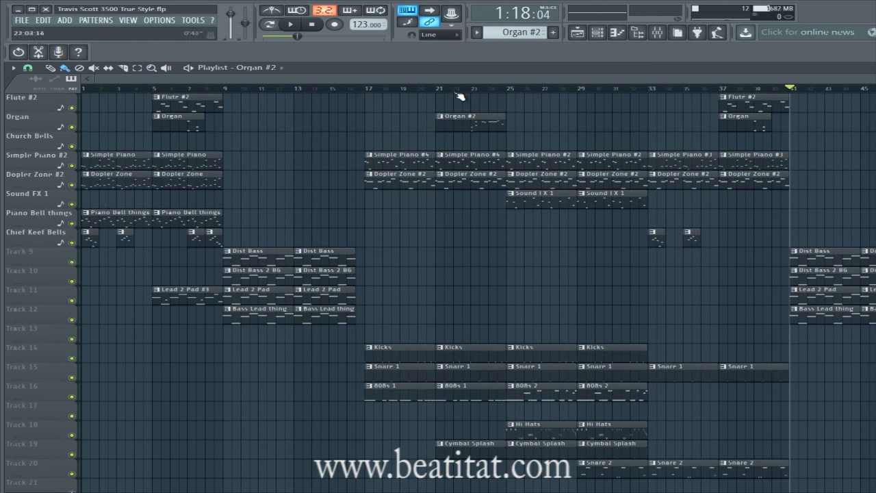
Place the playhead at bar 21, reopen the Organ #2 clip in the piano roll, and play its melody back.
{"action": "left_click", "coordinate": [437, 91]}
{"action": "double_click", "coordinate": [457, 123]}
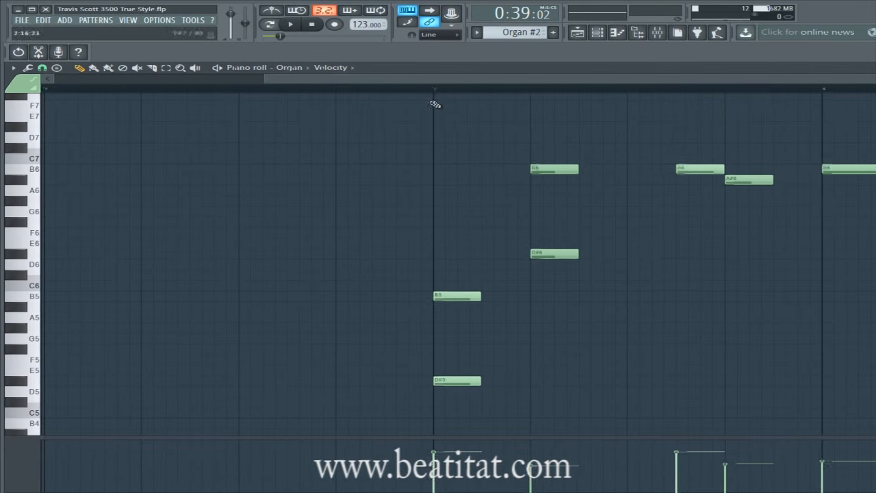
{"action": "left_click_drag", "start_coordinate": [264, 74], "coordinate": [323, 76]}
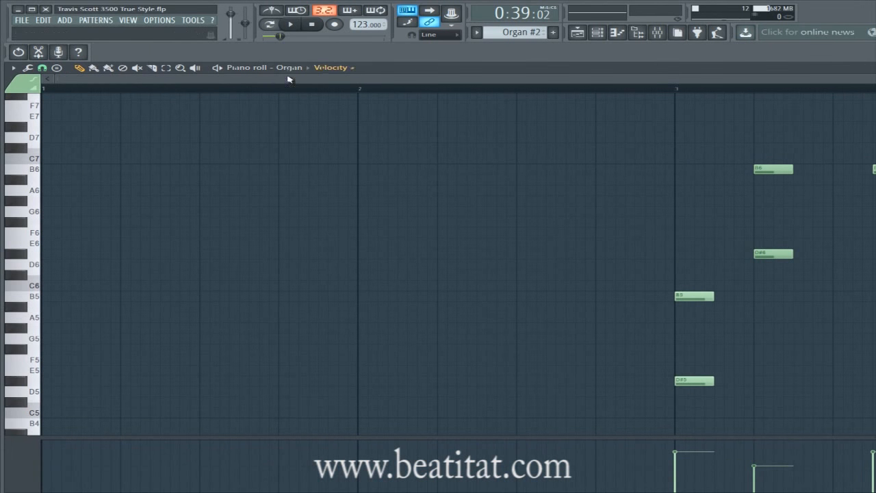
{"action": "left_click_drag", "start_coordinate": [864, 79], "coordinate": [875, 79]}
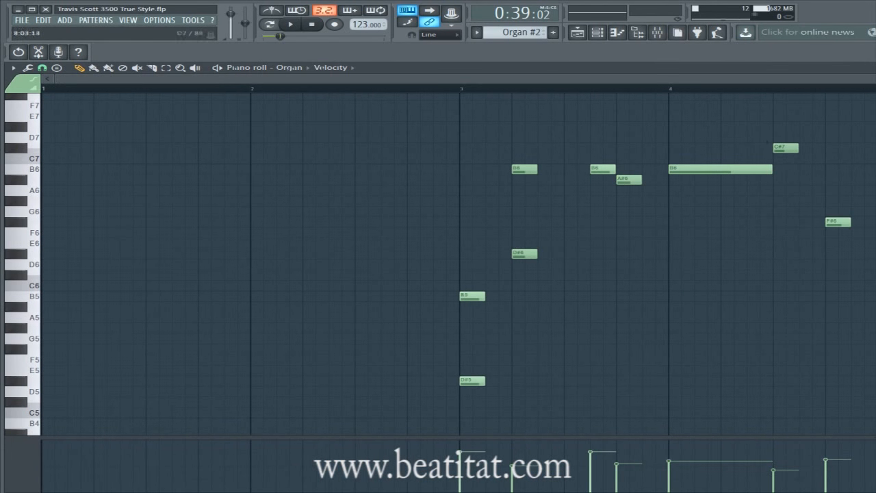
{"action": "left_click", "coordinate": [218, 70]}
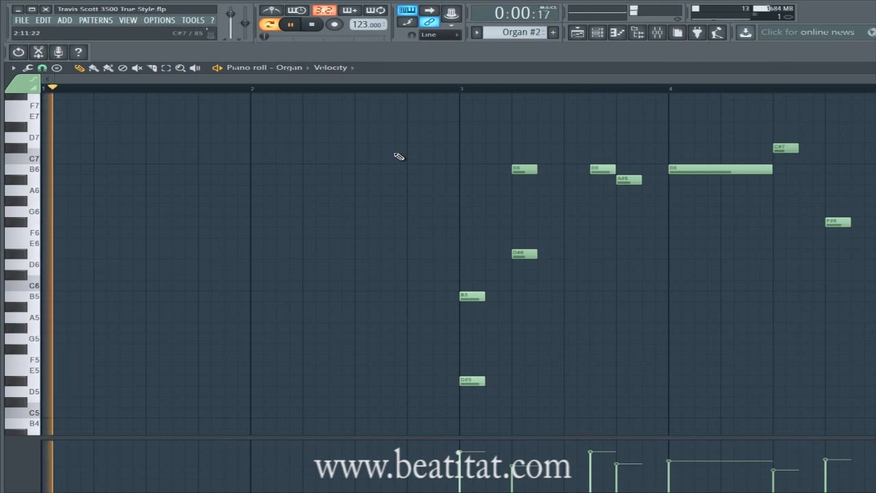
{"action": "key", "text": "space"}
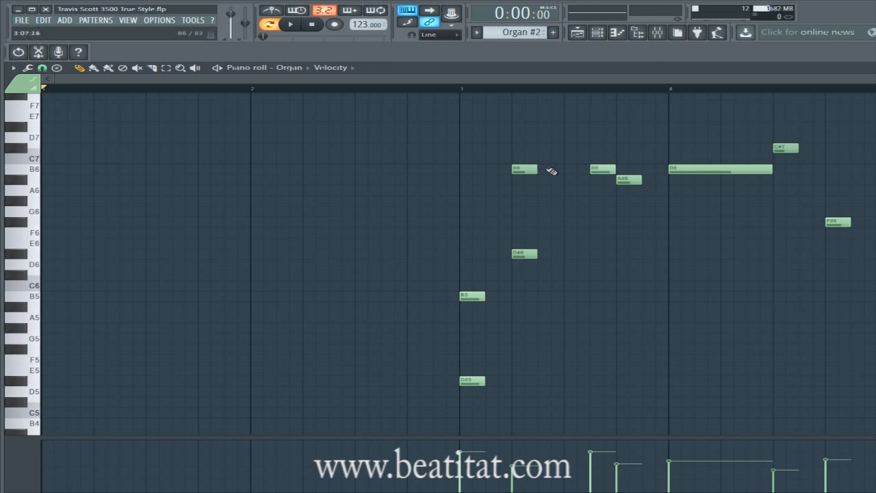
{"action": "left_click", "coordinate": [23, 173]}
{"action": "key", "text": "F7"}
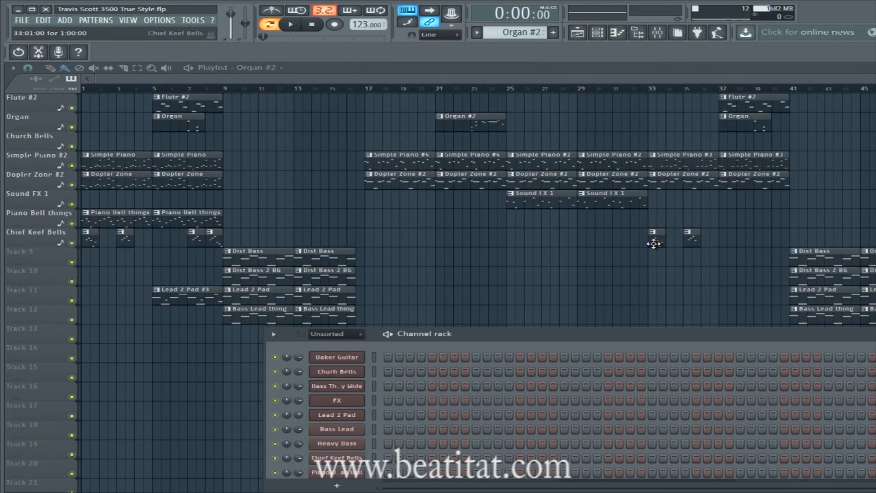
Place the playhead near bar 25 in the playlist, return it to the start, and look across the arrangement's remaining sections.
{"action": "left_click", "coordinate": [519, 89]}
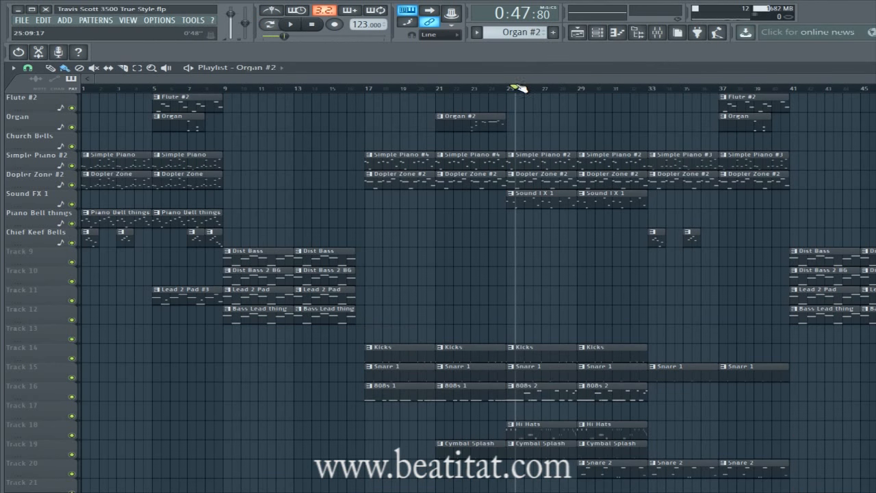
{"action": "key", "text": "space"}
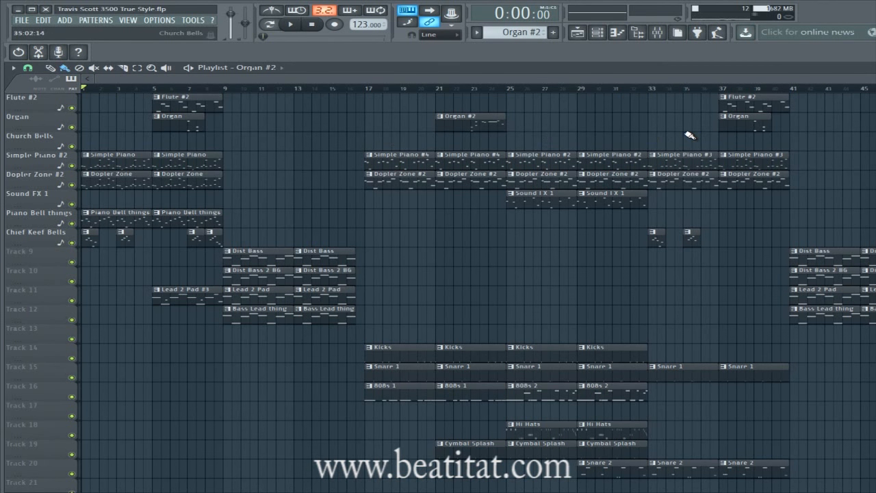
{"action": "left_click_drag", "start_coordinate": [566, 81], "coordinate": [875, 88]}
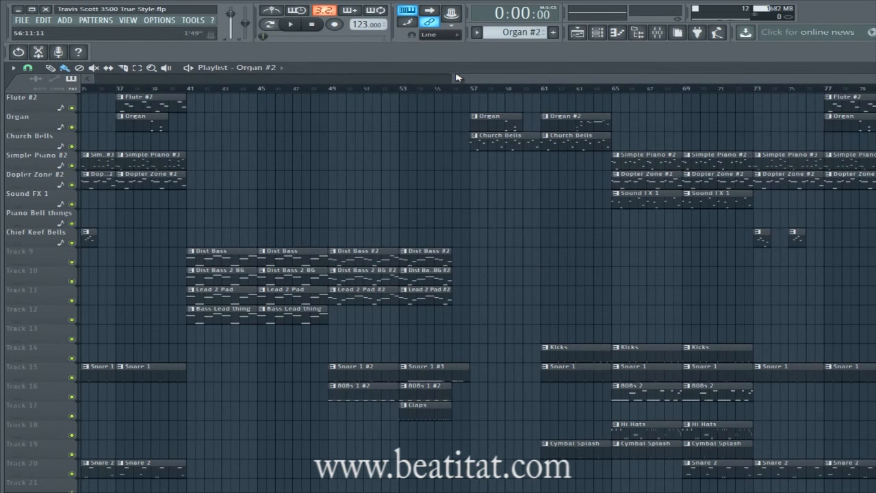
{"action": "left_click_drag", "start_coordinate": [453, 76], "coordinate": [94, 76]}
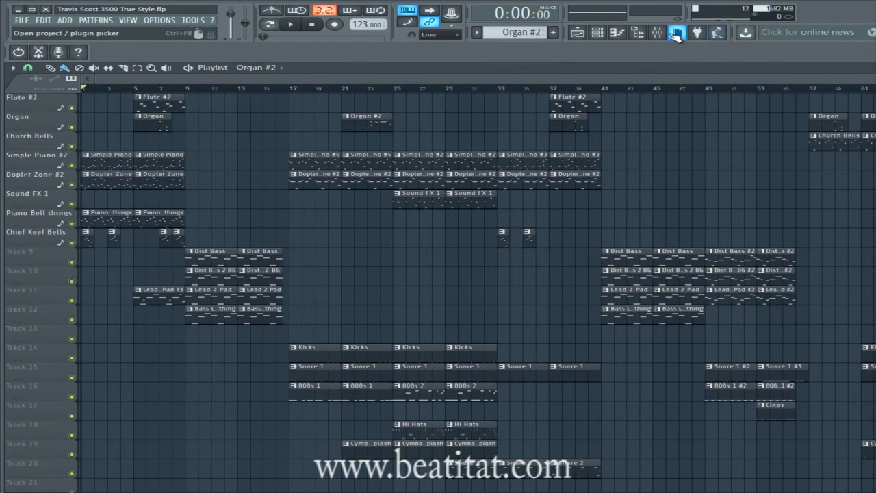
Bring the full channel rack into view, open the Organ channel's Nexus instrument to check its preset, and return to the playlist.
{"action": "left_click", "coordinate": [597, 32]}
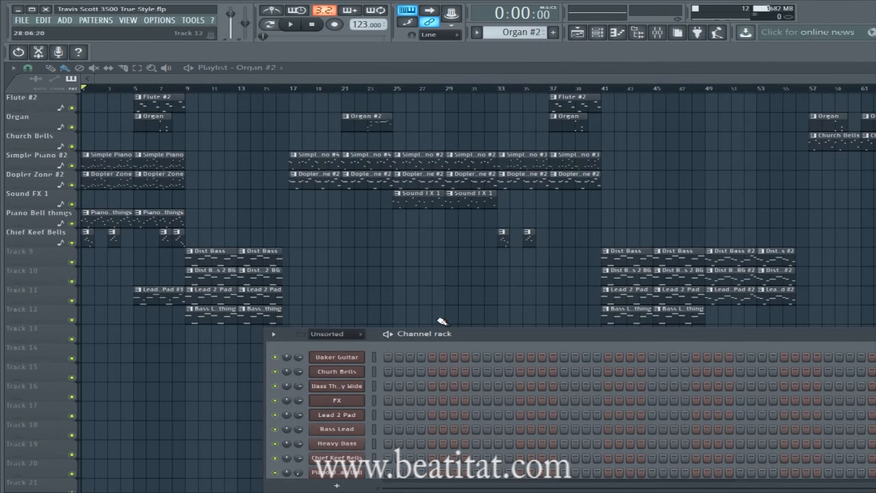
{"action": "left_click_drag", "start_coordinate": [498, 341], "coordinate": [309, 90]}
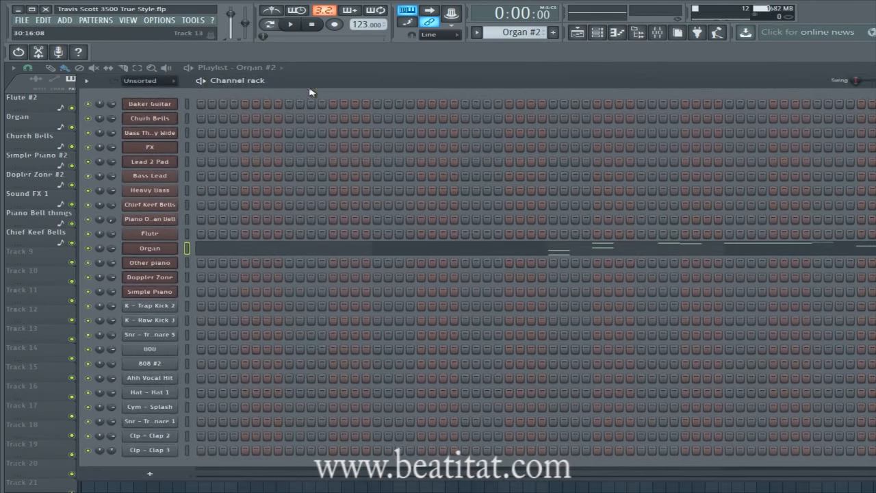
{"action": "left_click", "coordinate": [150, 248]}
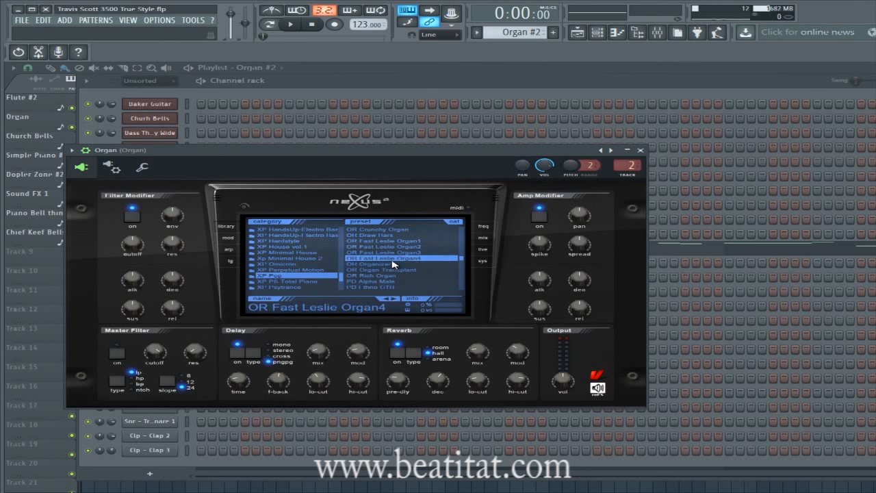
{"action": "left_click", "coordinate": [358, 76]}
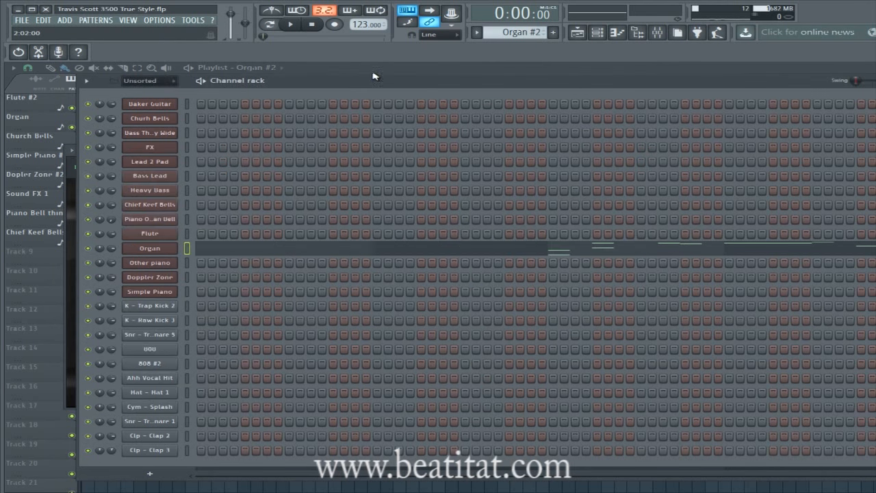
{"action": "left_click", "coordinate": [387, 68]}
Select the Church Bells pattern at bar 57, place the playhead there, and look over the lower playlist tracks.
{"action": "left_click_drag", "start_coordinate": [387, 80], "coordinate": [757, 80]}
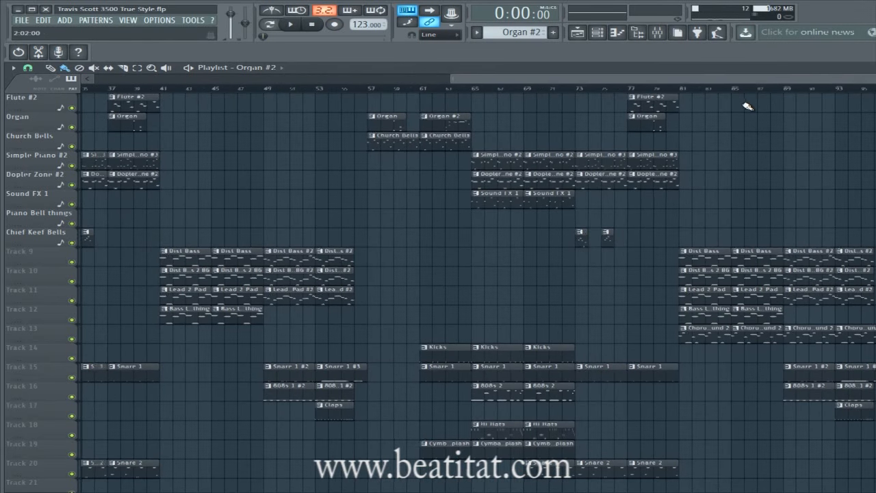
{"action": "left_click", "coordinate": [384, 145]}
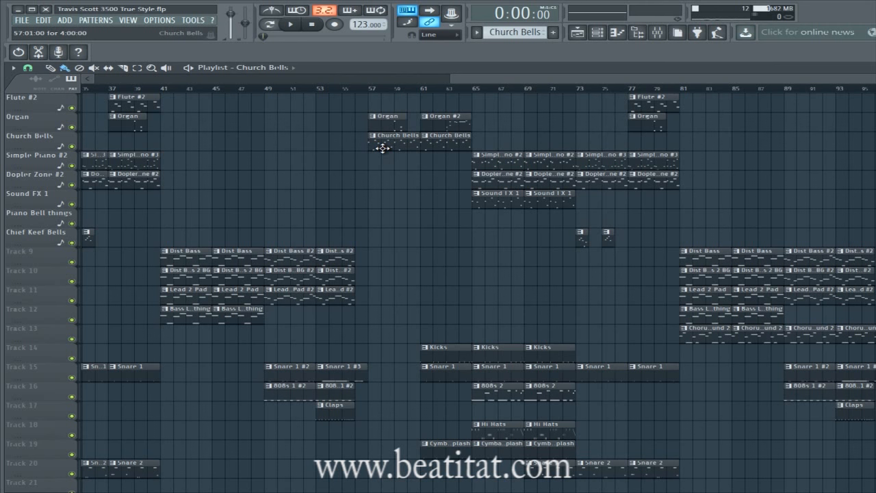
{"action": "left_click", "coordinate": [380, 89]}
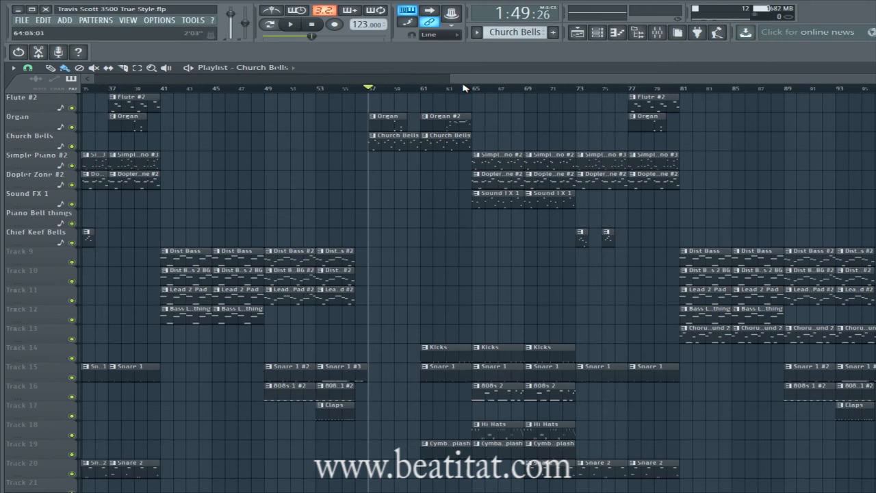
{"action": "left_click_drag", "start_coordinate": [453, 80], "coordinate": [42, 101]}
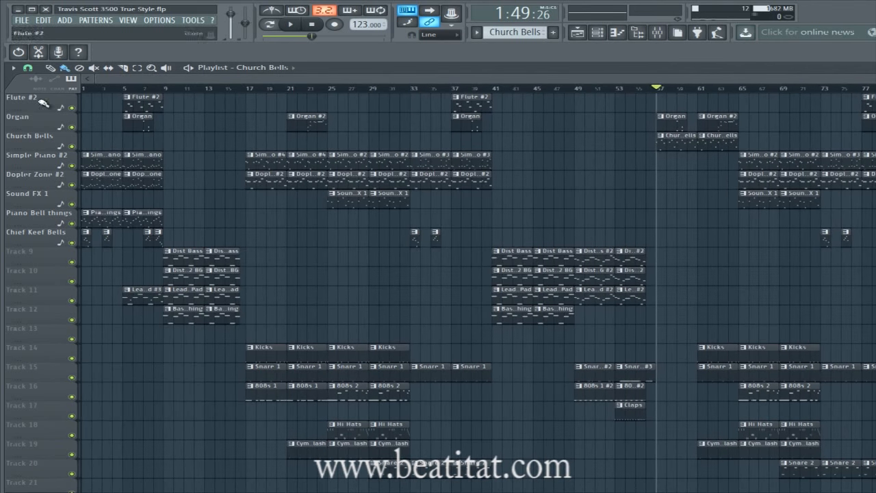
{"action": "scroll", "coordinate": [708, 297], "scroll_direction": "down", "scroll_amount": 7}
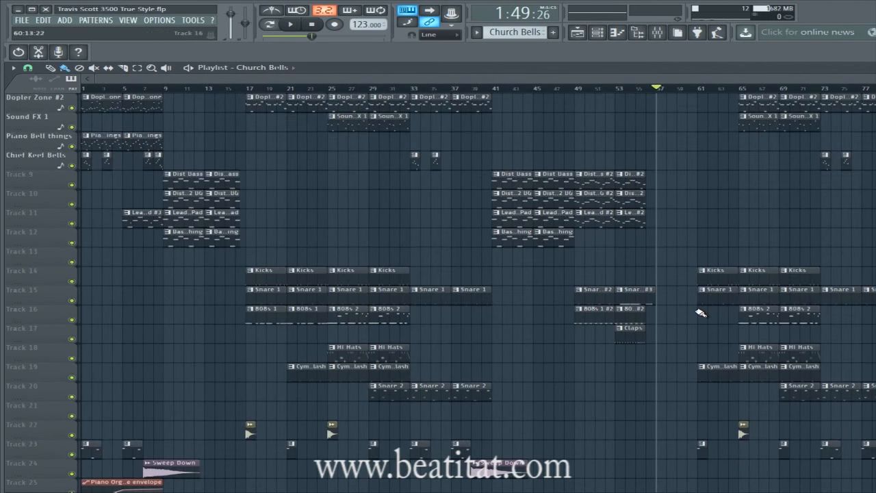
Compare the arrangement's sections, placing the playhead at bars 41, 57 and 97 in turn.
{"action": "scroll", "coordinate": [698, 329], "scroll_direction": "up", "scroll_amount": 7}
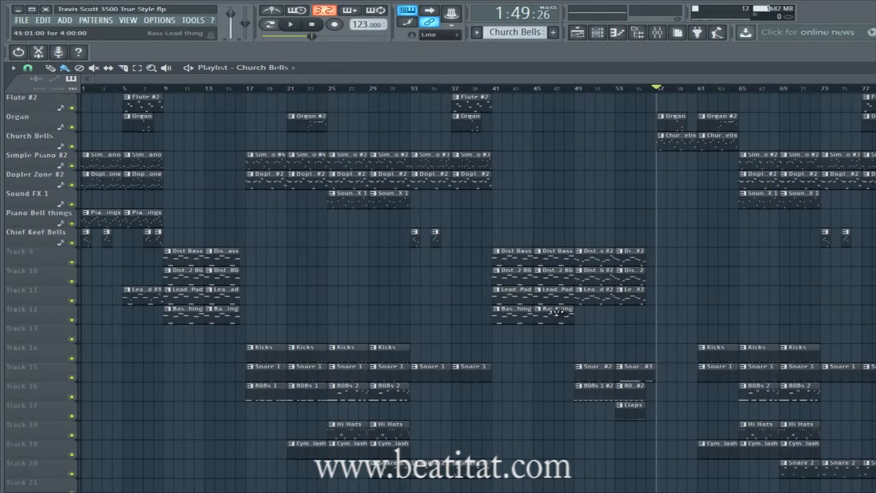
{"action": "mouse_move", "coordinate": [494, 89]}
{"action": "left_mouse_down"}
{"action": "mouse_move", "coordinate": [628, 102]}
{"action": "mouse_move", "coordinate": [669, 92]}
{"action": "mouse_move", "coordinate": [494, 103]}
{"action": "left_mouse_up"}
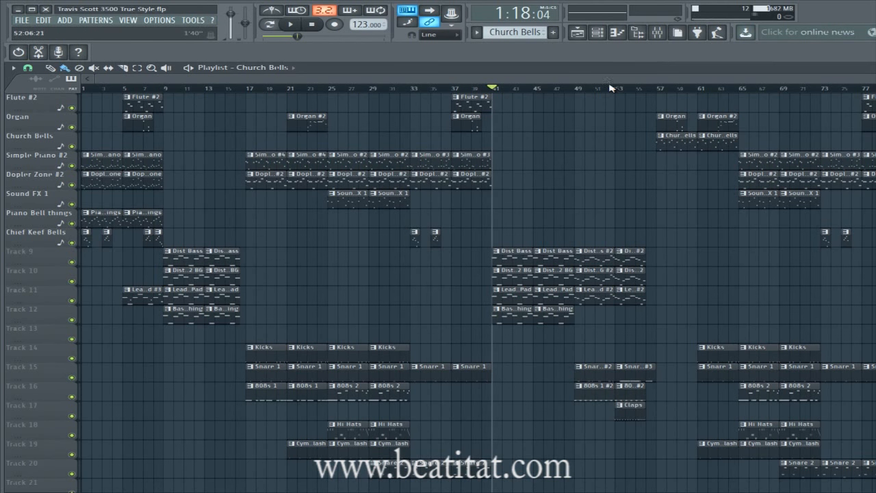
{"action": "left_click_drag", "start_coordinate": [613, 80], "coordinate": [875, 76]}
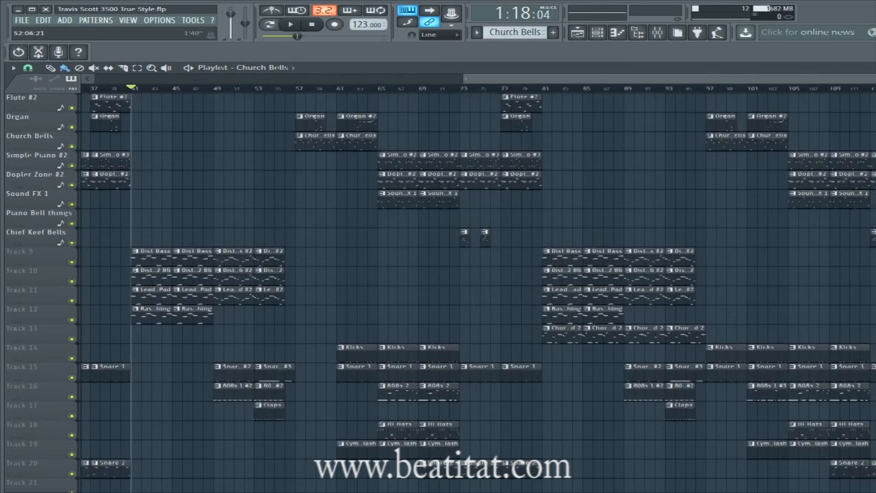
{"action": "left_click", "coordinate": [299, 89]}
{"action": "left_click", "coordinate": [712, 90]}
{"action": "left_click_drag", "start_coordinate": [688, 80], "coordinate": [89, 146]}
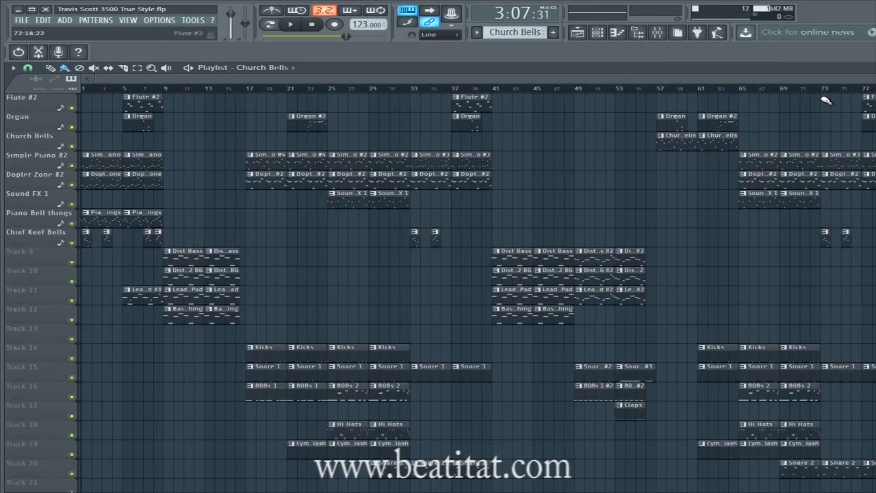
{"action": "left_click", "coordinate": [762, 81]}
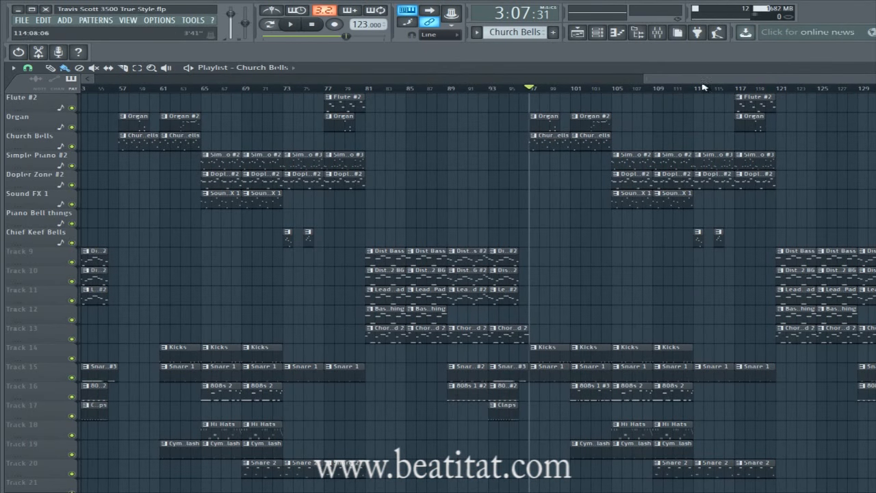
{"action": "left_click_drag", "start_coordinate": [654, 81], "coordinate": [336, 82]}
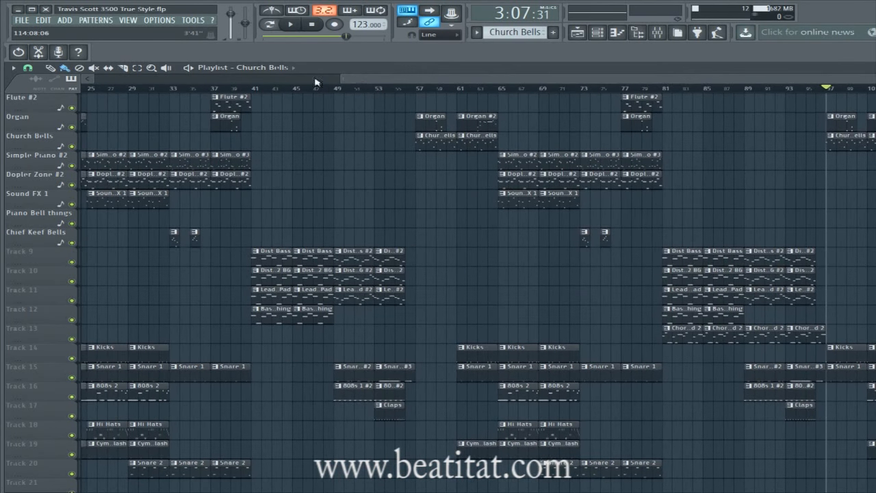
Place the playhead at bar 57 and play the organ and church bells section from there.
{"action": "left_click", "coordinate": [416, 89]}
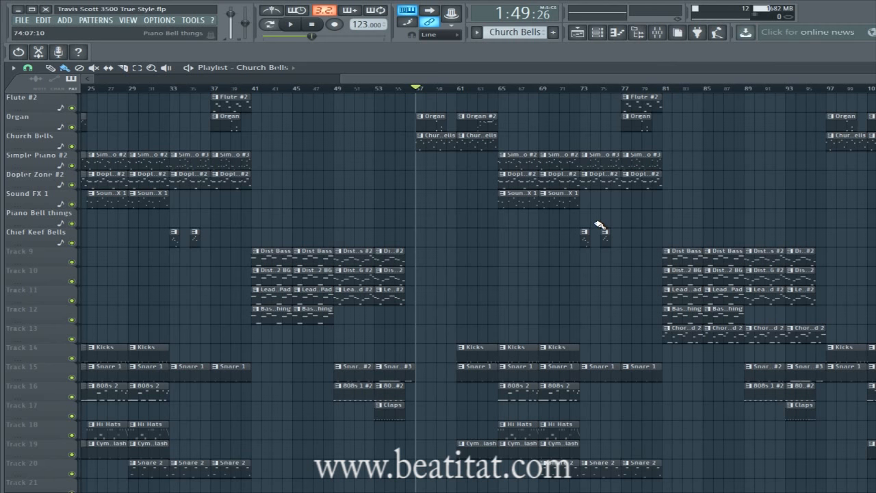
{"action": "mouse_move", "coordinate": [417, 90]}
{"action": "left_mouse_down"}
{"action": "mouse_move", "coordinate": [667, 92]}
{"action": "mouse_move", "coordinate": [436, 91]}
{"action": "mouse_move", "coordinate": [429, 101]}
{"action": "mouse_move", "coordinate": [418, 89]}
{"action": "mouse_move", "coordinate": [683, 93]}
{"action": "mouse_move", "coordinate": [407, 90]}
{"action": "mouse_move", "coordinate": [421, 98]}
{"action": "left_mouse_up"}
{"action": "key", "text": "space"}
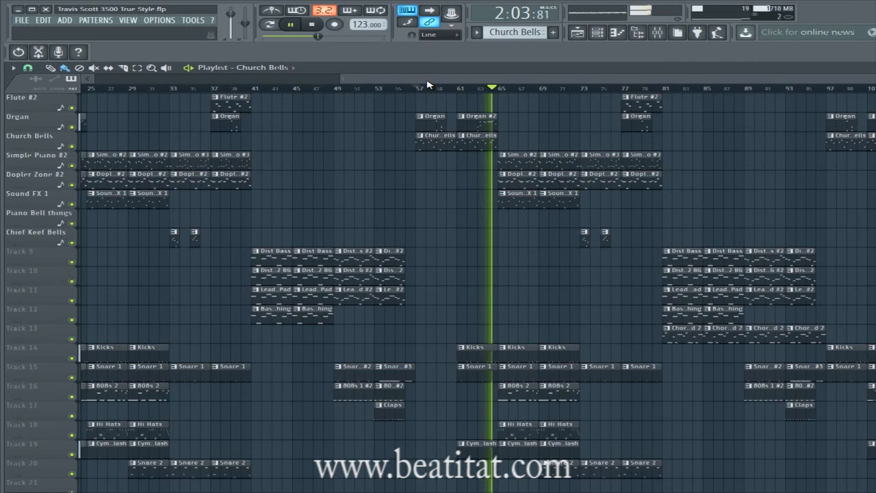
{"action": "key", "text": "space"}
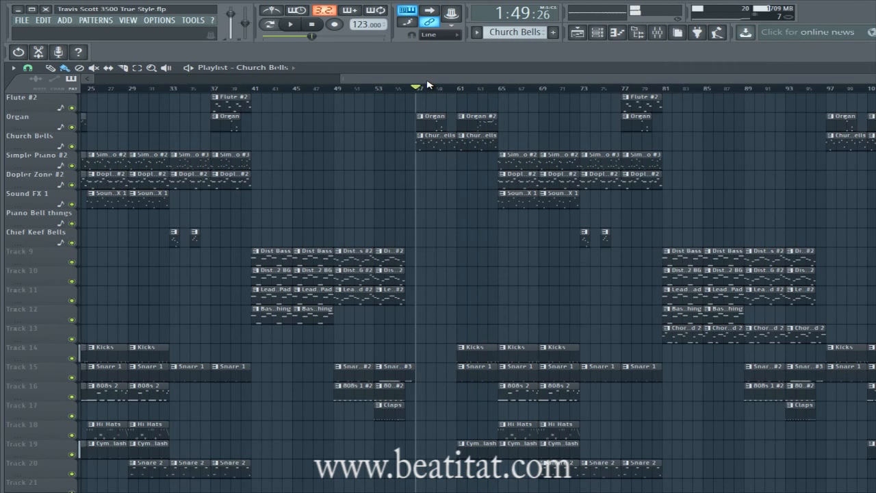
Open the Church Bells clip at bar 61 in the piano roll, mark its first two bars, and clear the selection at bar 1.
{"action": "double_click", "coordinate": [484, 142]}
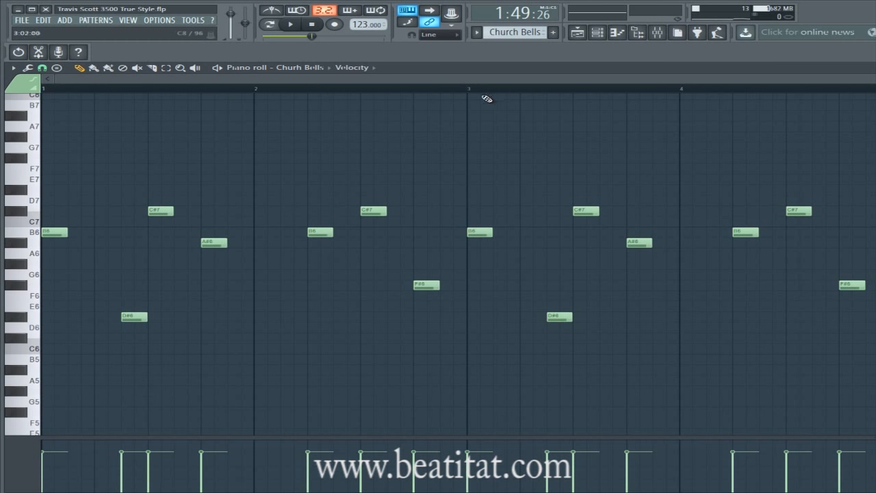
{"action": "left_click", "coordinate": [471, 92]}
{"action": "left_click_drag", "start_coordinate": [471, 91], "coordinate": [42, 89]}
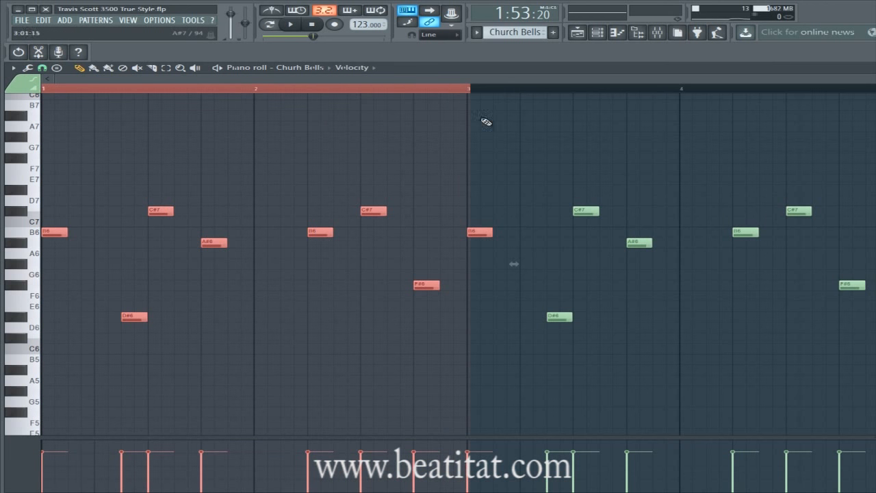
{"action": "left_click_drag", "start_coordinate": [454, 81], "coordinate": [525, 86]}
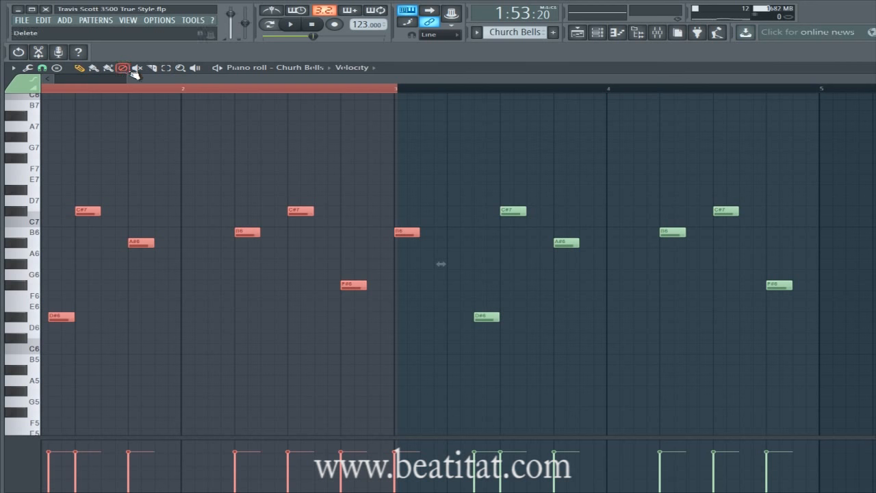
{"action": "left_click_drag", "start_coordinate": [124, 76], "coordinate": [5, 80]}
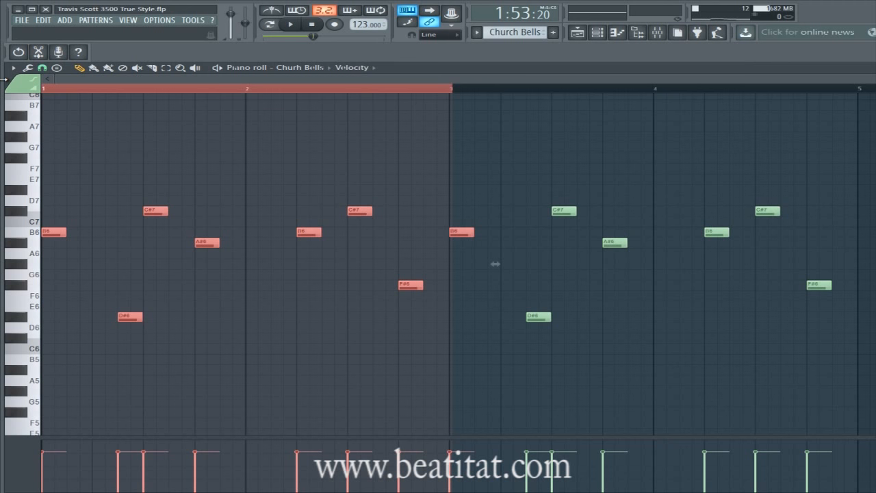
{"action": "left_click", "coordinate": [47, 89]}
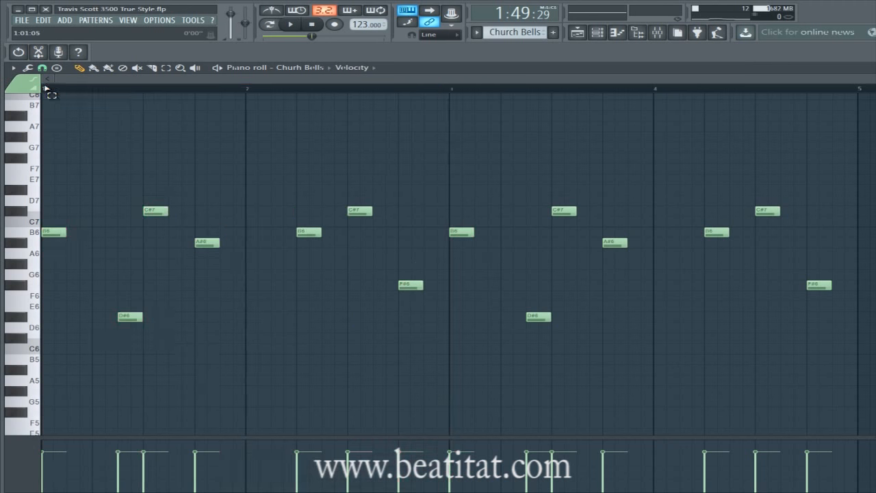
Play the Church Bells melody in the piano roll from its start twice, stopping playback each time.
{"action": "key", "text": "space"}
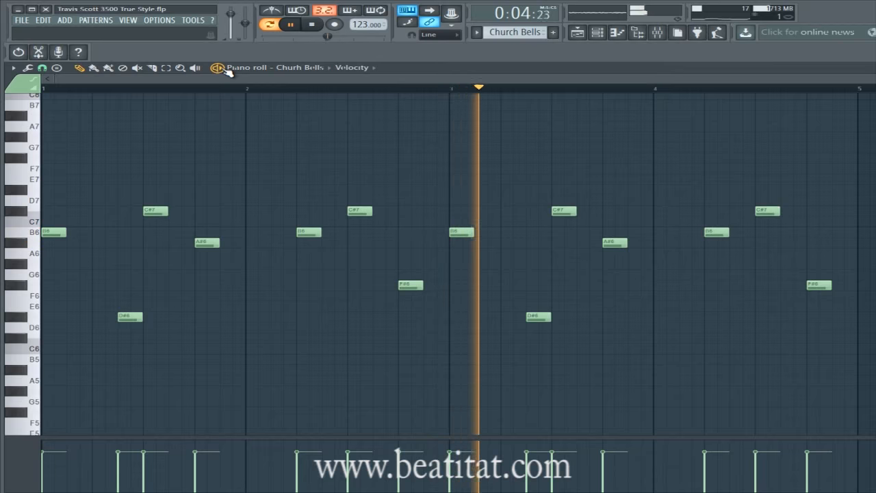
{"action": "left_click", "coordinate": [311, 24]}
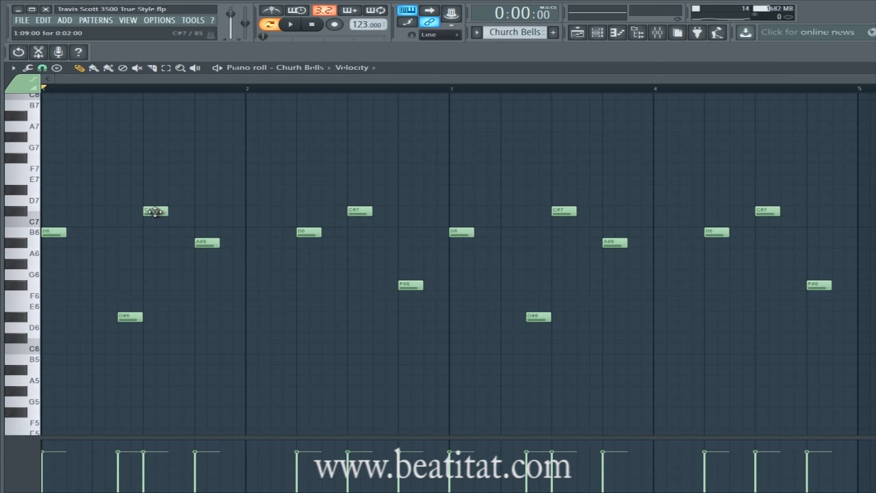
{"action": "left_click", "coordinate": [218, 68]}
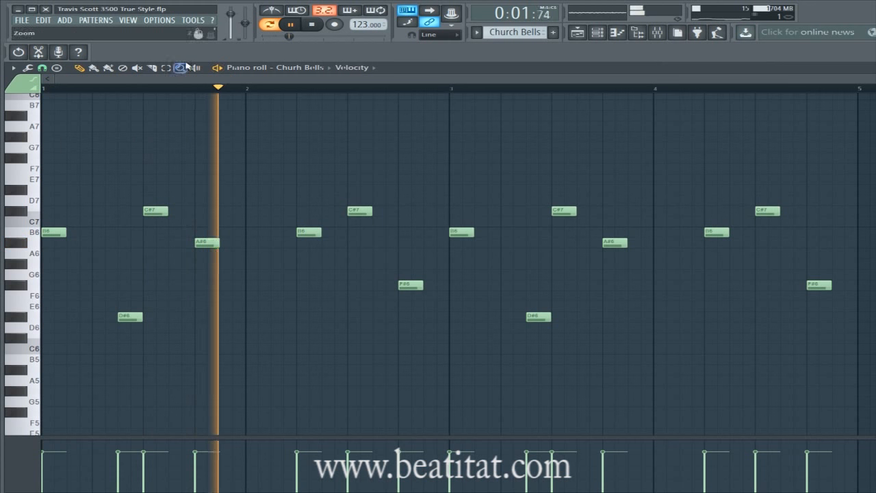
{"action": "key", "text": "space"}
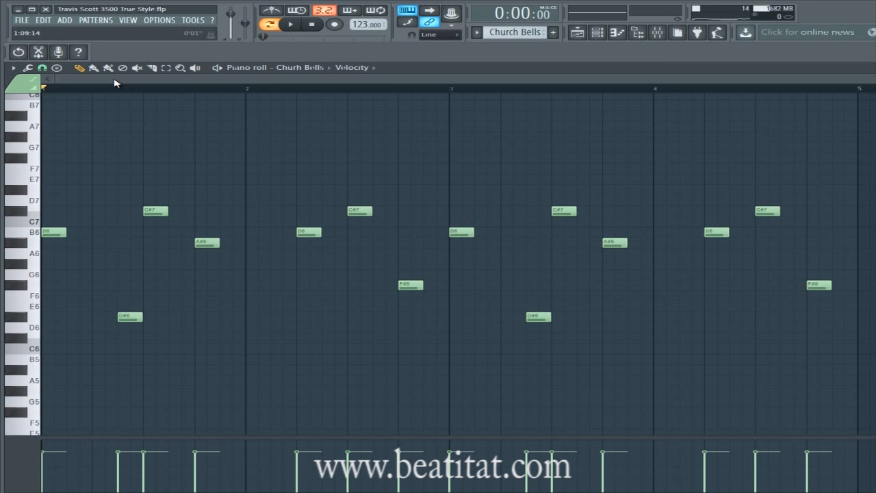
Check the Church Bells channel in the channel rack, open the Organ #2 clip at bar 61, select its notes, and return to the playlist.
{"action": "key", "text": "F7"}
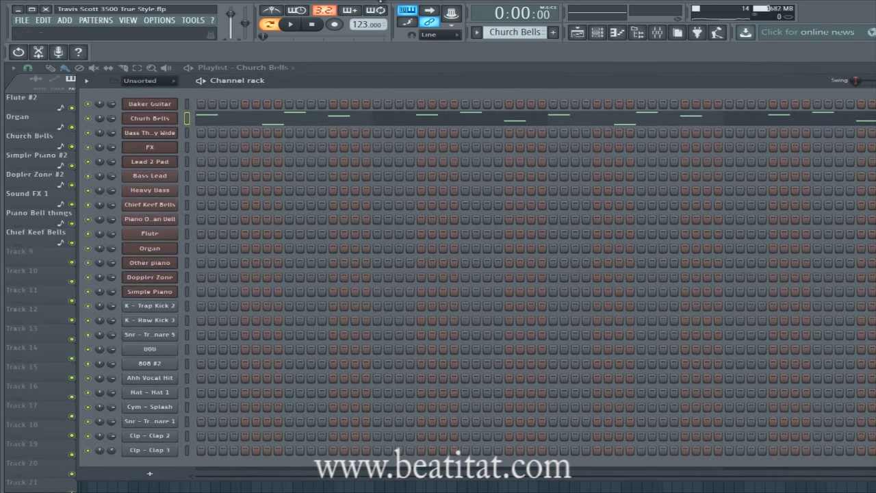
{"action": "left_click", "coordinate": [516, 67]}
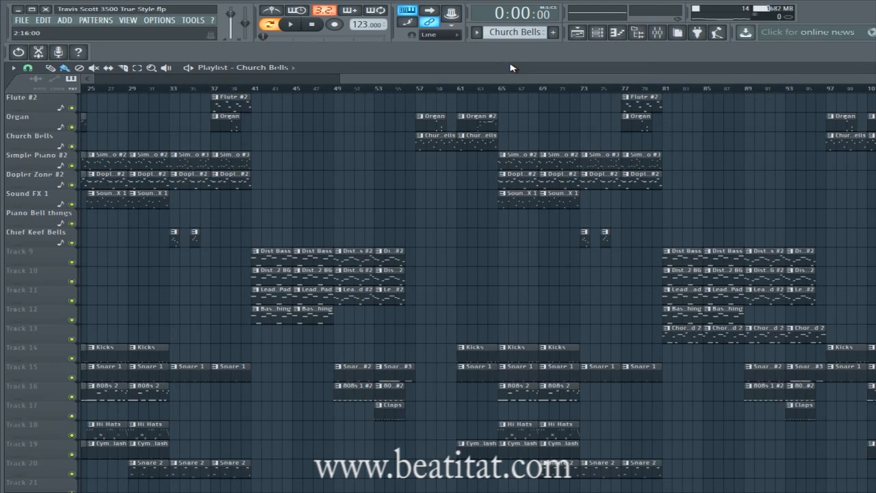
{"action": "double_click", "coordinate": [473, 118]}
{"action": "key", "text": "ctrl+a"}
{"action": "key", "text": "F6"}
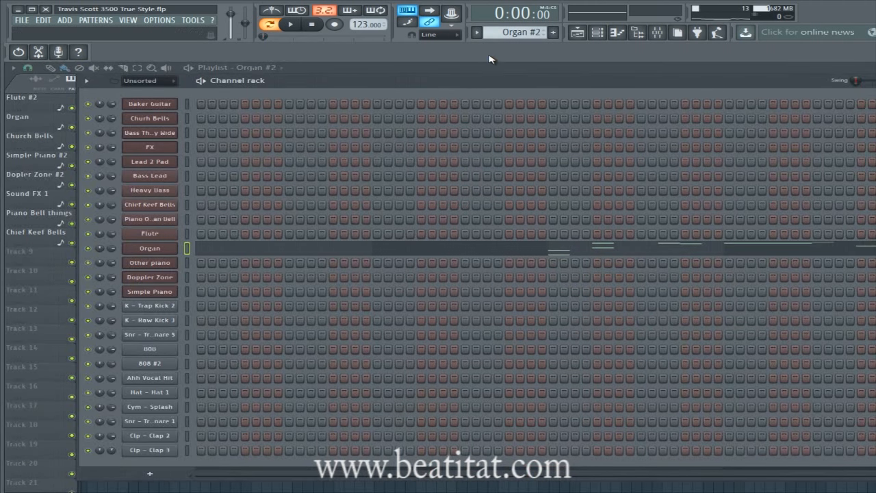
{"action": "left_click", "coordinate": [458, 66]}
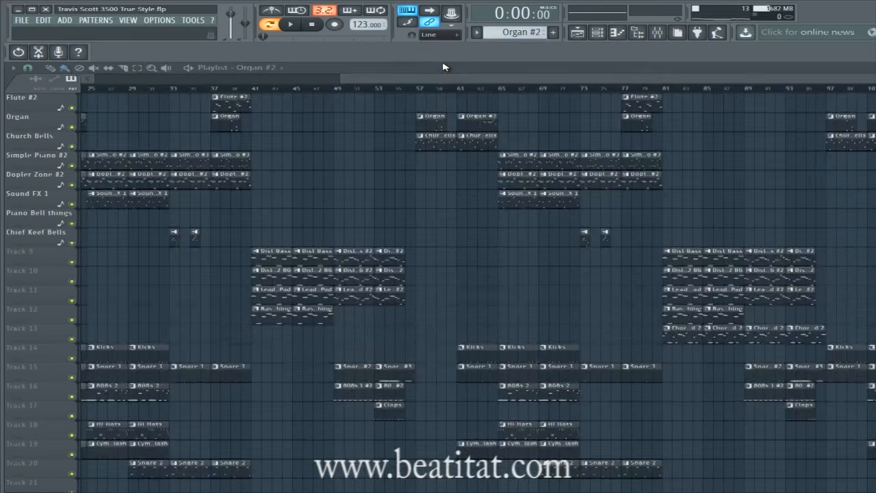
Paste the copied notes over the Church Bells melody in the piano roll to compare them, and undo the paste.
{"action": "double_click", "coordinate": [466, 138]}
{"action": "scroll", "coordinate": [311, 376], "scroll_direction": "up", "scroll_amount": 2}
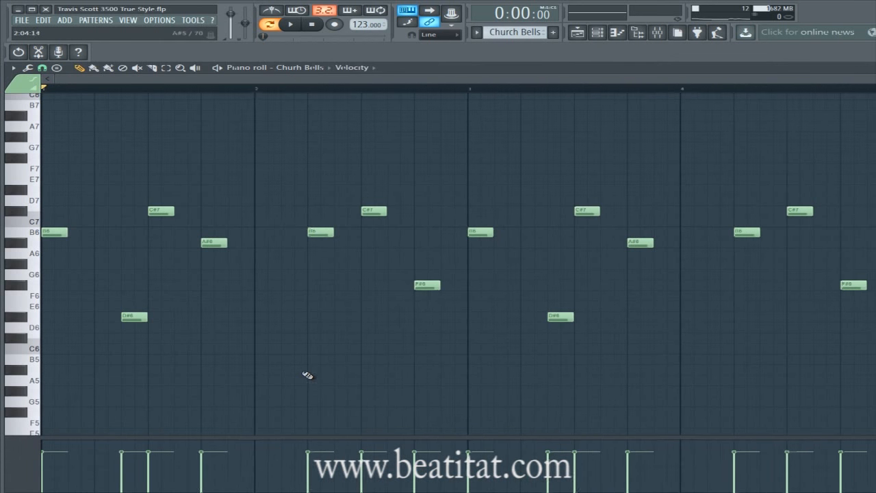
{"action": "key", "text": "ctrl+v"}
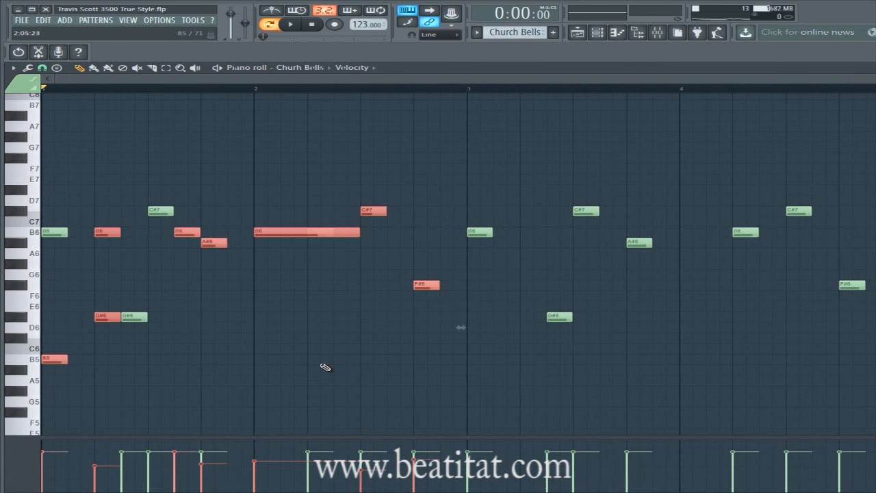
{"action": "key", "text": "ctrl+Up"}
{"action": "scroll", "coordinate": [326, 368], "scroll_direction": "up", "scroll_amount": 2}
{"action": "key", "text": "ctrl+Down"}
{"action": "scroll", "coordinate": [325, 368], "scroll_direction": "down", "scroll_amount": 4}
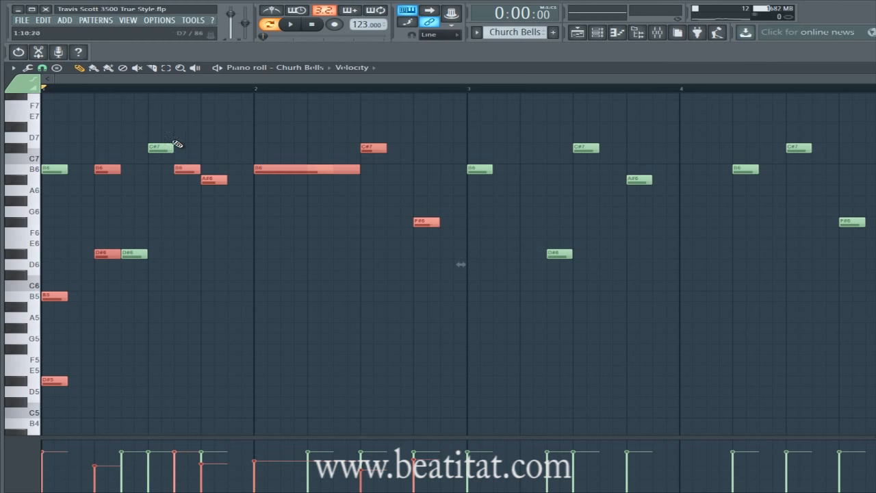
{"action": "key", "text": "ctrl+z"}
Return to the beginning of the playlist and open the Simple Piano clip at bar 1 in the piano roll.
{"action": "key", "text": "F6"}
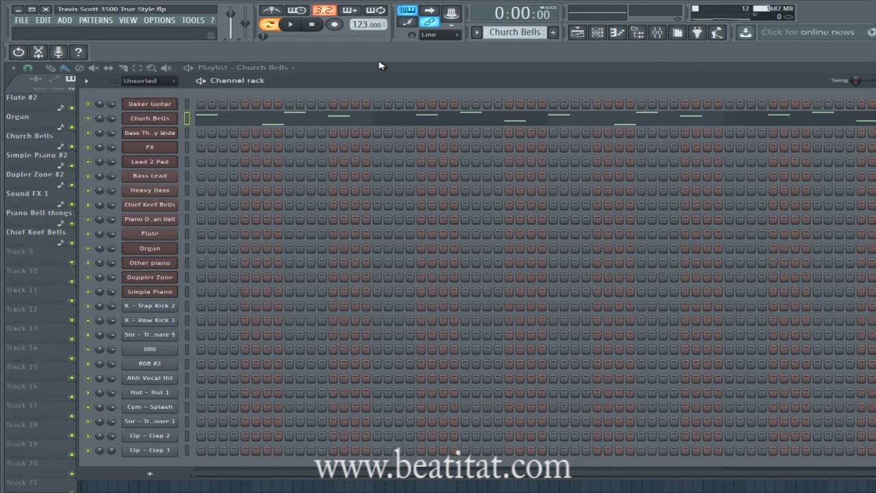
{"action": "key", "text": "F6"}
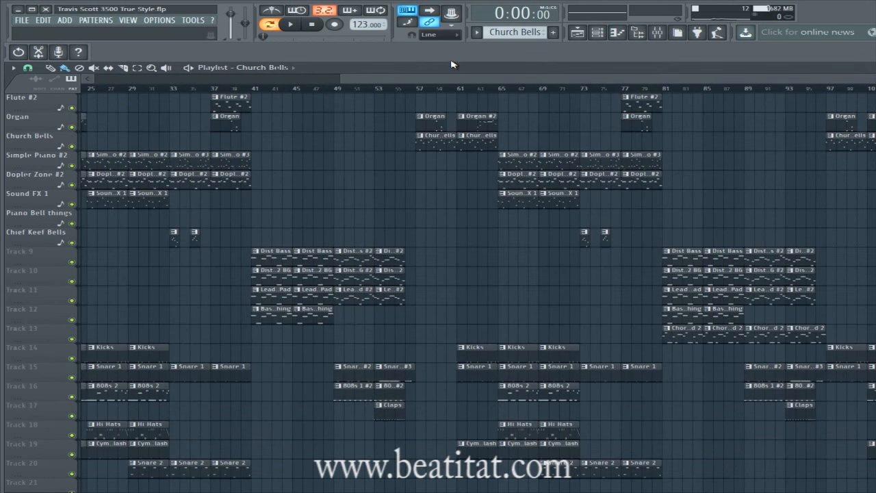
{"action": "left_click_drag", "start_coordinate": [346, 79], "coordinate": [71, 79]}
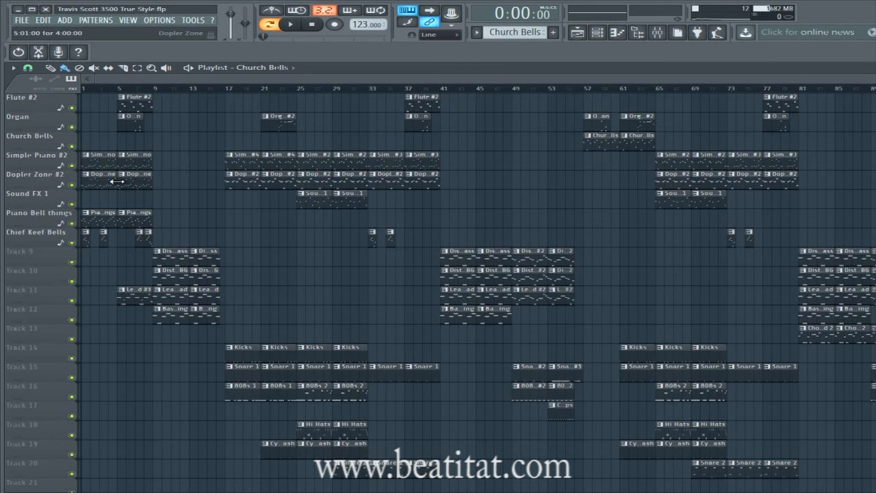
{"action": "double_click", "coordinate": [111, 167]}
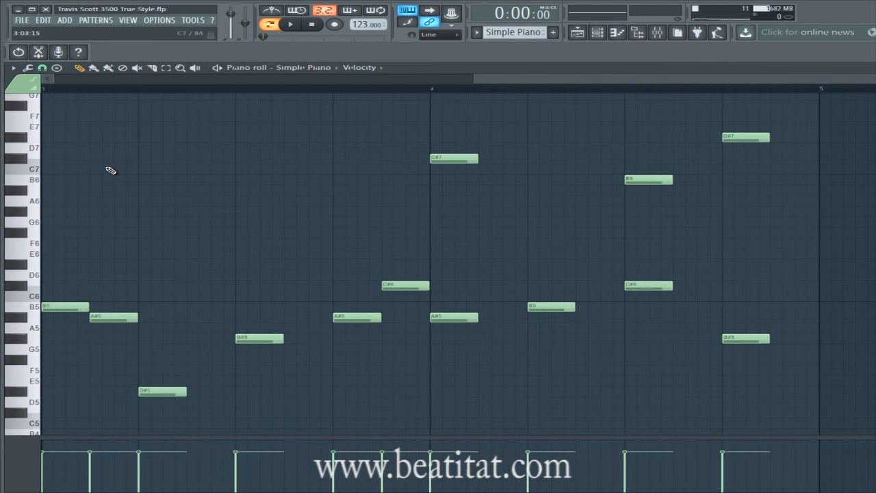
Show the channel rack with the Simple Piano channel and move it aside to uncover the playlist's opening bars.
{"action": "key", "text": "F6"}
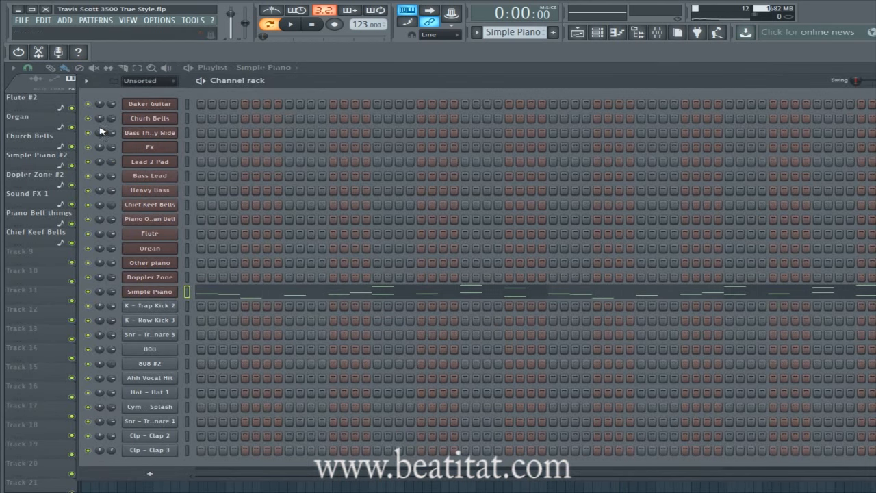
{"action": "left_click_drag", "start_coordinate": [291, 84], "coordinate": [450, 84]}
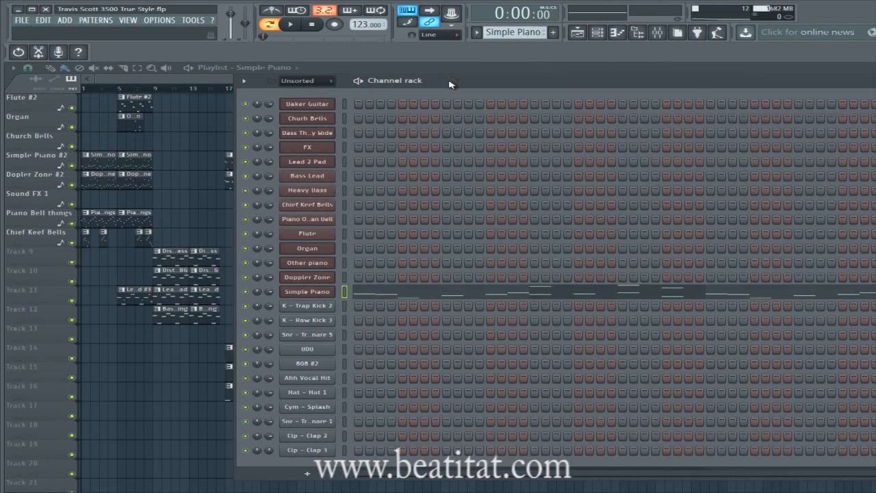
{"action": "left_click_drag", "start_coordinate": [460, 84], "coordinate": [509, 87]}
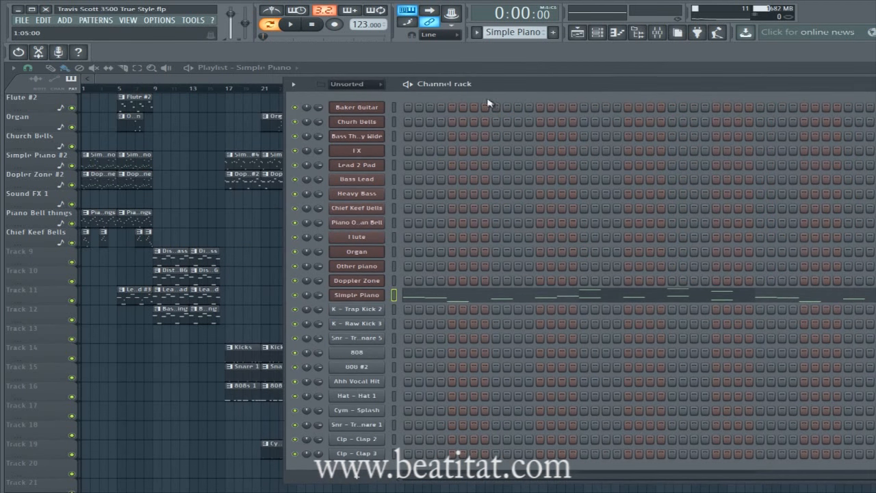
Look closer at the playlist's piano clips, and reopen the Simple Piano clip in the piano roll at its first bar.
{"action": "scroll", "coordinate": [207, 92], "scroll_direction": "up", "scroll_amount": 2}
{"action": "scroll", "coordinate": [206, 90], "scroll_direction": "up", "scroll_amount": 3}
{"action": "left_click_drag", "start_coordinate": [206, 81], "coordinate": [58, 54]}
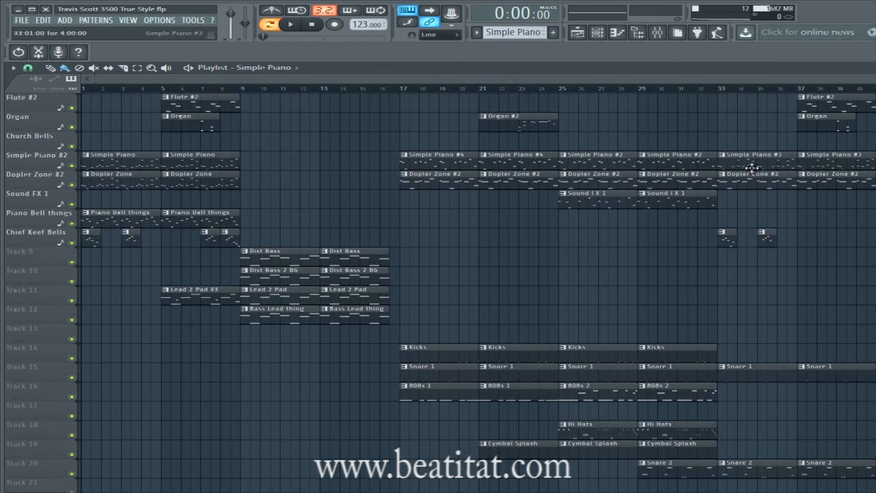
{"action": "mouse_move", "coordinate": [447, 83]}
{"action": "left_mouse_down"}
{"action": "mouse_move", "coordinate": [875, 83]}
{"action": "mouse_move", "coordinate": [446, 83]}
{"action": "left_mouse_up"}
{"action": "double_click", "coordinate": [184, 161]}
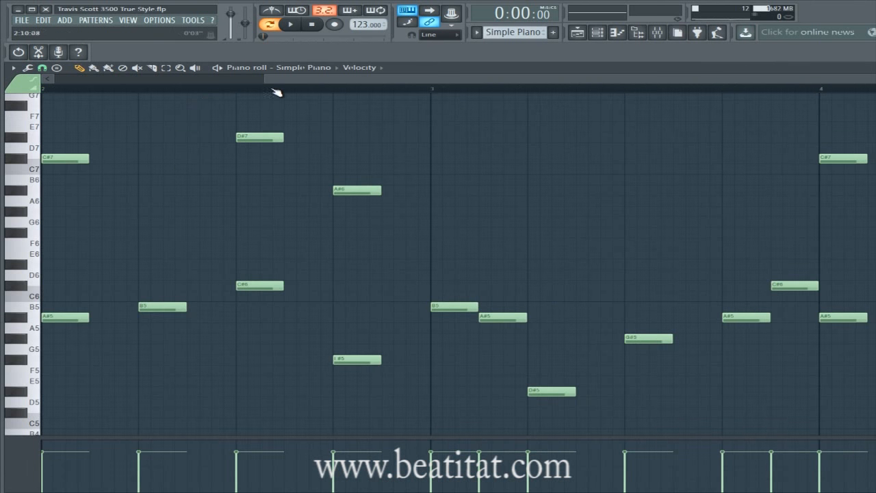
{"action": "left_click_drag", "start_coordinate": [267, 83], "coordinate": [44, 82]}
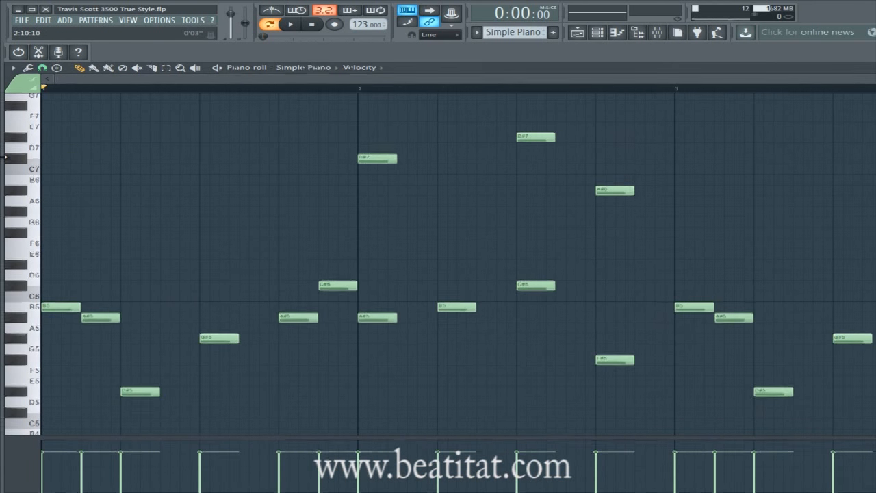
Return to the start of the playlist, reopen the Simple Piano clip at bar 1, and audition its melody in the piano roll.
{"action": "key", "text": "Escape"}
{"action": "key", "text": "F6"}
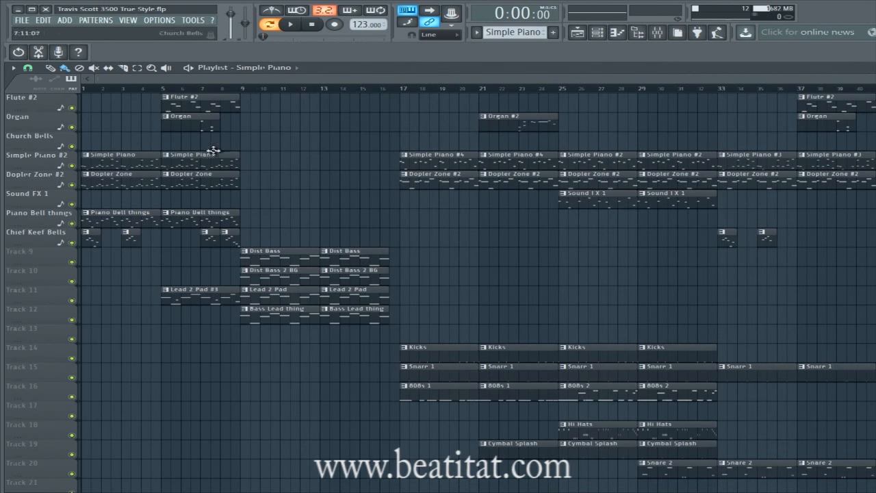
{"action": "left_click_drag", "start_coordinate": [303, 82], "coordinate": [54, 78]}
{"action": "double_click", "coordinate": [122, 161]}
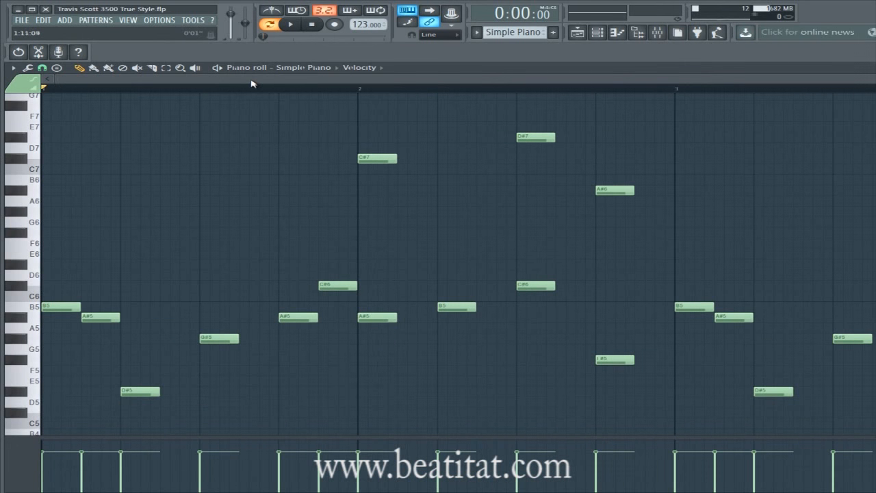
{"action": "left_click", "coordinate": [218, 68]}
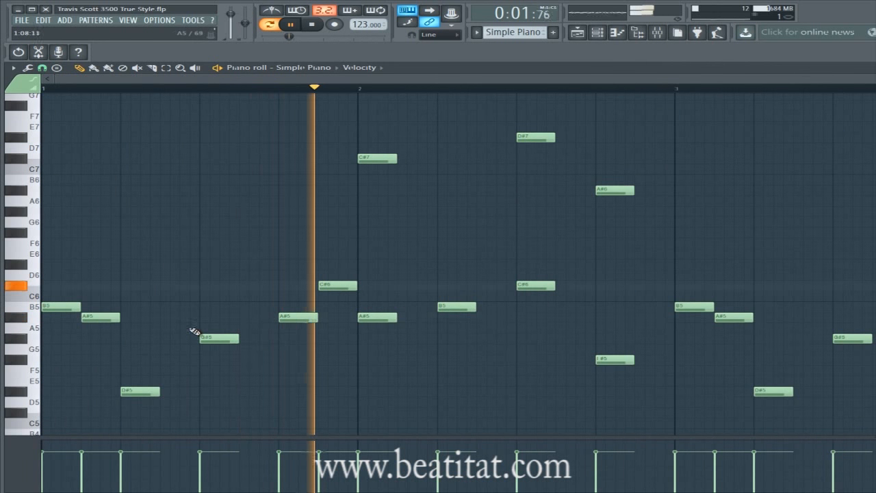
{"action": "key", "text": "space"}
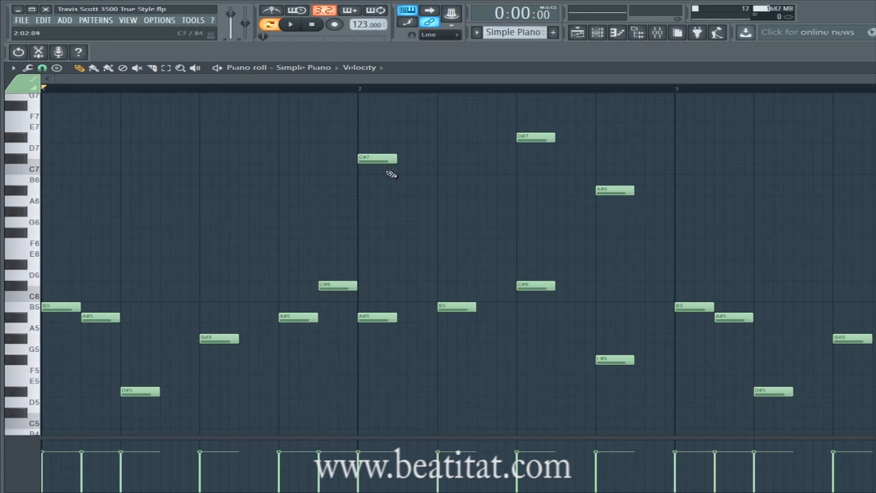
Inspect the Simple Piano channel's Purity instrument and its mixer track's effect slots, and return to the playlist.
{"action": "left_click", "coordinate": [622, 32]}
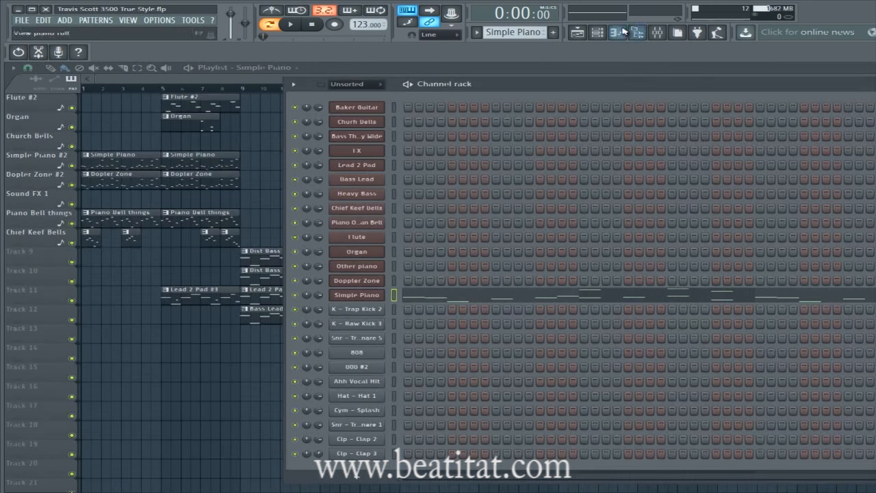
{"action": "left_click", "coordinate": [373, 296]}
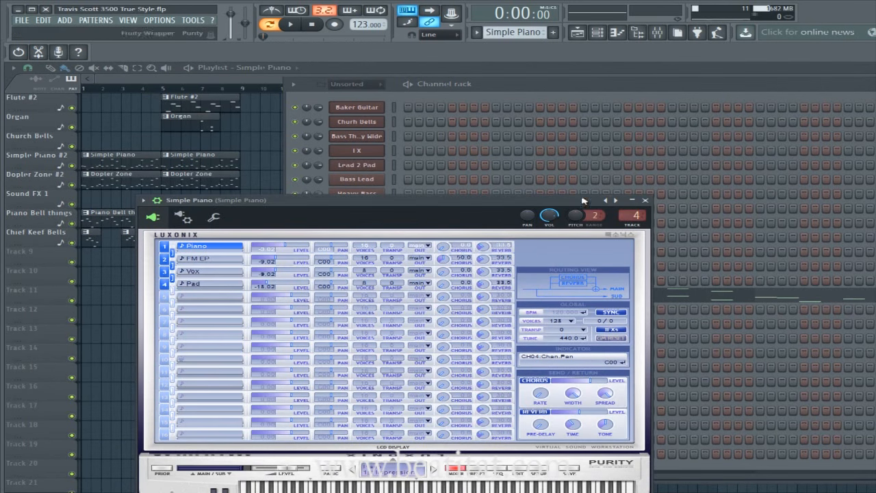
{"action": "left_click", "coordinate": [645, 201]}
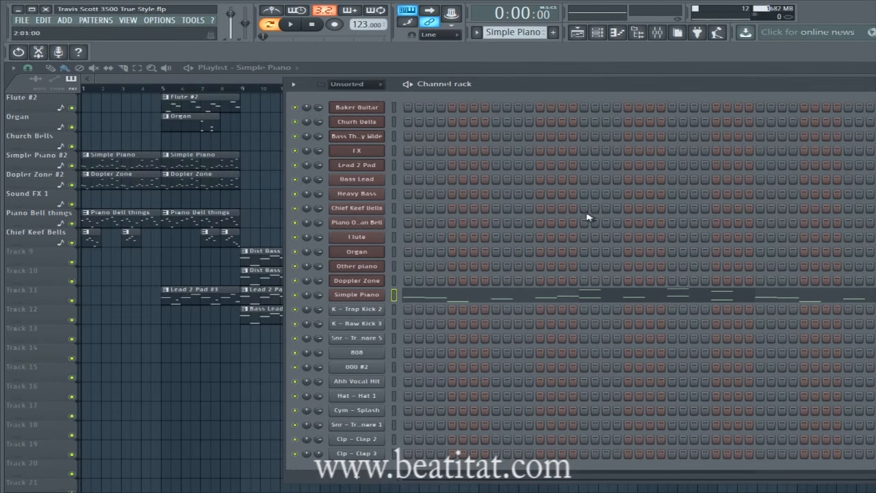
{"action": "left_click", "coordinate": [656, 36]}
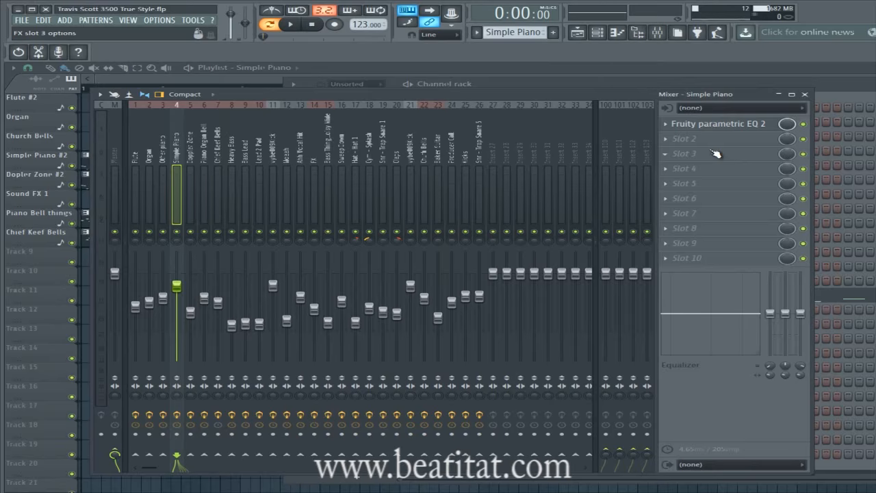
{"action": "left_click", "coordinate": [532, 67]}
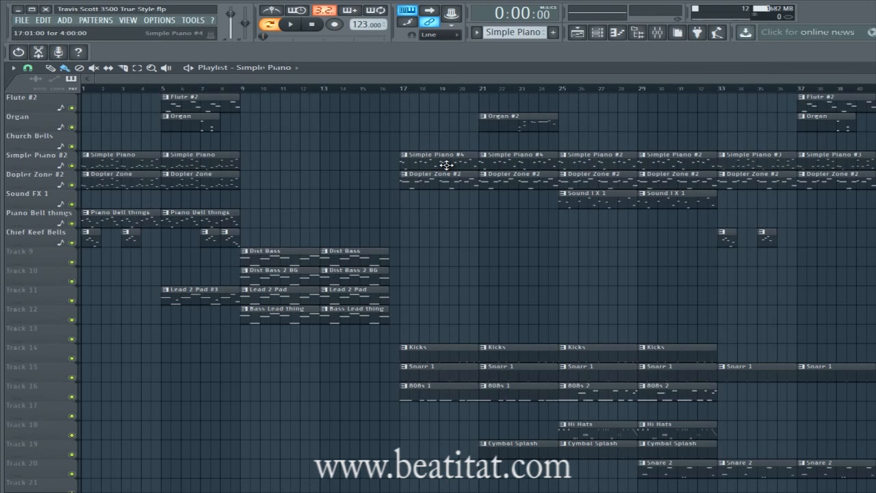
Reopen the Simple Piano clip at bar 1, paste the copied notes over its melody for comparison, and delete the pasted notes.
{"action": "double_click", "coordinate": [107, 165]}
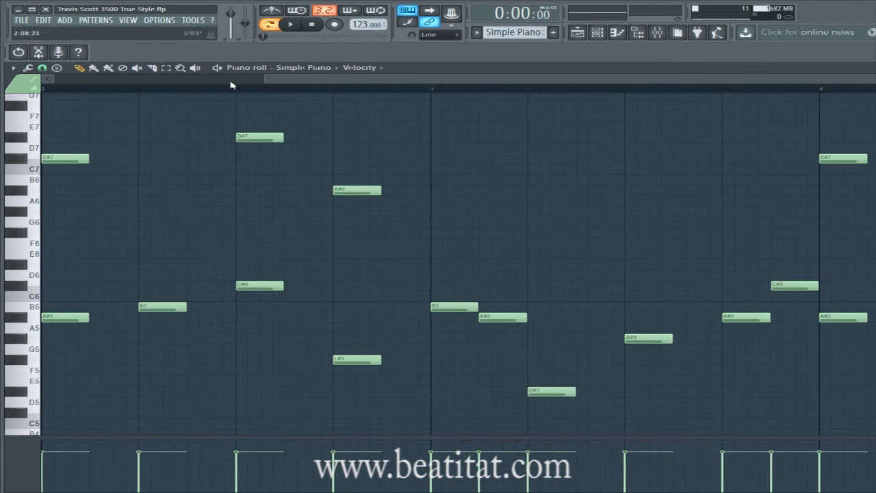
{"action": "left_click_drag", "start_coordinate": [265, 79], "coordinate": [6, 140]}
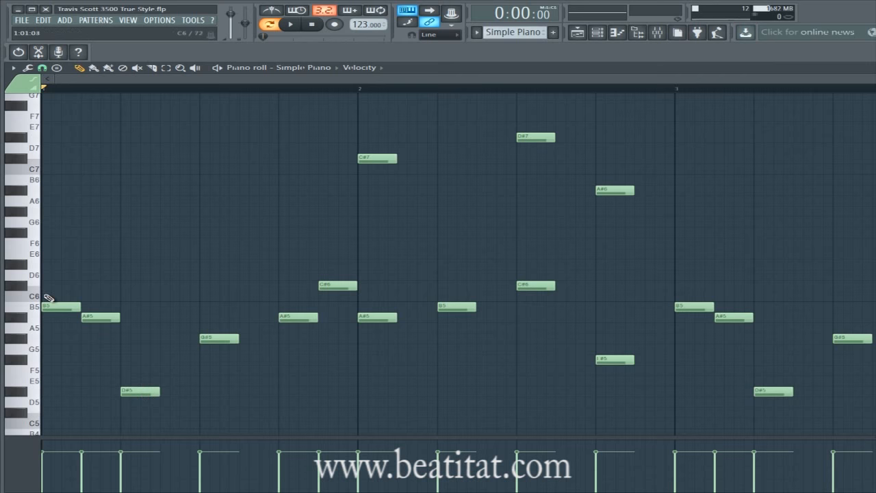
{"action": "key", "text": "ctrl+v"}
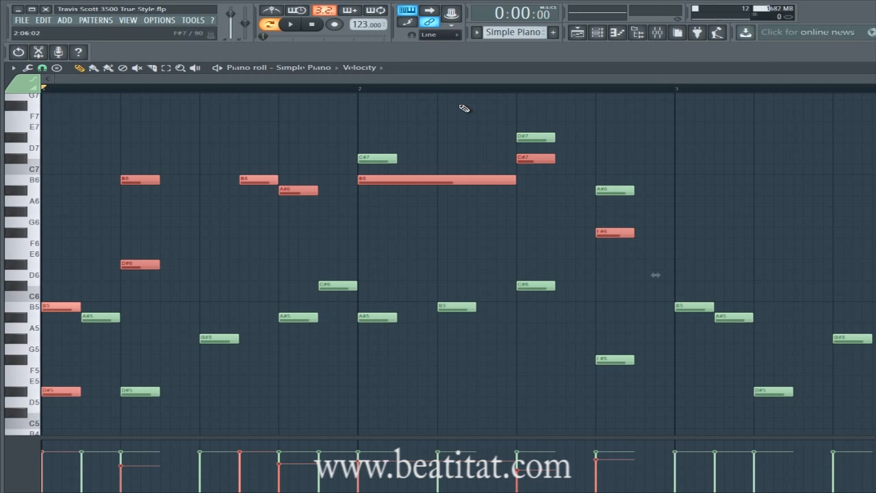
{"action": "key", "text": "Delete"}
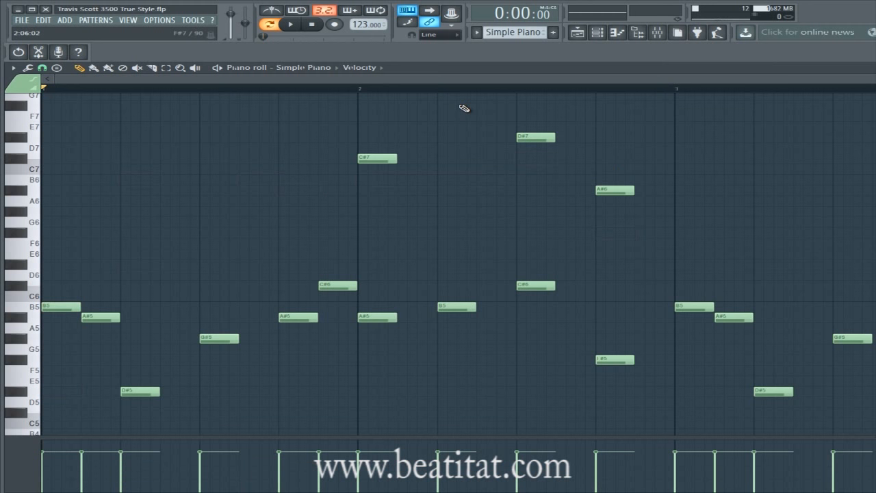
Open the Simple Piano #4 clip at bar 17 in the piano roll and audition its full four-bar melody from the beginning.
{"action": "key", "text": "F7"}
{"action": "key", "text": "F6"}
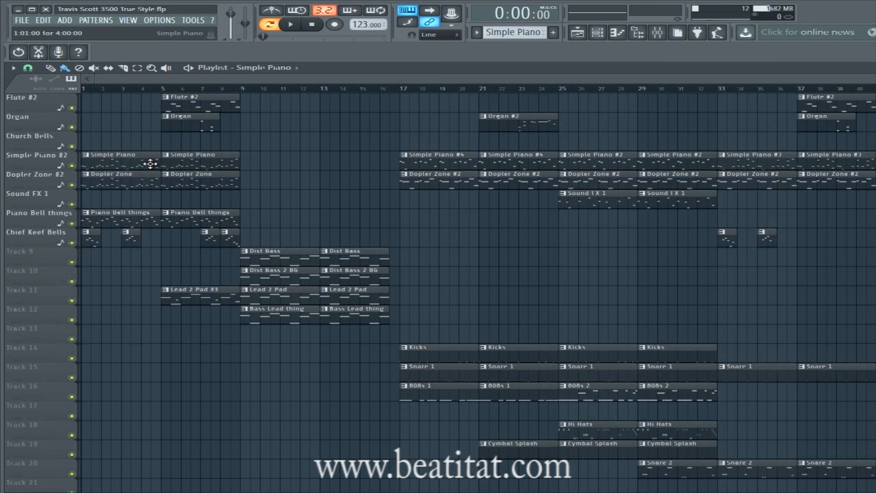
{"action": "double_click", "coordinate": [456, 164]}
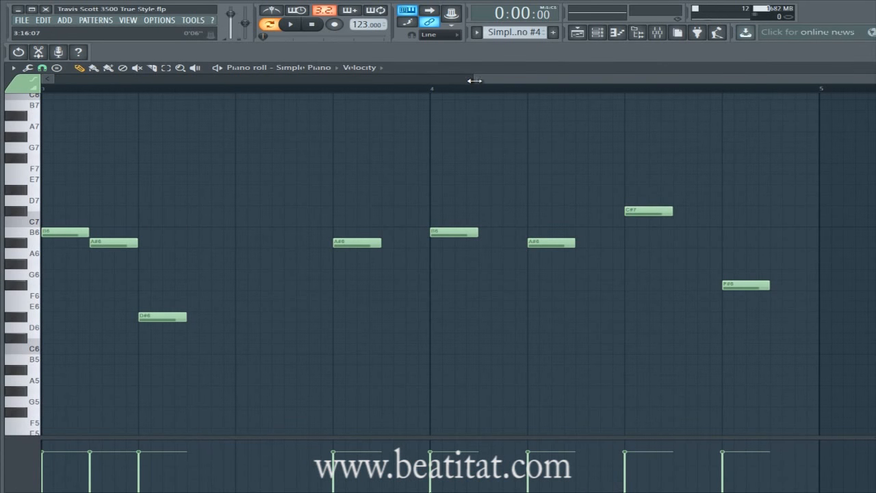
{"action": "left_click", "coordinate": [219, 68]}
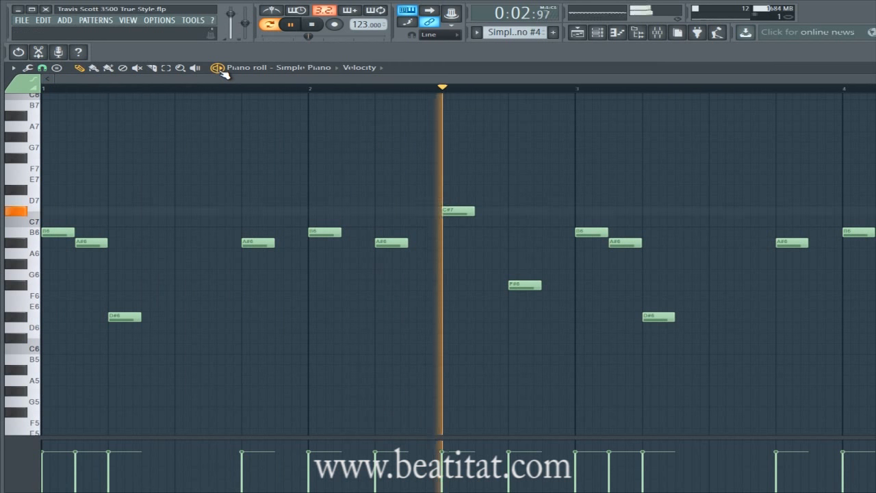
{"action": "left_click", "coordinate": [219, 68]}
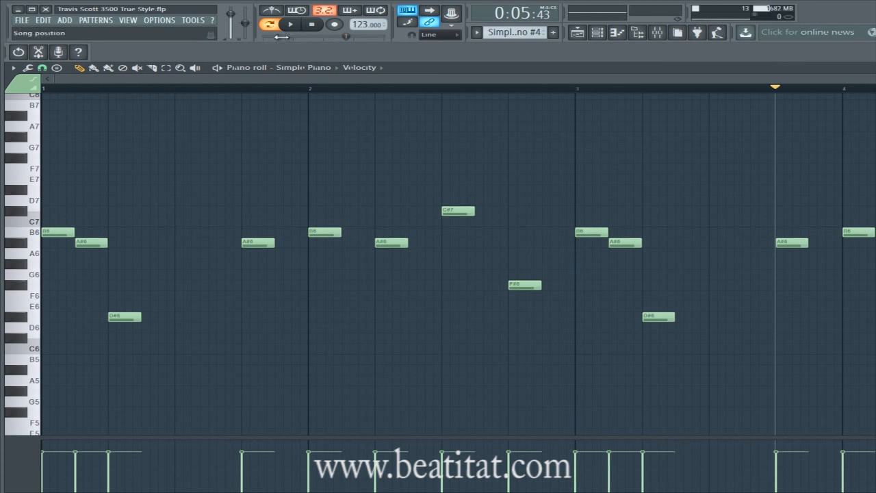
{"action": "left_click", "coordinate": [312, 24]}
{"action": "left_click", "coordinate": [219, 68]}
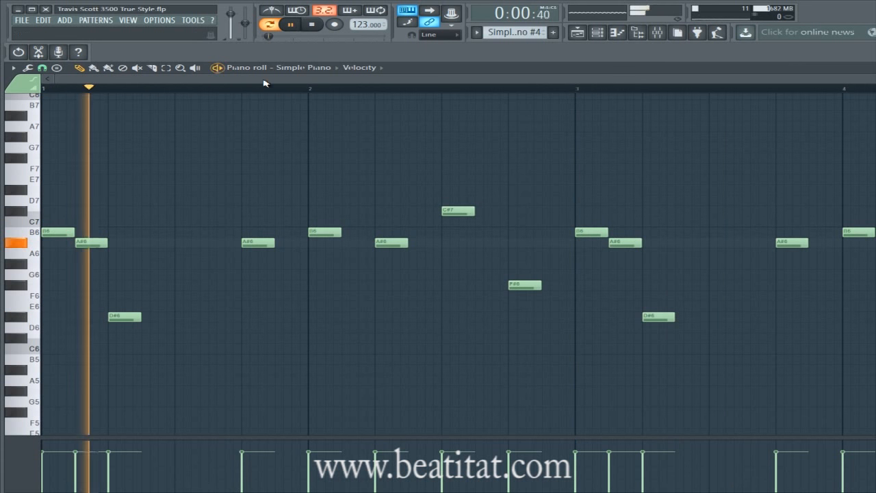
{"action": "left_click_drag", "start_coordinate": [864, 78], "coordinate": [875, 79]}
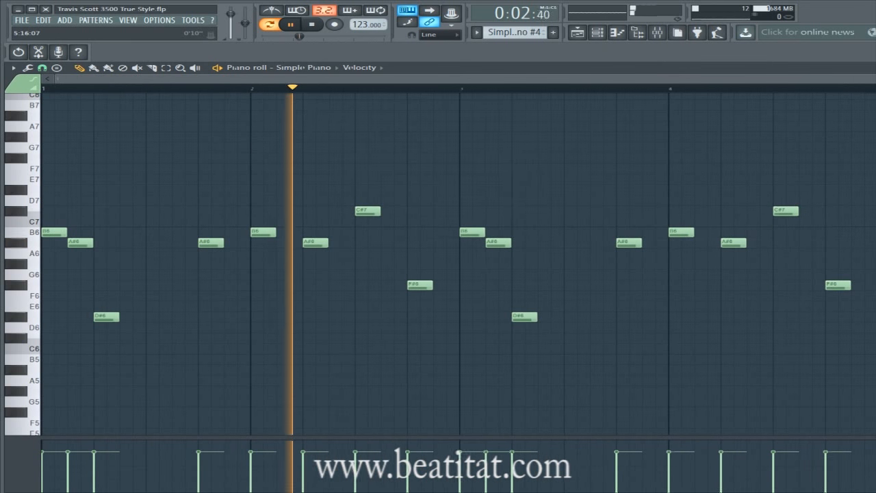
{"action": "left_click_drag", "start_coordinate": [680, 80], "coordinate": [528, 82]}
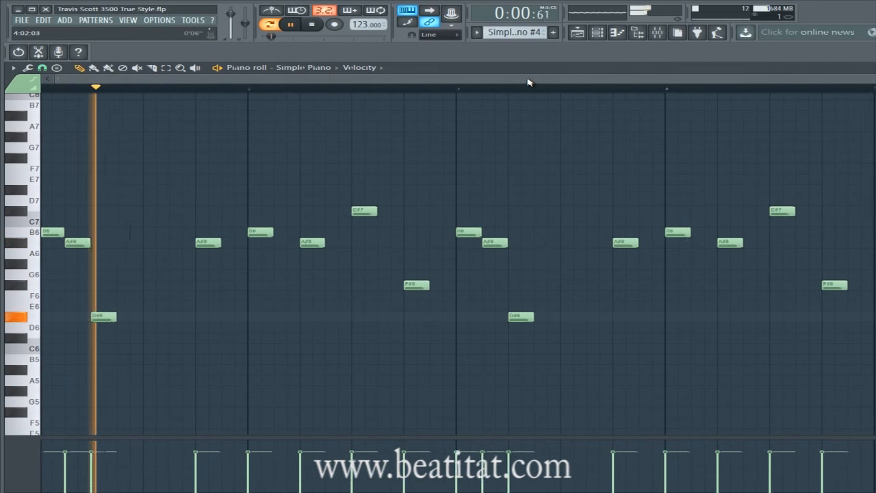
{"action": "key", "text": "Escape"}
{"action": "key", "text": "space"}
Open the Simple Piano clip at bar 1, copy all of its notes, and return to the channel rack.
{"action": "double_click", "coordinate": [129, 165]}
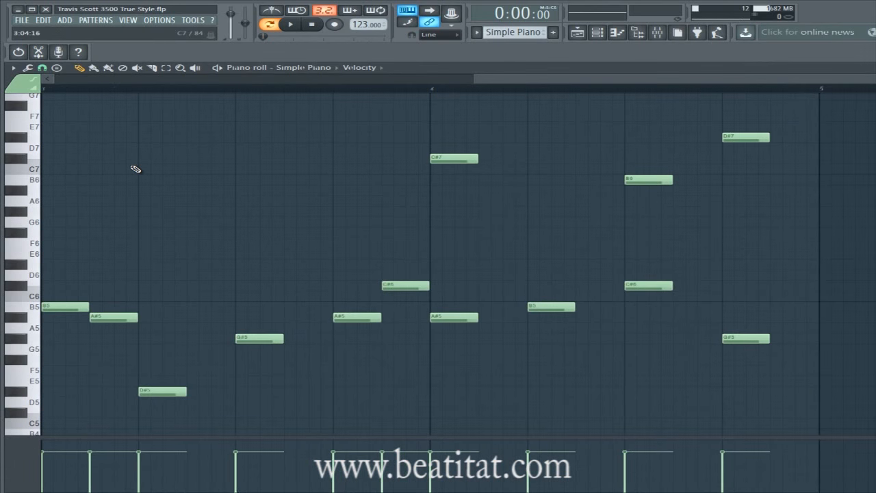
{"action": "key", "text": "ctrl+a"}
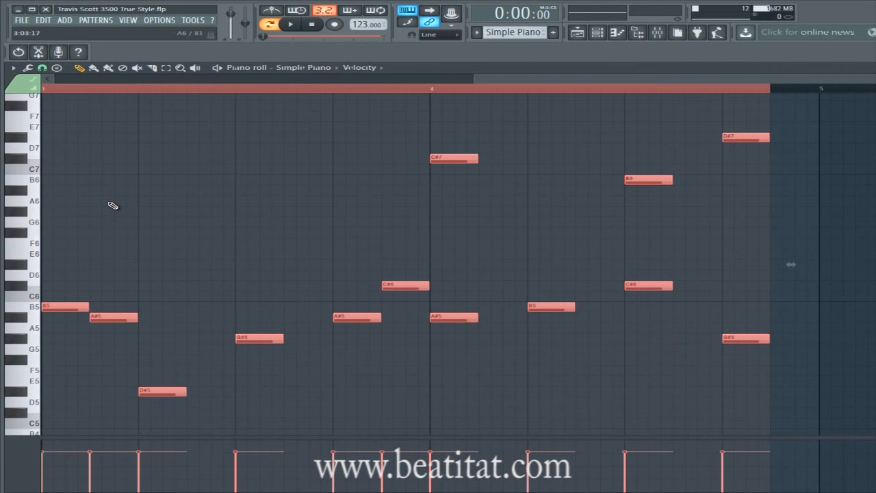
{"action": "key", "text": "Escape"}
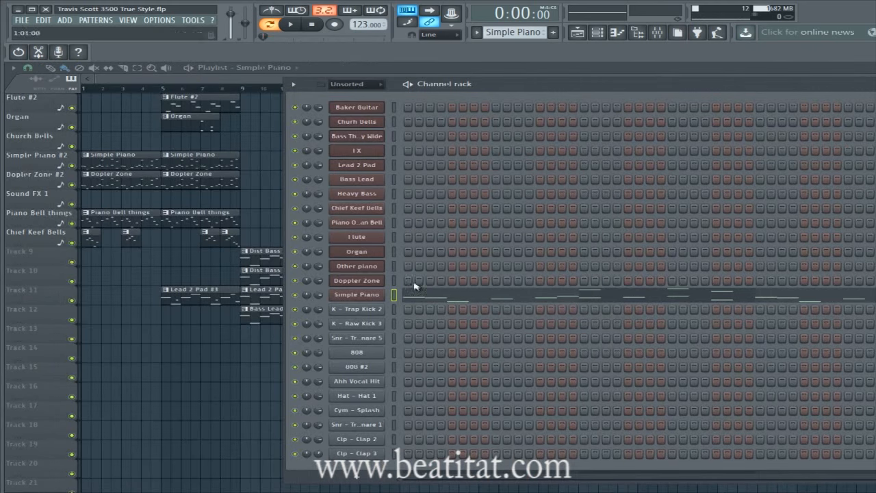
Insert a Slicex channel at the Baker Guitar channel in the channel rack.
{"action": "right_click", "coordinate": [382, 104]}
{"action": "mouse_move", "coordinate": [458, 144]}
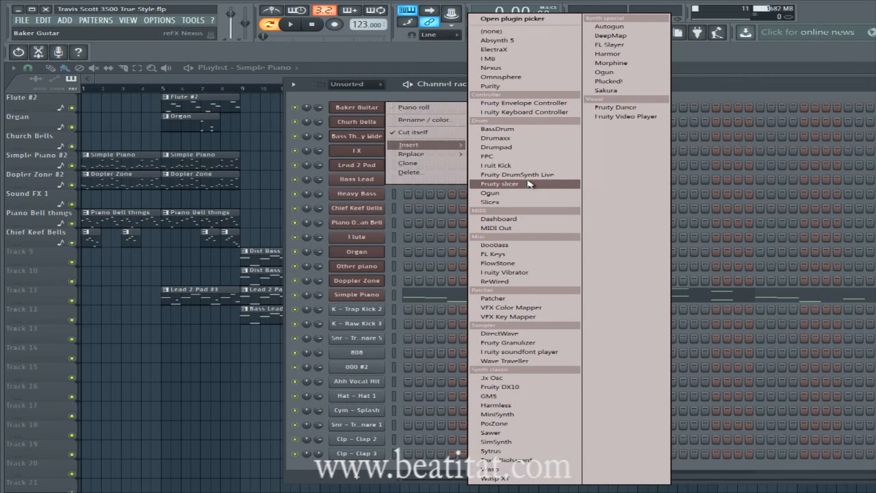
{"action": "left_click", "coordinate": [490, 202]}
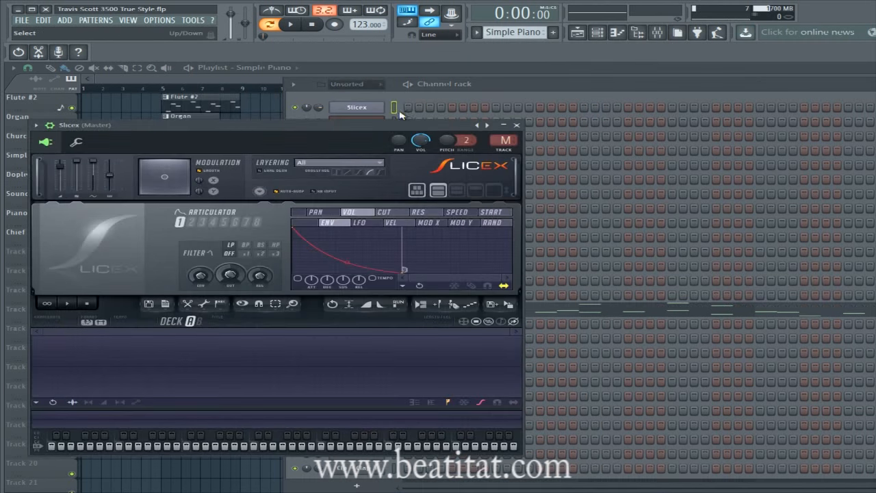
Paste the copied Simple Piano notes into the Slicex channel's piano roll and look over the whole melody.
{"action": "right_click", "coordinate": [371, 108]}
{"action": "left_click", "coordinate": [410, 108]}
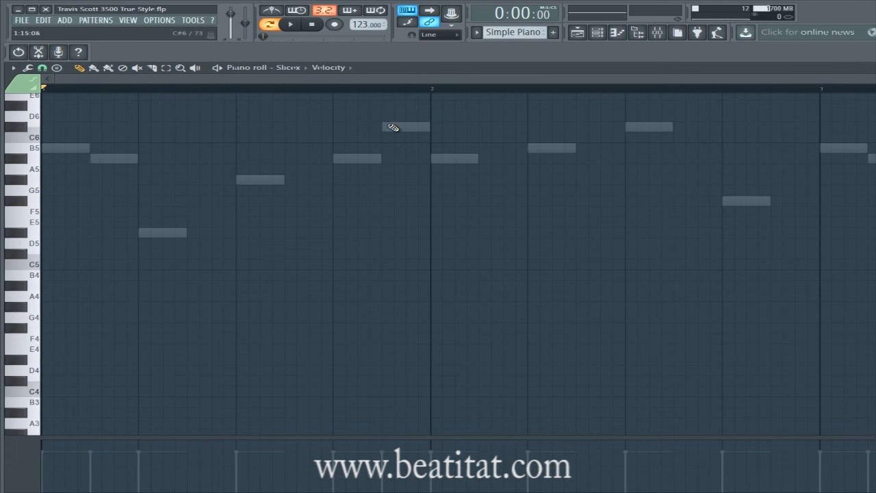
{"action": "key", "text": "ctrl+v"}
{"action": "scroll", "coordinate": [317, 198], "scroll_direction": "down", "scroll_amount": 3}
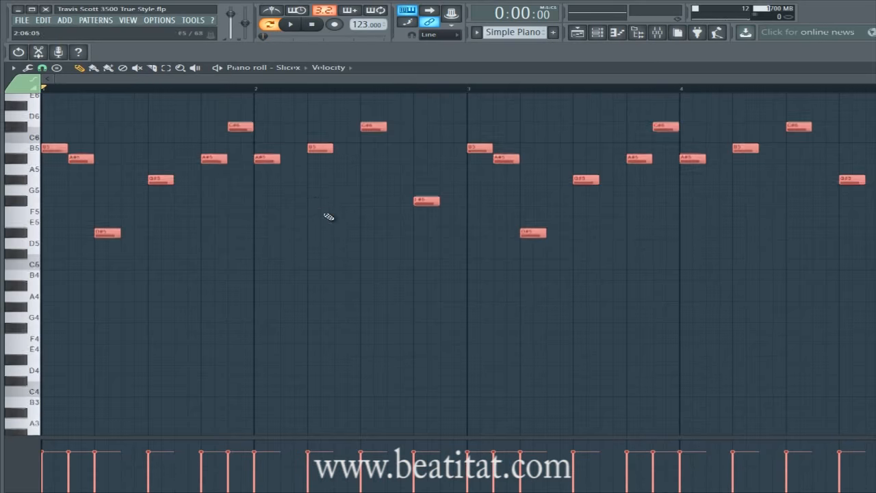
{"action": "scroll", "coordinate": [403, 243], "scroll_direction": "up", "scroll_amount": 4}
{"action": "scroll", "coordinate": [408, 245], "scroll_direction": "up", "scroll_amount": 3}
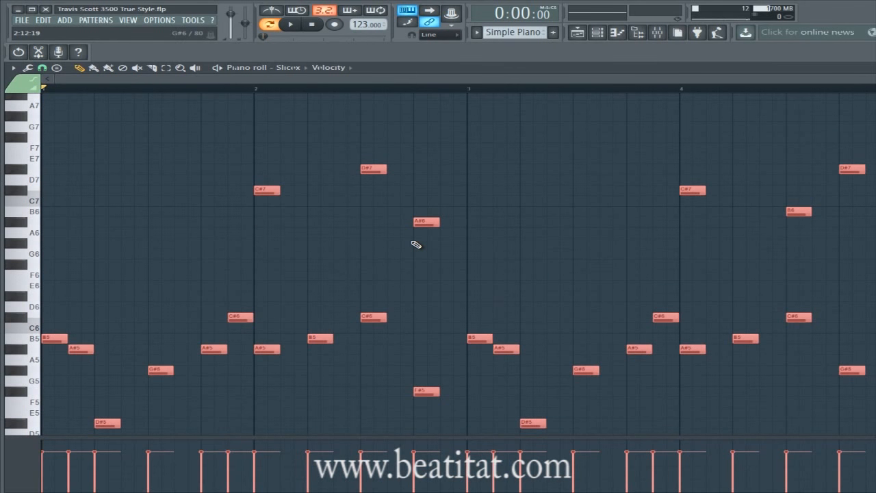
Look over the Simple Piano channel's own notes in the piano roll and return to the playlist.
{"action": "key", "text": "Escape"}
{"action": "left_click", "coordinate": [523, 309]}
{"action": "scroll", "coordinate": [445, 285], "scroll_direction": "down", "scroll_amount": 5}
{"action": "scroll", "coordinate": [415, 270], "scroll_direction": "up", "scroll_amount": 8}
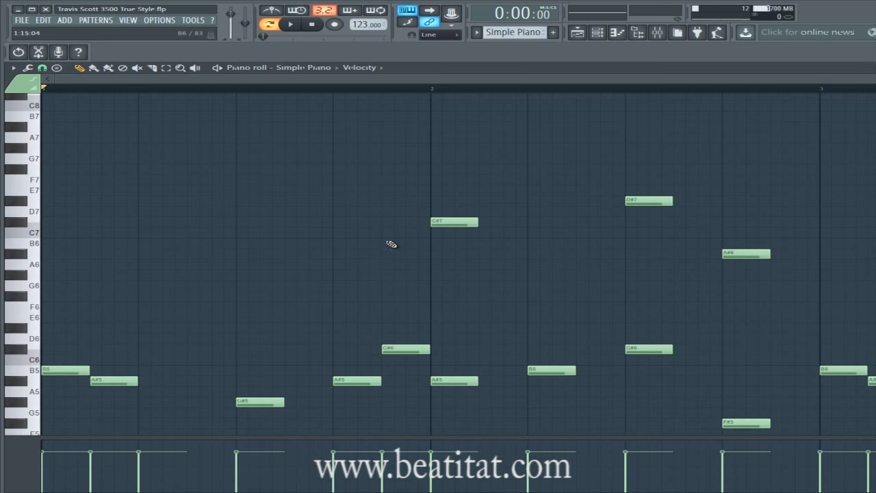
{"action": "key", "text": "Escape"}
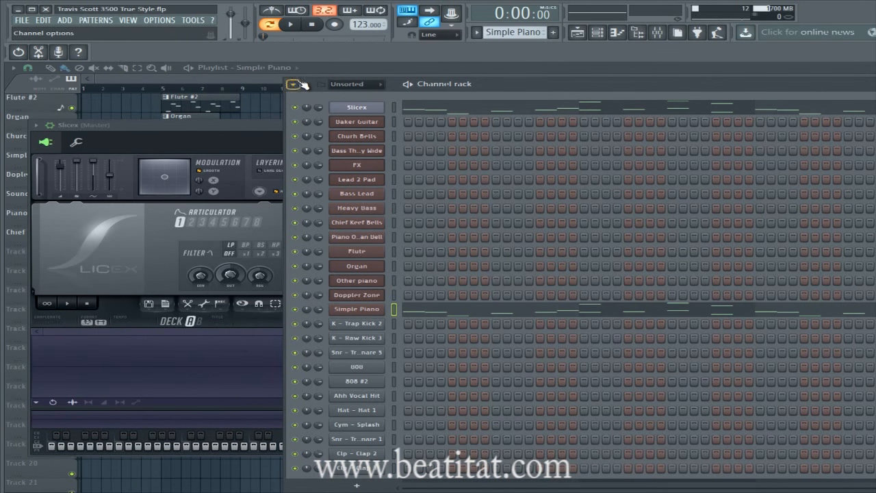
{"action": "left_click", "coordinate": [244, 73]}
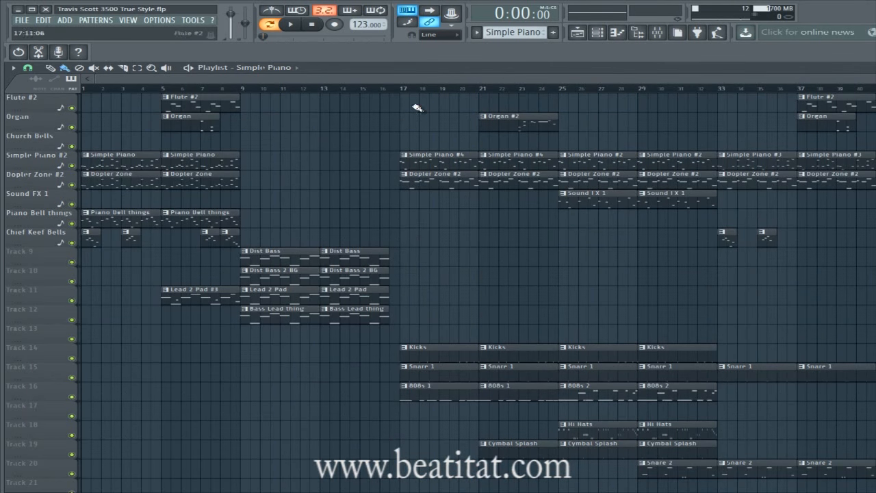
Cut the pasted notes out of the Slicex channel in the Simple Piano pattern.
{"action": "left_click", "coordinate": [598, 32]}
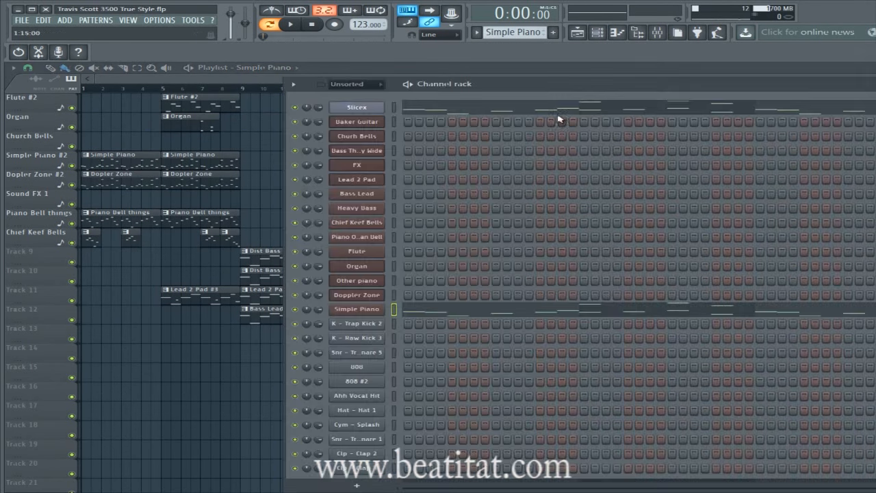
{"action": "left_click", "coordinate": [560, 110]}
{"action": "key", "text": "ctrl+x"}
{"action": "key", "text": "Escape"}
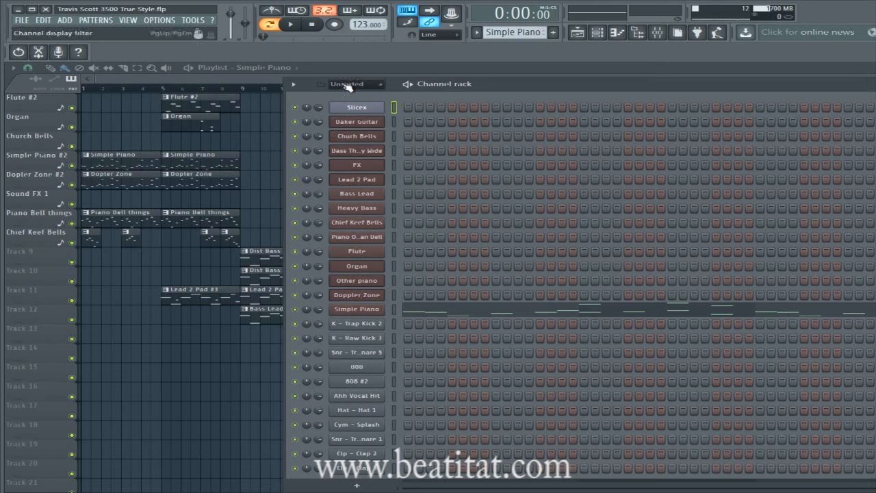
Open the Simple Piano #4 clip at bar 17 and show that pattern in the channel rack.
{"action": "left_click", "coordinate": [277, 80]}
{"action": "double_click", "coordinate": [457, 165]}
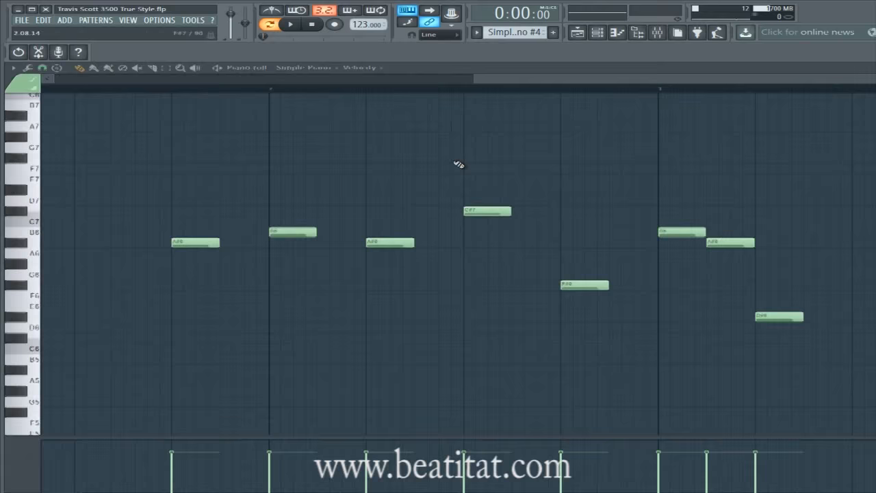
{"action": "key", "text": "Escape"}
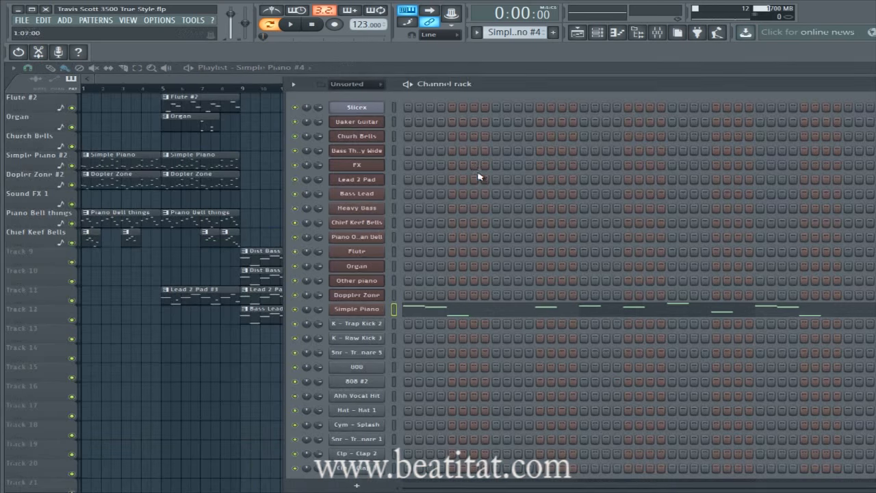
Paste the copied notes into the Slicex channel of the Simple Piano #4 pattern and view them against the Simple Piano channel's notes.
{"action": "right_click", "coordinate": [373, 110]}
{"action": "left_click", "coordinate": [414, 107]}
{"action": "key", "text": "ctrl+v"}
{"action": "key", "text": "Escape"}
{"action": "left_click", "coordinate": [495, 309]}
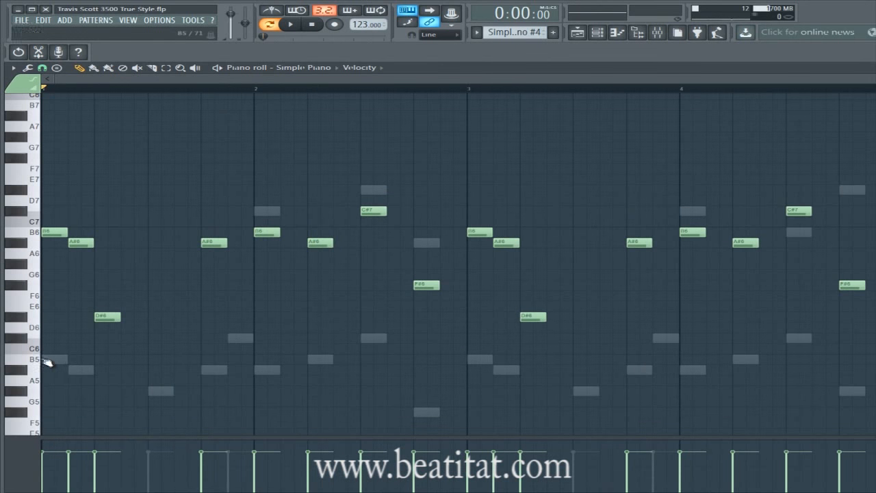
{"action": "scroll", "coordinate": [69, 353], "scroll_direction": "down", "scroll_amount": 3}
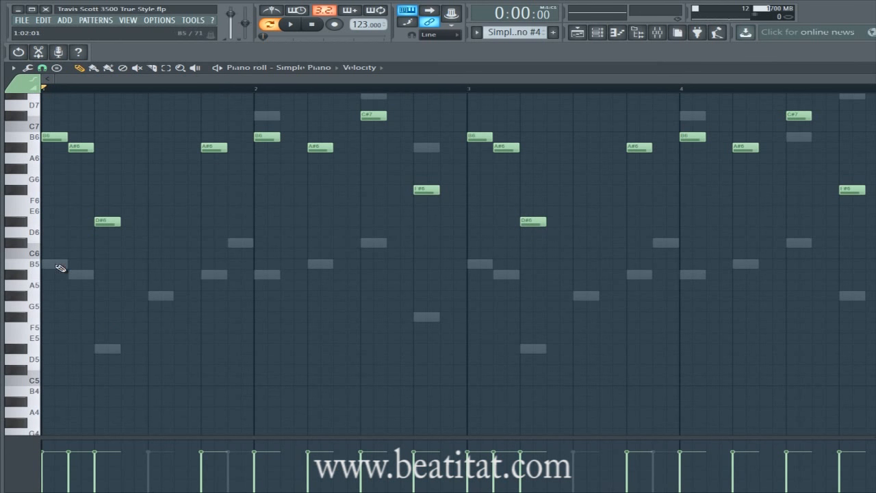
{"action": "scroll", "coordinate": [226, 165], "scroll_direction": "up", "scroll_amount": 2}
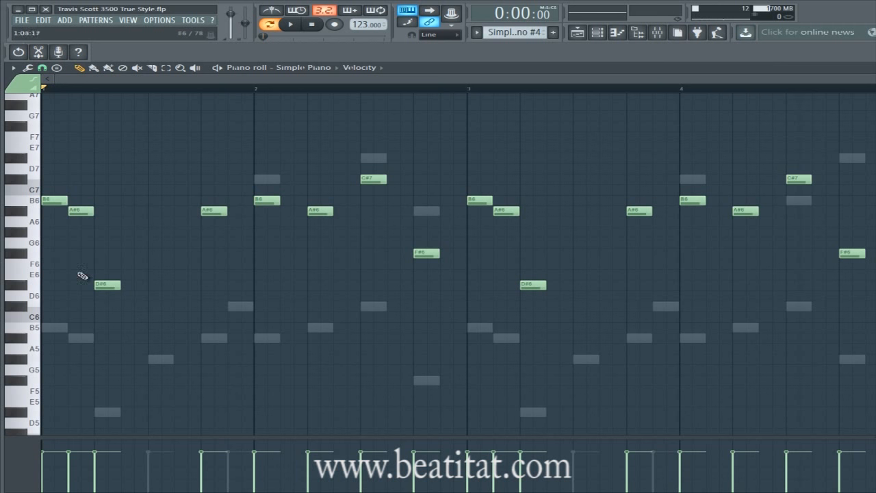
Try G#5 and G#6 notes in the gap of bar 1 of the Simple Piano melody, and remove them again.
{"action": "left_click", "coordinate": [168, 361]}
{"action": "right_click", "coordinate": [164, 360]}
{"action": "left_click", "coordinate": [153, 233]}
{"action": "right_click", "coordinate": [164, 234]}
{"action": "left_click", "coordinate": [151, 231]}
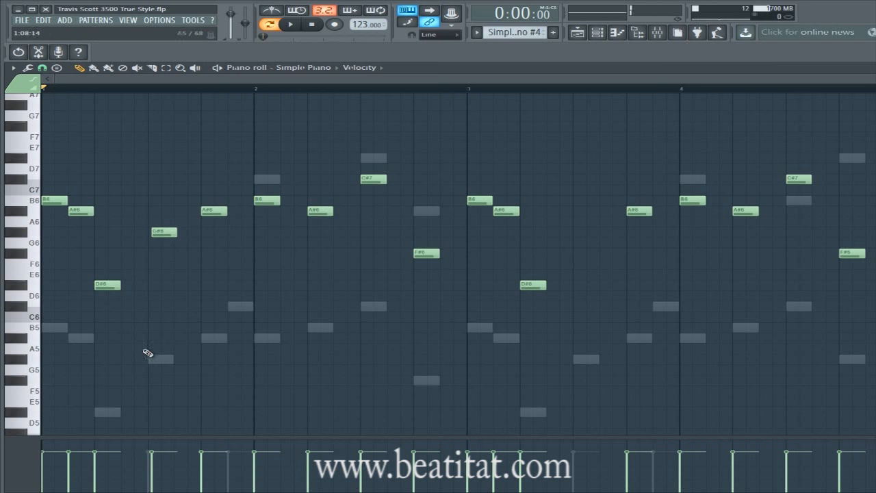
{"action": "double_click", "coordinate": [157, 360]}
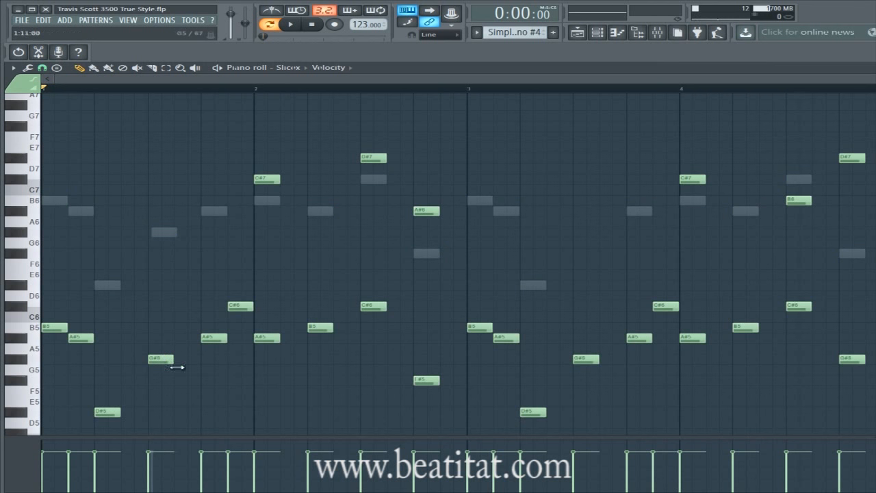
{"action": "double_click", "coordinate": [164, 233]}
{"action": "right_click", "coordinate": [166, 235]}
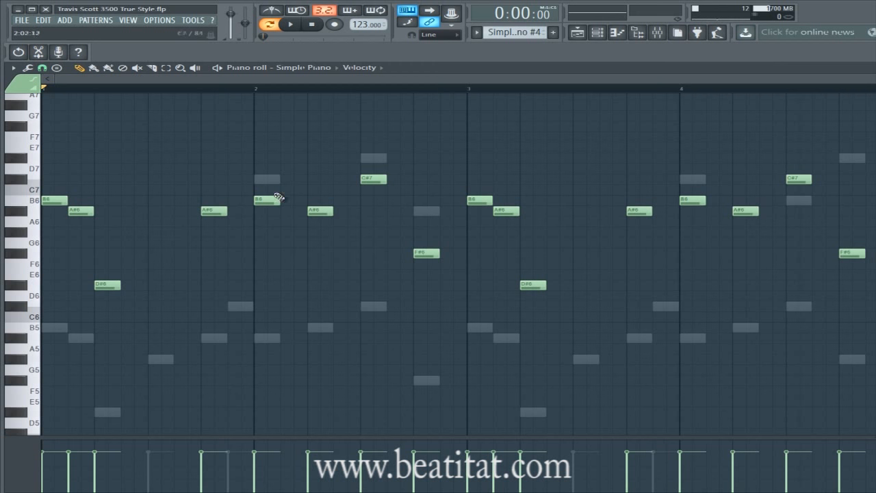
Try A#5, C#6 and C#7 notes near the end of bar 1 in the Simple Piano channel, erasing each one again.
{"action": "left_click", "coordinate": [206, 341]}
{"action": "right_click", "coordinate": [208, 340]}
{"action": "left_click", "coordinate": [236, 307]}
{"action": "right_click", "coordinate": [236, 306]}
{"action": "left_click", "coordinate": [228, 179]}
{"action": "left_click_drag", "start_coordinate": [226, 190], "coordinate": [230, 191]}
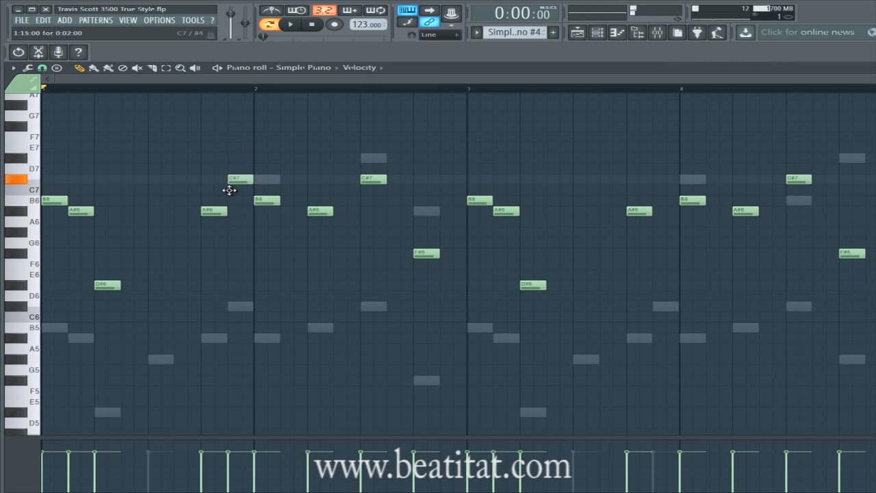
{"action": "right_click", "coordinate": [239, 181]}
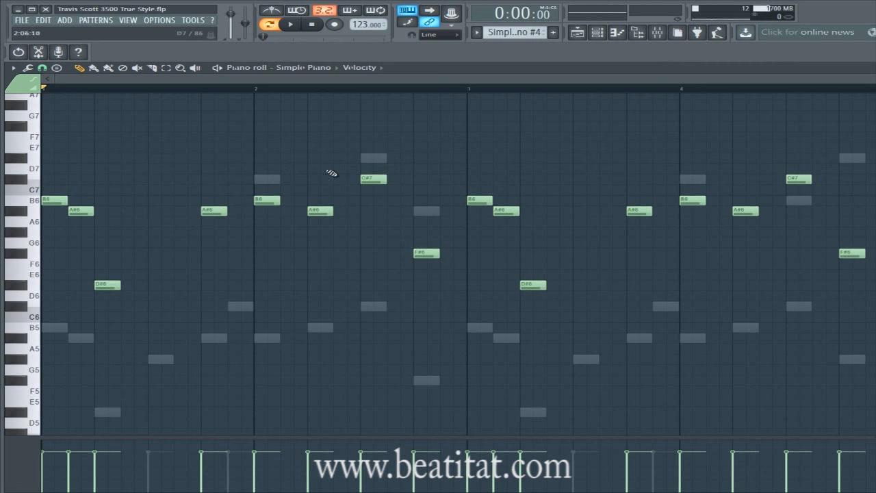
Compare the Slicex notes with the Simple Piano notes, and try a C#6 note in bar 2 of Simple Piano before erasing it.
{"action": "double_click", "coordinate": [267, 179]}
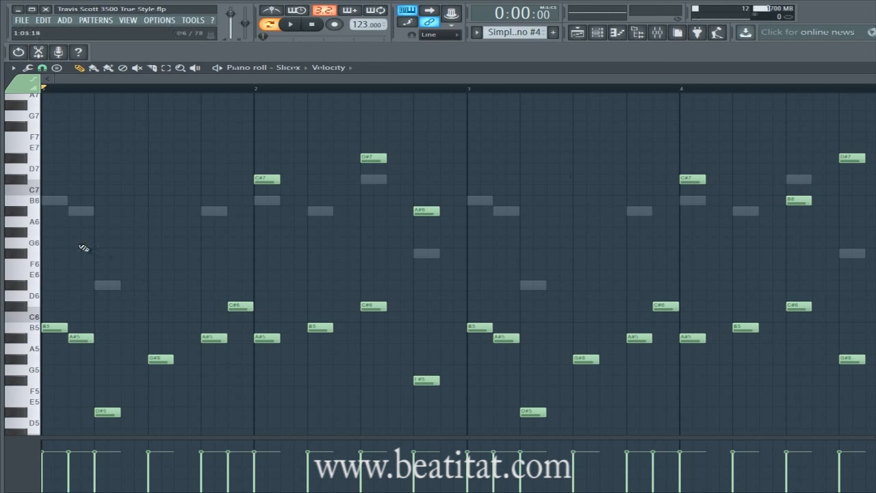
{"action": "double_click", "coordinate": [83, 214]}
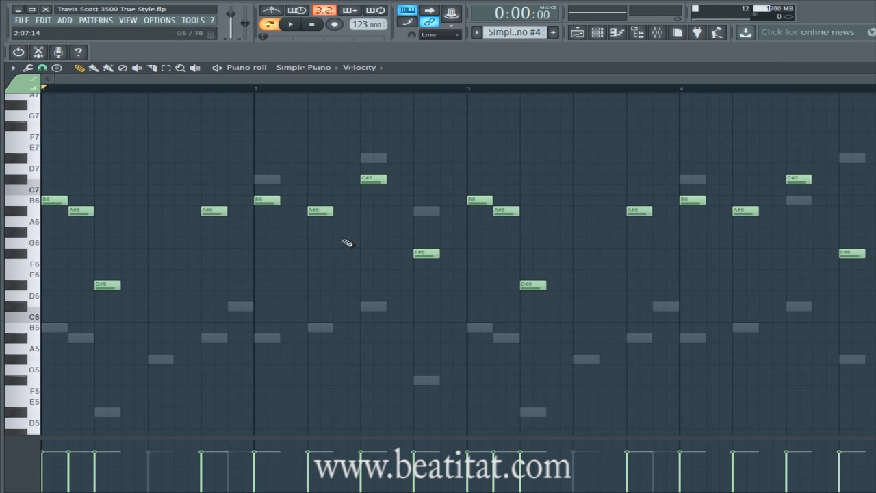
{"action": "left_click", "coordinate": [365, 306]}
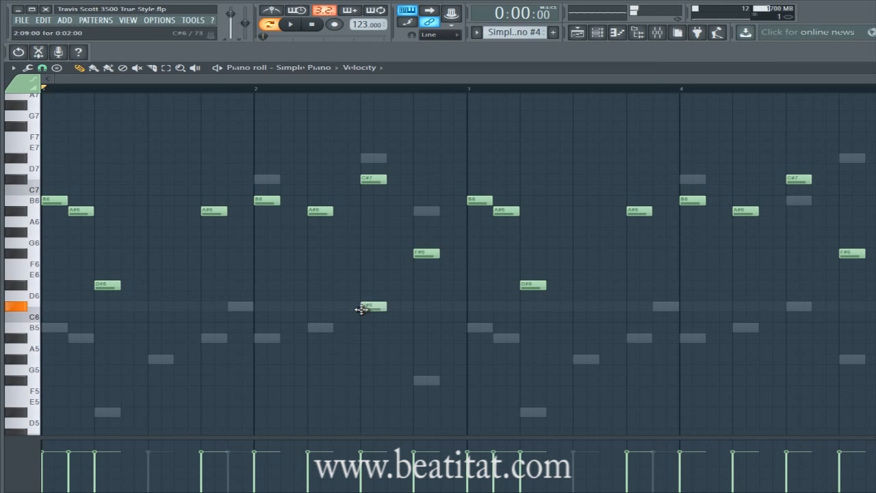
{"action": "right_click", "coordinate": [370, 309]}
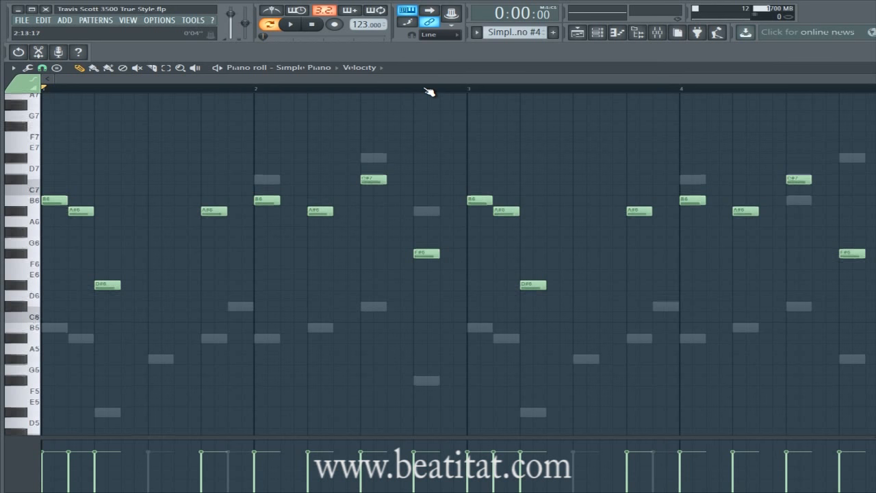
Transpose all Simple Piano notes down one octave to compare them with the Slicex notes, and move them back up.
{"action": "key", "text": "ctrl+Down"}
{"action": "scroll", "coordinate": [240, 270], "scroll_direction": "up", "scroll_amount": 2}
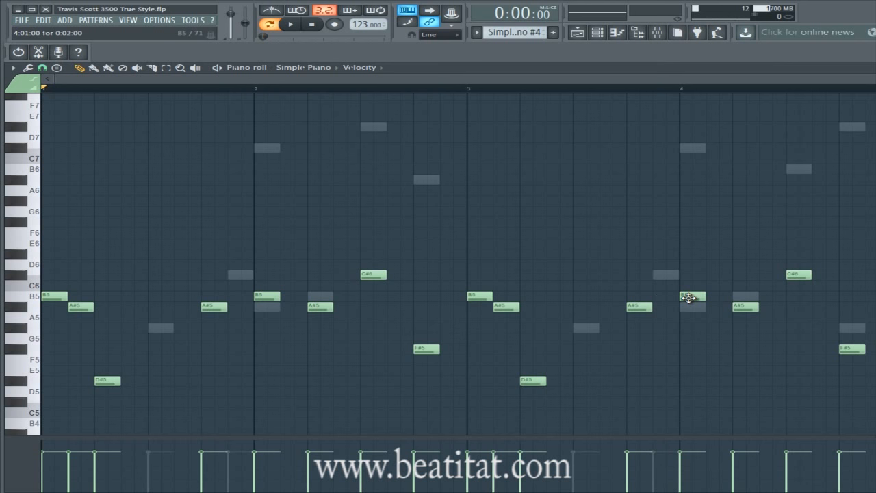
{"action": "key", "text": "ctrl+Up"}
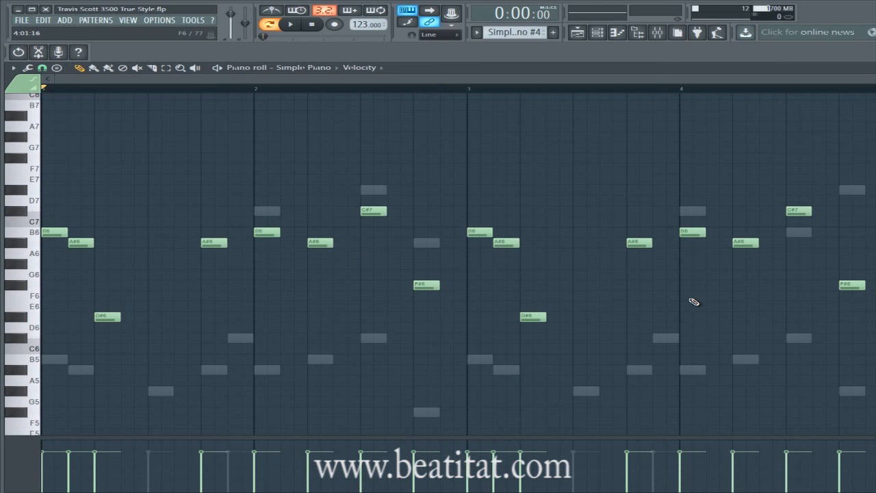
Cut the pasted notes out of the Slicex channel in the Simple Piano #4 pattern and return to the playlist.
{"action": "key", "text": "F7"}
{"action": "key", "text": "F7"}
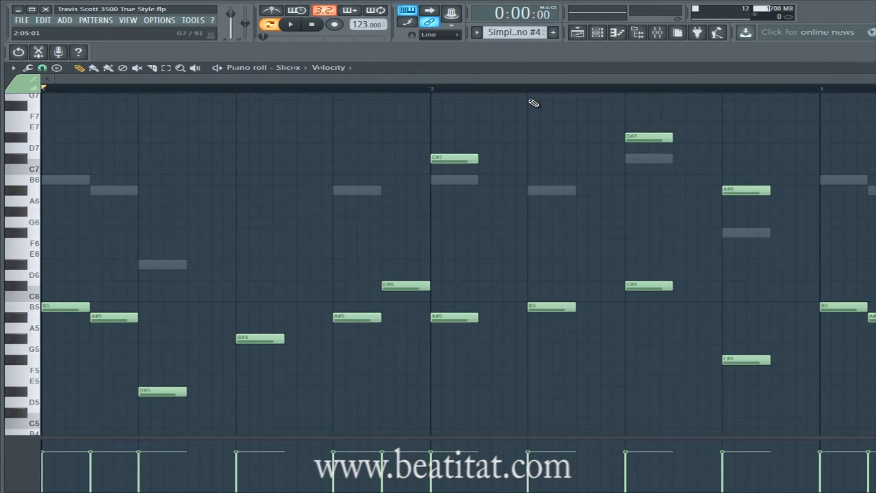
{"action": "key", "text": "F7"}
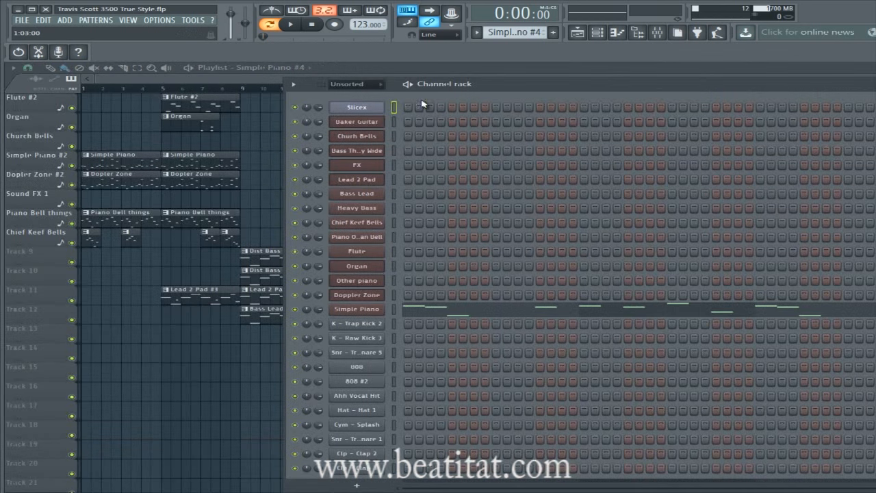
{"action": "key", "text": "F6"}
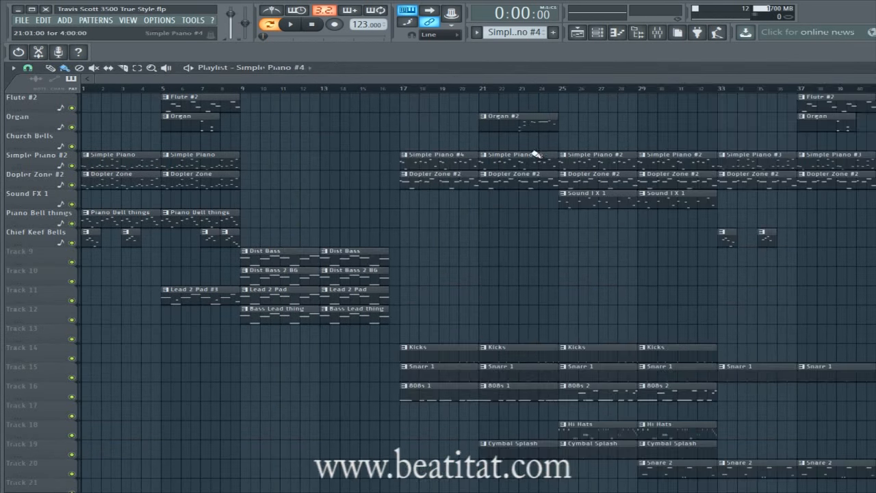
Leave only the Flute #2, Organ, Church Bells and Simple Piano #2 tracks unmuted and play the section from bar 21.
{"action": "left_click_drag", "start_coordinate": [401, 96], "coordinate": [562, 111]}
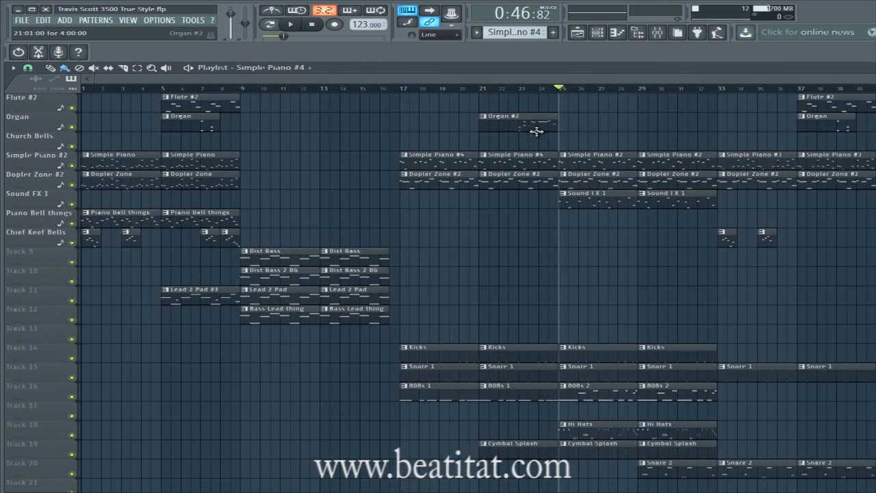
{"action": "left_click", "coordinate": [479, 89]}
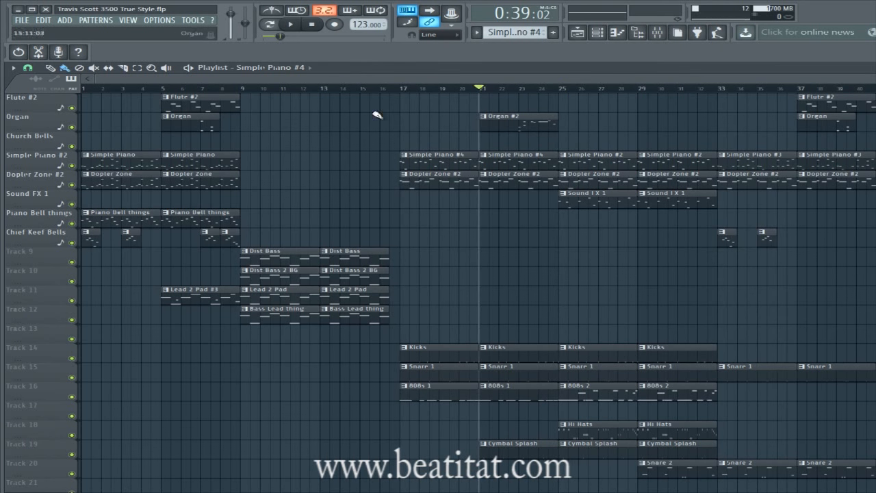
{"action": "right_click", "coordinate": [72, 108]}
{"action": "left_click", "coordinate": [71, 127]}
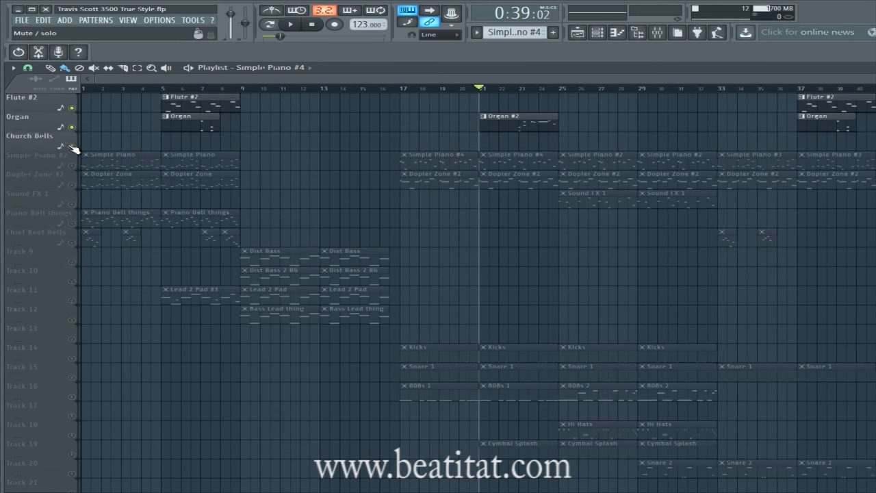
{"action": "left_click", "coordinate": [72, 146]}
{"action": "left_click", "coordinate": [72, 165]}
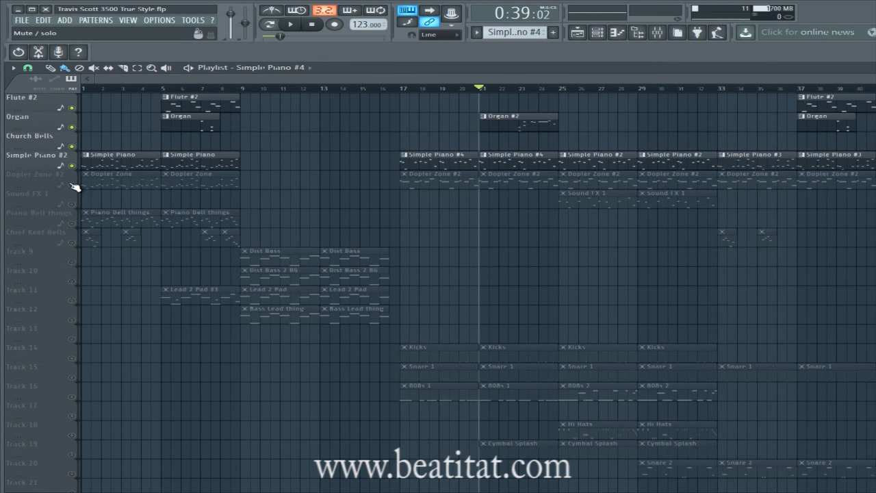
{"action": "key", "text": "space"}
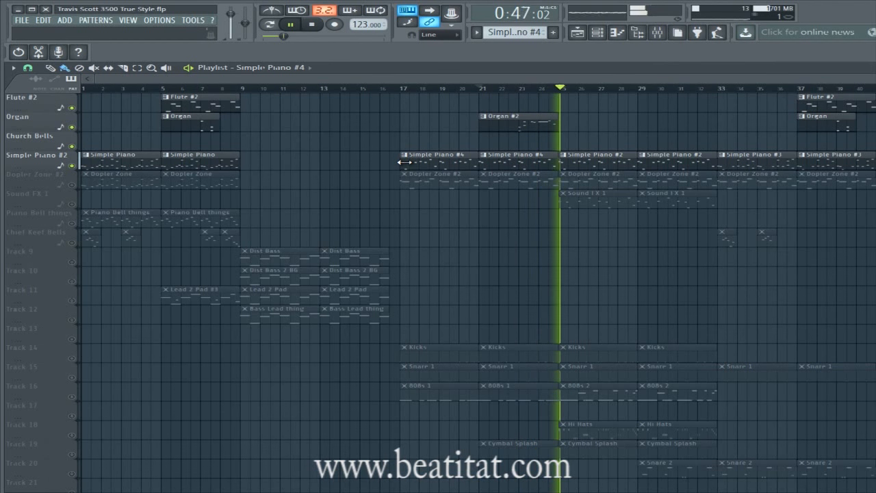
{"action": "key", "text": "space"}
Look into the Simple Piano #2 clip at bar 25, and copy all notes of the Simple Piano #4 clip at bar 21.
{"action": "left_click", "coordinate": [598, 156]}
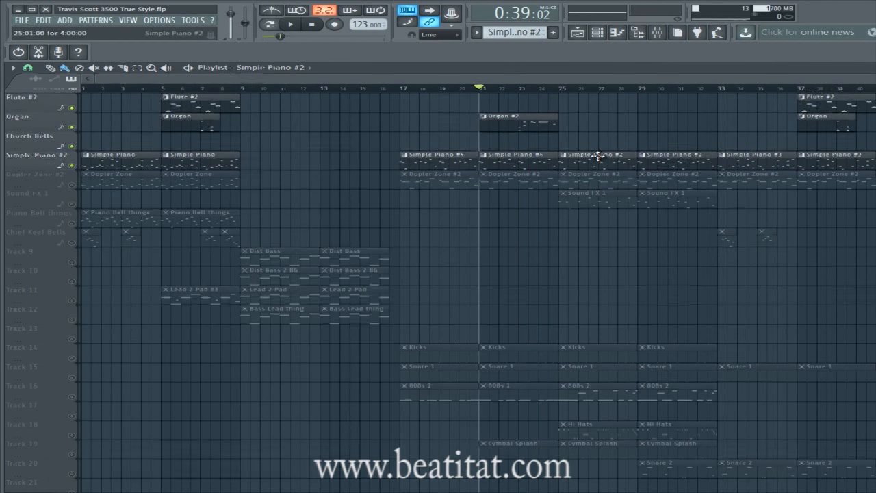
{"action": "double_click", "coordinate": [597, 156]}
{"action": "key", "text": "Escape"}
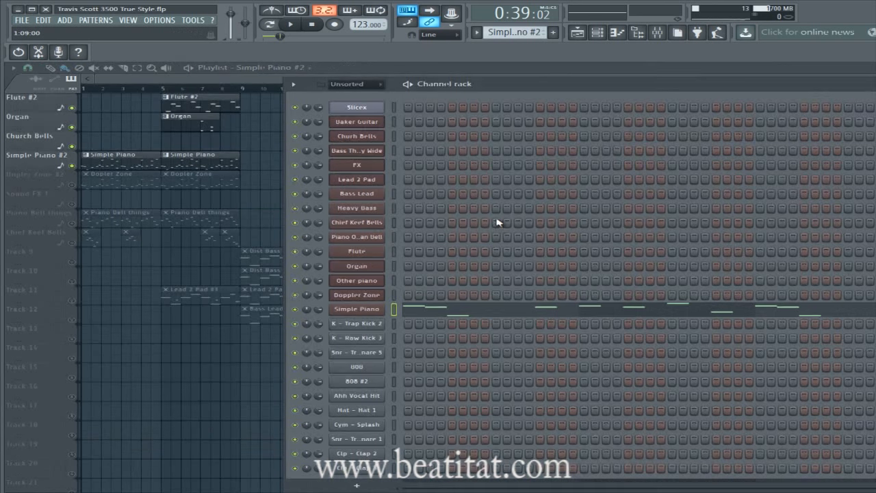
{"action": "left_click", "coordinate": [271, 88]}
{"action": "double_click", "coordinate": [499, 160]}
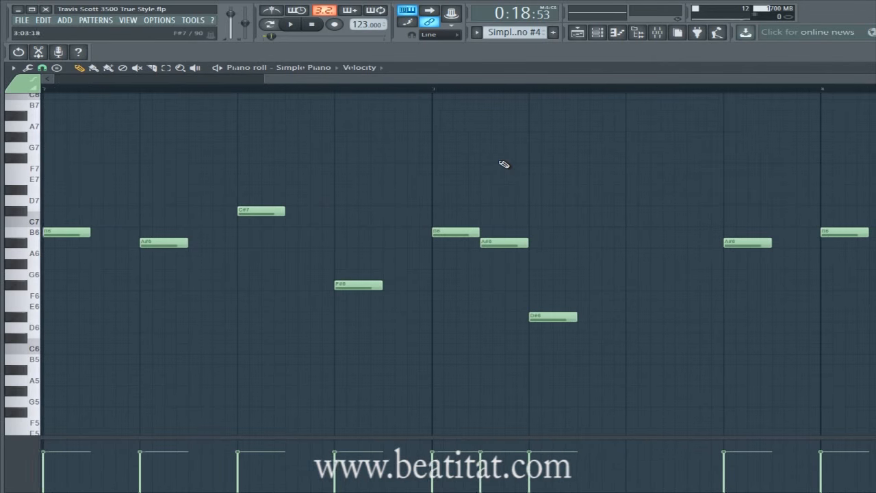
{"action": "key", "text": "ctrl+a"}
{"action": "key", "text": "Escape"}
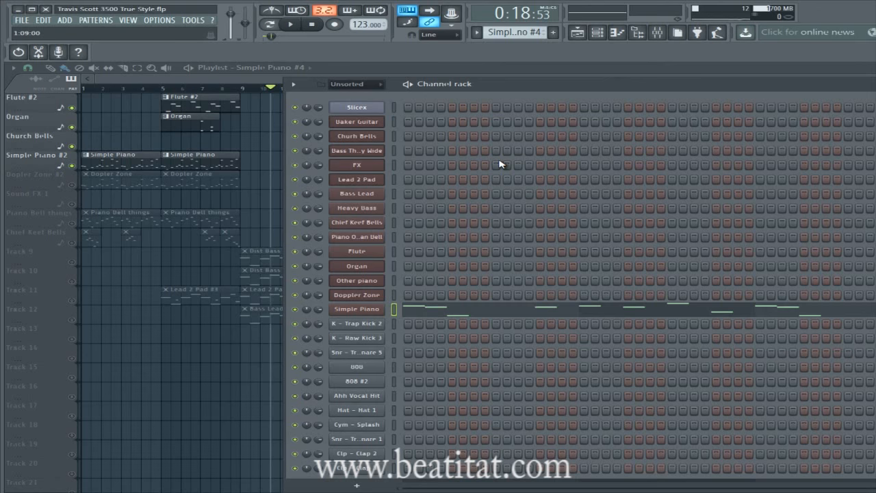
Paste the copied Simple Piano #4 notes into the Slicex channel of the Simple Piano #2 pattern and open its piano roll.
{"action": "key", "text": "Escape"}
{"action": "double_click", "coordinate": [583, 167]}
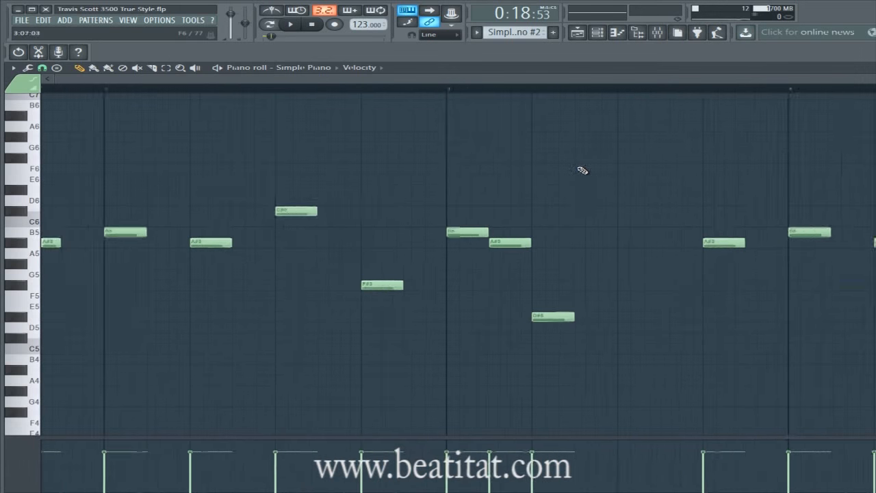
{"action": "key", "text": "Escape"}
{"action": "right_click", "coordinate": [378, 108]}
{"action": "left_click", "coordinate": [411, 108]}
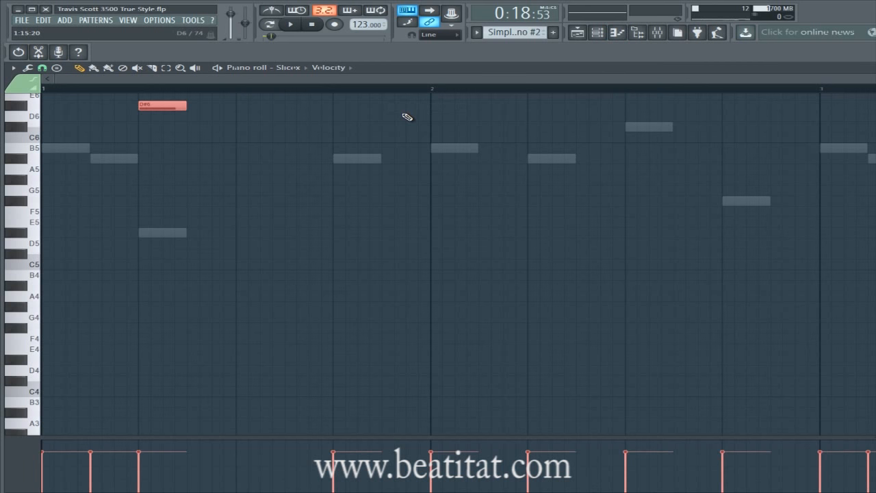
Transpose the pasted Slicex notes down one octave onto the Simple Piano notes, and move them back up.
{"action": "scroll", "coordinate": [408, 117], "scroll_direction": "up", "scroll_amount": 5}
{"action": "scroll", "coordinate": [287, 221], "scroll_direction": "down", "scroll_amount": 3}
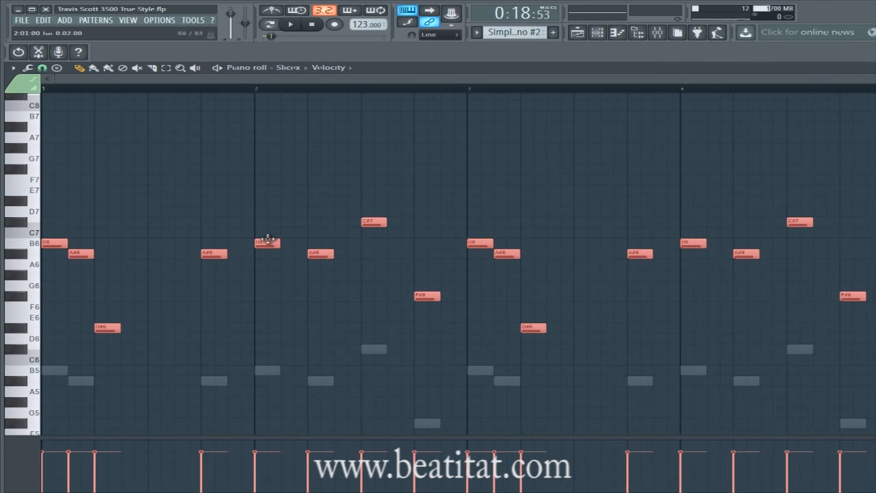
{"action": "scroll", "coordinate": [273, 253], "scroll_direction": "down", "scroll_amount": 4}
{"action": "key", "text": "ctrl+Down"}
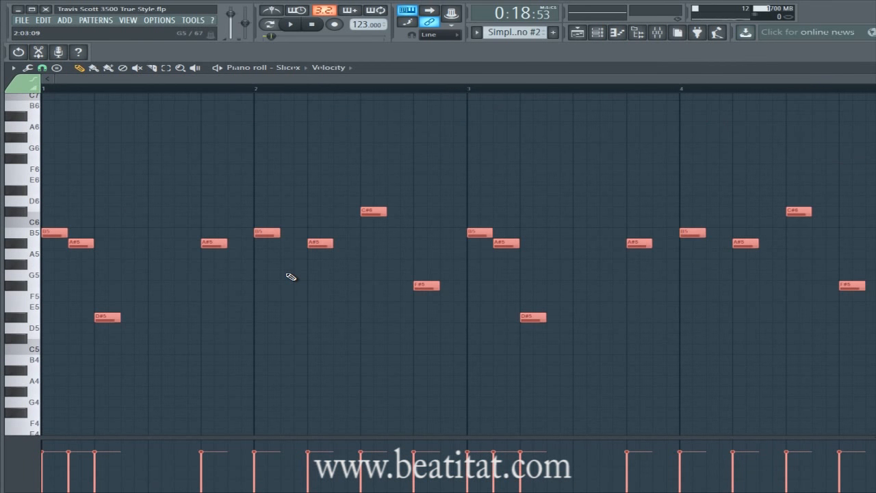
{"action": "key", "text": "ctrl+Up"}
Delete the pasted notes from the Slicex channel in the Simple Piano #2 pattern and return to the playlist.
{"action": "key", "text": "Delete"}
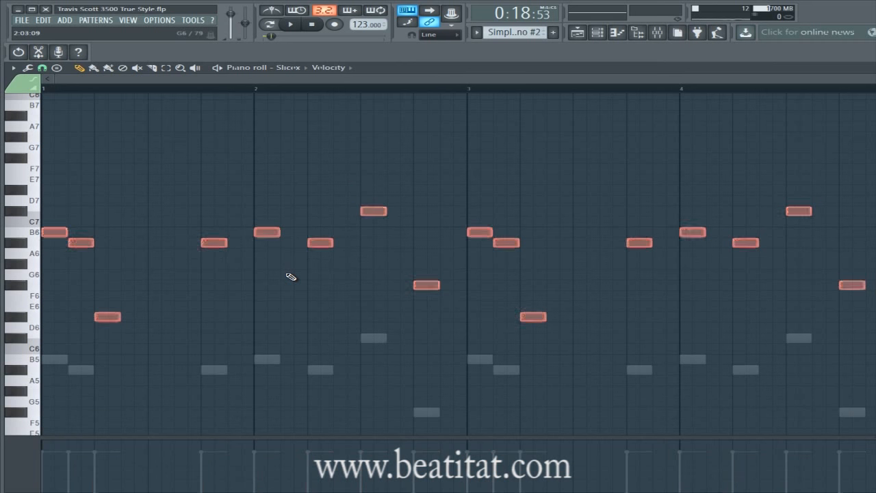
{"action": "key", "text": "F7"}
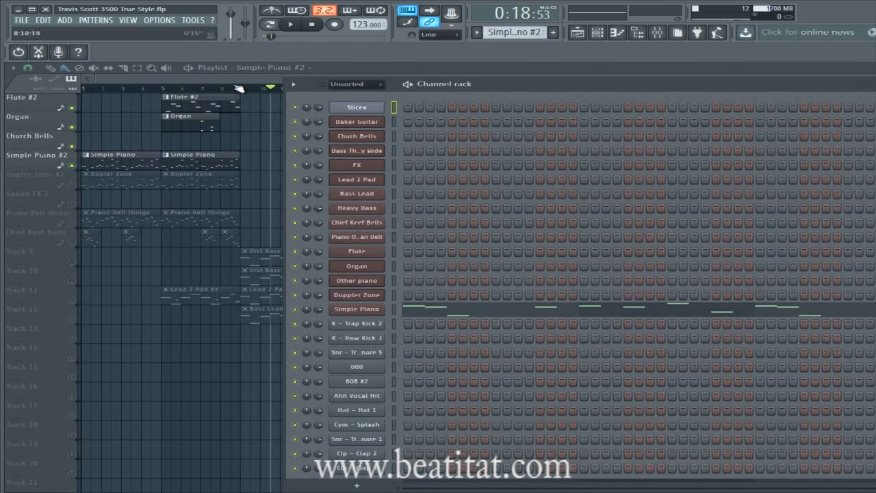
{"action": "key", "text": "F6"}
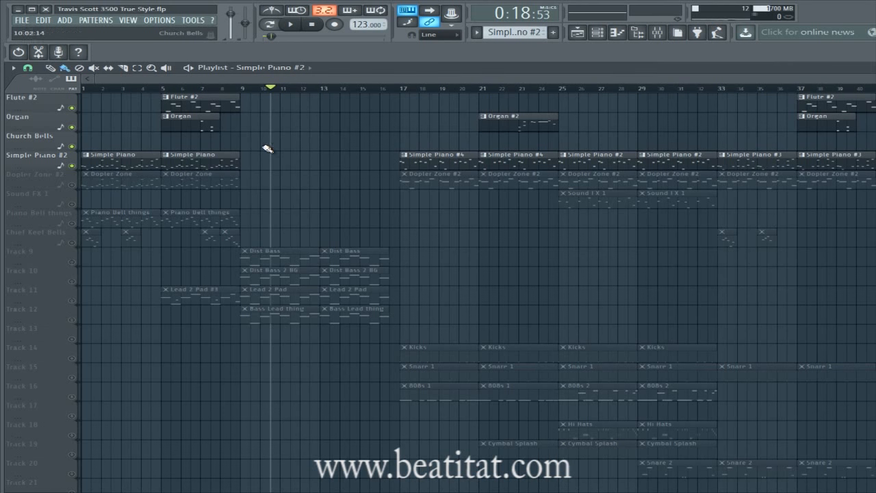
Move the playback position along the playlist past the intro to the start of bar 17.
{"action": "left_click_drag", "start_coordinate": [84, 88], "coordinate": [240, 90]}
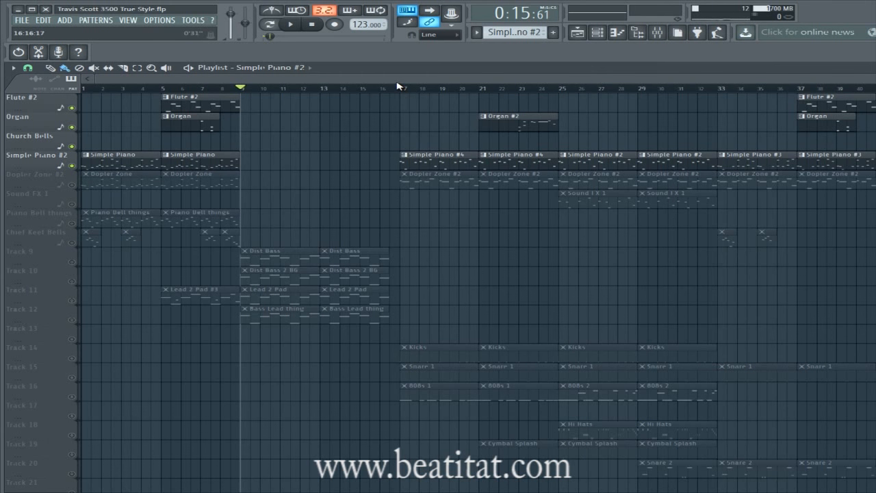
{"action": "left_click_drag", "start_coordinate": [404, 90], "coordinate": [409, 128]}
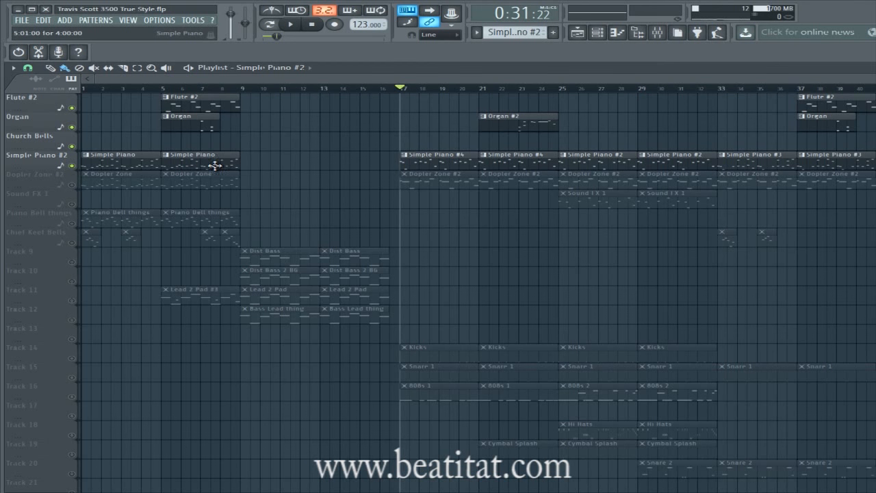
Move the playback position to bar 25 and view the notes of the Simple Piano #3 clip at bar 33.
{"action": "left_click_drag", "start_coordinate": [365, 80], "coordinate": [504, 82]}
{"action": "mouse_move", "coordinate": [291, 95]}
{"action": "left_mouse_down"}
{"action": "mouse_move", "coordinate": [278, 89]}
{"action": "mouse_move", "coordinate": [435, 95]}
{"action": "mouse_move", "coordinate": [274, 94]}
{"action": "left_mouse_up"}
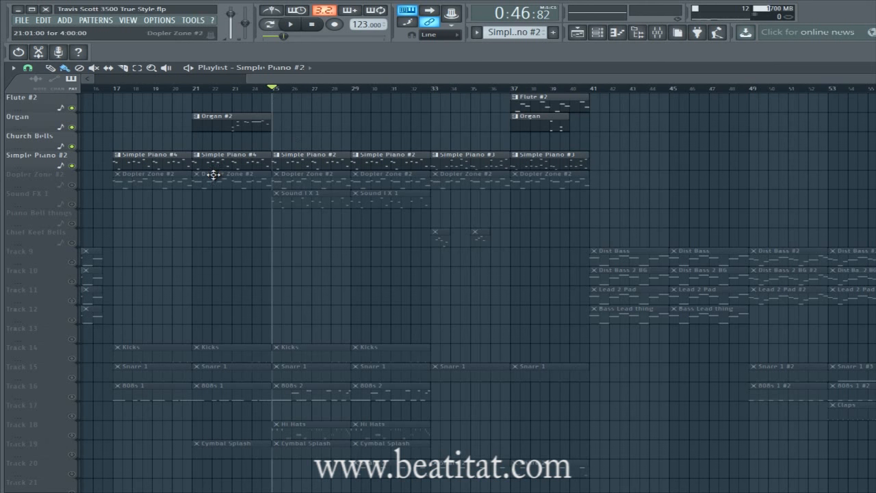
{"action": "double_click", "coordinate": [486, 168]}
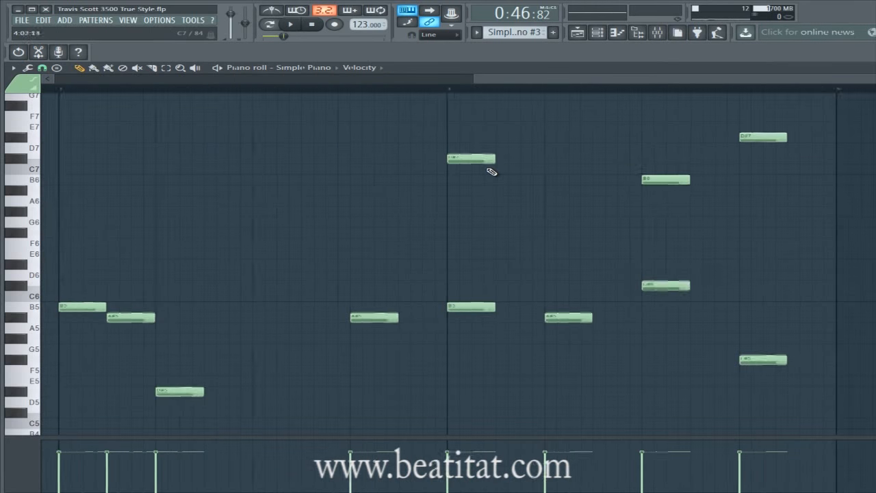
{"action": "key", "text": "Escape"}
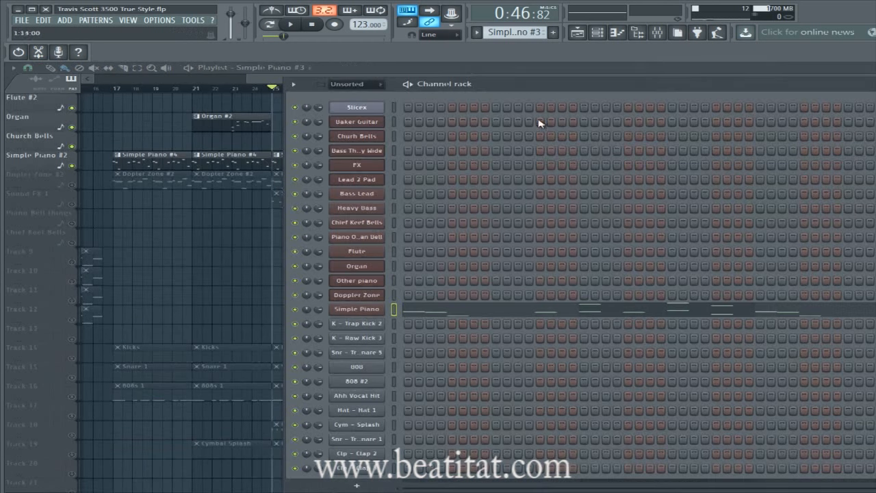
Paste the copied piano notes into the Slicex channel of the Simple Piano #3 pattern and transpose them down one octave.
{"action": "right_click", "coordinate": [381, 107]}
{"action": "left_click", "coordinate": [409, 110]}
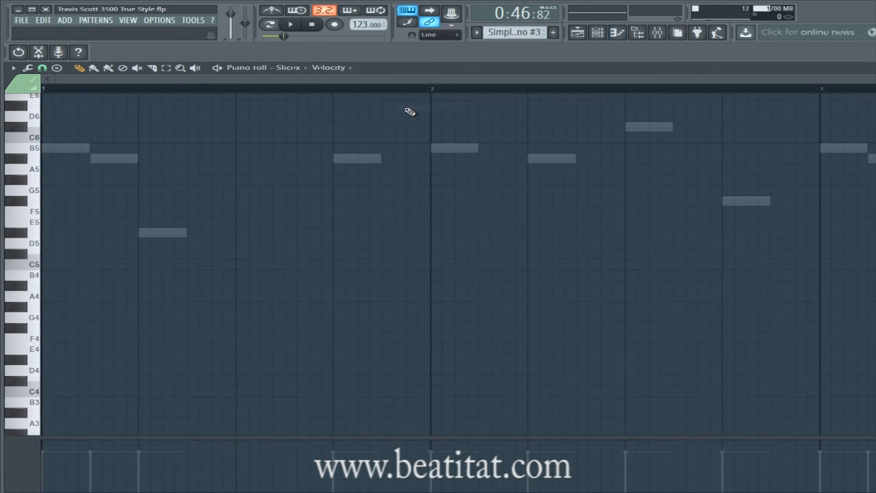
{"action": "scroll", "coordinate": [363, 161], "scroll_direction": "up", "scroll_amount": 4}
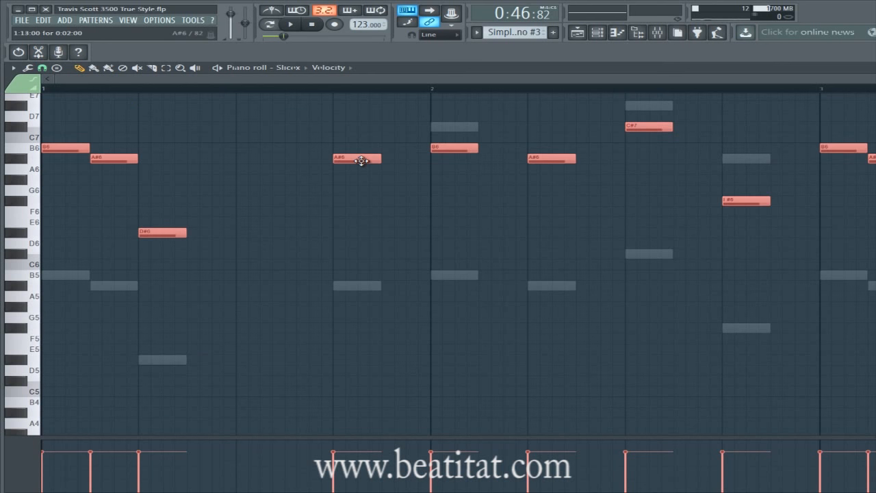
{"action": "key", "text": "ctrl+Down"}
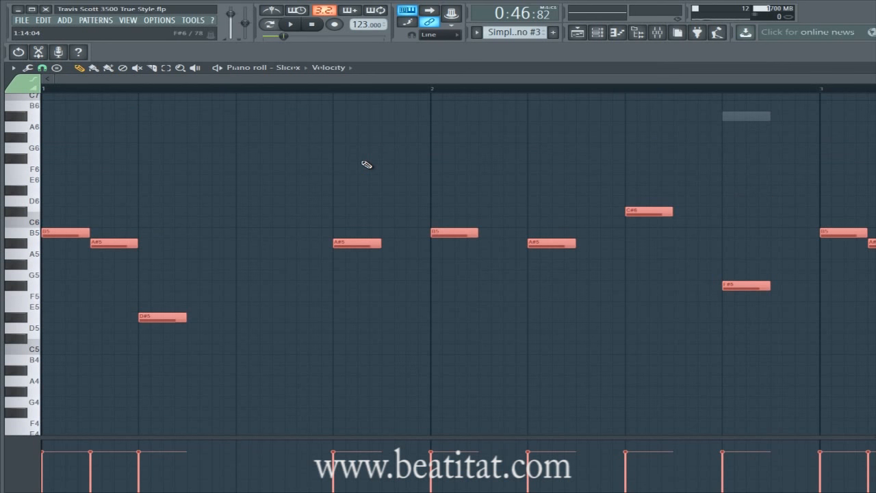
Compare the pasted Slicex notes with the Simple Piano ghost notes across all four bars, including the higher octave notes.
{"action": "scroll", "coordinate": [361, 166], "scroll_direction": "down", "scroll_amount": 4}
{"action": "scroll", "coordinate": [341, 188], "scroll_direction": "up", "scroll_amount": 5}
{"action": "scroll", "coordinate": [339, 190], "scroll_direction": "down", "scroll_amount": 3}
{"action": "scroll", "coordinate": [768, 315], "scroll_direction": "down", "scroll_amount": 2}
{"action": "left_click_drag", "start_coordinate": [410, 81], "coordinate": [535, 82]}
{"action": "scroll", "coordinate": [566, 188], "scroll_direction": "down", "scroll_amount": 1}
{"action": "scroll", "coordinate": [566, 204], "scroll_direction": "up", "scroll_amount": 4}
{"action": "scroll", "coordinate": [570, 214], "scroll_direction": "down", "scroll_amount": 4}
{"action": "left_click_drag", "start_coordinate": [179, 81], "coordinate": [54, 82]}
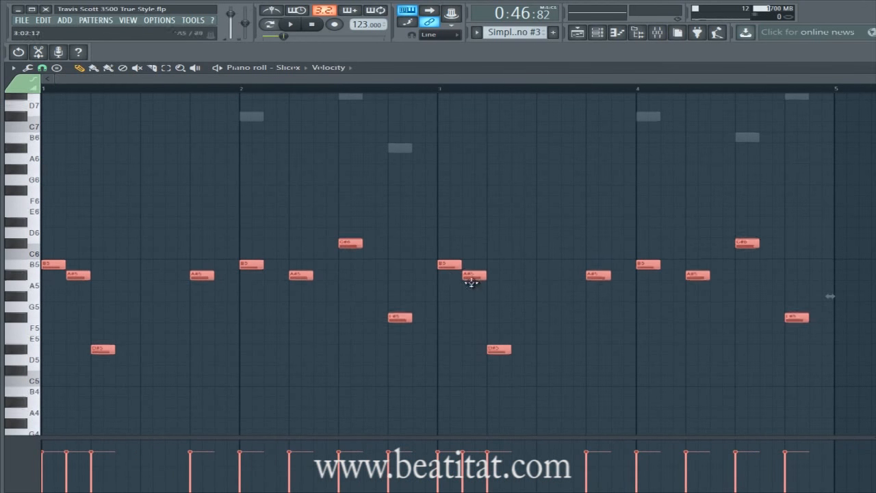
{"action": "scroll", "coordinate": [452, 276], "scroll_direction": "up", "scroll_amount": 3}
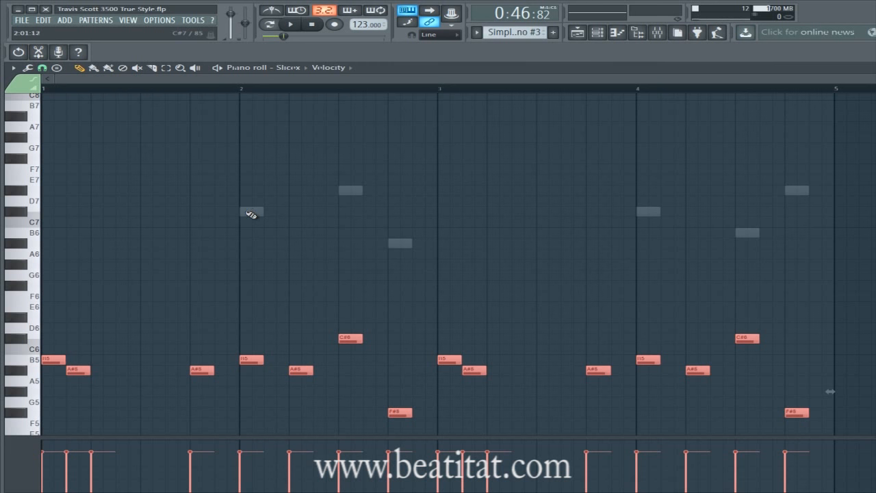
Delete the pasted notes from the Slicex channel in the Simple Piano #3 pattern and return to the playlist.
{"action": "left_click", "coordinate": [24, 216]}
{"action": "key", "text": "Delete"}
{"action": "key", "text": "F7"}
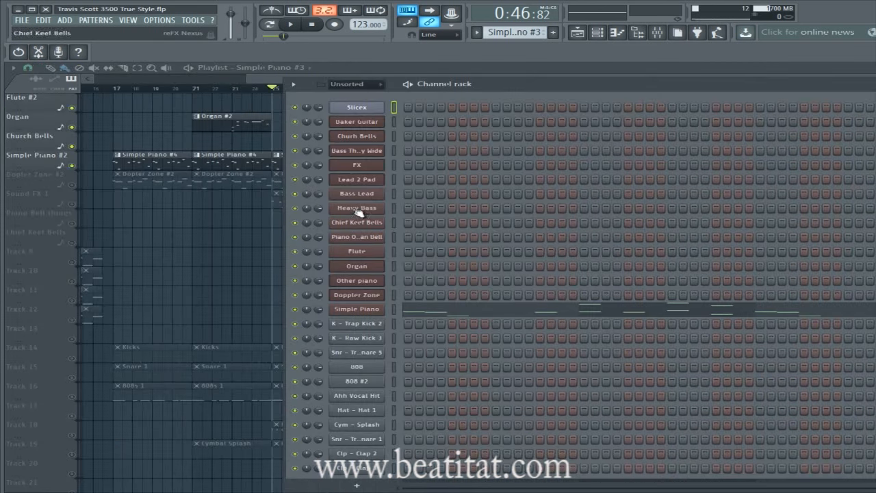
{"action": "key", "text": "F6"}
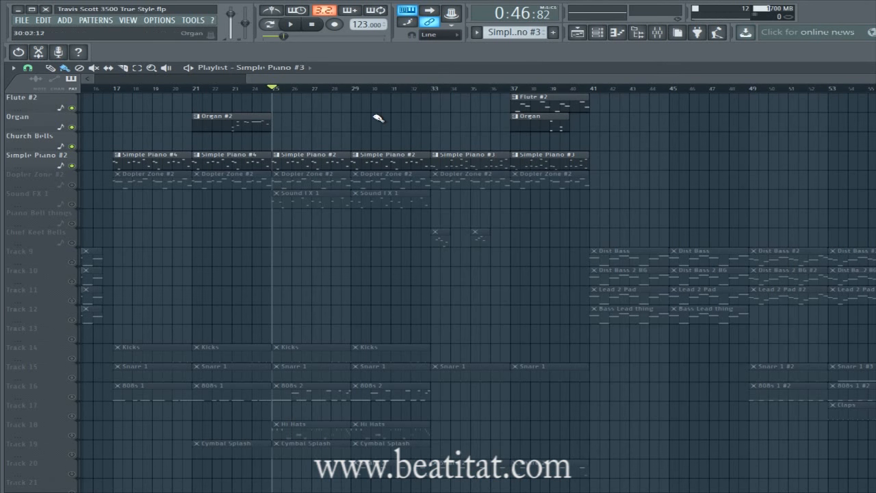
Play the song from bar 33 to hear the Simple Piano #3 section, stop it, and return to the song's start.
{"action": "left_click", "coordinate": [437, 89]}
{"action": "key", "text": "space"}
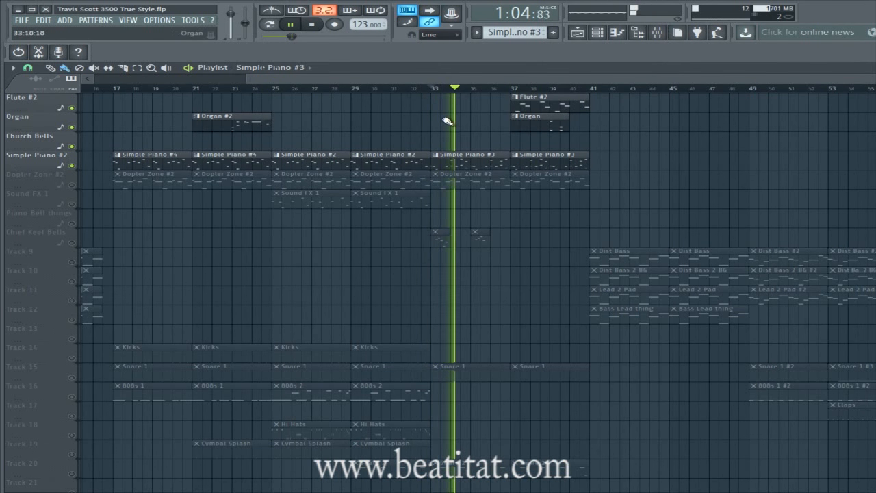
{"action": "left_click", "coordinate": [313, 25]}
{"action": "left_click_drag", "start_coordinate": [281, 80], "coordinate": [89, 84]}
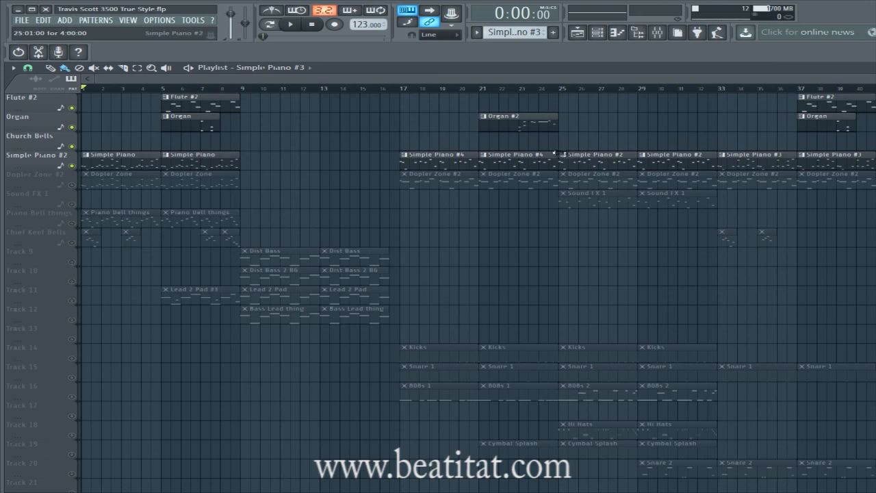
Review the Simple Piano clips along the playlist and view the notes of the original Simple Piano pattern.
{"action": "left_click_drag", "start_coordinate": [558, 79], "coordinate": [674, 80]}
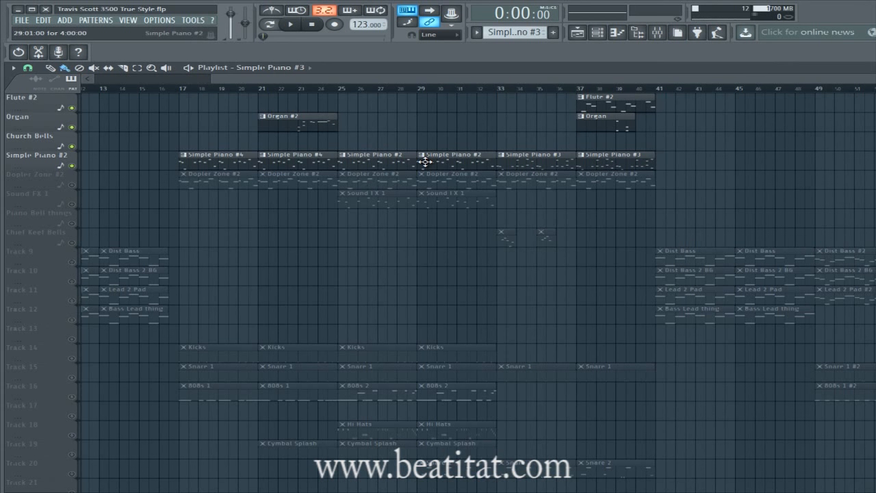
{"action": "left_click_drag", "start_coordinate": [417, 81], "coordinate": [65, 130]}
{"action": "double_click", "coordinate": [191, 161]}
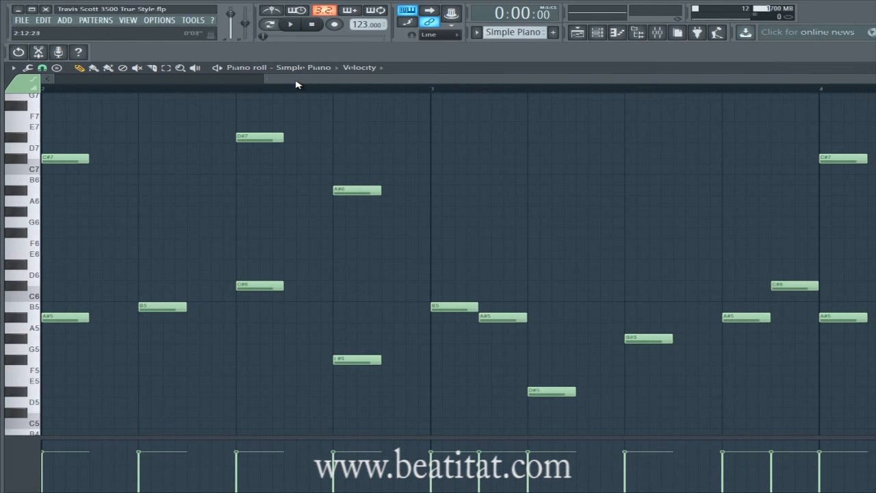
{"action": "key", "text": "Escape"}
{"action": "left_click", "coordinate": [258, 83]}
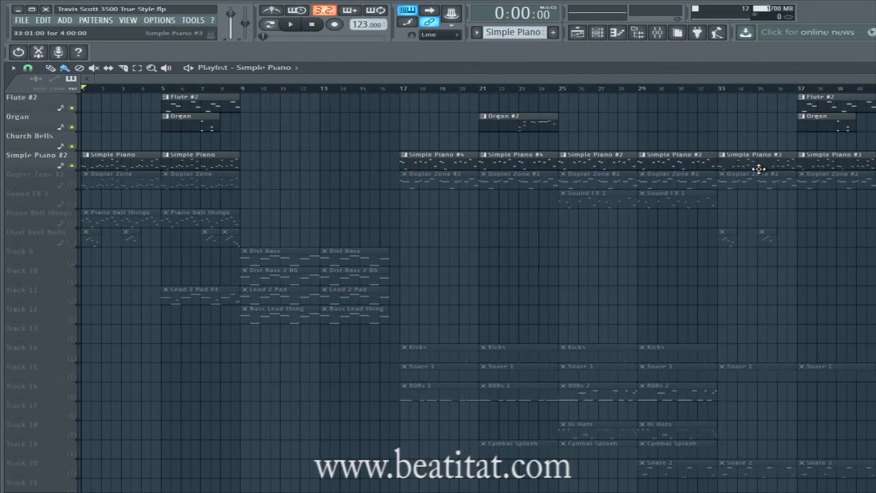
Play the song from bar 29 into the Simple Piano #3 section, stop, and place the playback position at bar 37.
{"action": "left_click", "coordinate": [638, 88]}
{"action": "key", "text": "space"}
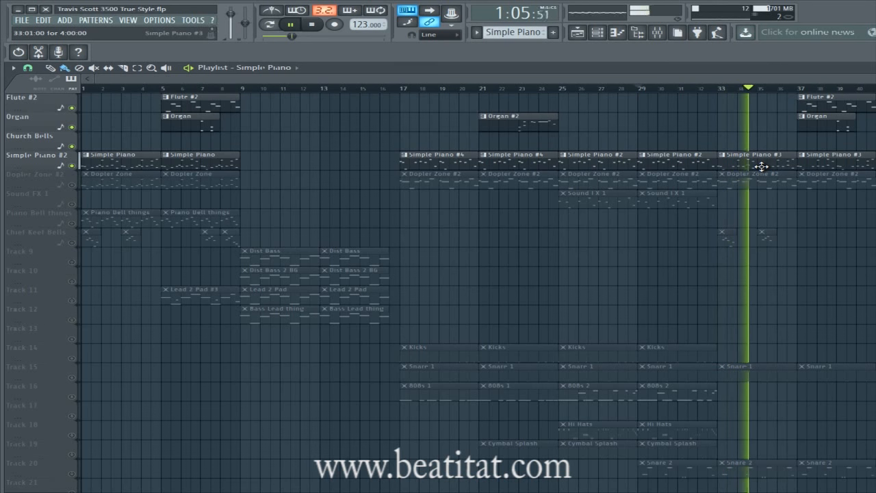
{"action": "key", "text": "space"}
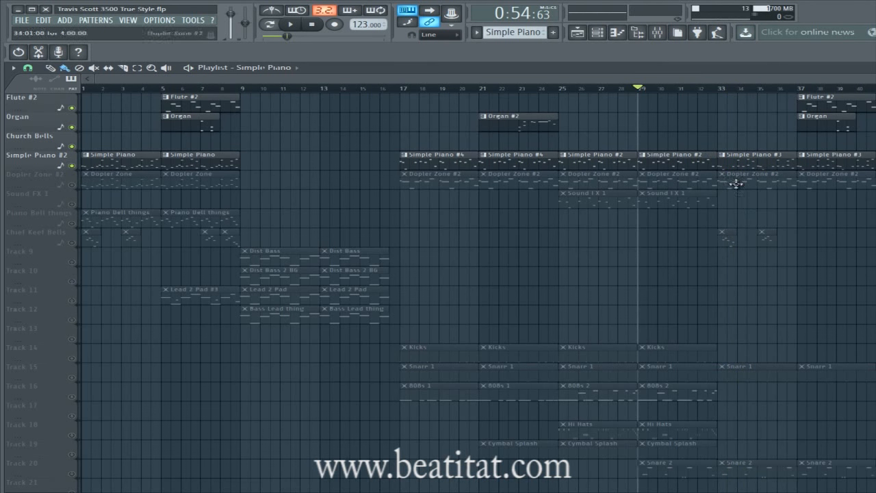
{"action": "left_click_drag", "start_coordinate": [641, 81], "coordinate": [742, 81]}
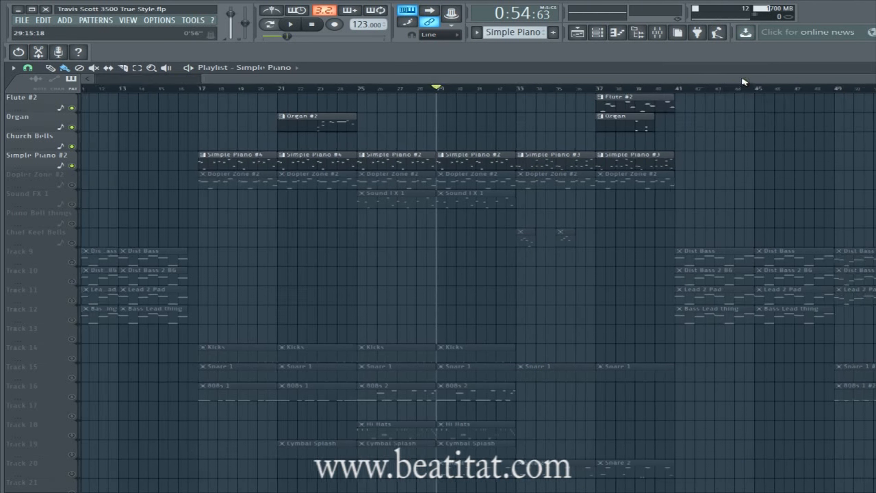
{"action": "left_click", "coordinate": [599, 89]}
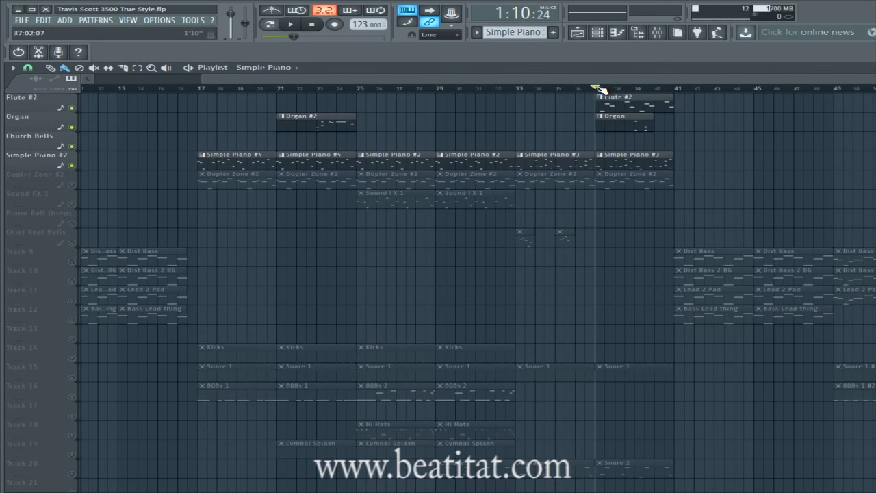
Look over the playlist from the intro to the second half, comparing where the Simple Piano, Flute and Organ clips are placed.
{"action": "left_click_drag", "start_coordinate": [624, 82], "coordinate": [541, 77]}
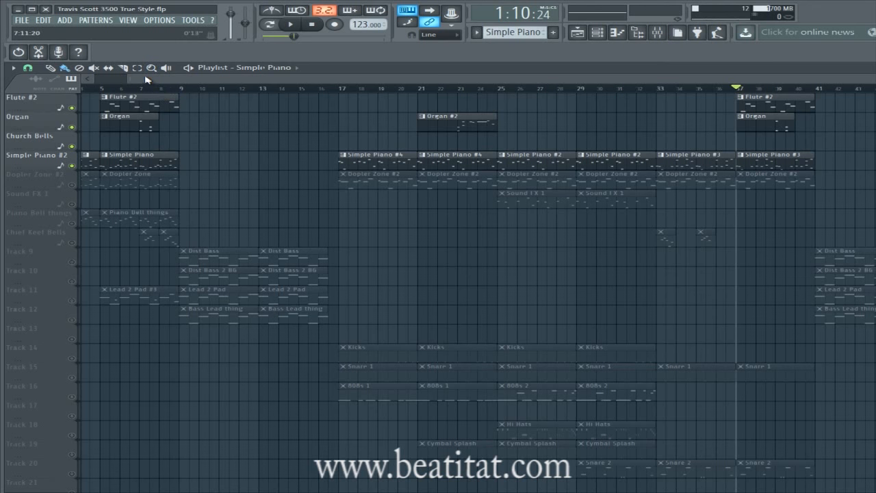
{"action": "left_click_drag", "start_coordinate": [130, 78], "coordinate": [96, 79]}
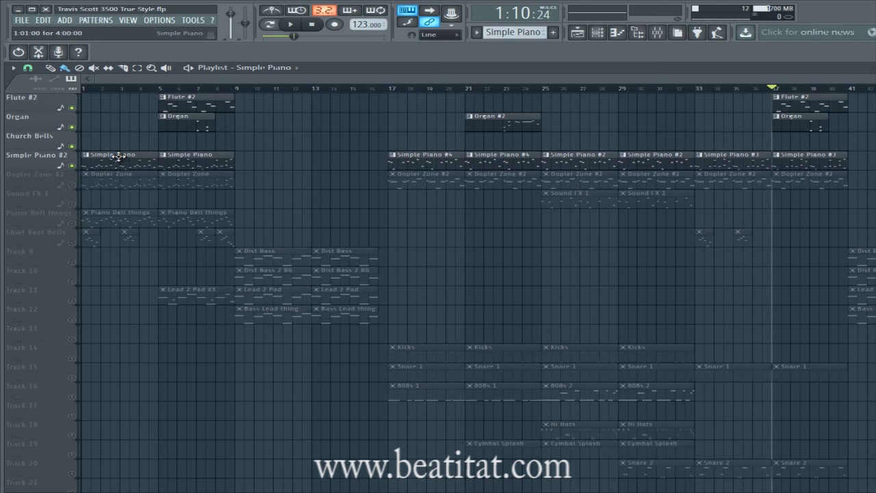
{"action": "left_click_drag", "start_coordinate": [470, 81], "coordinate": [674, 134]}
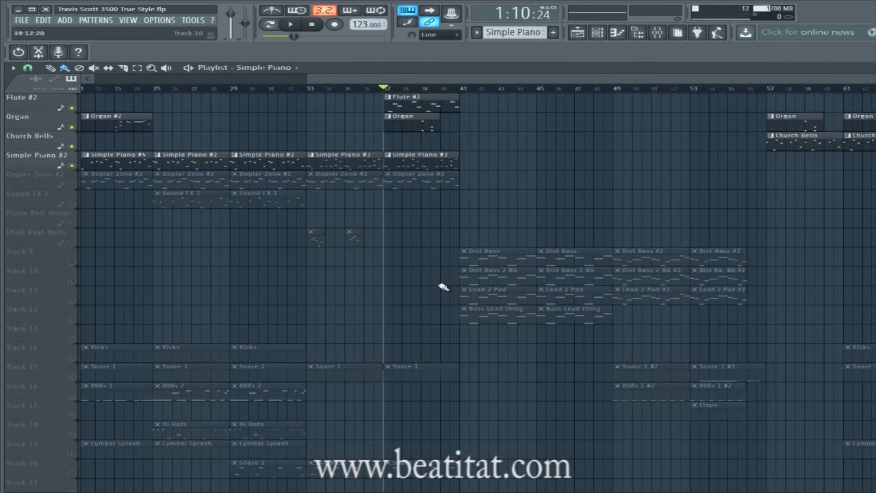
{"action": "left_click_drag", "start_coordinate": [307, 77], "coordinate": [96, 76]}
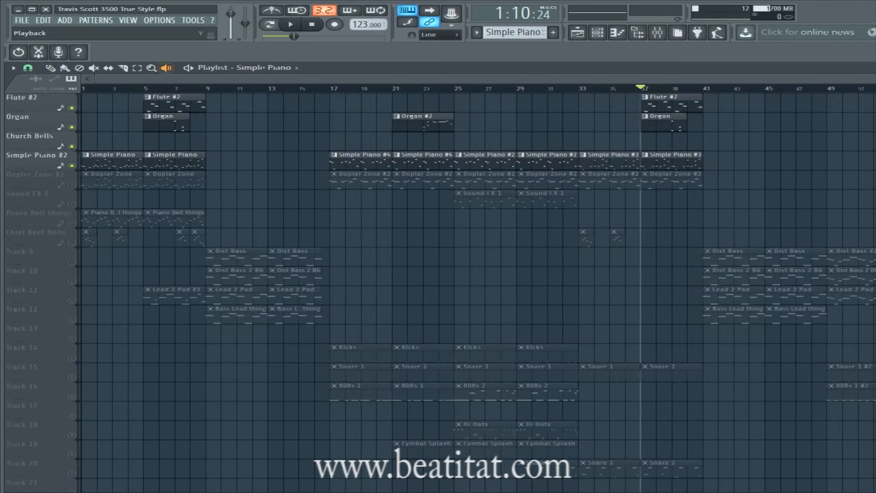
{"action": "left_click_drag", "start_coordinate": [267, 79], "coordinate": [3, 142]}
{"action": "left_click_drag", "start_coordinate": [366, 76], "coordinate": [205, 110]}
Switch the playlist to the Draw tool and look over the arrangement's later sections before returning to bar 1.
{"action": "left_click", "coordinate": [64, 68]}
{"action": "left_click", "coordinate": [57, 70]}
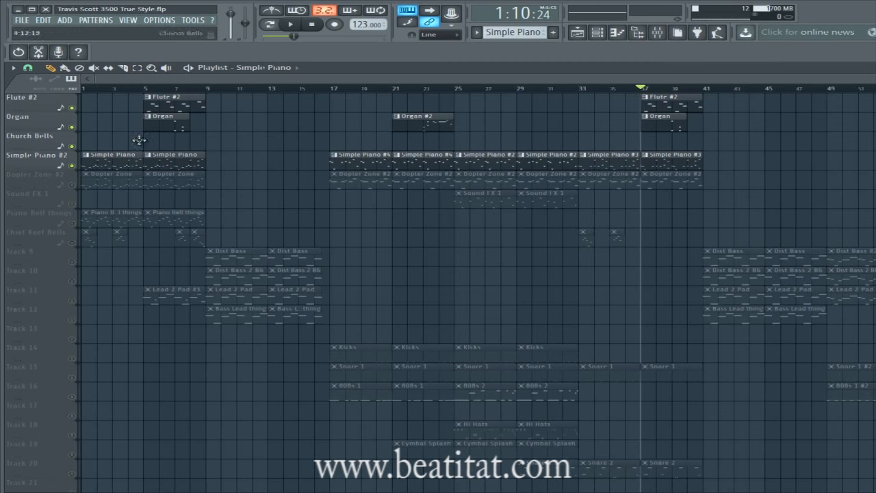
{"action": "left_click_drag", "start_coordinate": [740, 80], "coordinate": [837, 91]}
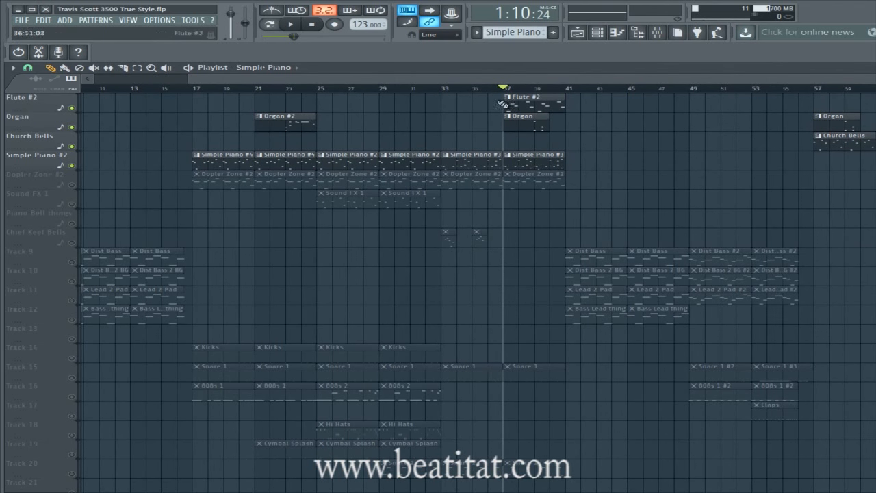
{"action": "left_click_drag", "start_coordinate": [599, 83], "coordinate": [875, 83]}
{"action": "left_click_drag", "start_coordinate": [756, 82], "coordinate": [1, 137]}
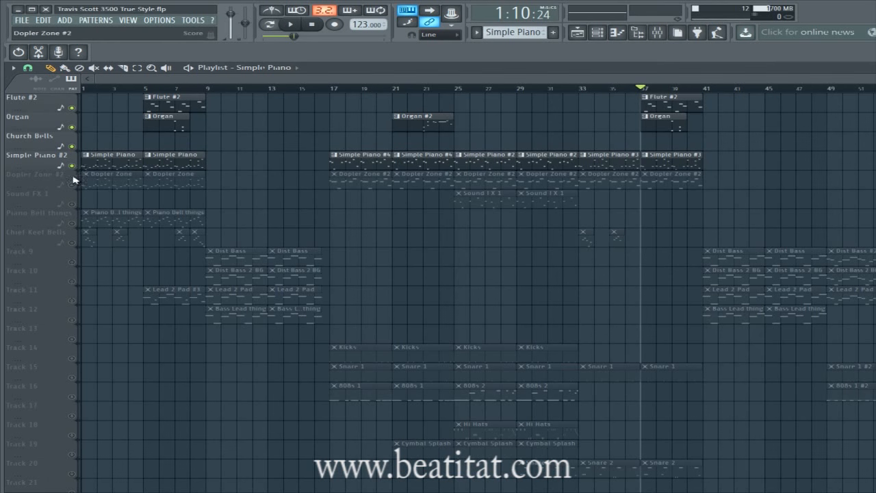
Unmute the Dopler Zone #2 track and view the notes of the first Dopler Zone clip.
{"action": "left_click", "coordinate": [72, 185]}
{"action": "double_click", "coordinate": [119, 187]}
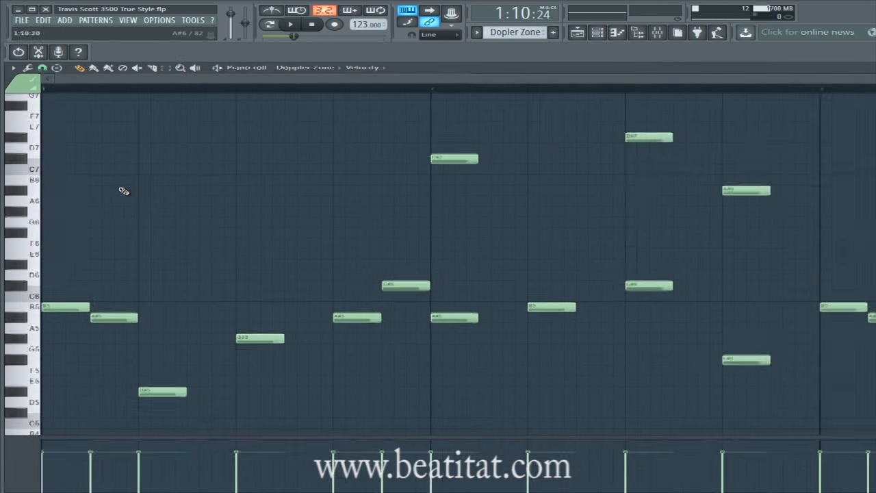
{"action": "key", "text": "Escape"}
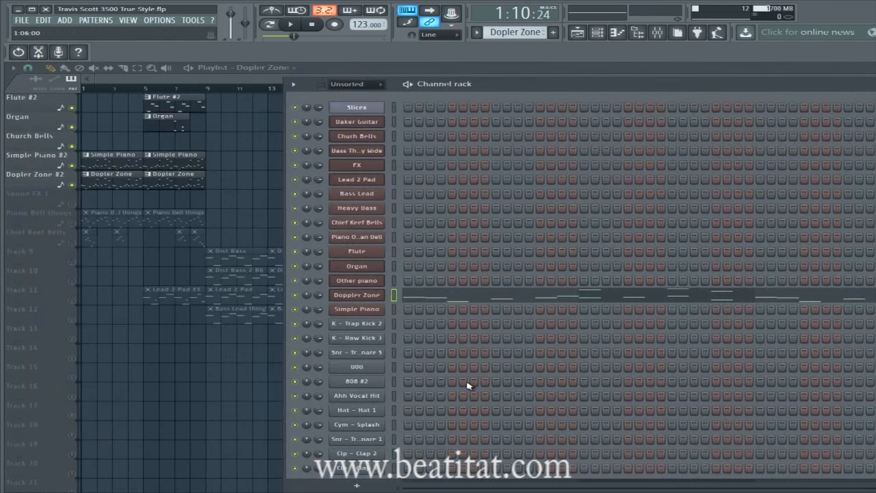
Check the Doppler Zone channel's Nexus preset, play the Dopler Zone pattern by itself, and reposition the channel rack to show the full pattern.
{"action": "left_click", "coordinate": [376, 298]}
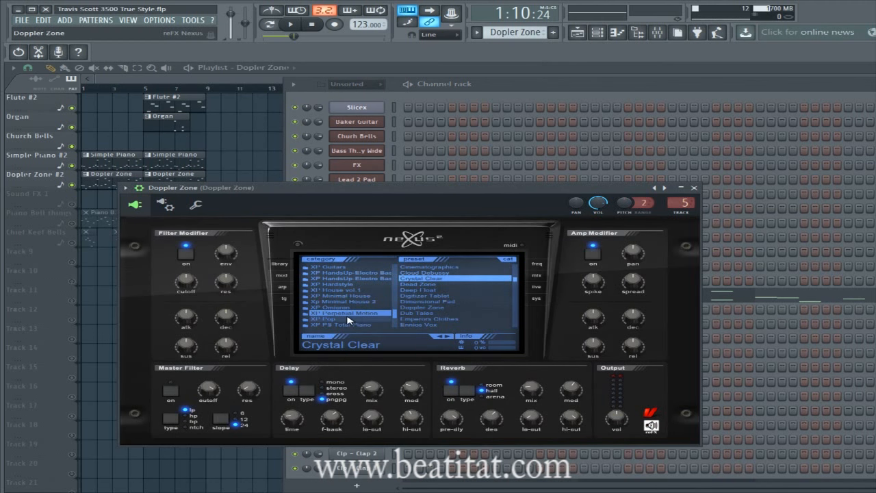
{"action": "left_click", "coordinate": [693, 188]}
{"action": "left_click", "coordinate": [415, 90]}
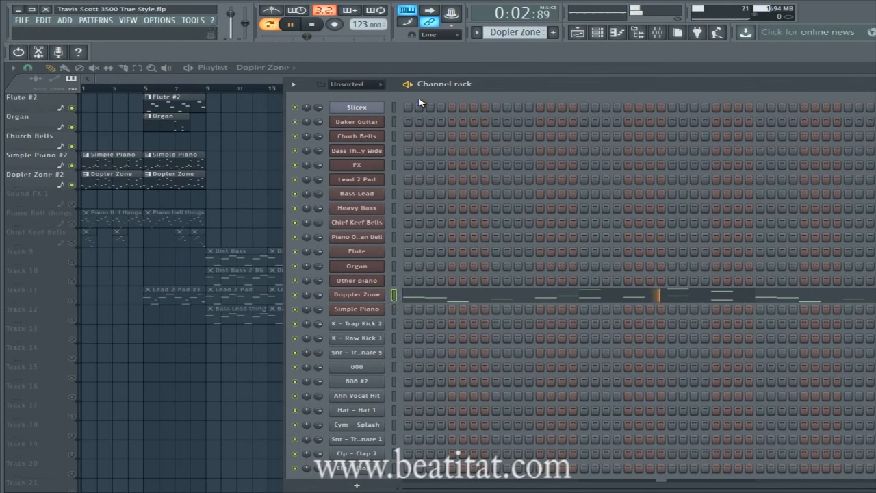
{"action": "left_click_drag", "start_coordinate": [503, 84], "coordinate": [228, 92]}
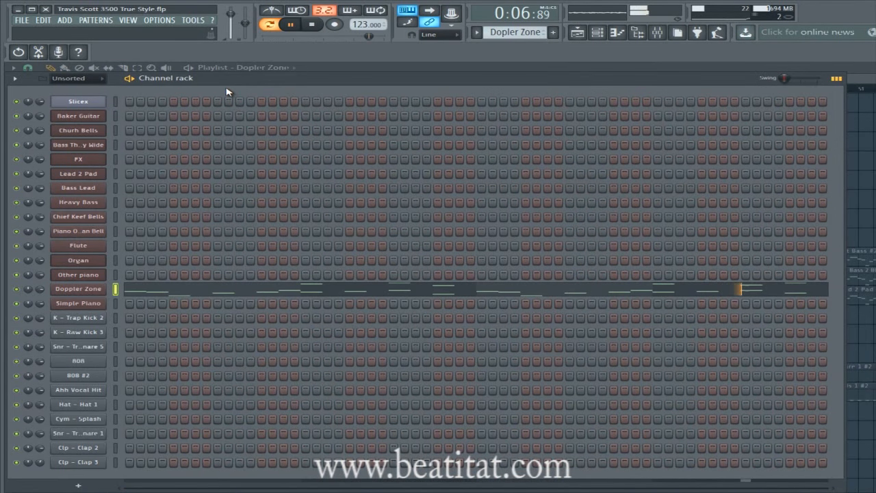
{"action": "key", "text": "space"}
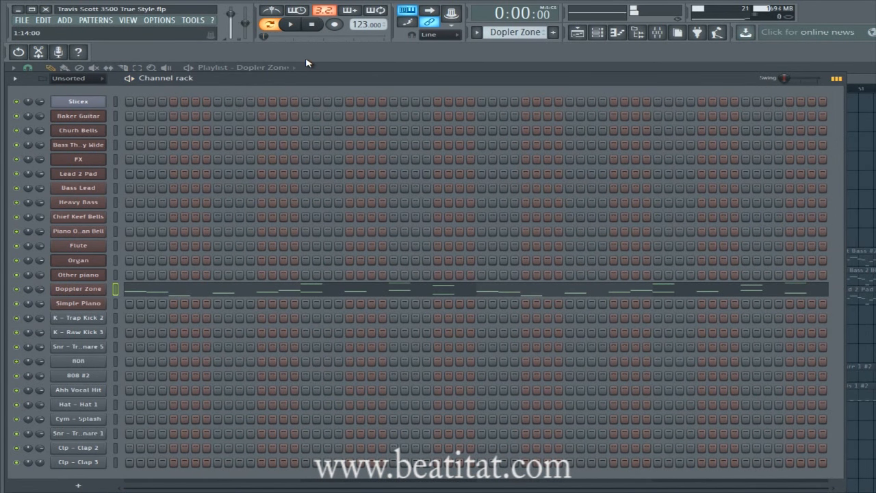
Return to the playlist, view the notes of the Dopler Zone #2 clip at bar 17, and show its pattern in the channel rack.
{"action": "left_click", "coordinate": [856, 87]}
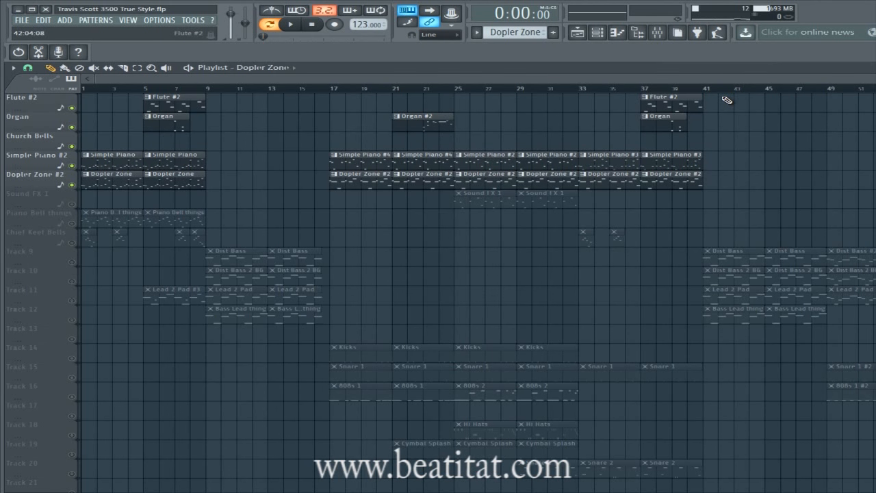
{"action": "double_click", "coordinate": [349, 184]}
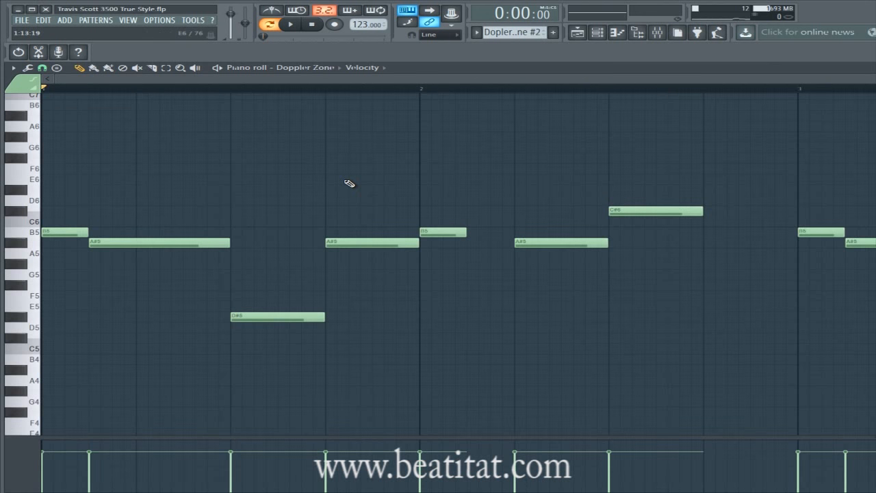
{"action": "key", "text": "F6"}
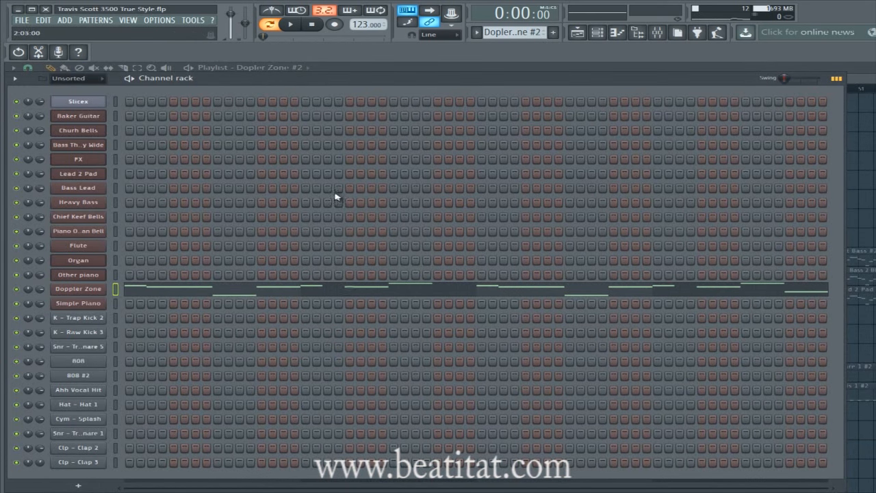
Return to the playlist, view the notes of the first Dopler Zone clip, and play its pattern.
{"action": "left_click", "coordinate": [367, 65]}
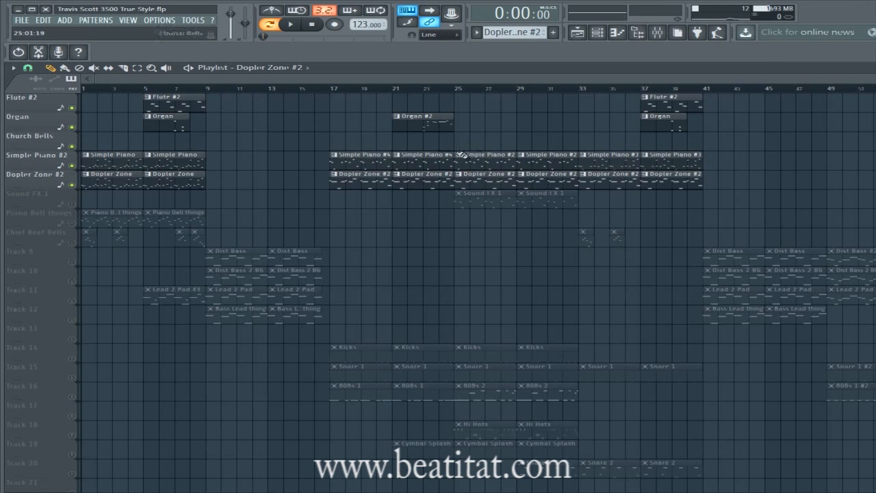
{"action": "left_click_drag", "start_coordinate": [466, 80], "coordinate": [418, 98]}
{"action": "double_click", "coordinate": [112, 188]}
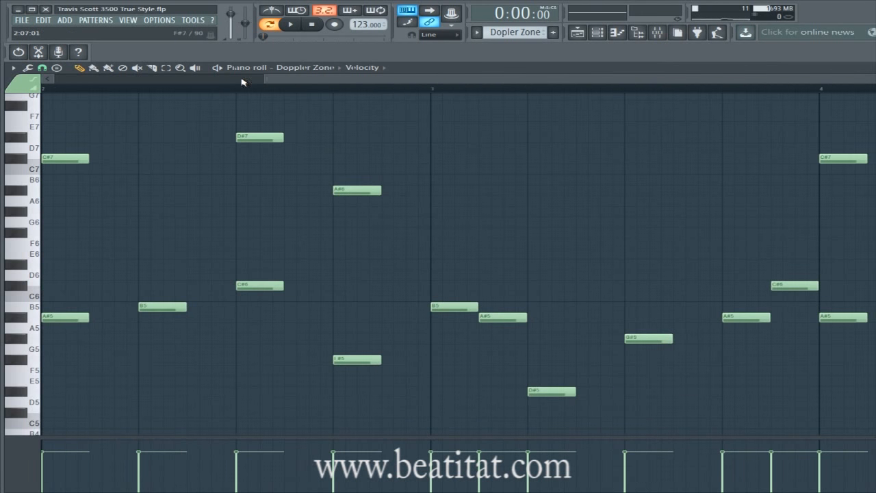
{"action": "left_click", "coordinate": [223, 68]}
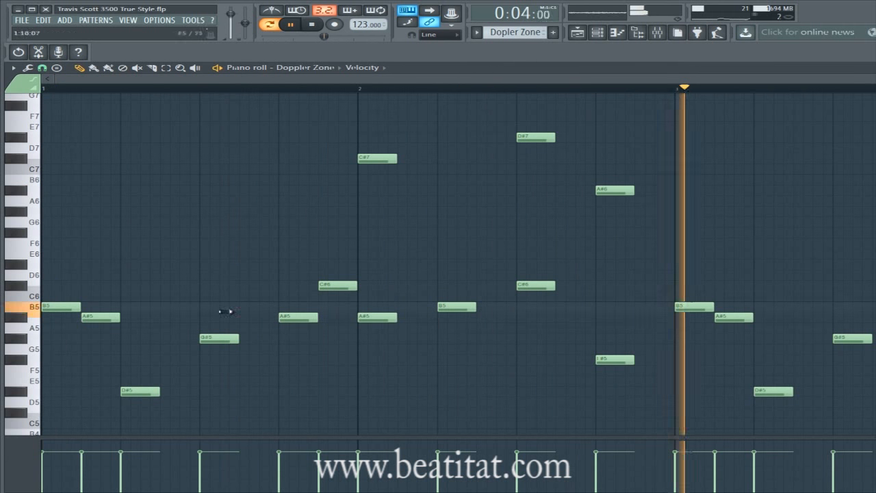
{"action": "key", "text": "space"}
Solo the Simple Piano #2 track with Dopler Zone #2 unmuted and play from bar 1, switching Dopler Zone #2 off and on to compare.
{"action": "key", "text": "F6"}
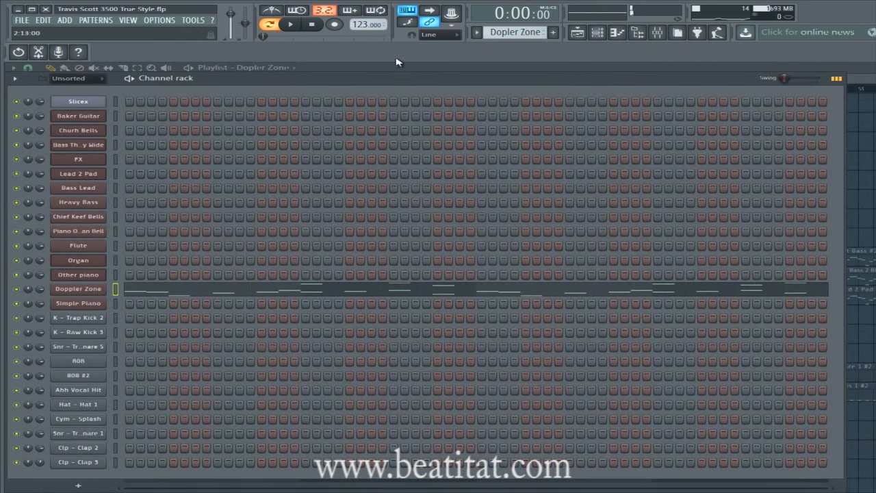
{"action": "left_click_drag", "start_coordinate": [281, 77], "coordinate": [468, 238]}
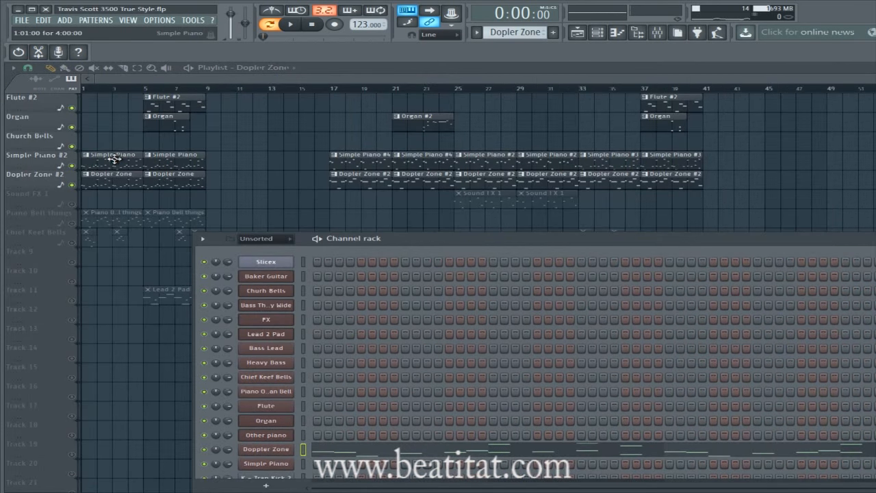
{"action": "right_click", "coordinate": [75, 167]}
{"action": "left_click", "coordinate": [73, 185]}
{"action": "key", "text": "space"}
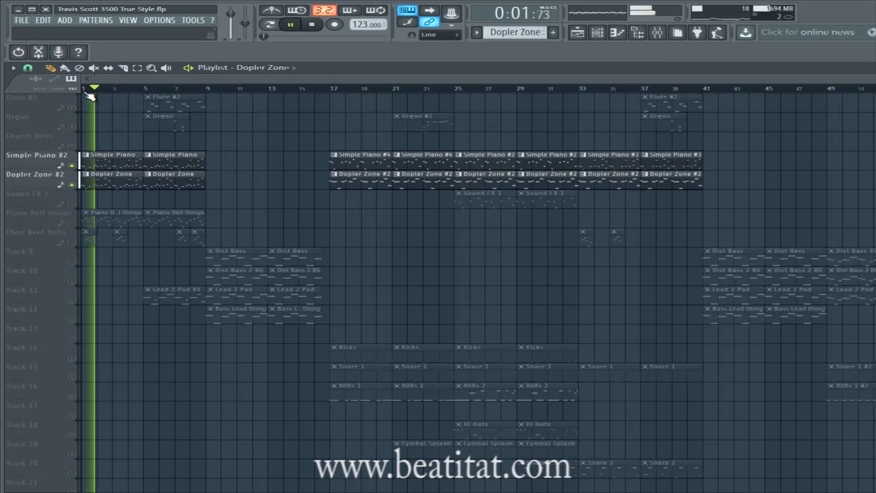
{"action": "left_click", "coordinate": [73, 185]}
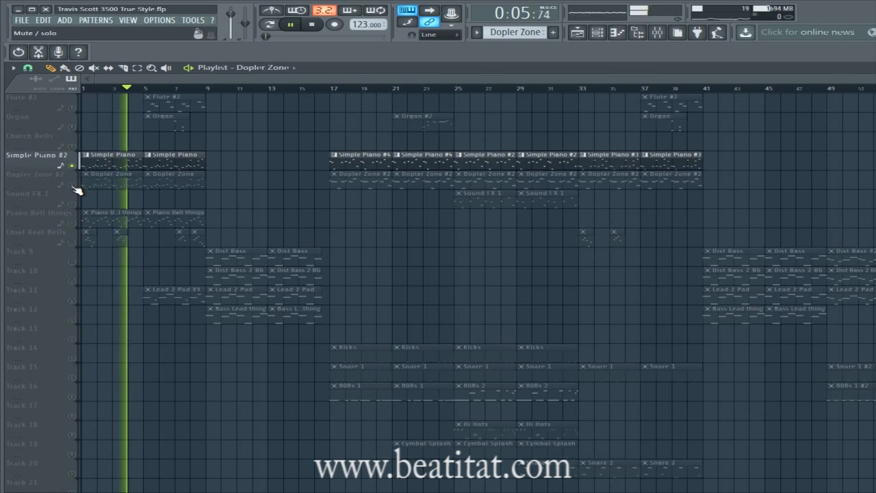
{"action": "left_click", "coordinate": [73, 186]}
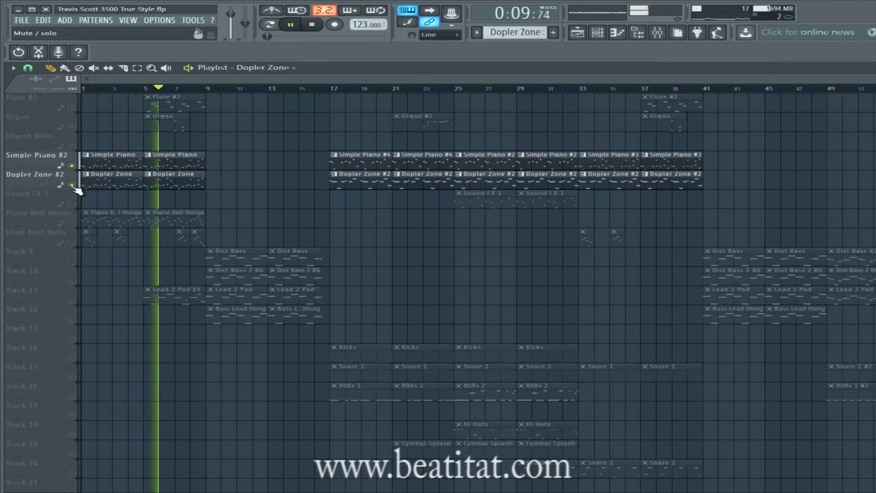
{"action": "key", "text": "space"}
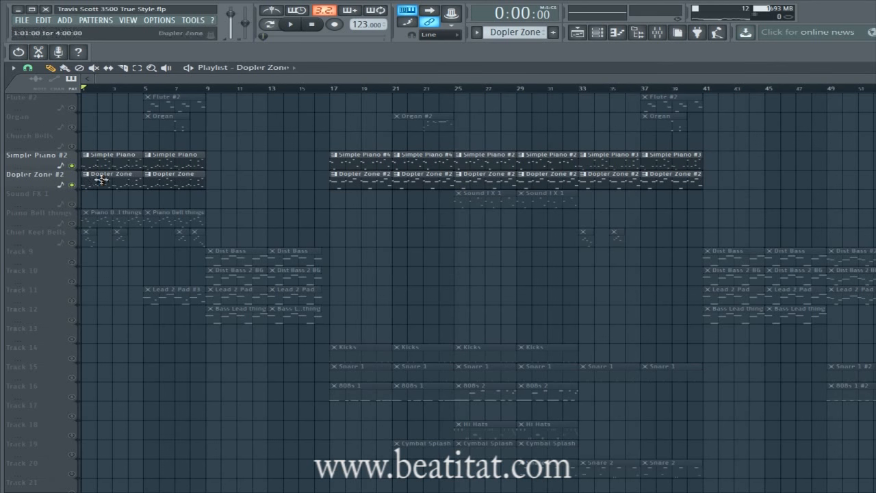
View the notes of the Dopler Zone #2 clip at bar 17 and play its pattern.
{"action": "left_click", "coordinate": [347, 185]}
{"action": "double_click", "coordinate": [347, 185]}
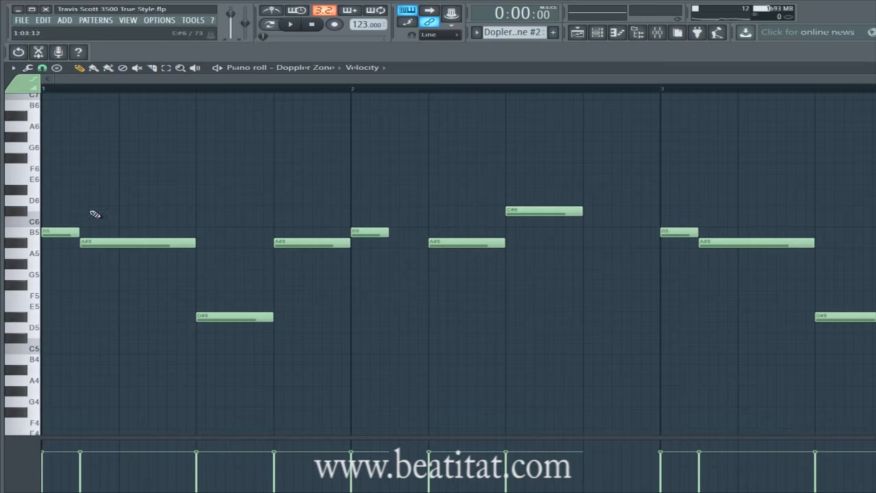
{"action": "key", "text": "space"}
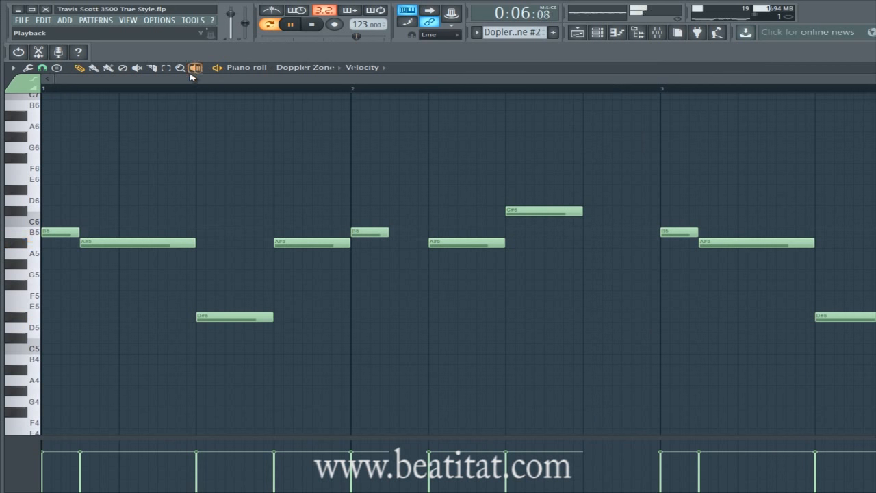
{"action": "key", "text": "space"}
{"action": "key", "text": "Escape"}
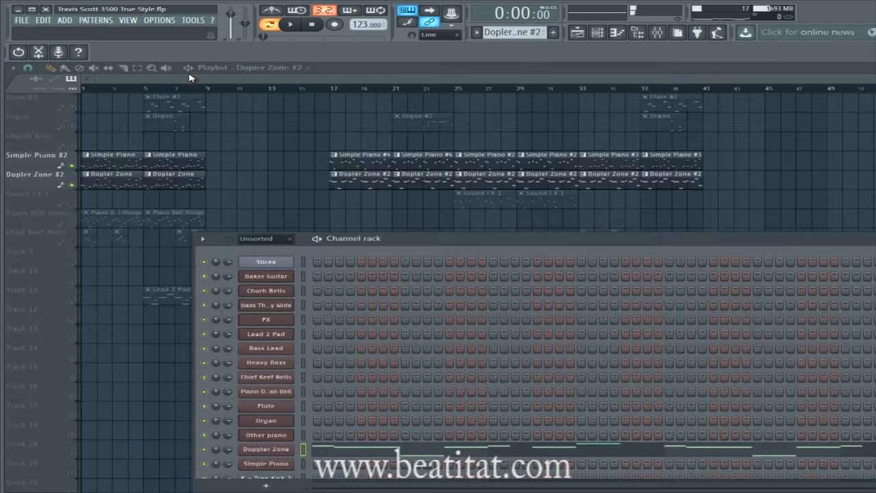
Compare the notes of the opening Dopler Zone pattern with those of the Dopler Zone #2 clip at bar 17.
{"action": "key", "text": "F6"}
{"action": "key", "text": "F7"}
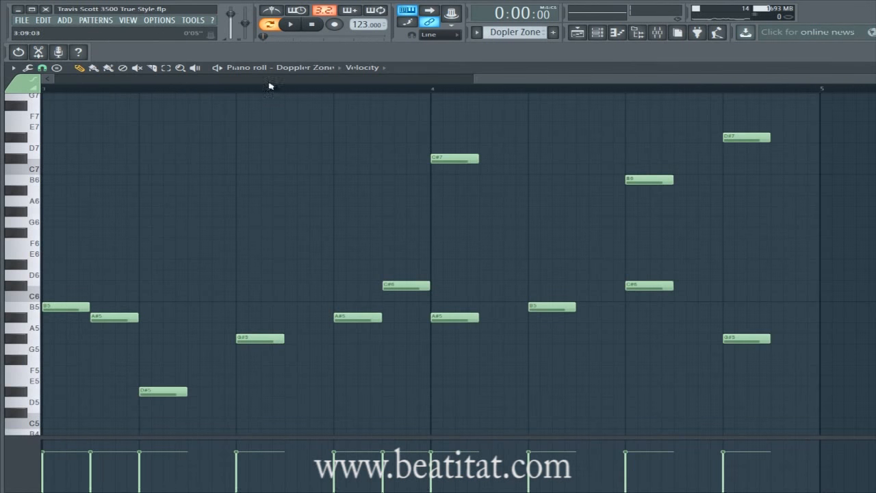
{"action": "left_click_drag", "start_coordinate": [474, 80], "coordinate": [40, 151]}
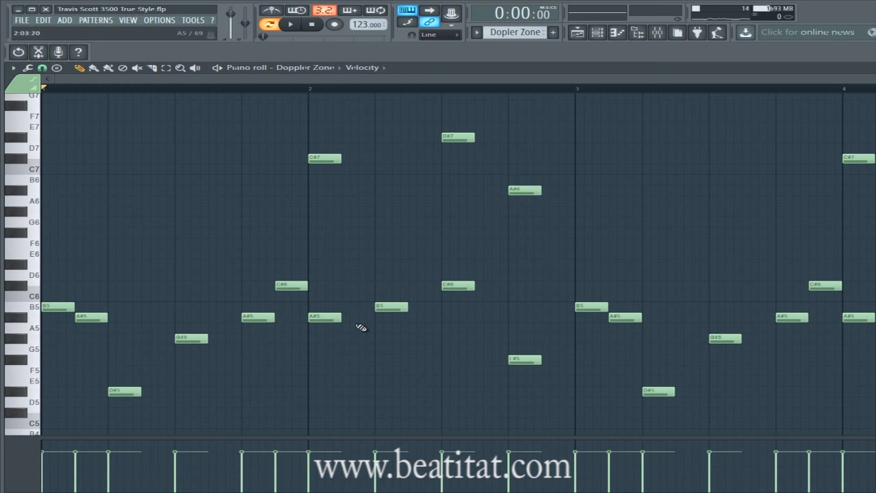
{"action": "key", "text": "Escape"}
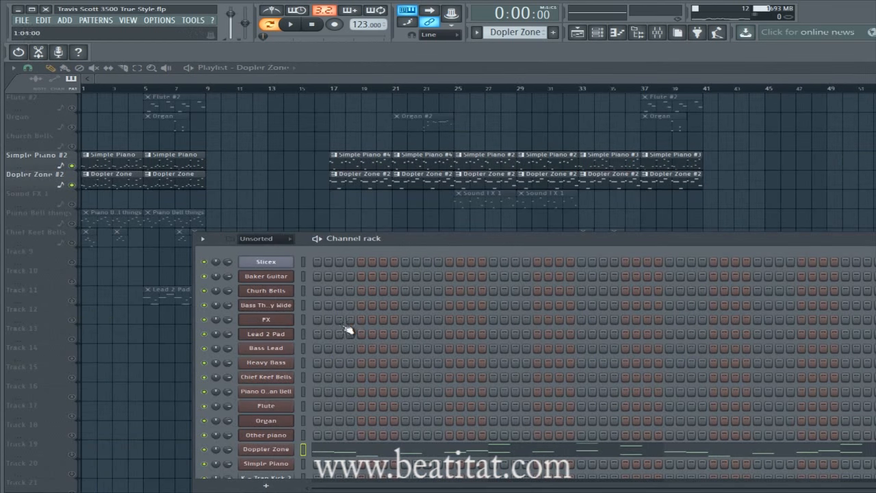
{"action": "double_click", "coordinate": [351, 183]}
{"action": "left_click_drag", "start_coordinate": [263, 78], "coordinate": [148, 82]}
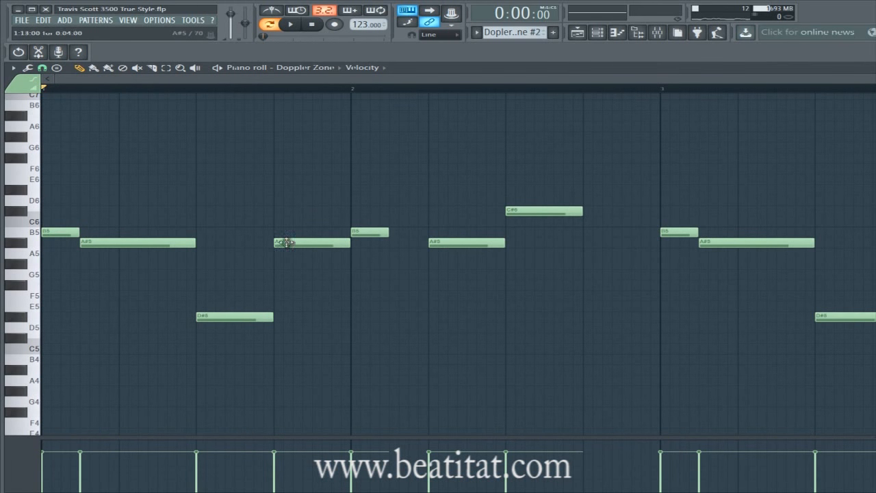
{"action": "key", "text": "F7"}
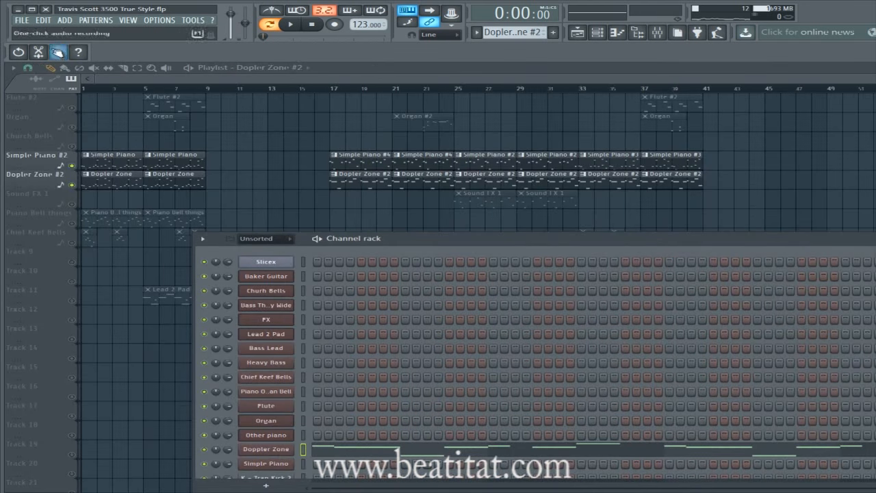
{"action": "double_click", "coordinate": [170, 183]}
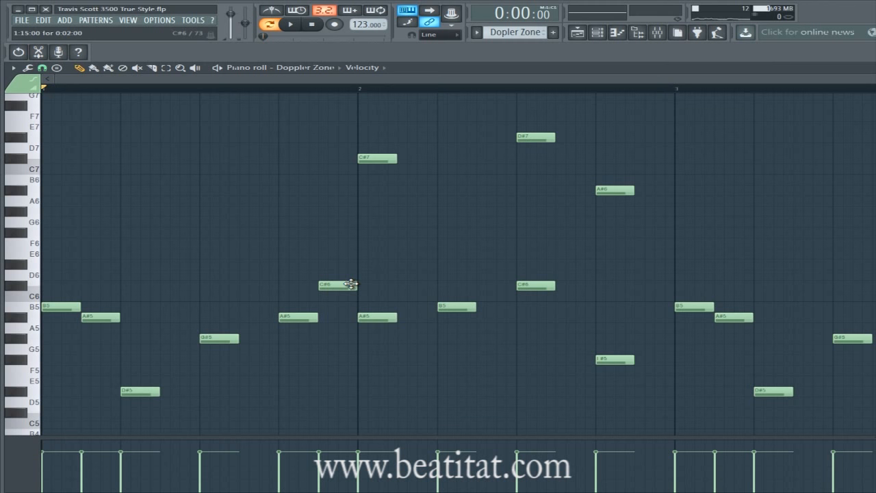
{"action": "key", "text": "Escape"}
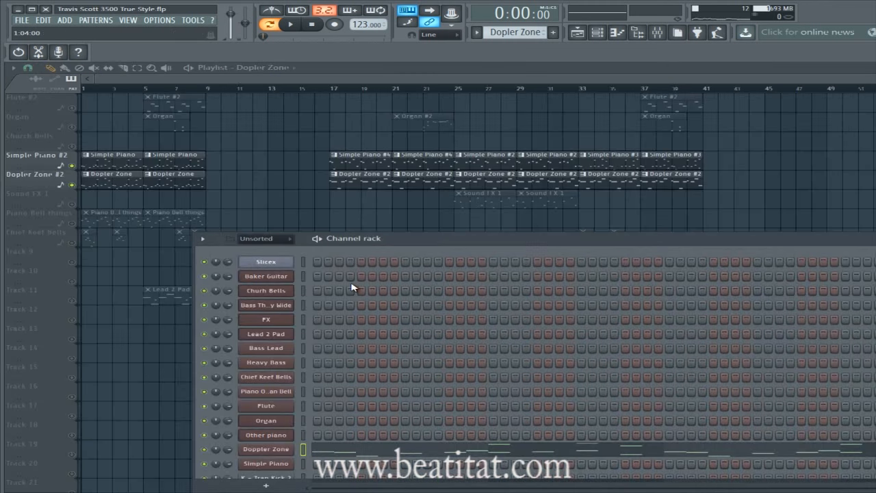
Play the Simple Piano and Dopler Zone layers together from bar 17, and move the play position to bar 41.
{"action": "left_click_drag", "start_coordinate": [352, 94], "coordinate": [336, 93]}
{"action": "key", "text": "space"}
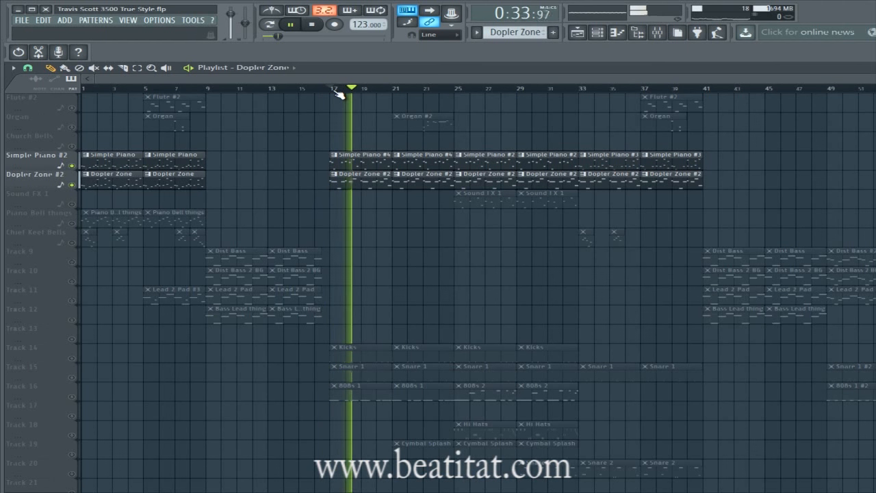
{"action": "key", "text": "space"}
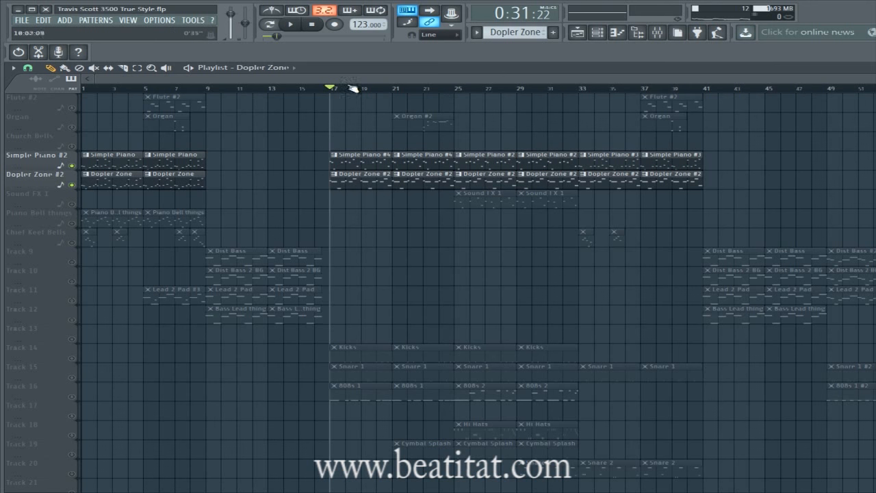
{"action": "left_click_drag", "start_coordinate": [331, 89], "coordinate": [696, 103]}
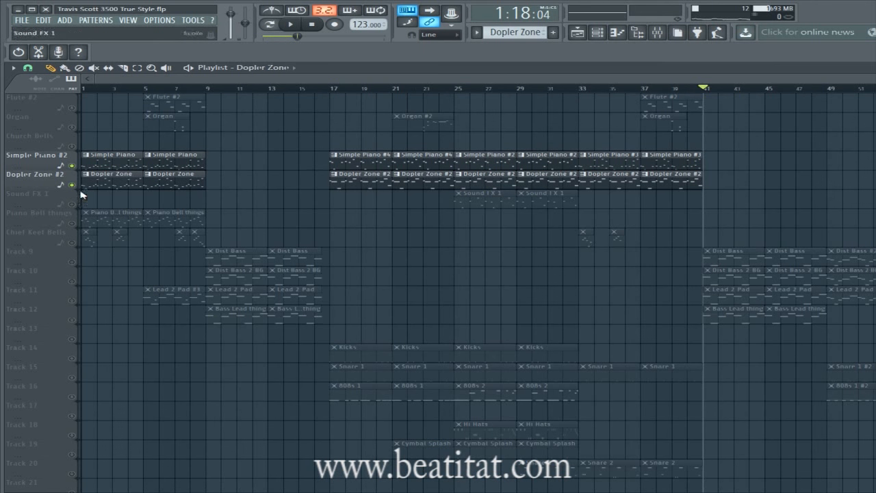
Unmute the Church Bells, Organ and Flute #2 tracks and play the arrangement from bar 21.
{"action": "left_click_drag", "start_coordinate": [71, 145], "coordinate": [82, 107]}
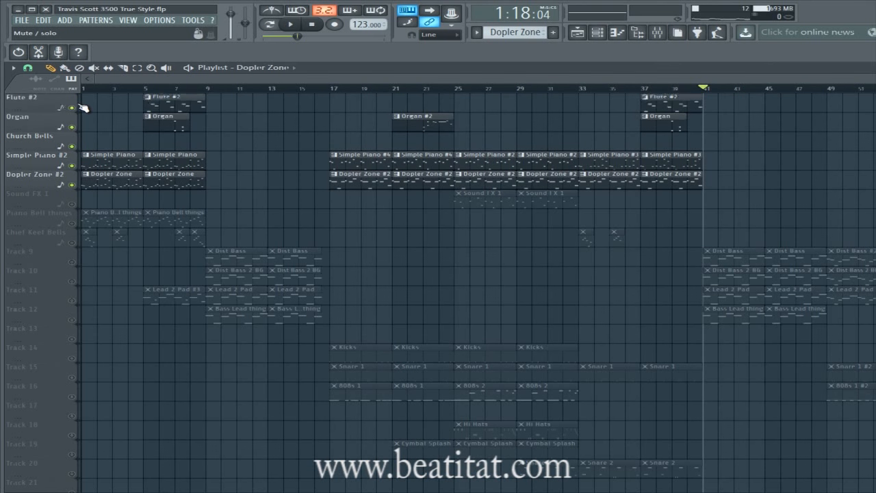
{"action": "left_click", "coordinate": [395, 89]}
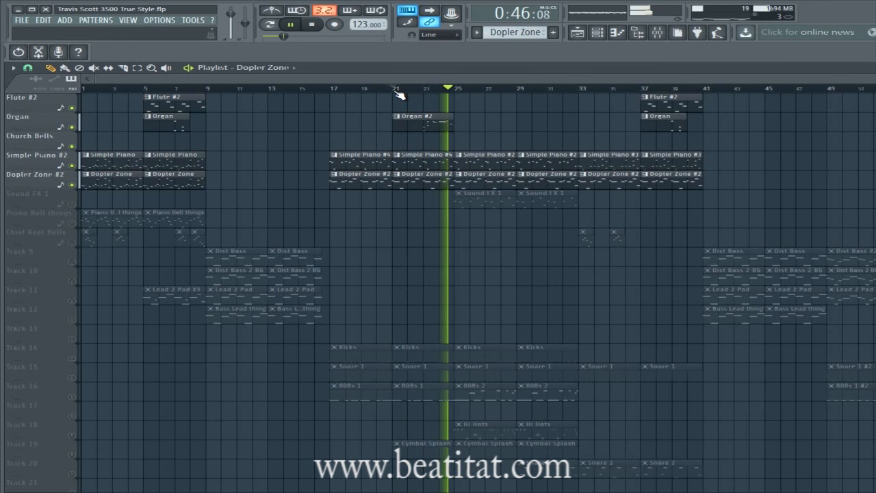
{"action": "key", "text": "space"}
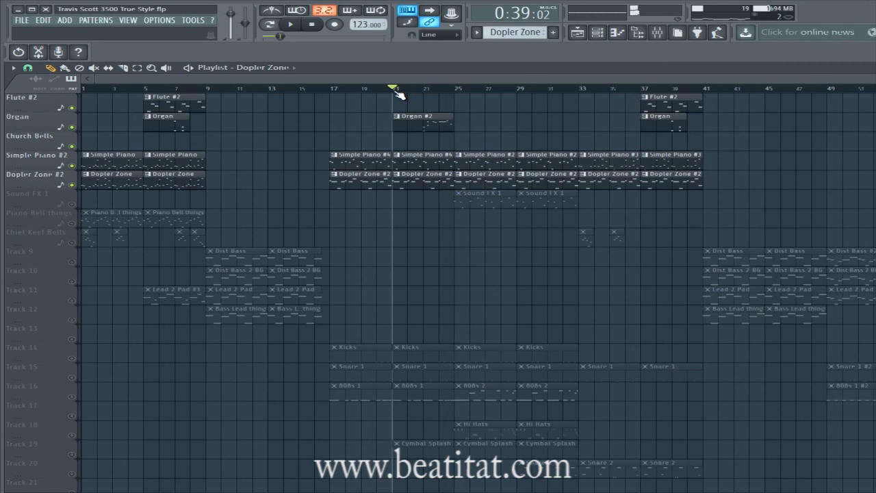
Solo the Sound FX 1 track and look over where its clips sit in the arrangement.
{"action": "left_click", "coordinate": [73, 205]}
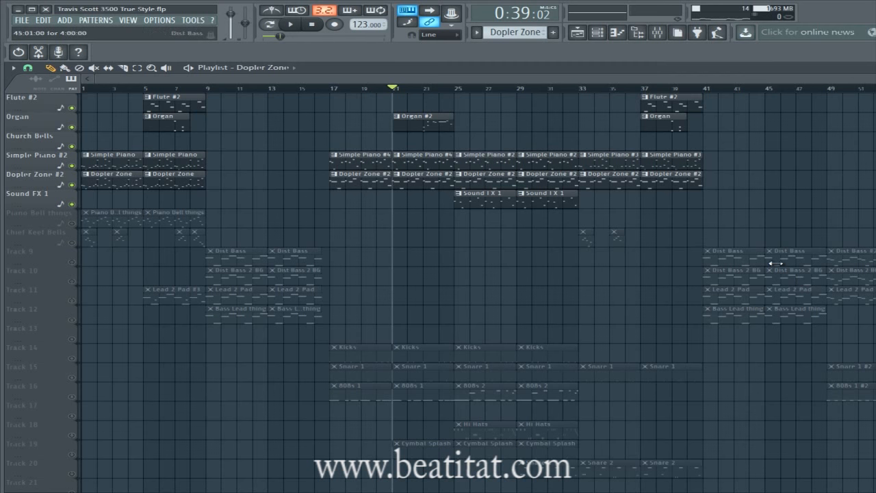
{"action": "right_click", "coordinate": [72, 205]}
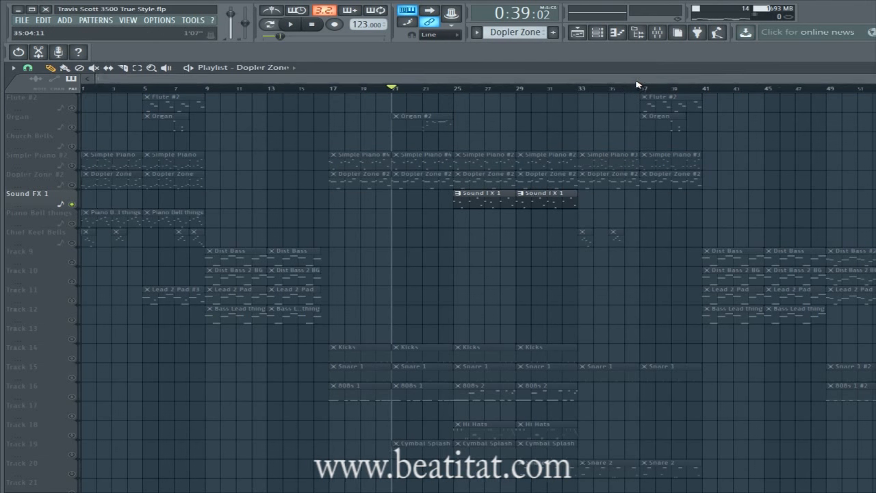
{"action": "scroll", "coordinate": [734, 94], "scroll_direction": "right", "scroll_amount": 8}
{"action": "scroll", "coordinate": [720, 186], "scroll_direction": "left", "scroll_amount": 11}
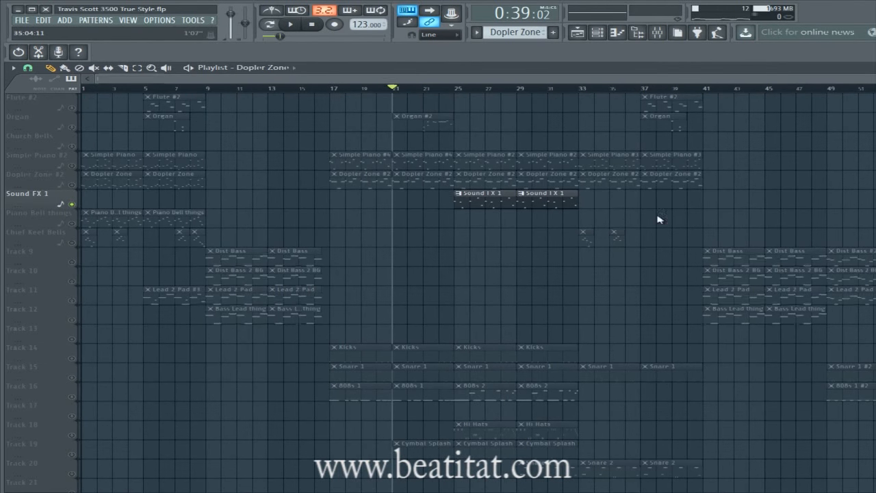
{"action": "scroll", "coordinate": [657, 219], "scroll_direction": "right", "scroll_amount": 20}
{"action": "scroll", "coordinate": [591, 112], "scroll_direction": "left", "scroll_amount": 20}
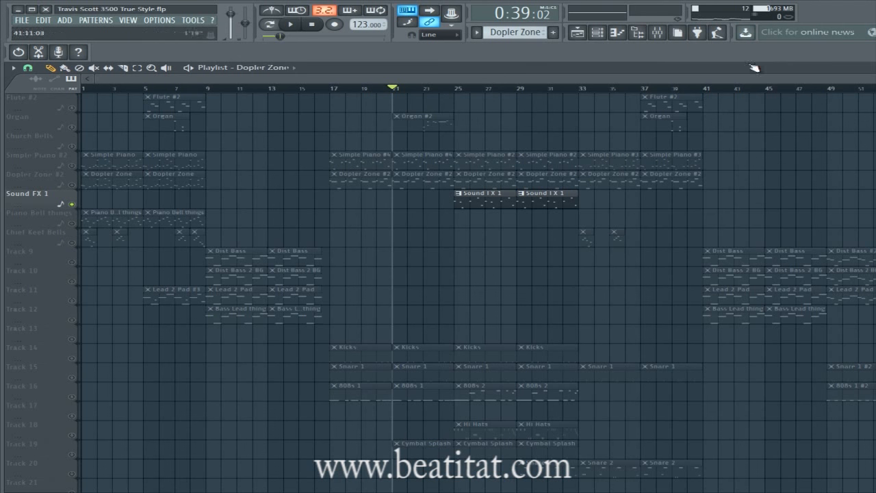
Trace the section from bar 17 to bar 41 with the play position and locate the first Sound FX 1 clips within it.
{"action": "left_click", "coordinate": [334, 89]}
{"action": "left_click_drag", "start_coordinate": [336, 91], "coordinate": [710, 94]}
{"action": "left_click", "coordinate": [459, 91], "text": "ctrl"}
{"action": "left_click", "coordinate": [550, 89]}
{"action": "left_click", "coordinate": [550, 90], "text": "ctrl"}
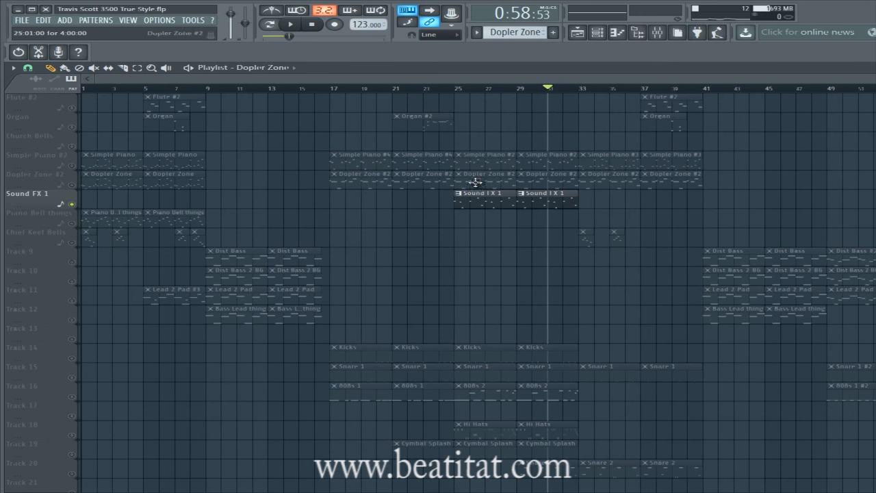
Follow the later sections with the play position and locate the Sound FX 1 clips from bars 65 and 105, ending at bar 113.
{"action": "left_click_drag", "start_coordinate": [482, 80], "coordinate": [815, 74]}
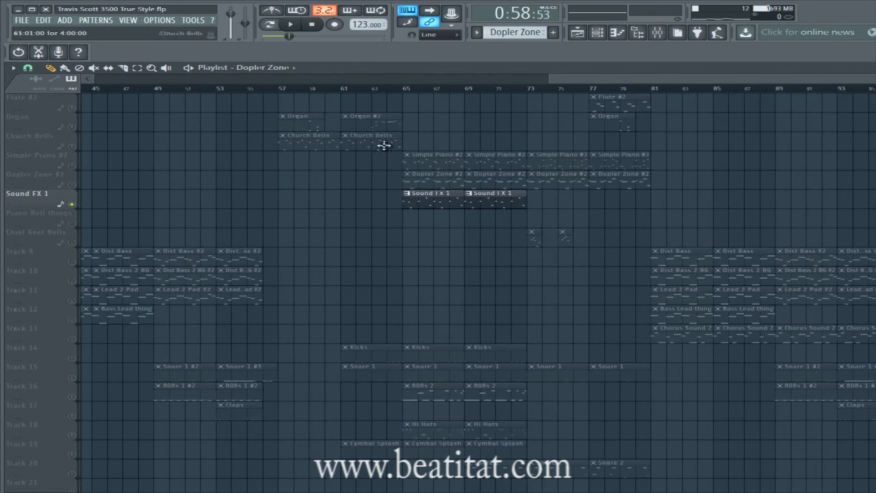
{"action": "left_click", "coordinate": [279, 89]}
{"action": "left_click_drag", "start_coordinate": [279, 89], "coordinate": [411, 104]}
{"action": "left_click_drag", "start_coordinate": [603, 79], "coordinate": [871, 80]}
{"action": "left_click_drag", "start_coordinate": [431, 90], "coordinate": [565, 91]}
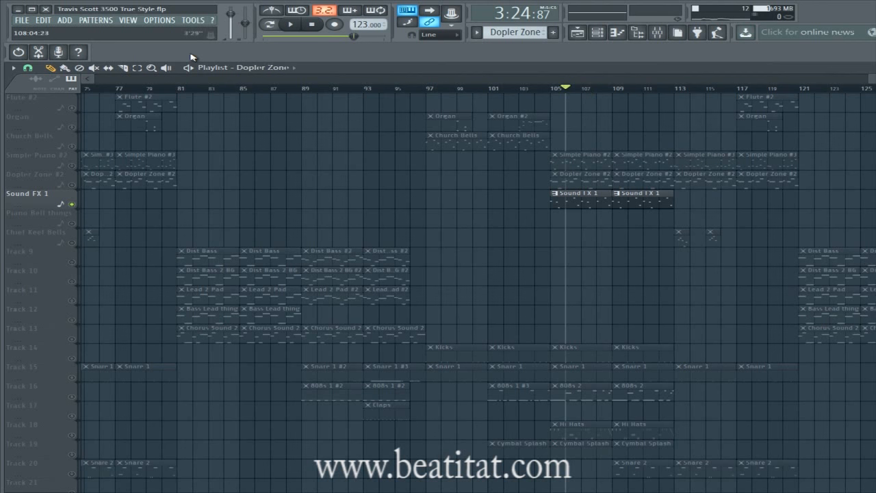
{"action": "mouse_move", "coordinate": [873, 79]}
{"action": "left_mouse_down"}
{"action": "mouse_move", "coordinate": [714, 72]}
{"action": "mouse_move", "coordinate": [875, 79]}
{"action": "left_mouse_up"}
{"action": "left_click", "coordinate": [651, 92]}
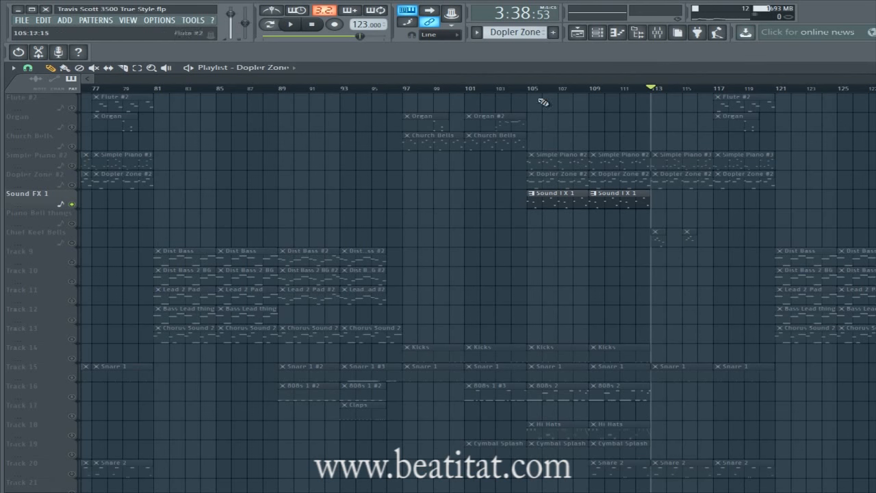
Select the Sound FX 1 clip at bar 25, show its pattern in the channel rack, and check the FX channel's Electra2 preset.
{"action": "scroll", "coordinate": [522, 81], "scroll_direction": "left", "scroll_amount": 8}
{"action": "left_click", "coordinate": [479, 203]}
{"action": "double_click", "coordinate": [480, 203]}
{"action": "key", "text": "Escape"}
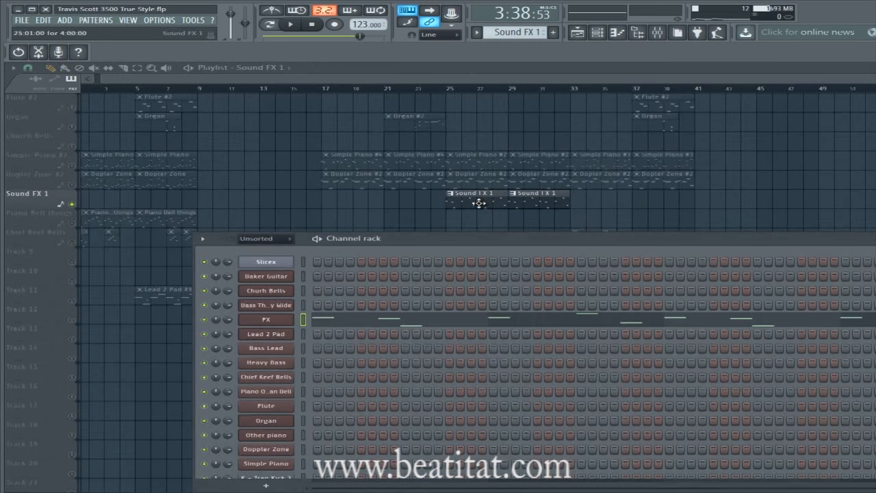
{"action": "left_click", "coordinate": [289, 323]}
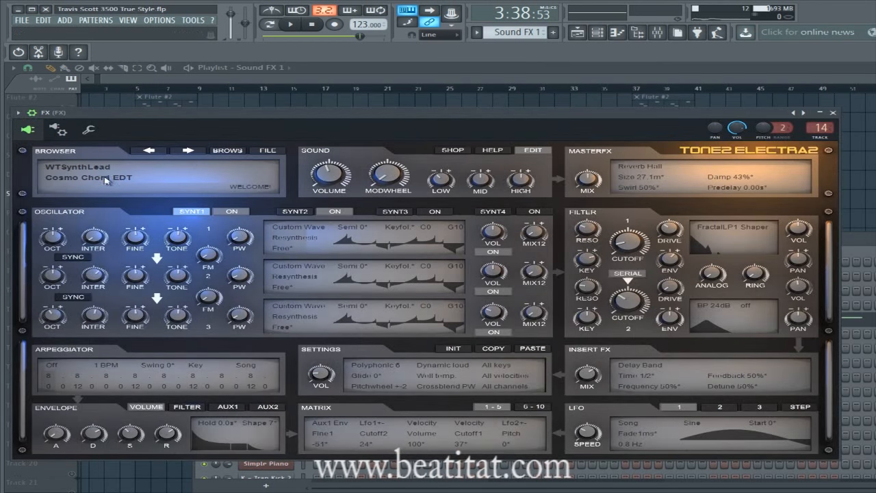
Close the FX channel's synth and listen to the soloed Sound FX 1 track from bar 25.
{"action": "left_click", "coordinate": [214, 81]}
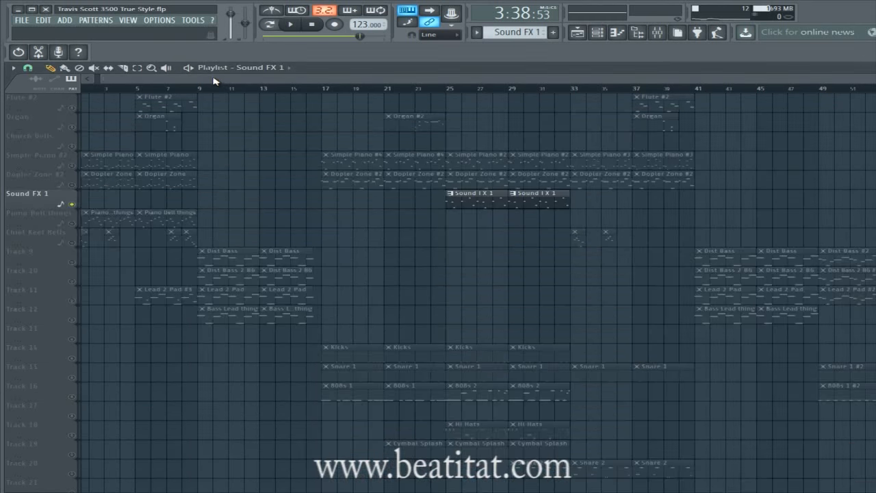
{"action": "left_click", "coordinate": [451, 88]}
{"action": "key", "text": "space"}
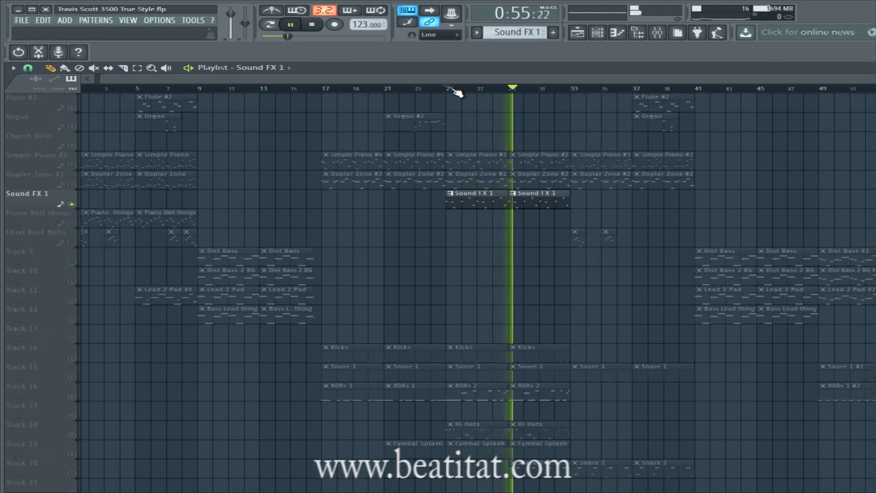
{"action": "key", "text": "space"}
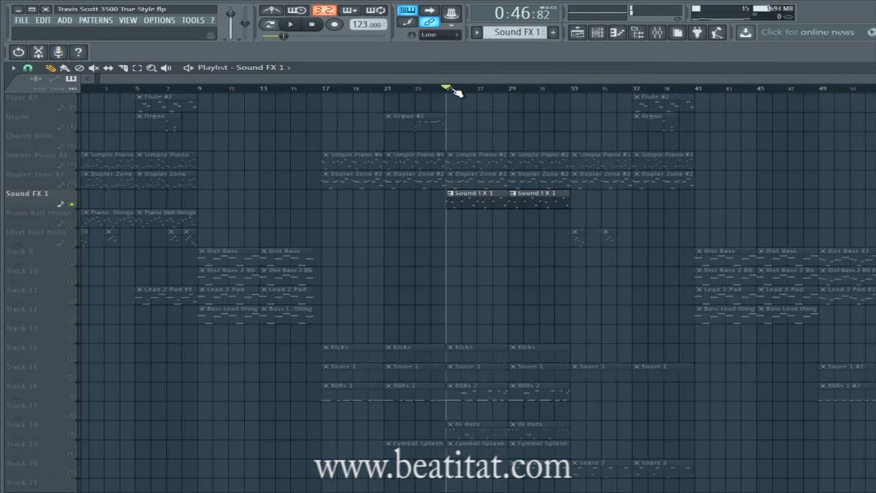
Open the Sound FX 1 pattern in the piano roll and examine its notes from the first bar.
{"action": "double_click", "coordinate": [493, 204]}
{"action": "left_click_drag", "start_coordinate": [683, 83], "coordinate": [44, 78]}
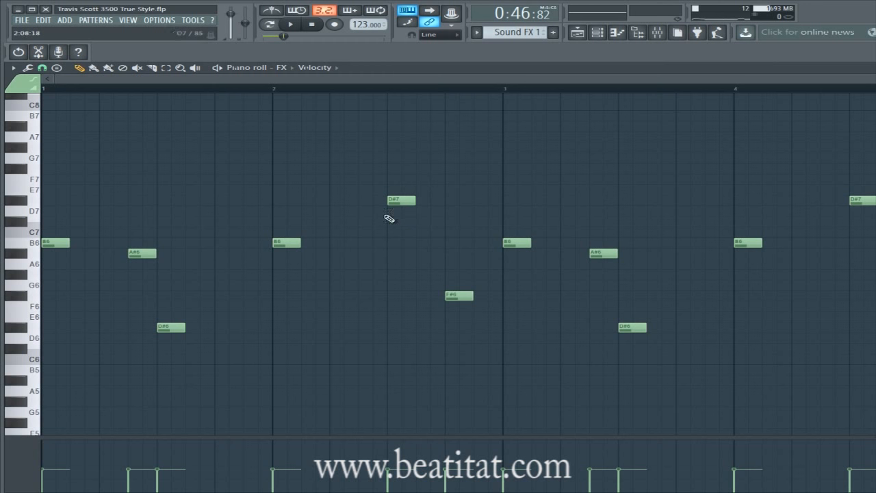
{"action": "key", "text": "Escape"}
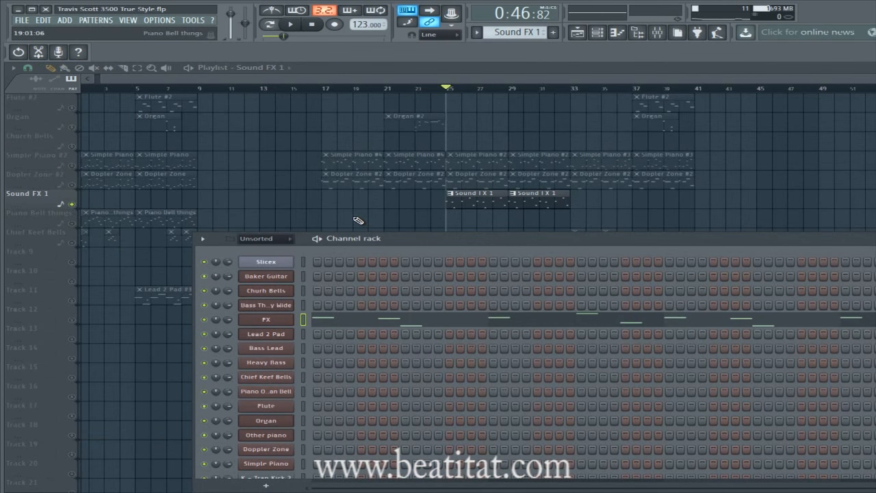
Play Sound FX 1 from bar 25 with Dopler Zone #2 and Simple Piano #2 enabled, and check the FX mixer track's effects.
{"action": "key", "text": "F6"}
{"action": "left_click", "coordinate": [72, 185]}
{"action": "left_click", "coordinate": [72, 166]}
{"action": "key", "text": "space"}
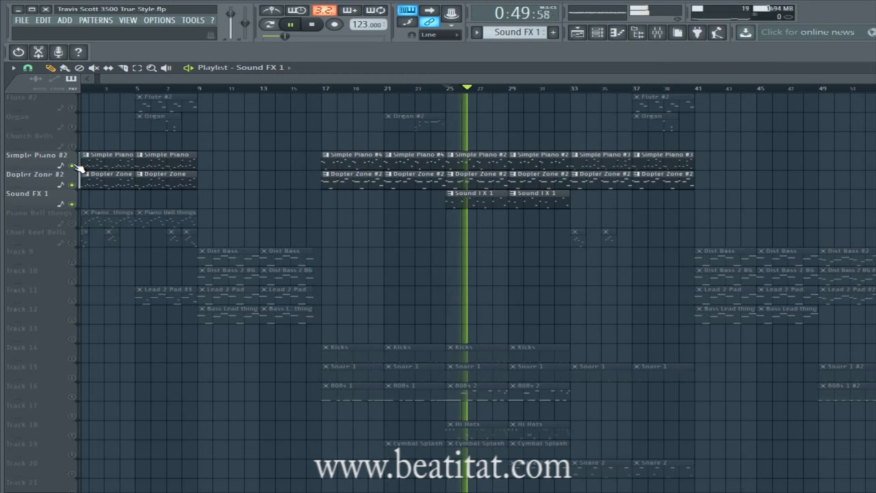
{"action": "key", "text": "space"}
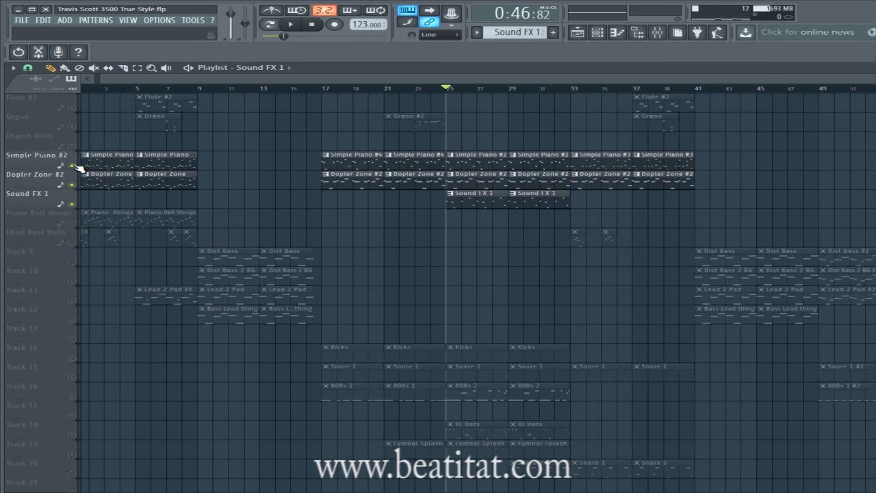
{"action": "left_click", "coordinate": [658, 32]}
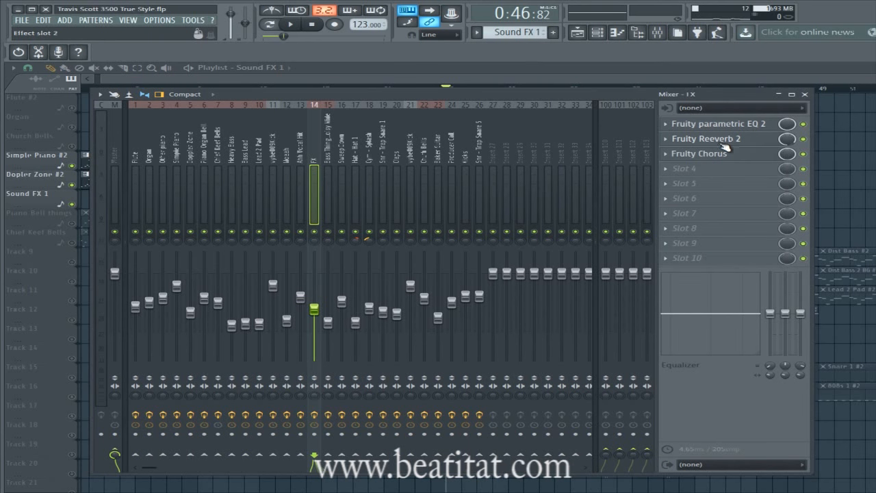
{"action": "left_click", "coordinate": [745, 82]}
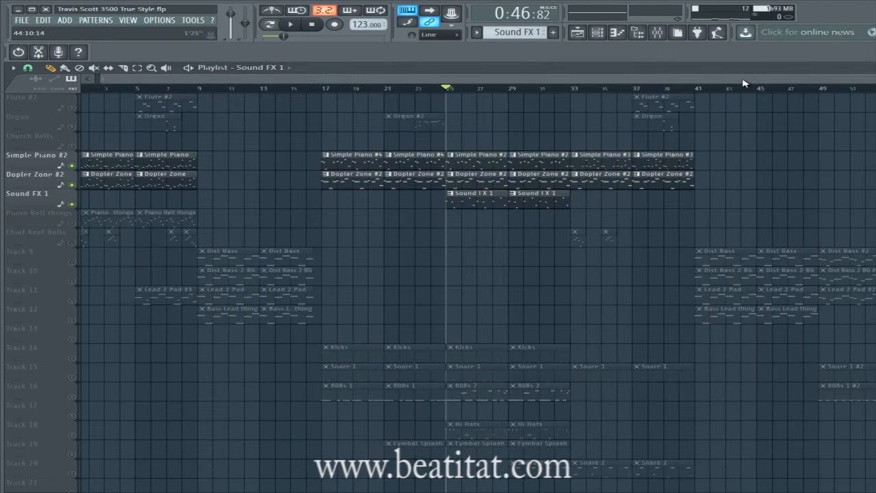
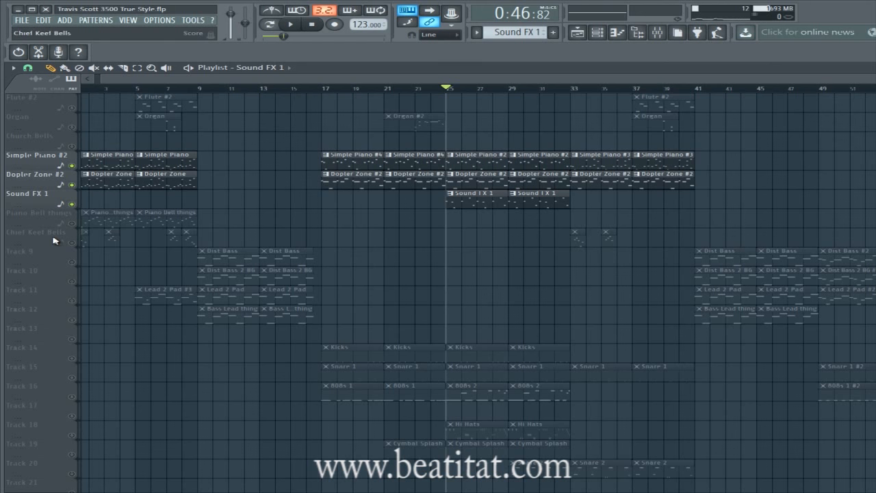
Solo the Piano Bell things track and play it from the beginning of the arrangement.
{"action": "left_click", "coordinate": [72, 224]}
{"action": "right_click", "coordinate": [72, 223]}
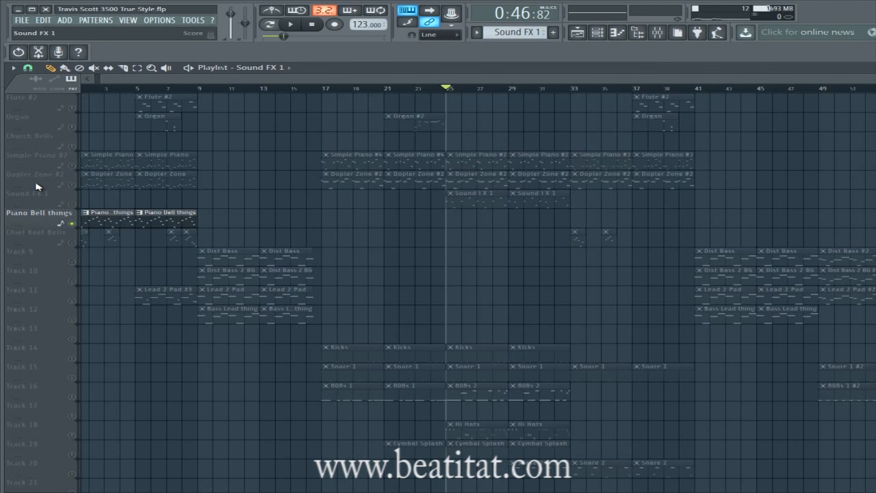
{"action": "left_click_drag", "start_coordinate": [269, 79], "coordinate": [58, 141]}
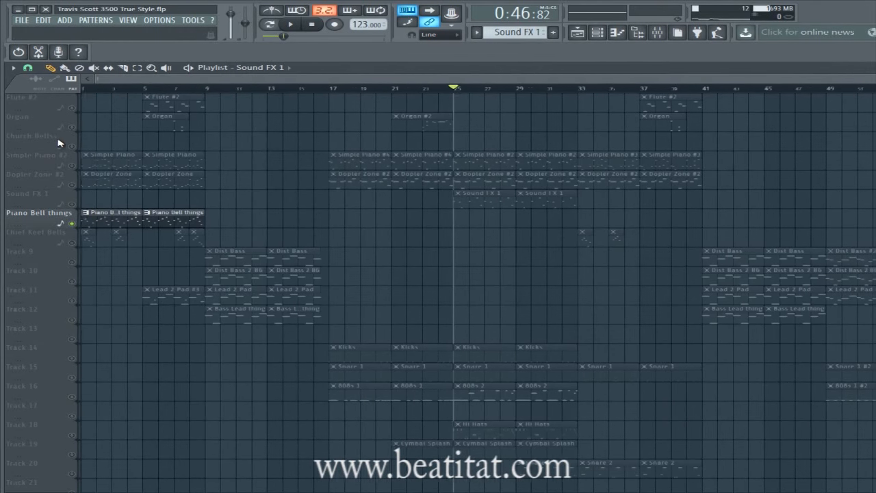
{"action": "left_click", "coordinate": [102, 89]}
{"action": "key", "text": "space"}
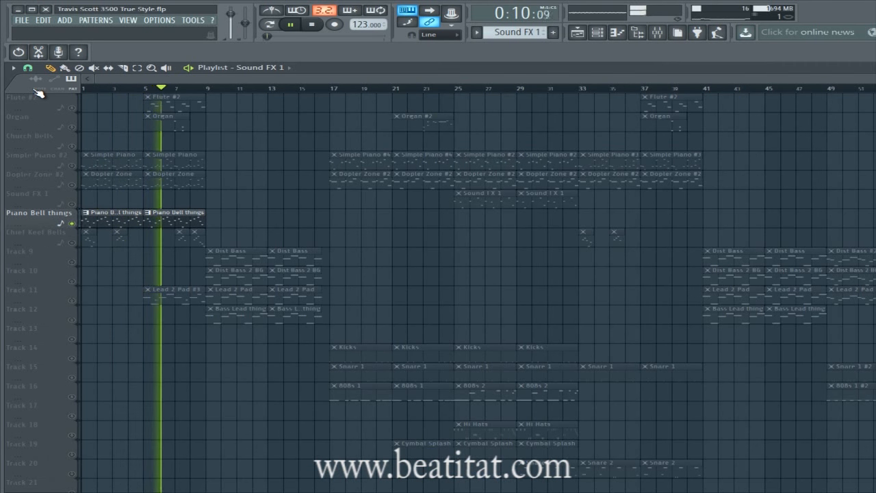
Open the Piano Bell things pattern in the piano roll and examine its notes from the first bar.
{"action": "left_click", "coordinate": [599, 33]}
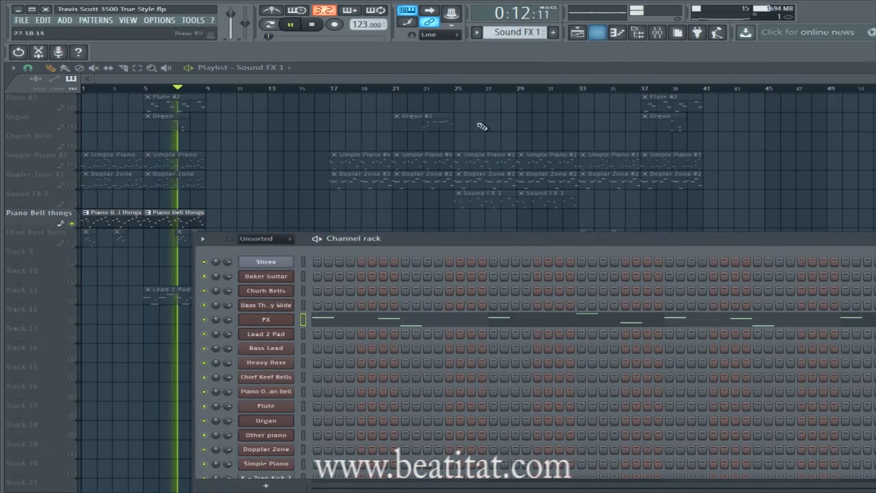
{"action": "double_click", "coordinate": [113, 217]}
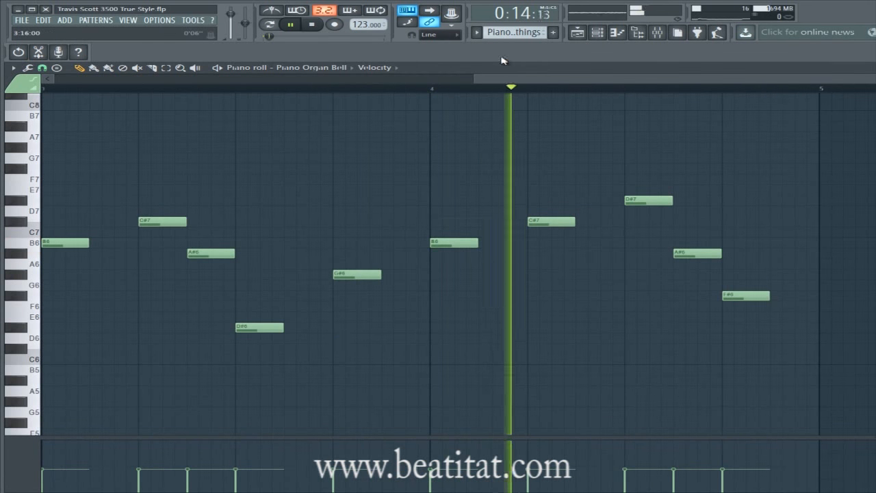
{"action": "left_click_drag", "start_coordinate": [478, 80], "coordinate": [51, 85]}
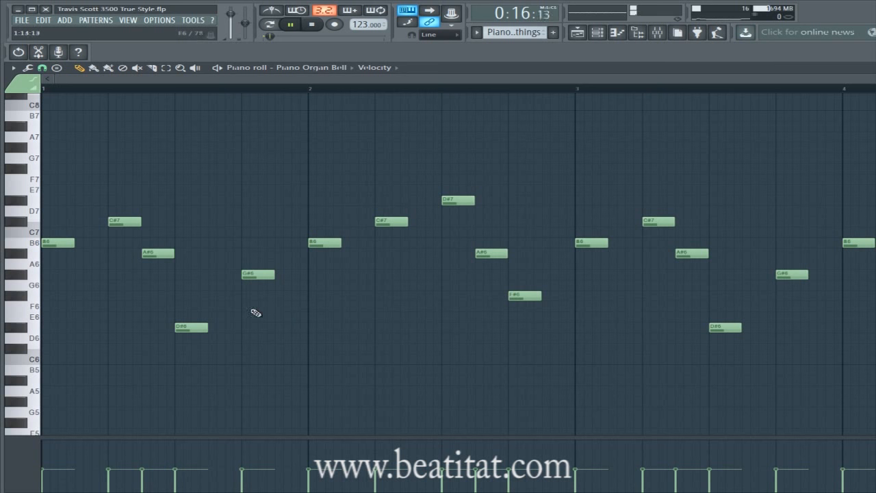
{"action": "key", "text": "space"}
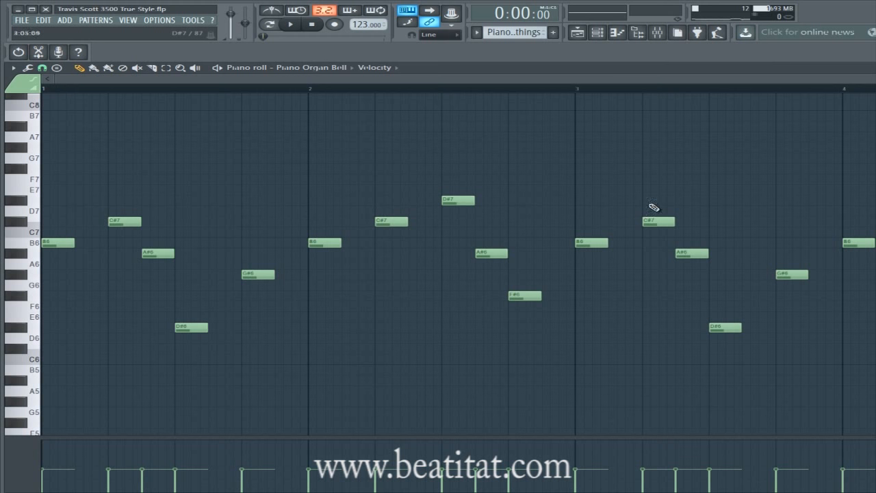
Enable Dopler Zone #2 and Simple Piano #2 beside Piano Bell things and play the layers together from bar 1.
{"action": "key", "text": "F7"}
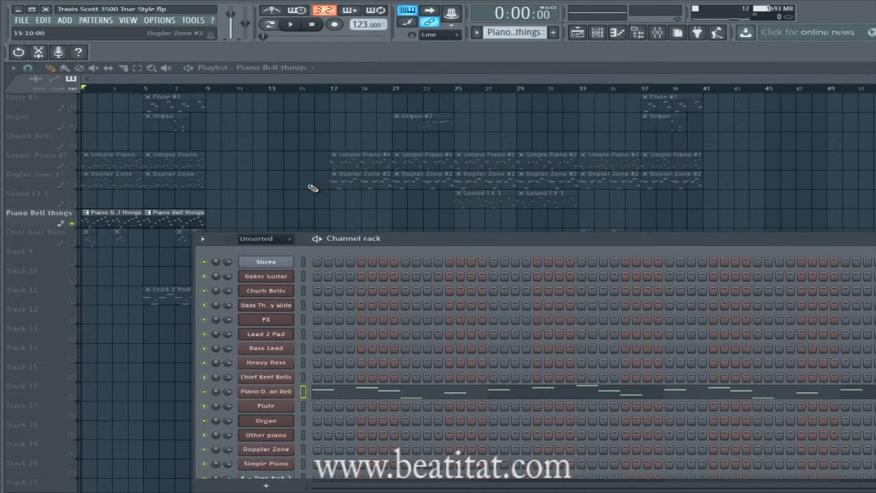
{"action": "key", "text": "F6"}
{"action": "left_click", "coordinate": [72, 185]}
{"action": "left_click", "coordinate": [72, 165]}
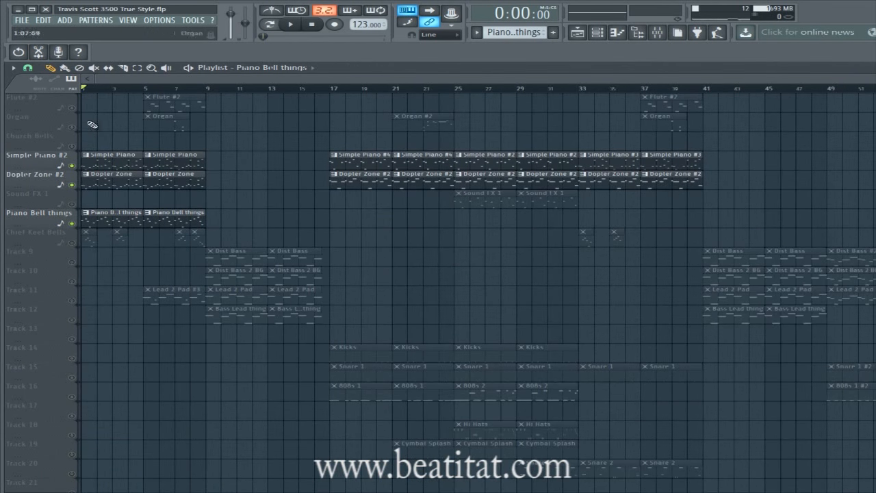
{"action": "key", "text": "space"}
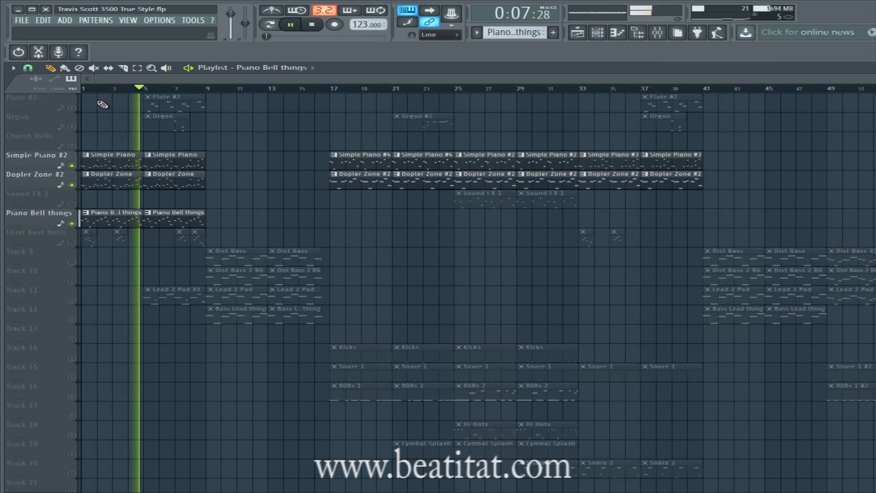
{"action": "key", "text": "space"}
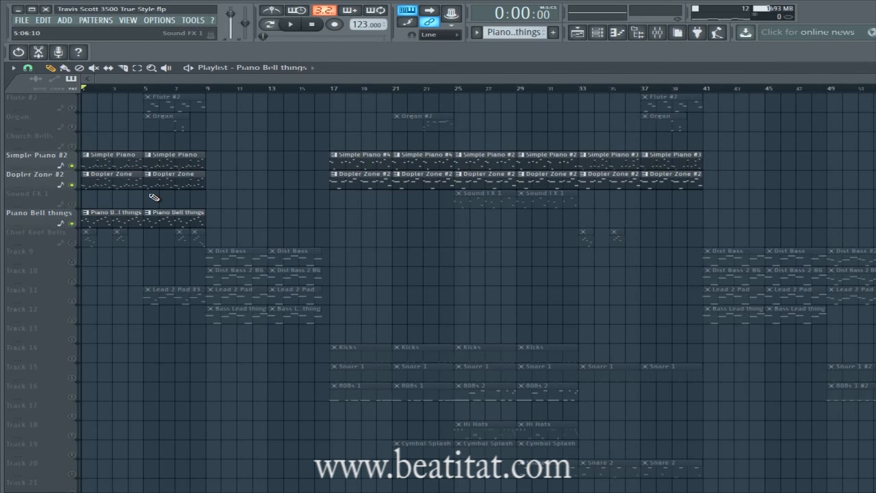
Check the Piano Organ Bell channel's Electra2 preset and the effects on its mixer track.
{"action": "left_click", "coordinate": [597, 32]}
{"action": "left_click_drag", "start_coordinate": [515, 239], "coordinate": [401, 92]}
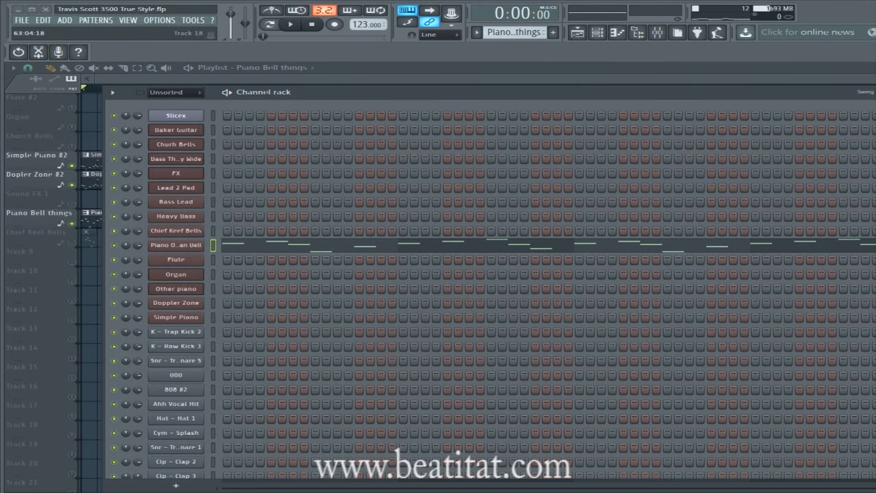
{"action": "left_click", "coordinate": [190, 247]}
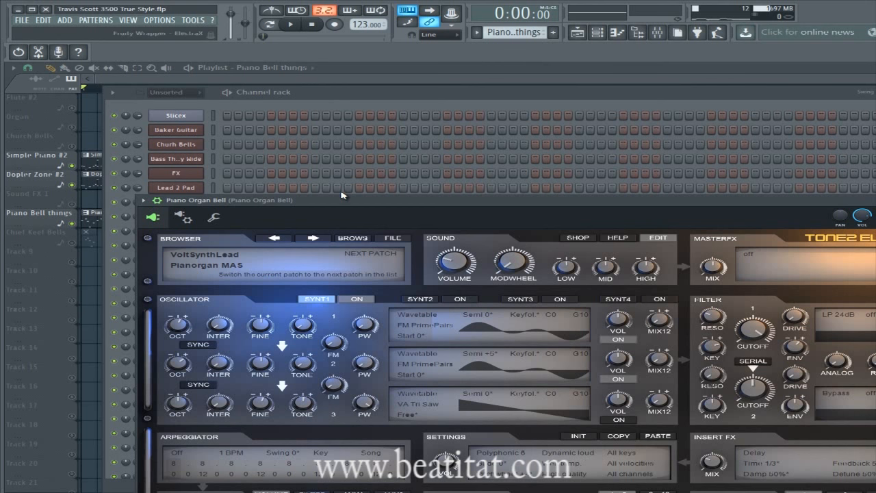
{"action": "left_click", "coordinate": [346, 94]}
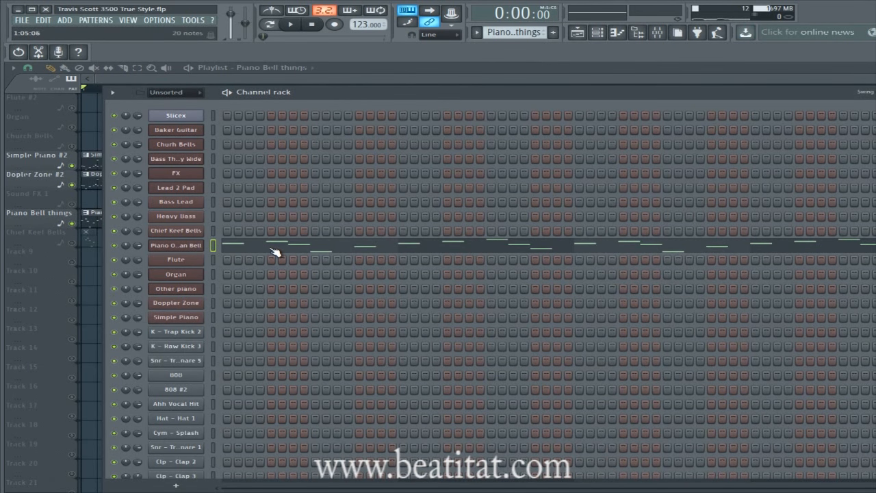
{"action": "left_click", "coordinate": [657, 32]}
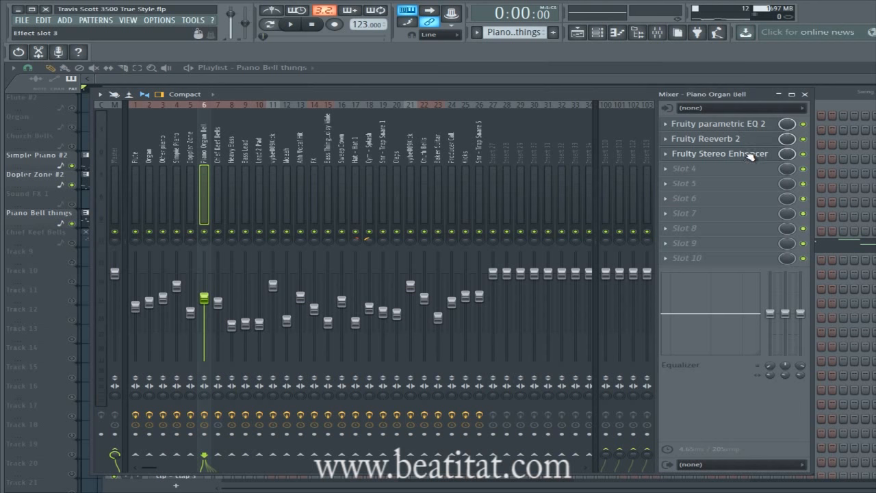
{"action": "left_click", "coordinate": [658, 33]}
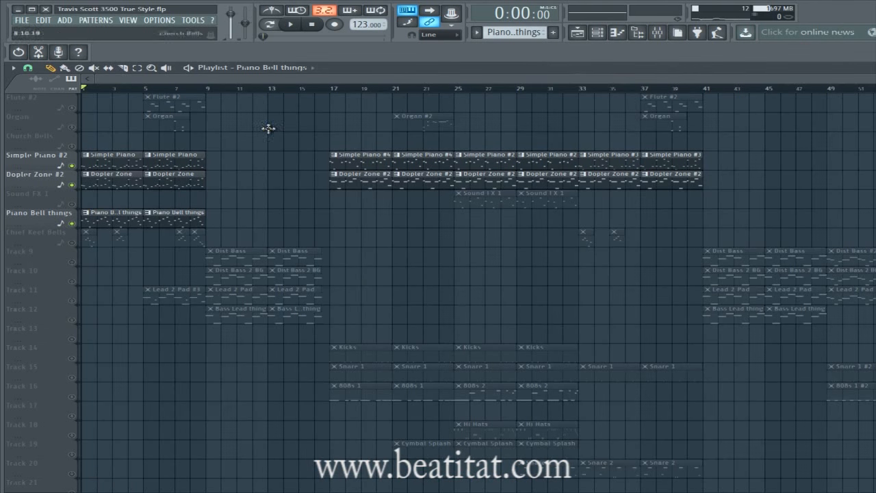
Solo the Chief Keef Bells track and look over where its clips sit in the arrangement.
{"action": "right_click", "coordinate": [72, 243]}
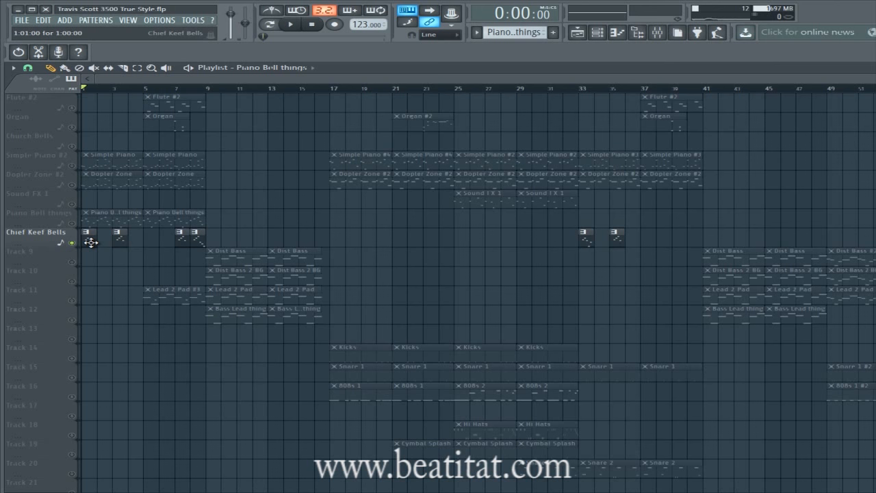
{"action": "scroll", "coordinate": [431, 92], "scroll_direction": "right", "scroll_amount": 8}
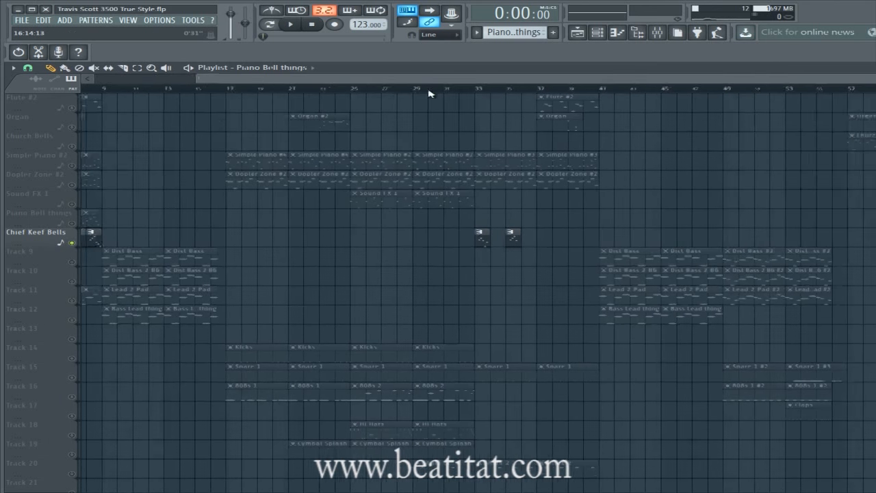
Mark bars 33 to 41 in the playlist to review the Chief Keef Bells clips and the neighbouring arrangement.
{"action": "scroll", "coordinate": [339, 134], "scroll_direction": "down", "scroll_amount": 3}
{"action": "scroll", "coordinate": [369, 162], "scroll_direction": "up", "scroll_amount": 3}
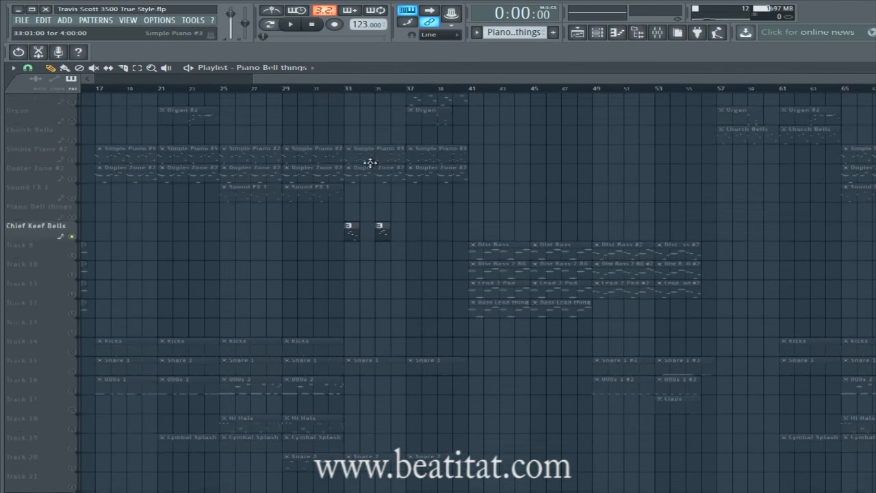
{"action": "left_click_drag", "start_coordinate": [364, 94], "coordinate": [392, 106]}
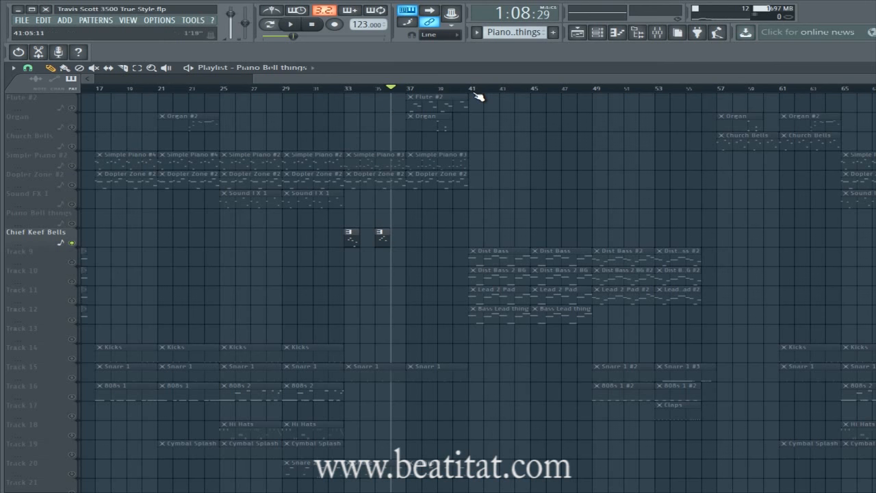
{"action": "left_click", "coordinate": [474, 94]}
{"action": "left_click_drag", "start_coordinate": [349, 94], "coordinate": [479, 94]}
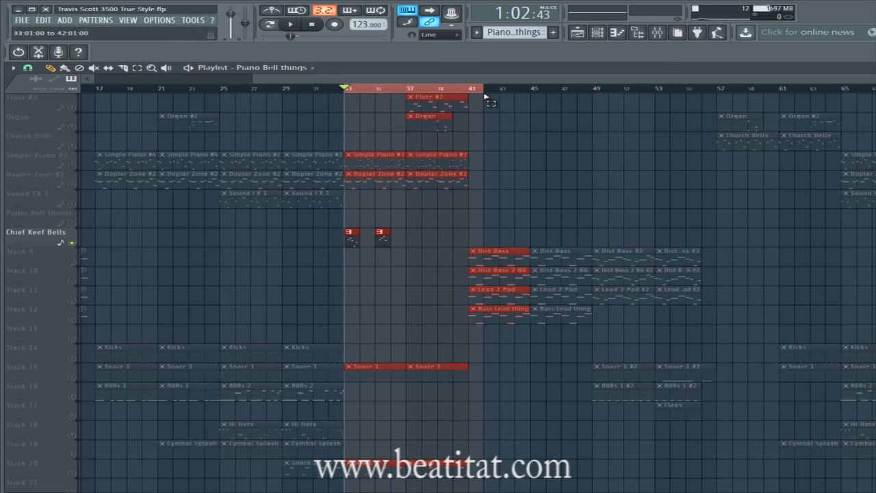
{"action": "scroll", "coordinate": [480, 281], "scroll_direction": "down", "scroll_amount": 2}
{"action": "scroll", "coordinate": [361, 251], "scroll_direction": "up", "scroll_amount": 2}
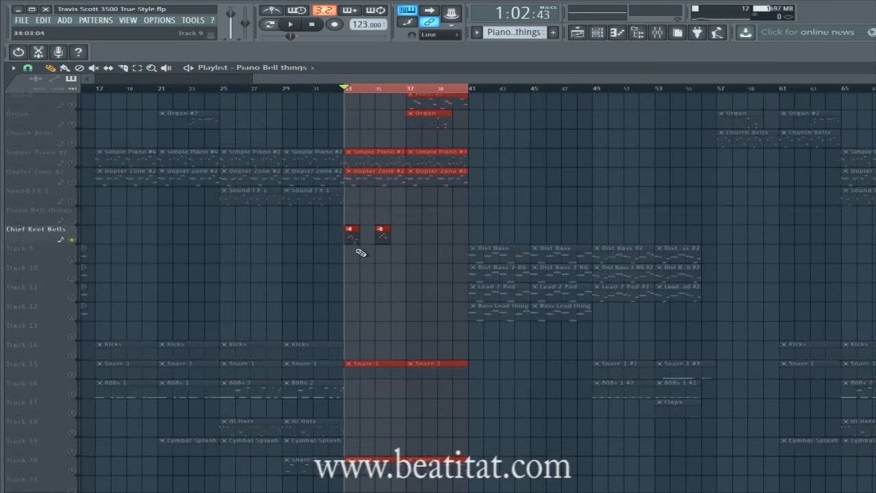
{"action": "right_click", "coordinate": [454, 222]}
{"action": "left_click_drag", "start_coordinate": [442, 79], "coordinate": [336, 78]}
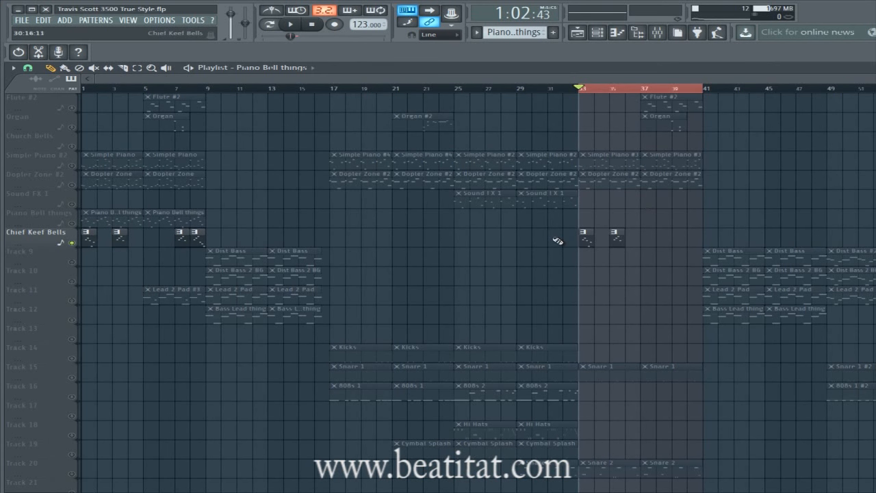
Select the Chief Keef Bells clips at bars 1 and 3, compare them with those at bar 33, and clear the bar selection.
{"action": "left_click_drag", "start_coordinate": [160, 254], "coordinate": [7, 247]}
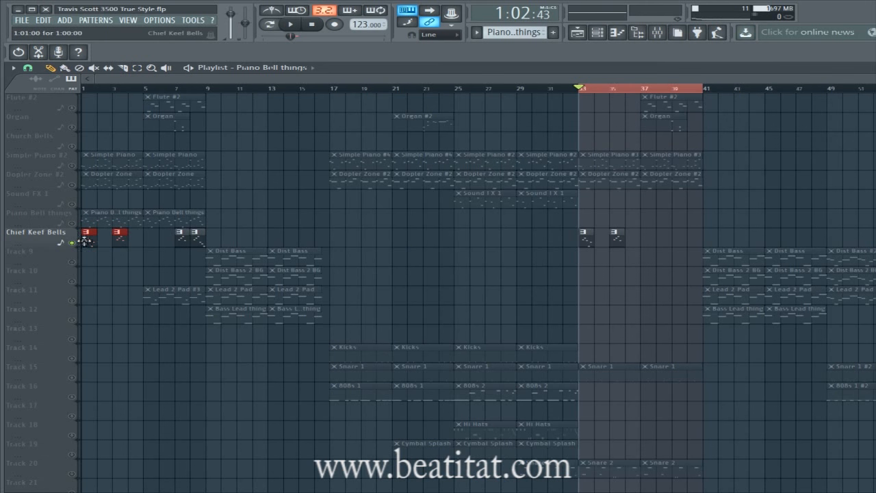
{"action": "left_click_drag", "start_coordinate": [86, 240], "coordinate": [585, 238]}
{"action": "left_click", "coordinate": [587, 264]}
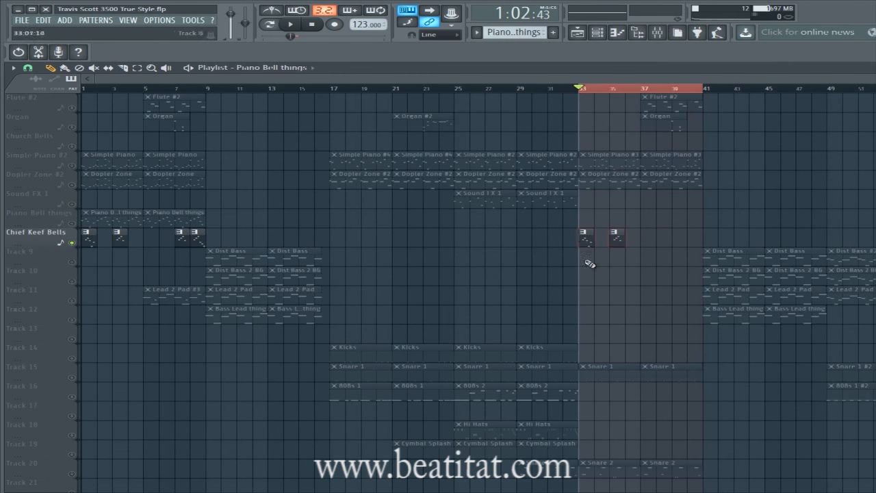
{"action": "left_click", "coordinate": [586, 92]}
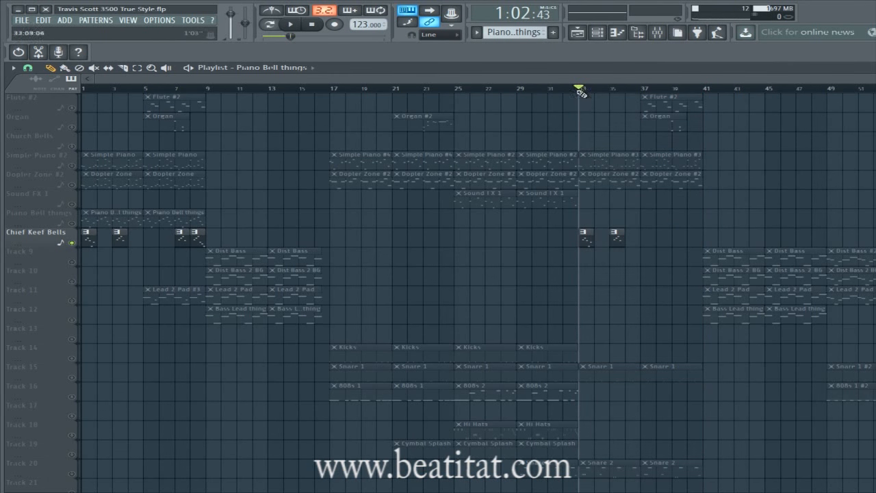
Examine the full Chief Keef Bells pattern in the piano roll and return the playlist's playhead to bar 1.
{"action": "double_click", "coordinate": [86, 236]}
{"action": "scroll", "coordinate": [336, 245], "scroll_direction": "down", "scroll_amount": 2}
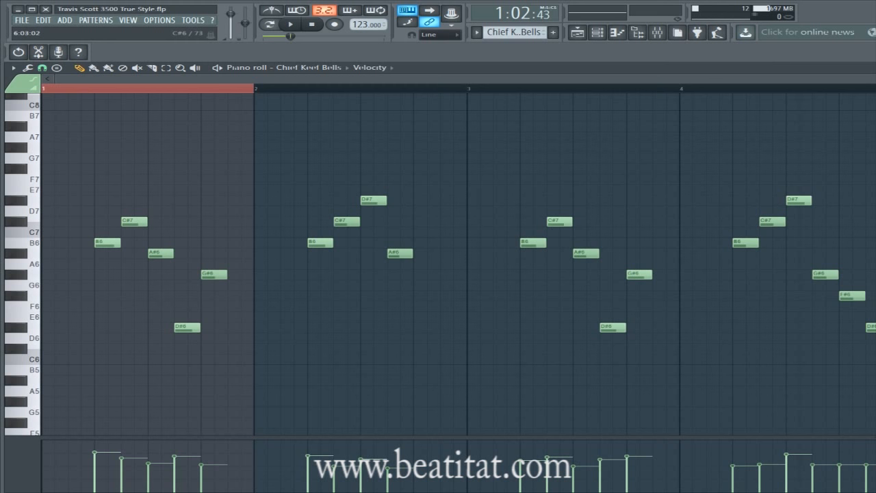
{"action": "key", "text": "Escape"}
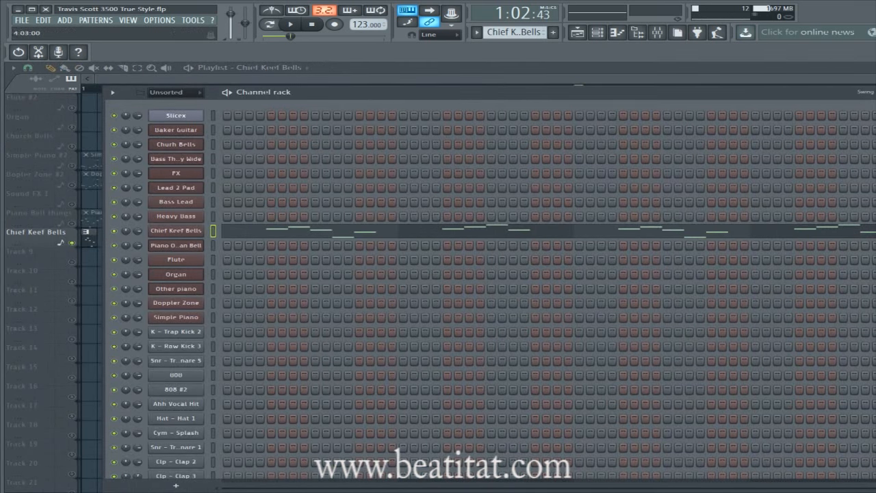
{"action": "key", "text": "F6"}
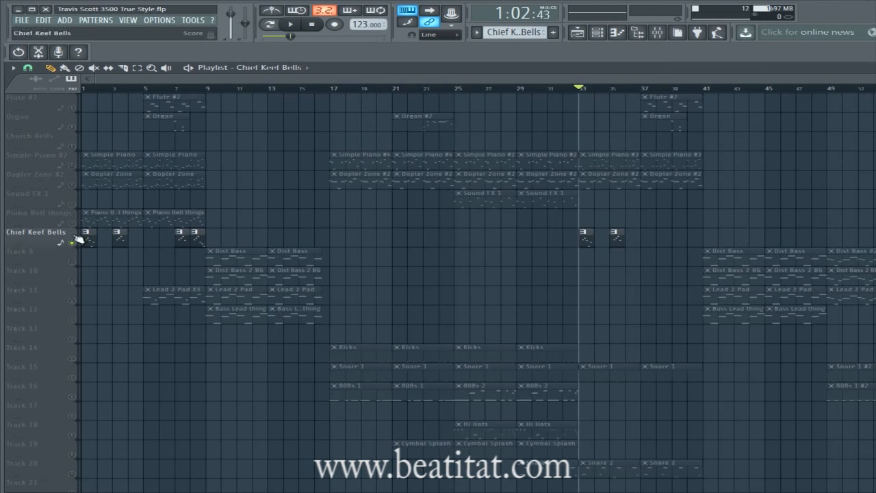
{"action": "left_click", "coordinate": [94, 87]}
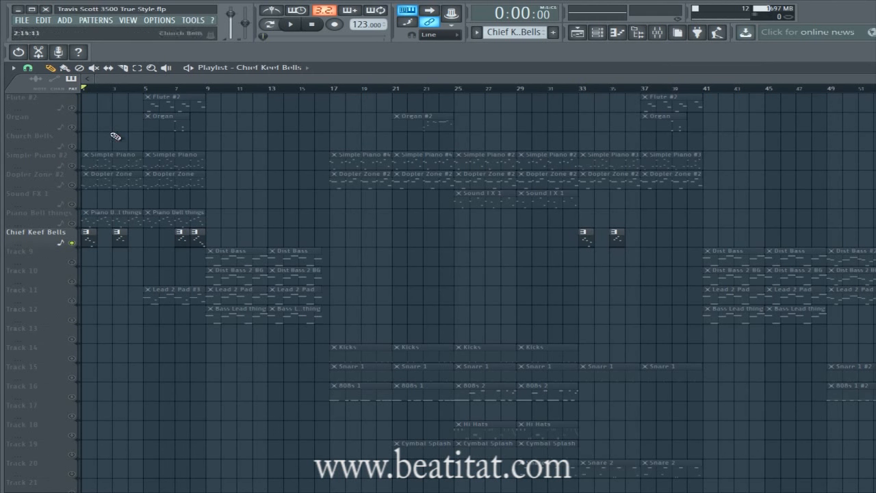
Examine the piano roll notes of the Chief Keef Bells clips at bars 1 and 3.
{"action": "double_click", "coordinate": [92, 241]}
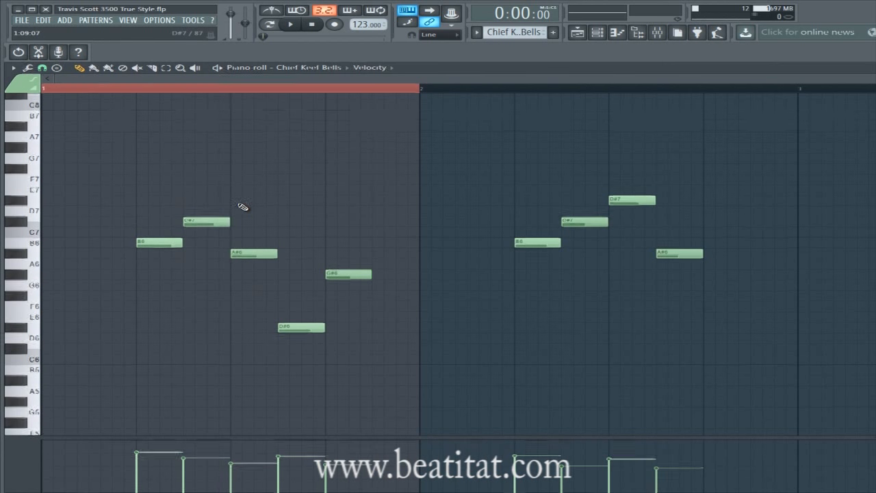
{"action": "key", "text": "F6"}
{"action": "key", "text": "F6"}
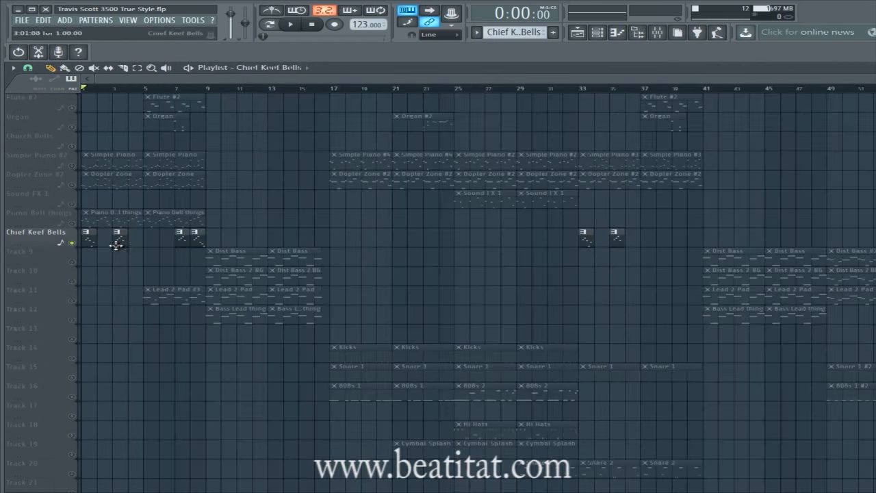
{"action": "double_click", "coordinate": [116, 243]}
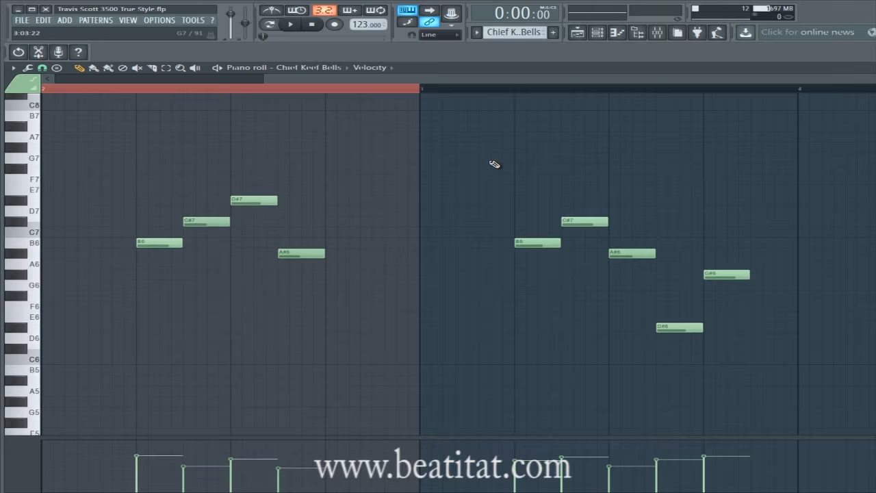
{"action": "key", "text": "F6"}
{"action": "left_click", "coordinate": [352, 81]}
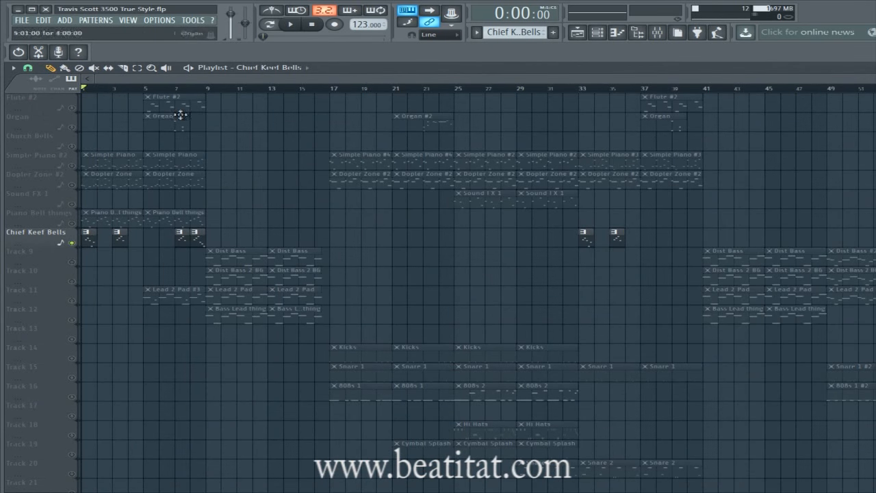
Examine the piano roll notes of the Chief Keef Bells clips at bars 7 and 8.
{"action": "double_click", "coordinate": [182, 237]}
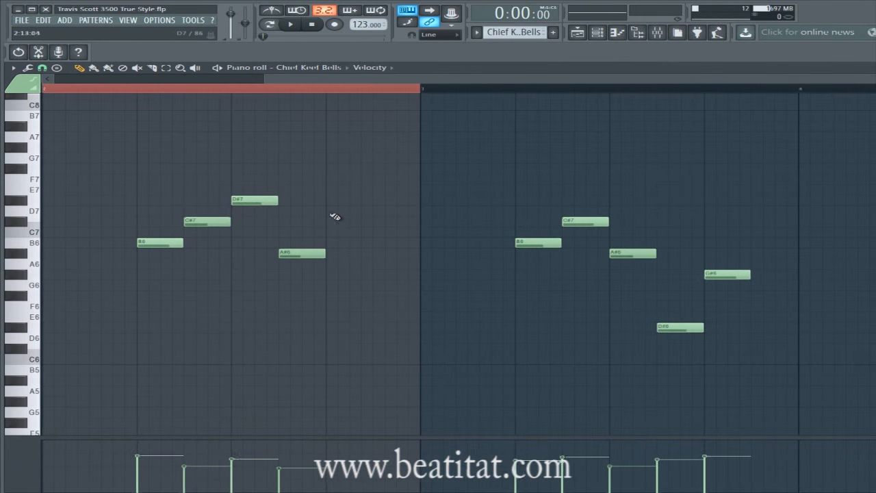
{"action": "key", "text": "F6"}
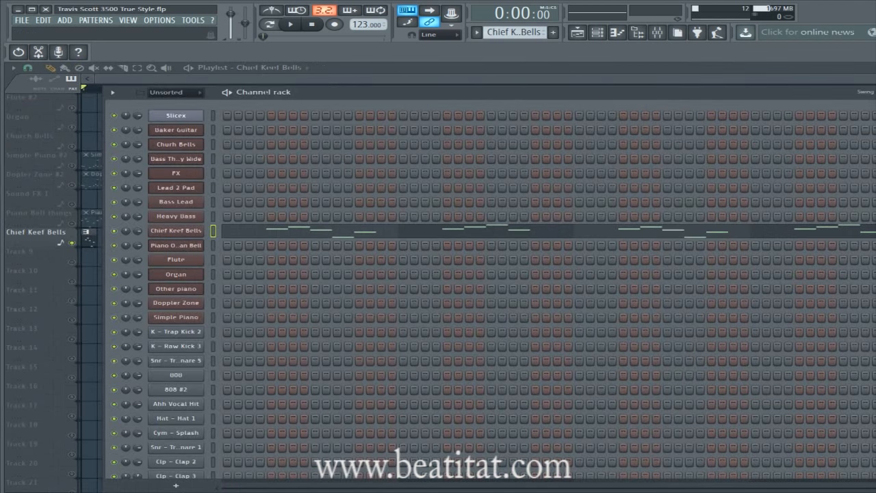
{"action": "left_click", "coordinate": [402, 69]}
{"action": "double_click", "coordinate": [196, 241]}
Play the Chief Keef Bells track in the playlist from the start, skip to bar 7, and stop playback.
{"action": "left_click", "coordinate": [417, 76]}
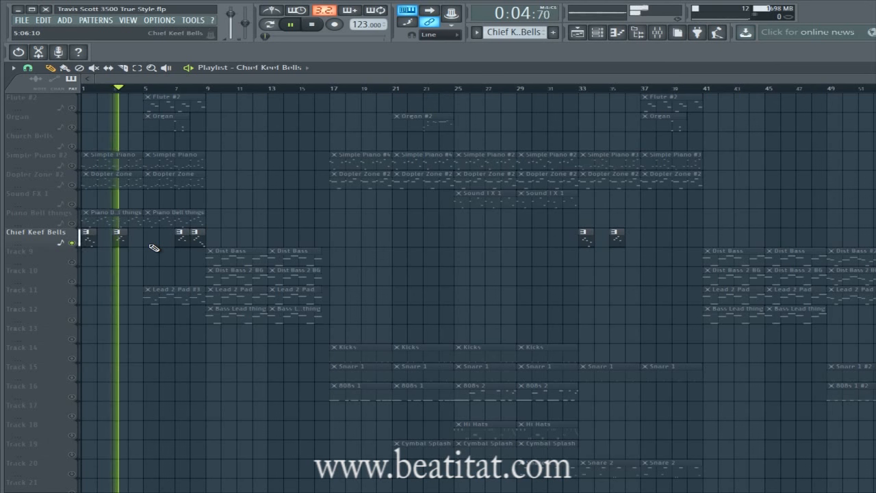
{"action": "left_click", "coordinate": [180, 89]}
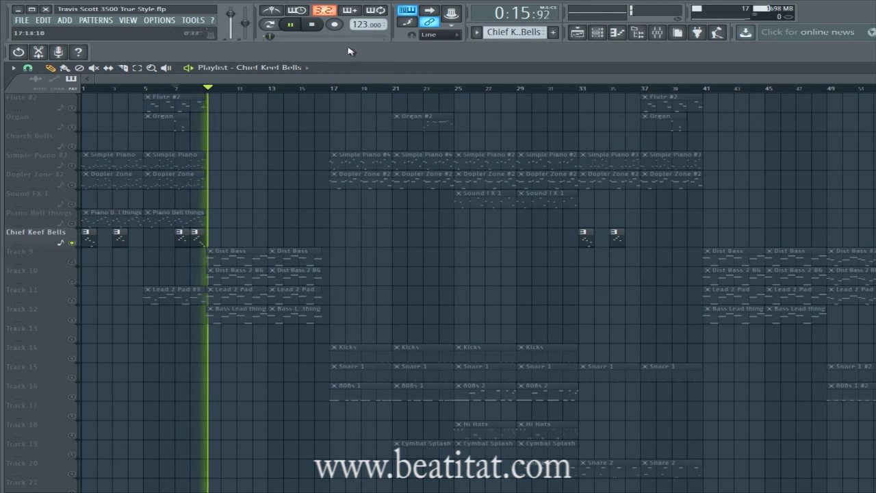
{"action": "left_click", "coordinate": [323, 28]}
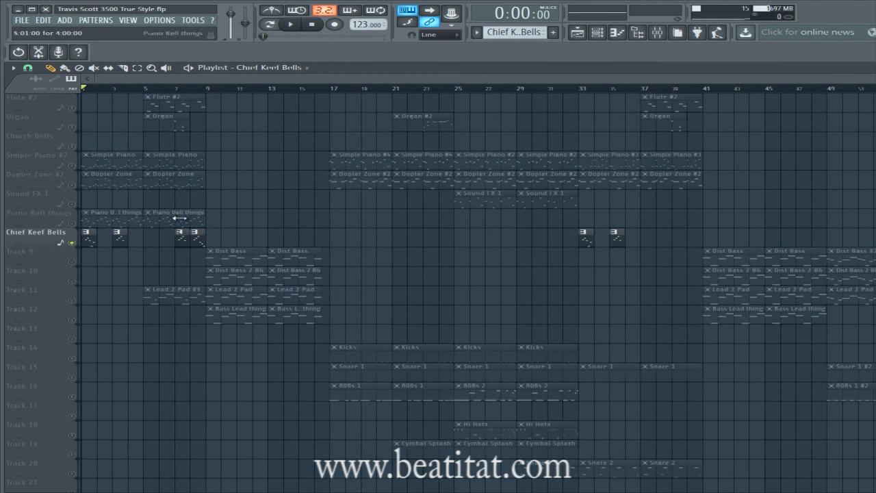
Reopen the first Chief Keef Bells clip in the piano roll to review its notes, and return to the playlist.
{"action": "double_click", "coordinate": [86, 241]}
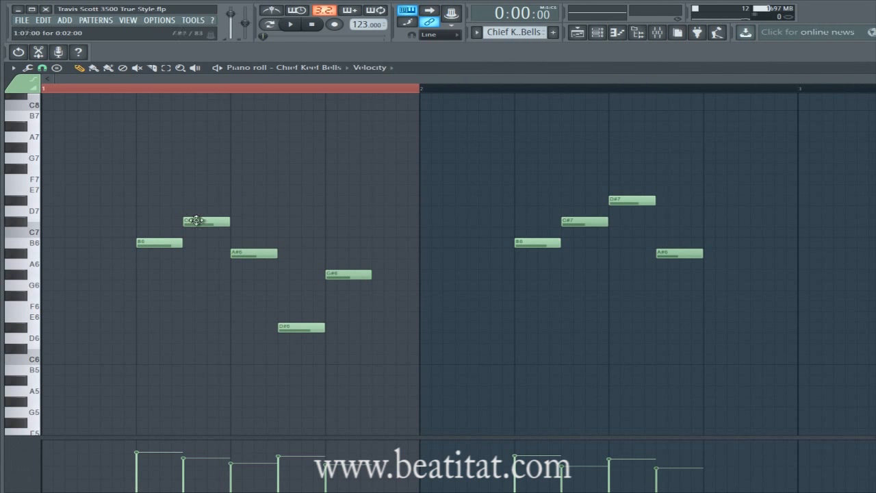
{"action": "key", "text": "Escape"}
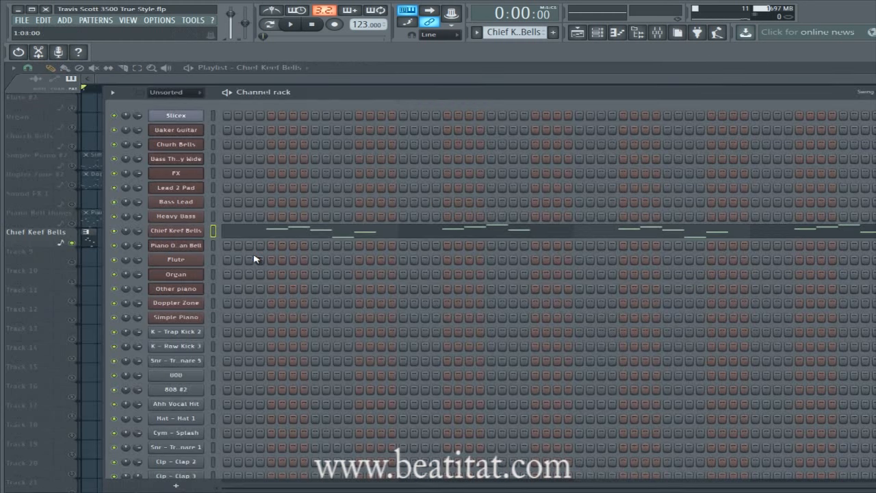
{"action": "left_click", "coordinate": [125, 77]}
Unmute Piano Bell things, Dopler Zone #2 and Simple Piano #2, and audition them together with Chief Keef Bells.
{"action": "left_click", "coordinate": [73, 224]}
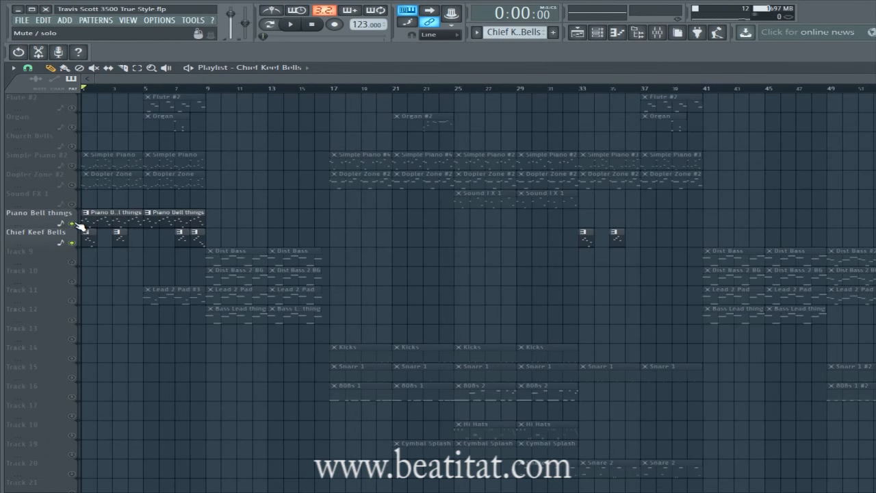
{"action": "left_click", "coordinate": [73, 185]}
{"action": "left_click", "coordinate": [73, 166]}
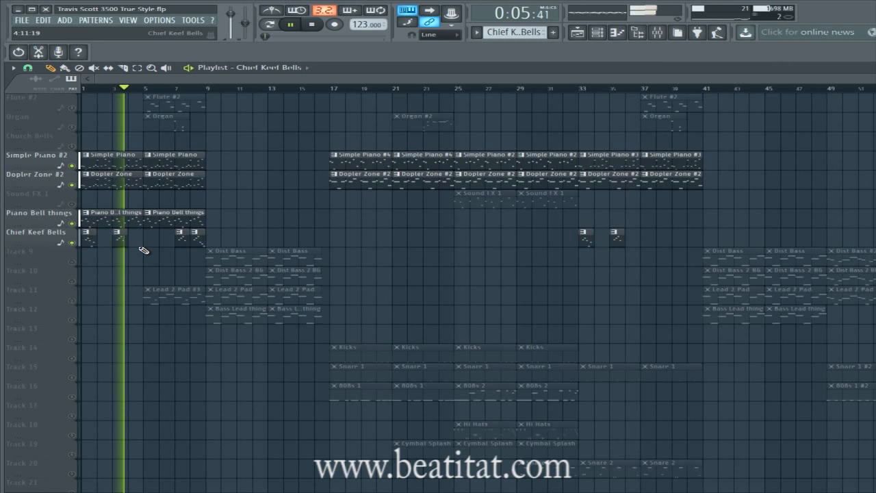
{"action": "left_click", "coordinate": [313, 26]}
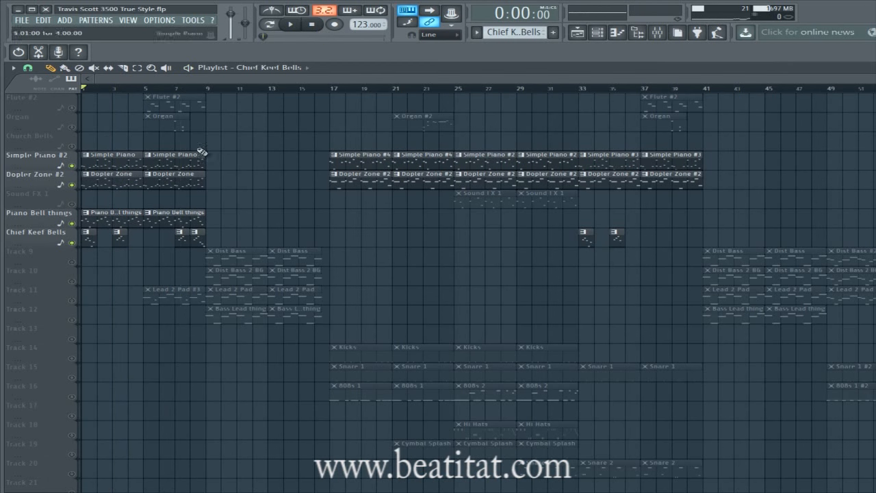
Audition Chief Keef Bells with only Piano Bell things alongside, and mute Piano Bell things.
{"action": "right_click", "coordinate": [72, 224]}
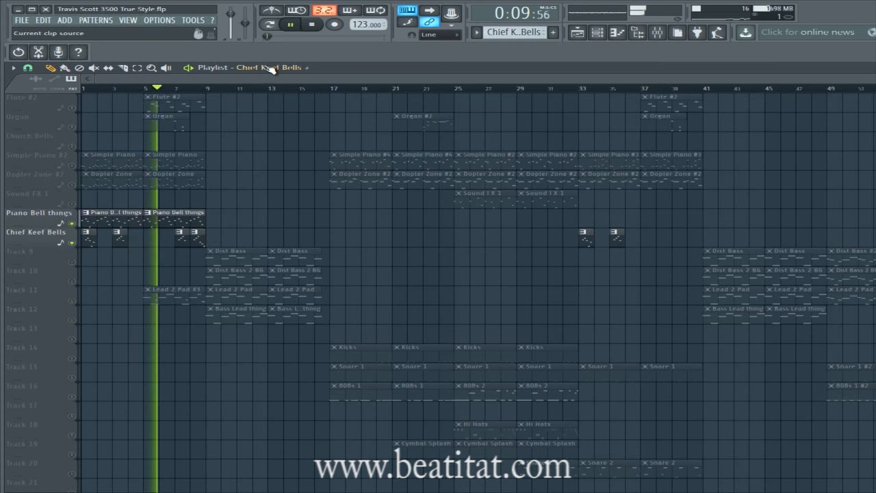
{"action": "key", "text": "space"}
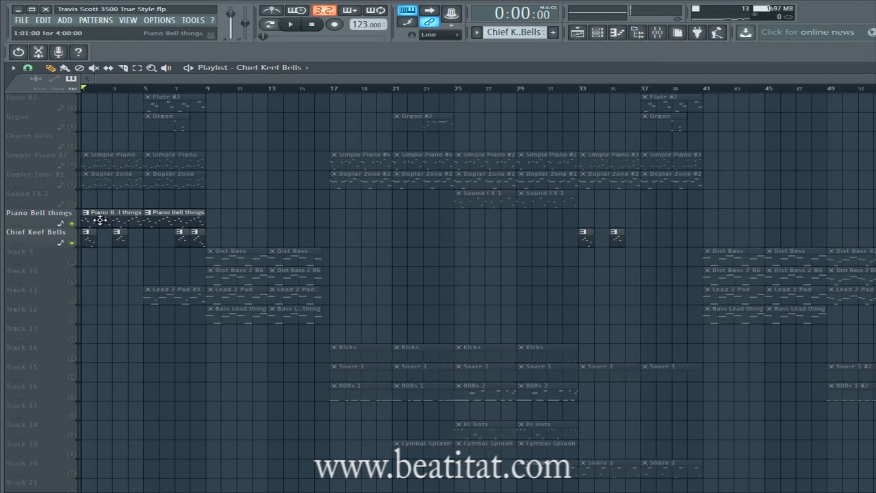
{"action": "left_click", "coordinate": [72, 222]}
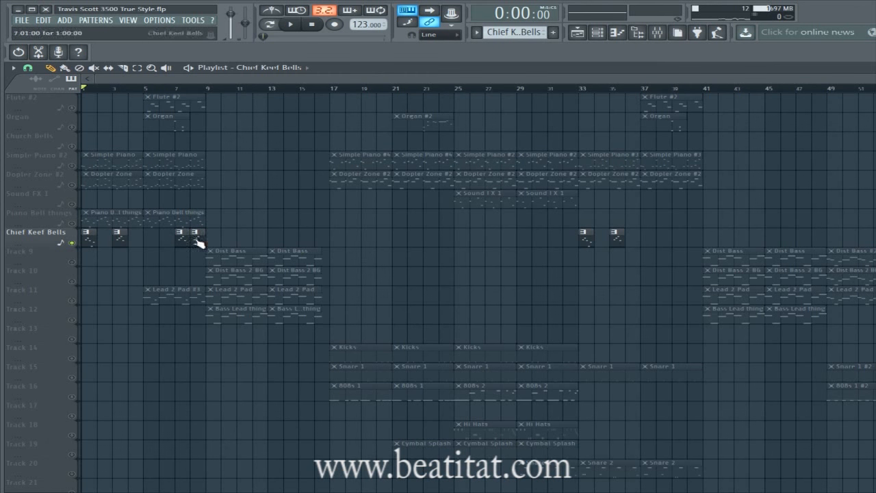
Audition Chief Keef Bells with Simple Piano #2, switch to Piano Bell things, and leave only Chief Keef Bells unmuted.
{"action": "left_click", "coordinate": [72, 165]}
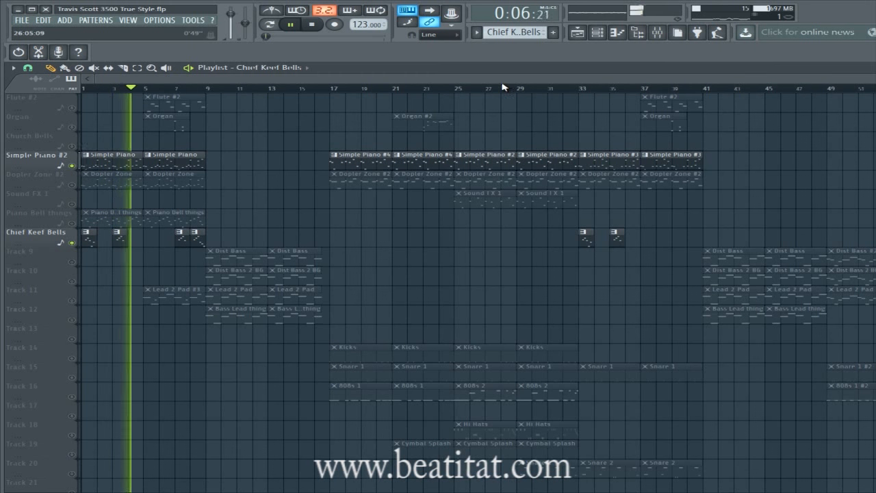
{"action": "left_click", "coordinate": [72, 166]}
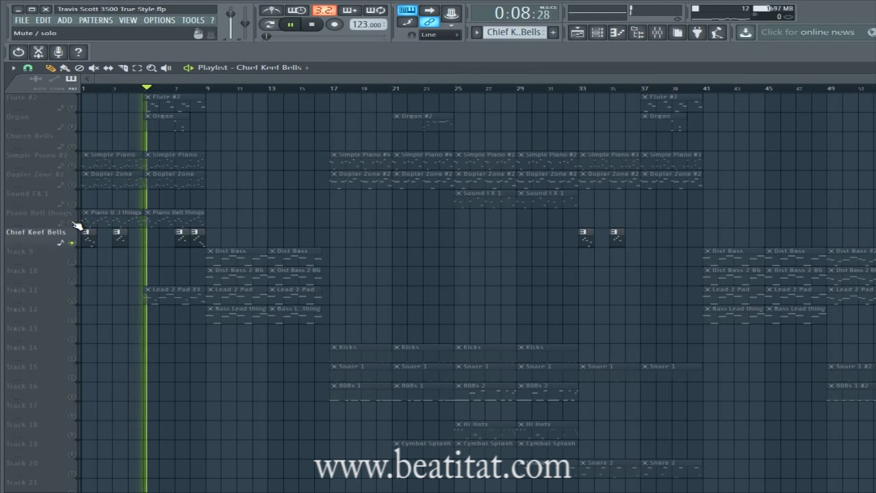
{"action": "left_click", "coordinate": [74, 223]}
{"action": "left_click", "coordinate": [312, 24]}
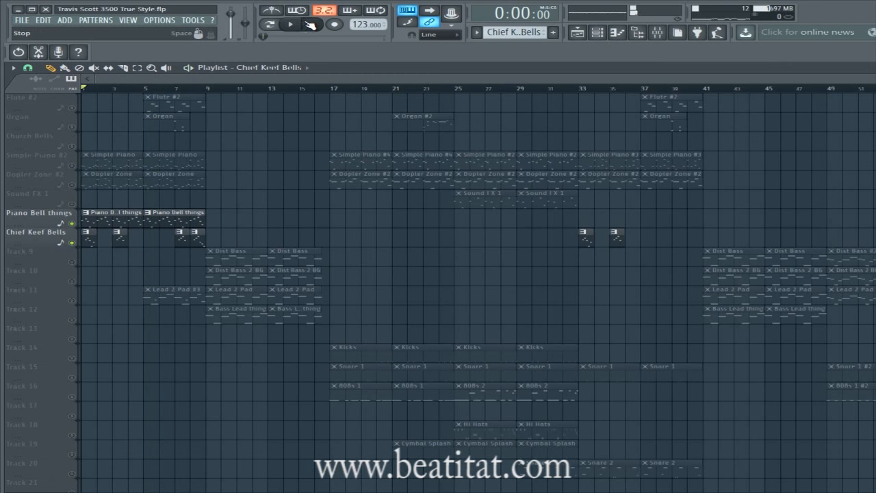
{"action": "left_click", "coordinate": [74, 223]}
{"action": "key", "text": "space"}
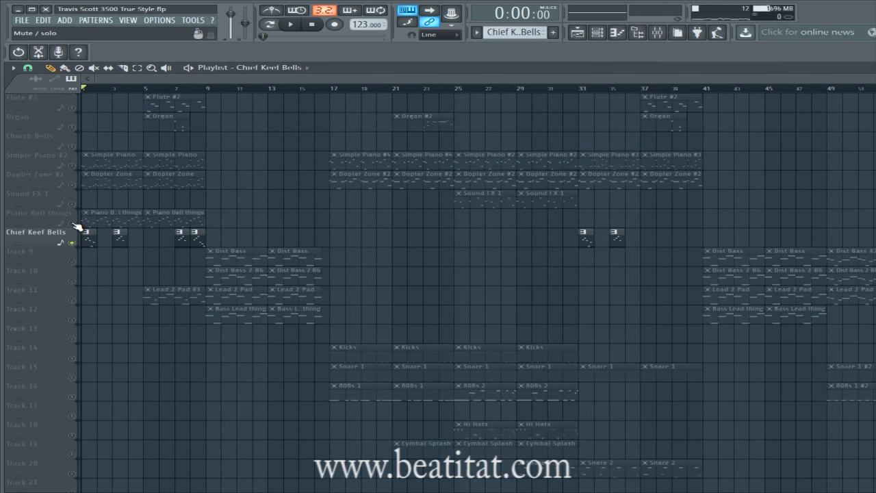
Open the Chief Keef Bells channel's Nexus instrument to check its preset, and close the plugin.
{"action": "left_click", "coordinate": [602, 32]}
{"action": "left_click", "coordinate": [197, 235]}
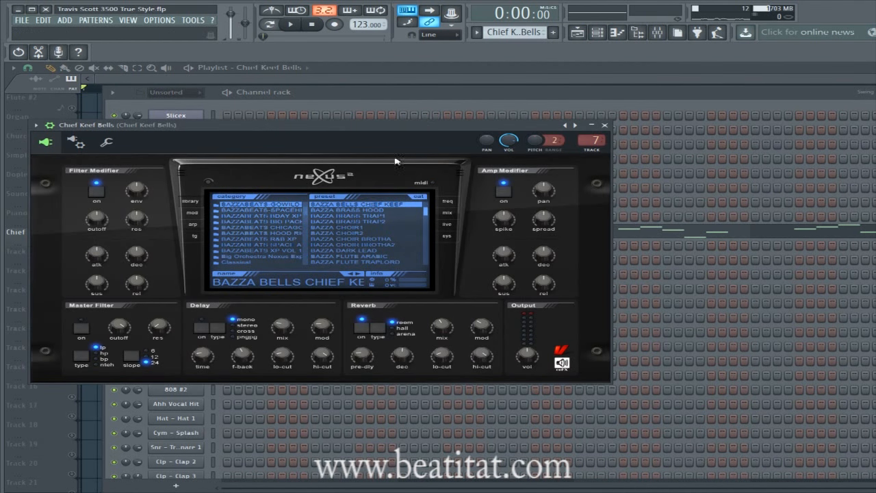
{"action": "left_click", "coordinate": [605, 126]}
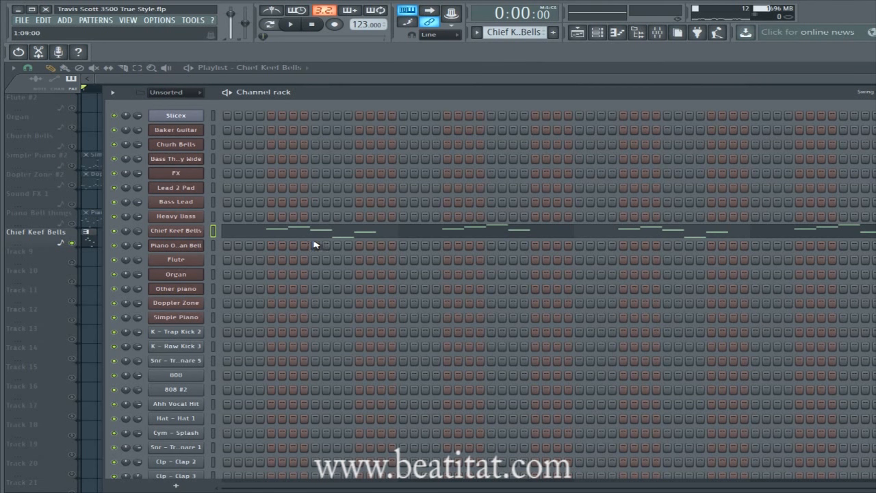
Close the channel rack and review where the Chief Keef Bells clips recur across the whole arrangement.
{"action": "left_click", "coordinate": [244, 80]}
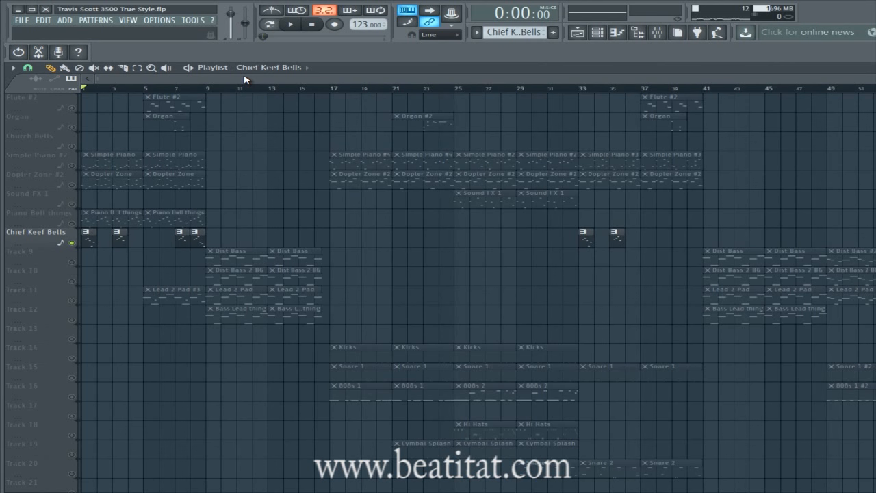
{"action": "left_click", "coordinate": [313, 25]}
{"action": "left_click_drag", "start_coordinate": [322, 78], "coordinate": [875, 92]}
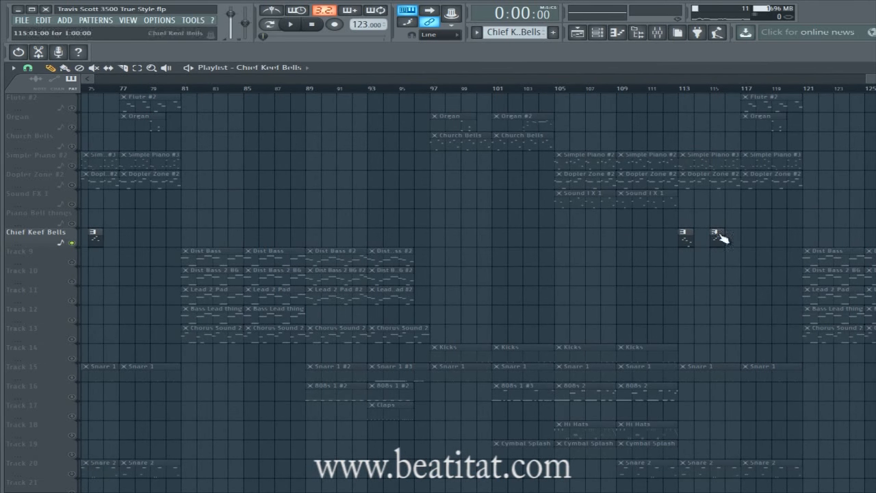
{"action": "scroll", "coordinate": [767, 137], "scroll_direction": "up", "scroll_amount": 5}
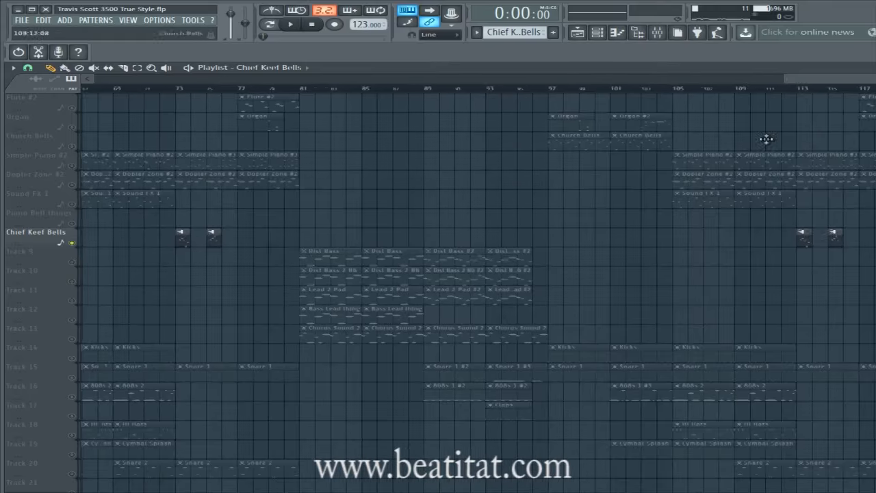
{"action": "left_click_drag", "start_coordinate": [821, 79], "coordinate": [89, 117]}
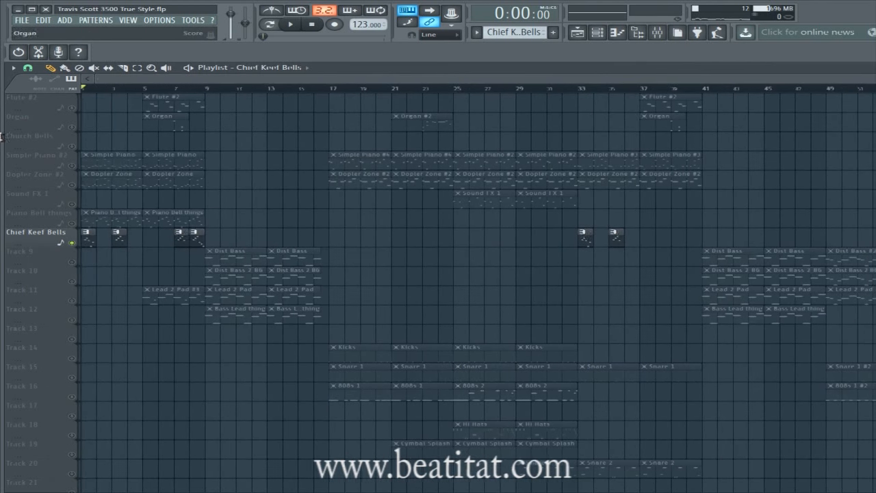
Unmute Piano Bell things, Sound FX 1, Dopler Zone #2, Simple Piano #2, Church Bells, Organ and Flute #2 alongside Chief Keef Bells.
{"action": "left_click", "coordinate": [72, 224]}
{"action": "left_click", "coordinate": [73, 205]}
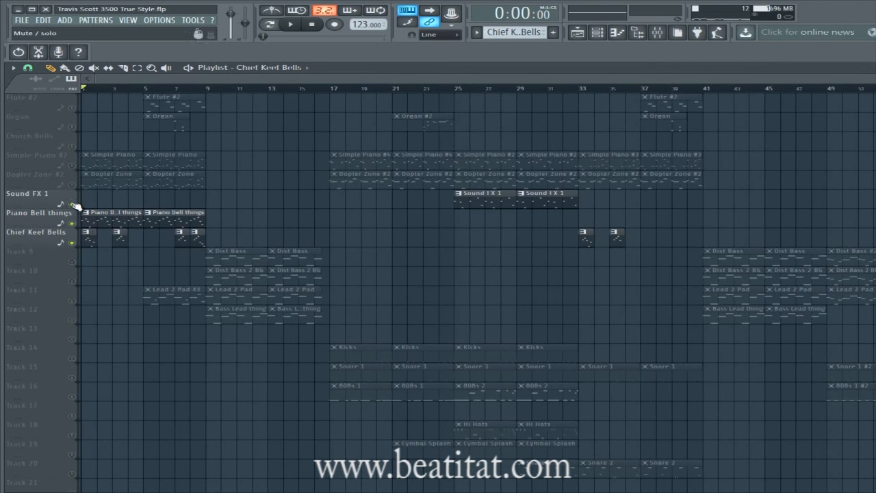
{"action": "left_click", "coordinate": [73, 185]}
{"action": "left_click", "coordinate": [73, 165]}
{"action": "left_click", "coordinate": [72, 128]}
{"action": "left_click", "coordinate": [72, 108]}
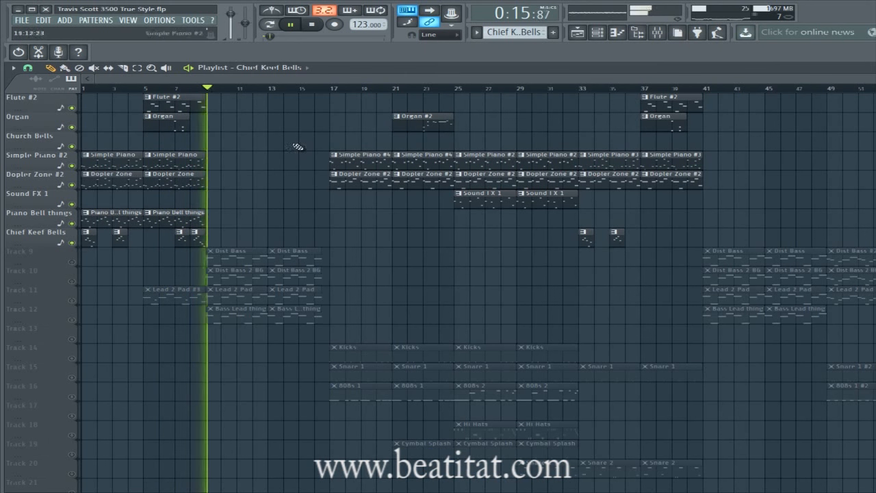
Audition the combined melody tracks from bars 17, 21 and 33, and stop playback.
{"action": "left_click", "coordinate": [334, 88]}
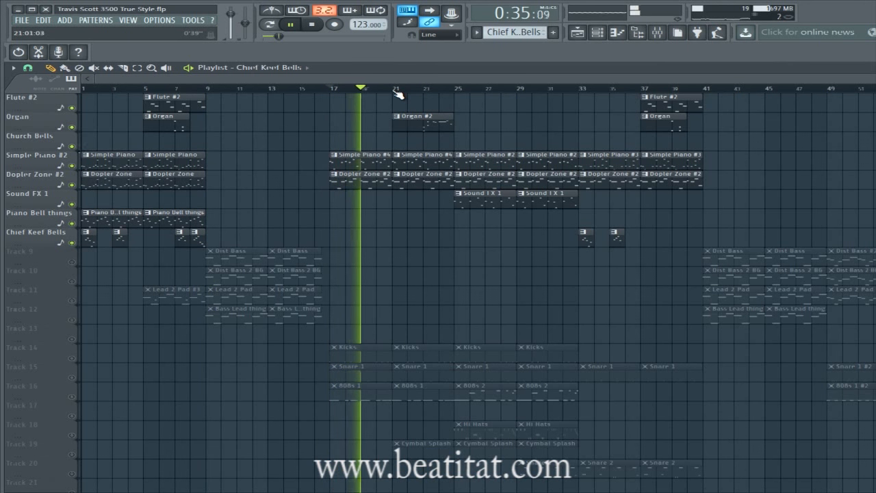
{"action": "left_click", "coordinate": [396, 89]}
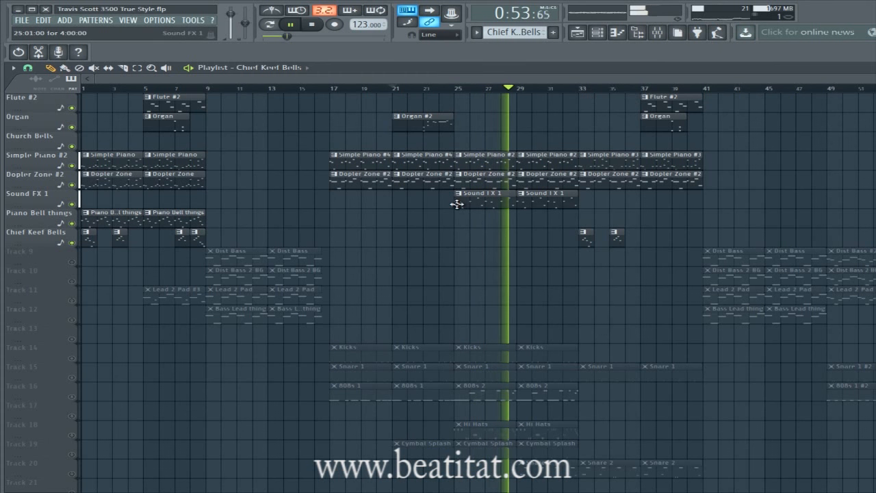
{"action": "left_click", "coordinate": [584, 89]}
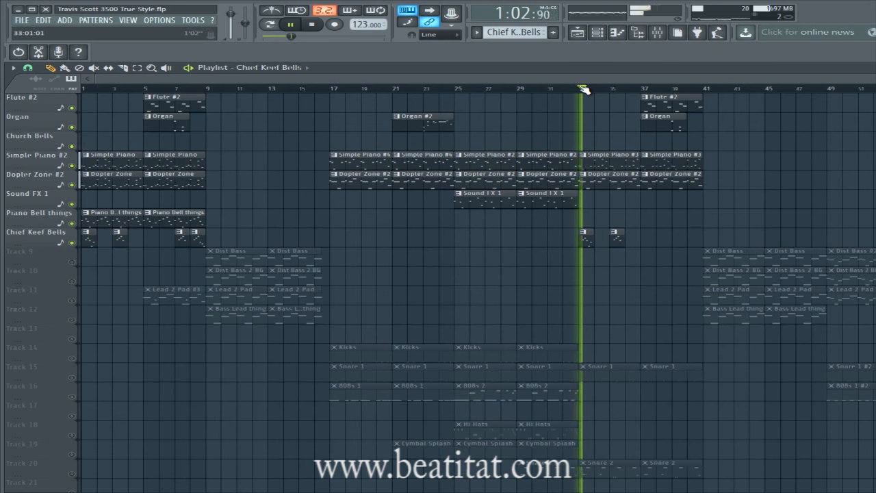
{"action": "scroll", "coordinate": [592, 370], "scroll_direction": "down", "scroll_amount": 2}
{"action": "scroll", "coordinate": [609, 343], "scroll_direction": "up", "scroll_amount": 2}
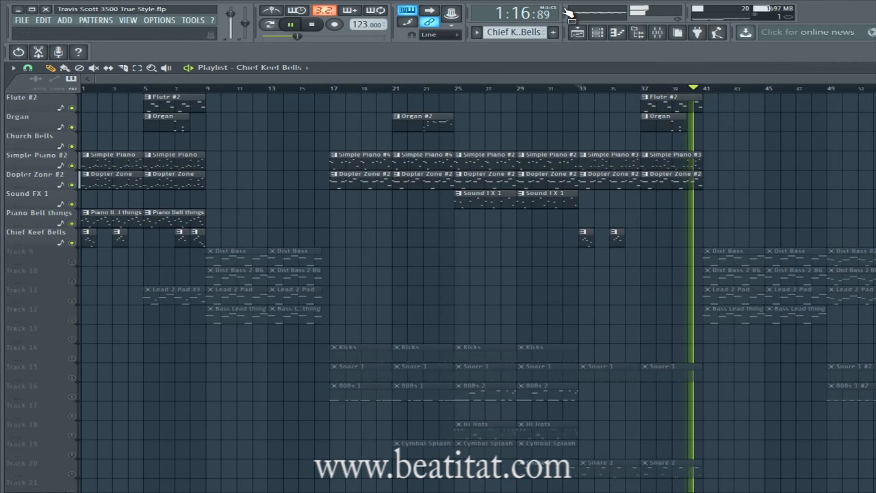
{"action": "left_click", "coordinate": [313, 26]}
Audition the Organ and Church Bells section from bar 57 into the following piano section, and stop playback.
{"action": "left_click_drag", "start_coordinate": [311, 80], "coordinate": [698, 87]}
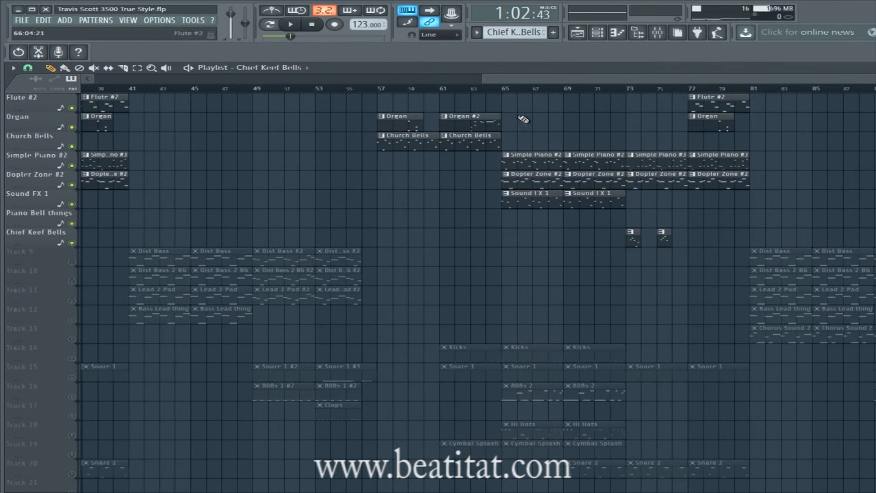
{"action": "left_click", "coordinate": [384, 90]}
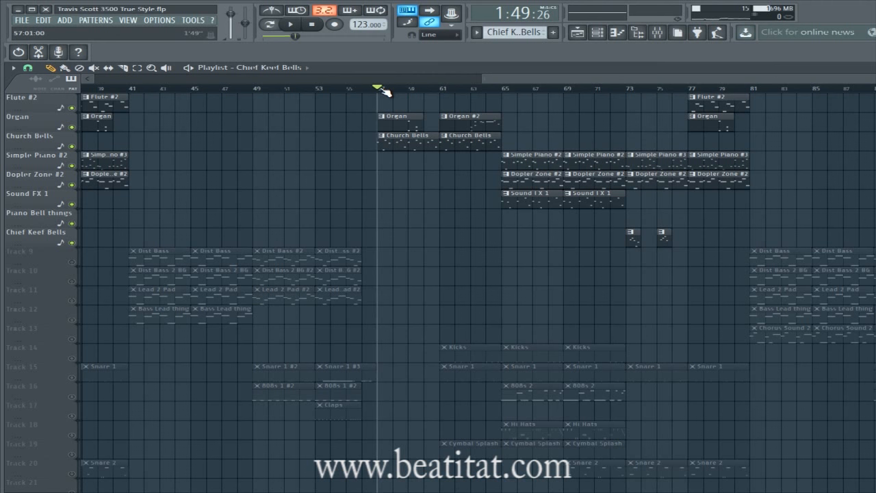
{"action": "mouse_move", "coordinate": [384, 90]}
{"action": "left_mouse_down"}
{"action": "mouse_move", "coordinate": [442, 89]}
{"action": "mouse_move", "coordinate": [396, 98]}
{"action": "left_mouse_up"}
{"action": "left_click", "coordinate": [290, 25]}
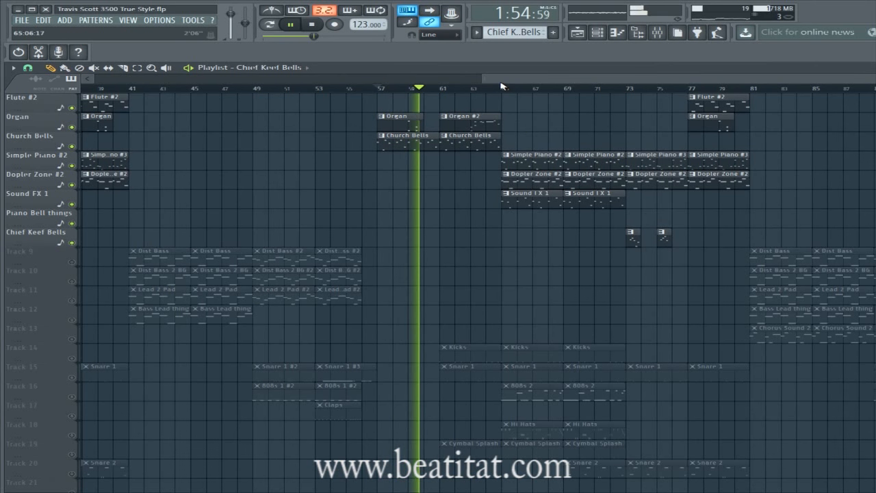
{"action": "left_click_drag", "start_coordinate": [485, 79], "coordinate": [471, 78]}
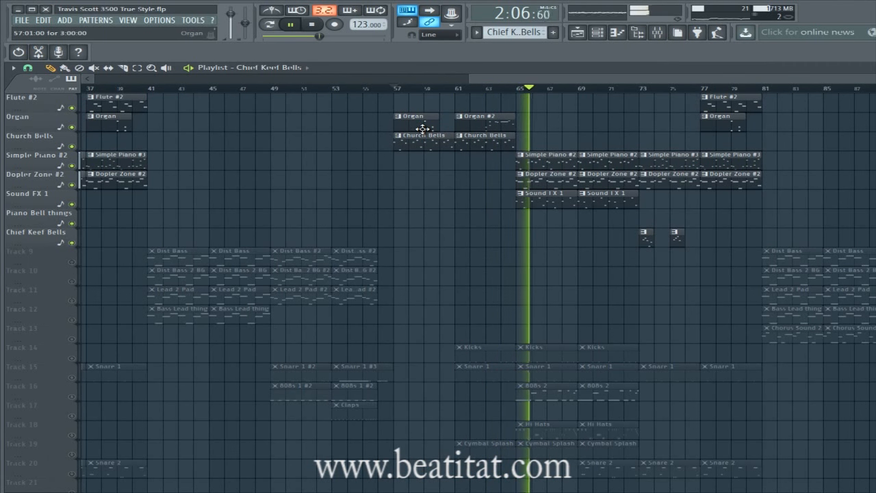
{"action": "left_click", "coordinate": [314, 26]}
{"action": "left_click", "coordinate": [314, 26]}
Look over the placement of all melody clips from the start to the end of the arrangement.
{"action": "left_click_drag", "start_coordinate": [473, 80], "coordinate": [46, 116]}
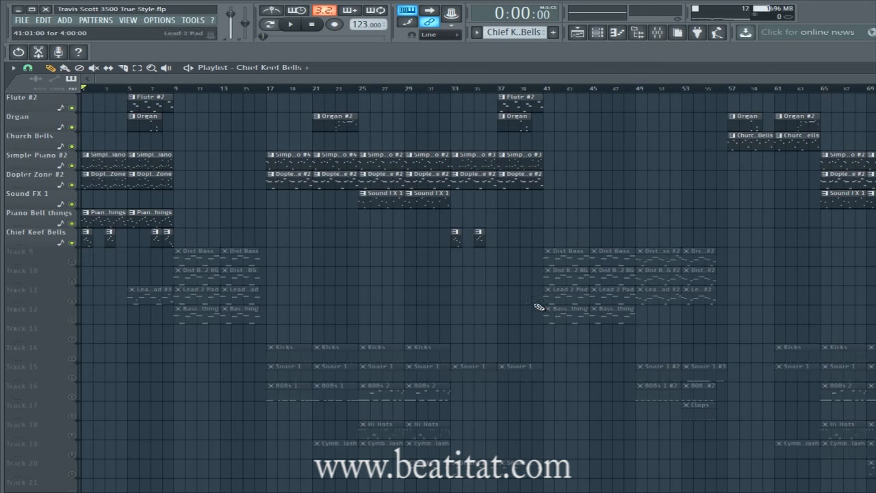
{"action": "scroll", "coordinate": [480, 91], "scroll_direction": "right", "scroll_amount": 8}
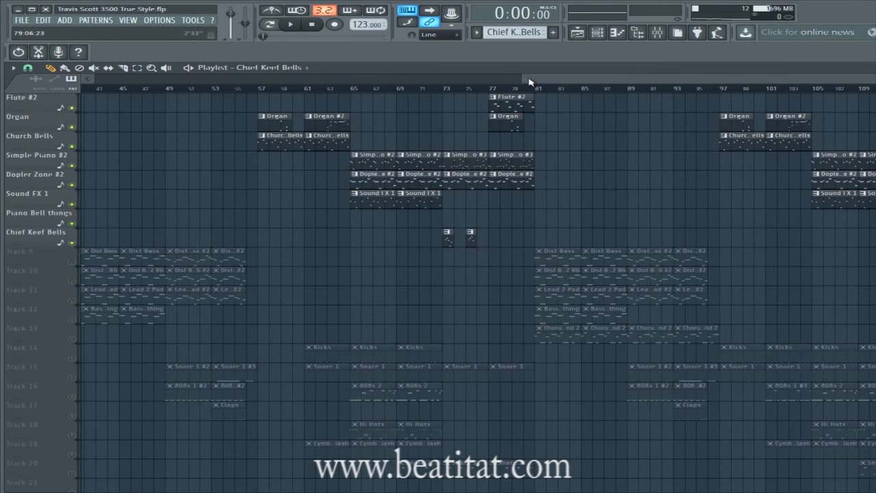
{"action": "scroll", "coordinate": [527, 82], "scroll_direction": "right", "scroll_amount": 6}
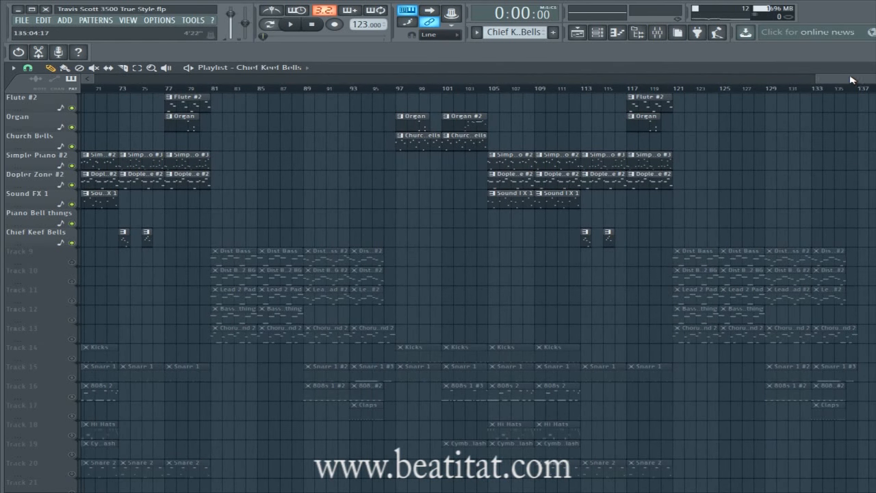
{"action": "left_click_drag", "start_coordinate": [849, 81], "coordinate": [146, 83]}
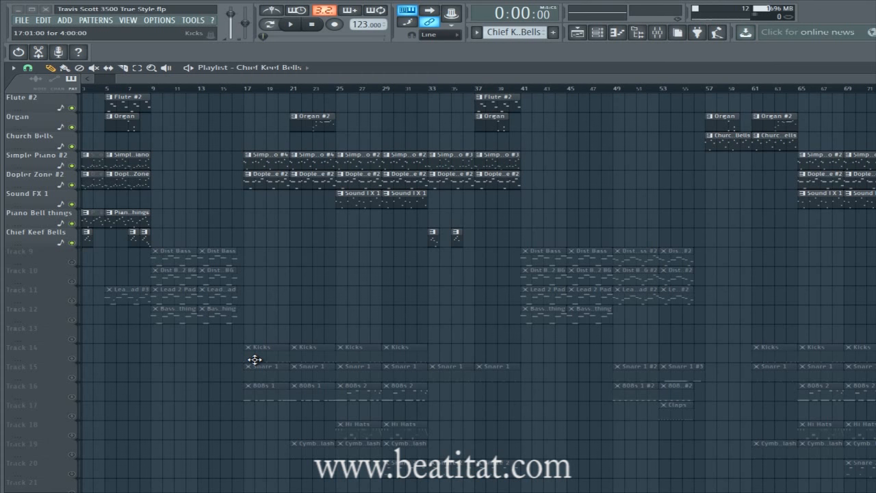
Trace the Dist Bass section by moving the playhead from bar 9 to bar 17.
{"action": "left_click", "coordinate": [151, 89]}
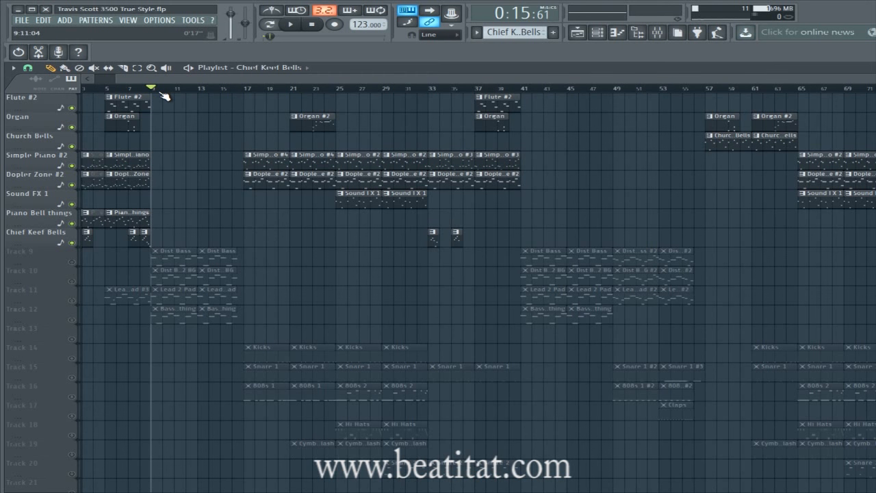
{"action": "left_click_drag", "start_coordinate": [171, 79], "coordinate": [82, 88]}
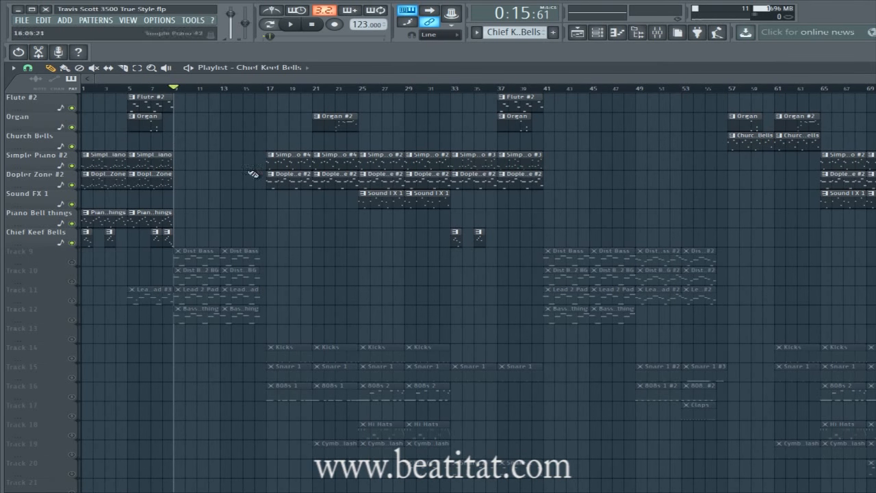
{"action": "mouse_move", "coordinate": [173, 92]}
{"action": "left_mouse_down"}
{"action": "mouse_move", "coordinate": [254, 90]}
{"action": "mouse_move", "coordinate": [268, 102]}
{"action": "mouse_move", "coordinate": [171, 102]}
{"action": "mouse_move", "coordinate": [269, 106]}
{"action": "mouse_move", "coordinate": [176, 107]}
{"action": "mouse_move", "coordinate": [280, 102]}
{"action": "mouse_move", "coordinate": [274, 107]}
{"action": "left_mouse_up"}
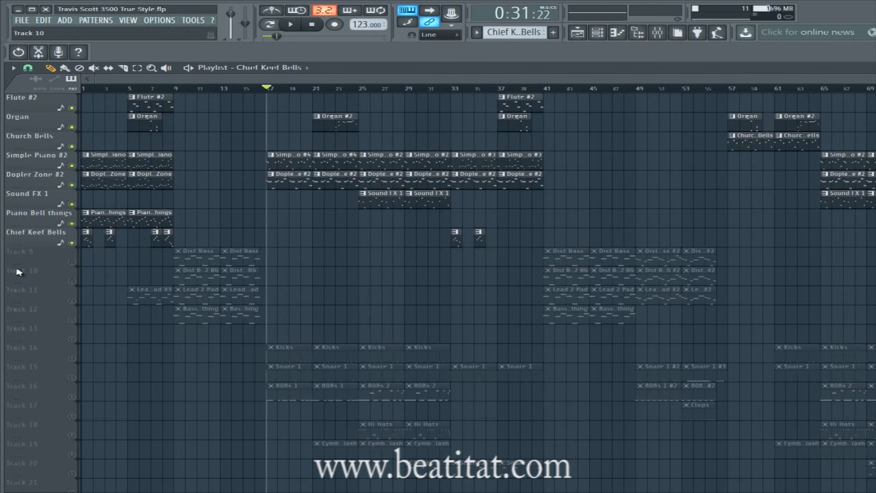
Solo Track 9 and unmute Tracks 10, 11 and 12 with it.
{"action": "right_click", "coordinate": [72, 263]}
{"action": "left_click", "coordinate": [72, 282]}
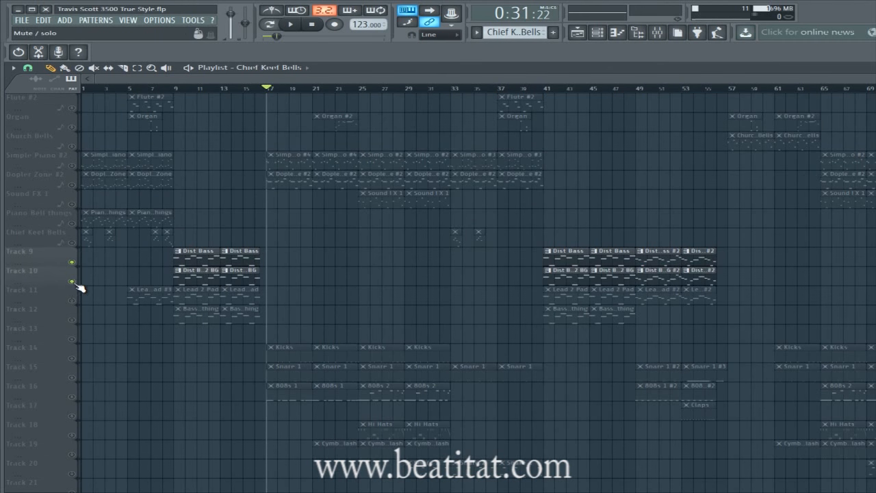
{"action": "left_click", "coordinate": [71, 300]}
{"action": "left_click", "coordinate": [72, 320]}
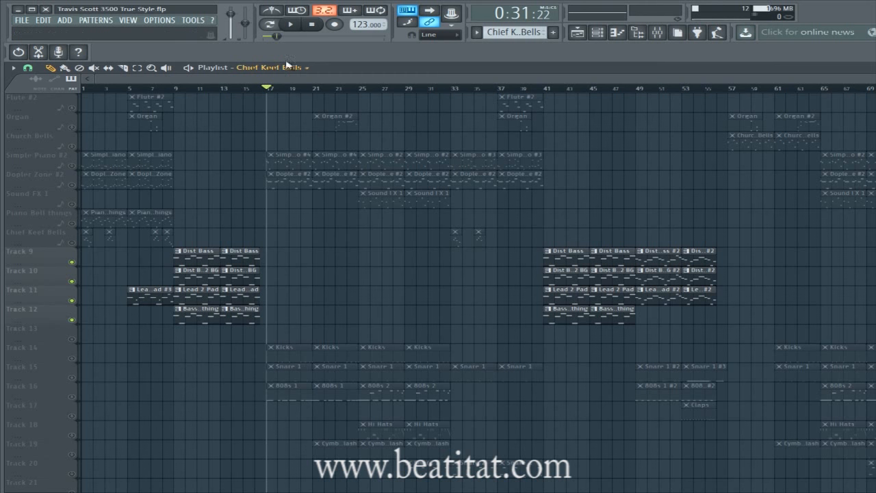
Trace the second bass and lead section from bar 41 to bar 57, and return the playhead to bar 9.
{"action": "mouse_move", "coordinate": [279, 87]}
{"action": "left_mouse_down"}
{"action": "mouse_move", "coordinate": [563, 117]}
{"action": "mouse_move", "coordinate": [545, 116]}
{"action": "left_mouse_up"}
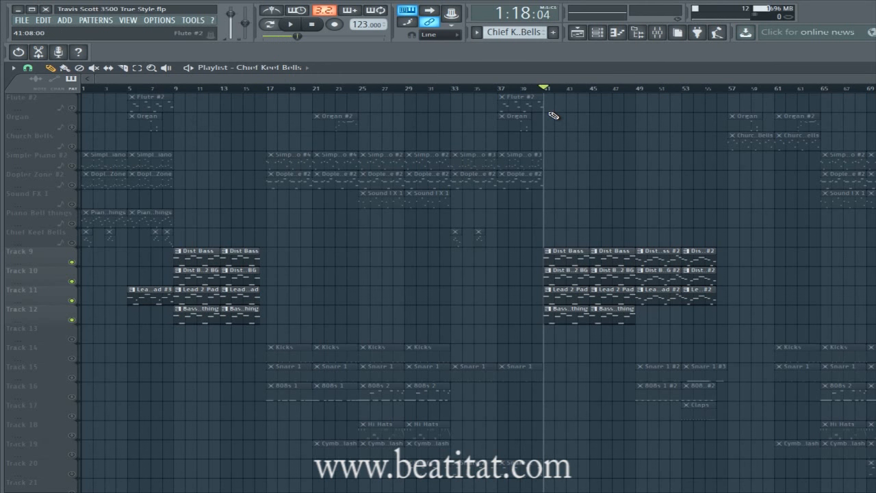
{"action": "left_click_drag", "start_coordinate": [547, 93], "coordinate": [733, 102]}
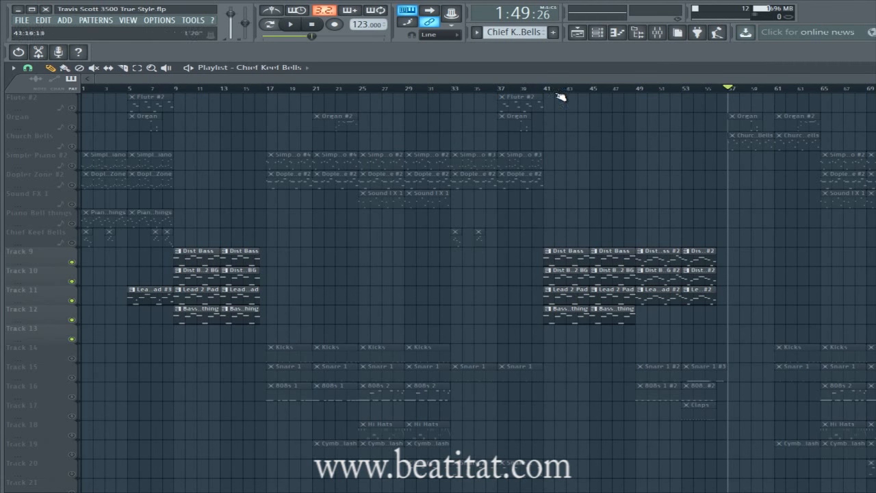
{"action": "left_click", "coordinate": [180, 90]}
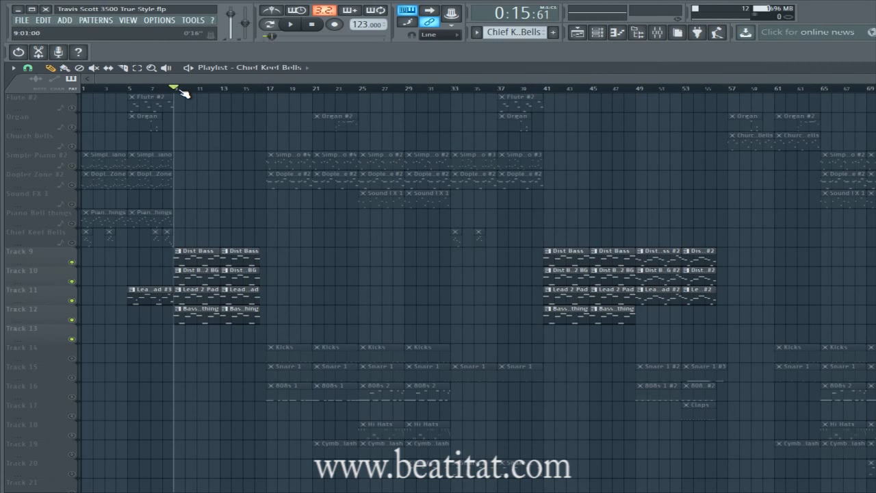
Solo Track 9 on its own, and auto-name Tracks 9 through 13 from their clips.
{"action": "right_click", "coordinate": [73, 263]}
{"action": "left_click", "coordinate": [63, 261]}
{"action": "right_click", "coordinate": [41, 270]}
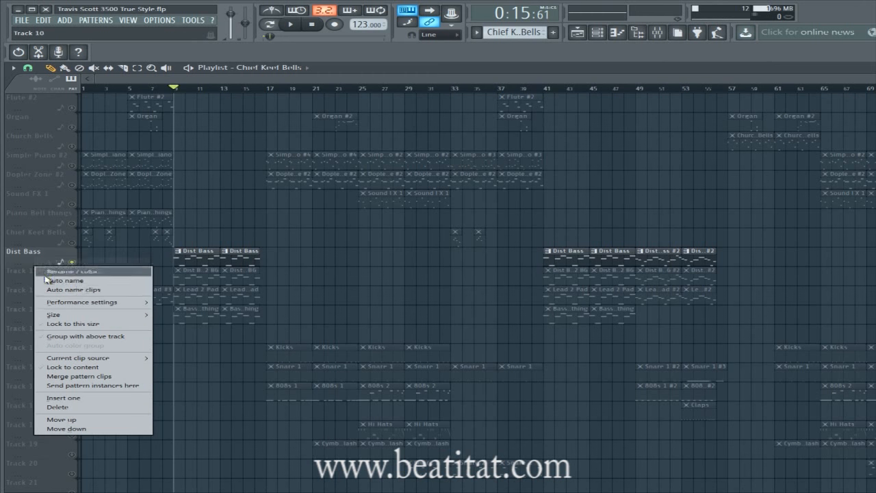
{"action": "left_click", "coordinate": [61, 280]}
{"action": "right_click", "coordinate": [37, 296]}
{"action": "left_click", "coordinate": [58, 304]}
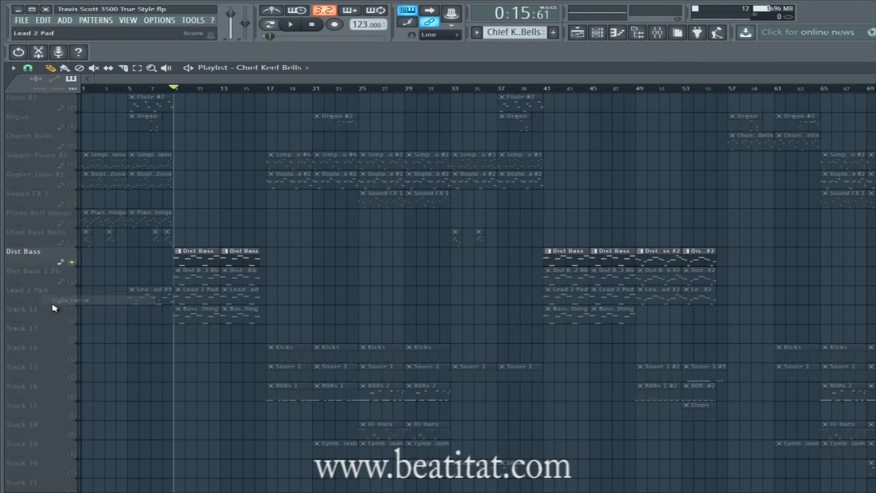
{"action": "right_click", "coordinate": [36, 310]}
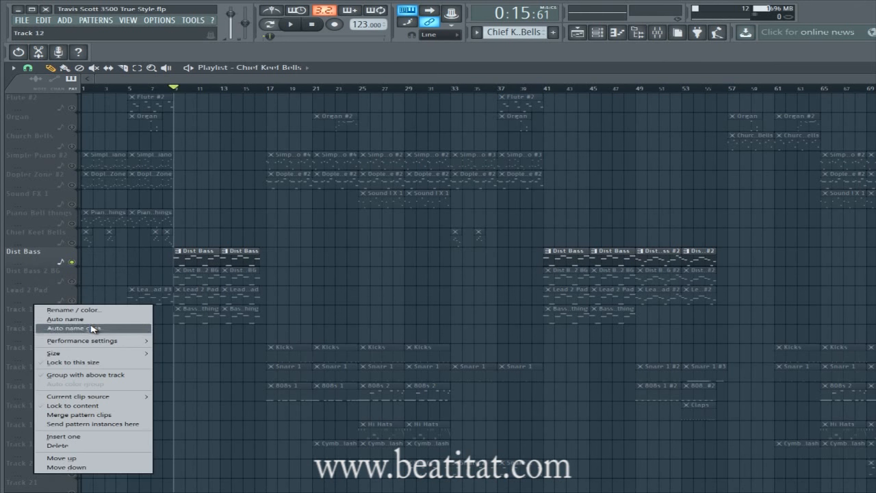
{"action": "left_click", "coordinate": [58, 317]}
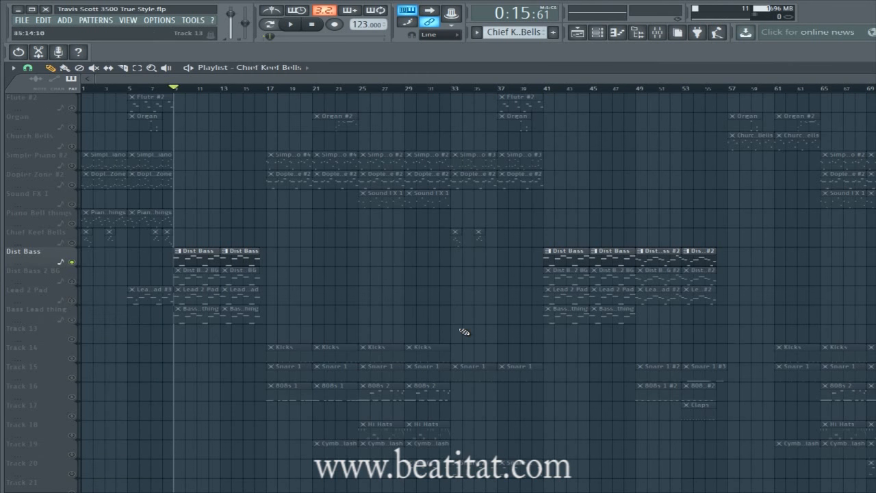
{"action": "right_click", "coordinate": [45, 334]}
{"action": "left_click", "coordinate": [68, 330]}
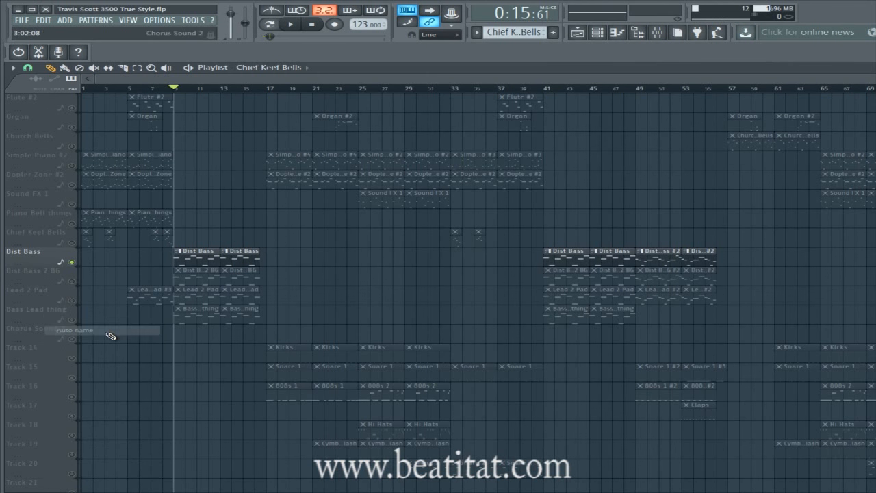
Inspect the Dist Bass pattern's notes in the piano roll, and bring its Heavy Bass channel into view in the channel rack.
{"action": "double_click", "coordinate": [199, 250]}
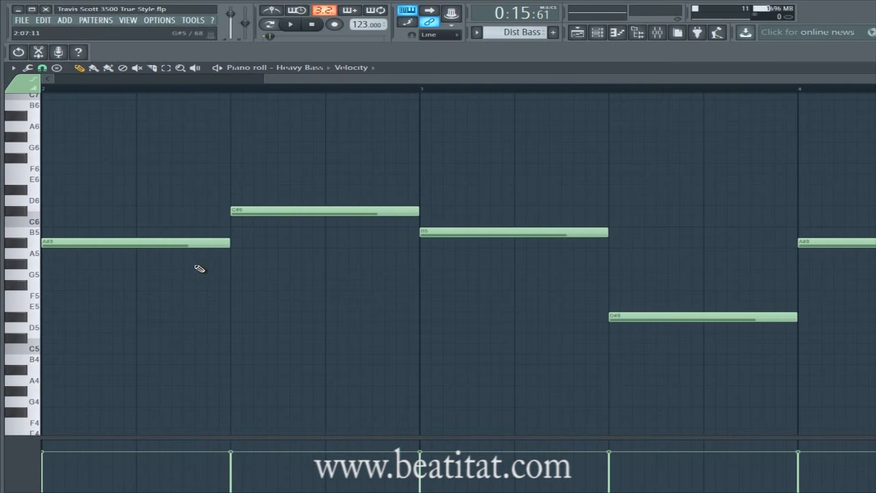
{"action": "key", "text": "F6"}
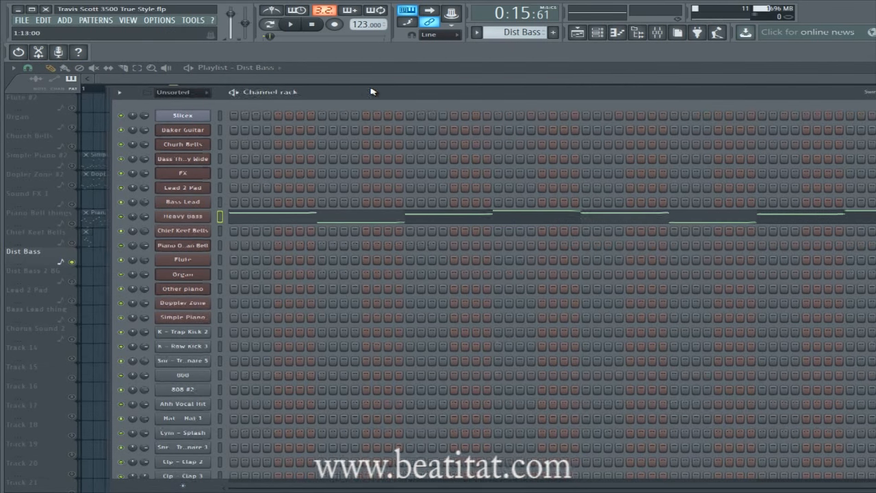
{"action": "left_click_drag", "start_coordinate": [354, 91], "coordinate": [603, 106]}
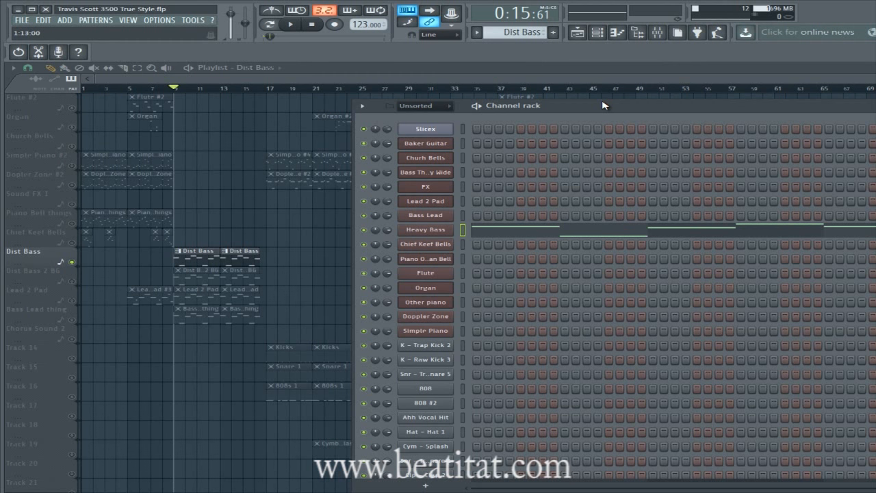
{"action": "left_click_drag", "start_coordinate": [626, 105], "coordinate": [470, 72]}
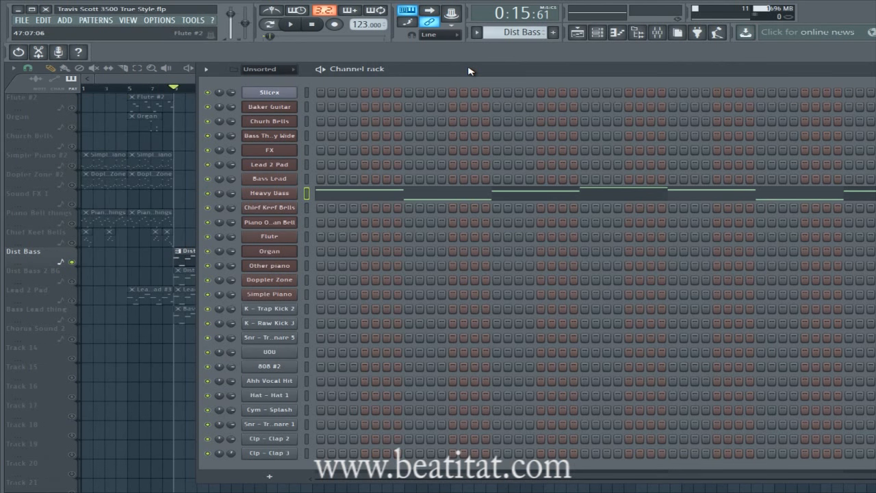
Examine the Dist Bass pattern's Heavy Bass notes in the piano roll from bar 1 through bar 4.
{"action": "left_click", "coordinate": [404, 200]}
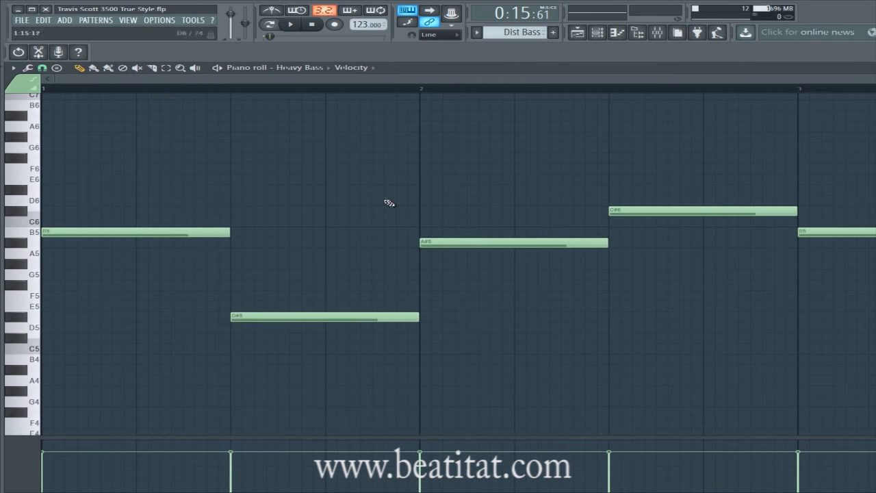
{"action": "left_click_drag", "start_coordinate": [644, 79], "coordinate": [814, 79]}
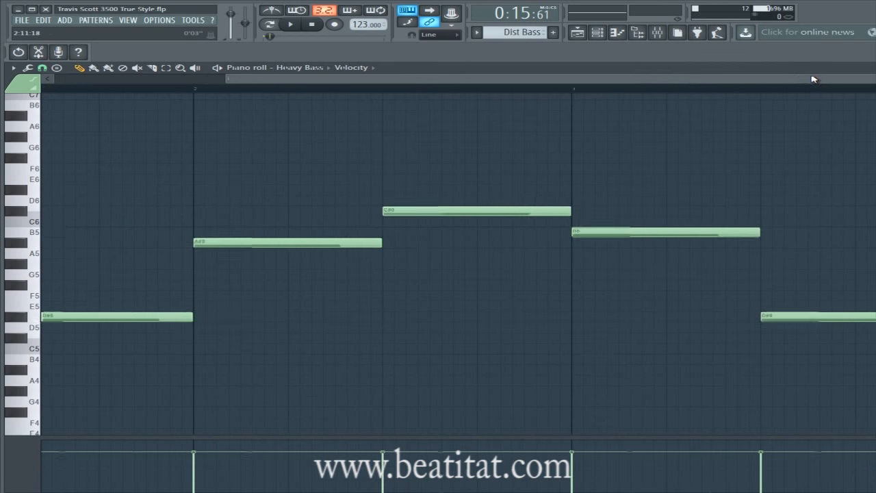
{"action": "left_click_drag", "start_coordinate": [226, 81], "coordinate": [56, 81]}
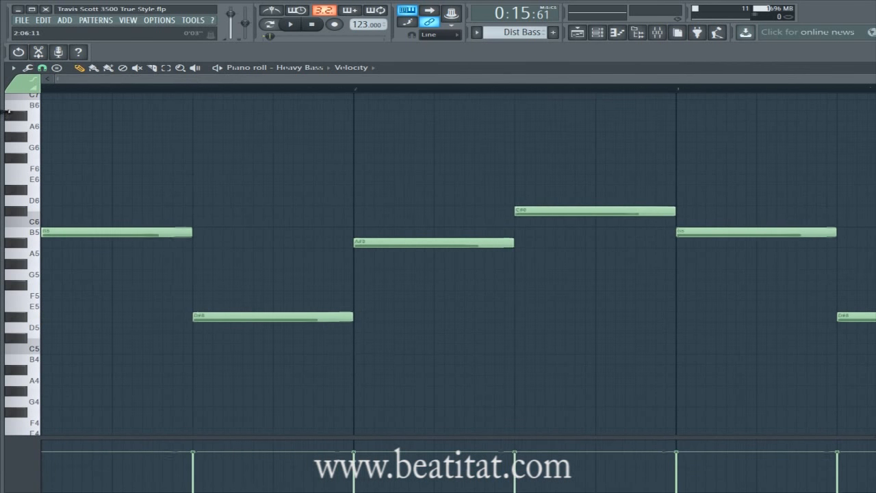
{"action": "left_click_drag", "start_coordinate": [422, 79], "coordinate": [765, 145]}
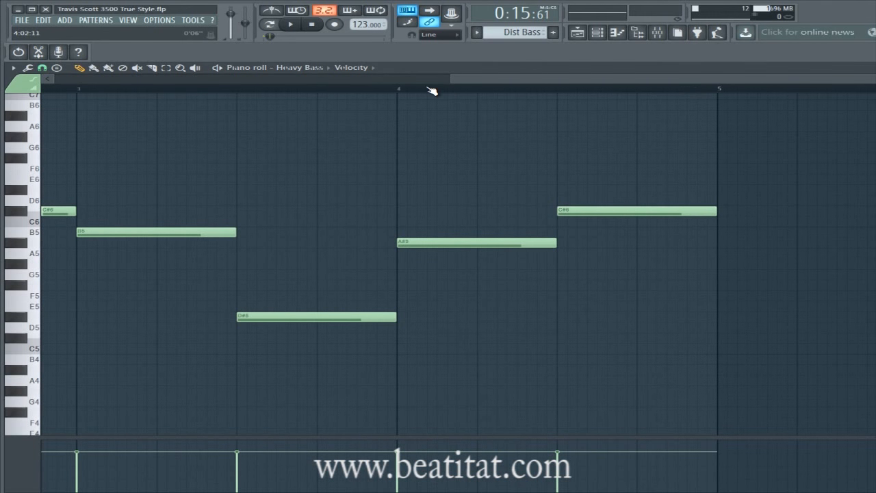
{"action": "key", "text": "Escape"}
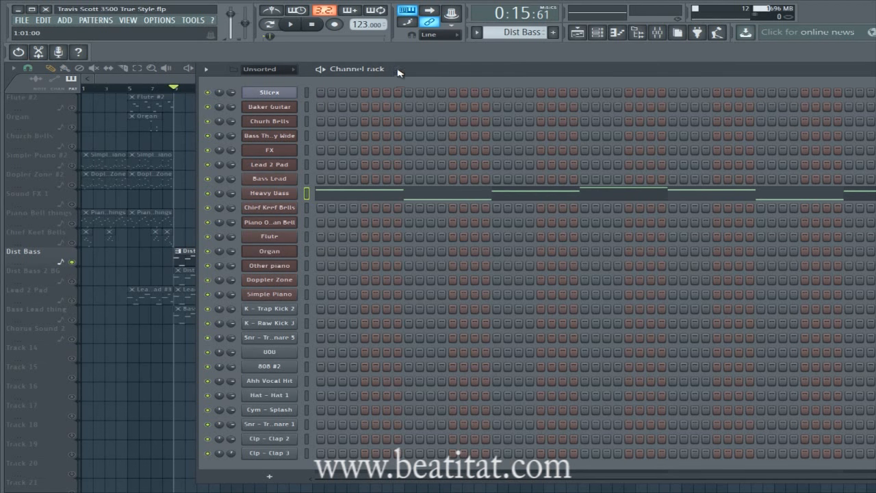
Check which Nexus preset the Heavy Bass channel uses, and close the plugin window.
{"action": "left_click_drag", "start_coordinate": [399, 73], "coordinate": [584, 98]}
{"action": "left_click", "coordinate": [454, 217]}
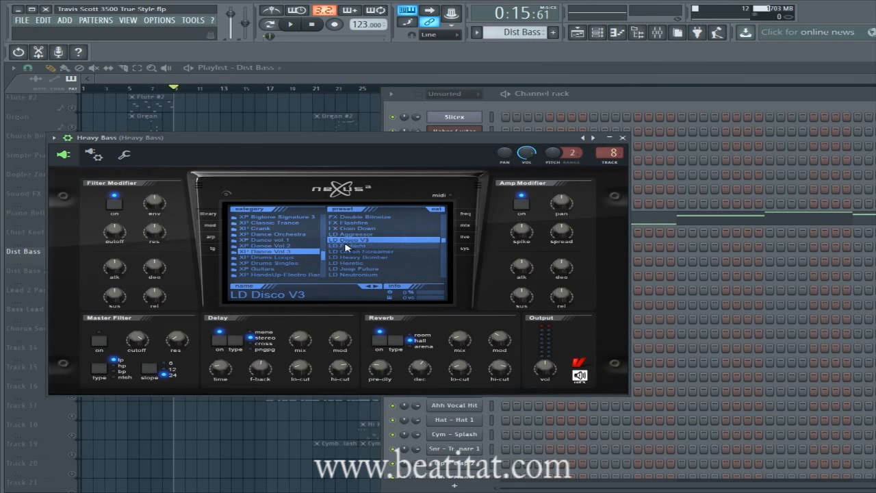
{"action": "left_click", "coordinate": [623, 138]}
{"action": "left_click_drag", "start_coordinate": [530, 98], "coordinate": [395, 103]}
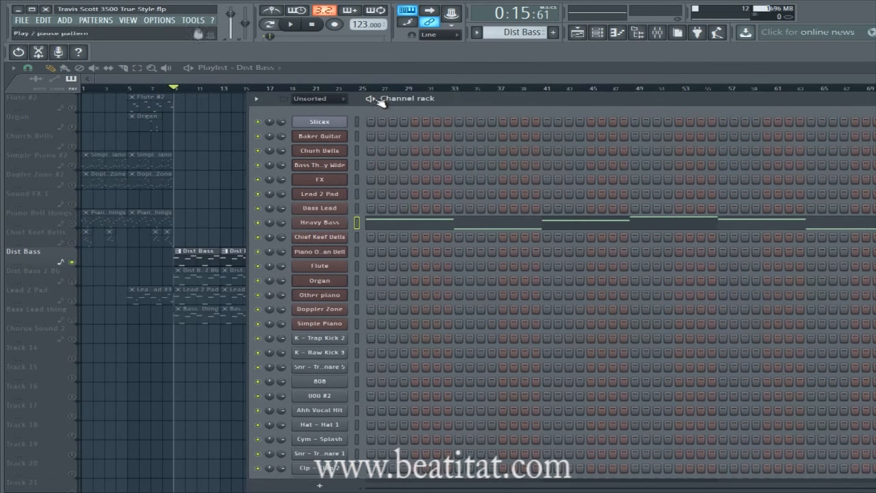
Play the Dist Bass pattern while viewing its full length in the channel rack, and stop and hide the rack.
{"action": "key", "text": "space"}
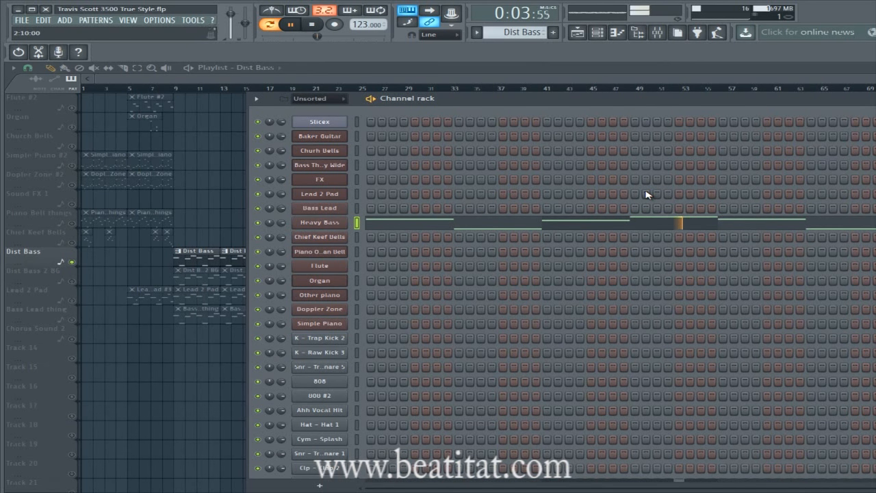
{"action": "left_click_drag", "start_coordinate": [612, 98], "coordinate": [241, 102]}
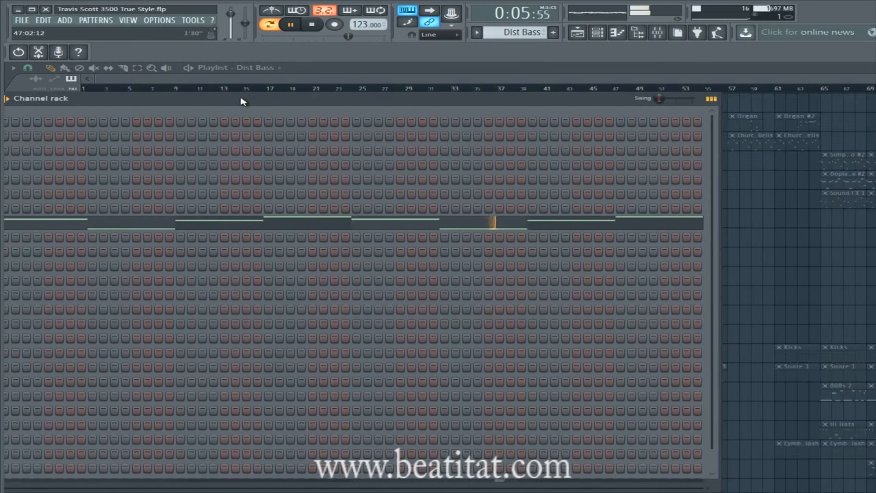
{"action": "key", "text": "space"}
{"action": "key", "text": "F6"}
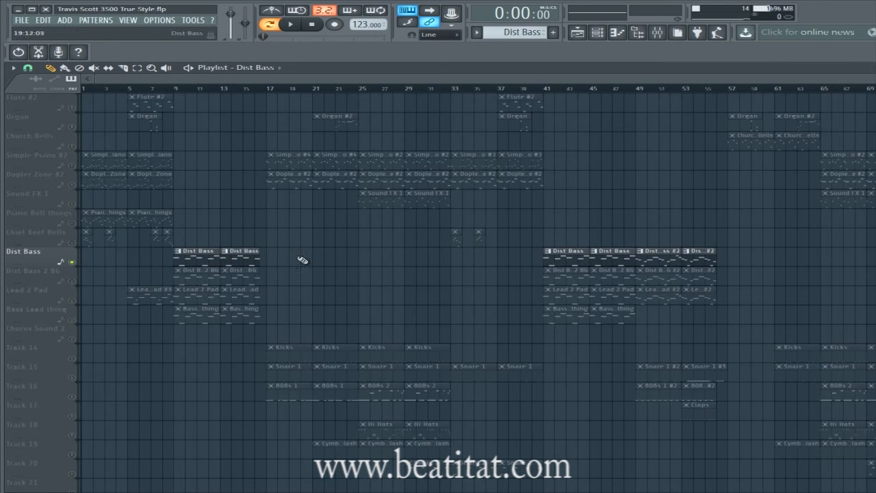
Open the Dist Bass #2 clip at bar 49 in the piano roll, and return to the playlist.
{"action": "left_click", "coordinate": [383, 90]}
{"action": "left_click_drag", "start_coordinate": [380, 79], "coordinate": [622, 76]}
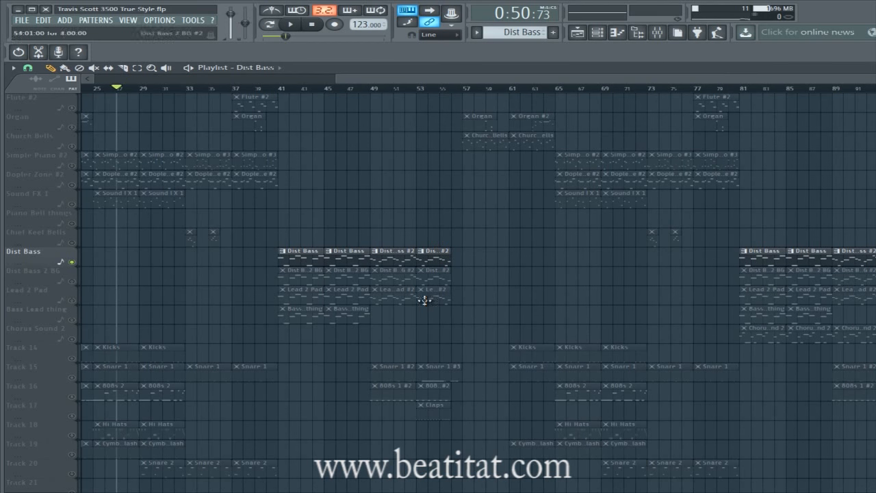
{"action": "double_click", "coordinate": [390, 265]}
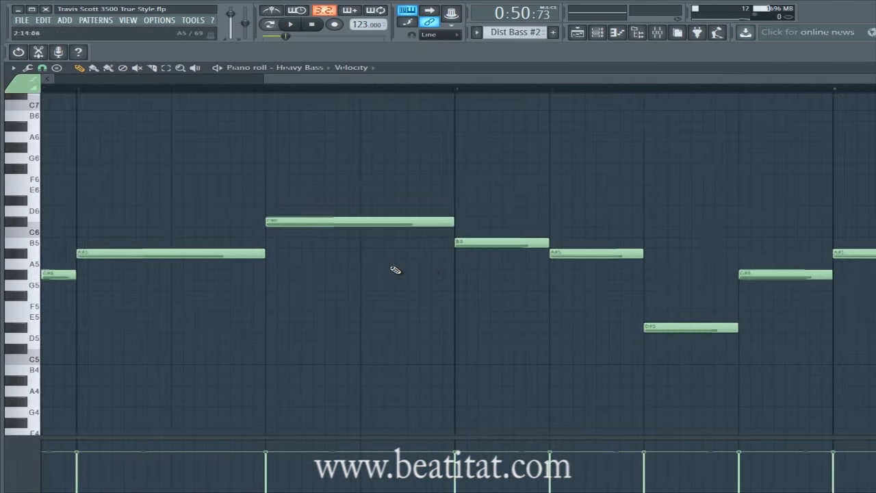
{"action": "key", "text": "Escape"}
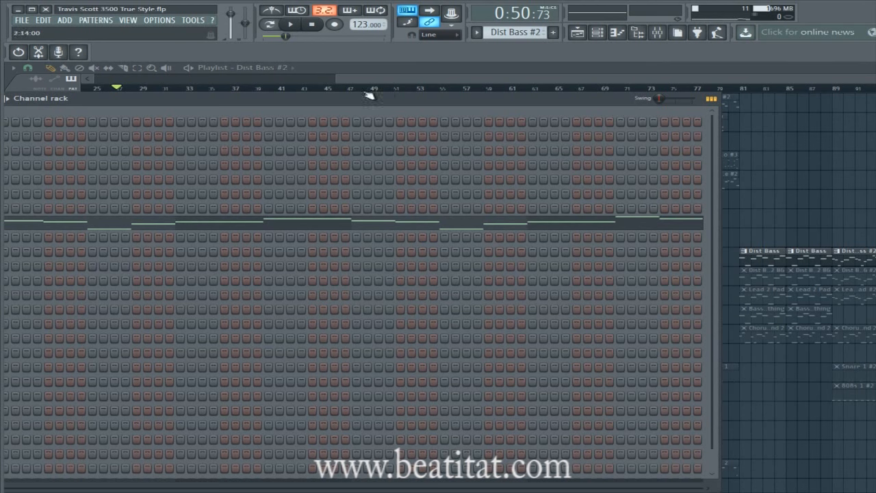
{"action": "left_click", "coordinate": [394, 82]}
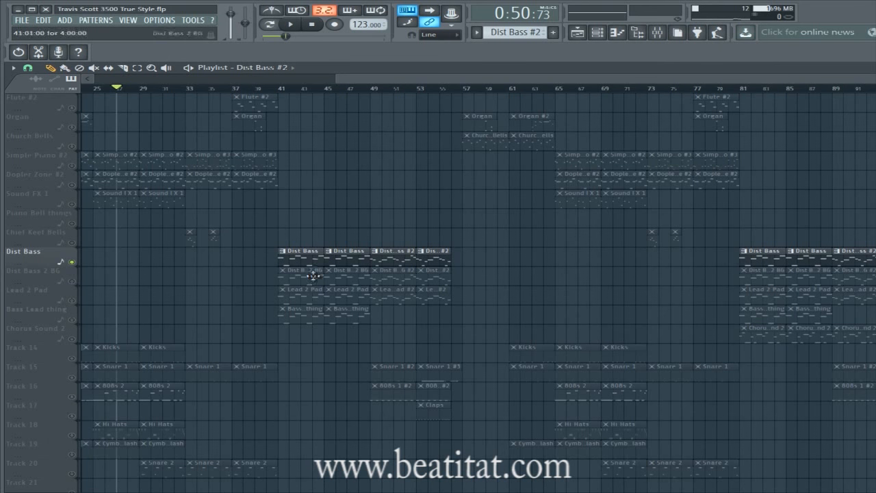
Compare the first bass section with the second, and play the song from bar 49.
{"action": "left_click", "coordinate": [323, 83]}
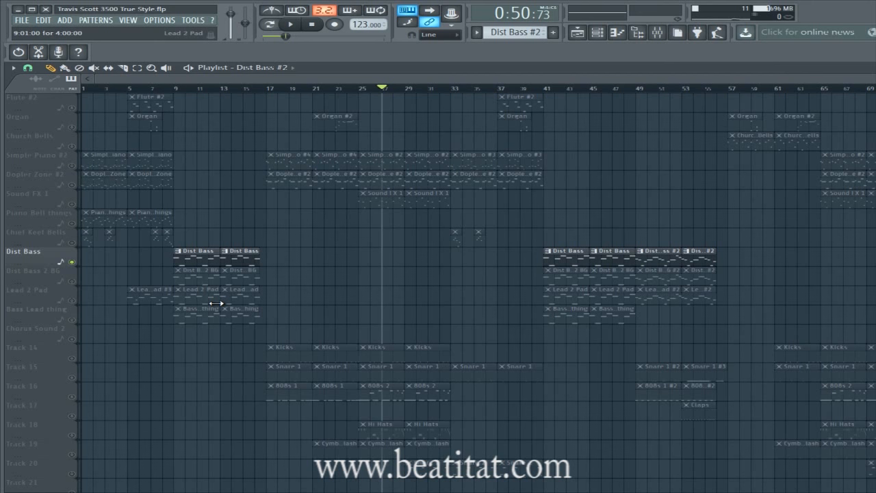
{"action": "left_click", "coordinate": [448, 79]}
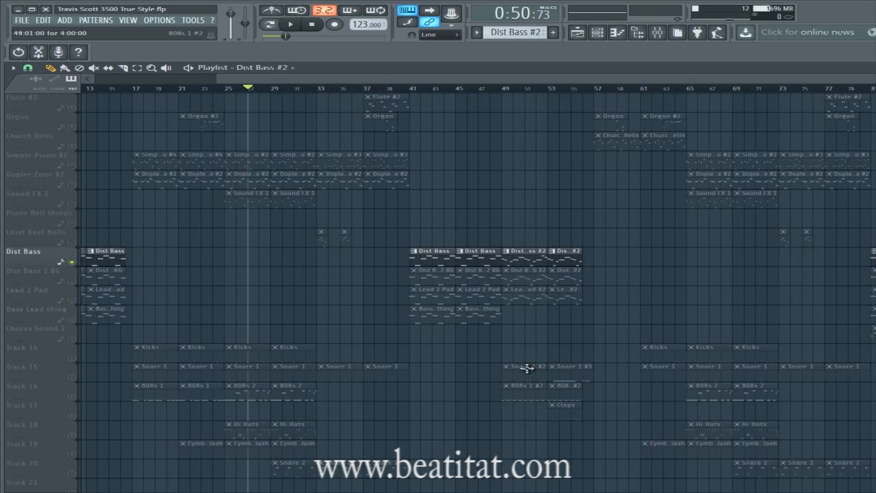
{"action": "left_click", "coordinate": [503, 89]}
{"action": "key", "text": "space"}
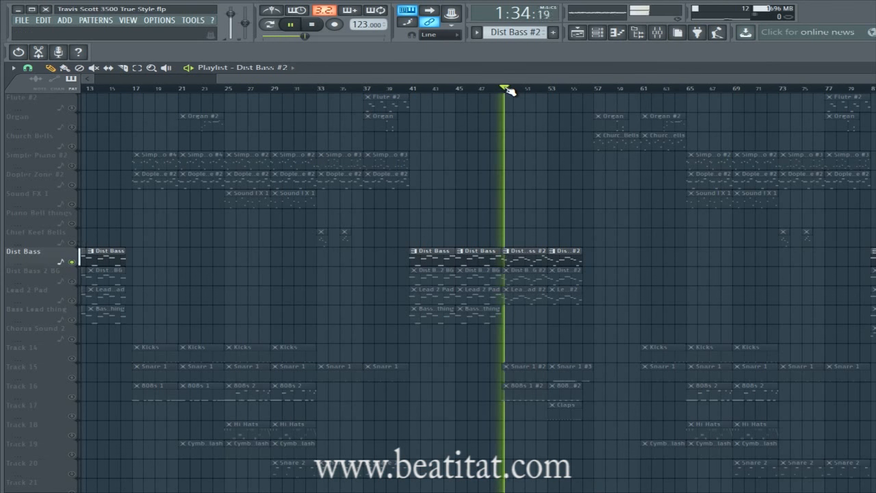
Follow the Dist Bass #2 notes in the piano roll during playback through bar 4, and stop playback.
{"action": "double_click", "coordinate": [531, 252]}
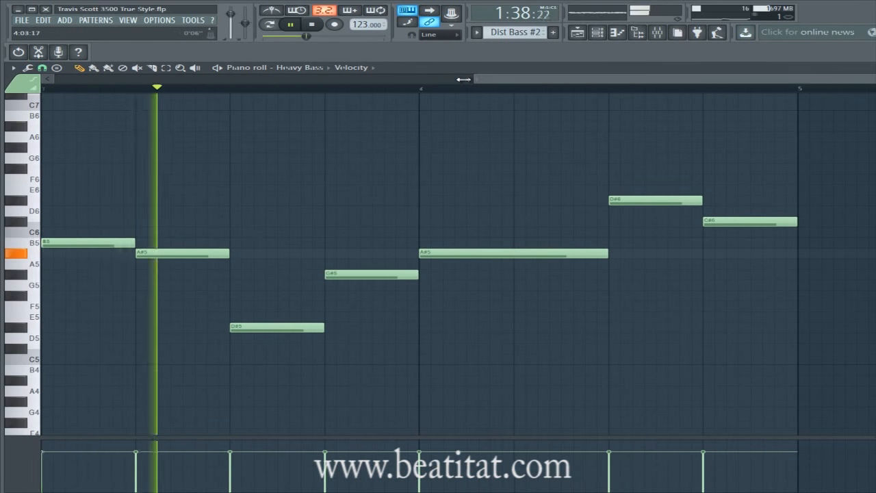
{"action": "left_click_drag", "start_coordinate": [467, 80], "coordinate": [53, 80]}
{"action": "left_click_drag", "start_coordinate": [414, 83], "coordinate": [130, 85]}
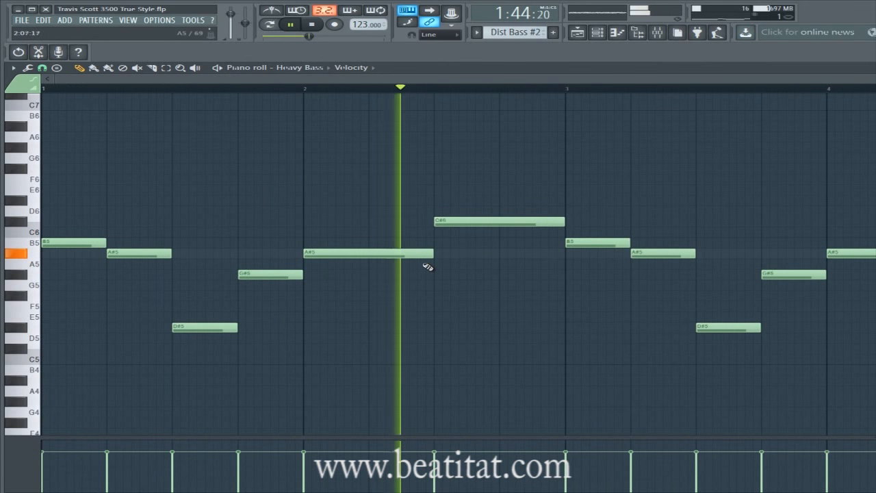
{"action": "left_click_drag", "start_coordinate": [520, 83], "coordinate": [806, 111]}
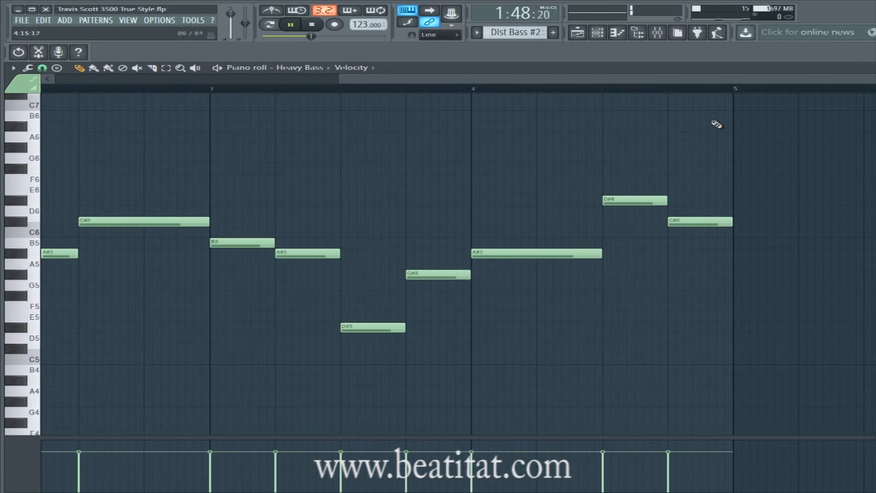
{"action": "key", "text": "space"}
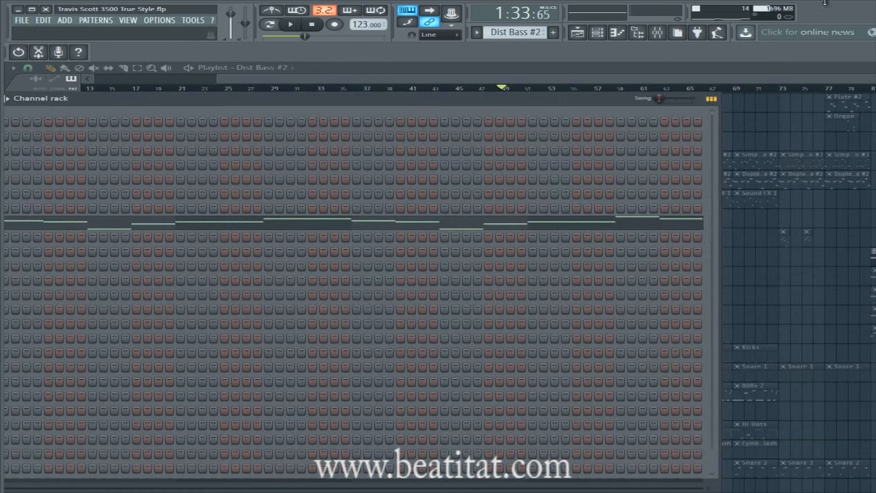
Review the effects chain on the Heavy Bass mixer insert, and return to the playlist.
{"action": "left_click", "coordinate": [711, 84]}
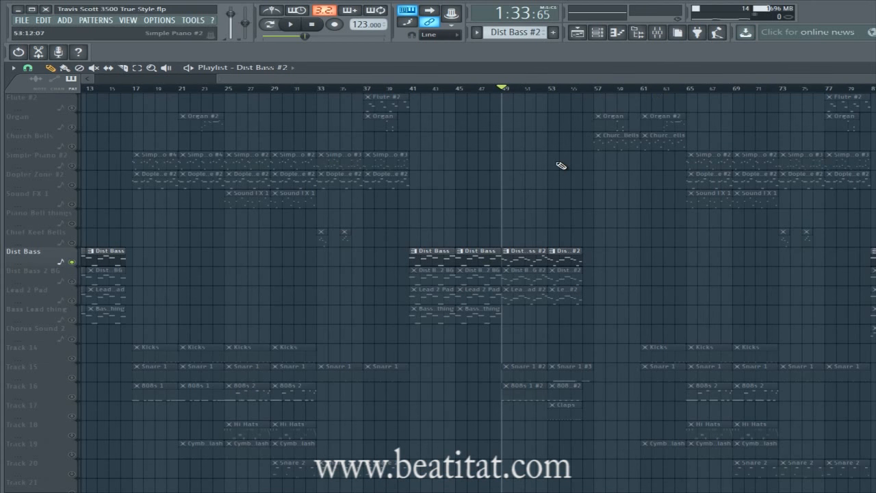
{"action": "left_click", "coordinate": [657, 33]}
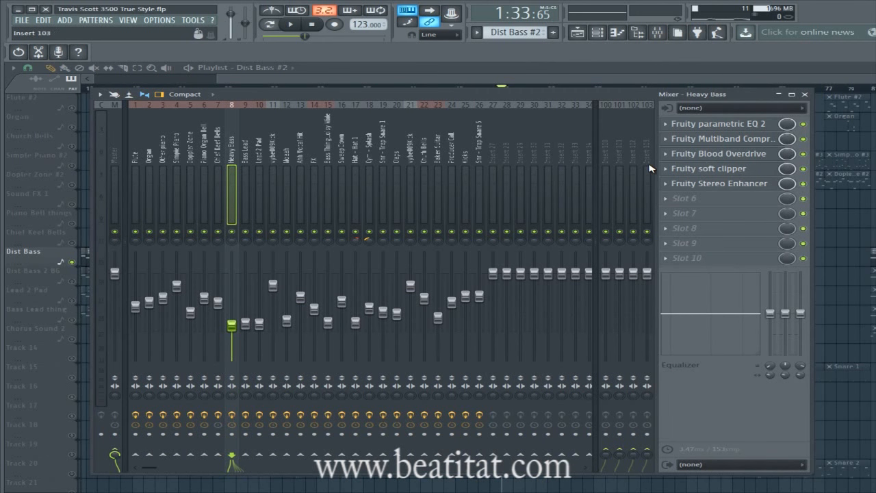
{"action": "left_click", "coordinate": [449, 82]}
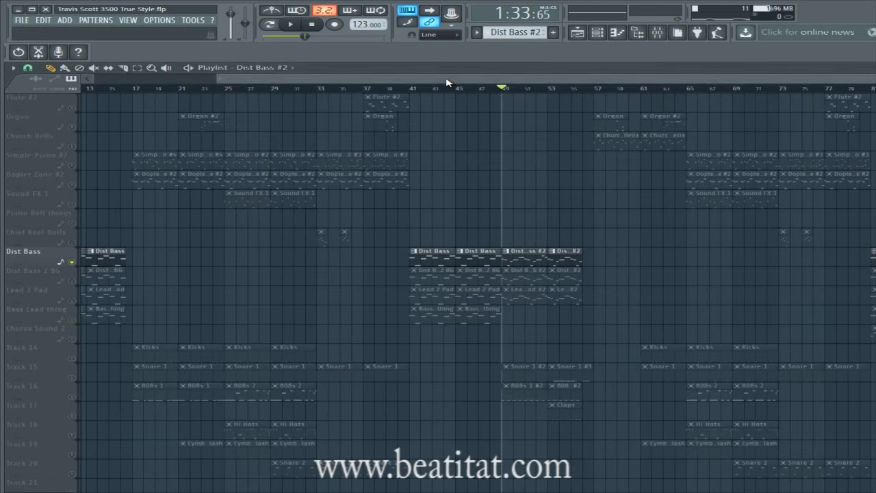
Solo the Dist Bass 2 BG track and play it from bar 9.
{"action": "left_click_drag", "start_coordinate": [413, 79], "coordinate": [274, 82]}
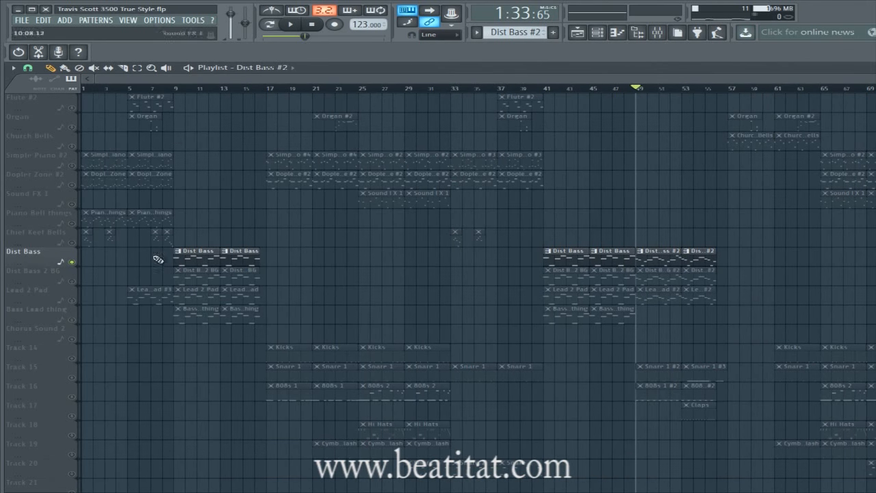
{"action": "left_click", "coordinate": [79, 280]}
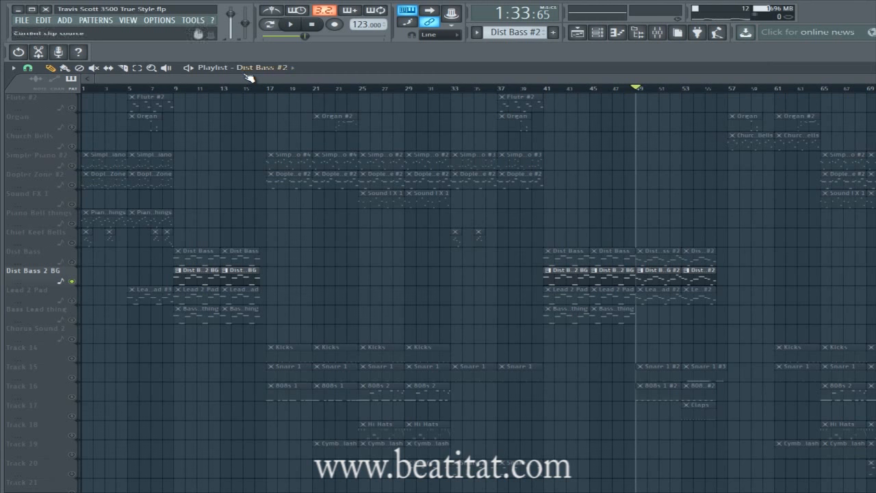
{"action": "left_click", "coordinate": [185, 91]}
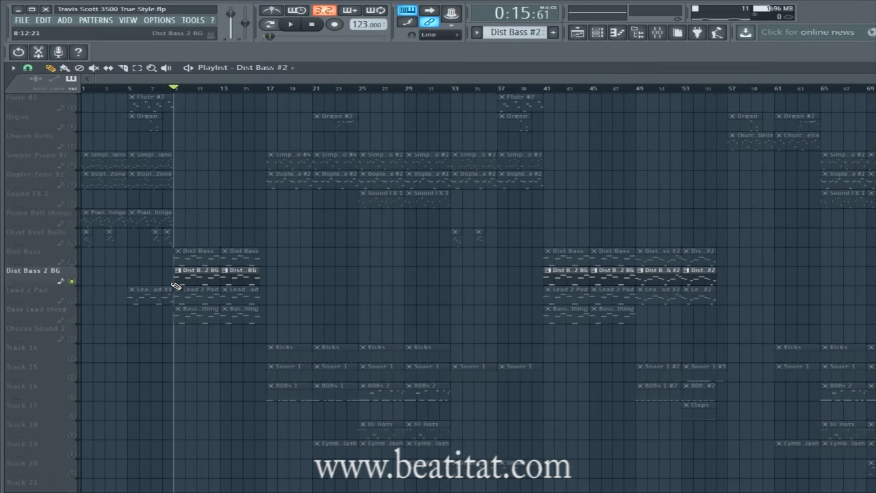
{"action": "key", "text": "space"}
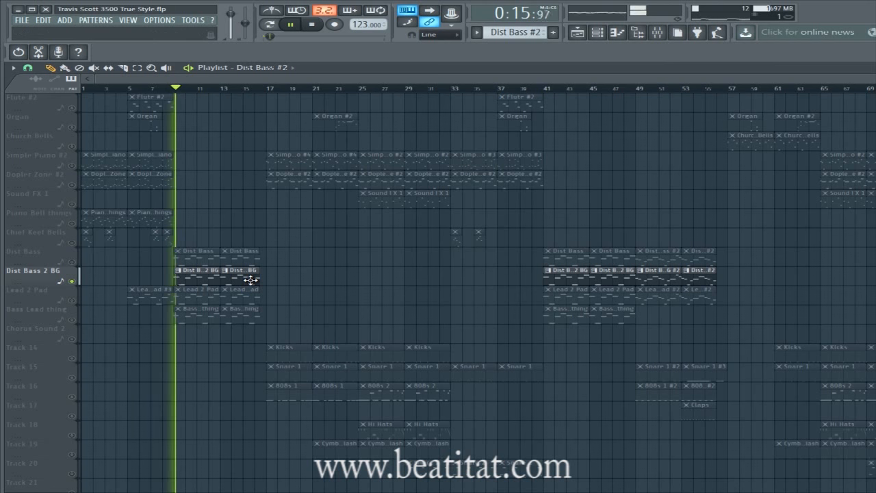
Review the Bass Lead mixer insert's effects while the track plays, and stop playback.
{"action": "left_click", "coordinate": [657, 33]}
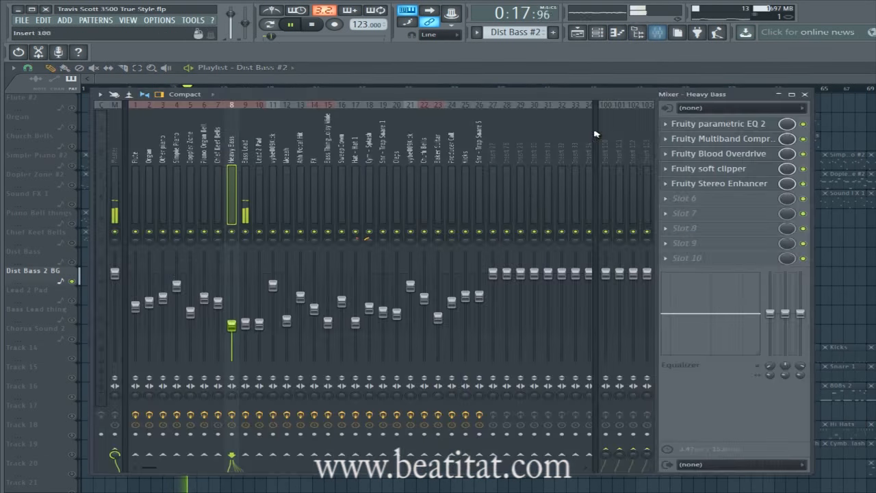
{"action": "left_click", "coordinate": [248, 190]}
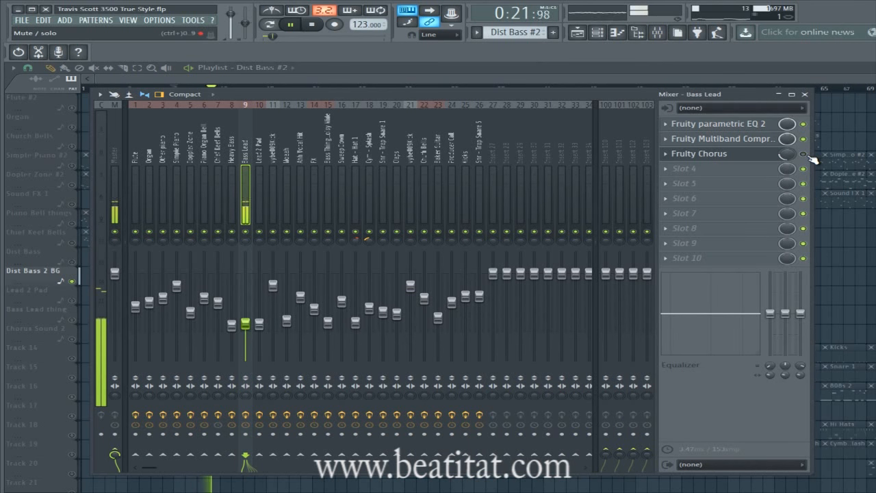
{"action": "left_click", "coordinate": [612, 83]}
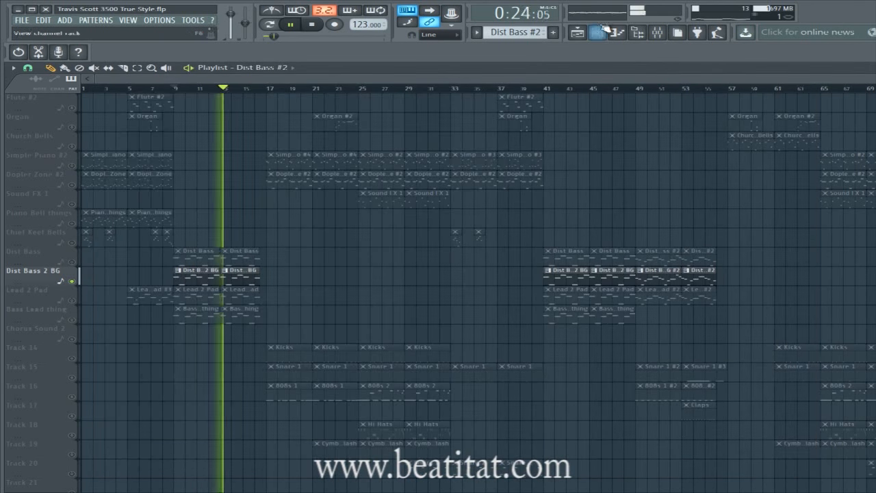
{"action": "key", "text": "space"}
Open the Dist Bass 2 BG pattern, check its Bass Lead channel's Electra2 preset, and bring the channel rack forward.
{"action": "left_click", "coordinate": [601, 32]}
{"action": "left_click_drag", "start_coordinate": [283, 102], "coordinate": [576, 147]}
{"action": "key", "text": "F6"}
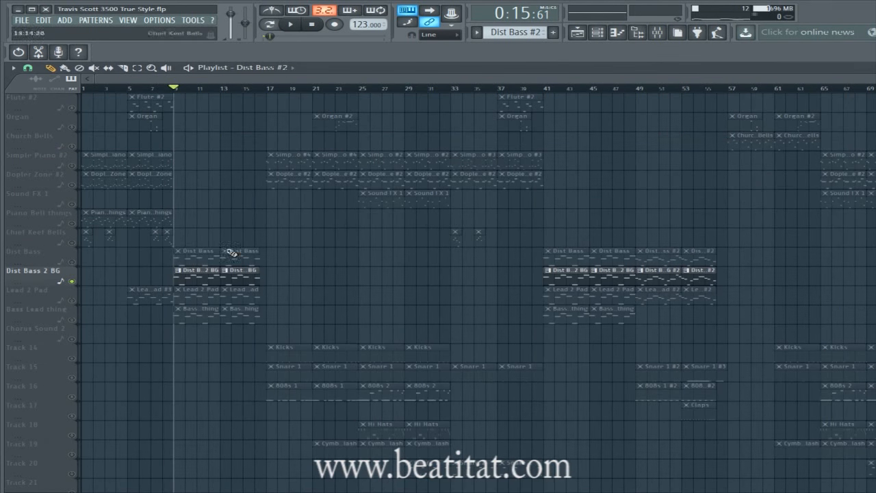
{"action": "double_click", "coordinate": [190, 271]}
{"action": "key", "text": "F7"}
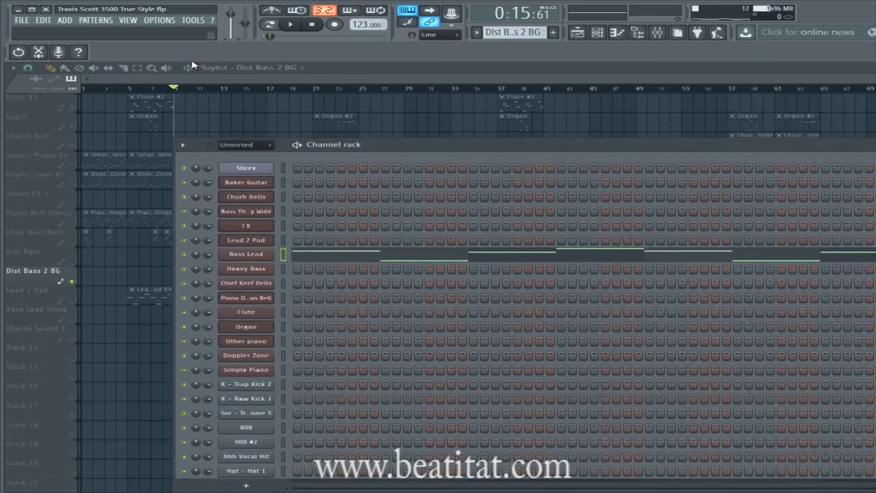
{"action": "left_click", "coordinate": [246, 254]}
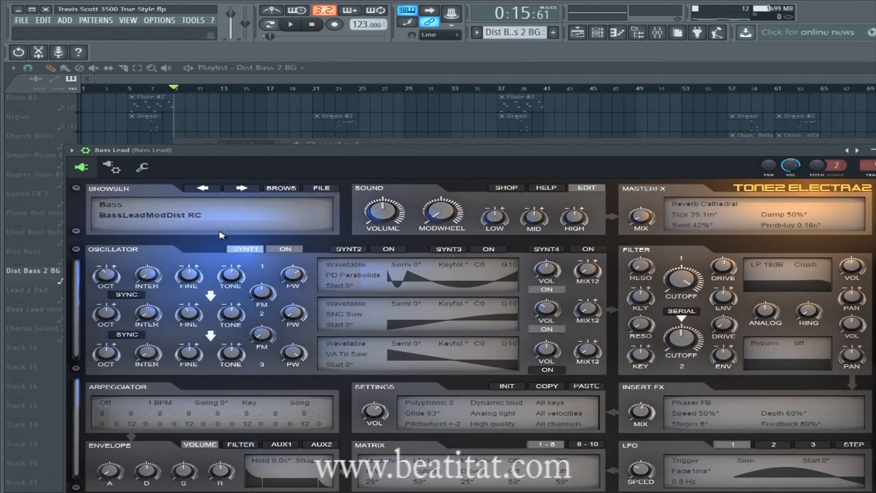
{"action": "left_click", "coordinate": [415, 145]}
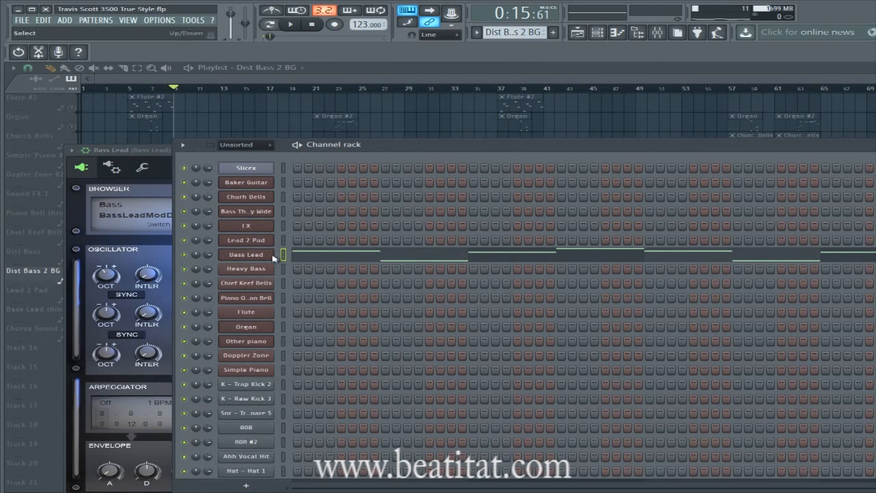
Play the Dist Bass 2 BG pattern from the channel rack, stop it, and return to the playlist.
{"action": "key", "text": "space"}
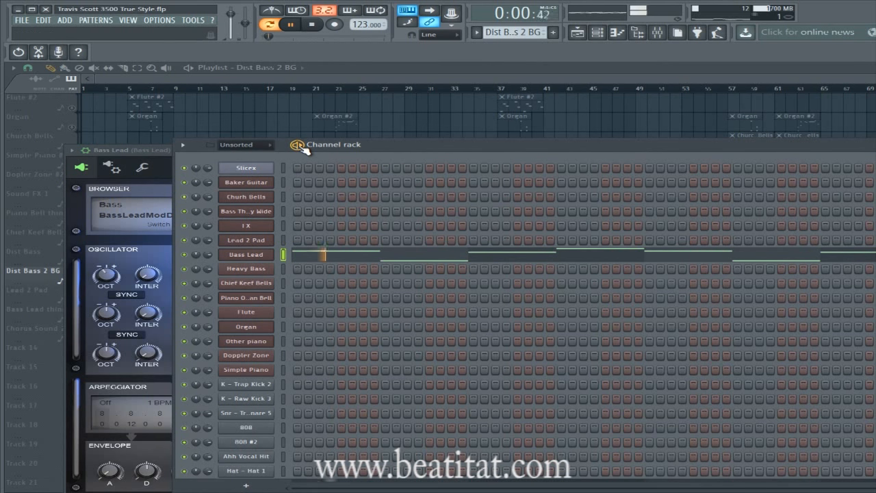
{"action": "left_click_drag", "start_coordinate": [487, 152], "coordinate": [347, 138]}
{"action": "key", "text": "space"}
{"action": "left_click", "coordinate": [328, 75]}
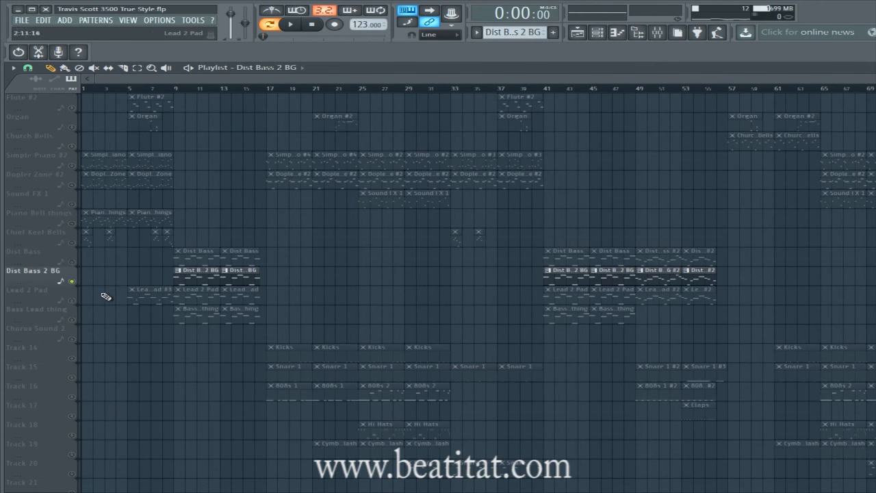
Unmute the Lead 2 Pad track and mute the Dist Bass 2 BG track.
{"action": "left_click", "coordinate": [72, 300]}
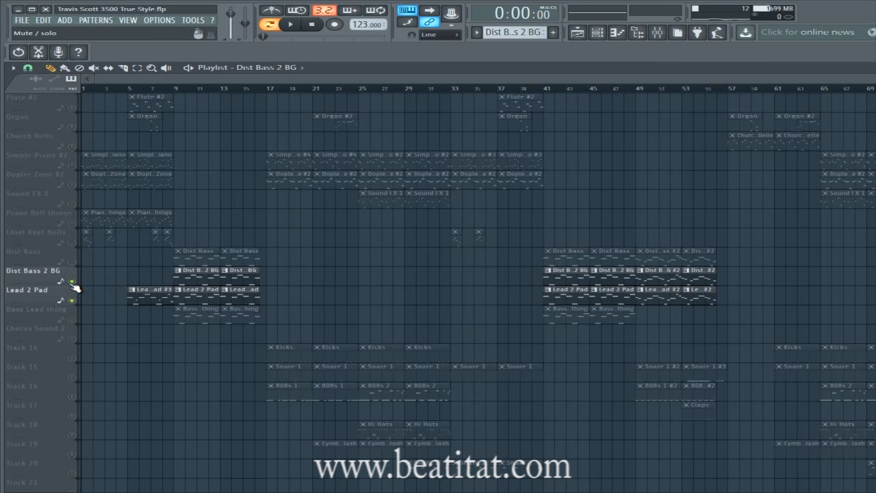
{"action": "left_click", "coordinate": [72, 281]}
{"action": "scroll", "coordinate": [89, 297], "scroll_direction": "down", "scroll_amount": 3}
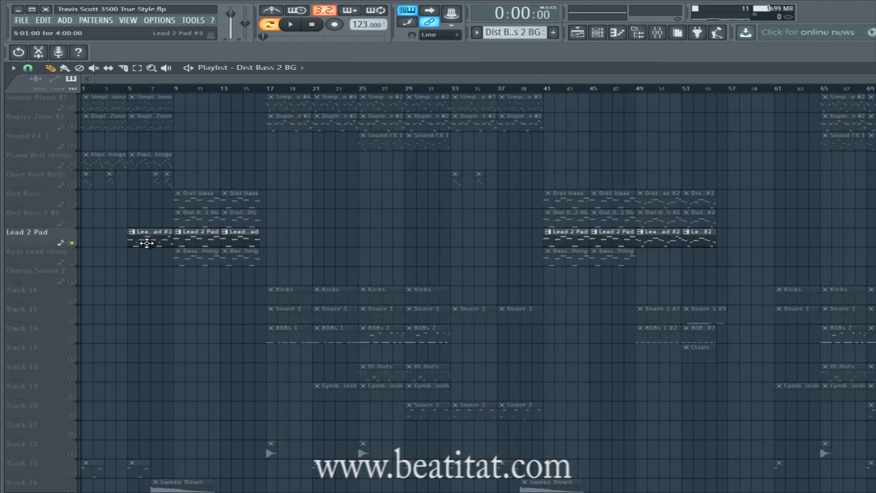
Open the Lead 2 Pad #3 pattern's notes, play them briefly, and return to the playlist.
{"action": "double_click", "coordinate": [148, 242]}
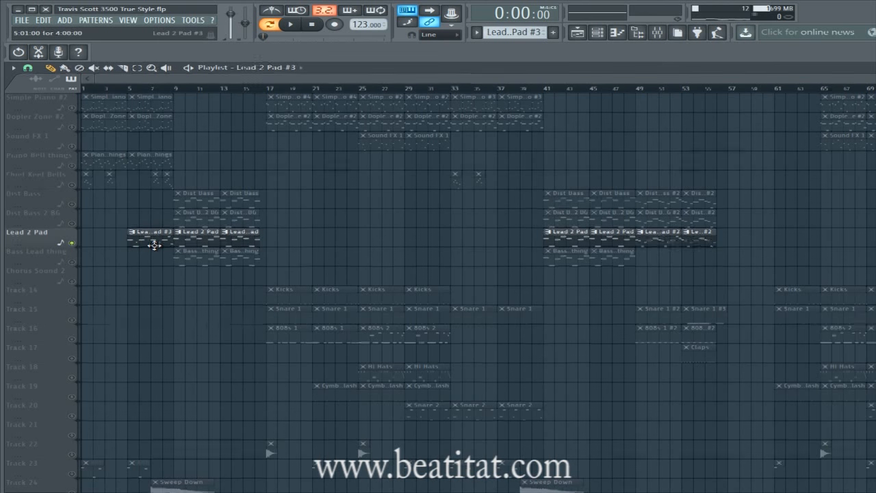
{"action": "key", "text": "space"}
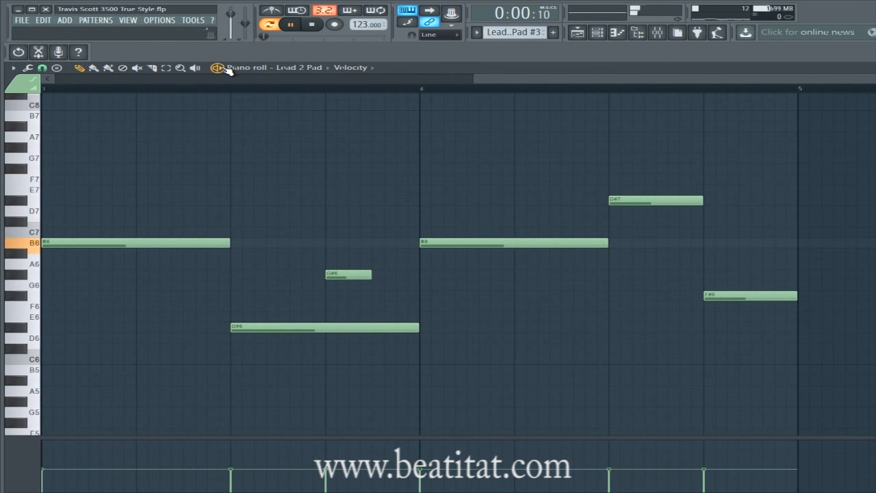
{"action": "left_click_drag", "start_coordinate": [477, 80], "coordinate": [40, 198]}
{"action": "key", "text": "space"}
{"action": "key", "text": "Escape"}
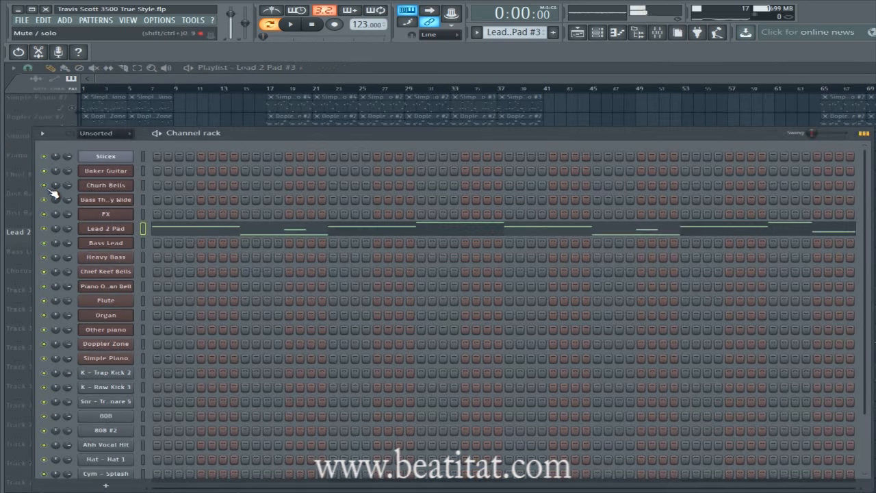
{"action": "key", "text": "F6"}
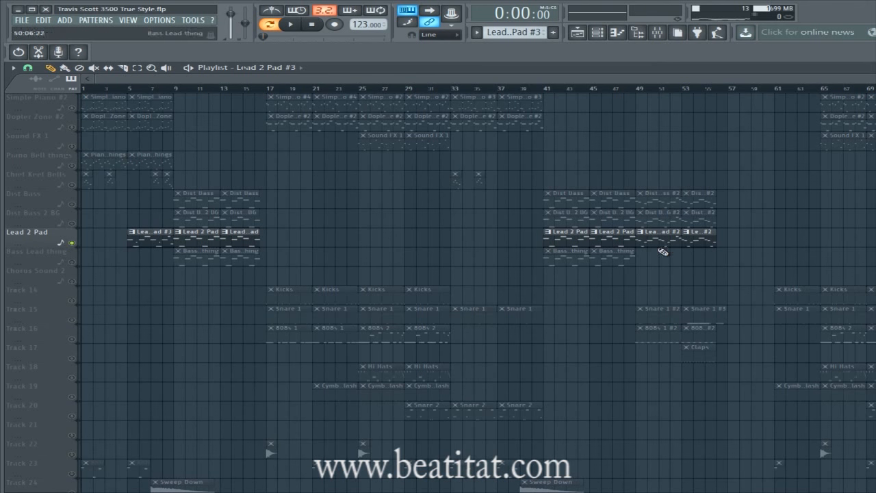
Unmute Track 26 with the Lead 2 Pad channel volume envelope and play from bar 5 to hear the automation.
{"action": "scroll", "coordinate": [301, 242], "scroll_direction": "down", "scroll_amount": 3}
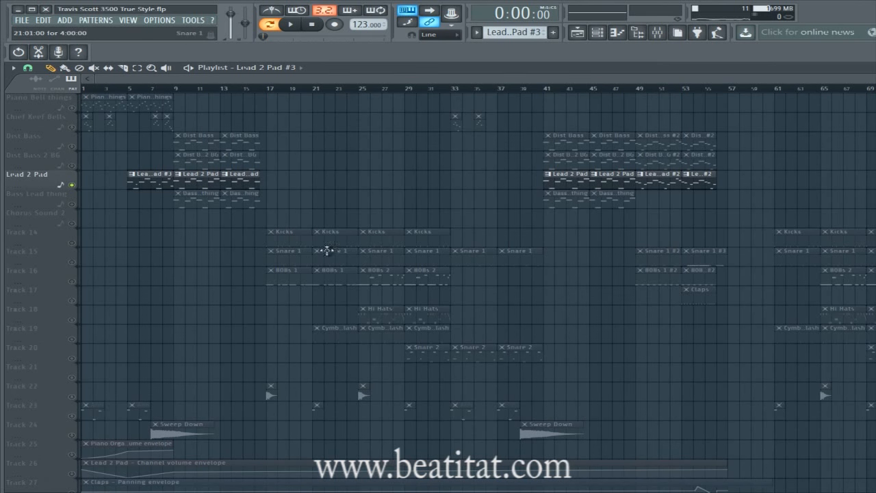
{"action": "scroll", "coordinate": [120, 294], "scroll_direction": "down", "scroll_amount": 3}
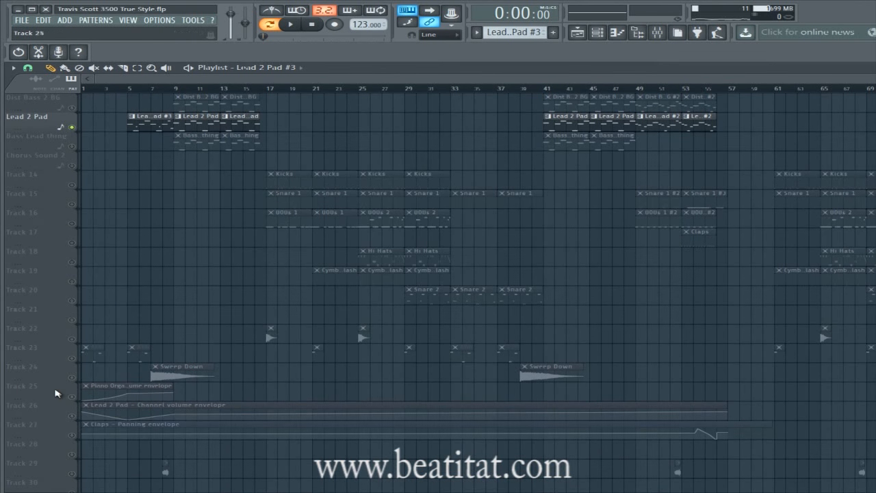
{"action": "left_click", "coordinate": [79, 415]}
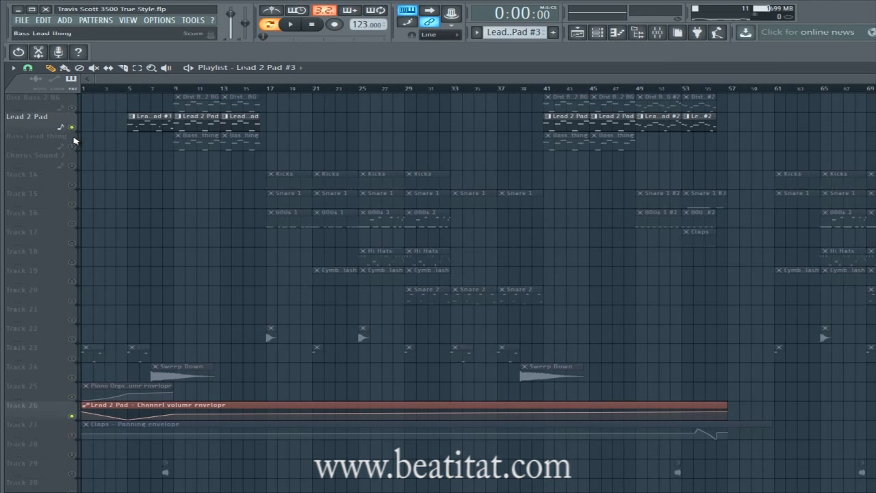
{"action": "scroll", "coordinate": [154, 109], "scroll_direction": "up", "scroll_amount": 4}
{"action": "left_click", "coordinate": [128, 92]}
{"action": "key", "text": "space"}
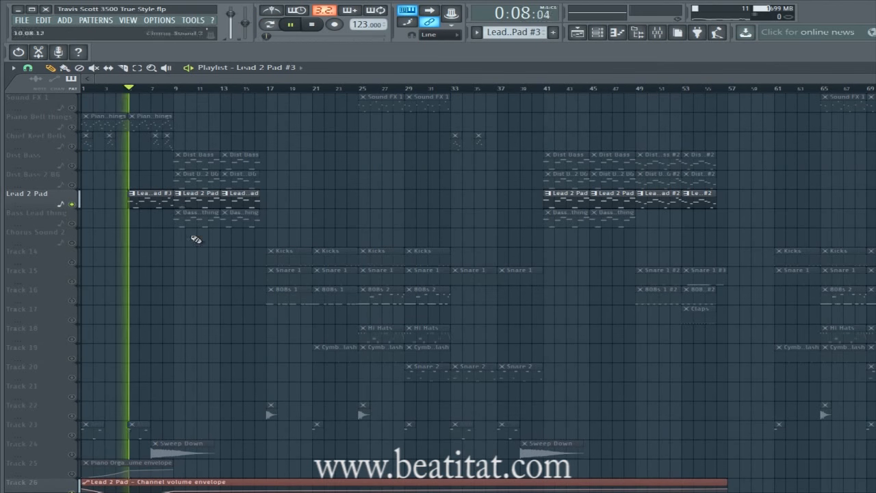
{"action": "scroll", "coordinate": [178, 308], "scroll_direction": "down", "scroll_amount": 3}
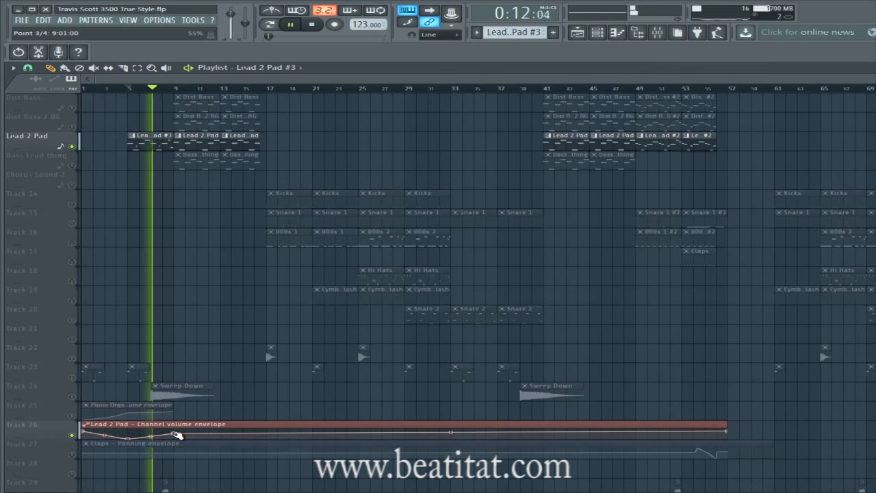
{"action": "key", "text": "space"}
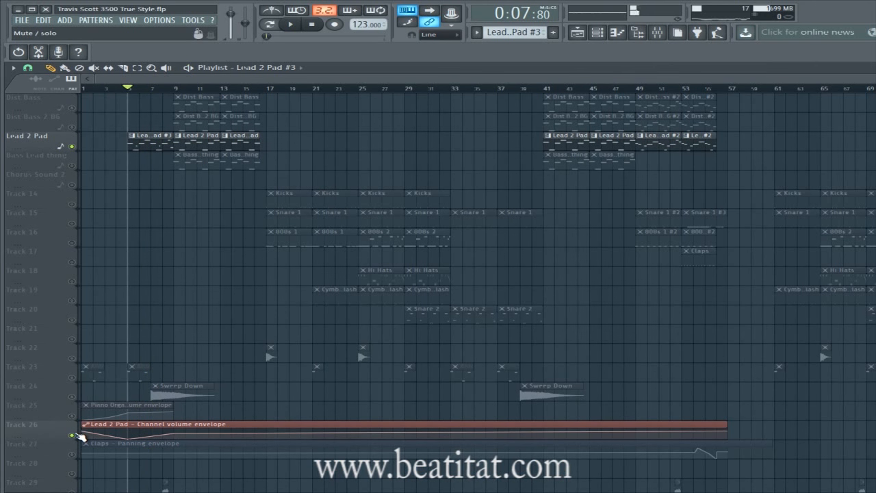
Unmute the Chief Keef Bells, Piano Bell things, Dopler Zone #2, Simple Piano #2, Church Bells, Organ and Flute #2 tracks.
{"action": "scroll", "coordinate": [146, 215], "scroll_direction": "up", "scroll_amount": 6}
{"action": "scroll", "coordinate": [145, 215], "scroll_direction": "up", "scroll_amount": 2}
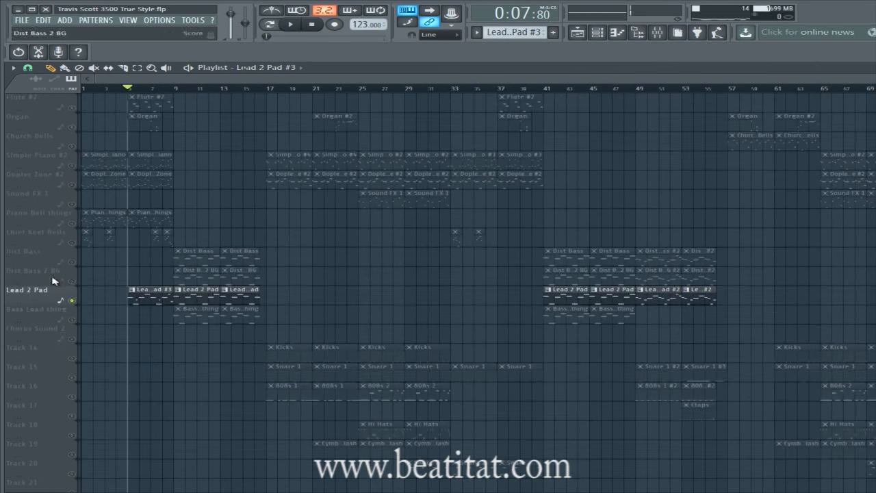
{"action": "left_click", "coordinate": [71, 242]}
{"action": "left_click", "coordinate": [71, 223]}
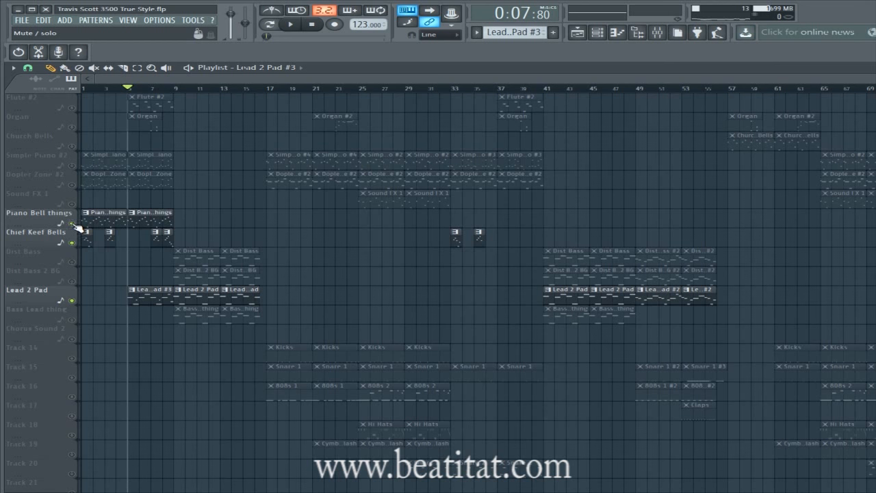
{"action": "left_click", "coordinate": [71, 185]}
{"action": "left_click", "coordinate": [71, 166]}
{"action": "left_click", "coordinate": [71, 147]}
{"action": "left_click", "coordinate": [71, 127]}
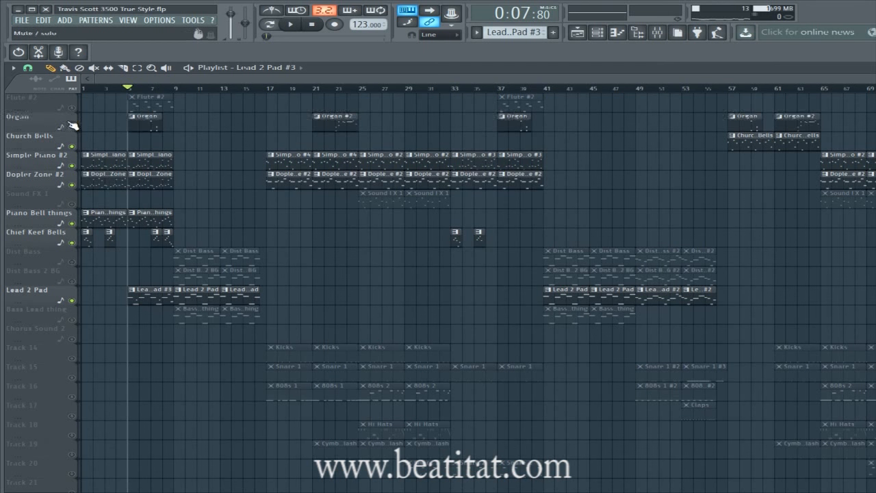
{"action": "left_click", "coordinate": [71, 108]}
Play the combined tracks from bar 5 while examining the volume envelopes on Tracks 25 and 26, and stop playback.
{"action": "key", "text": "space"}
{"action": "scroll", "coordinate": [176, 410], "scroll_direction": "down", "scroll_amount": 6}
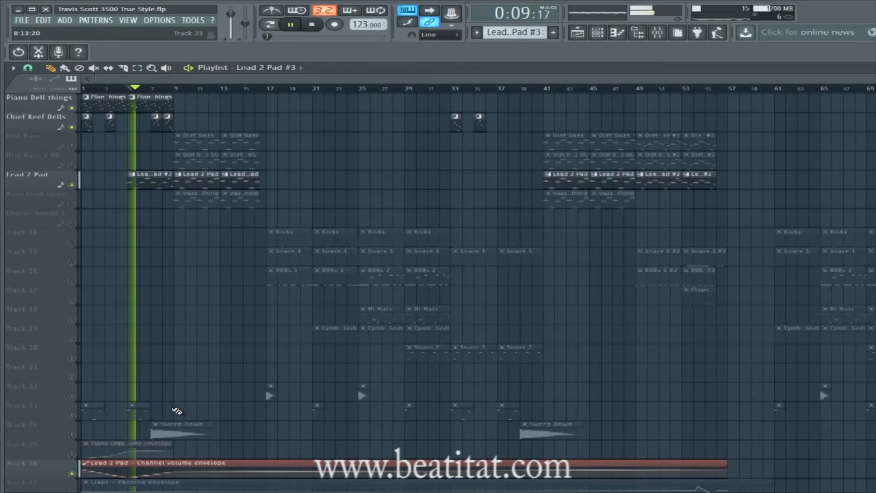
{"action": "scroll", "coordinate": [177, 411], "scroll_direction": "down", "scroll_amount": 2}
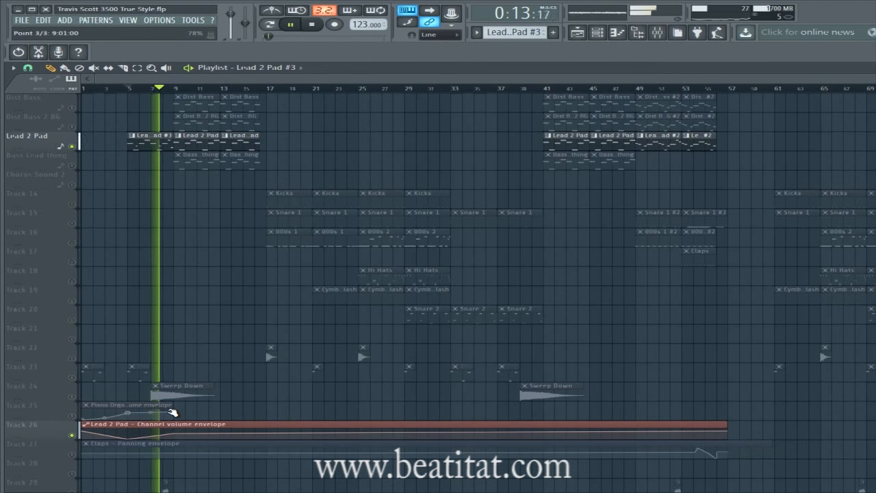
{"action": "key", "text": "space"}
Solo the Lead 2 Pad track and set the playback position to bar 9.
{"action": "scroll", "coordinate": [132, 307], "scroll_direction": "up", "scroll_amount": 5}
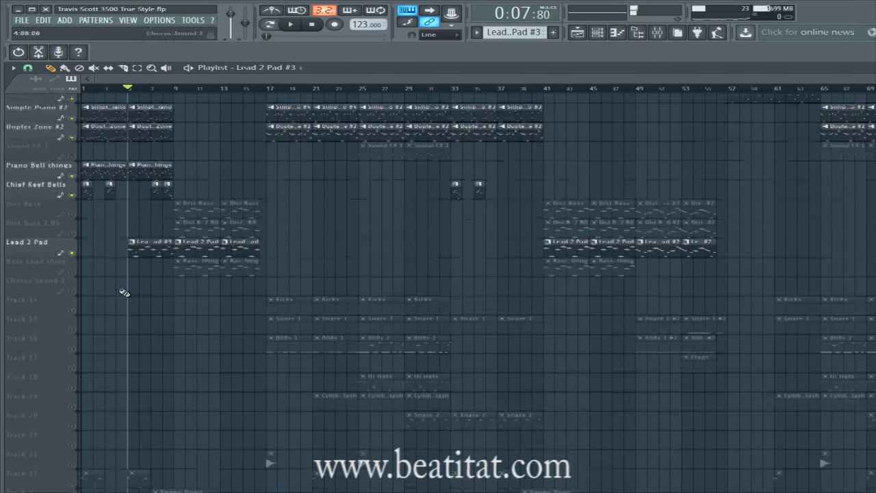
{"action": "scroll", "coordinate": [132, 308], "scroll_direction": "up", "scroll_amount": 1}
{"action": "right_click", "coordinate": [72, 262]}
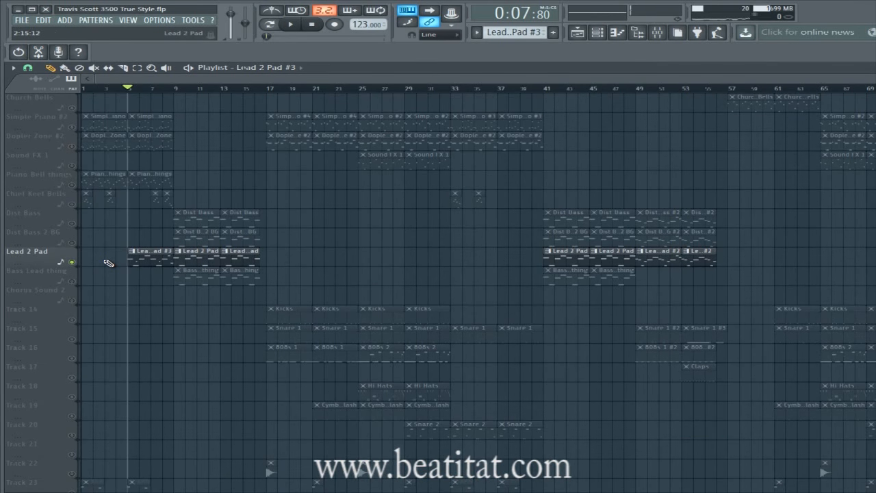
{"action": "left_click", "coordinate": [181, 89]}
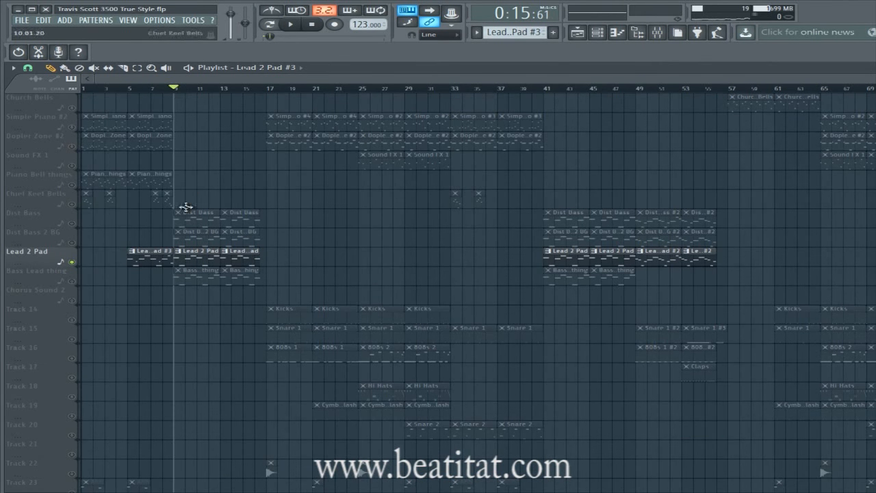
Compare the piano roll notes of the Dist Bass 2 BG and Dist Bass patterns at bar 9, returning to the playlist.
{"action": "double_click", "coordinate": [198, 242]}
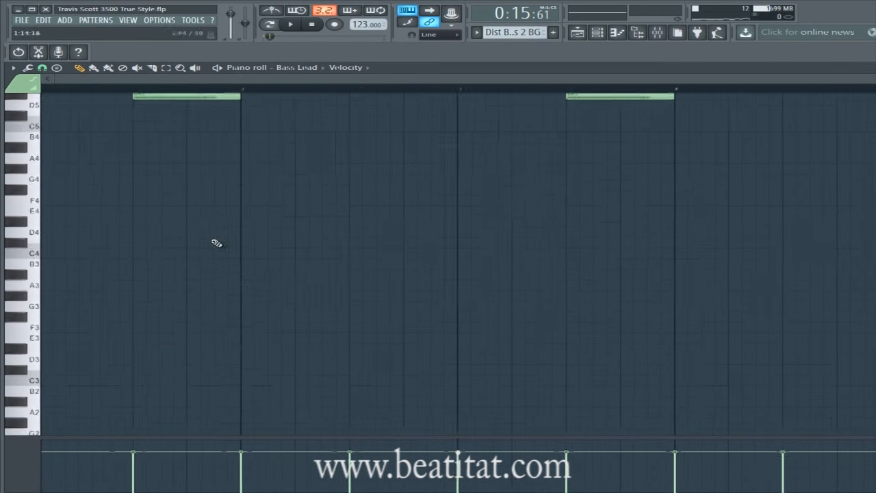
{"action": "scroll", "coordinate": [218, 241], "scroll_direction": "up", "scroll_amount": 1}
{"action": "scroll", "coordinate": [219, 243], "scroll_direction": "down", "scroll_amount": 3}
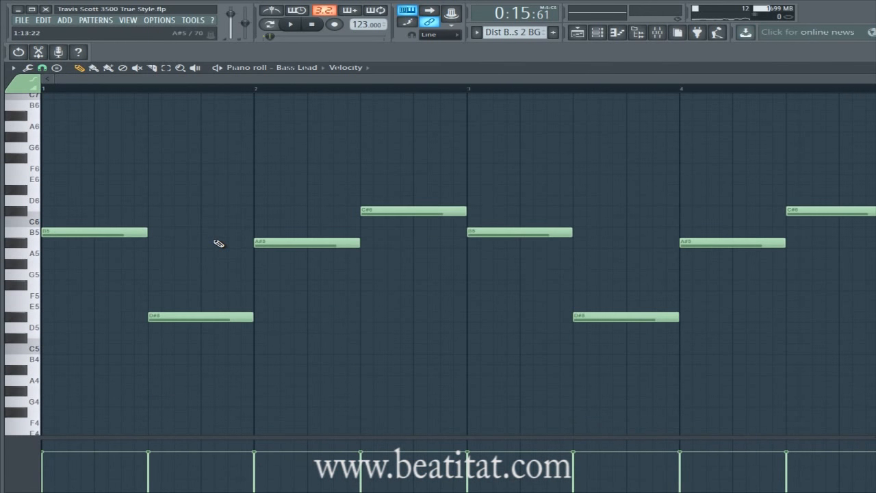
{"action": "key", "text": "Escape"}
{"action": "key", "text": "F6"}
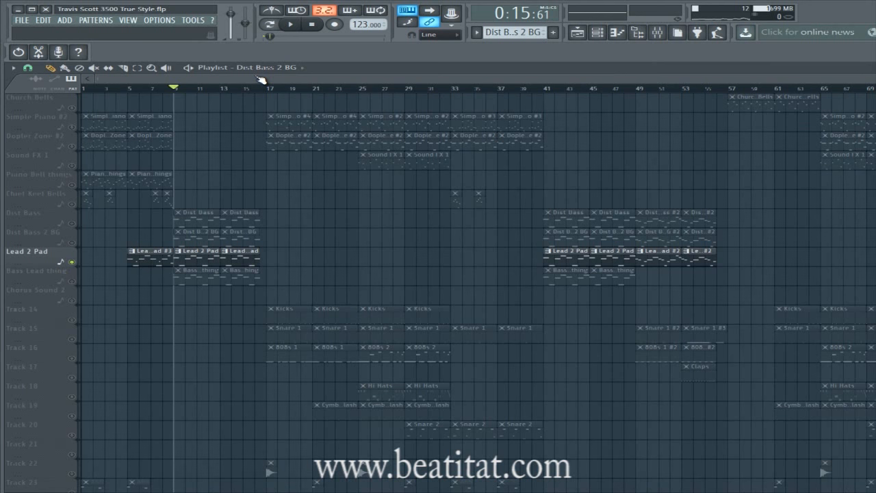
{"action": "double_click", "coordinate": [198, 221]}
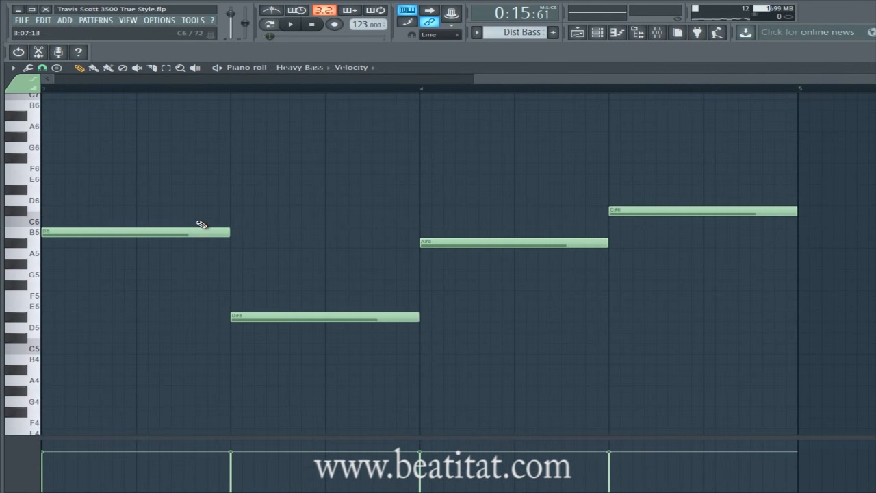
{"action": "key", "text": "Escape"}
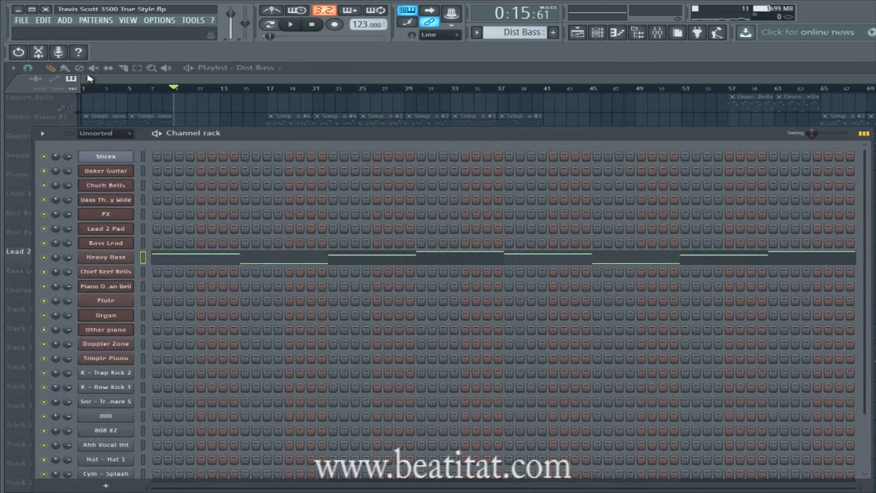
{"action": "key", "text": "F6"}
Examine the piano roll notes of the Lead 2 Pad and Lead 2 Pad #2 patterns, and return to the playlist.
{"action": "left_click", "coordinate": [205, 254]}
{"action": "double_click", "coordinate": [208, 255]}
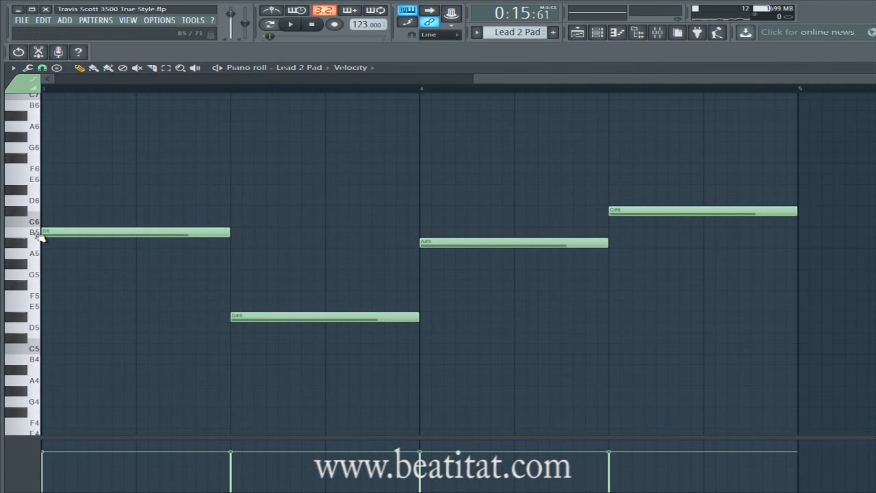
{"action": "key", "text": "Escape"}
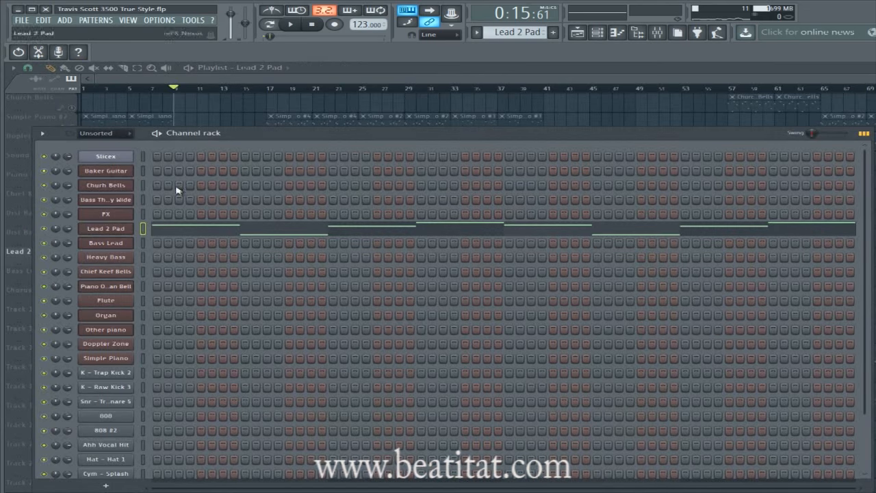
{"action": "key", "text": "F6"}
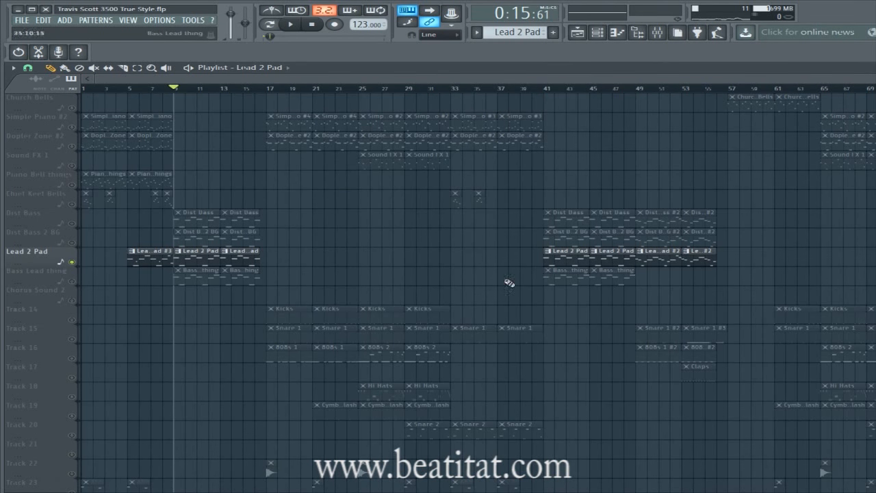
{"action": "double_click", "coordinate": [675, 265]}
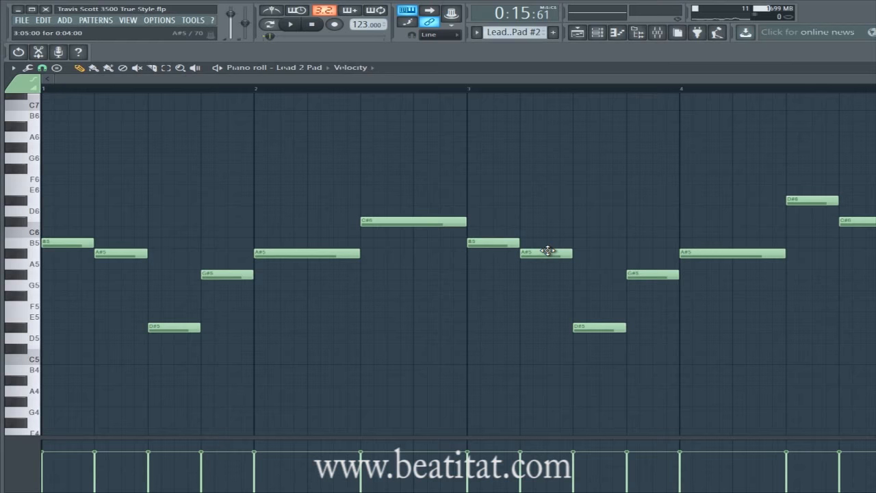
{"action": "key", "text": "F6"}
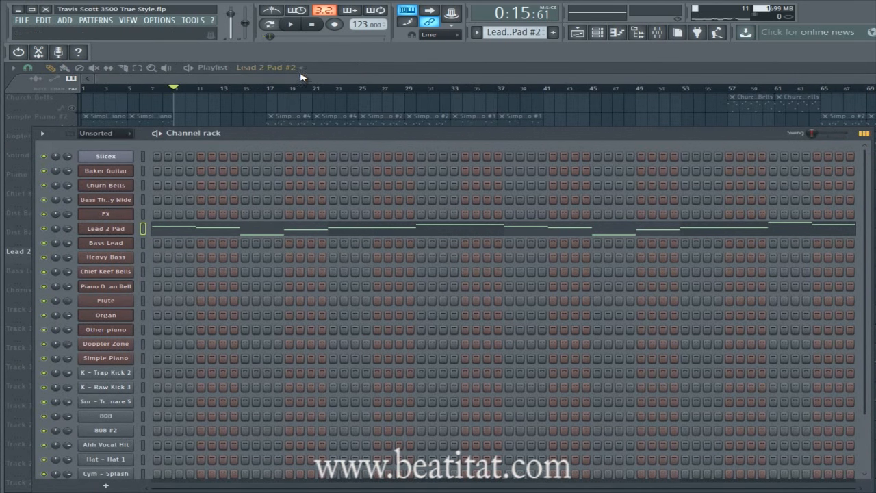
{"action": "key", "text": "F6"}
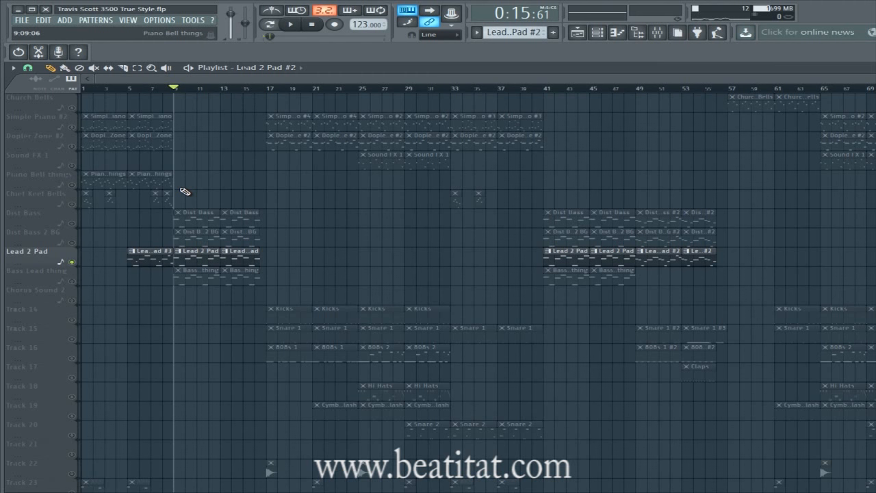
Solo the Bass Lead thing track and play it from bar 9.
{"action": "left_click", "coordinate": [65, 268]}
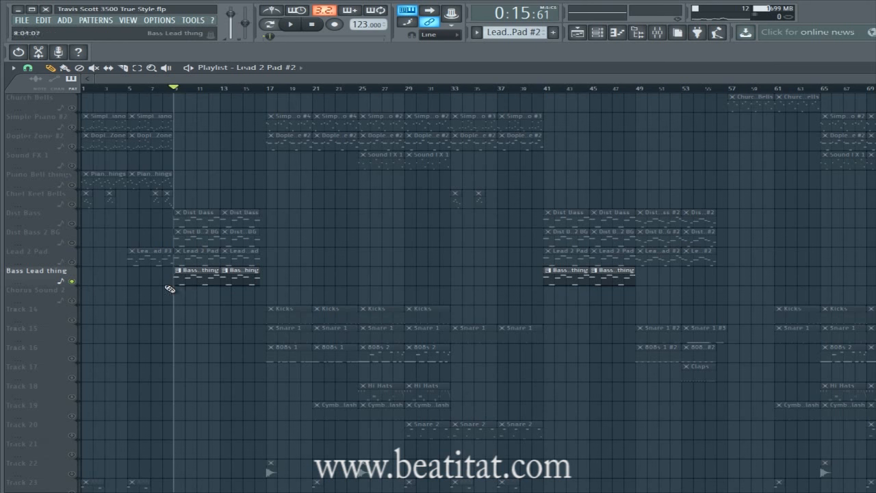
{"action": "key", "text": "space"}
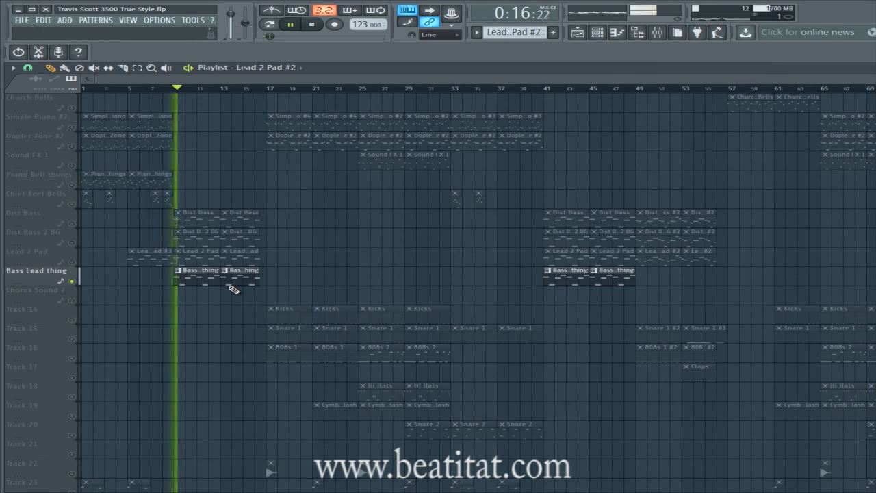
Examine the effects on the Bass Thing - Noisy Wide mixer track during playback, returning to the playlist and stopping playback.
{"action": "left_click", "coordinate": [658, 32]}
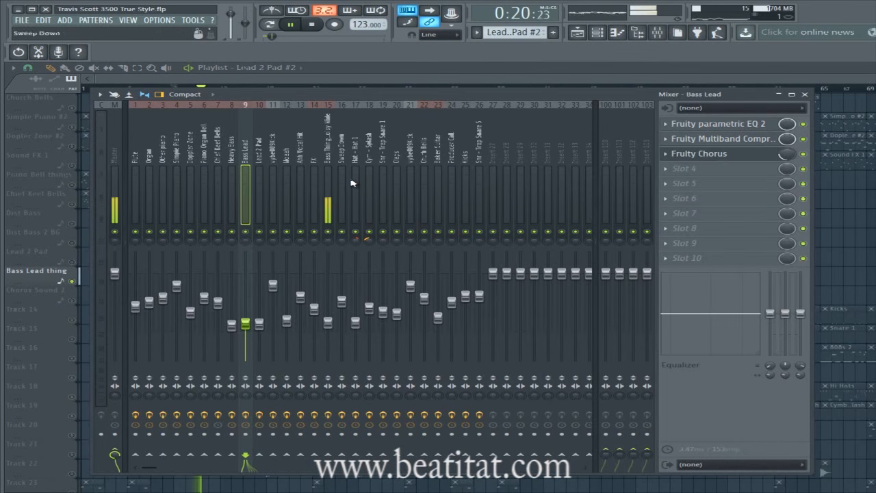
{"action": "left_click", "coordinate": [330, 194]}
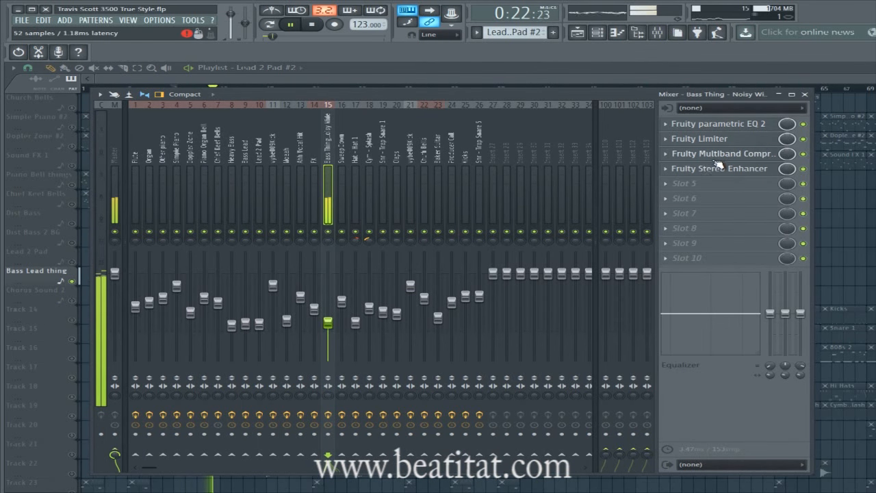
{"action": "left_click", "coordinate": [430, 84]}
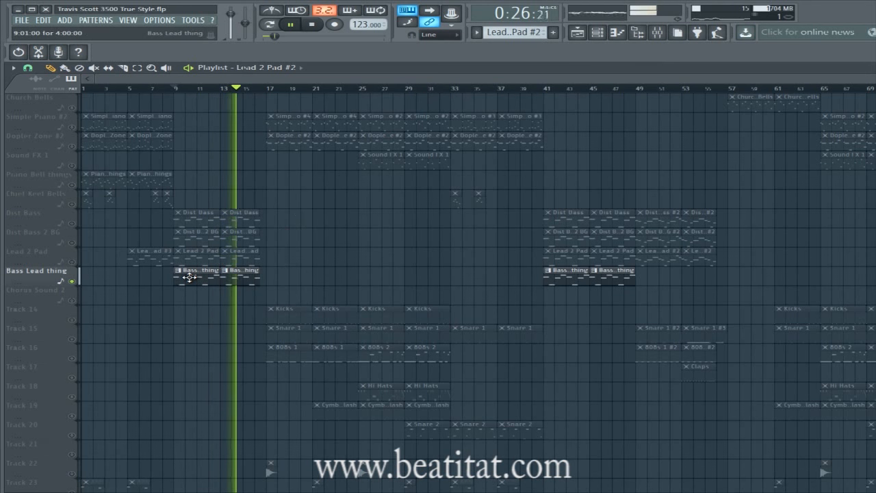
{"action": "key", "text": "space"}
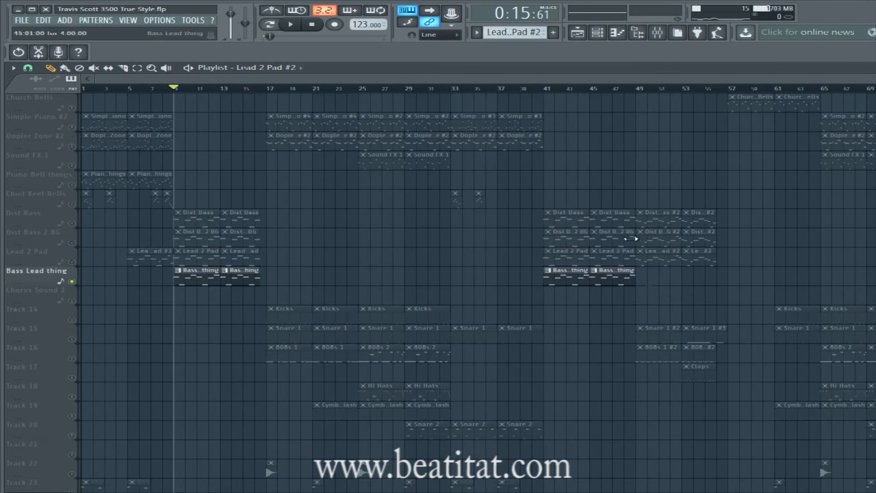
Examine the Fruity Parametric EQ 2 curve on the Bass Thing - Noisy Wide mixer track while playing, and return to the playlist.
{"action": "scroll", "coordinate": [685, 88], "scroll_direction": "right", "scroll_amount": 2}
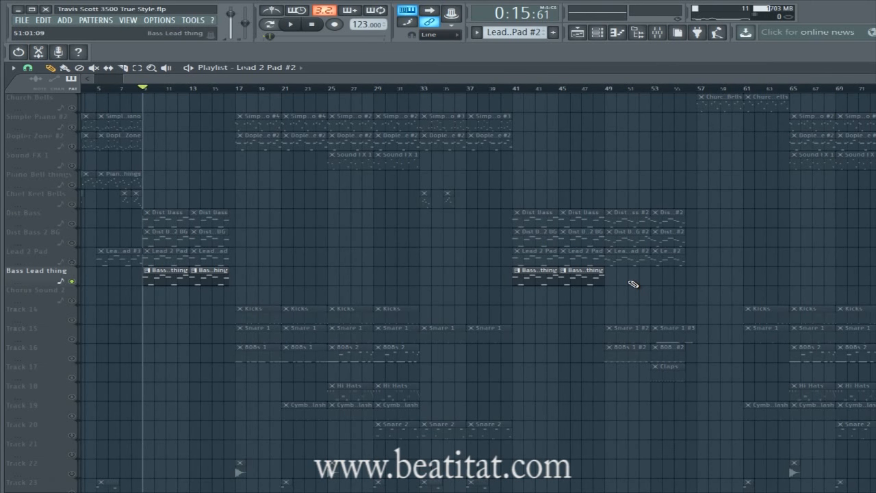
{"action": "scroll", "coordinate": [643, 283], "scroll_direction": "down", "scroll_amount": 3}
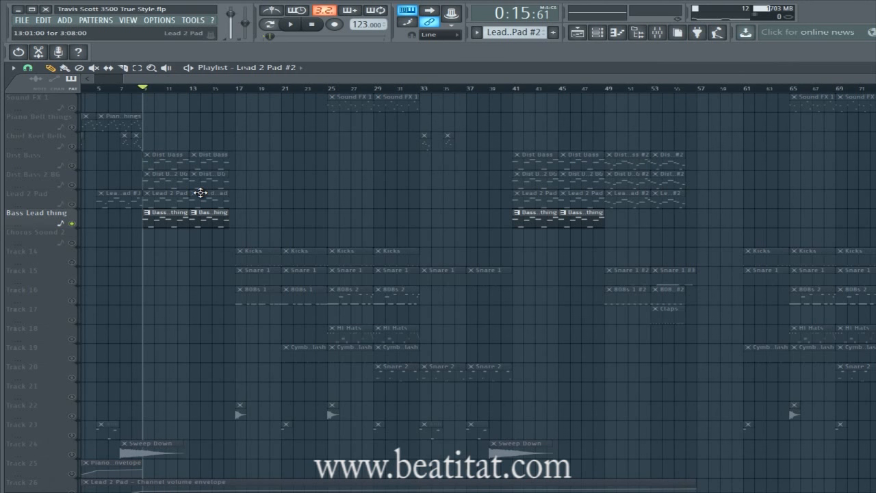
{"action": "left_click", "coordinate": [659, 31]}
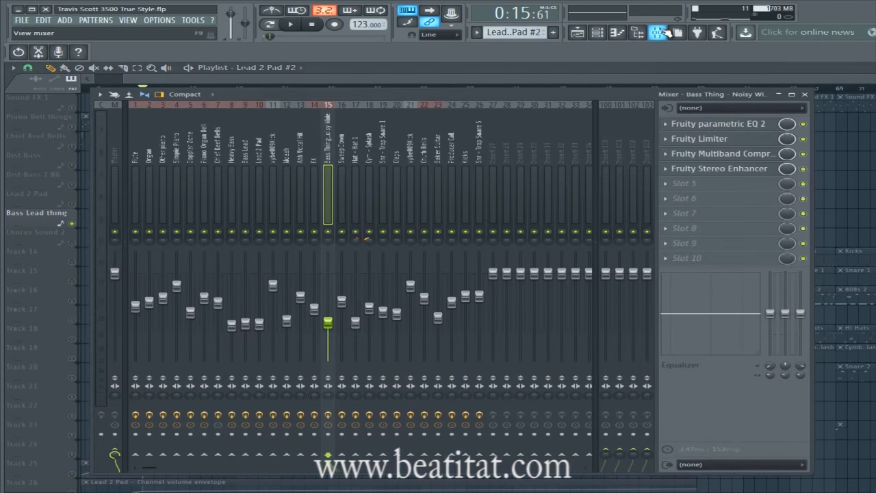
{"action": "left_click", "coordinate": [712, 127]}
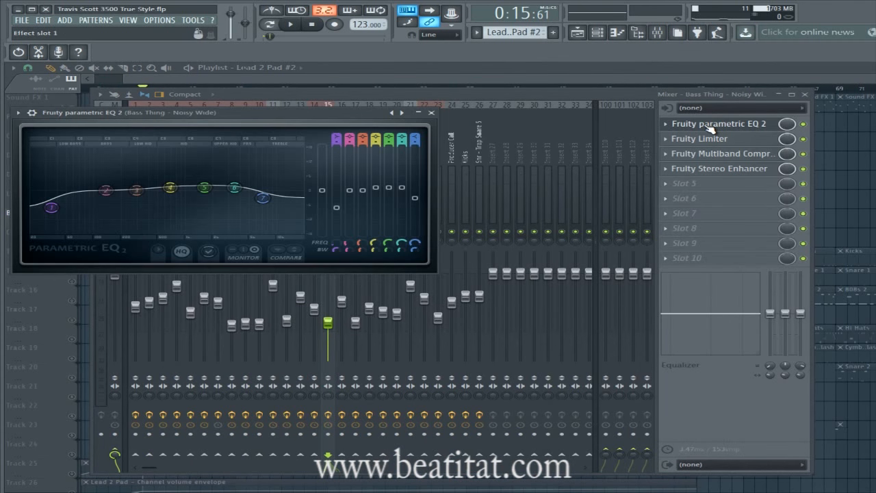
{"action": "key", "text": "space"}
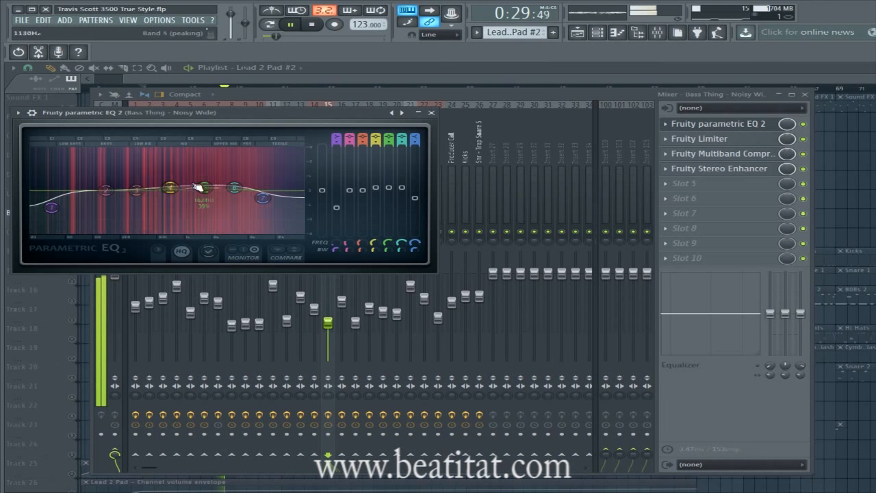
{"action": "key", "text": "space"}
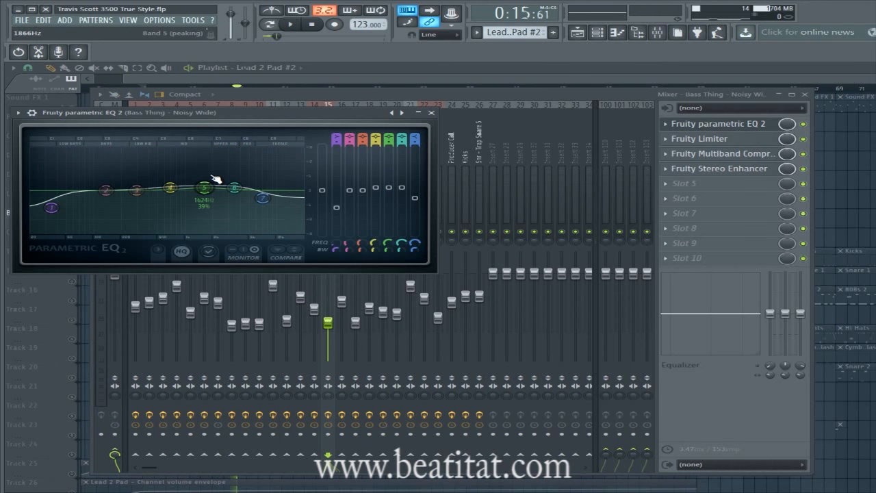
{"action": "left_click", "coordinate": [465, 79]}
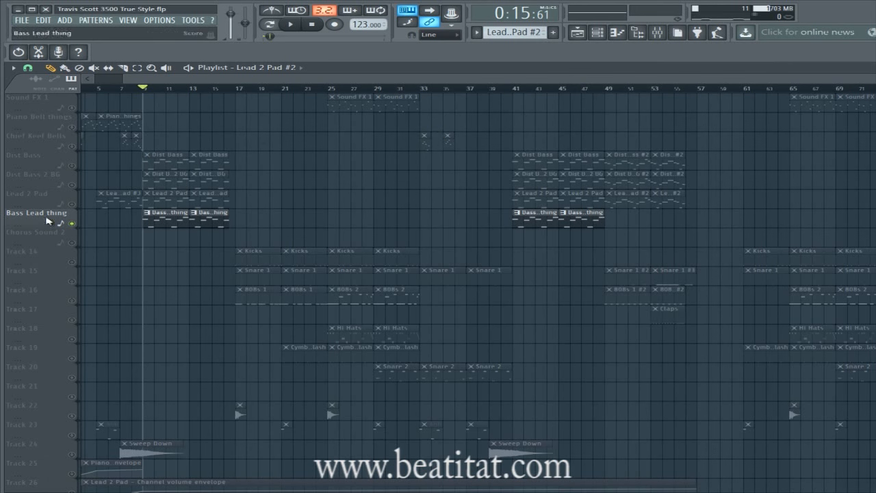
Unmute the Lead 2 Pad, Dist Bass 2 BG and Dist Bass tracks and play them with Bass Lead thing from bar 9.
{"action": "left_click", "coordinate": [72, 204]}
{"action": "left_click", "coordinate": [72, 185]}
{"action": "left_click", "coordinate": [71, 166]}
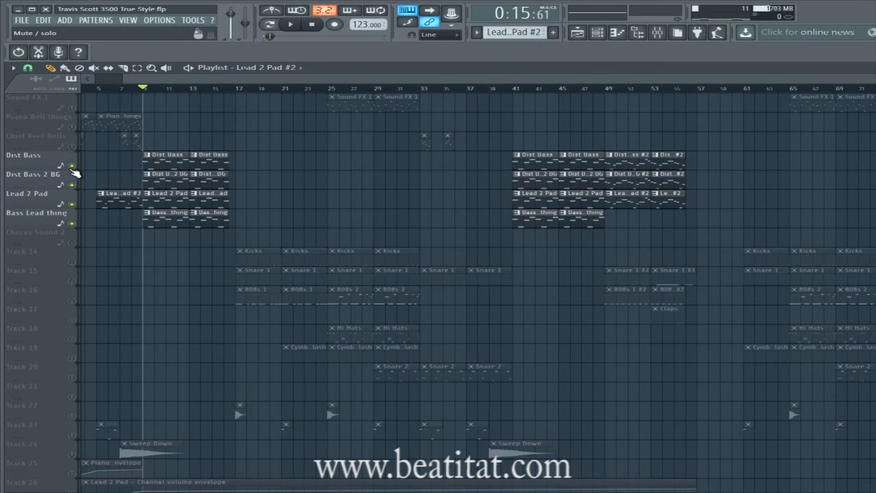
{"action": "key", "text": "space"}
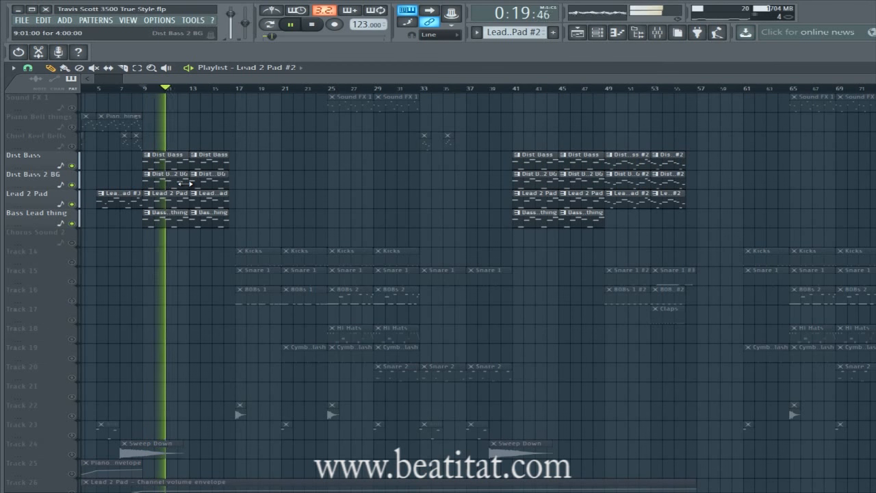
{"action": "scroll", "coordinate": [185, 183], "scroll_direction": "down", "scroll_amount": 4}
{"action": "scroll", "coordinate": [185, 183], "scroll_direction": "up", "scroll_amount": 4}
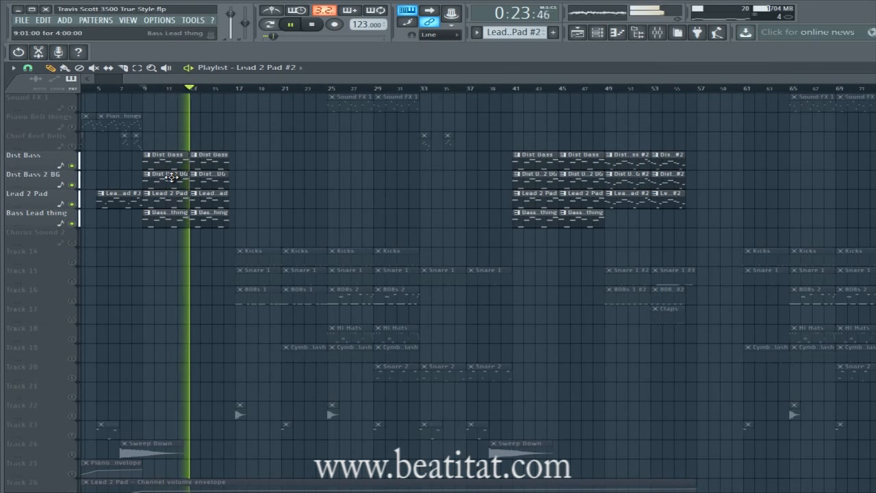
{"action": "scroll", "coordinate": [264, 209], "scroll_direction": "up", "scroll_amount": 2}
{"action": "scroll", "coordinate": [264, 210], "scroll_direction": "up", "scroll_amount": 2}
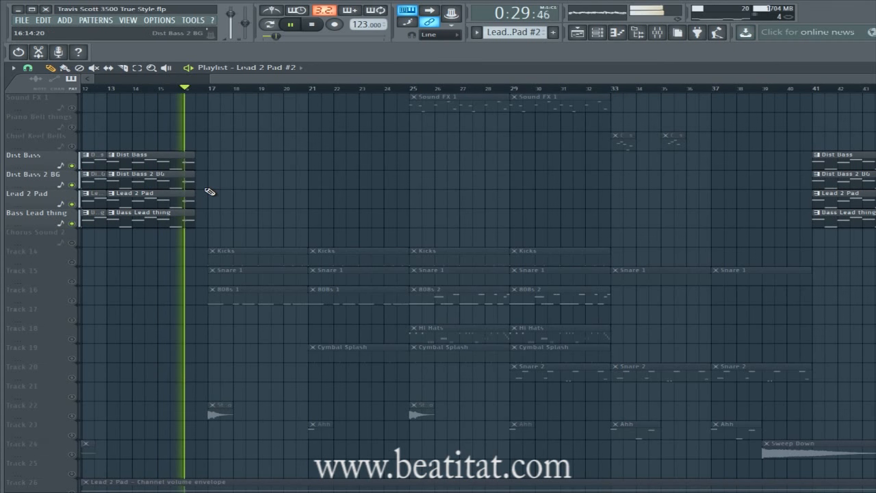
{"action": "key", "text": "space"}
Examine the playlist arrangement around the four bass and lead tracks, focusing on where their clips end before bar 17.
{"action": "scroll", "coordinate": [211, 194], "scroll_direction": "down", "scroll_amount": 3}
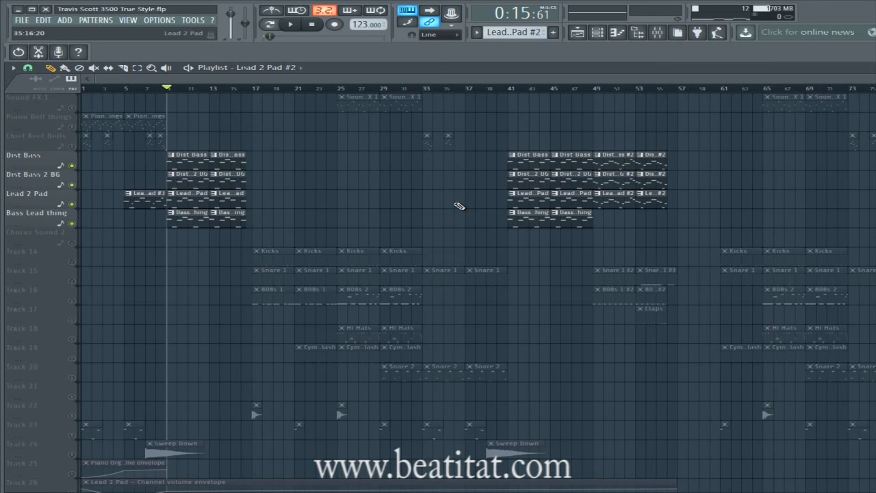
{"action": "scroll", "coordinate": [401, 261], "scroll_direction": "up", "scroll_amount": 5}
{"action": "scroll", "coordinate": [538, 232], "scroll_direction": "down", "scroll_amount": 4}
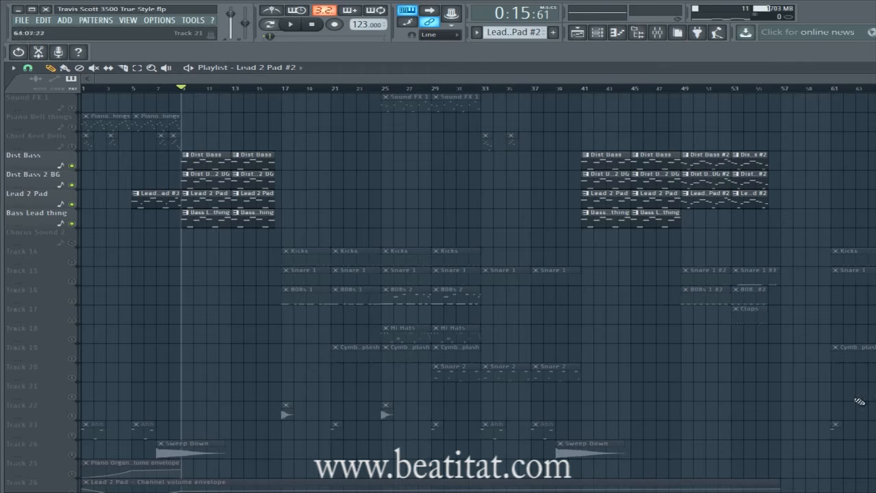
{"action": "scroll", "coordinate": [299, 418], "scroll_direction": "down", "scroll_amount": 2}
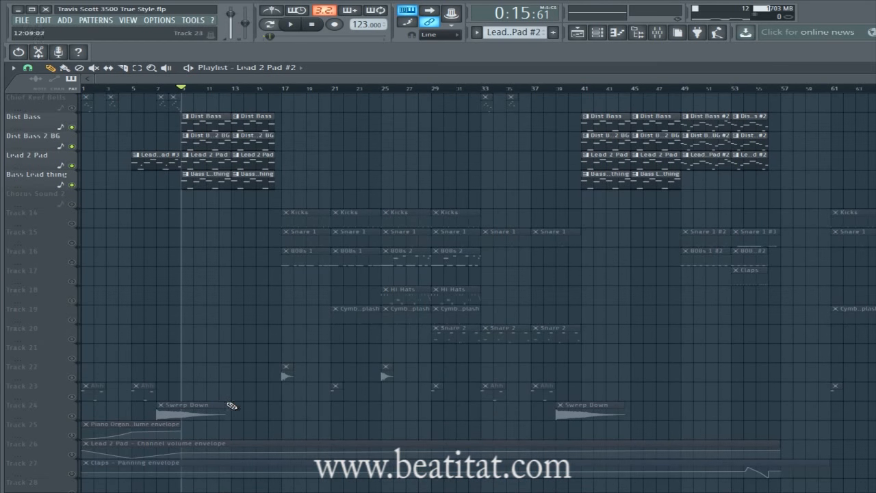
{"action": "scroll", "coordinate": [230, 406], "scroll_direction": "down", "scroll_amount": 3}
{"action": "scroll", "coordinate": [715, 387], "scroll_direction": "up", "scroll_amount": 6}
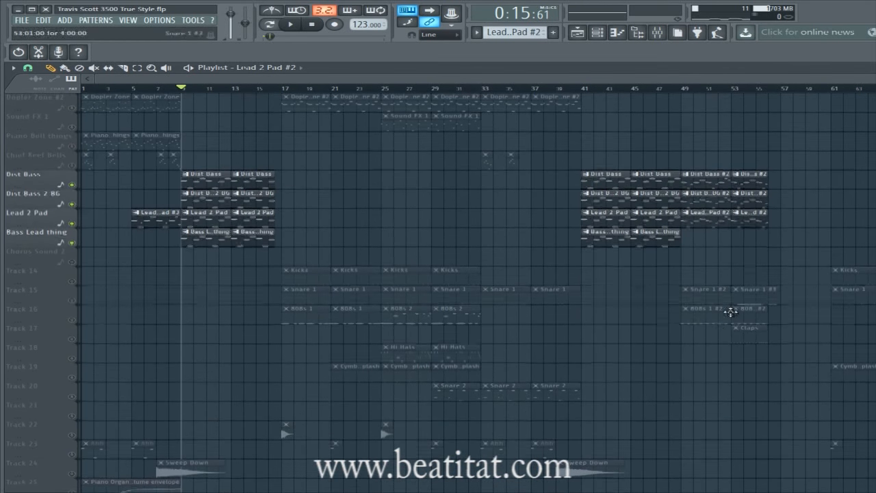
{"action": "scroll", "coordinate": [524, 241], "scroll_direction": "up", "scroll_amount": 4}
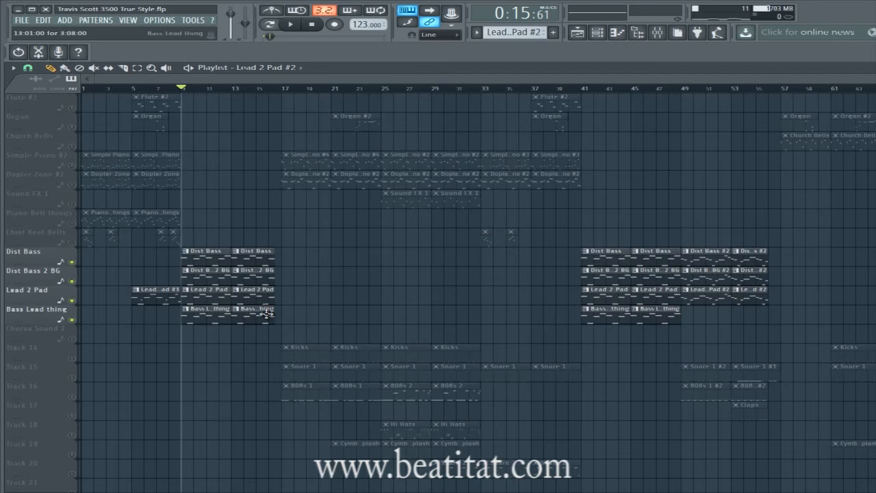
{"action": "scroll", "coordinate": [261, 299], "scroll_direction": "up", "scroll_amount": 5, "text": "ctrl"}
{"action": "scroll", "coordinate": [333, 260], "scroll_direction": "down", "scroll_amount": 2, "text": "ctrl"}
{"action": "scroll", "coordinate": [308, 321], "scroll_direction": "down", "scroll_amount": 1, "text": "ctrl"}
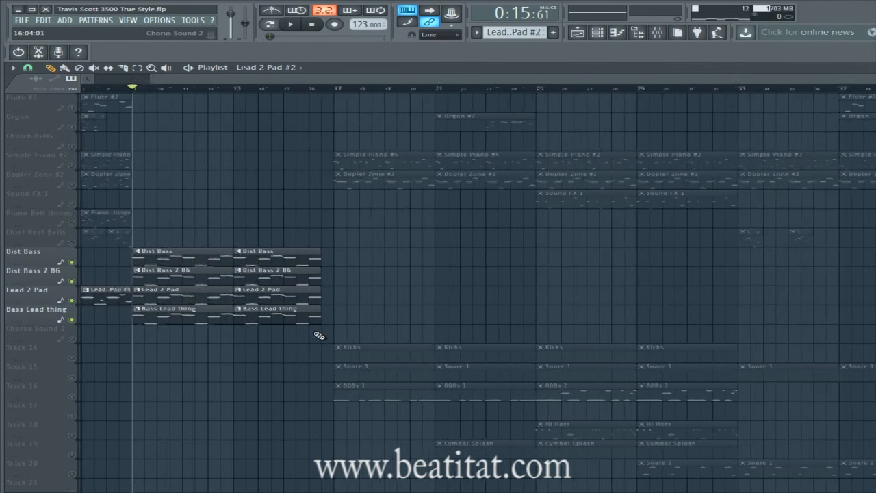
{"action": "scroll", "coordinate": [325, 329], "scroll_direction": "down", "scroll_amount": 1, "text": "ctrl"}
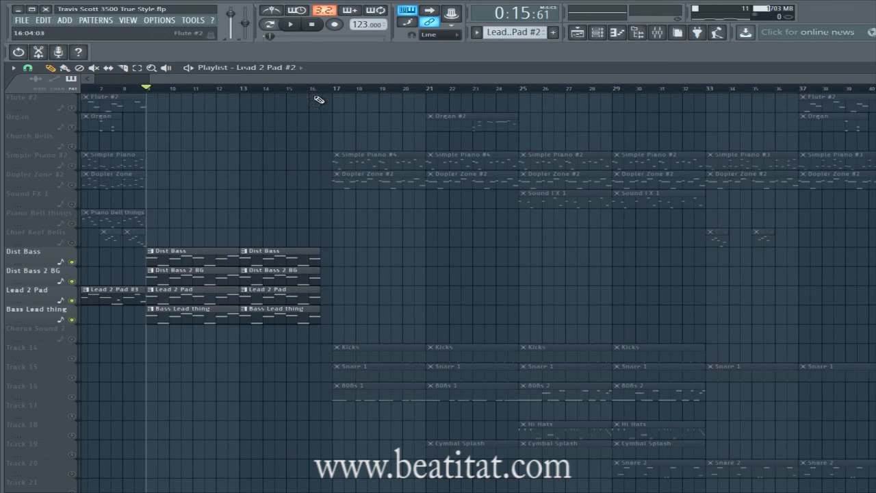
Mark the gap before the drums with the playback position at bars 17 and 16, and set it to bar 49.
{"action": "mouse_move", "coordinate": [319, 93]}
{"action": "left_mouse_down"}
{"action": "mouse_move", "coordinate": [337, 92]}
{"action": "mouse_move", "coordinate": [299, 91]}
{"action": "mouse_move", "coordinate": [336, 95]}
{"action": "left_mouse_up"}
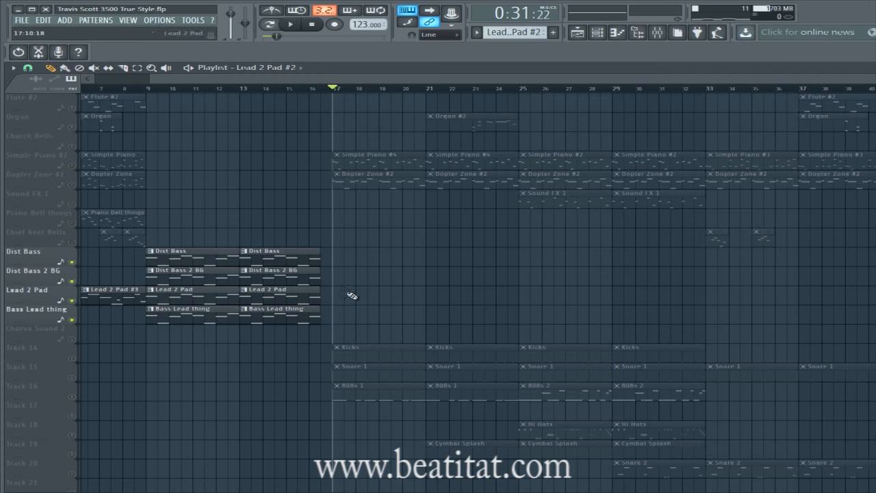
{"action": "left_click", "coordinate": [319, 93]}
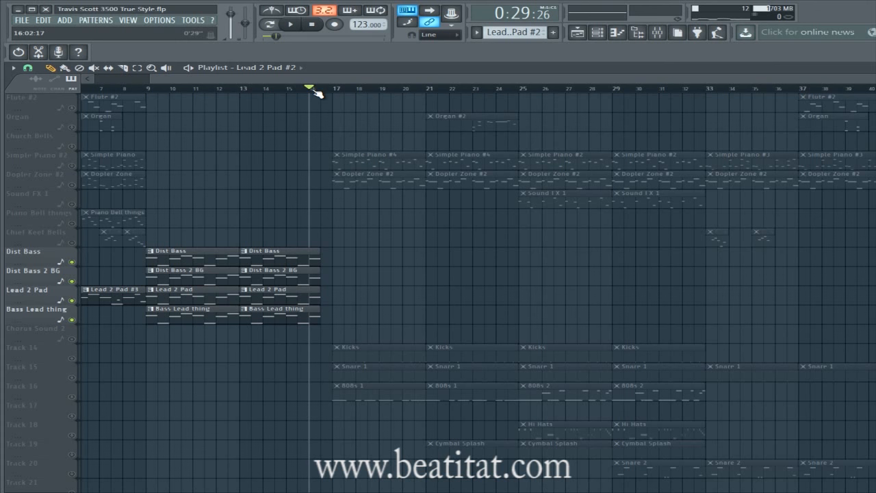
{"action": "left_click_drag", "start_coordinate": [333, 79], "coordinate": [155, 89]}
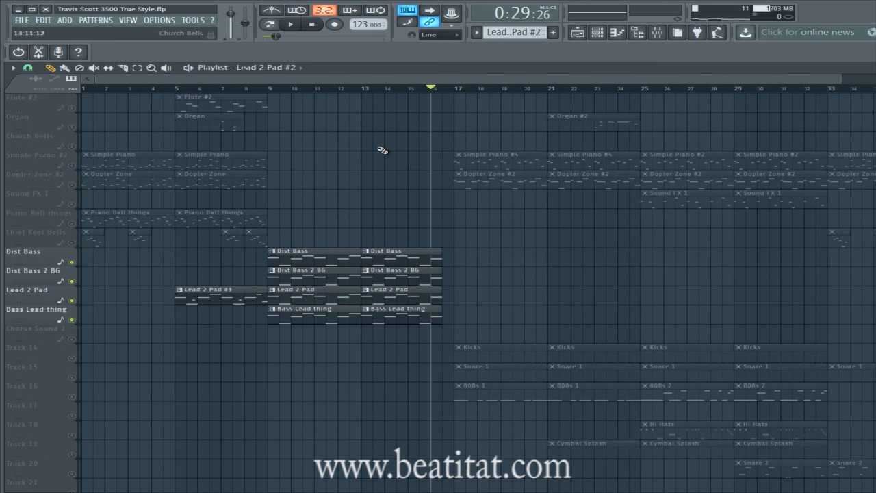
{"action": "left_click_drag", "start_coordinate": [470, 79], "coordinate": [827, 117]}
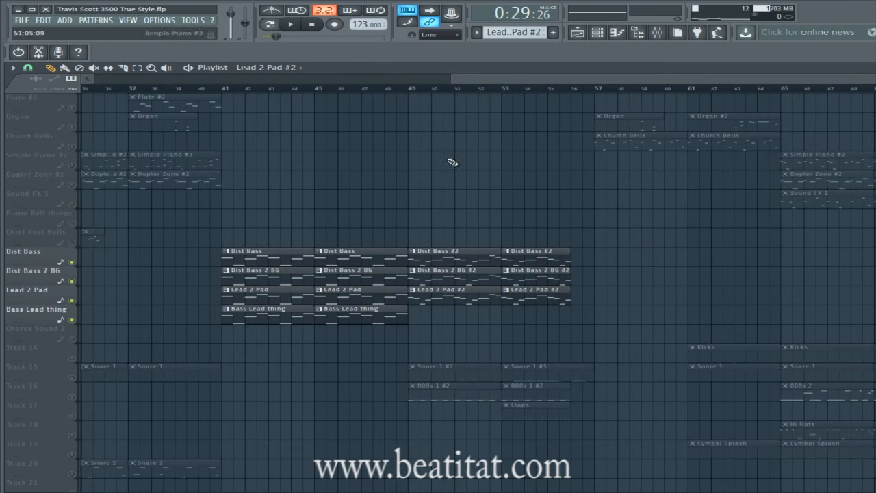
{"action": "left_click", "coordinate": [411, 93]}
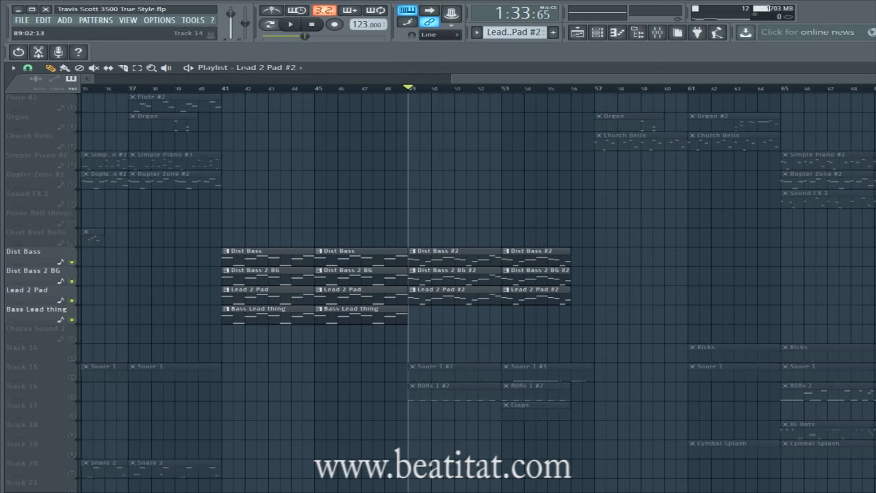
Unmute the Chorus Sound 2 track and locate its clips in the playlist from bar 81.
{"action": "left_click", "coordinate": [72, 339]}
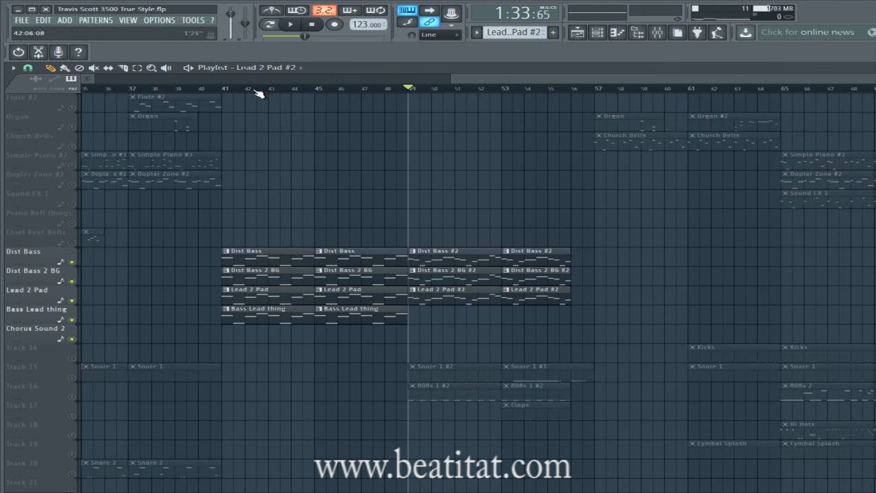
{"action": "left_click_drag", "start_coordinate": [495, 79], "coordinate": [870, 172]}
{"action": "left_click_drag", "start_coordinate": [825, 79], "coordinate": [173, 109]}
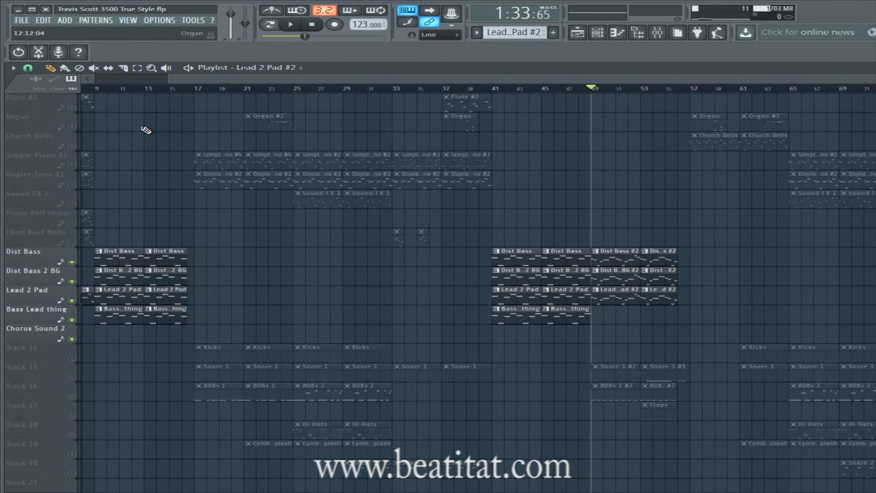
{"action": "left_click_drag", "start_coordinate": [181, 87], "coordinate": [484, 150]}
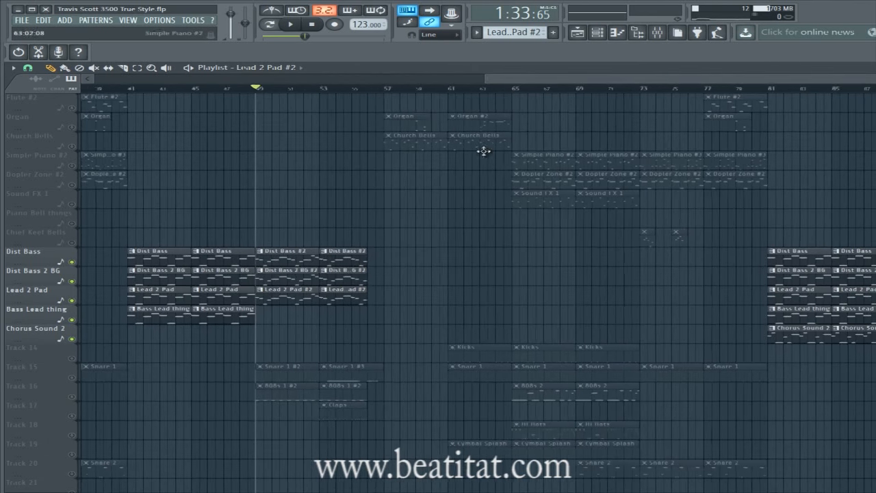
{"action": "left_click_drag", "start_coordinate": [648, 82], "coordinate": [781, 103]}
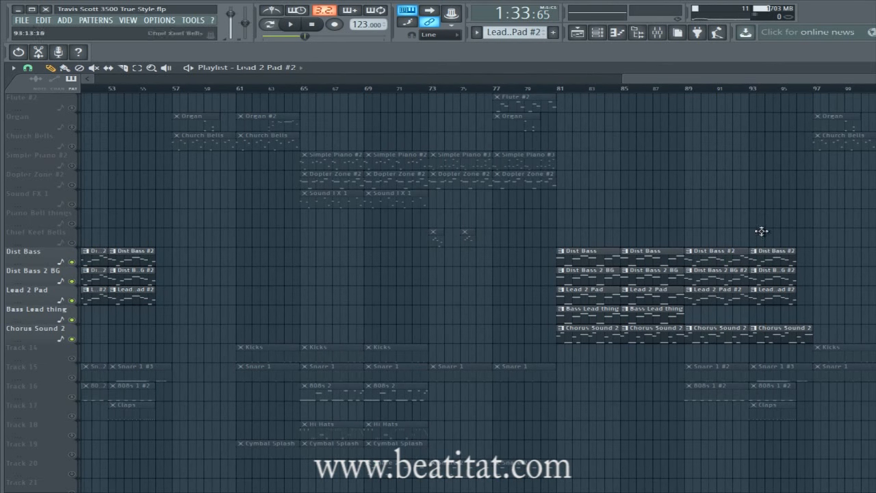
{"action": "scroll", "coordinate": [657, 356], "scroll_direction": "down", "scroll_amount": 5}
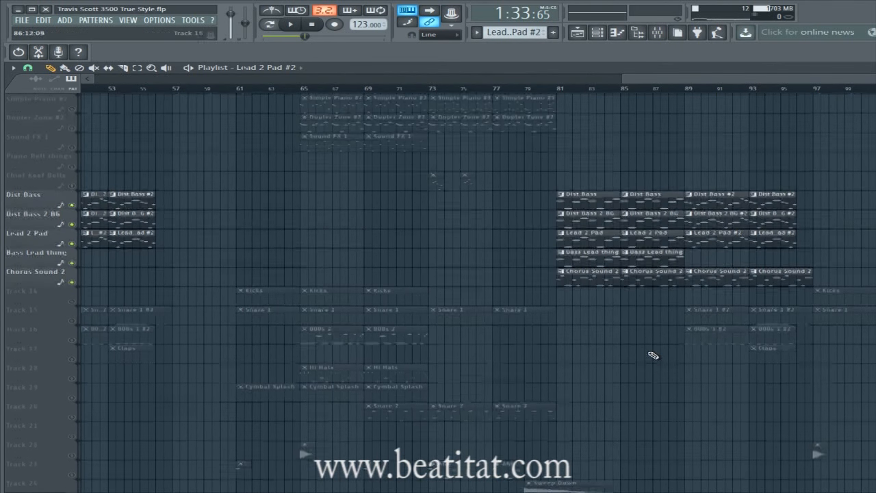
{"action": "scroll", "coordinate": [685, 383], "scroll_direction": "up", "scroll_amount": 2}
Play the Chorus Sound 2 pattern on its own in pattern mode and open its Baker Guitar notes in the piano roll.
{"action": "double_click", "coordinate": [580, 205]}
{"action": "left_click_drag", "start_coordinate": [259, 79], "coordinate": [59, 80]}
{"action": "key", "text": "Escape"}
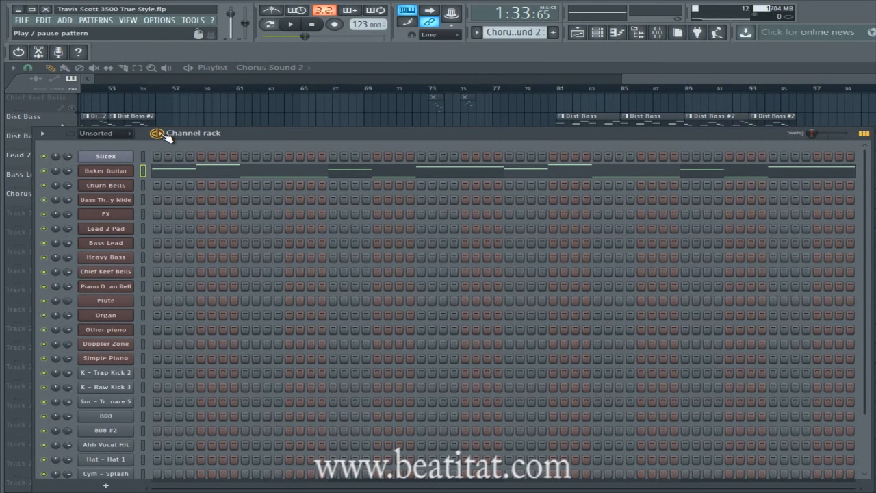
{"action": "key", "text": "l"}
{"action": "key", "text": "space"}
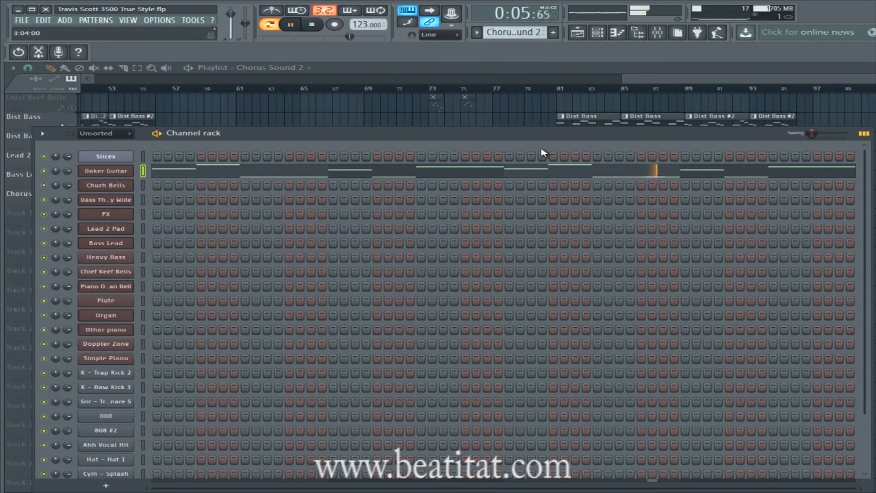
{"action": "left_click", "coordinate": [583, 170]}
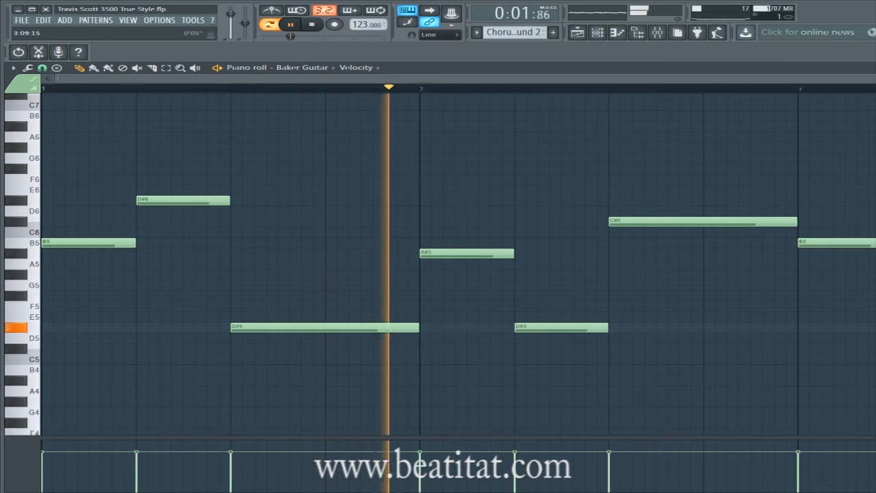
Stop the Chorus Sound 2 pattern, close its Baker Guitar notes and unmute Track 28 with the Baker Guitar volume envelope in the playlist.
{"action": "scroll", "coordinate": [458, 264], "scroll_direction": "down", "scroll_amount": 2}
{"action": "key", "text": "space"}
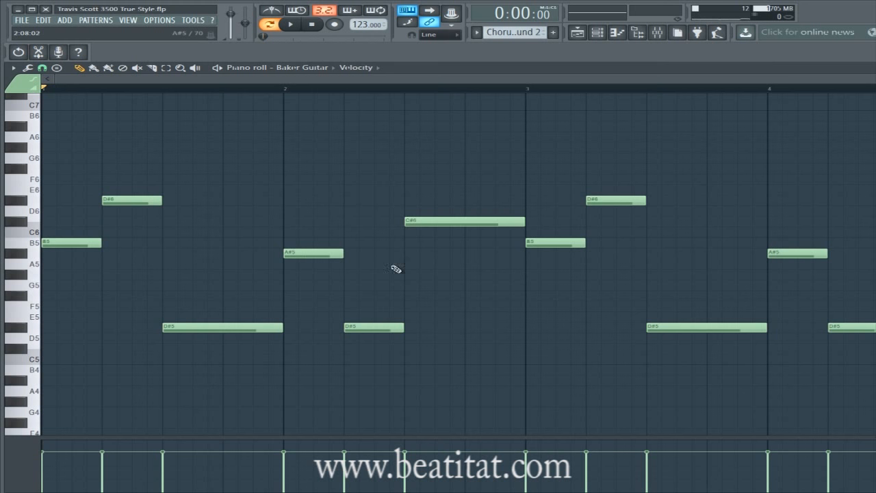
{"action": "key", "text": "Escape"}
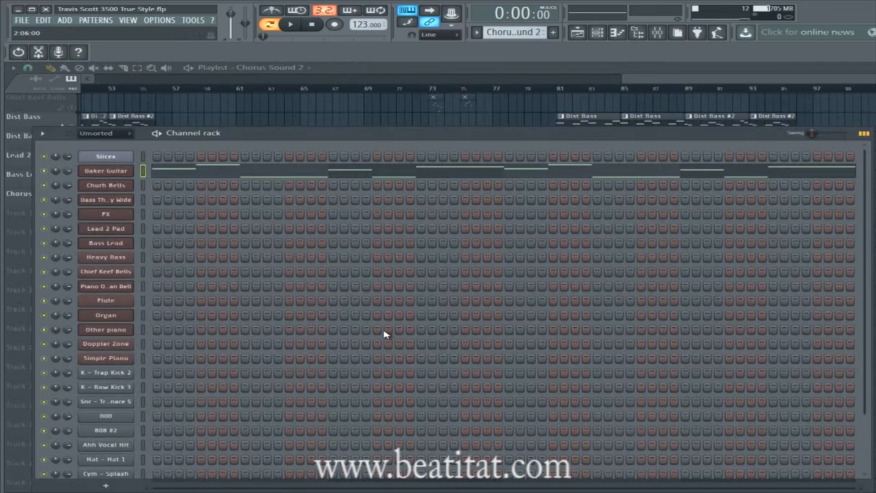
{"action": "left_click", "coordinate": [644, 80]}
{"action": "scroll", "coordinate": [702, 198], "scroll_direction": "down", "scroll_amount": 6}
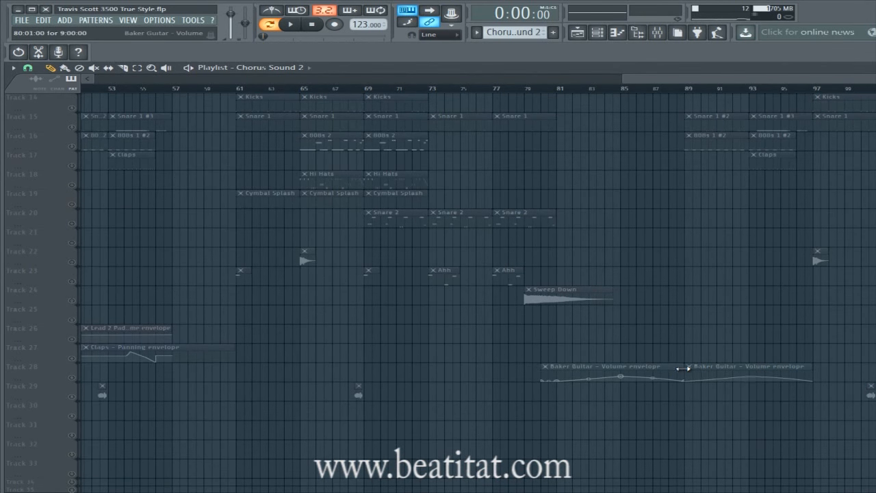
{"action": "left_click", "coordinate": [80, 373]}
Mute the Dist Bass, Dist Bass 2 BG, Lead 2 Pad and Bass Lead thing tracks, keeping Chorus Sound 2 and Track 28 active.
{"action": "scroll", "coordinate": [788, 356], "scroll_direction": "up", "scroll_amount": 11}
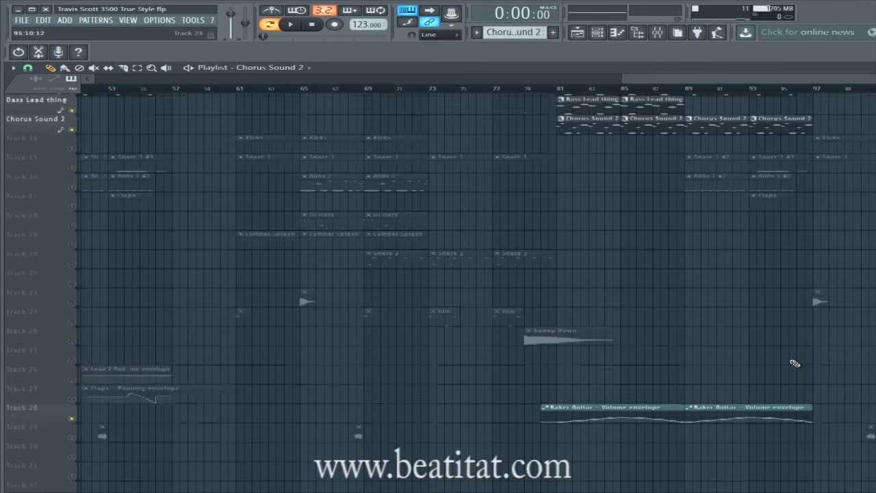
{"action": "left_click", "coordinate": [81, 322]}
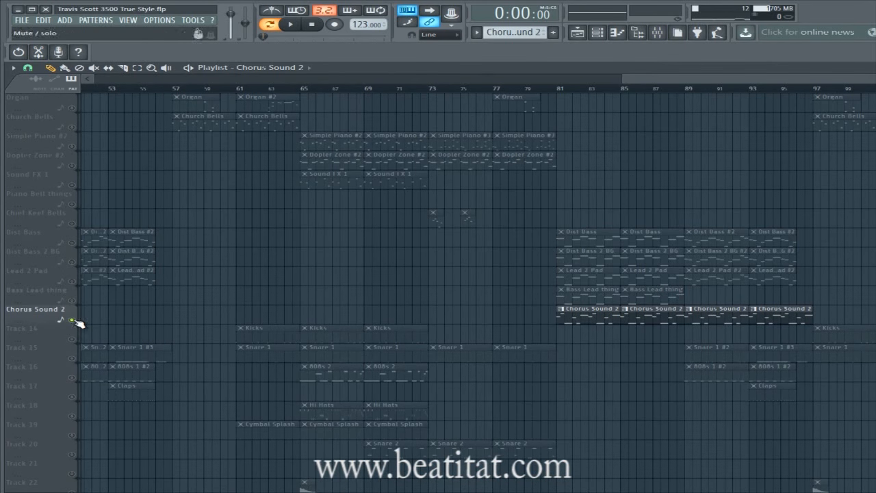
{"action": "scroll", "coordinate": [110, 369], "scroll_direction": "down", "scroll_amount": 5}
{"action": "scroll", "coordinate": [103, 425], "scroll_direction": "down", "scroll_amount": 5}
{"action": "left_click", "coordinate": [76, 416]}
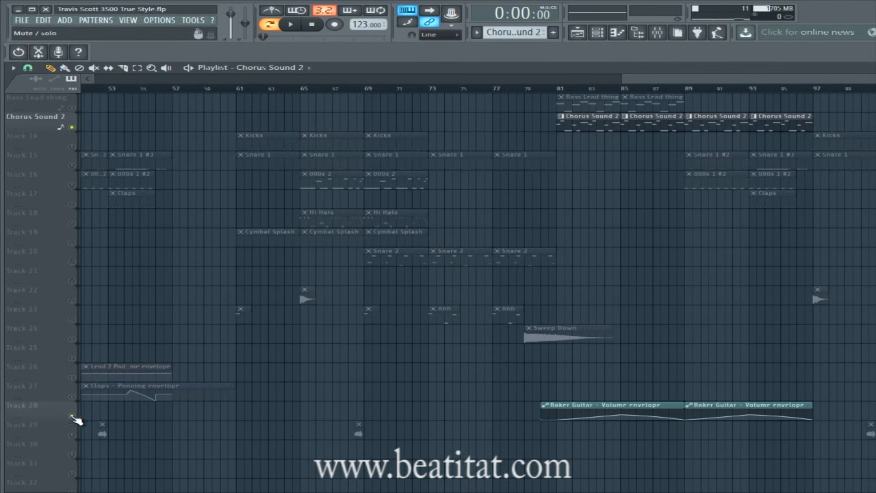
{"action": "scroll", "coordinate": [528, 325], "scroll_direction": "up", "scroll_amount": 4}
{"action": "scroll", "coordinate": [528, 324], "scroll_direction": "up", "scroll_amount": 5}
Play the song from bar 81 to hear Chorus Sound 2 with its Baker Guitar volume envelope, and stop playback.
{"action": "left_click", "coordinate": [562, 88]}
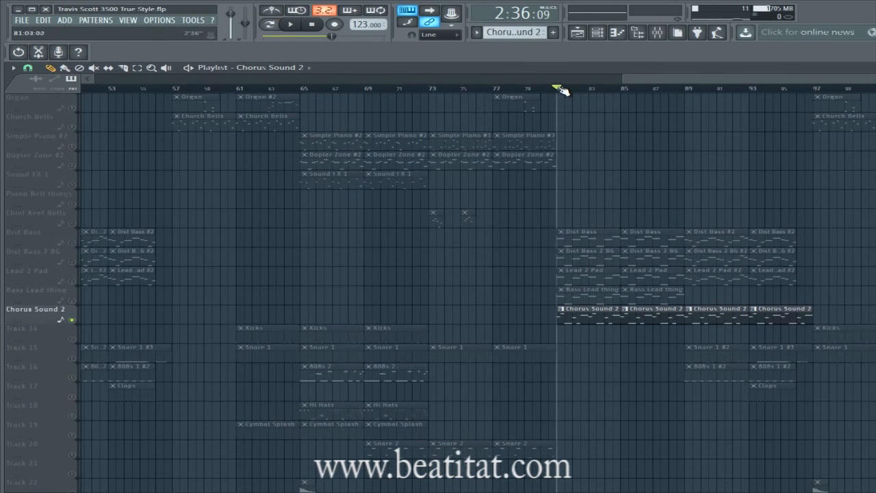
{"action": "scroll", "coordinate": [679, 323], "scroll_direction": "down", "scroll_amount": 9}
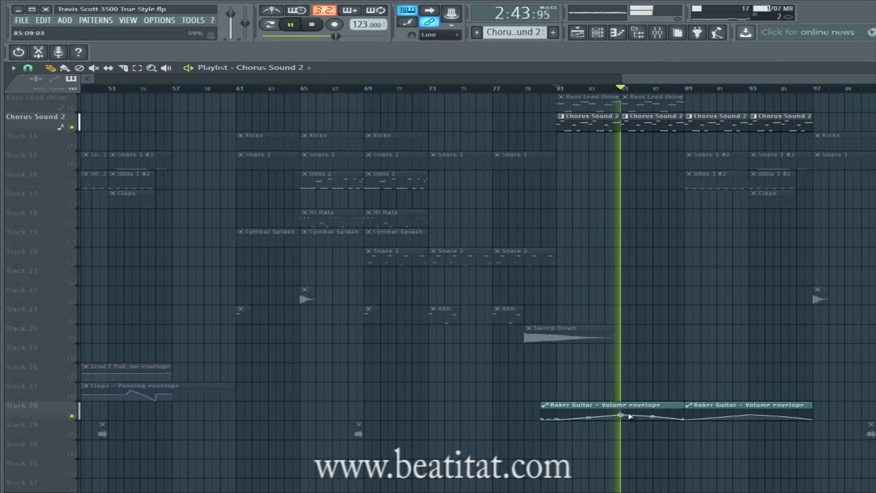
{"action": "scroll", "coordinate": [731, 378], "scroll_direction": "up", "scroll_amount": 4}
{"action": "scroll", "coordinate": [731, 378], "scroll_direction": "up", "scroll_amount": 2}
{"action": "scroll", "coordinate": [700, 286], "scroll_direction": "down", "scroll_amount": 5}
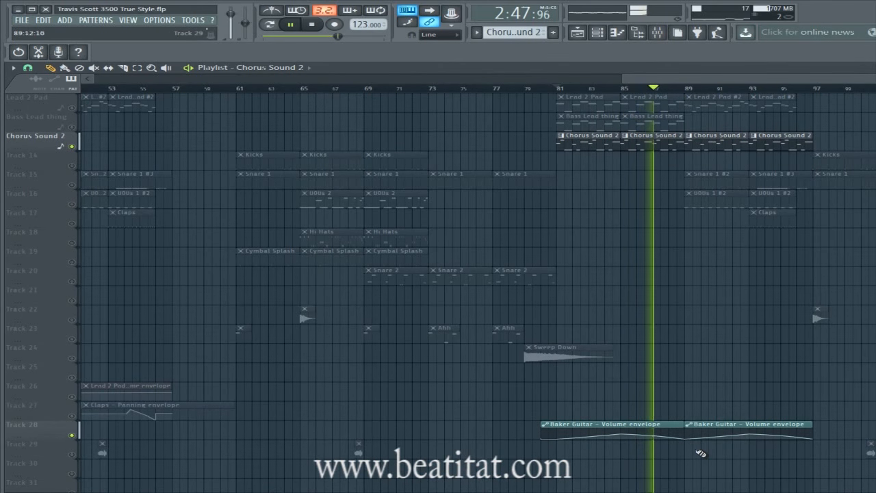
{"action": "key", "text": "space"}
{"action": "scroll", "coordinate": [853, 208], "scroll_direction": "up", "scroll_amount": 4}
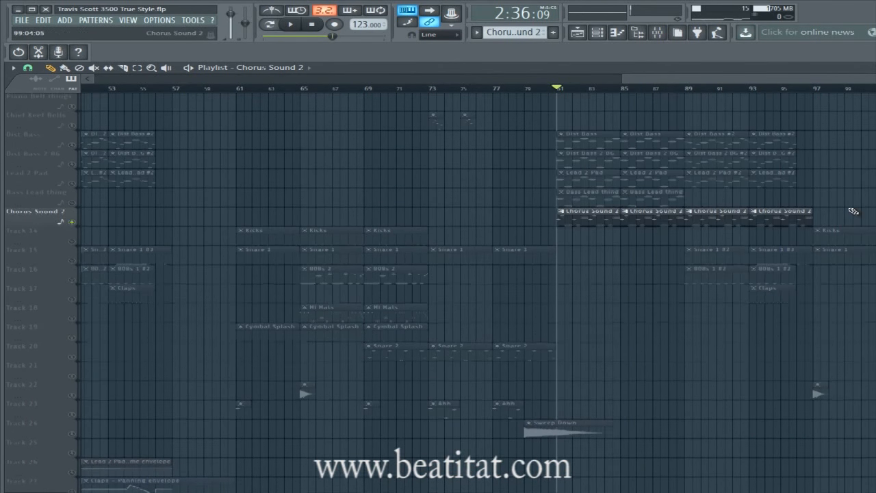
Examine the whole playlist for where Chorus Sound 2 is used and how its Baker Guitar volume envelopes are shaped in each section.
{"action": "left_click_drag", "start_coordinate": [641, 80], "coordinate": [478, 92]}
{"action": "left_click_drag", "start_coordinate": [620, 110], "coordinate": [23, 106]}
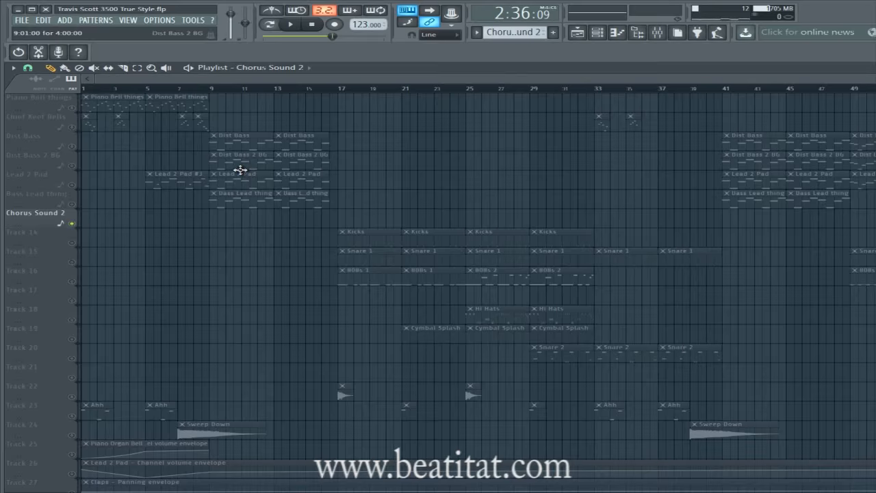
{"action": "left_click_drag", "start_coordinate": [532, 79], "coordinate": [717, 110]}
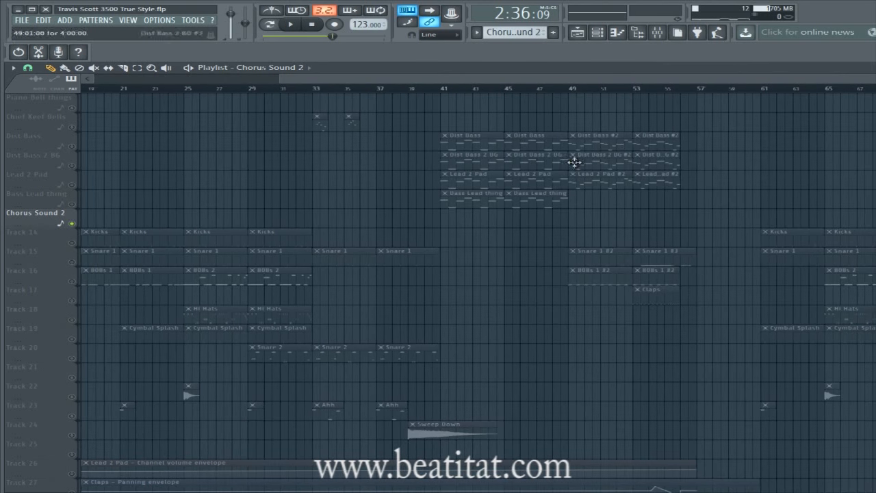
{"action": "left_click_drag", "start_coordinate": [585, 80], "coordinate": [768, 78]}
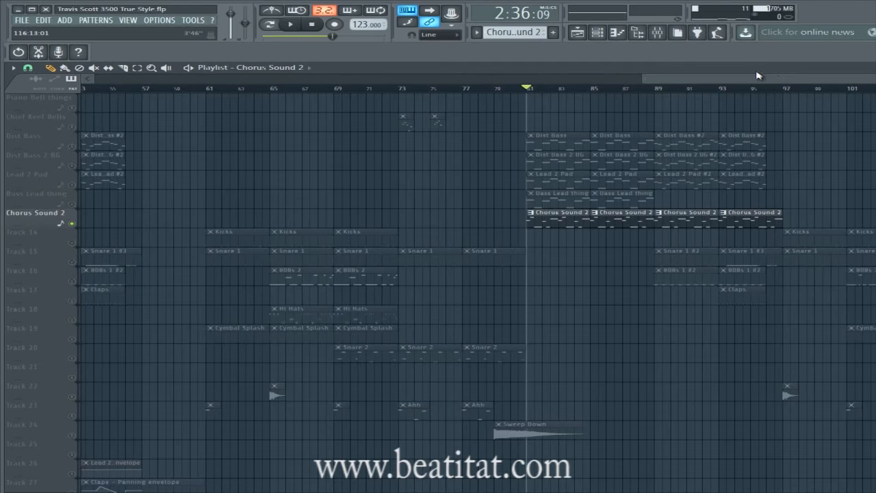
{"action": "scroll", "coordinate": [758, 75], "scroll_direction": "right", "scroll_amount": 5}
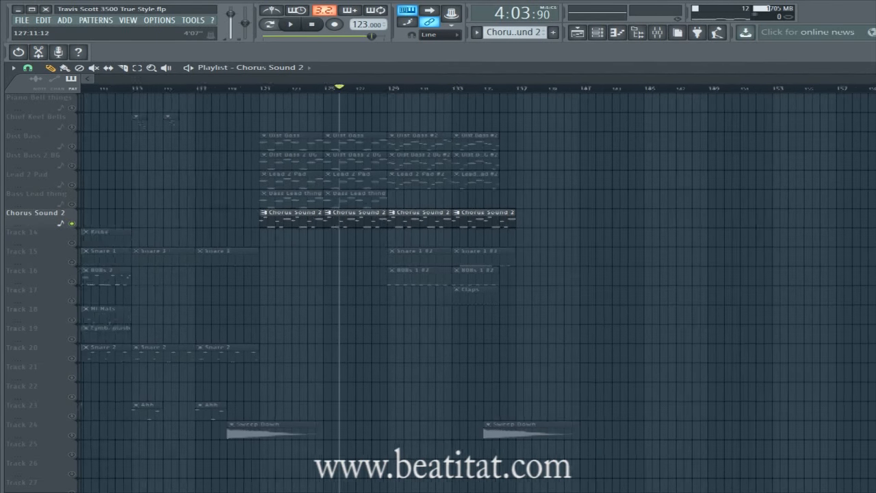
{"action": "scroll", "coordinate": [724, 122], "scroll_direction": "left", "scroll_amount": 6}
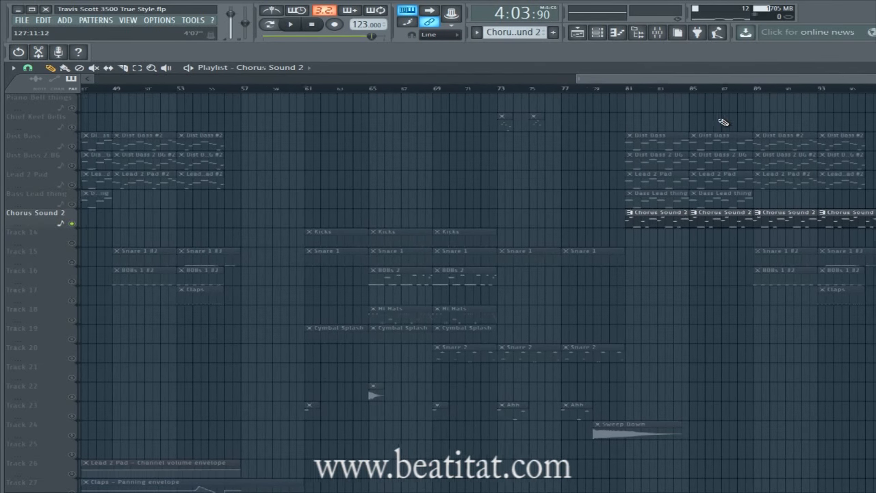
{"action": "scroll", "coordinate": [528, 259], "scroll_direction": "down", "scroll_amount": 5}
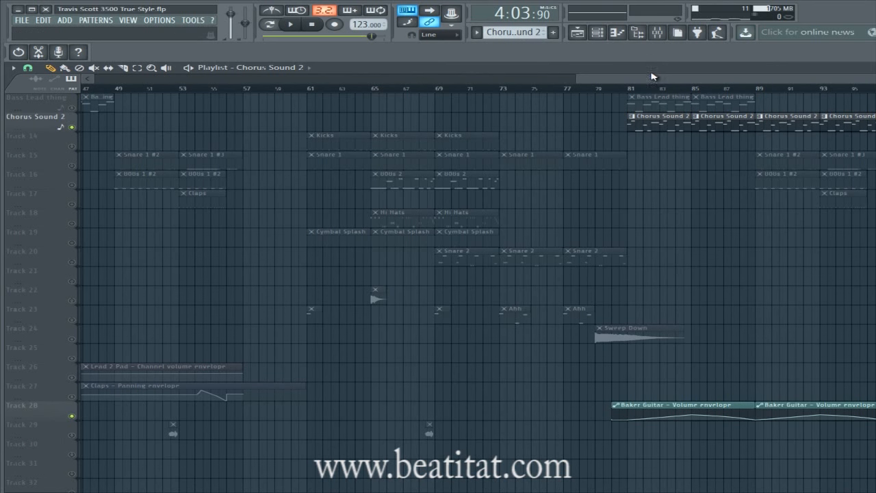
{"action": "scroll", "coordinate": [651, 76], "scroll_direction": "right", "scroll_amount": 4}
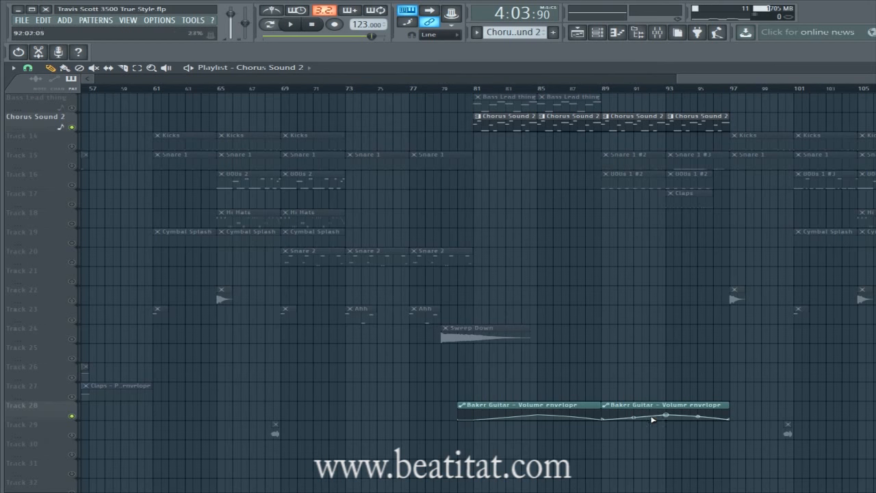
{"action": "scroll", "coordinate": [696, 84], "scroll_direction": "right", "scroll_amount": 15}
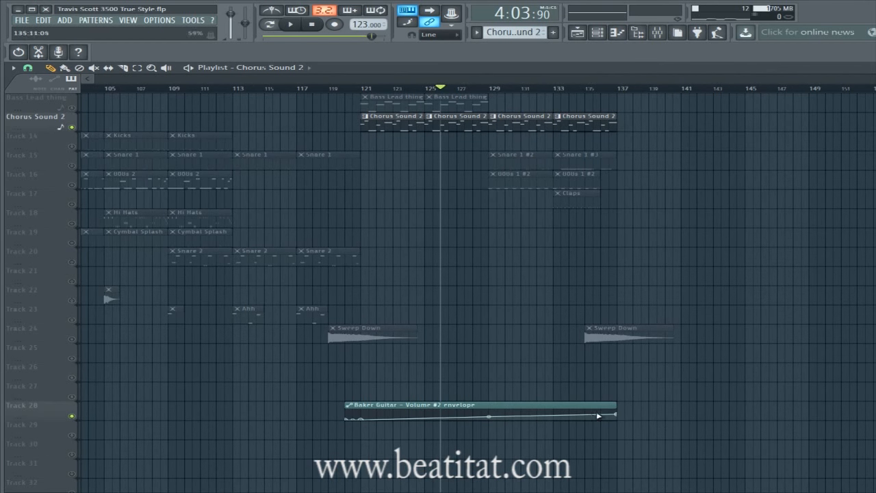
Play the final Chorus Sound 2 section from bar 121 with the Baker Guitar Volume #2 envelope, and stop playback.
{"action": "left_click", "coordinate": [369, 88]}
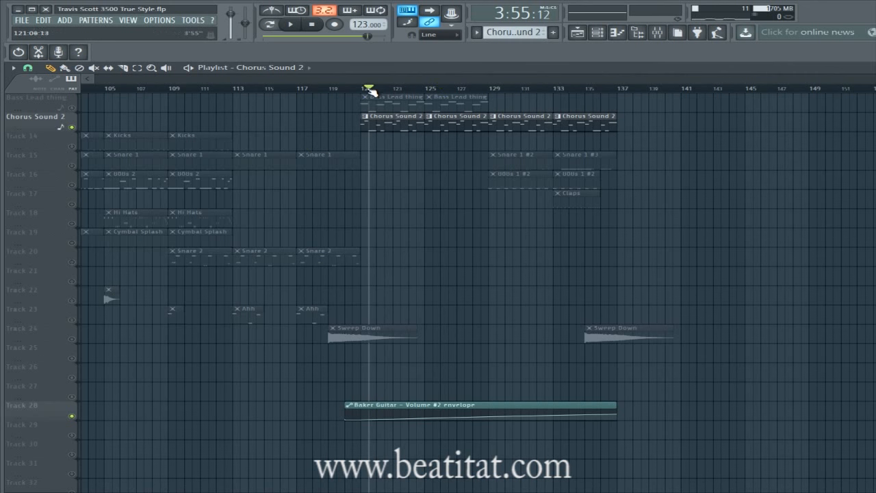
{"action": "key", "text": "space"}
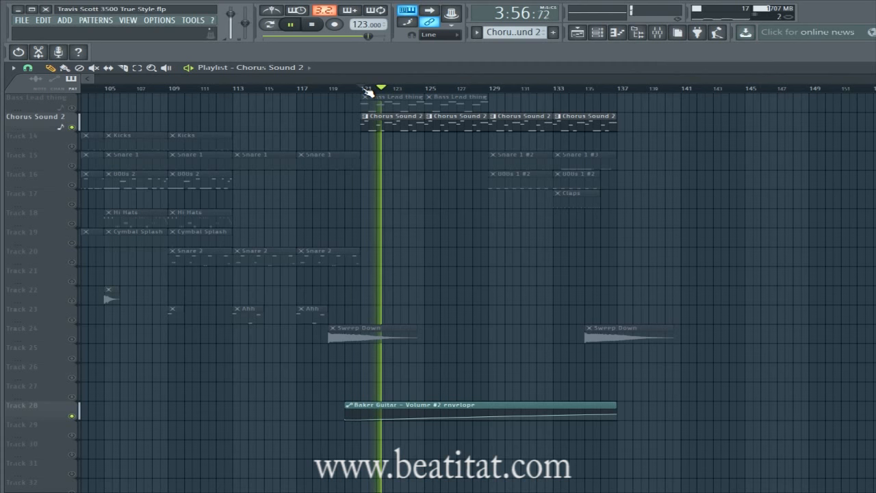
{"action": "scroll", "coordinate": [372, 264], "scroll_direction": "up", "scroll_amount": 1}
{"action": "scroll", "coordinate": [394, 260], "scroll_direction": "up", "scroll_amount": 4}
{"action": "scroll", "coordinate": [425, 261], "scroll_direction": "down", "scroll_amount": 2}
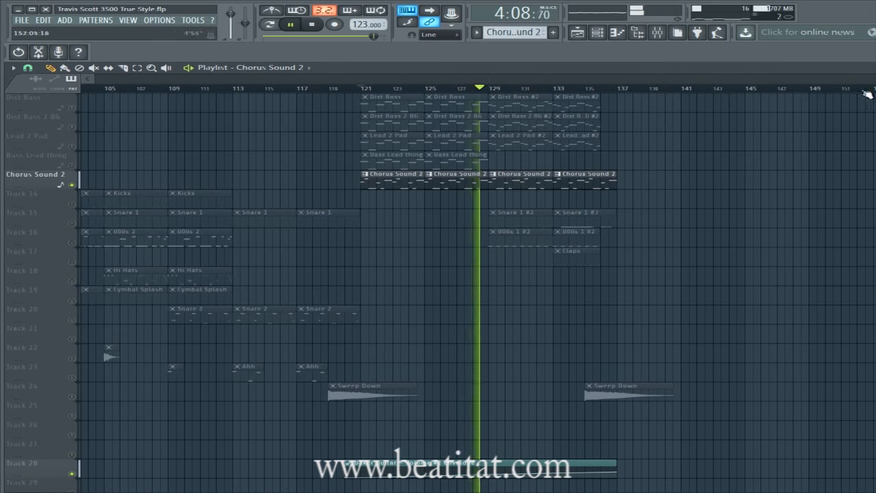
{"action": "key", "text": "space"}
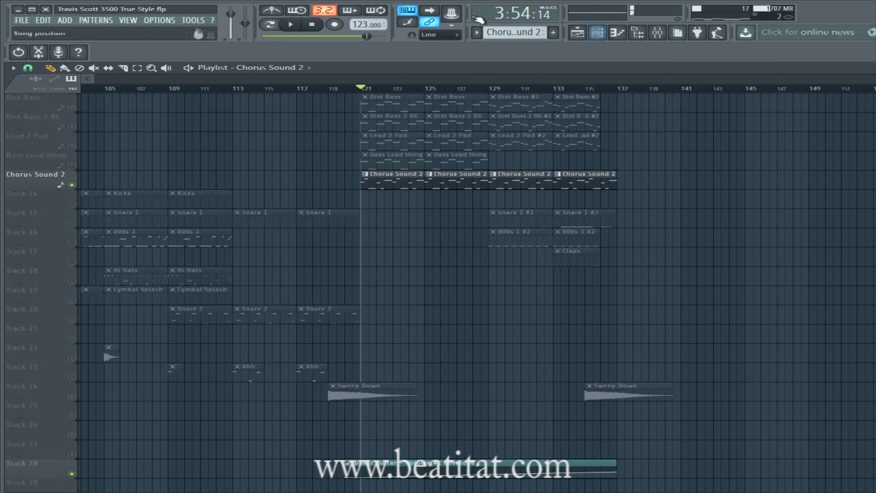
Unmute the Dist Bass, Dist Bass 2 BG, Lead 2 Pad and Bass Lead thing tracks and play them with Chorus Sound 2 from bar 121.
{"action": "left_click_drag", "start_coordinate": [73, 166], "coordinate": [73, 104]}
{"action": "scroll", "coordinate": [83, 150], "scroll_direction": "up", "scroll_amount": 3}
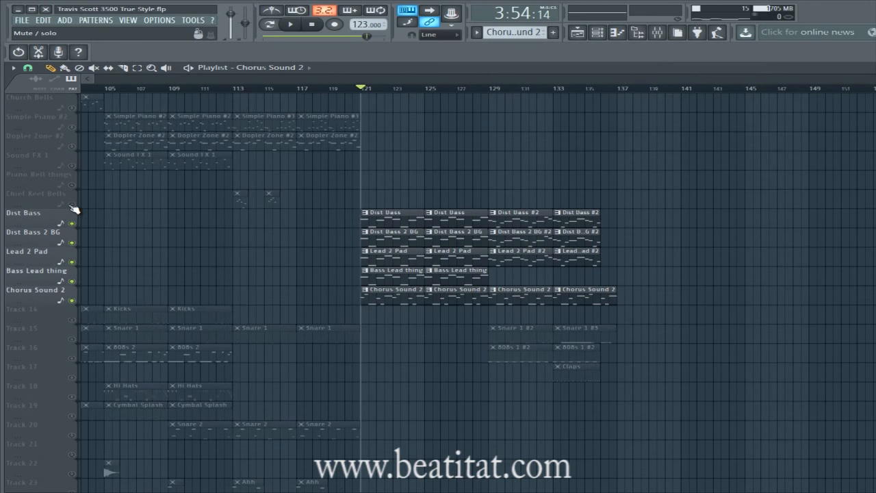
{"action": "key", "text": "space"}
{"action": "scroll", "coordinate": [289, 243], "scroll_direction": "down", "scroll_amount": 2}
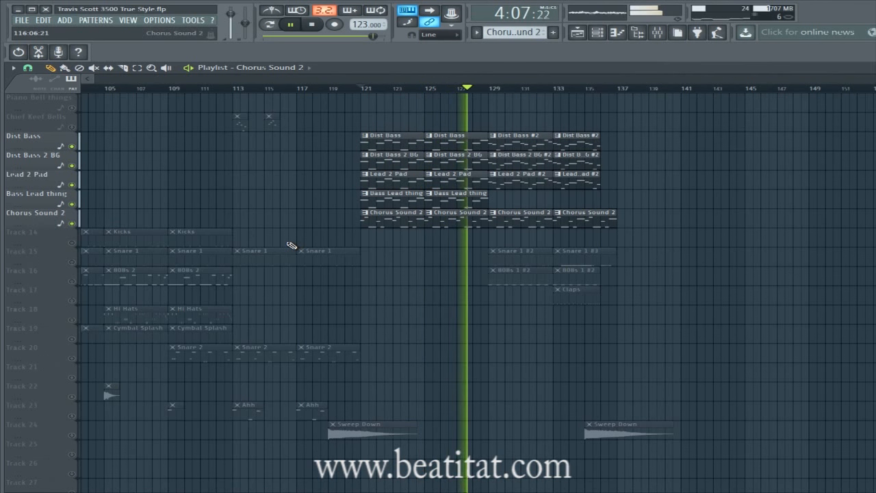
{"action": "scroll", "coordinate": [411, 342], "scroll_direction": "down", "scroll_amount": 3}
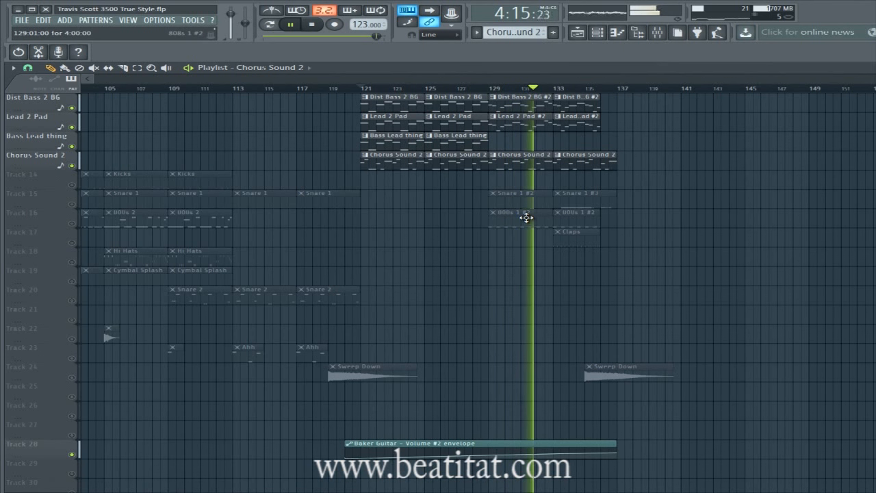
{"action": "key", "text": "space"}
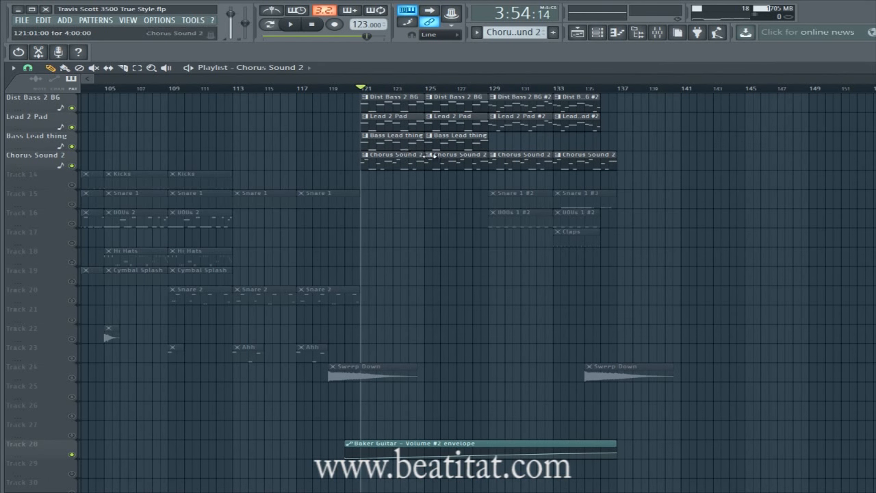
Review the bass and lead clips in the earlier playlist sections and look briefly at the mixer.
{"action": "scroll", "coordinate": [404, 110], "scroll_direction": "up", "scroll_amount": 1}
{"action": "left_click_drag", "start_coordinate": [397, 80], "coordinate": [869, 79]}
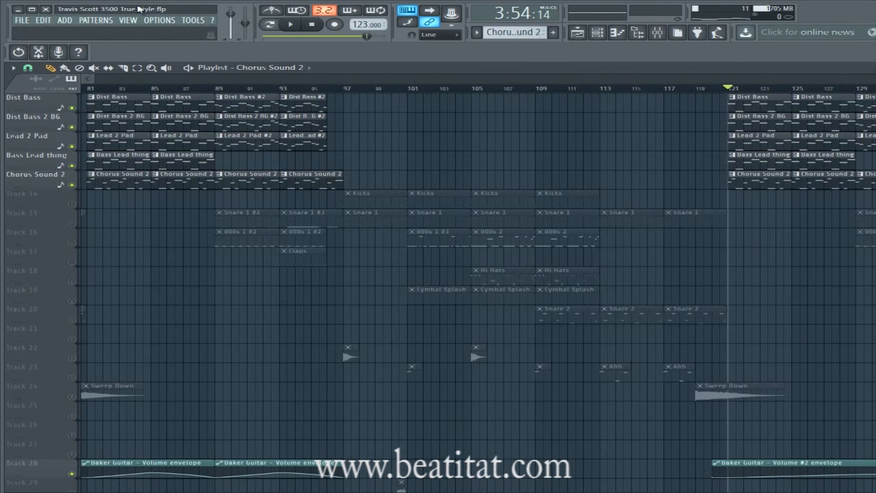
{"action": "left_click_drag", "start_coordinate": [551, 80], "coordinate": [657, 79]}
{"action": "scroll", "coordinate": [459, 259], "scroll_direction": "up", "scroll_amount": 4}
{"action": "scroll", "coordinate": [458, 254], "scroll_direction": "down", "scroll_amount": 3}
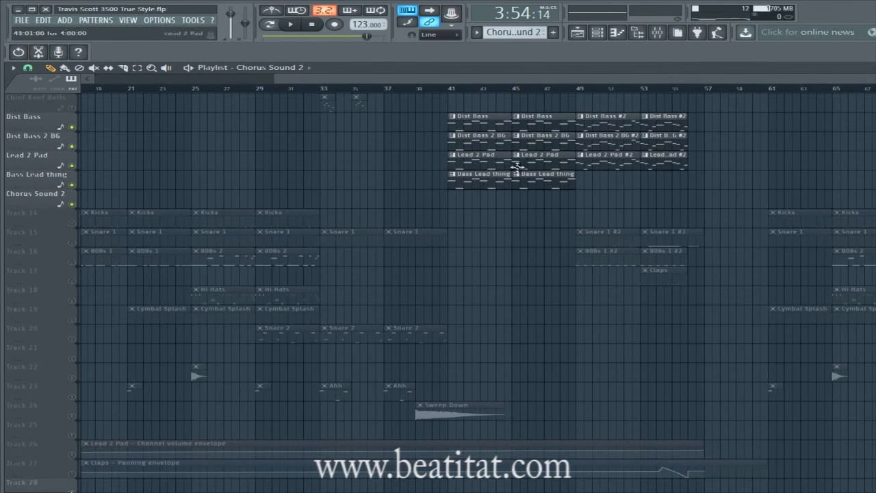
{"action": "left_click", "coordinate": [657, 33]}
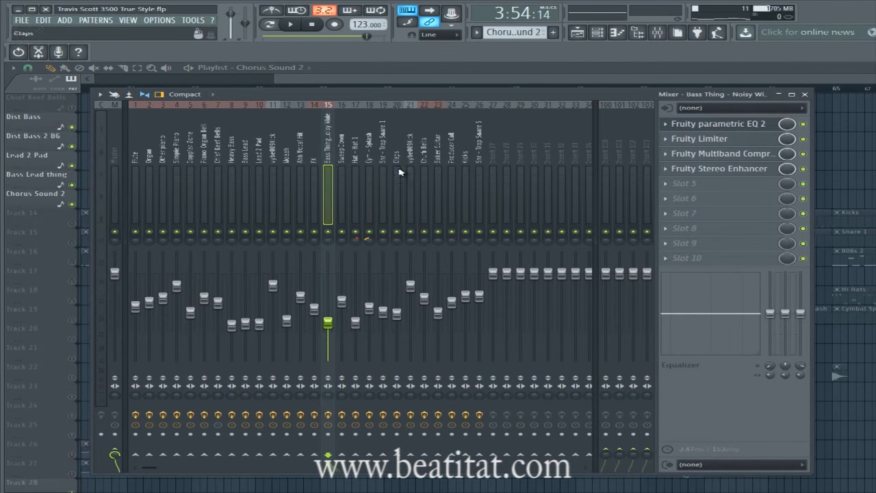
{"action": "left_click", "coordinate": [286, 68]}
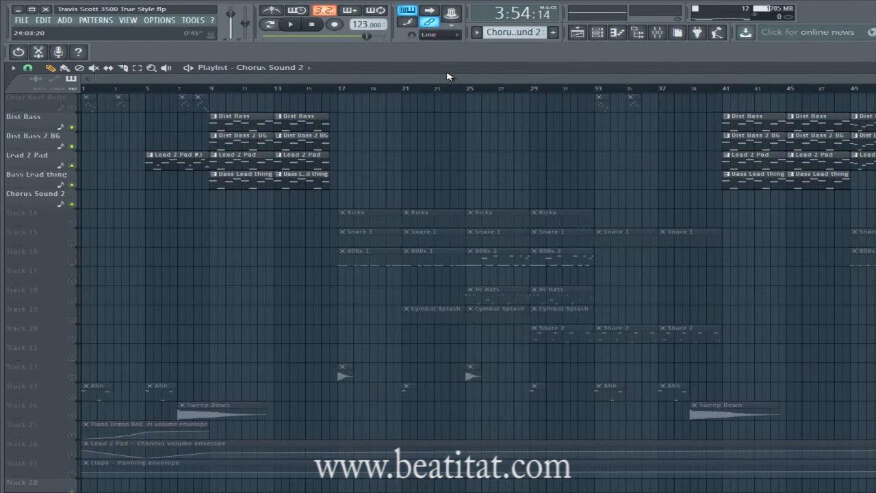
Unmute Tracks 15, 16 and 17 and open the Snare 1 #2 clip's notes from bar 49 in the piano roll.
{"action": "left_click_drag", "start_coordinate": [413, 80], "coordinate": [663, 83]}
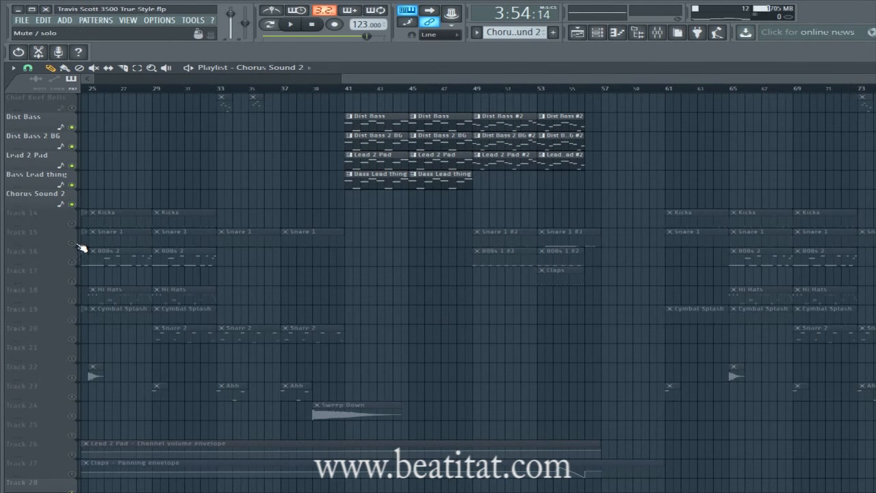
{"action": "left_click", "coordinate": [74, 243]}
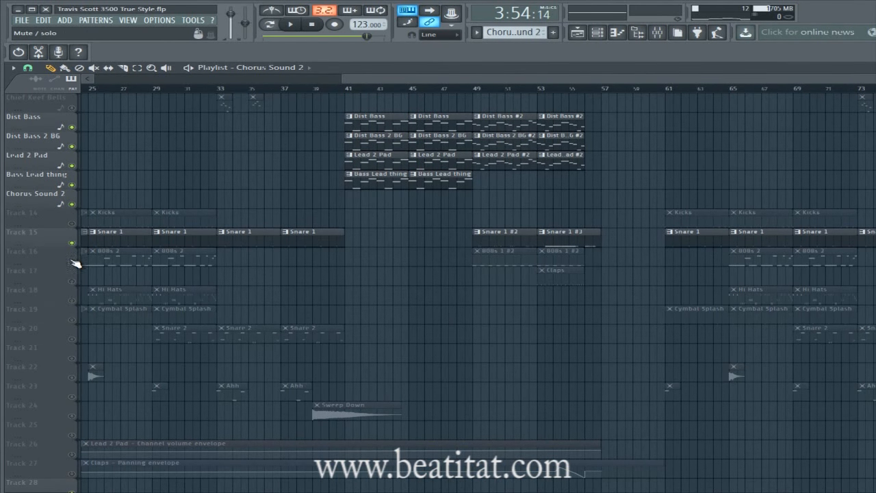
{"action": "left_click", "coordinate": [72, 261]}
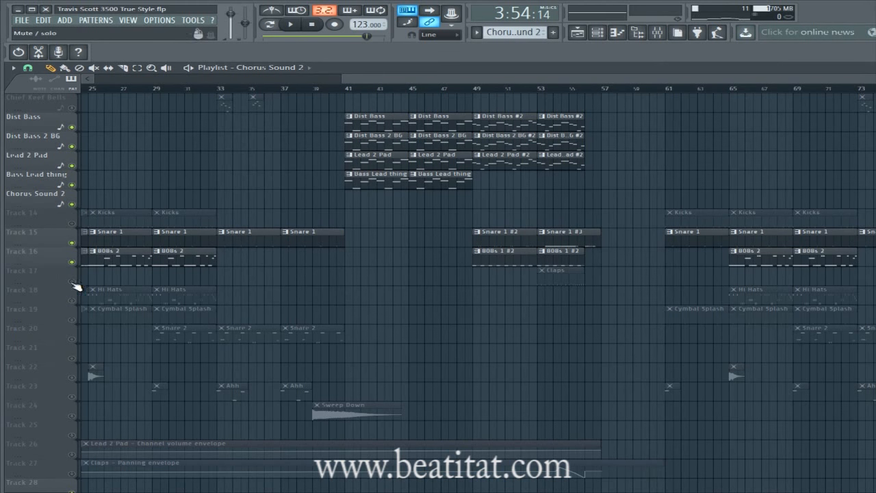
{"action": "left_click", "coordinate": [72, 282]}
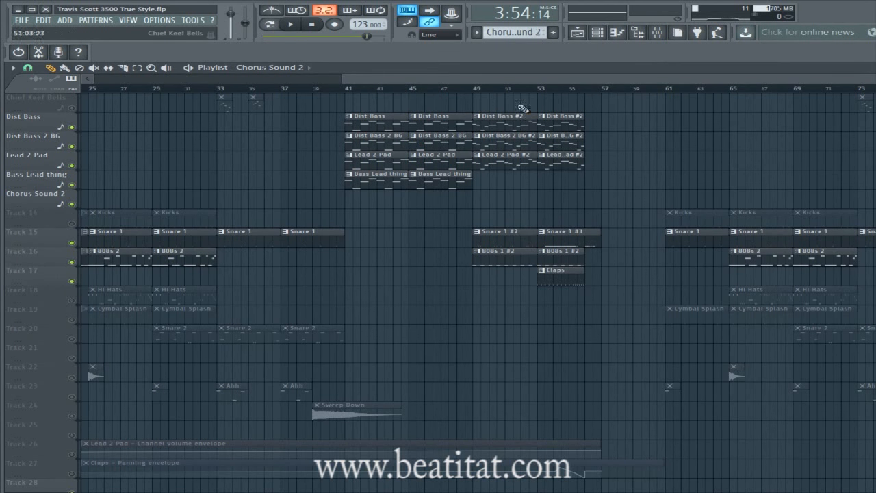
{"action": "double_click", "coordinate": [483, 235]}
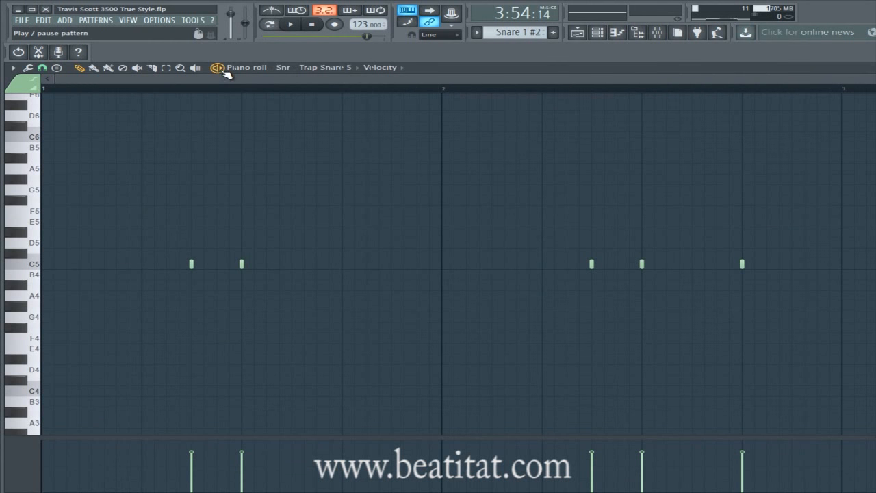
Close the Snare 1 #2 notes and audition the pattern from the Channel rack.
{"action": "key", "text": "Escape"}
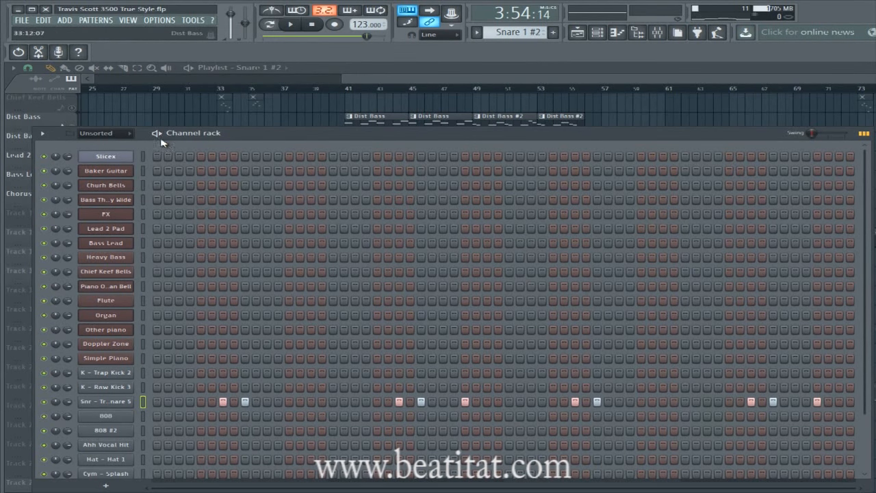
{"action": "key", "text": "space"}
{"action": "left_click_drag", "start_coordinate": [284, 137], "coordinate": [269, 82]}
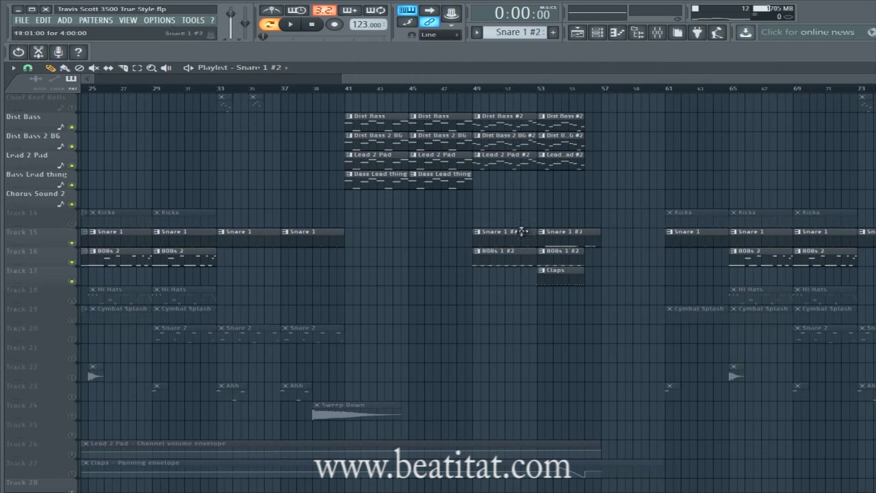
Open the Snare 1 #3 clip at bar 53, play its pattern in the Channel rack, and return to the playlist.
{"action": "double_click", "coordinate": [567, 238]}
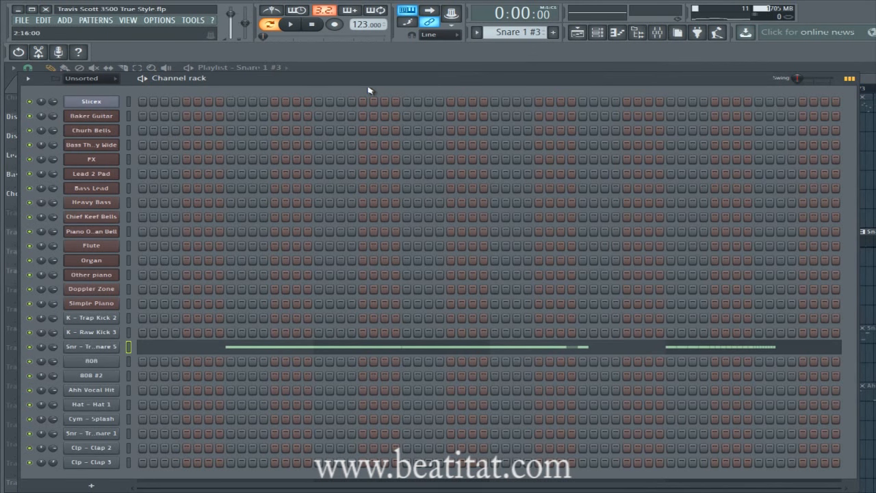
{"action": "left_click", "coordinate": [169, 81]}
{"action": "key", "text": "space"}
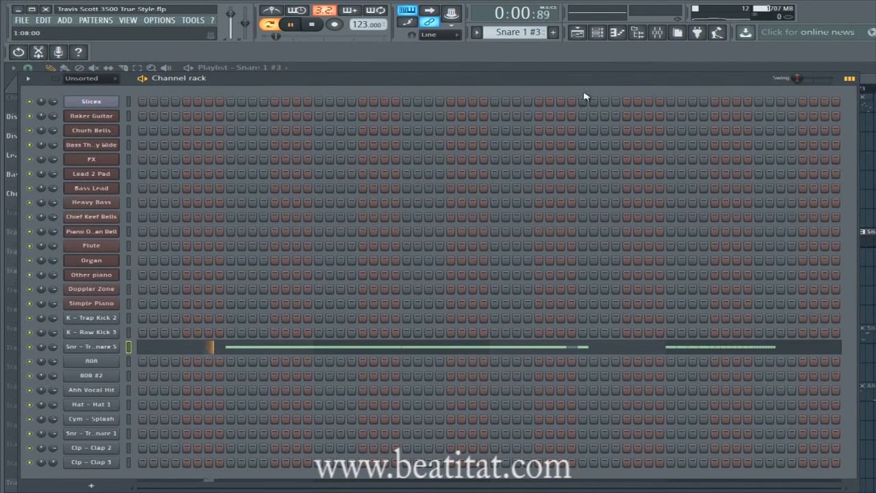
{"action": "left_click_drag", "start_coordinate": [586, 77], "coordinate": [441, 105]}
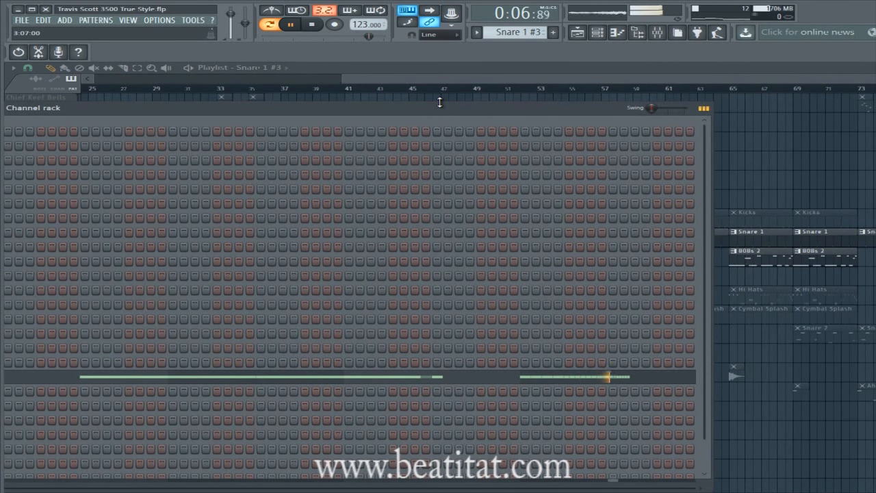
{"action": "left_click", "coordinate": [315, 28]}
{"action": "key", "text": "F6"}
Review where the snare, 808 and claps clips sit in each playlist section, from bar 1 through bar 137.
{"action": "scroll", "coordinate": [487, 191], "scroll_direction": "up", "scroll_amount": 3}
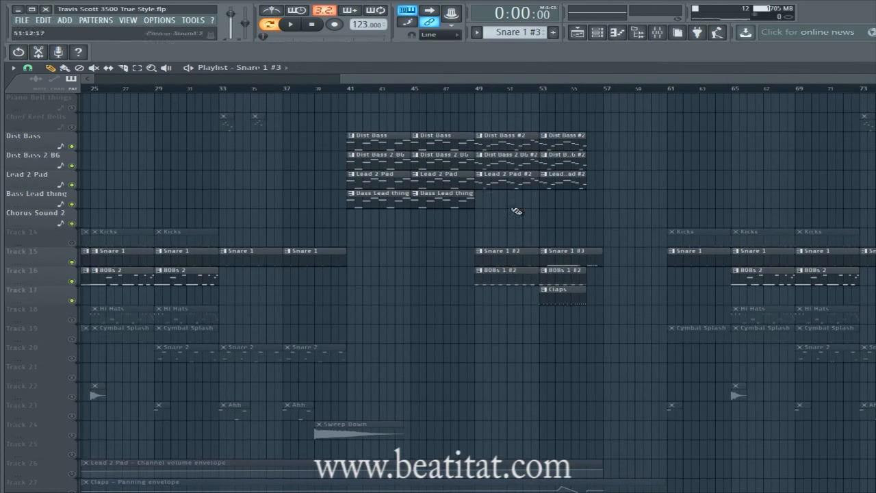
{"action": "left_click_drag", "start_coordinate": [573, 87], "coordinate": [150, 90]}
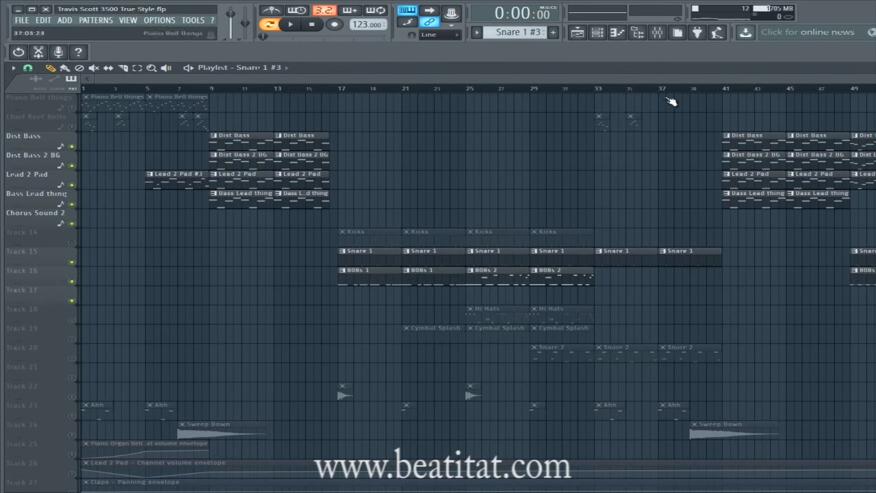
{"action": "left_click_drag", "start_coordinate": [640, 83], "coordinate": [849, 84]}
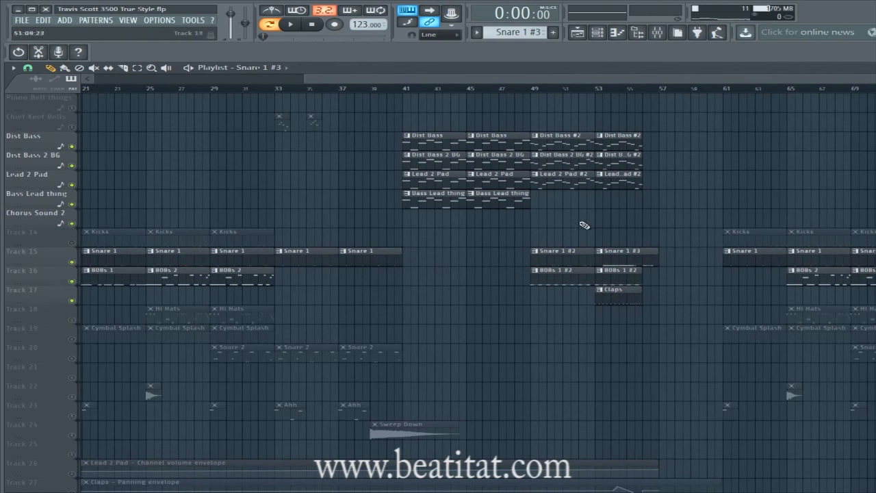
{"action": "left_click_drag", "start_coordinate": [519, 80], "coordinate": [137, 107]}
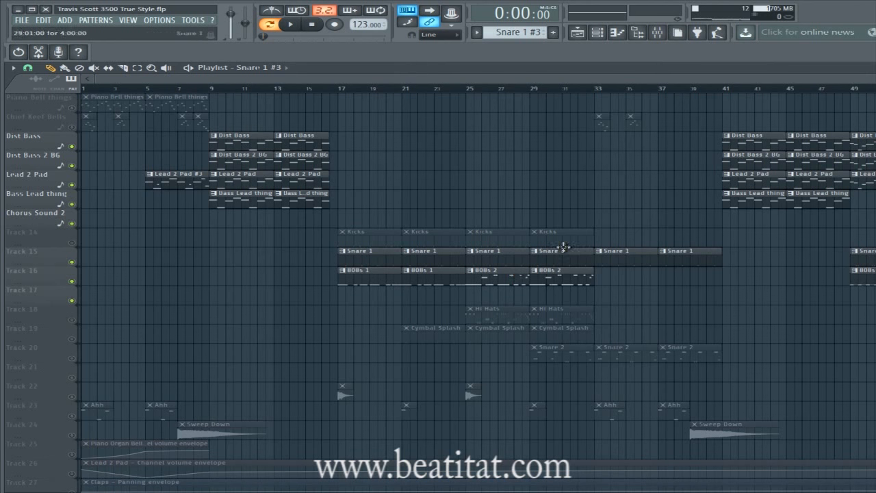
{"action": "left_click_drag", "start_coordinate": [556, 79], "coordinate": [831, 86]}
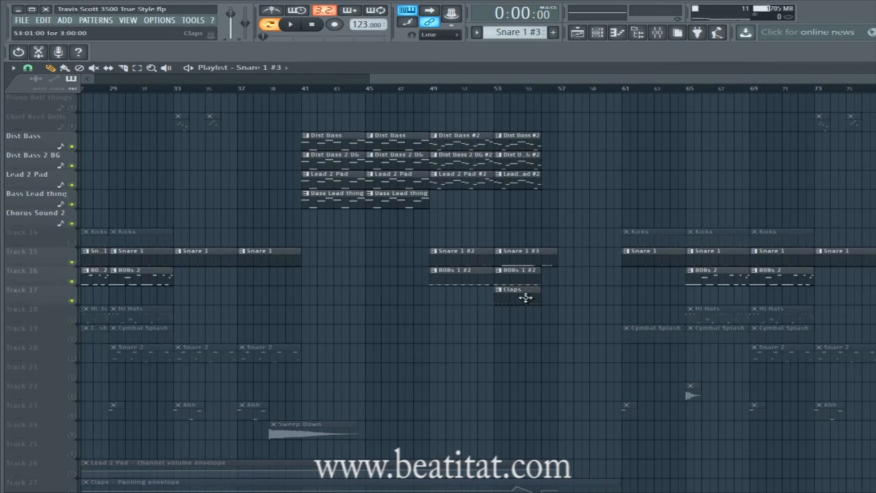
{"action": "left_click_drag", "start_coordinate": [636, 79], "coordinate": [875, 79]}
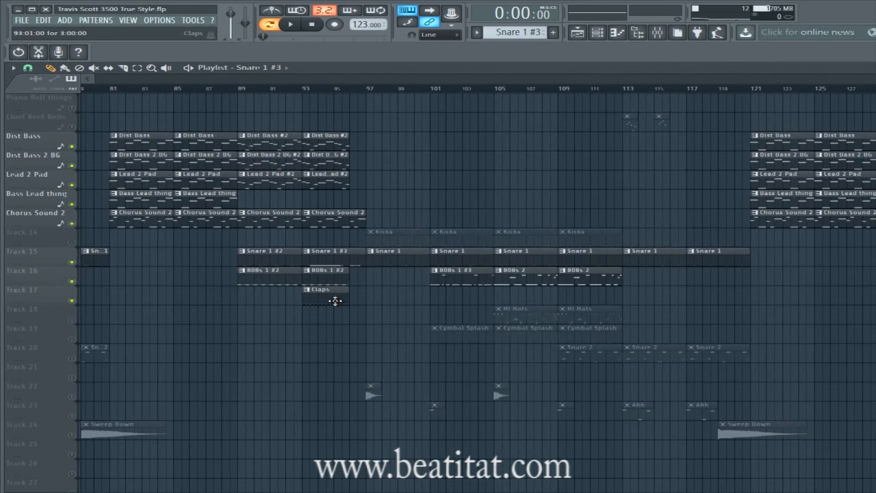
{"action": "left_click_drag", "start_coordinate": [869, 79], "coordinate": [875, 78]}
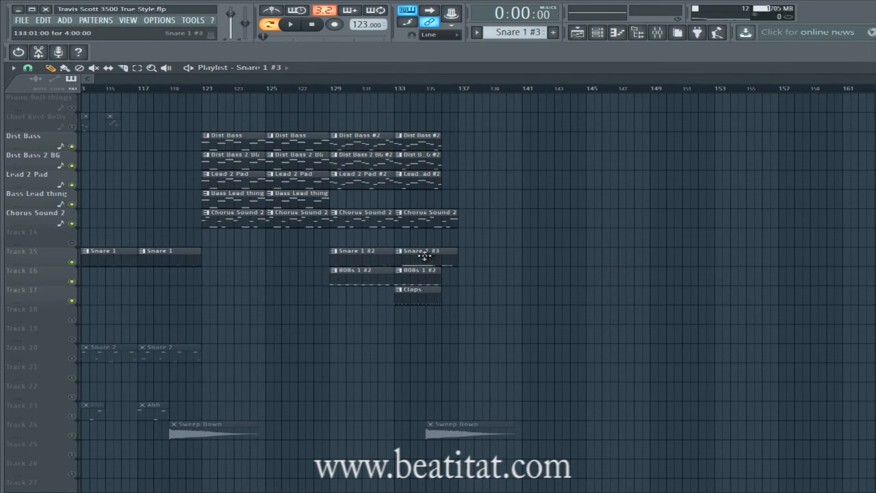
{"action": "left_click_drag", "start_coordinate": [875, 79], "coordinate": [671, 107]}
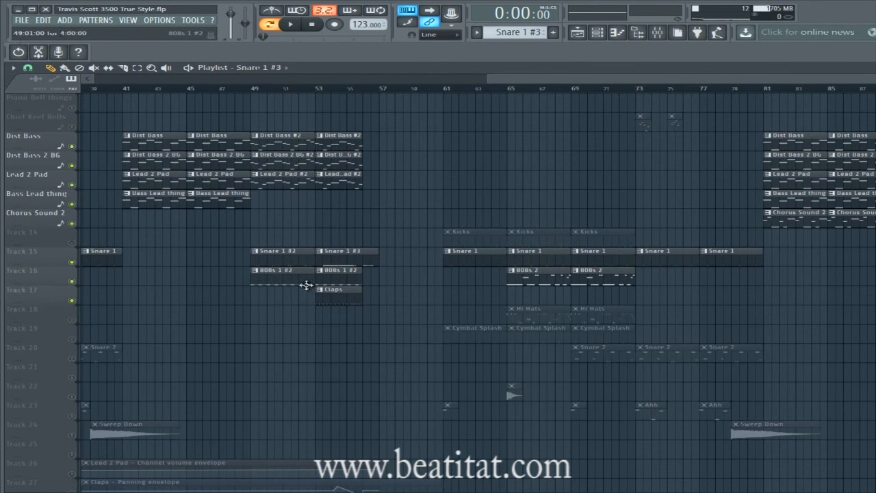
Open the 808s 1 #2 clip at bar 49 and examine the 808 #2 notes in the piano roll.
{"action": "double_click", "coordinate": [306, 282]}
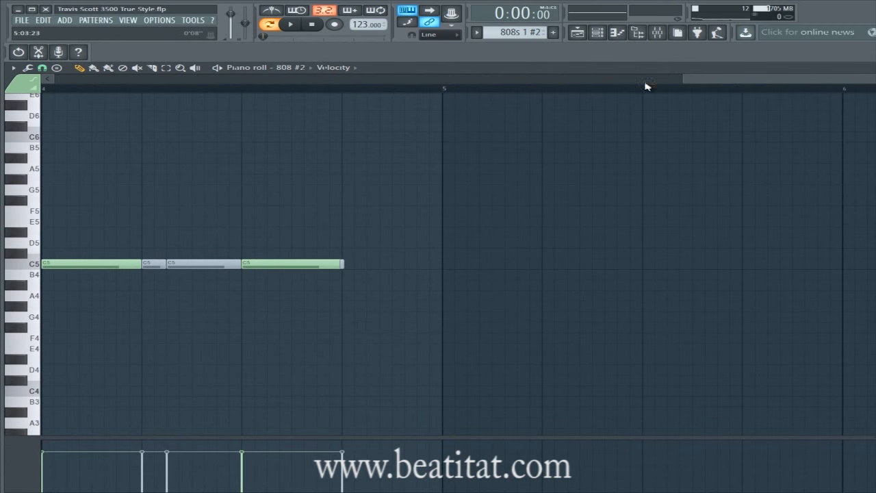
{"action": "left_click_drag", "start_coordinate": [681, 82], "coordinate": [3, 101]}
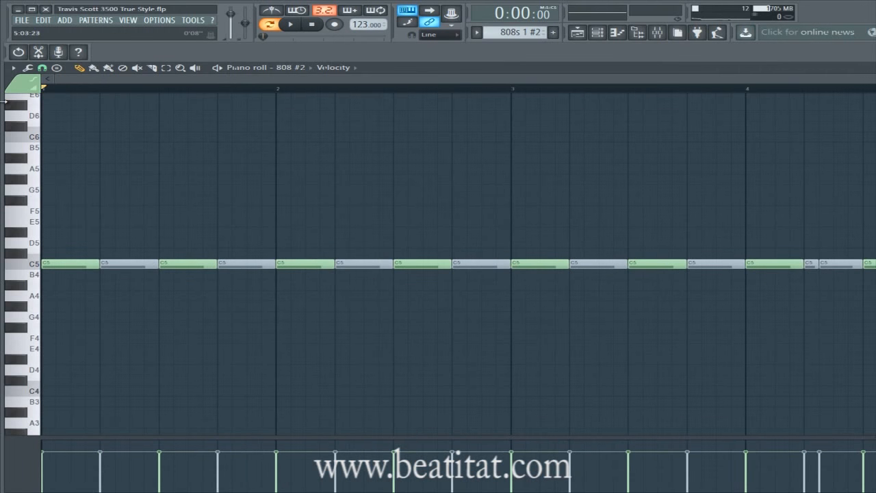
{"action": "key", "text": "Escape"}
{"action": "left_click_drag", "start_coordinate": [174, 113], "coordinate": [352, 73]}
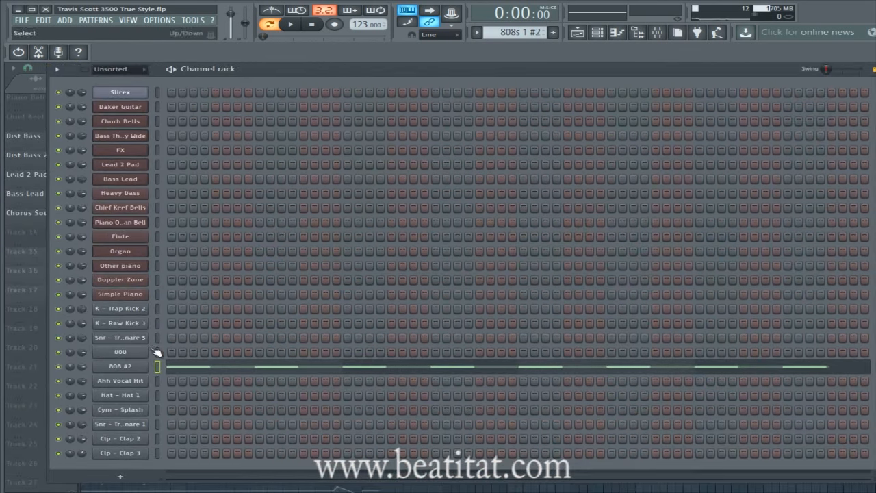
Inspect the sample settings of the 808 #2 and 808 channels and audition their waveforms.
{"action": "left_click", "coordinate": [121, 366]}
{"action": "left_click", "coordinate": [64, 155]}
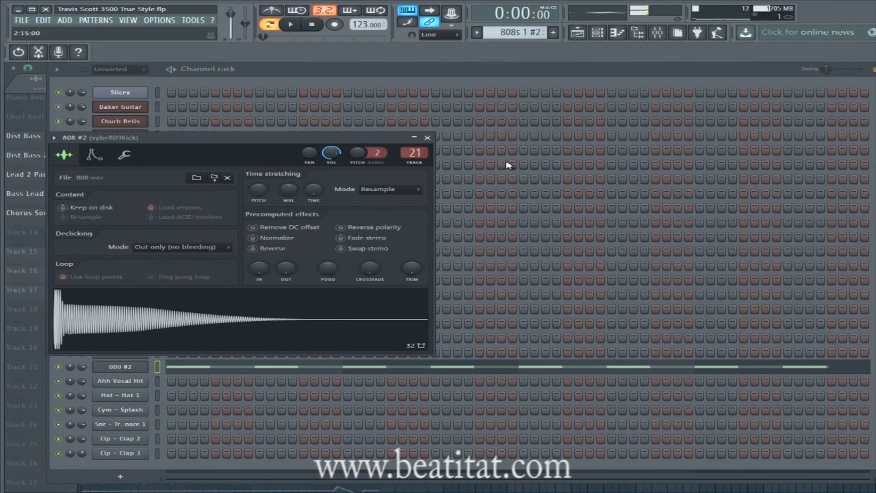
{"action": "left_click", "coordinate": [428, 138]}
{"action": "left_click", "coordinate": [115, 352]}
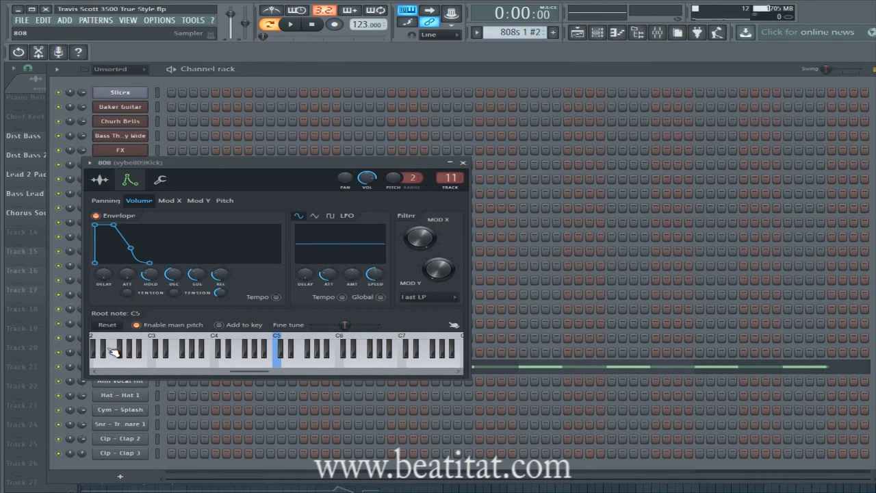
{"action": "left_click", "coordinate": [100, 180]}
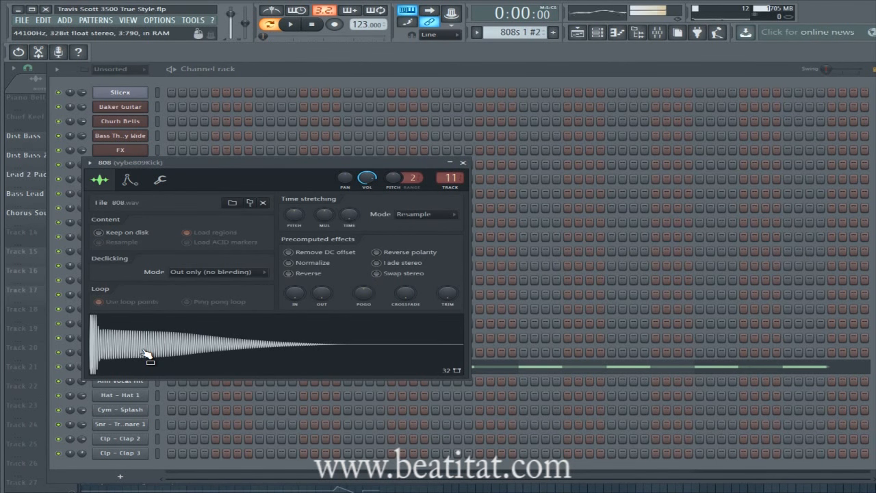
{"action": "left_click", "coordinate": [463, 163]}
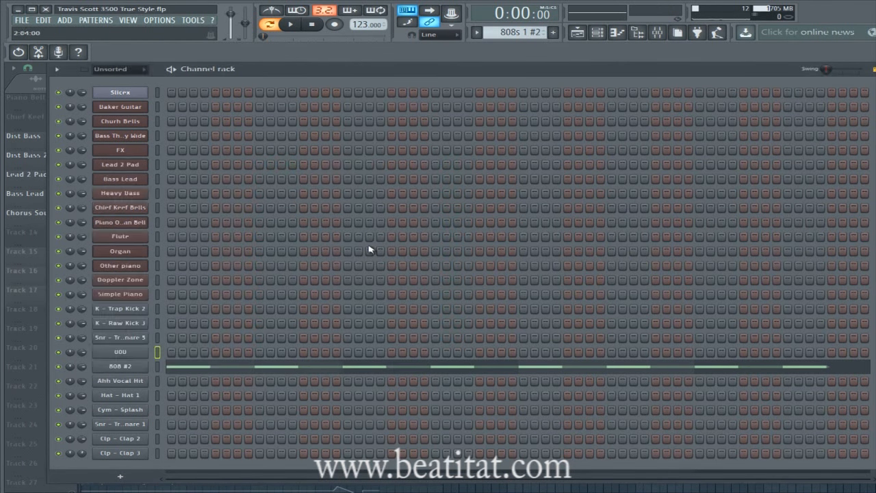
Compare the 808 #2 and 808 samples again, and play the 808s 1 #2 pattern in the Channel rack.
{"action": "left_click", "coordinate": [145, 367]}
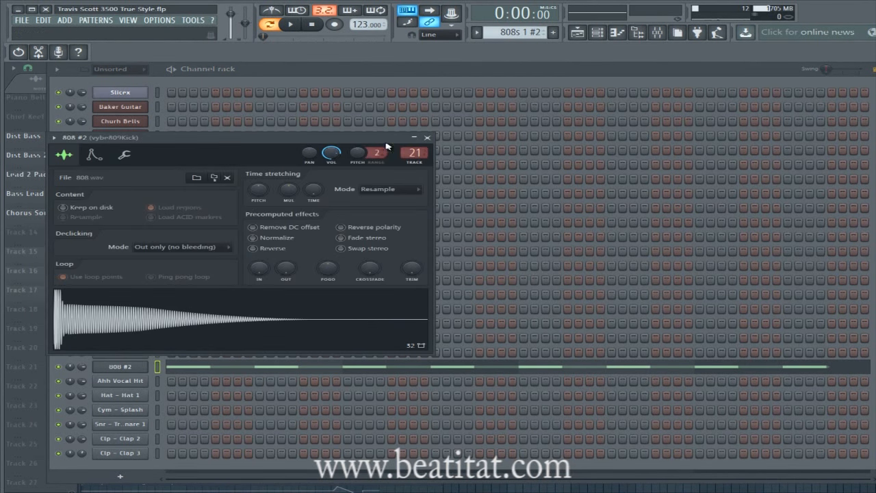
{"action": "left_click", "coordinate": [428, 138]}
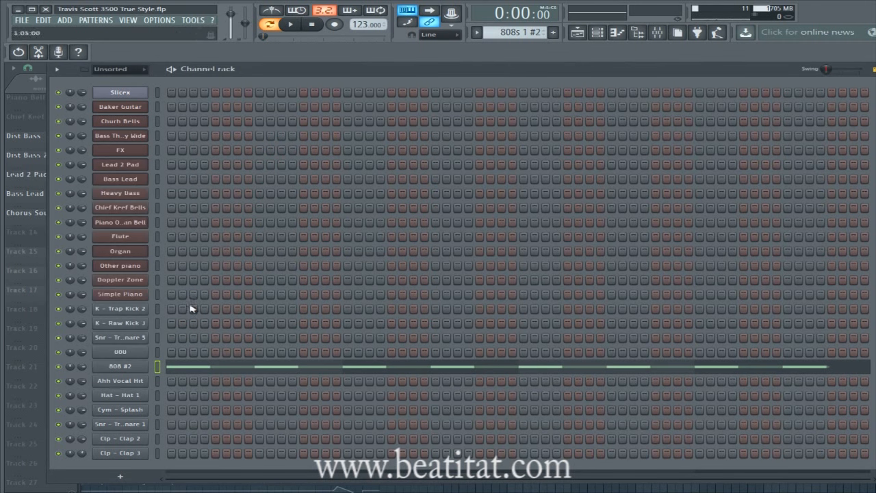
{"action": "left_click", "coordinate": [141, 350]}
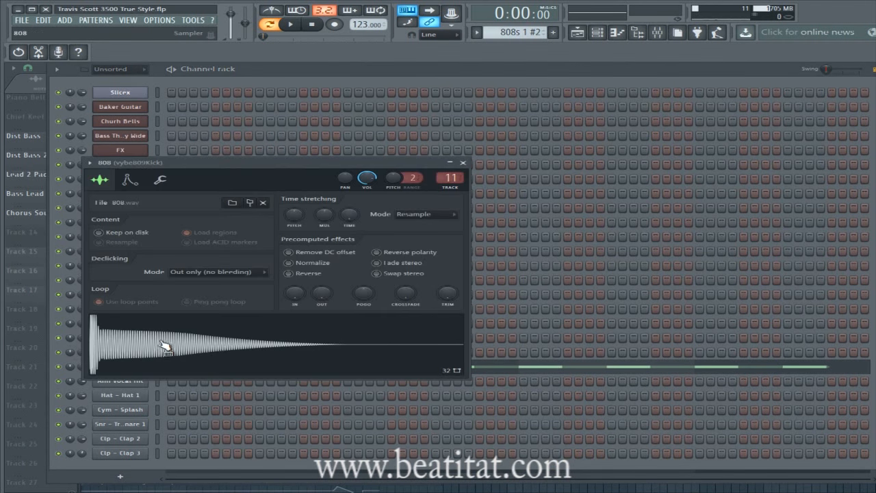
{"action": "left_click", "coordinate": [464, 164]}
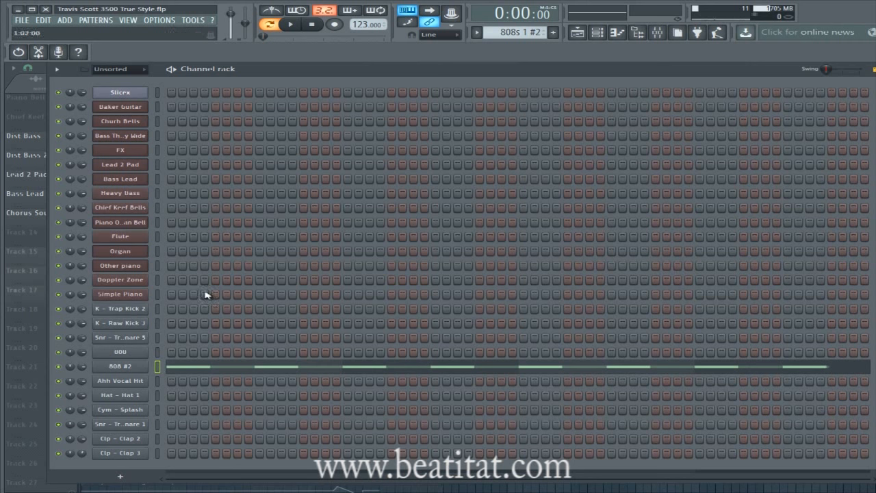
{"action": "key", "text": "space"}
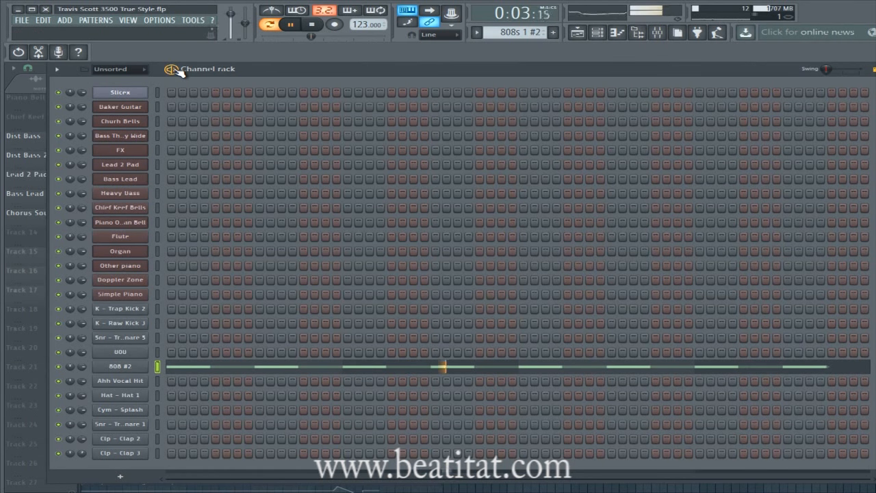
{"action": "key", "text": "space"}
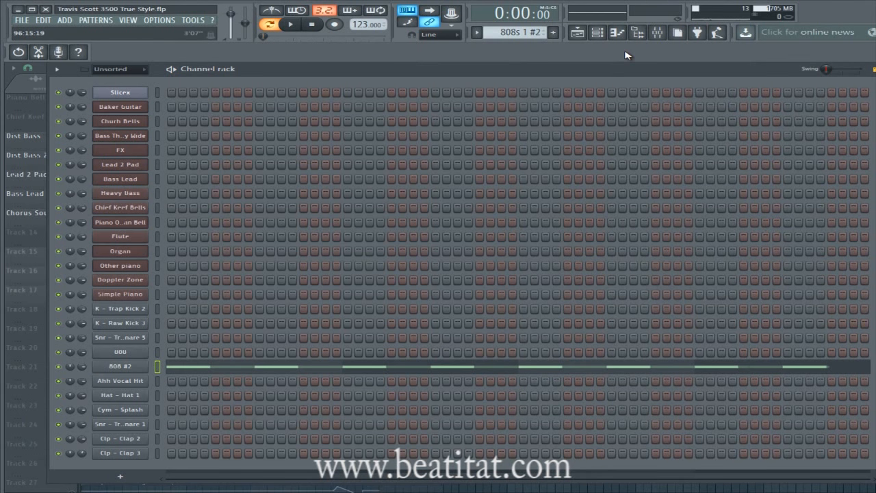
Examine the notes of the three-bar 808s 1 #2 clip at bar 53 in the piano roll, and return to the playlist.
{"action": "key", "text": "F5"}
{"action": "left_click", "coordinate": [610, 276]}
{"action": "double_click", "coordinate": [347, 278]}
{"action": "left_click_drag", "start_coordinate": [478, 79], "coordinate": [6, 190]}
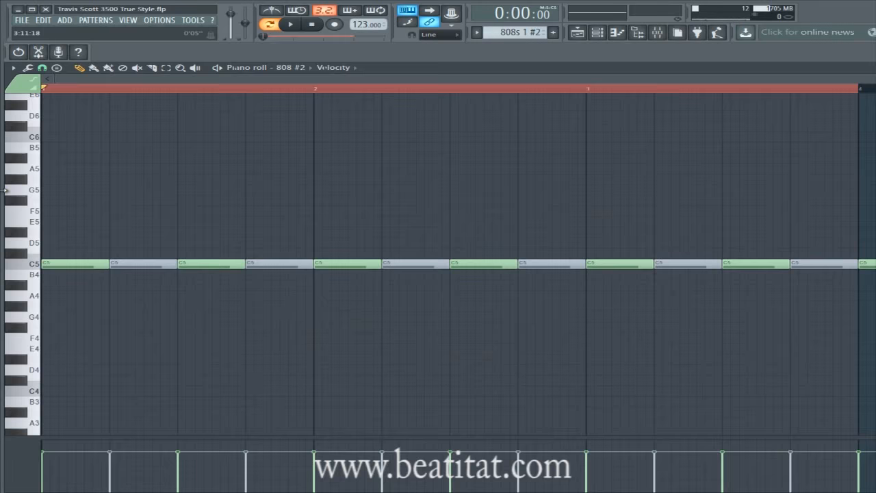
{"action": "key", "text": "F6"}
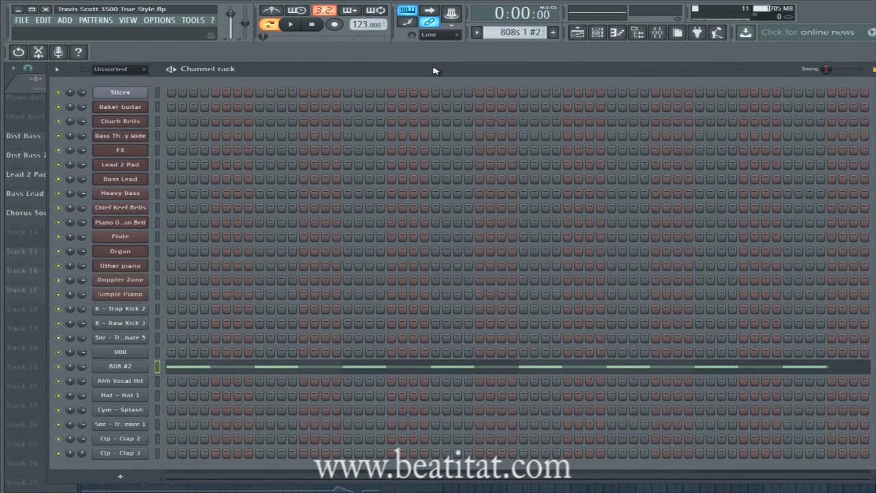
{"action": "left_click_drag", "start_coordinate": [725, 70], "coordinate": [642, 293]}
{"action": "left_click", "coordinate": [560, 81]}
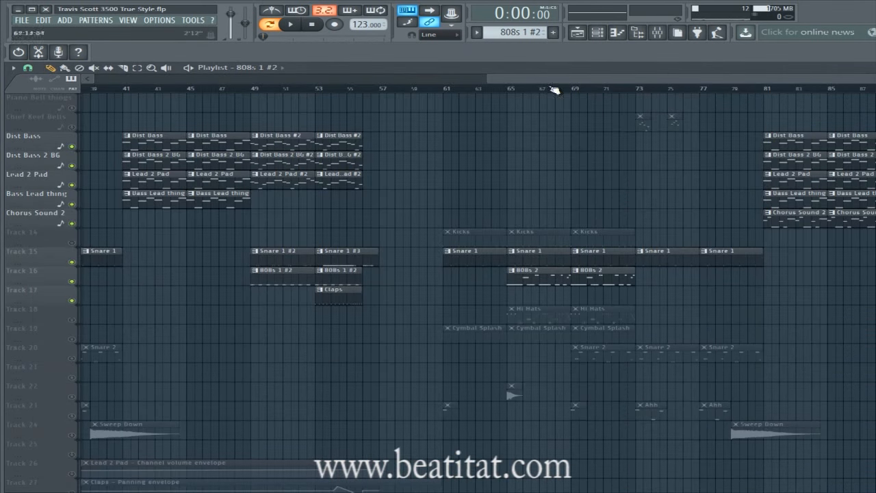
Play the bass, lead, snare and 808 clips together in song mode from bar 49, and stop playback.
{"action": "left_click_drag", "start_coordinate": [505, 80], "coordinate": [640, 117]}
{"action": "left_click", "coordinate": [583, 359], "text": "ctrl"}
{"action": "left_click", "coordinate": [518, 96]}
{"action": "left_click", "coordinate": [512, 85]}
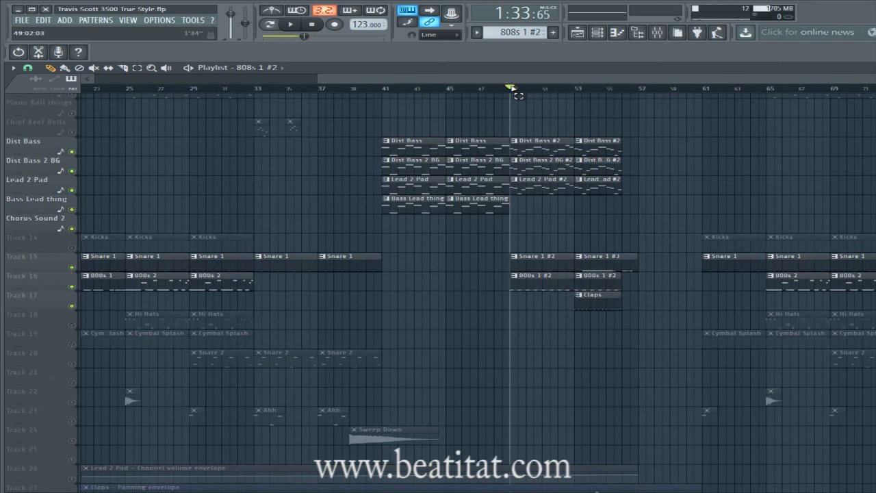
{"action": "key", "text": "space"}
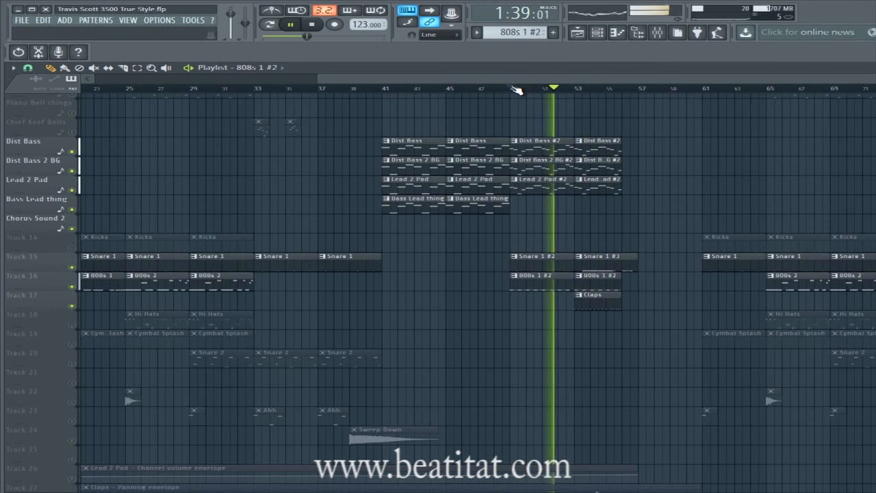
{"action": "key", "text": "space"}
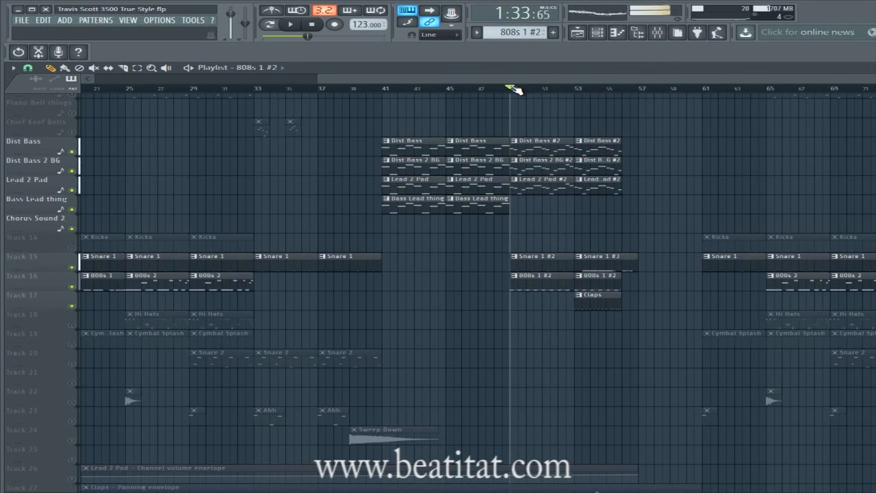
Open the Claps clip at bar 53 and play its Clap 2 notes in the piano roll.
{"action": "double_click", "coordinate": [580, 308]}
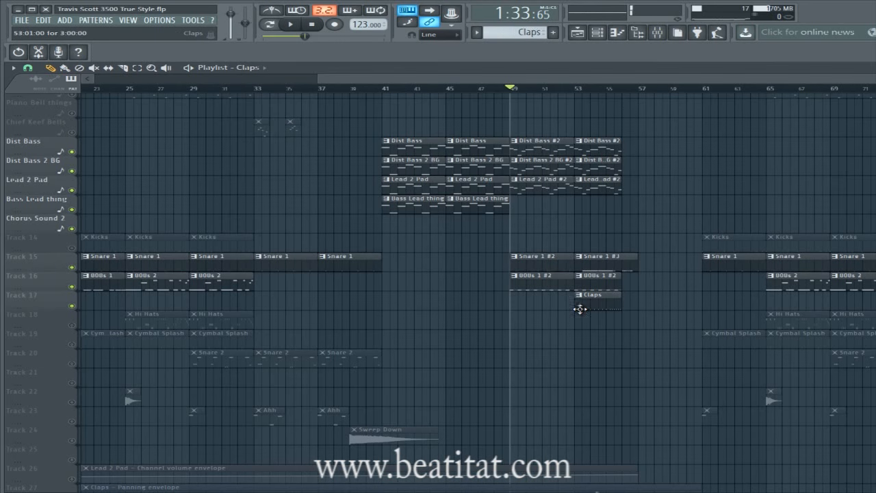
{"action": "key", "text": "space"}
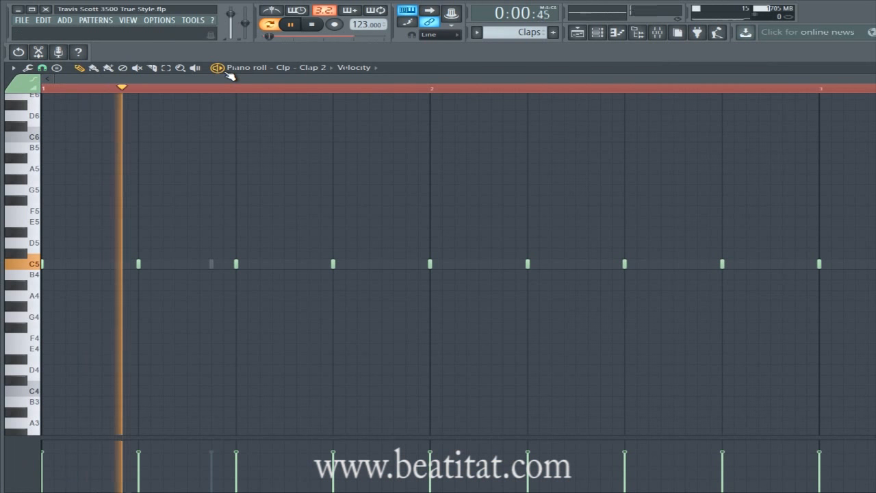
{"action": "scroll", "coordinate": [250, 87], "scroll_direction": "down", "scroll_amount": 2}
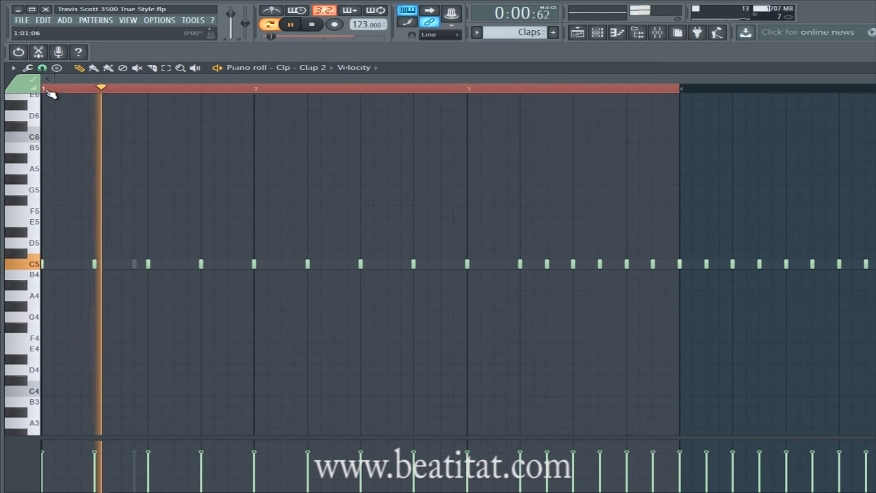
Stop the clap playback, return to the playlist, and unmute the Claps panning envelope on Track 27.
{"action": "key", "text": "space"}
{"action": "key", "text": "Escape"}
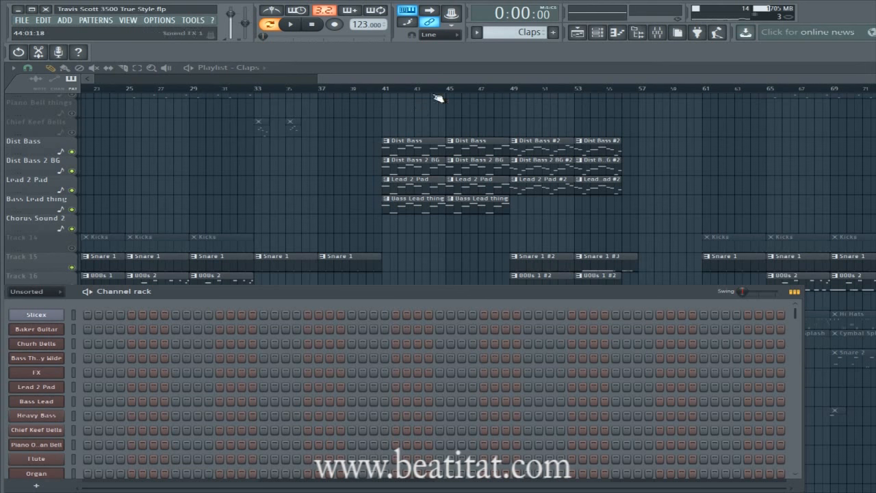
{"action": "key", "text": "F6"}
{"action": "scroll", "coordinate": [593, 303], "scroll_direction": "down", "scroll_amount": 4}
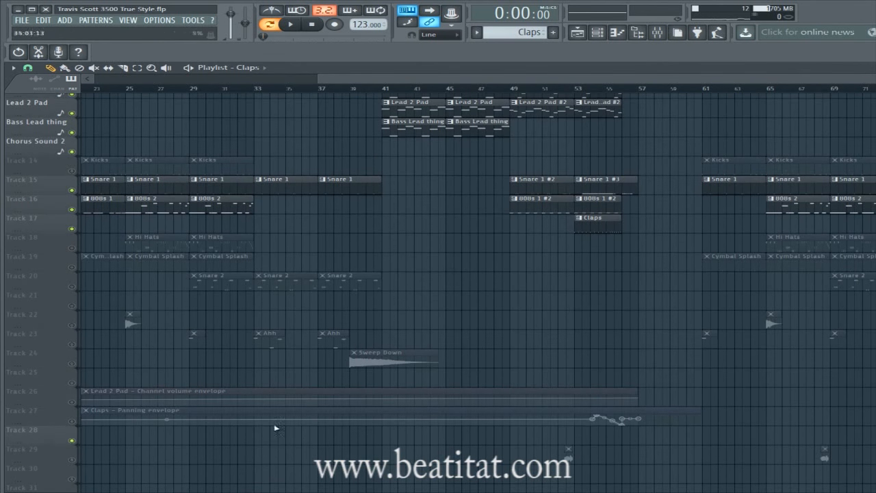
{"action": "left_click", "coordinate": [81, 423]}
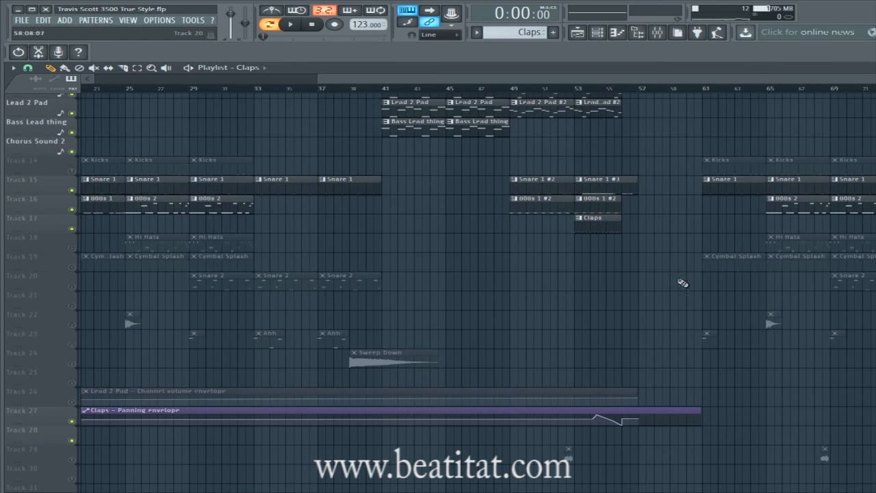
Play the song from bar 53 to hear the Claps clip with its panning envelope.
{"action": "left_click_drag", "start_coordinate": [608, 79], "coordinate": [875, 78]}
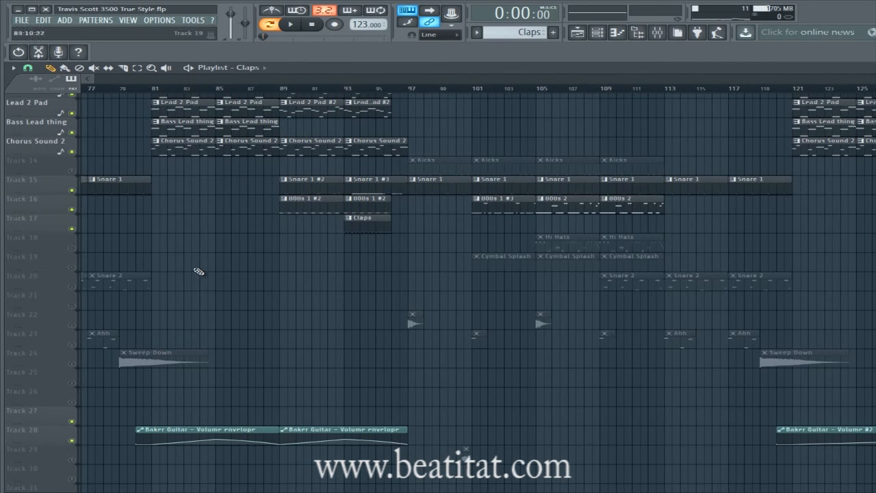
{"action": "left_click", "coordinate": [672, 83]}
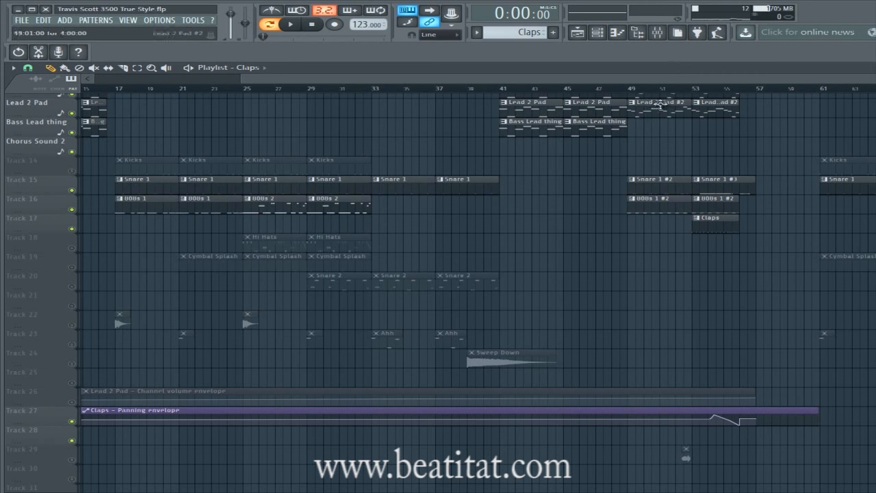
{"action": "left_click", "coordinate": [696, 90]}
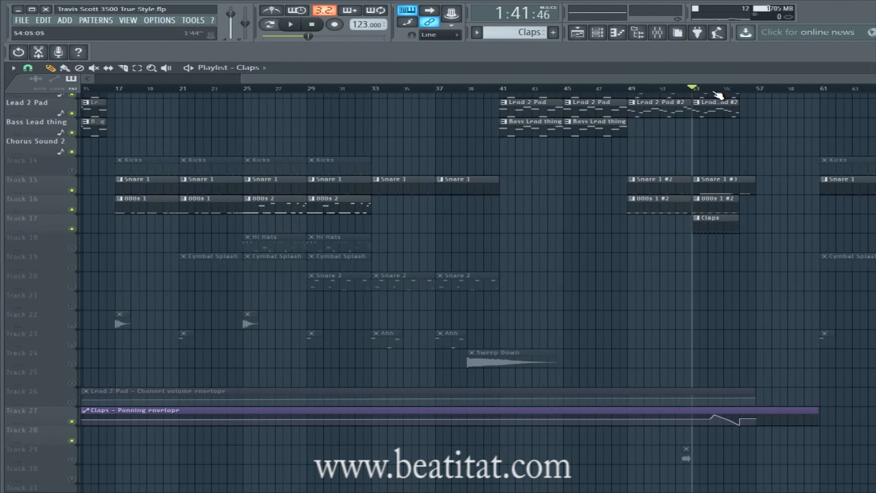
{"action": "key", "text": "space"}
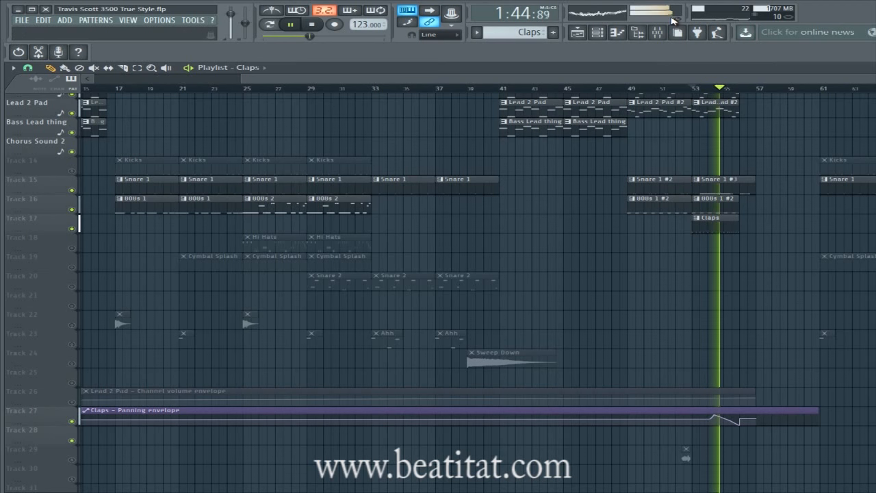
Observe the Claps track's panning in the mixer during playback from bar 53, and return to the playlist.
{"action": "left_click", "coordinate": [657, 33]}
{"action": "left_click", "coordinate": [657, 32]}
{"action": "key", "text": "F9"}
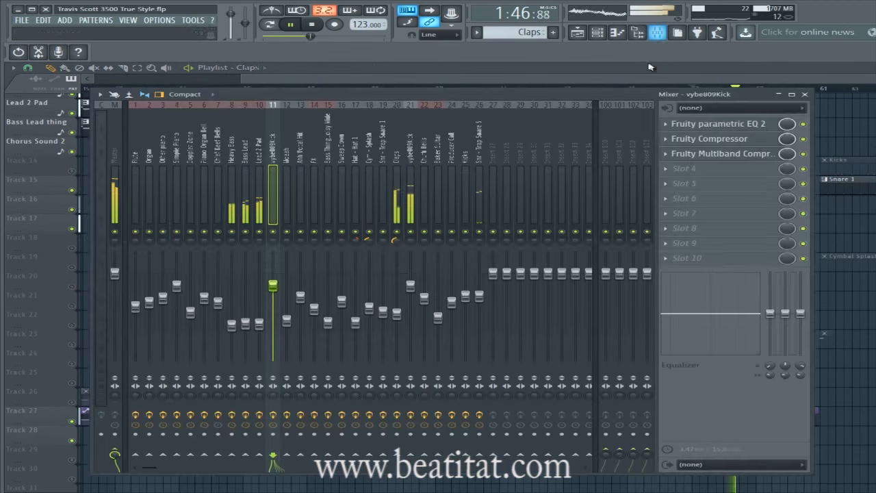
{"action": "key", "text": "space"}
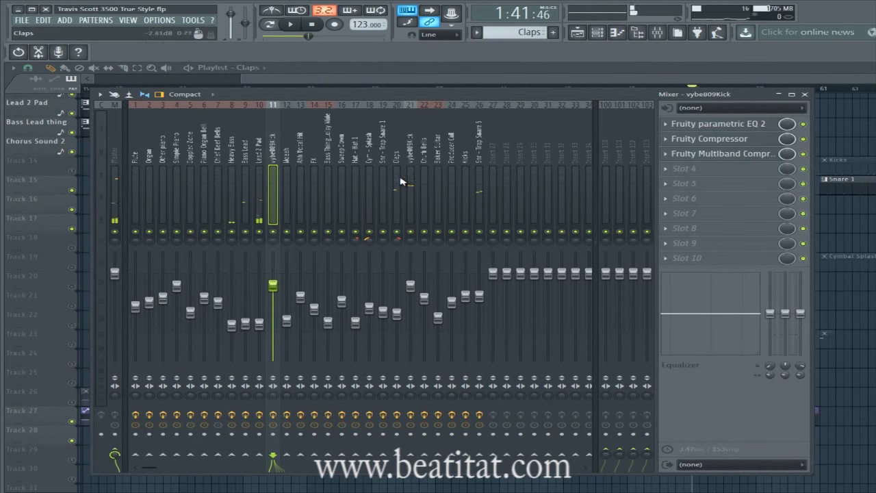
{"action": "left_click", "coordinate": [401, 184]}
{"action": "key", "text": "space"}
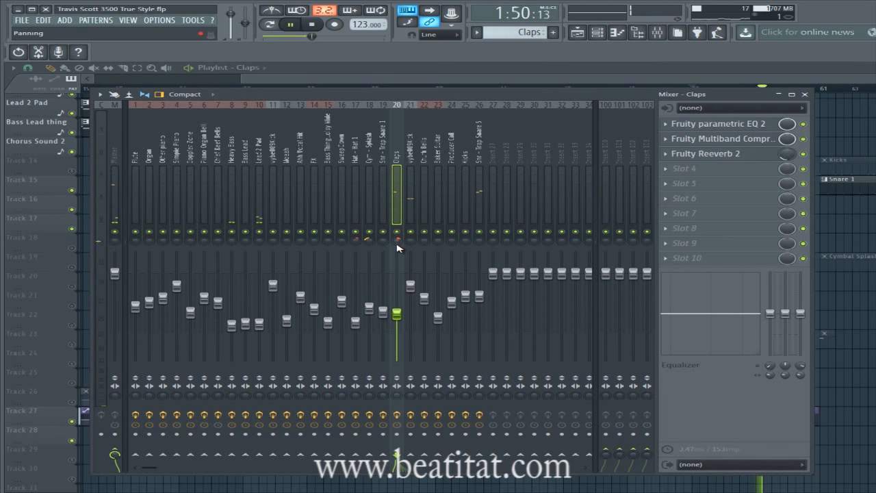
{"action": "key", "text": "space"}
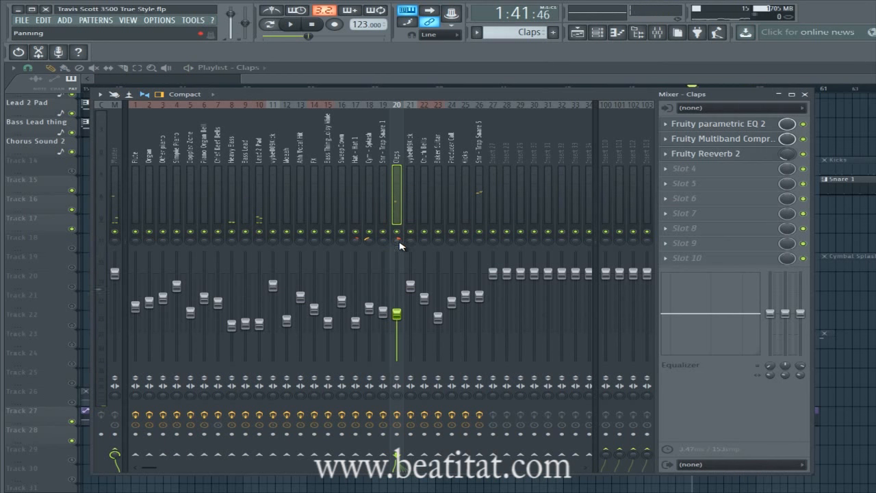
{"action": "key", "text": "F9"}
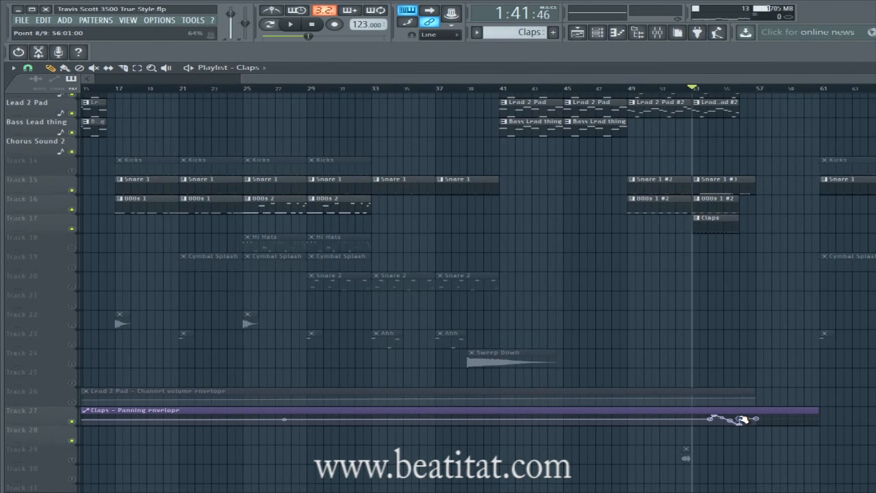
Check the Claps panning envelope's point at bar 56 against the Clap 2 notes in the piano roll.
{"action": "left_click", "coordinate": [743, 419]}
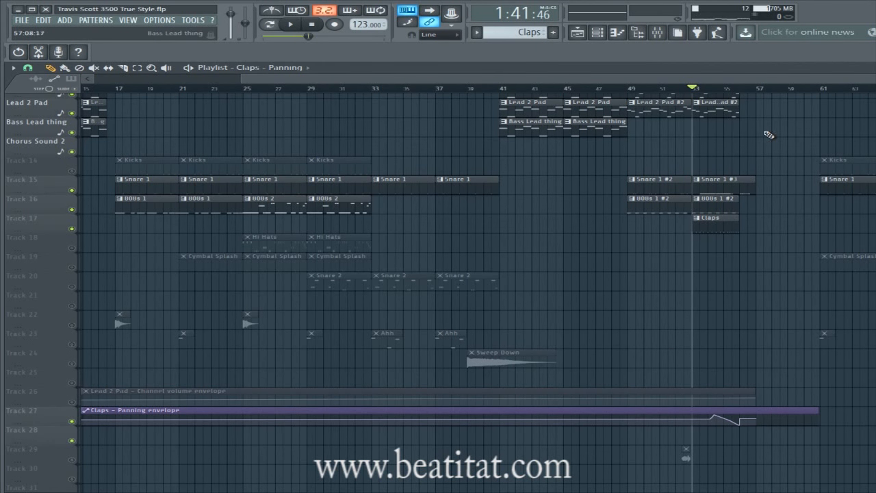
{"action": "double_click", "coordinate": [724, 231]}
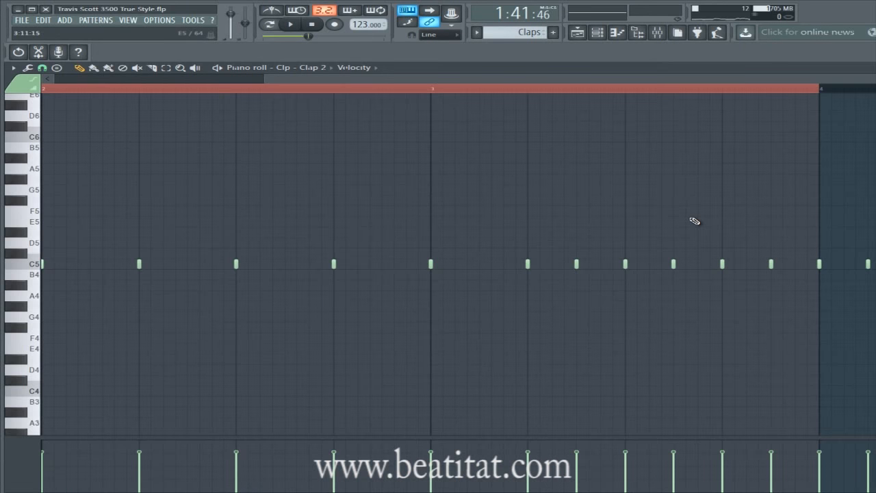
{"action": "key", "text": "Escape"}
{"action": "left_click_drag", "start_coordinate": [690, 291], "coordinate": [685, 61]}
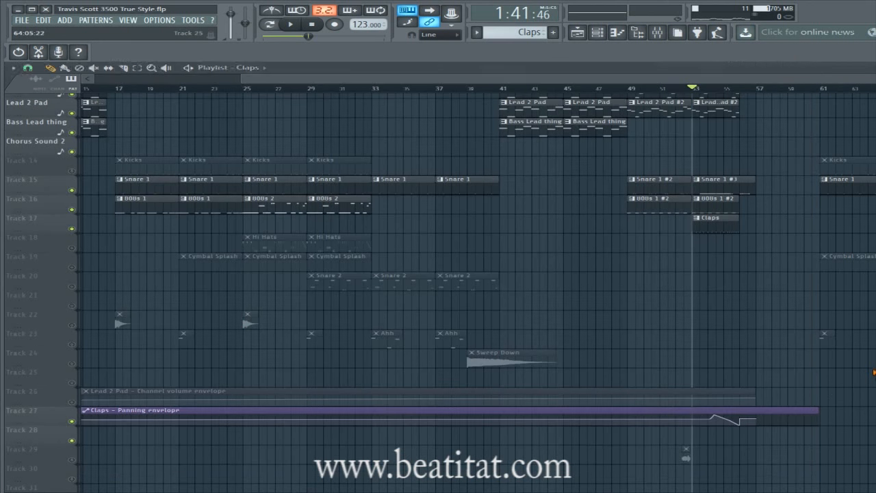
{"action": "key", "text": "F6"}
Shorten the Lead 2 Pad channel volume envelope clip on Track 26 so it ends at bar 17.
{"action": "scroll", "coordinate": [740, 141], "scroll_direction": "up", "scroll_amount": 6}
{"action": "left_click_drag", "start_coordinate": [708, 78], "coordinate": [640, 139]}
{"action": "scroll", "coordinate": [635, 233], "scroll_direction": "down", "scroll_amount": 5}
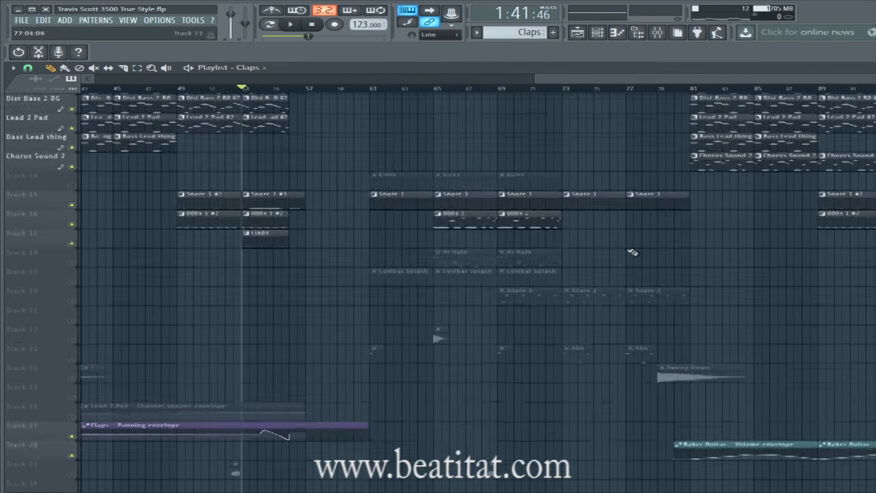
{"action": "scroll", "coordinate": [630, 268], "scroll_direction": "down", "scroll_amount": 5}
{"action": "scroll", "coordinate": [479, 308], "scroll_direction": "up", "scroll_amount": 5}
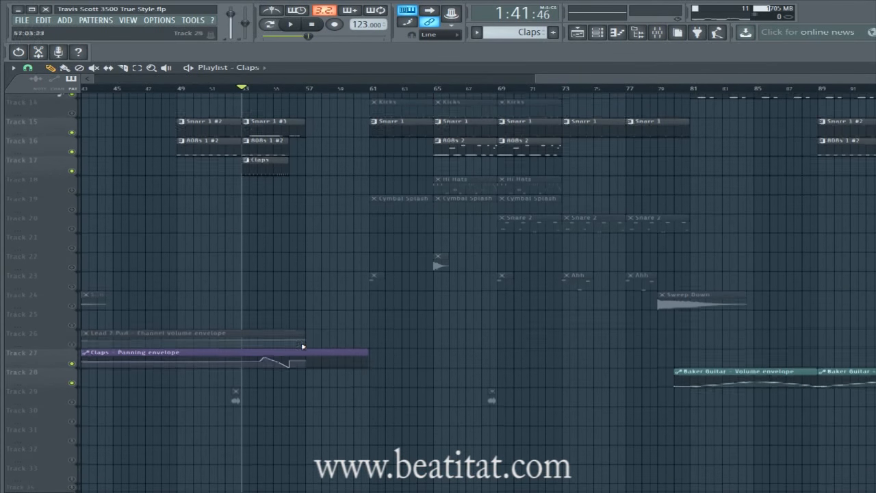
{"action": "scroll", "coordinate": [282, 356], "scroll_direction": "up", "scroll_amount": 1}
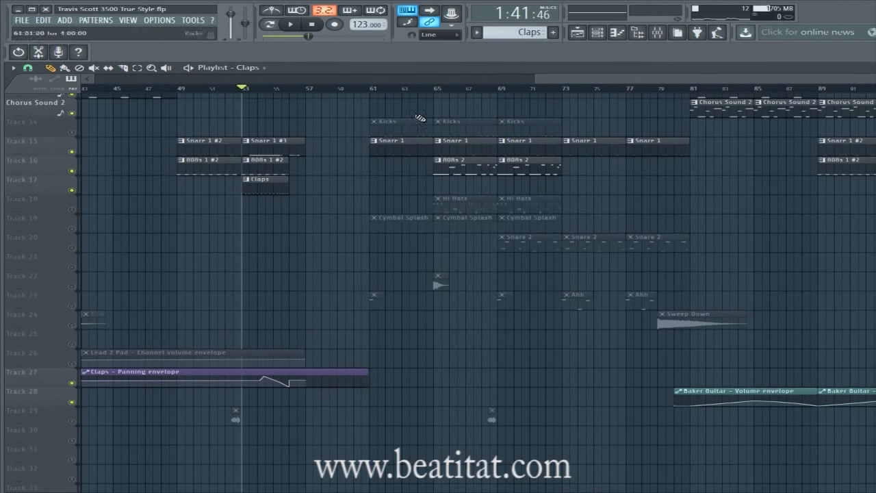
{"action": "left_click_drag", "start_coordinate": [541, 79], "coordinate": [2, 123]}
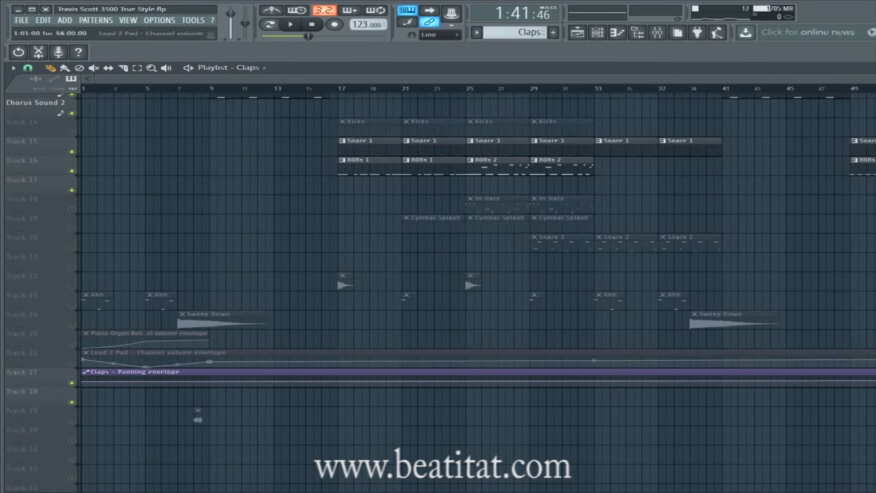
{"action": "left_click_drag", "start_coordinate": [872, 356], "coordinate": [328, 351]}
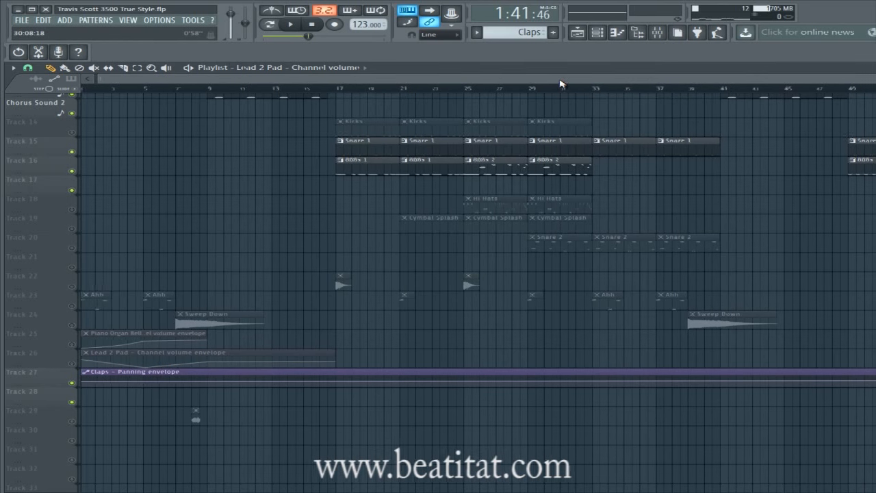
Examine how the bass, lead, snare, 808 and Claps clips are arranged between the song's start and bar 57.
{"action": "scroll", "coordinate": [388, 226], "scroll_direction": "up", "scroll_amount": 3}
{"action": "scroll", "coordinate": [388, 226], "scroll_direction": "up", "scroll_amount": 6}
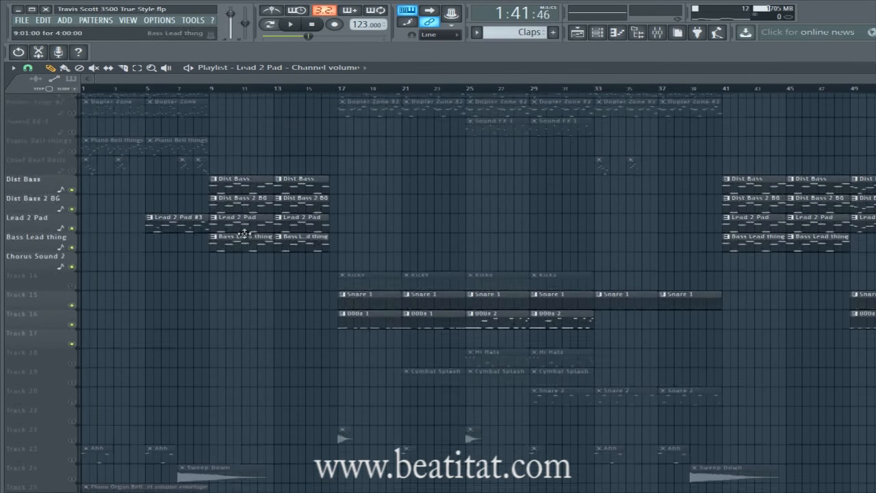
{"action": "scroll", "coordinate": [166, 336], "scroll_direction": "down", "scroll_amount": 8}
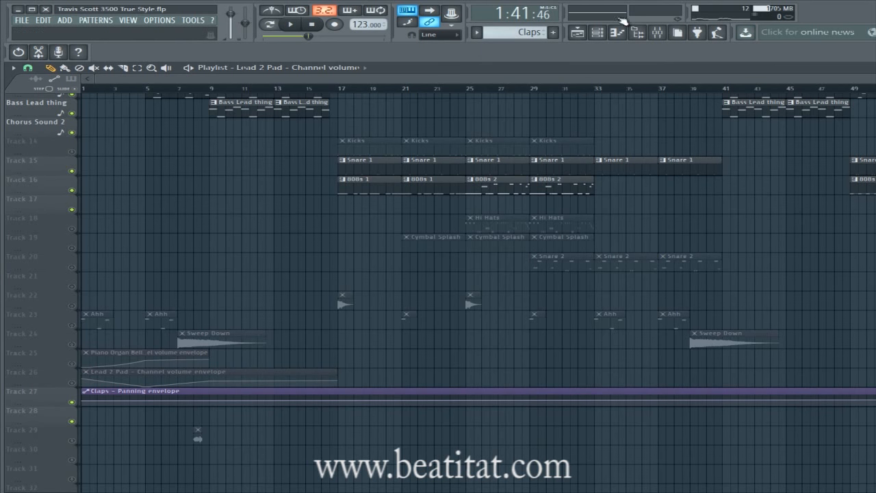
{"action": "left_click_drag", "start_coordinate": [607, 81], "coordinate": [786, 81]}
{"action": "scroll", "coordinate": [725, 234], "scroll_direction": "up", "scroll_amount": 1}
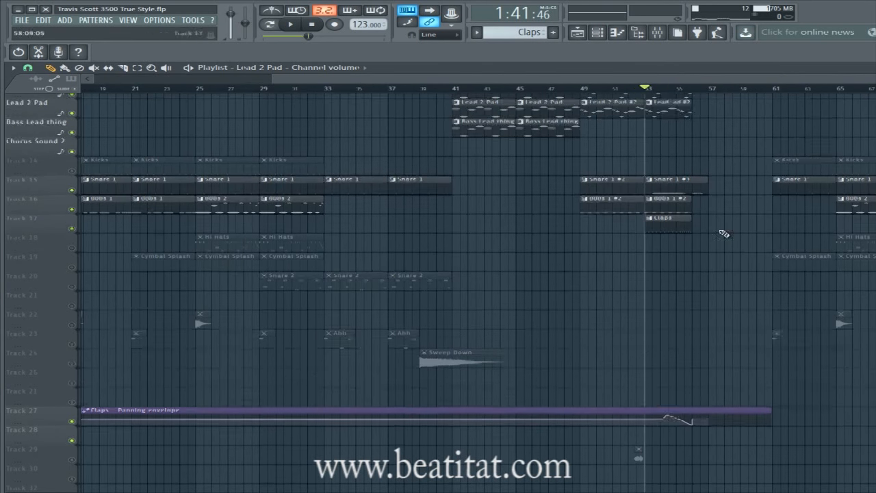
{"action": "scroll", "coordinate": [725, 234], "scroll_direction": "up", "scroll_amount": 7}
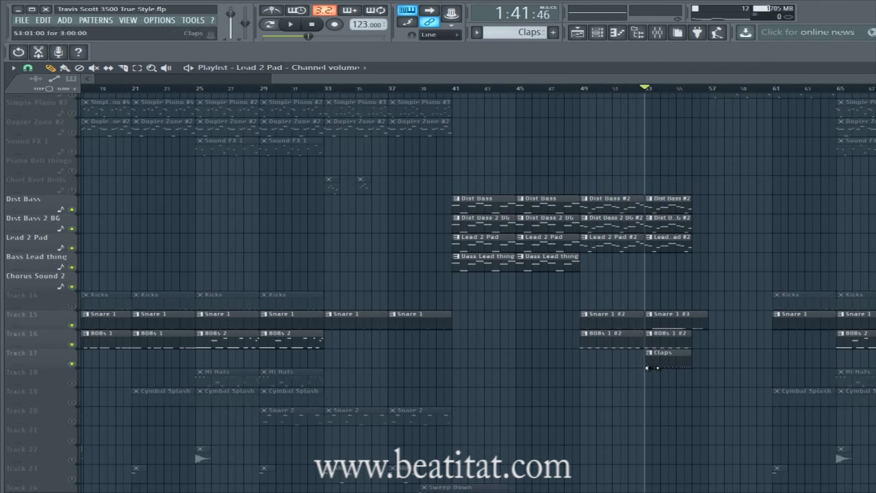
{"action": "left_click_drag", "start_coordinate": [551, 81], "coordinate": [302, 123]}
{"action": "scroll", "coordinate": [499, 308], "scroll_direction": "down", "scroll_amount": 2}
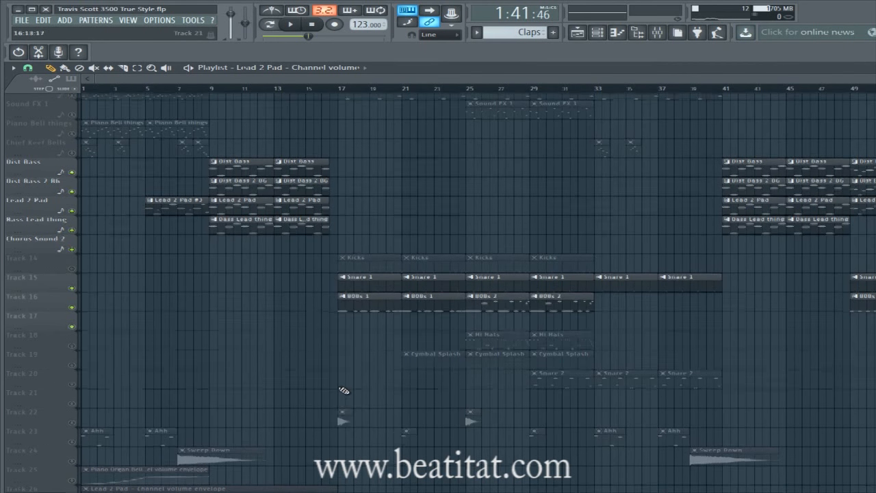
{"action": "scroll", "coordinate": [137, 170], "scroll_direction": "up", "scroll_amount": 5}
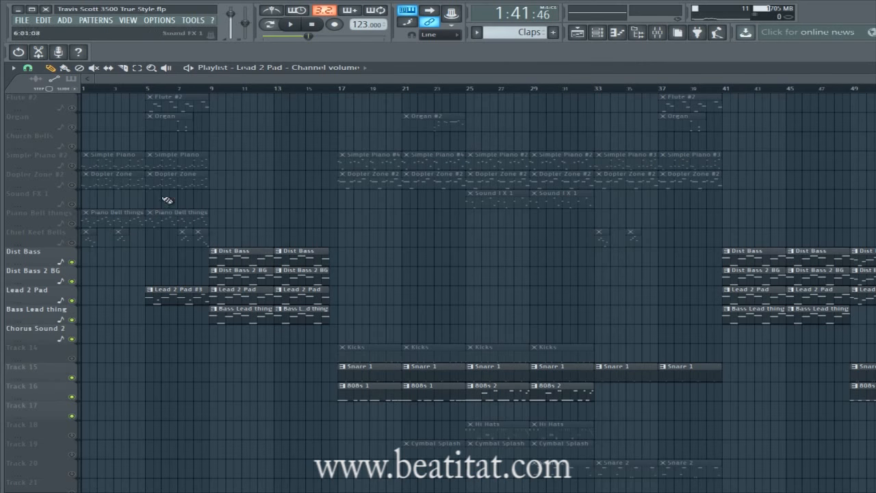
{"action": "scroll", "coordinate": [411, 260], "scroll_direction": "down", "scroll_amount": 5}
{"action": "scroll", "coordinate": [243, 452], "scroll_direction": "up", "scroll_amount": 3}
{"action": "scroll", "coordinate": [217, 376], "scroll_direction": "up", "scroll_amount": 2}
{"action": "scroll", "coordinate": [230, 473], "scroll_direction": "down", "scroll_amount": 5}
{"action": "scroll", "coordinate": [366, 389], "scroll_direction": "up", "scroll_amount": 5}
{"action": "scroll", "coordinate": [753, 205], "scroll_direction": "right", "scroll_amount": 10}
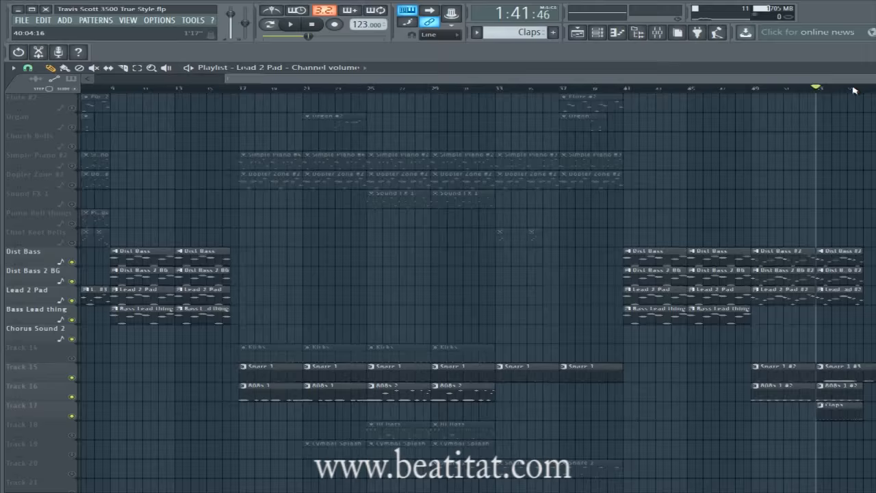
Mute the Chorus Sound 2, Bass Lead thing, Lead 2 Pad, Dist Bass 2 BG and Dist Bass tracks.
{"action": "scroll", "coordinate": [754, 236], "scroll_direction": "down", "scroll_amount": 6}
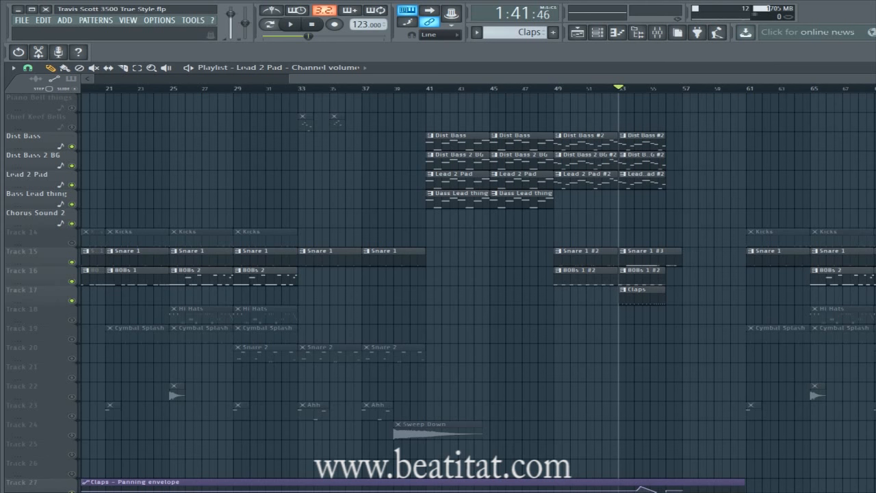
{"action": "left_click", "coordinate": [72, 223]}
{"action": "left_click", "coordinate": [72, 204]}
{"action": "left_click", "coordinate": [72, 185]}
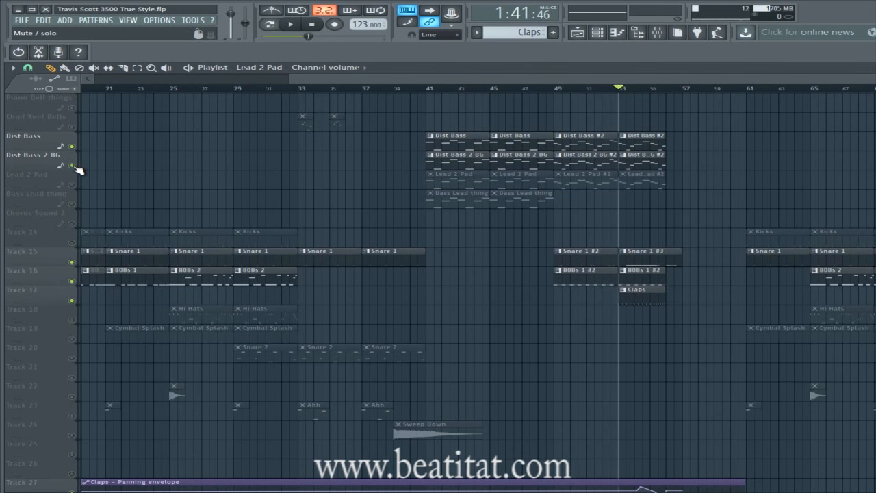
{"action": "left_click", "coordinate": [72, 165]}
{"action": "left_click", "coordinate": [72, 147]}
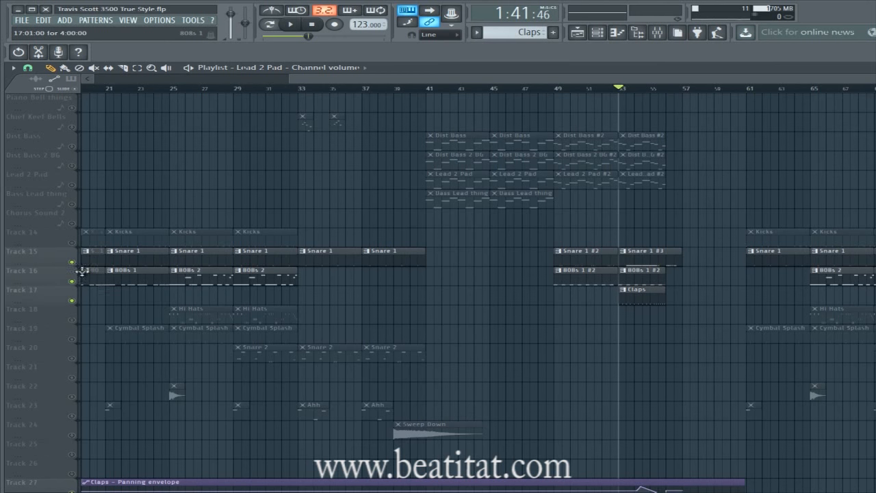
Unmute Track 14 and auto-name Tracks 14, 15 and 16 after their Kicks, Snare 1 and 808s 2 clips.
{"action": "left_click", "coordinate": [72, 243]}
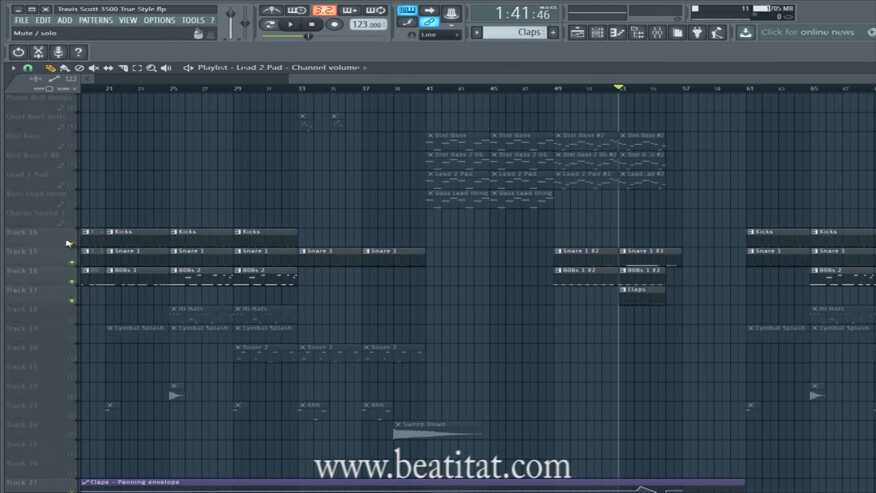
{"action": "right_click", "coordinate": [58, 240]}
{"action": "left_click", "coordinate": [58, 240]}
{"action": "right_click", "coordinate": [55, 263]}
{"action": "left_click", "coordinate": [55, 263]}
{"action": "right_click", "coordinate": [43, 277]}
{"action": "left_click", "coordinate": [44, 278]}
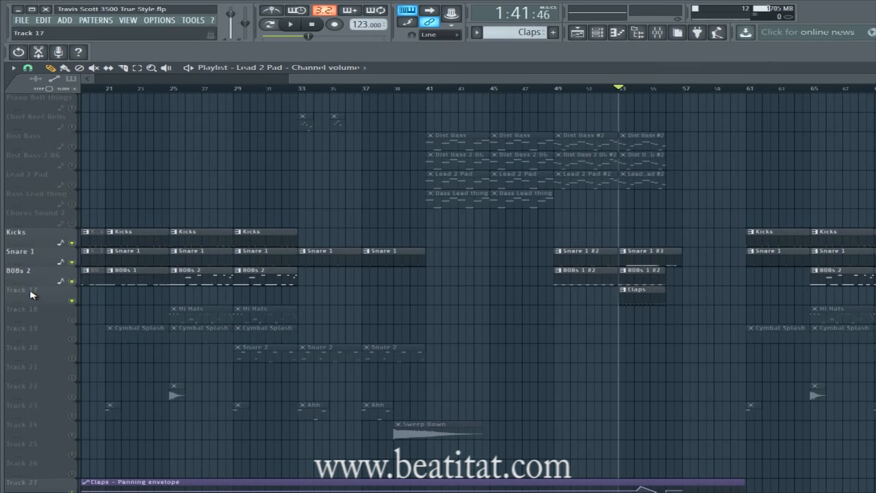
Auto-name Track 17 after its Claps clip and mute that track.
{"action": "right_click", "coordinate": [31, 295]}
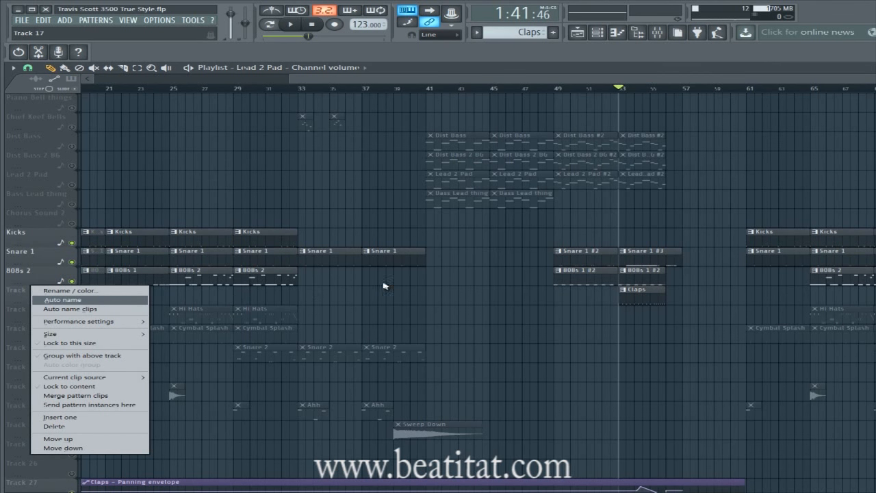
{"action": "left_click", "coordinate": [69, 300]}
{"action": "left_click", "coordinate": [72, 300]}
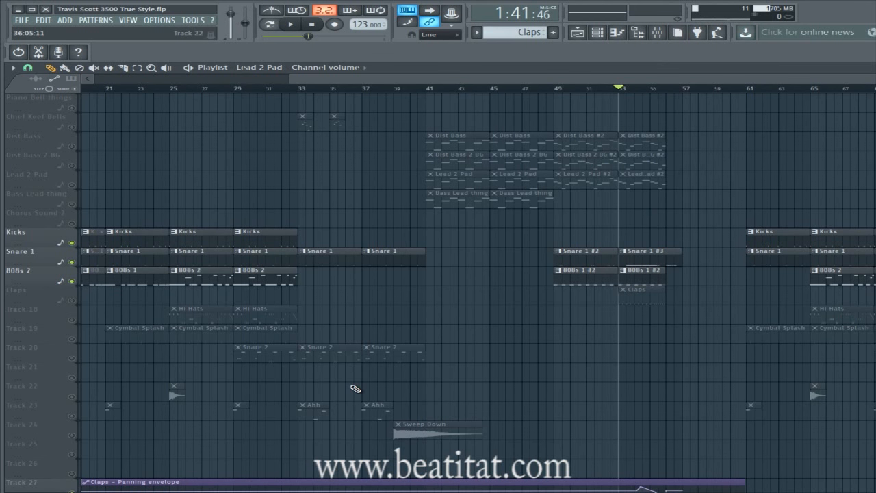
Solo Track 18 and auto-name it after its Hi Hats clips.
{"action": "right_click", "coordinate": [73, 320]}
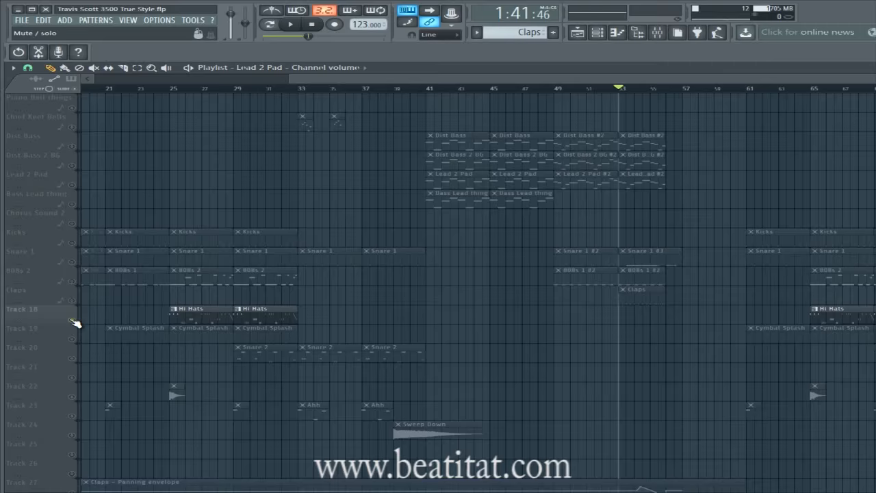
{"action": "right_click", "coordinate": [73, 321]}
{"action": "right_click", "coordinate": [74, 320]}
{"action": "left_click", "coordinate": [71, 315]}
{"action": "left_click", "coordinate": [114, 319]}
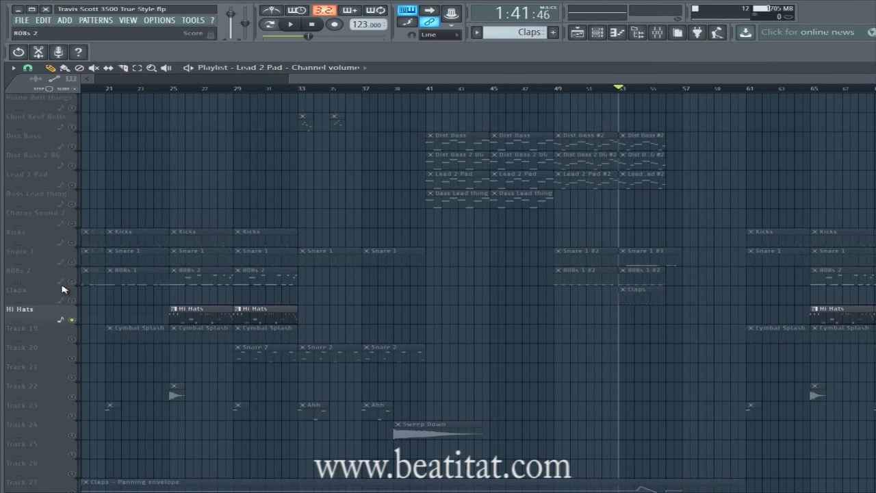
Unmute the 808s 2, Snare 1 and Kicks tracks alongside the Hi Hats.
{"action": "left_click", "coordinate": [71, 280]}
{"action": "left_click", "coordinate": [72, 261]}
{"action": "left_click", "coordinate": [72, 243]}
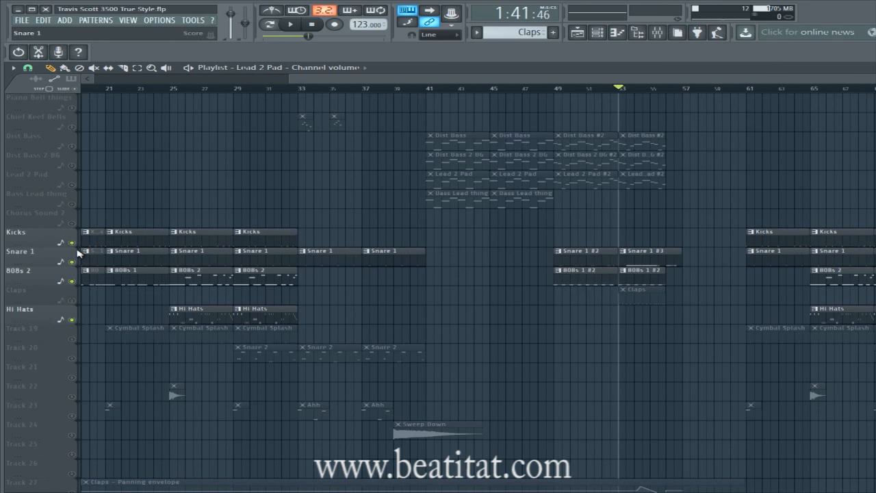
Unmute Tracks 19 and 20 and auto-name them after their Cymbal Splash and Snare 2 clips.
{"action": "left_click", "coordinate": [71, 339]}
{"action": "right_click", "coordinate": [71, 338]}
{"action": "left_click", "coordinate": [71, 330]}
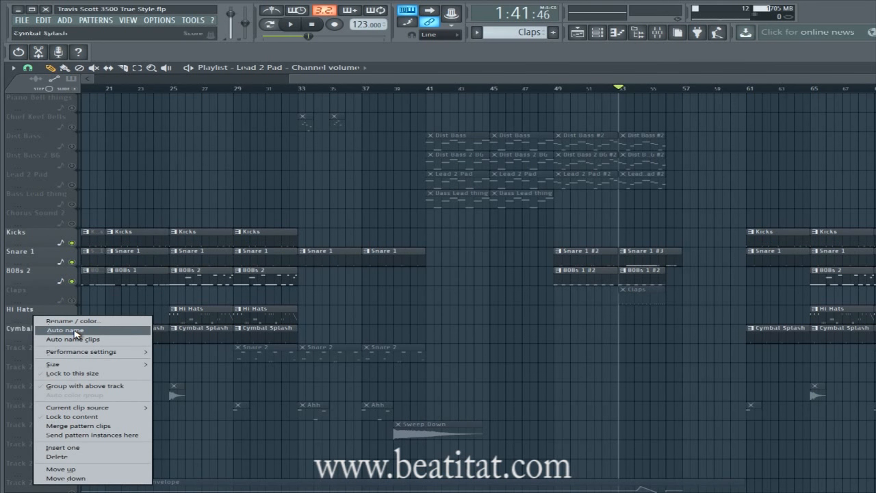
{"action": "left_click", "coordinate": [73, 358]}
{"action": "right_click", "coordinate": [80, 360]}
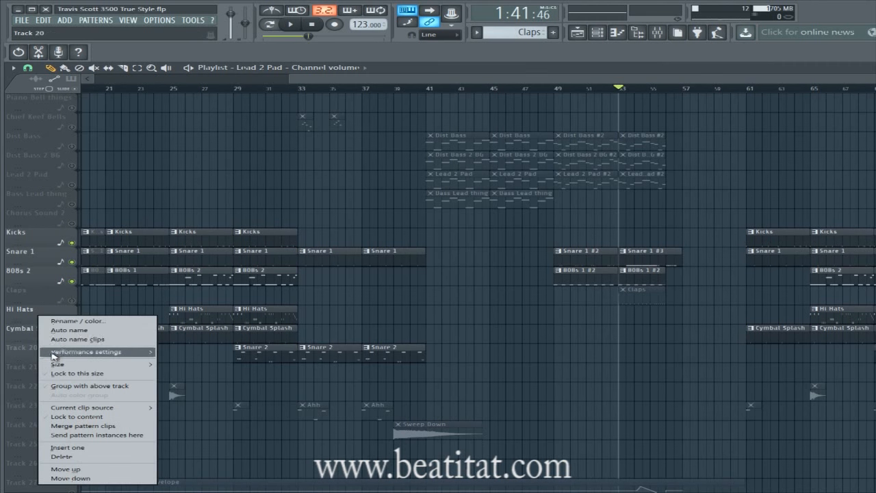
{"action": "left_click", "coordinate": [73, 334]}
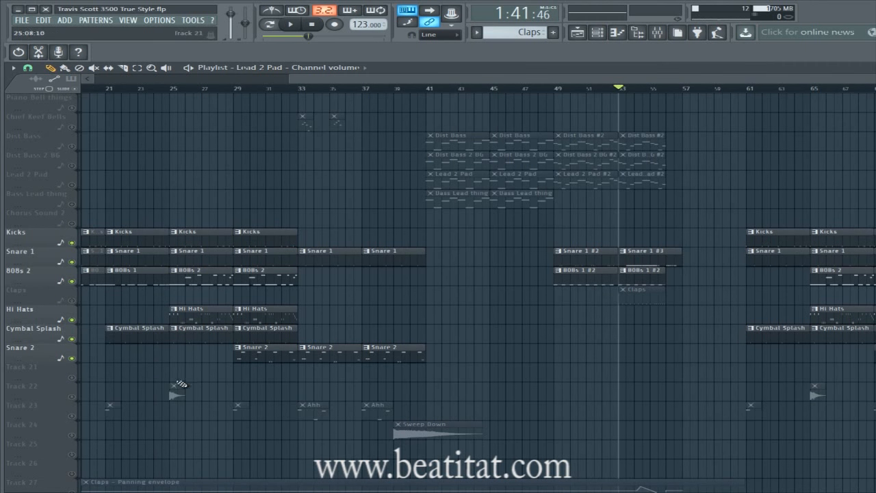
Unmute Track 22 and auto-name it after its StompWoo audio clip.
{"action": "right_click", "coordinate": [50, 369]}
{"action": "left_click", "coordinate": [89, 339]}
{"action": "left_click", "coordinate": [46, 389]}
{"action": "right_click", "coordinate": [45, 391]}
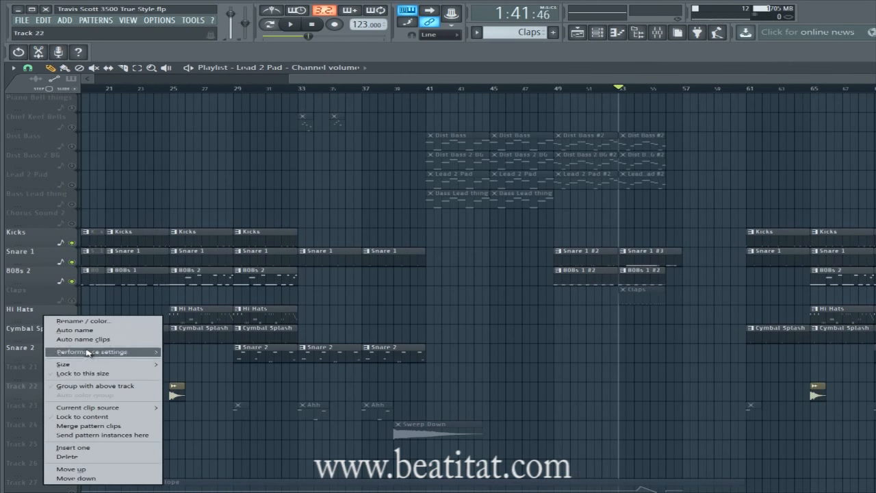
{"action": "left_click", "coordinate": [89, 335]}
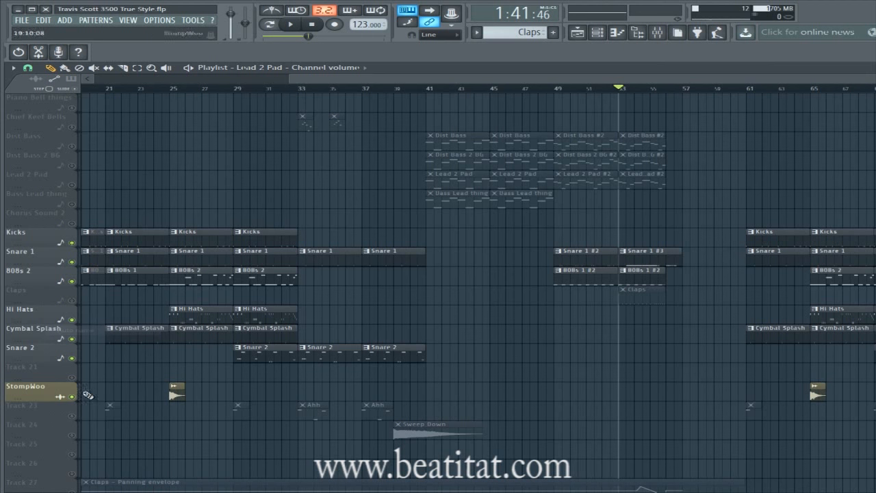
Unmute Tracks 23 and 24 and auto-name them after their Ahh and Sweep Down clips.
{"action": "right_click", "coordinate": [54, 411]}
{"action": "left_click", "coordinate": [58, 334]}
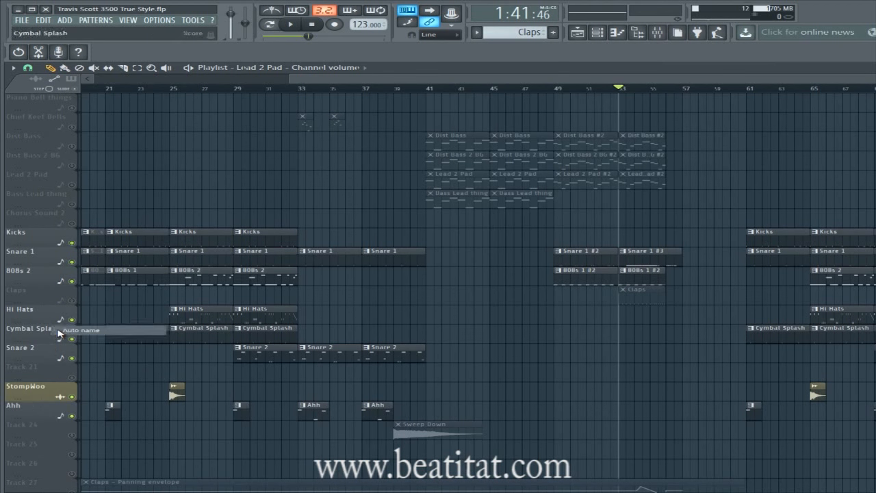
{"action": "right_click", "coordinate": [48, 426]}
{"action": "right_click", "coordinate": [17, 428]}
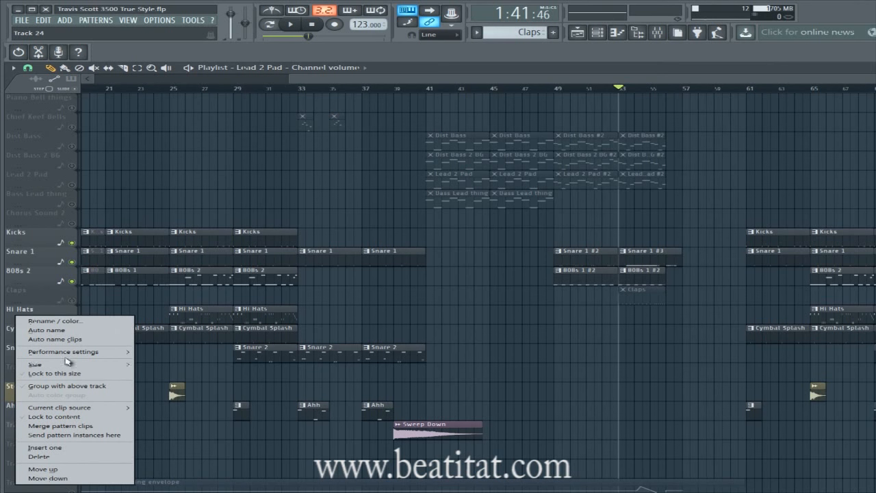
{"action": "left_click", "coordinate": [47, 330]}
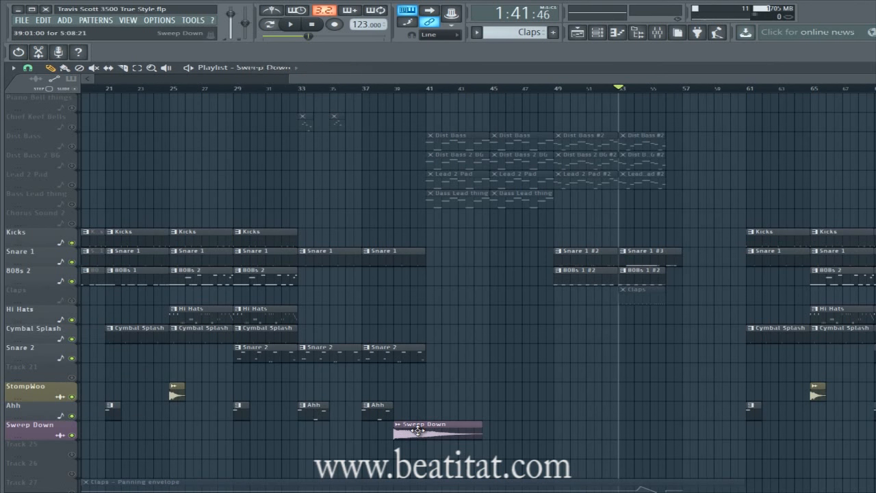
Examine the Sweep Down clip's sample settings and waveform, and close them.
{"action": "double_click", "coordinate": [404, 431]}
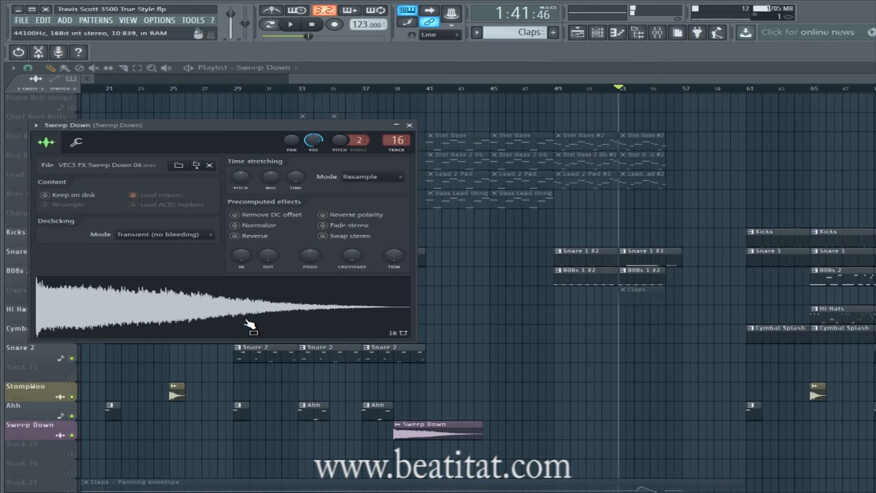
{"action": "left_click", "coordinate": [409, 126]}
Open the Ahh pattern's notes in the piano roll, play the vocal hit pattern and stop playback.
{"action": "left_click", "coordinate": [243, 415]}
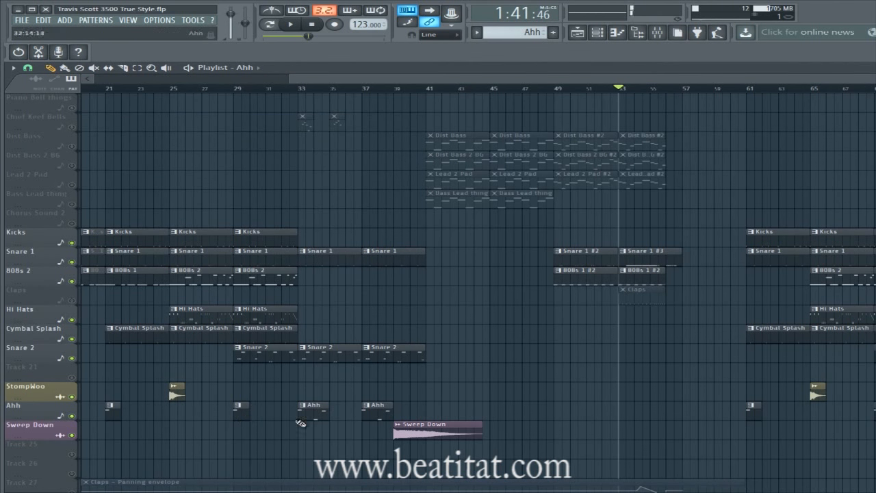
{"action": "double_click", "coordinate": [304, 415]}
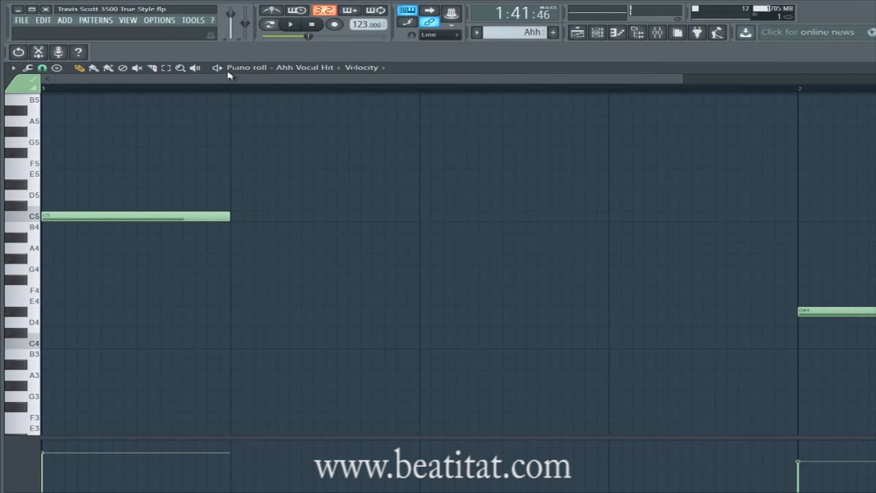
{"action": "key", "text": "space"}
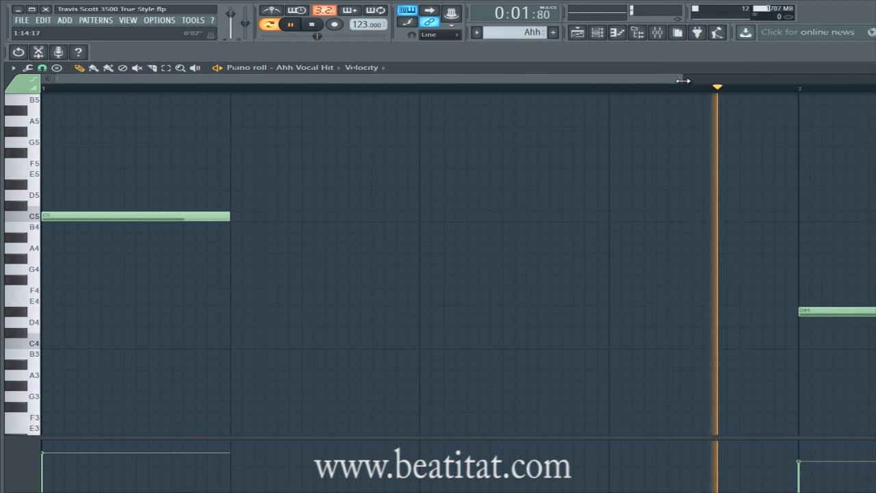
{"action": "left_click_drag", "start_coordinate": [685, 79], "coordinate": [875, 80]}
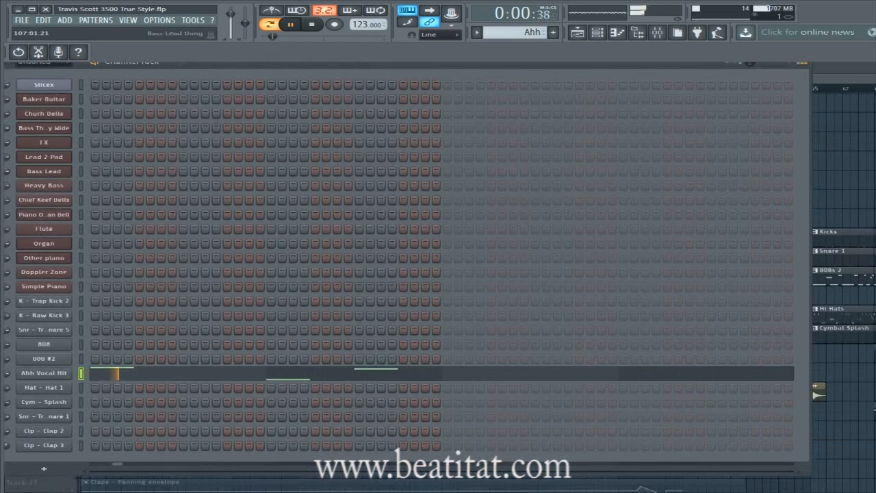
{"action": "key", "text": "space"}
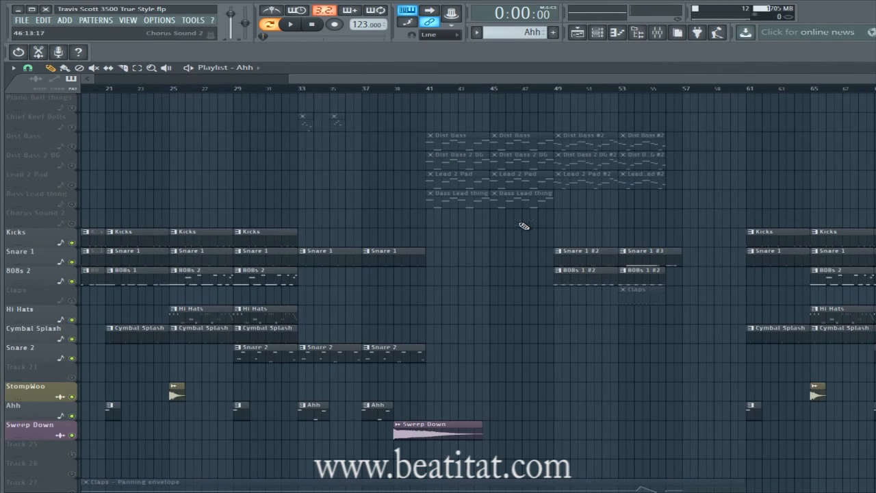
Examine the StompWoo clip's sample settings and waveform, and close them.
{"action": "double_click", "coordinate": [175, 394]}
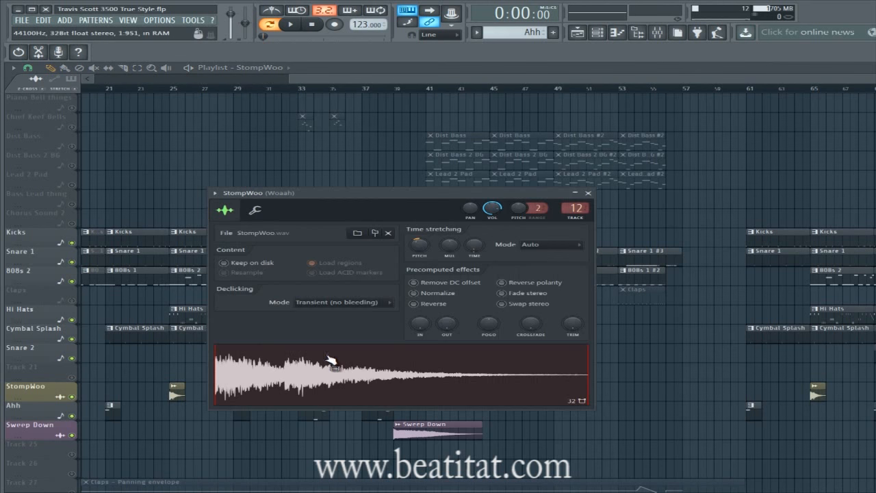
{"action": "left_click", "coordinate": [588, 193]}
Look over the arrangement from bar 1 and place the song position at bar 17, where the kicks begin.
{"action": "left_click_drag", "start_coordinate": [289, 80], "coordinate": [90, 80]}
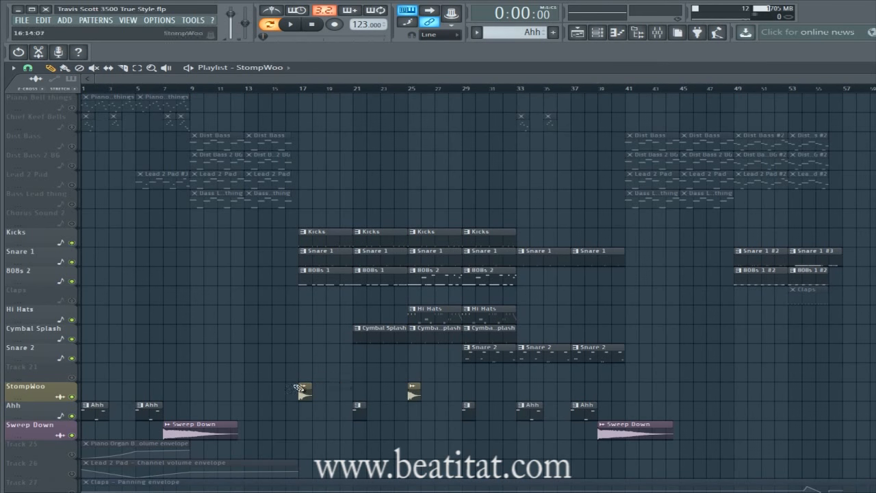
{"action": "scroll", "coordinate": [302, 387], "scroll_direction": "down", "scroll_amount": 5}
{"action": "scroll", "coordinate": [147, 242], "scroll_direction": "up", "scroll_amount": 10}
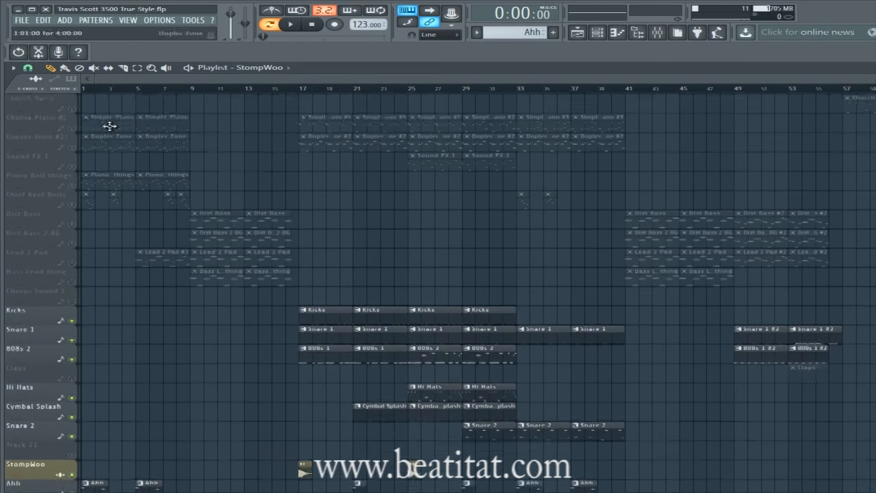
{"action": "scroll", "coordinate": [58, 204], "scroll_direction": "down", "scroll_amount": 4}
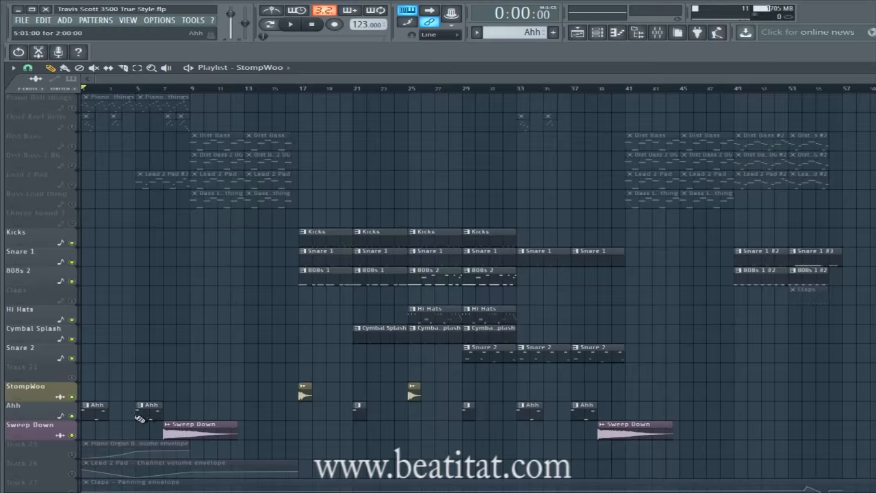
{"action": "scroll", "coordinate": [112, 243], "scroll_direction": "up", "scroll_amount": 5}
{"action": "scroll", "coordinate": [169, 384], "scroll_direction": "down", "scroll_amount": 4}
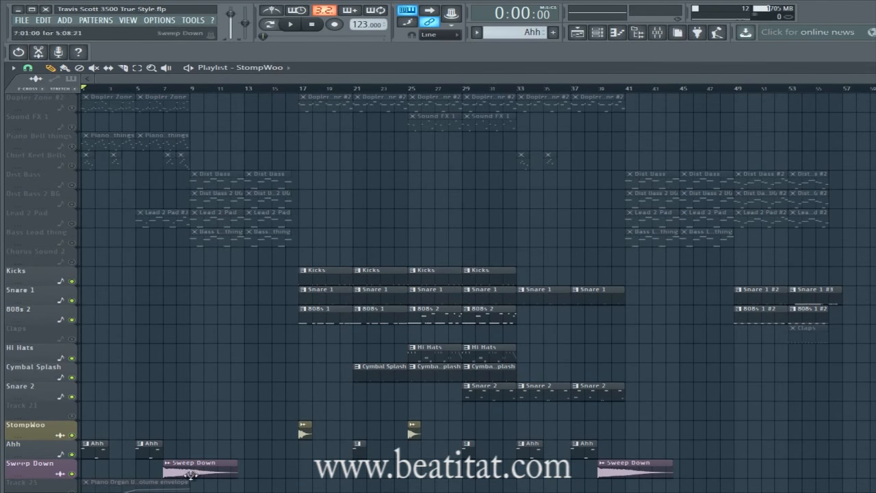
{"action": "left_click", "coordinate": [301, 89]}
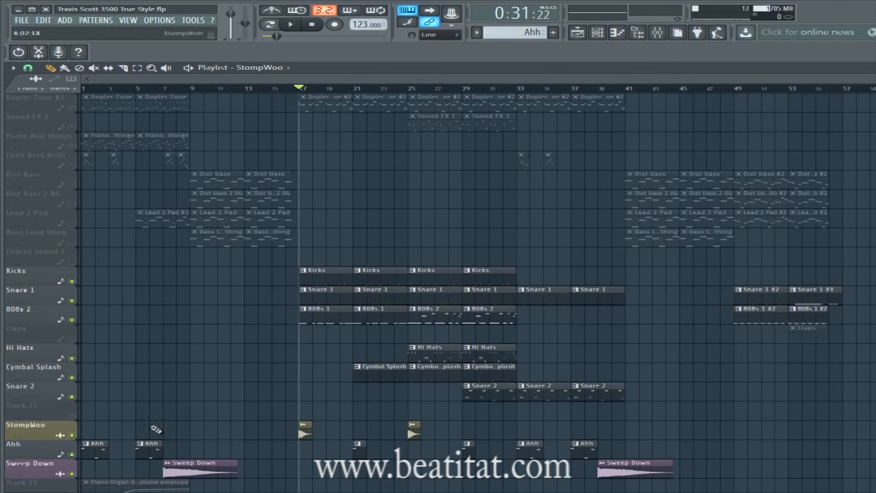
Unmute the Dopler Zone #2, Simple Piano #2, Church Bells, Organ, Flute #2, Sound FX 1 and Chief Keef Bells tracks.
{"action": "scroll", "coordinate": [158, 408], "scroll_direction": "up", "scroll_amount": 4}
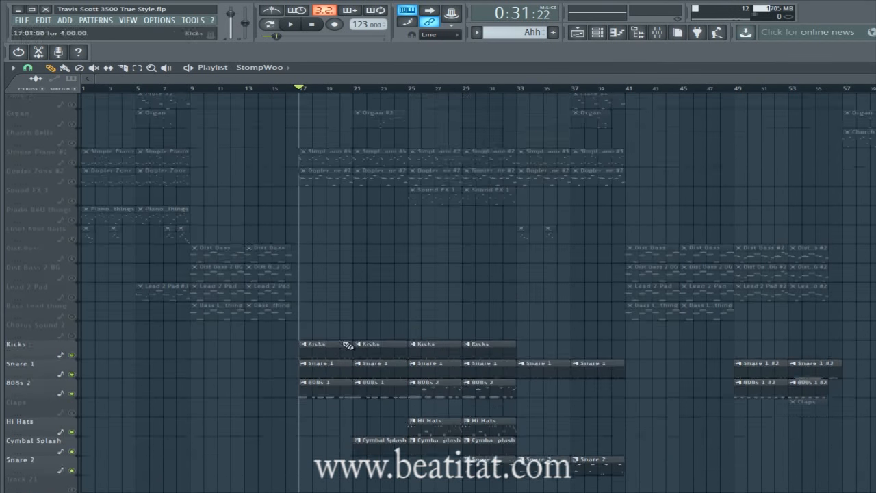
{"action": "left_click", "coordinate": [72, 185]}
{"action": "left_click", "coordinate": [72, 166]}
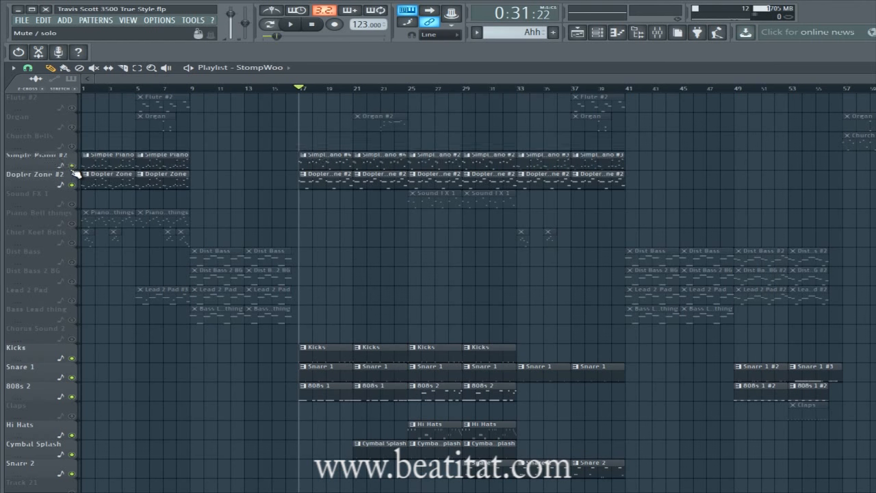
{"action": "left_click", "coordinate": [72, 146]}
{"action": "left_click", "coordinate": [72, 127]}
{"action": "left_click", "coordinate": [72, 108]}
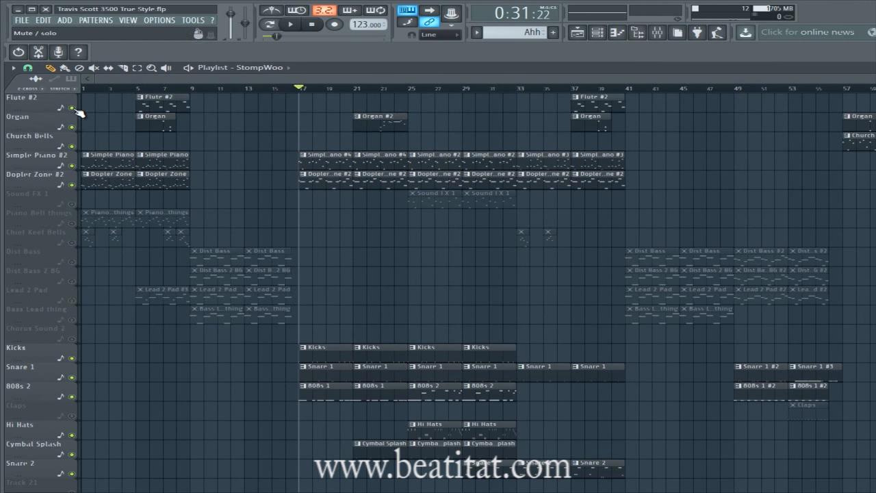
{"action": "left_click", "coordinate": [72, 204]}
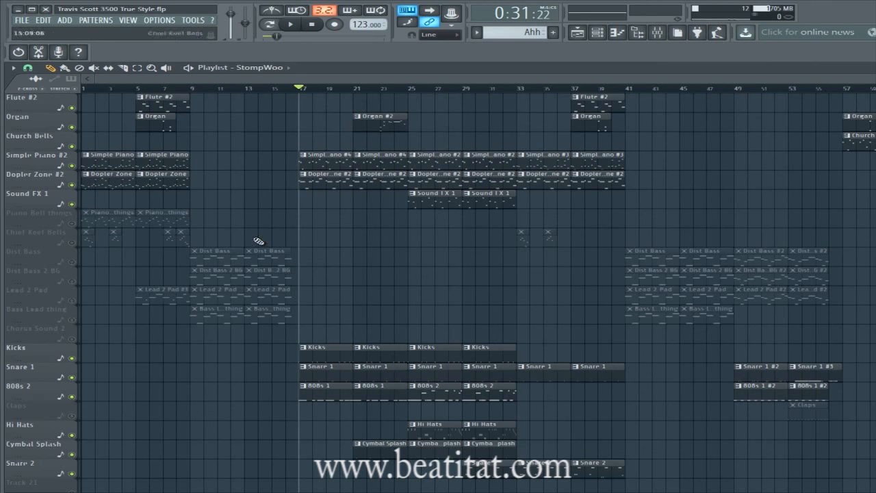
{"action": "left_click", "coordinate": [72, 242]}
{"action": "scroll", "coordinate": [343, 302], "scroll_direction": "down", "scroll_amount": 5}
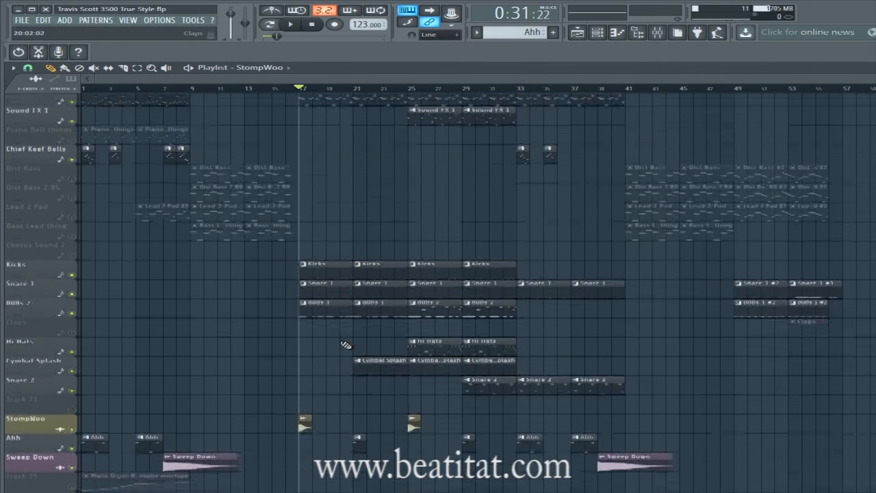
Play the song from bar 17 while examining the 808s 1 pattern's notes, stop playback and return to the playlist.
{"action": "key", "text": "space"}
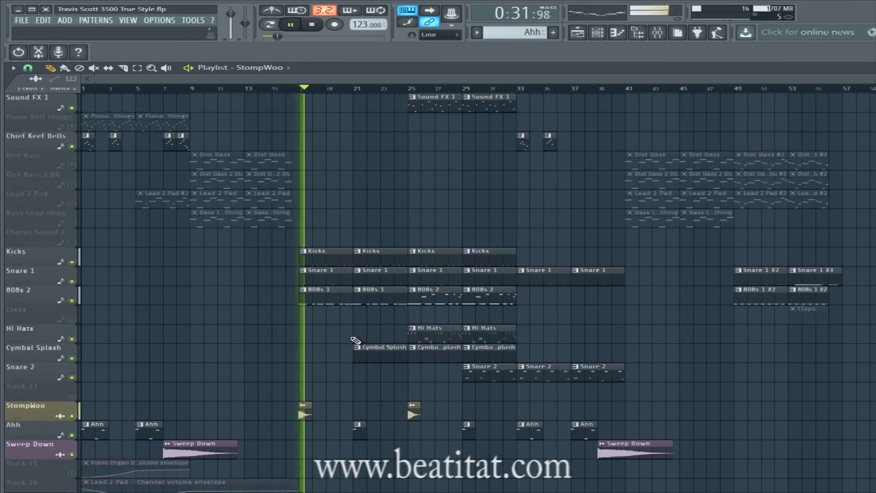
{"action": "double_click", "coordinate": [314, 296]}
{"action": "left_click_drag", "start_coordinate": [263, 79], "coordinate": [53, 80]}
{"action": "left_click_drag", "start_coordinate": [726, 79], "coordinate": [524, 85]}
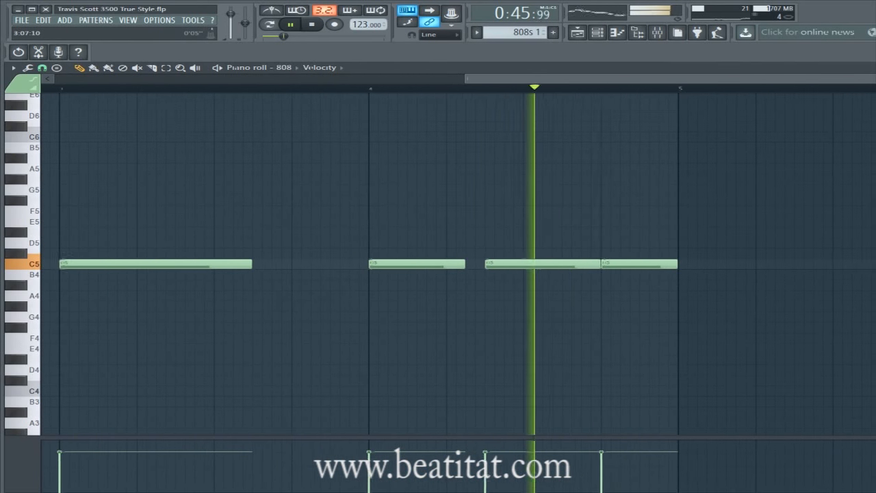
{"action": "key", "text": "space"}
{"action": "key", "text": "F6"}
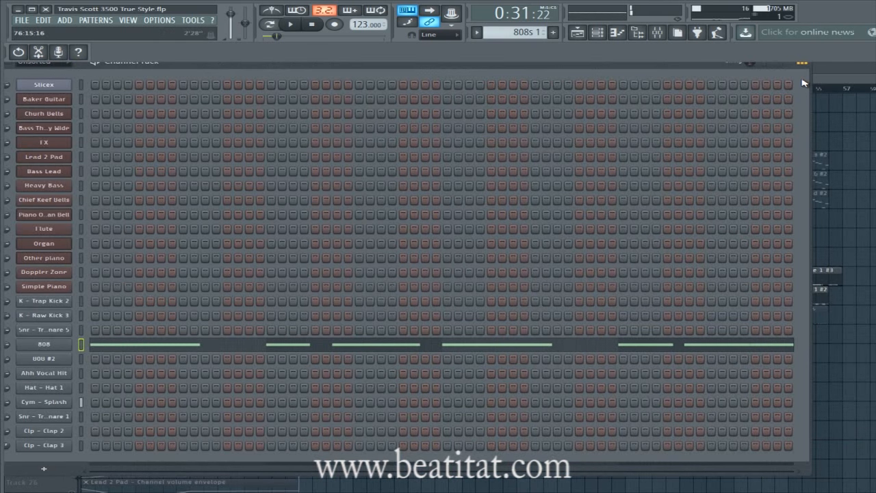
{"action": "left_click", "coordinate": [827, 82]}
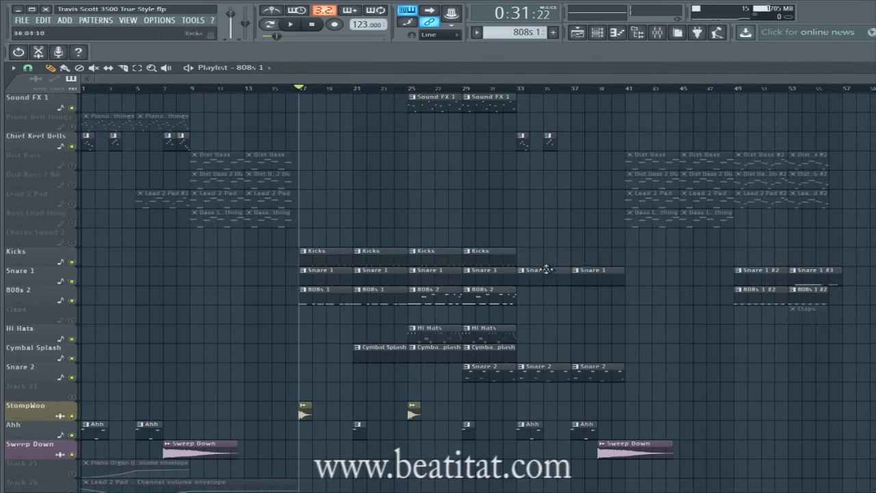
Open the Kicks pattern at bar 17, examine its notes and its step sequence, and return to the playlist.
{"action": "double_click", "coordinate": [333, 260]}
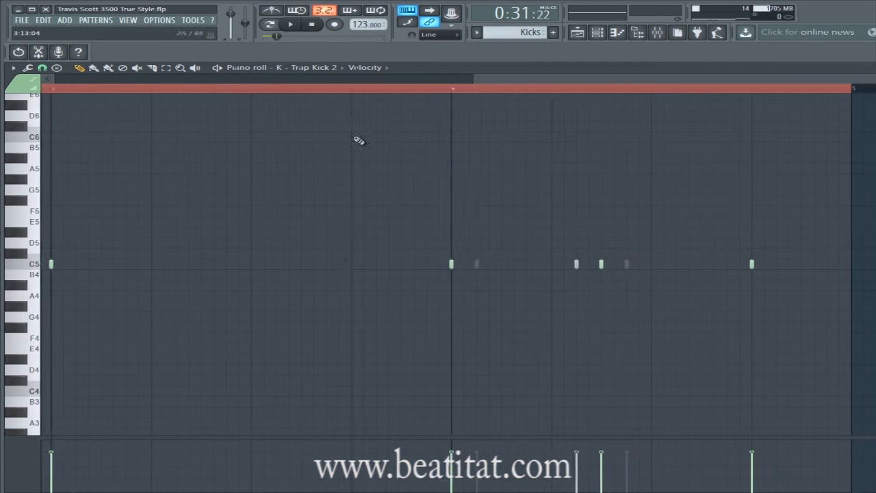
{"action": "key", "text": "F6"}
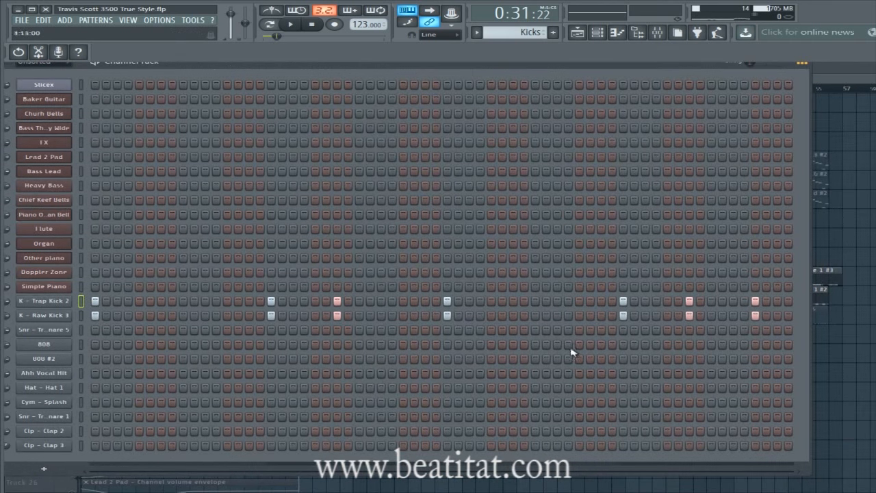
{"action": "left_click", "coordinate": [817, 81]}
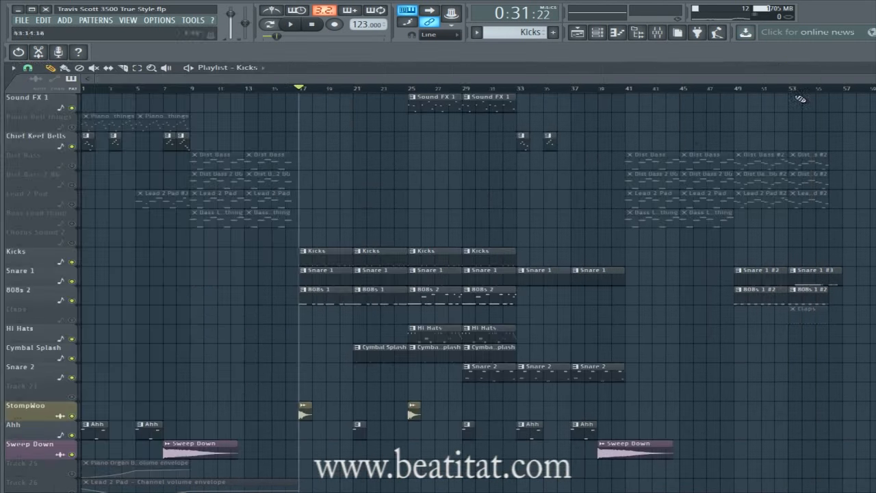
Place the song position at bar 25 and play the 808s 2 pattern in the piano roll, closing it after its fourth bar.
{"action": "left_click_drag", "start_coordinate": [304, 98], "coordinate": [414, 102]}
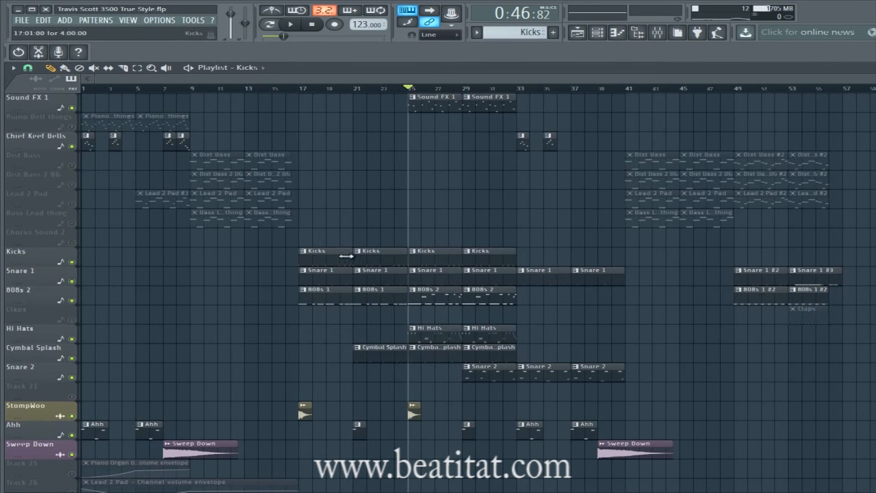
{"action": "double_click", "coordinate": [439, 295]}
{"action": "left_click_drag", "start_coordinate": [478, 80], "coordinate": [43, 89]}
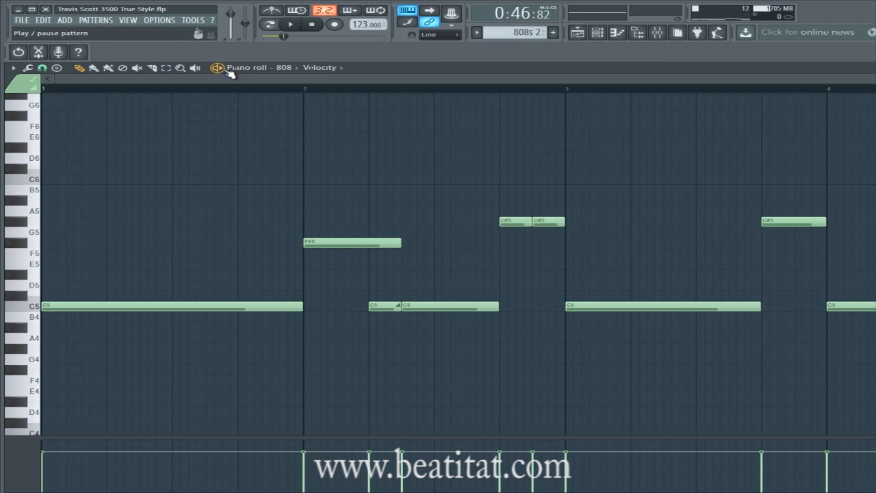
{"action": "key", "text": "space"}
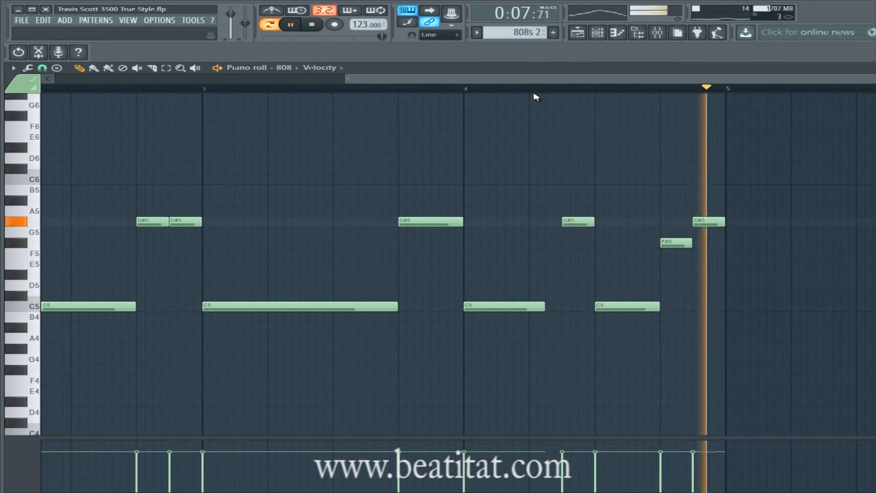
{"action": "key", "text": "space"}
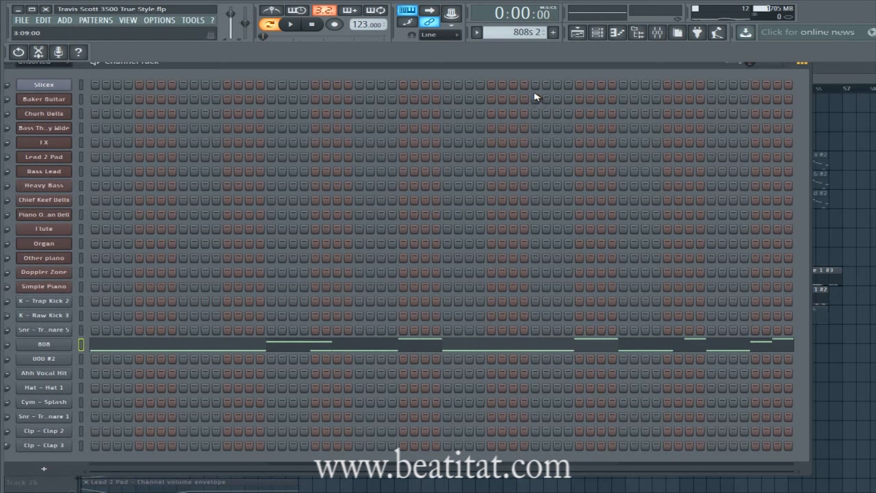
{"action": "left_click", "coordinate": [817, 77]}
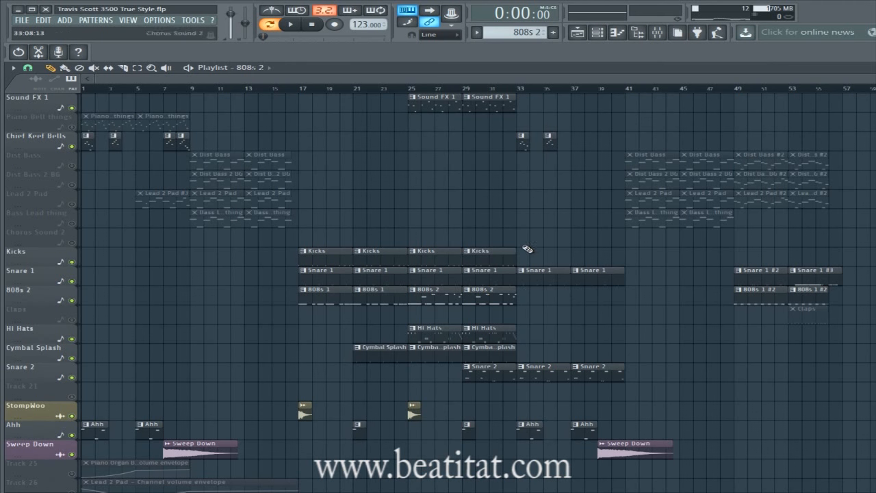
Open the Kicks pattern at bar 29, check the Trap Kick 2 and Raw Kick 3 hits, and close it.
{"action": "double_click", "coordinate": [496, 261]}
{"action": "left_click_drag", "start_coordinate": [472, 77], "coordinate": [34, 79]}
{"action": "key", "text": "Escape"}
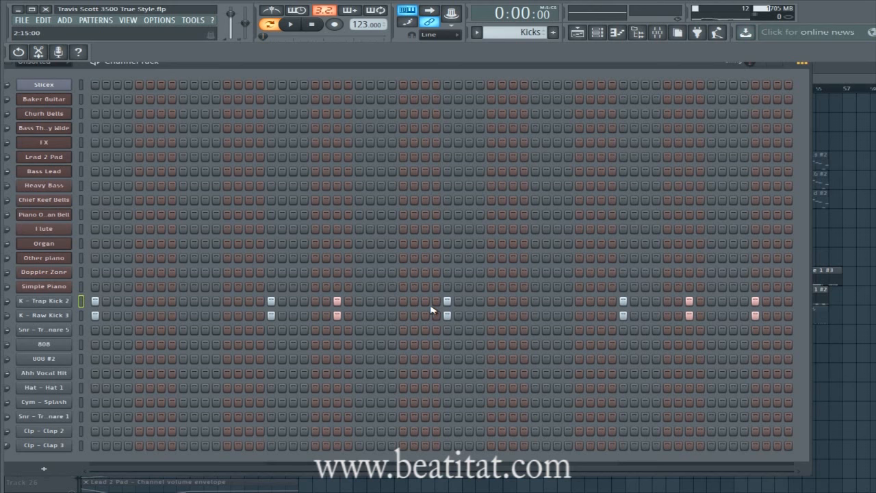
{"action": "left_click", "coordinate": [872, 89]}
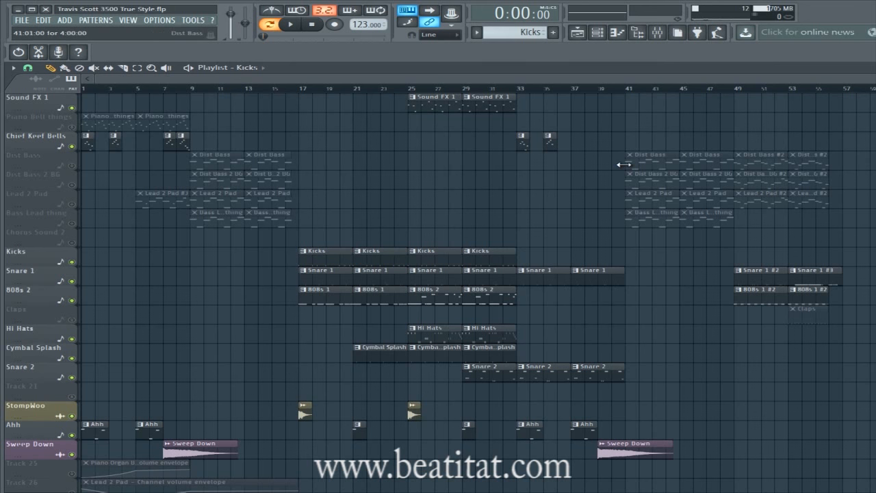
Look over how the kick, snare and 808 sections repeat across the arrangement past bar 129, and return to bar 1.
{"action": "left_click_drag", "start_coordinate": [649, 79], "coordinate": [875, 61]}
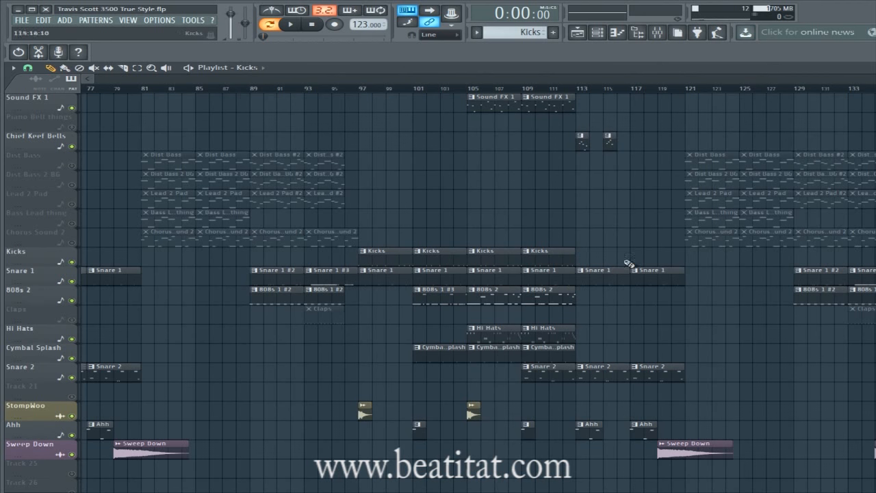
{"action": "left_click_drag", "start_coordinate": [769, 78], "coordinate": [229, 110]}
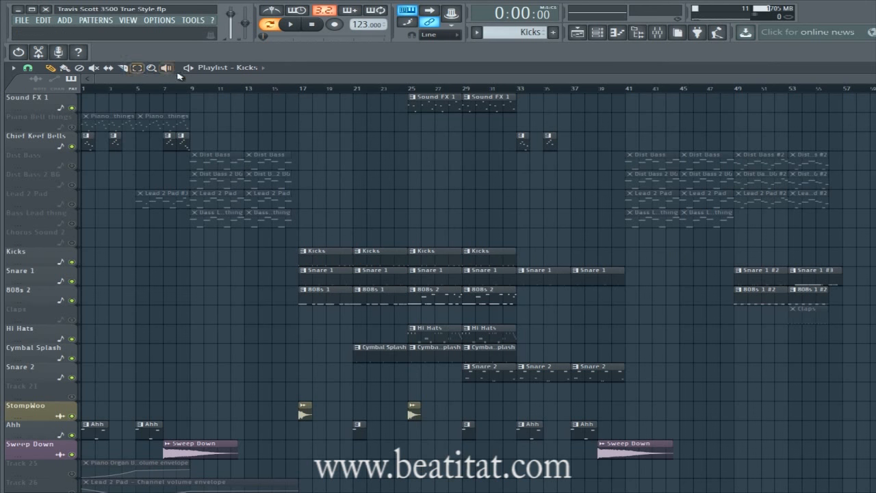
{"action": "left_click_drag", "start_coordinate": [175, 83], "coordinate": [427, 221]}
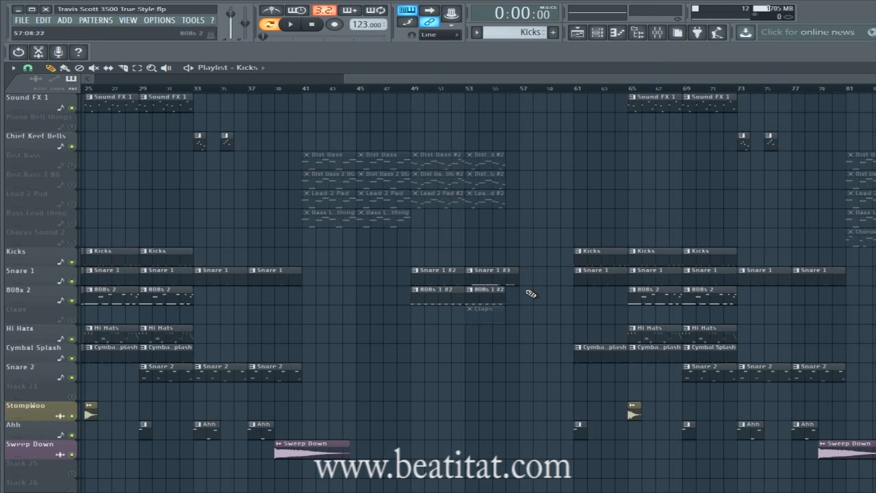
{"action": "left_click_drag", "start_coordinate": [594, 80], "coordinate": [343, 62]}
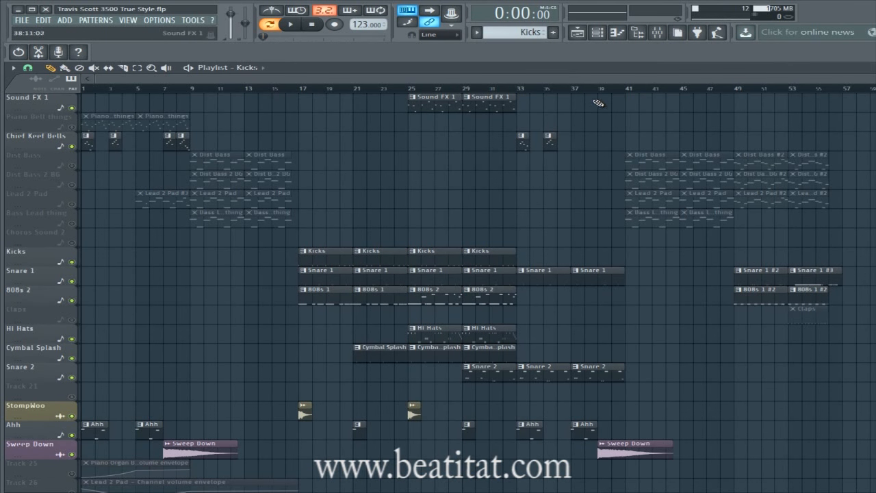
Select the playlist time range from bar 25 to bar 33.
{"action": "left_click_drag", "start_coordinate": [409, 88], "coordinate": [521, 98]}
{"action": "left_click", "coordinate": [483, 139]}
{"action": "right_click", "coordinate": [488, 142]}
Open the Hi Hats pattern in the piano roll, play its four bars of rolls and pitch changes, and stop playback.
{"action": "double_click", "coordinate": [428, 335]}
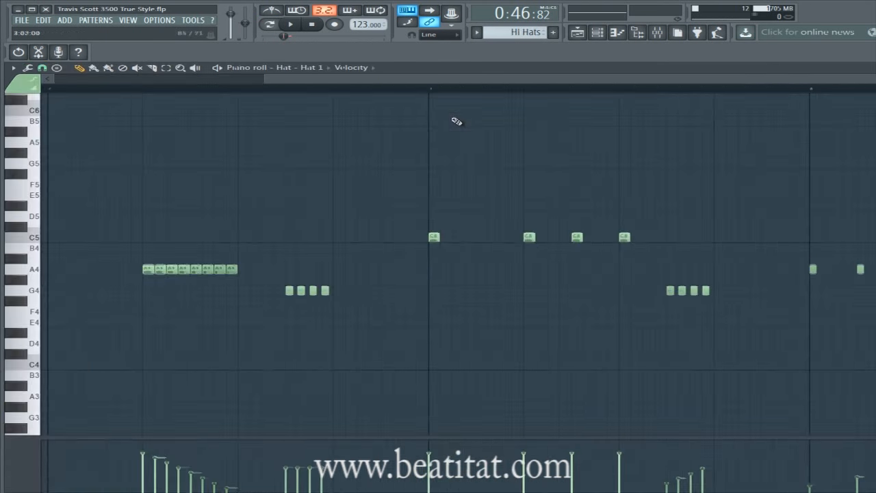
{"action": "left_click_drag", "start_coordinate": [262, 78], "coordinate": [171, 83]}
{"action": "key", "text": "space"}
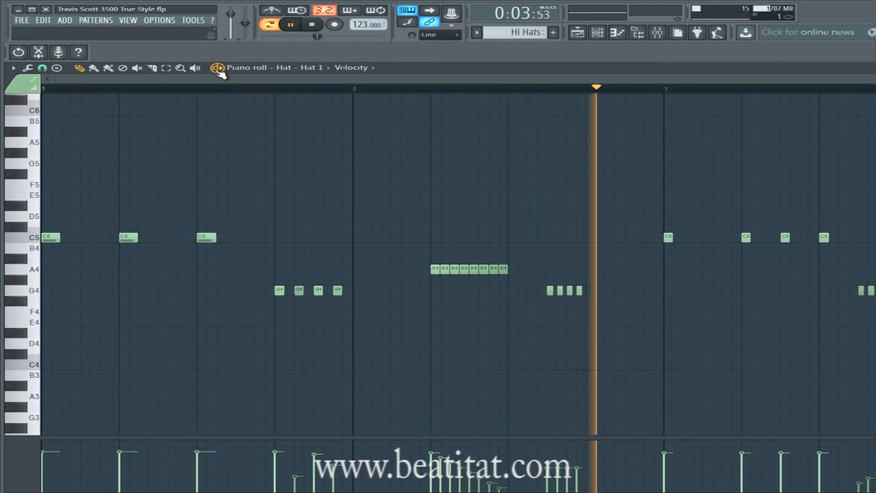
{"action": "left_click_drag", "start_coordinate": [250, 78], "coordinate": [700, 87]}
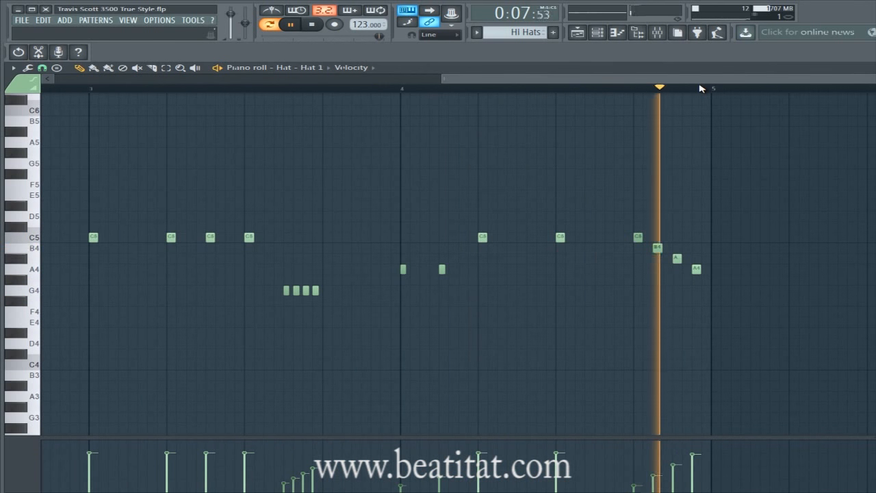
{"action": "key", "text": "space"}
{"action": "key", "text": "F6"}
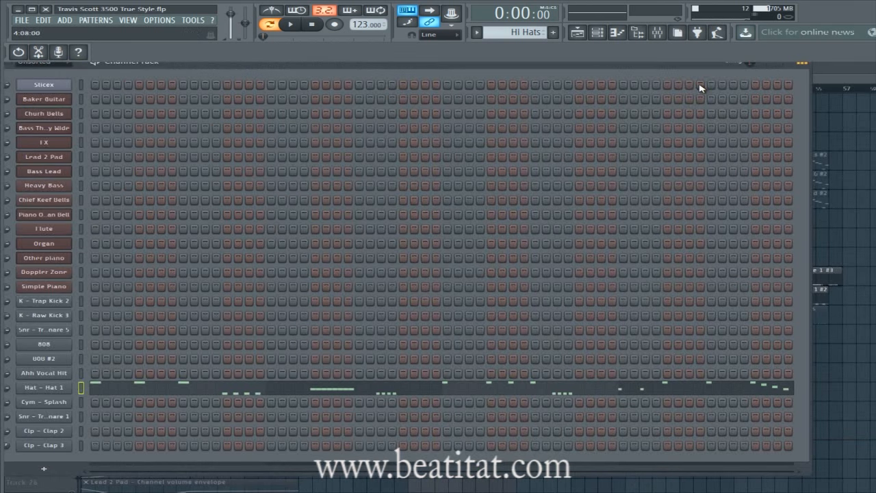
Check the effects on the Hat 1 track in the mixer and return to the playlist.
{"action": "left_click", "coordinate": [656, 33]}
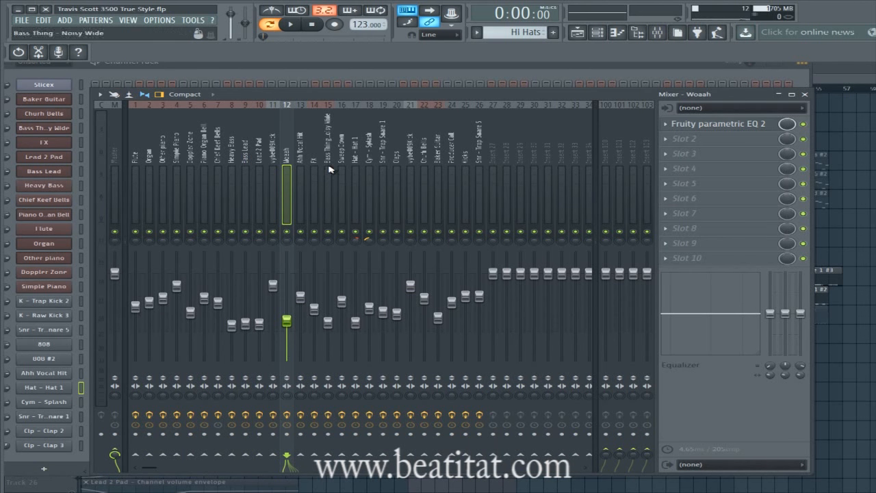
{"action": "left_click", "coordinate": [355, 147]}
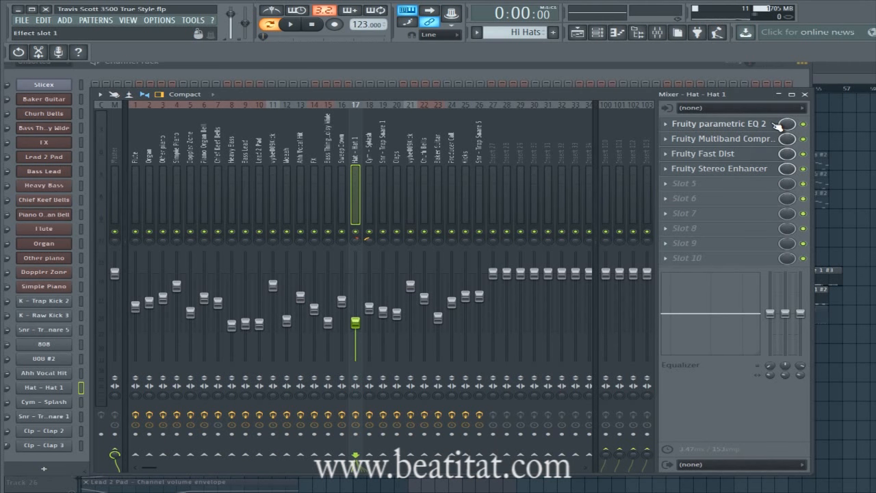
{"action": "left_click", "coordinate": [658, 63]}
{"action": "left_click", "coordinate": [830, 68]}
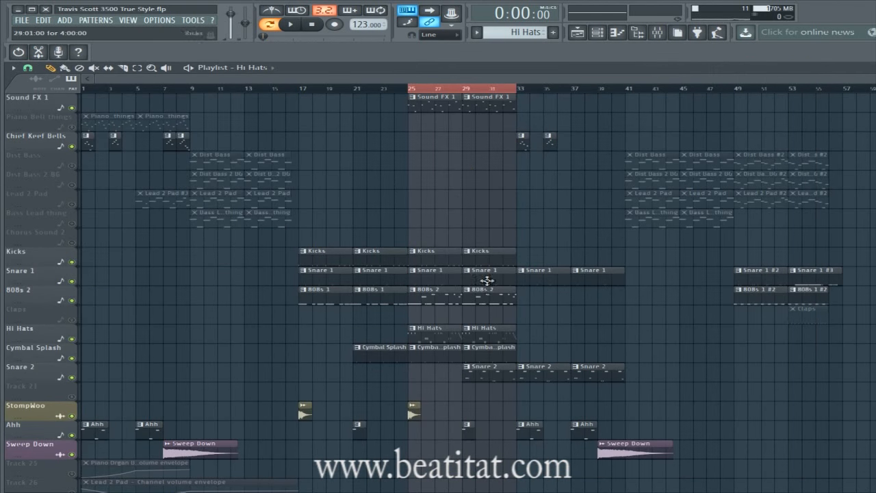
Play the arrangement from bar 25 to hear the hi-hats with the melody tracks, and stop playback.
{"action": "key", "text": "space"}
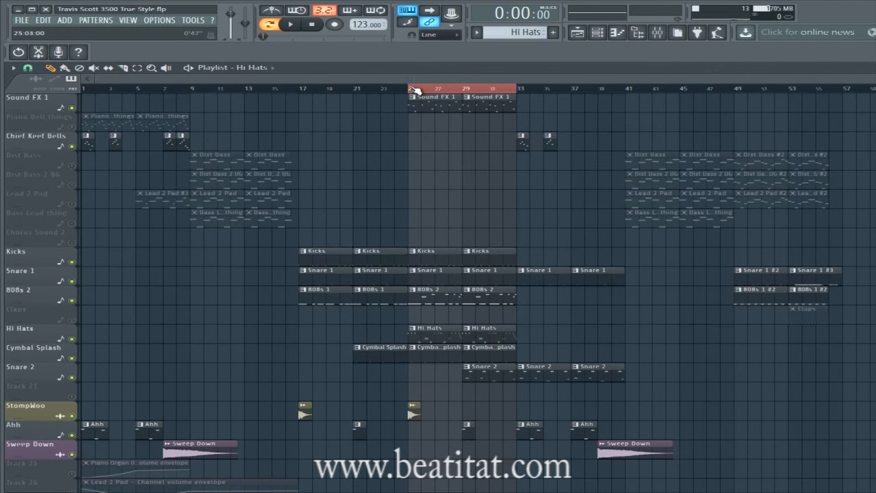
{"action": "left_click", "coordinate": [411, 88]}
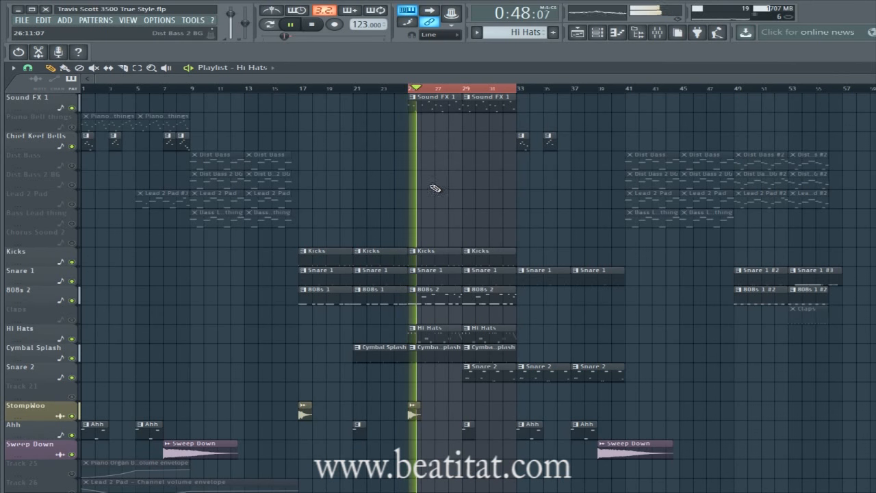
{"action": "scroll", "coordinate": [434, 189], "scroll_direction": "up", "scroll_amount": 4}
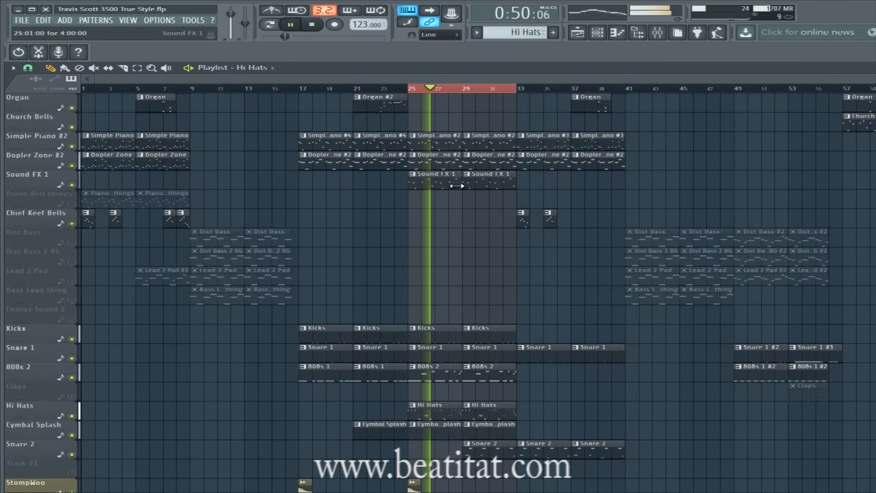
{"action": "key", "text": "space"}
Open the Cymbal Splash pattern, examine its hits and the Cym - Splash channel's sample settings, and close them.
{"action": "double_click", "coordinate": [448, 425]}
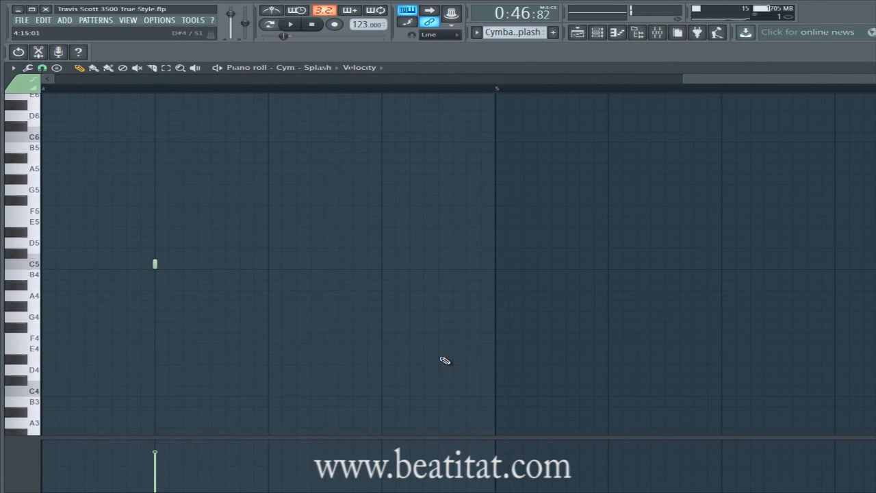
{"action": "key", "text": "Escape"}
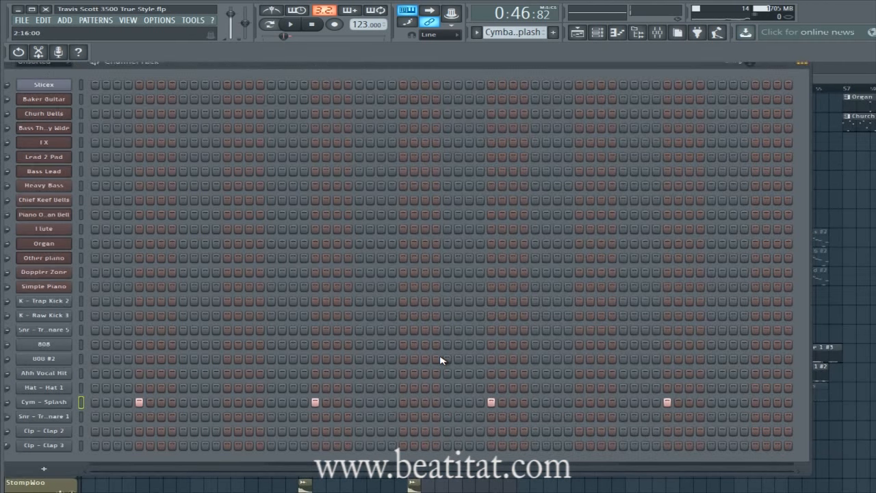
{"action": "left_click", "coordinate": [60, 403]}
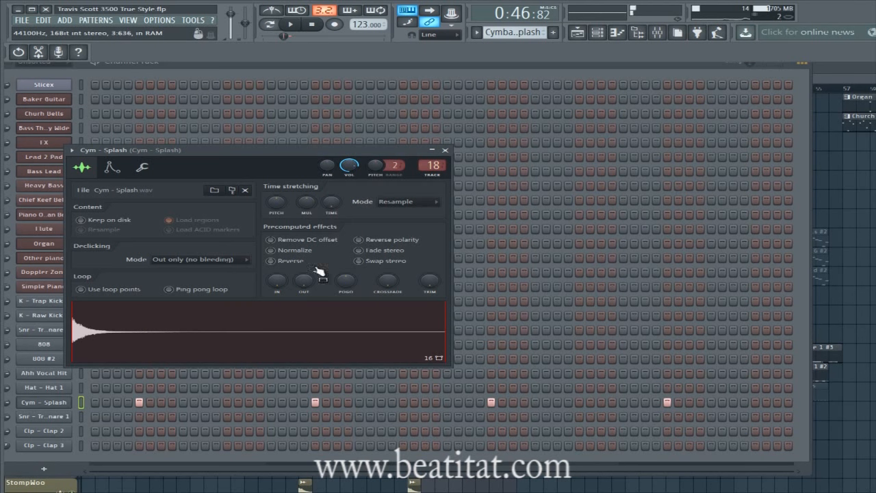
{"action": "left_click", "coordinate": [445, 150]}
{"action": "left_click", "coordinate": [838, 78]}
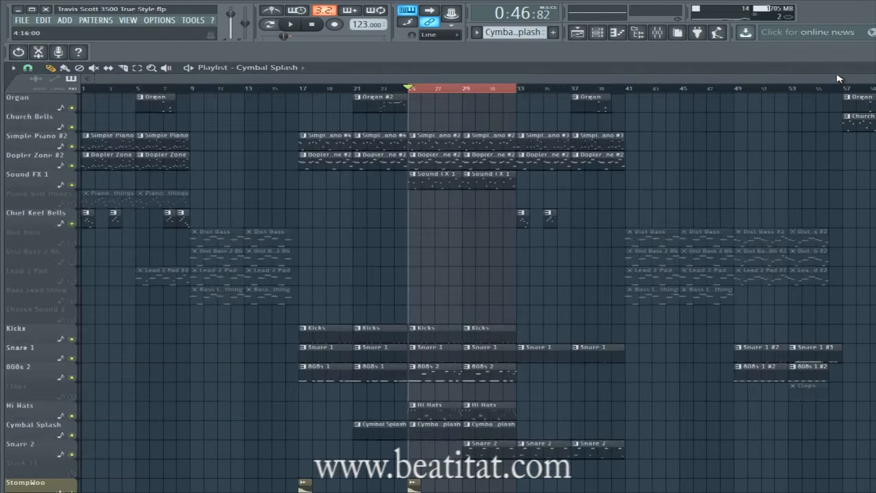
Look over the drum tracks, clear the selected time range and place the song position at bar 17.
{"action": "scroll", "coordinate": [601, 249], "scroll_direction": "down", "scroll_amount": 5}
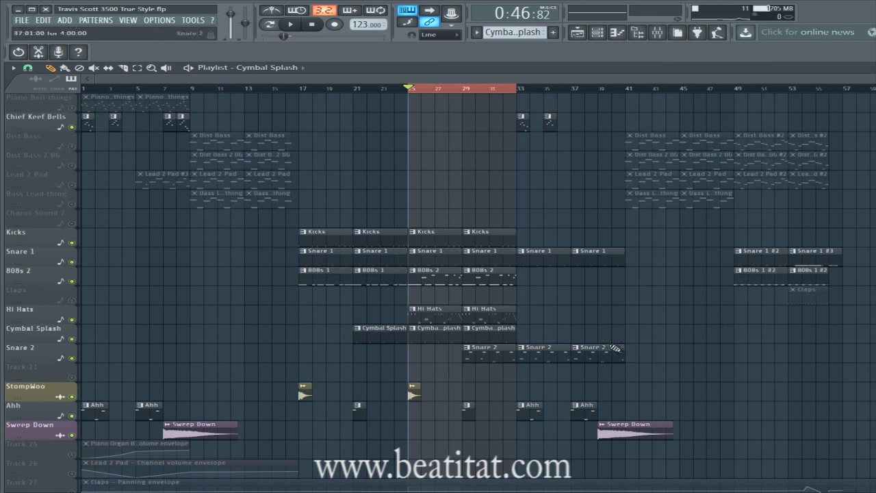
{"action": "scroll", "coordinate": [365, 269], "scroll_direction": "up", "scroll_amount": 5}
{"action": "left_click", "coordinate": [315, 93]}
{"action": "left_click", "coordinate": [300, 93]}
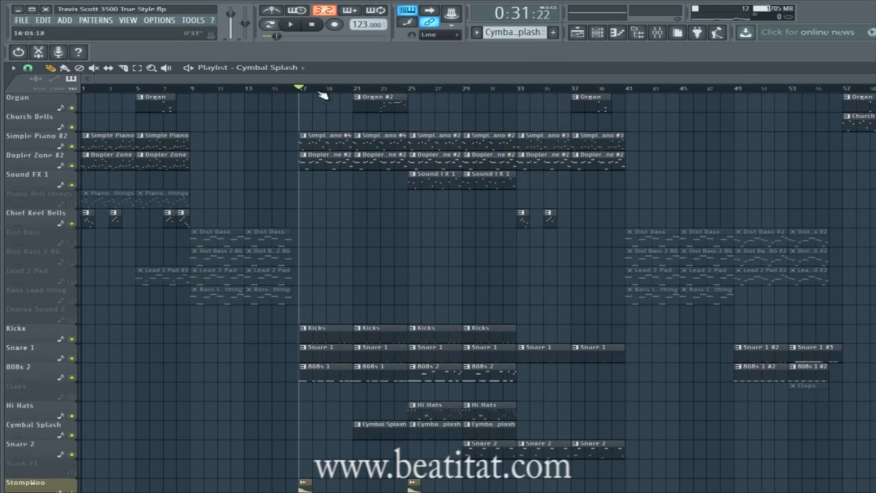
Select the Snare 2 clip at bar 29 in the playlist and open the pattern's notes in the piano roll.
{"action": "left_click", "coordinate": [503, 93]}
{"action": "scroll", "coordinate": [510, 248], "scroll_direction": "down", "scroll_amount": 5}
{"action": "left_click", "coordinate": [493, 361]}
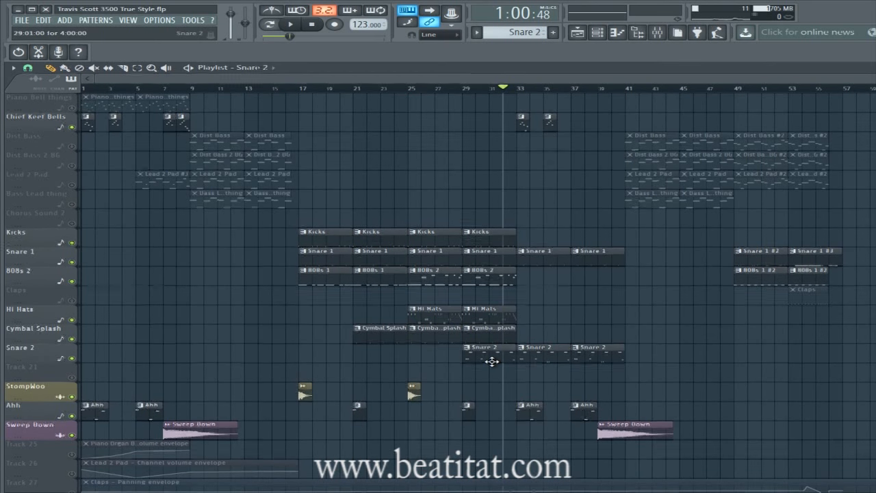
{"action": "double_click", "coordinate": [493, 361]}
{"action": "left_click_drag", "start_coordinate": [474, 80], "coordinate": [56, 80]}
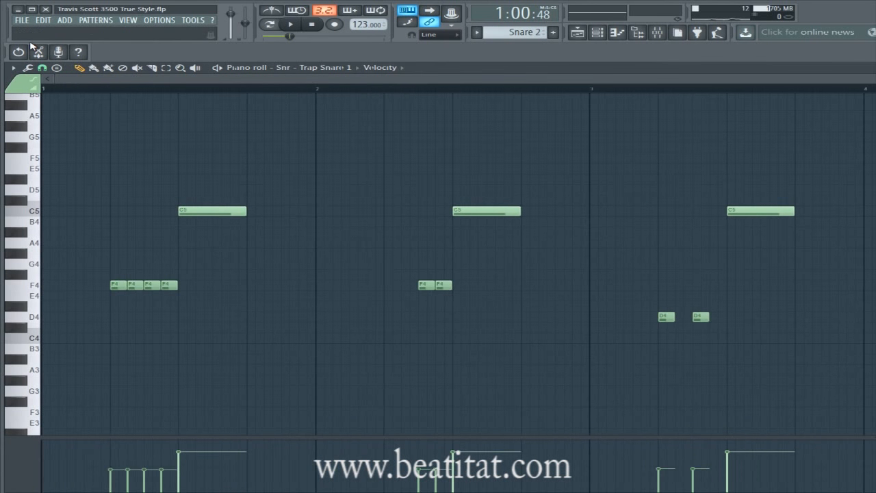
Go back to the playlist, check its clip source list, and reopen the Snare 2 notes in the piano roll to examine all four bars.
{"action": "key", "text": "F6"}
{"action": "left_click_drag", "start_coordinate": [188, 63], "coordinate": [280, 81]}
{"action": "left_click", "coordinate": [263, 71]}
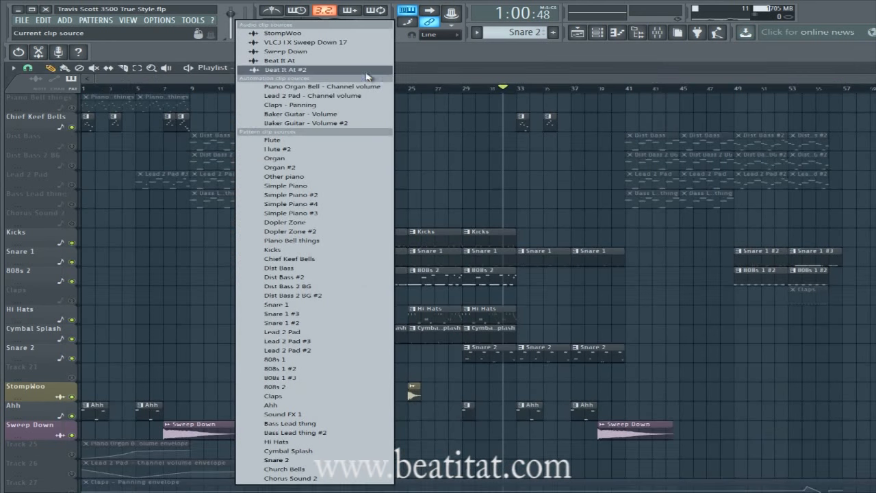
{"action": "left_click", "coordinate": [619, 63]}
{"action": "left_click", "coordinate": [597, 32]}
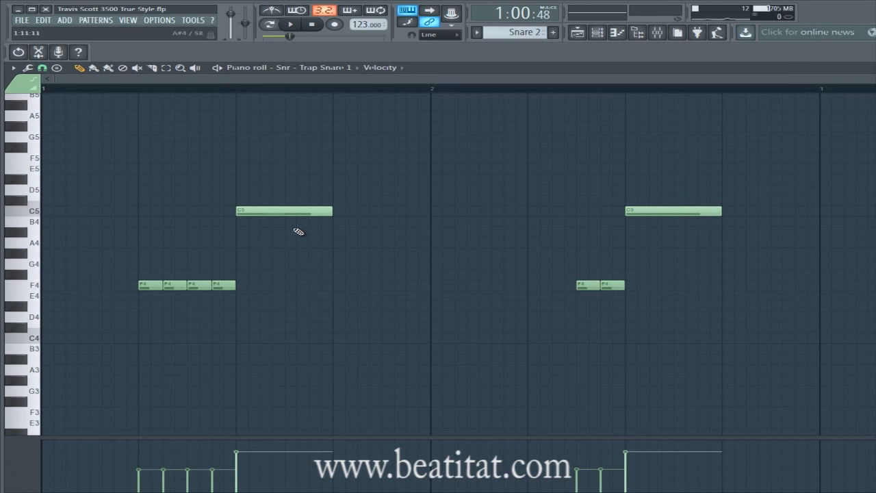
{"action": "scroll", "coordinate": [257, 97], "scroll_direction": "down", "scroll_amount": 4}
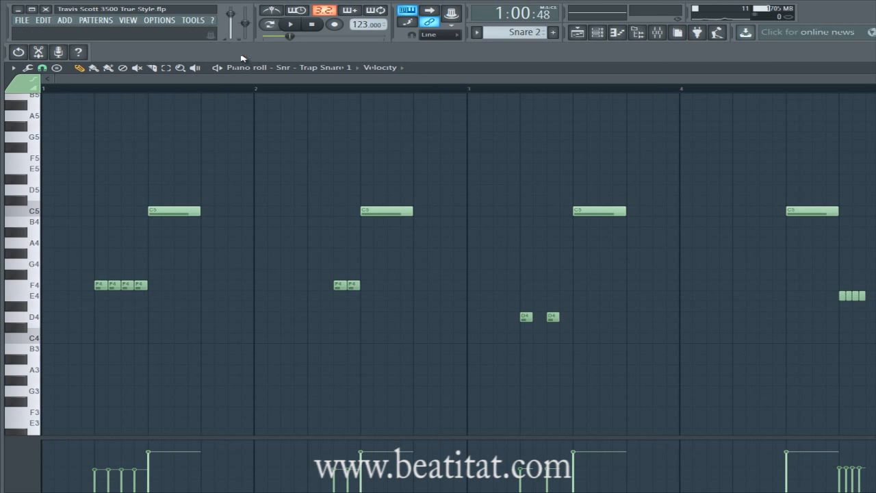
Play the Snare 2 pattern on its own, close its piano roll and channel rack, and stop playback.
{"action": "key", "text": "space"}
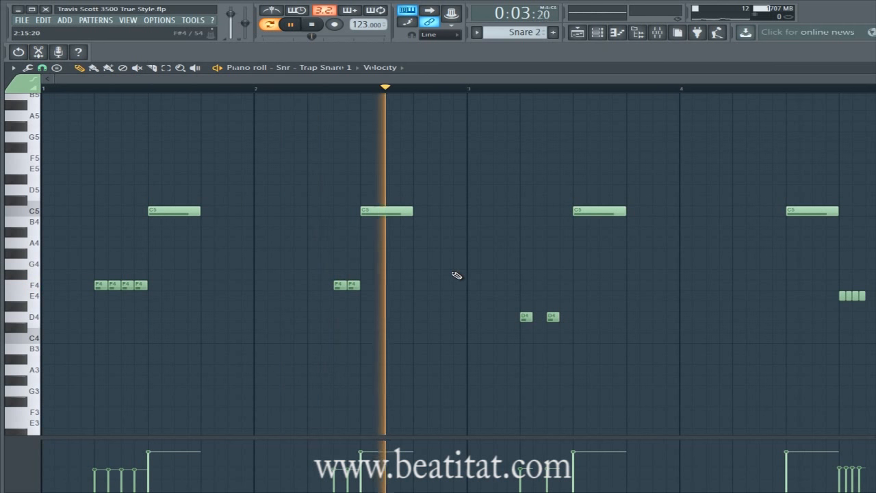
{"action": "key", "text": "space"}
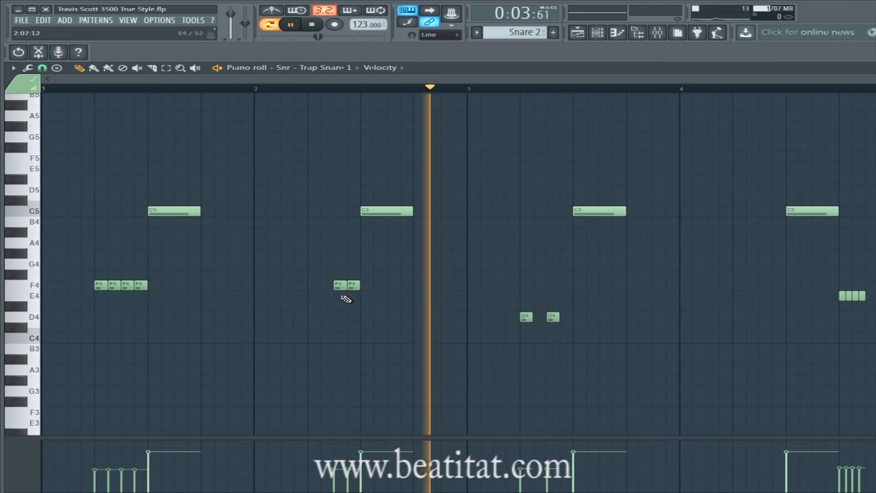
{"action": "key", "text": "Escape"}
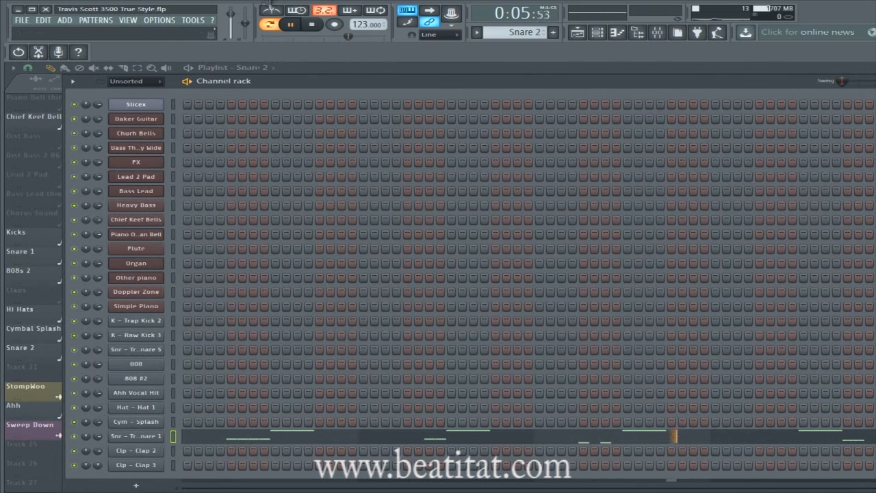
{"action": "key", "text": "F6"}
{"action": "key", "text": "space"}
Solo the Snare 2 track, unmute Snare 1, and play both snares together from bar 29 before stopping.
{"action": "right_click", "coordinate": [72, 358]}
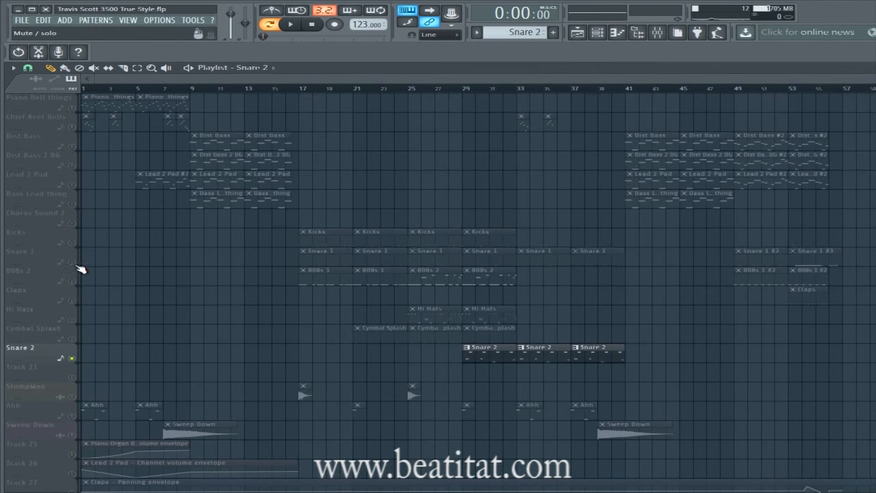
{"action": "left_click", "coordinate": [72, 263]}
{"action": "left_click", "coordinate": [466, 90]}
{"action": "key", "text": "space"}
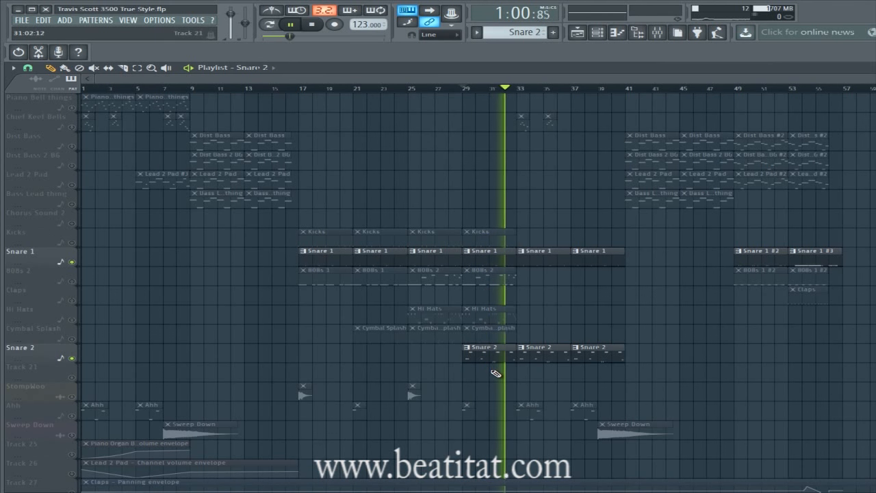
{"action": "key", "text": "space"}
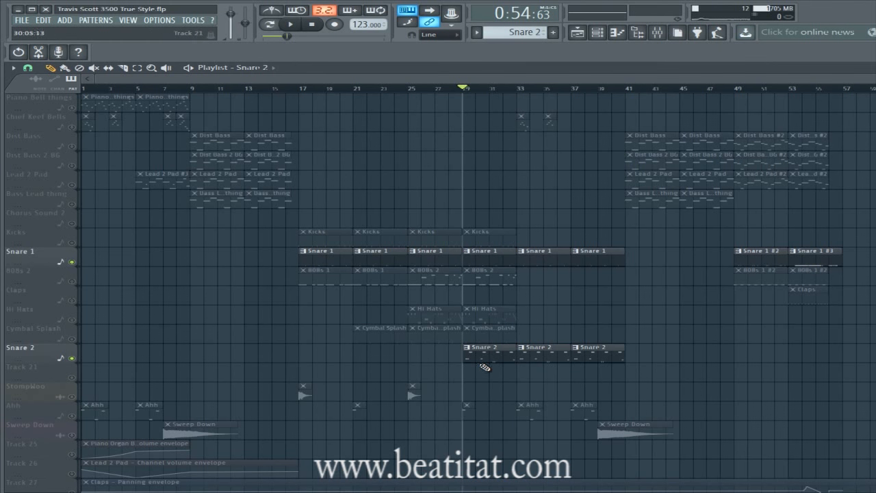
Look over where the two snare tracks sit against the muted tracks and move the song position between bars 33 and 37.
{"action": "scroll", "coordinate": [417, 255], "scroll_direction": "up", "scroll_amount": 3}
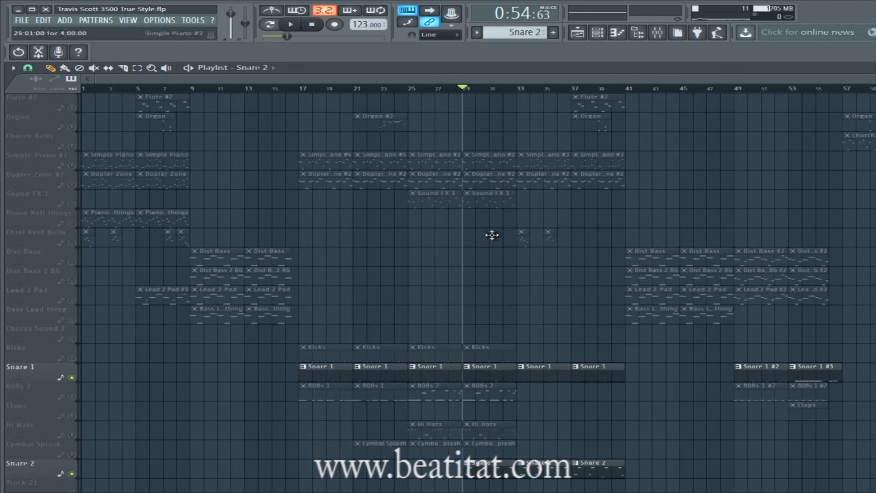
{"action": "scroll", "coordinate": [573, 420], "scroll_direction": "down", "scroll_amount": 3}
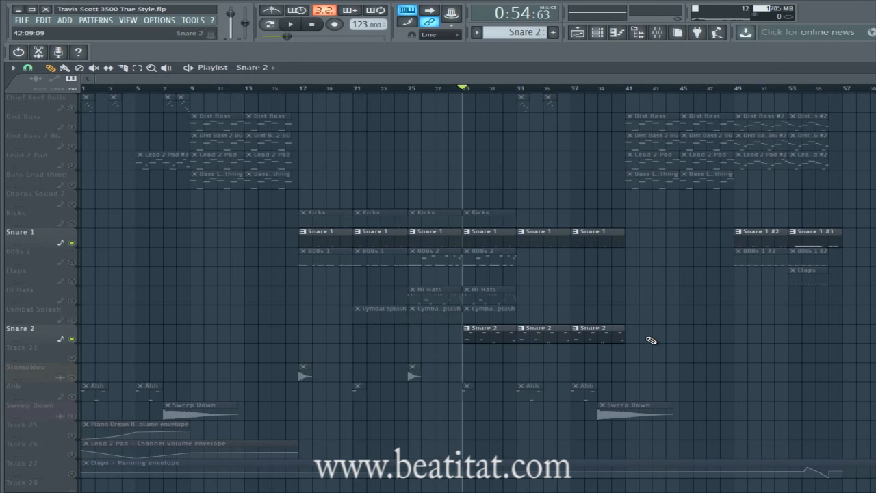
{"action": "left_click", "coordinate": [528, 89]}
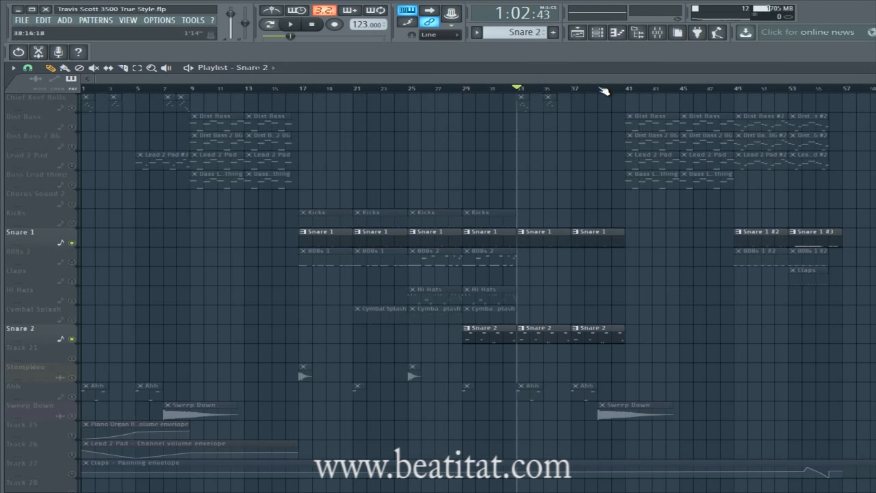
{"action": "left_click_drag", "start_coordinate": [628, 92], "coordinate": [568, 108]}
{"action": "left_click_drag", "start_coordinate": [599, 79], "coordinate": [473, 189]}
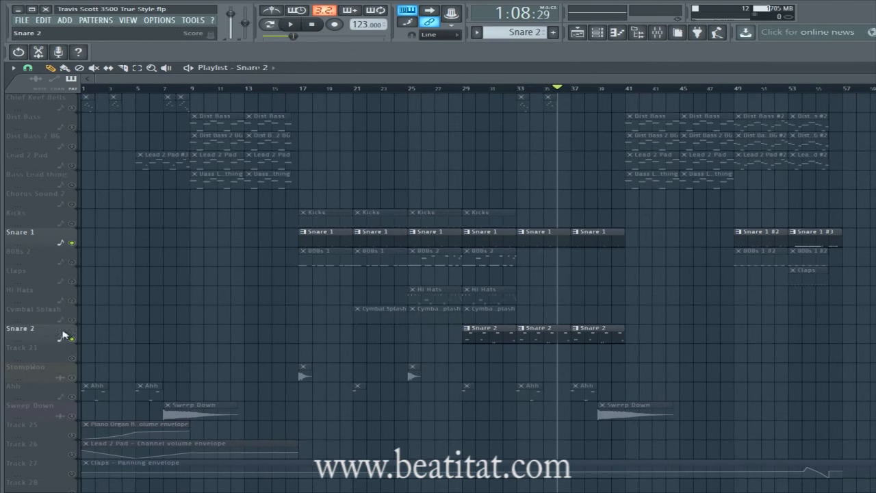
Unmute the Cymbal Splash, Hi Hats, Claps and 808s 2 tracks alongside the two snares.
{"action": "left_click", "coordinate": [72, 318]}
{"action": "left_click", "coordinate": [73, 301]}
{"action": "left_click", "coordinate": [72, 282]}
{"action": "left_click", "coordinate": [73, 262]}
{"action": "scroll", "coordinate": [274, 120], "scroll_direction": "up", "scroll_amount": 4}
{"action": "scroll", "coordinate": [315, 130], "scroll_direction": "down", "scroll_amount": 5}
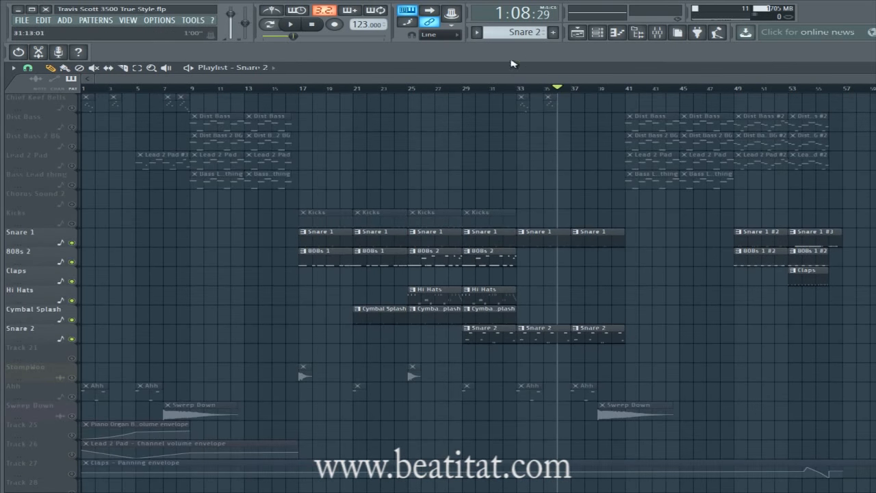
Move the song position to bar 21, play the unmuted drum tracks briefly, and stop.
{"action": "left_click", "coordinate": [520, 90]}
{"action": "left_click", "coordinate": [300, 89]}
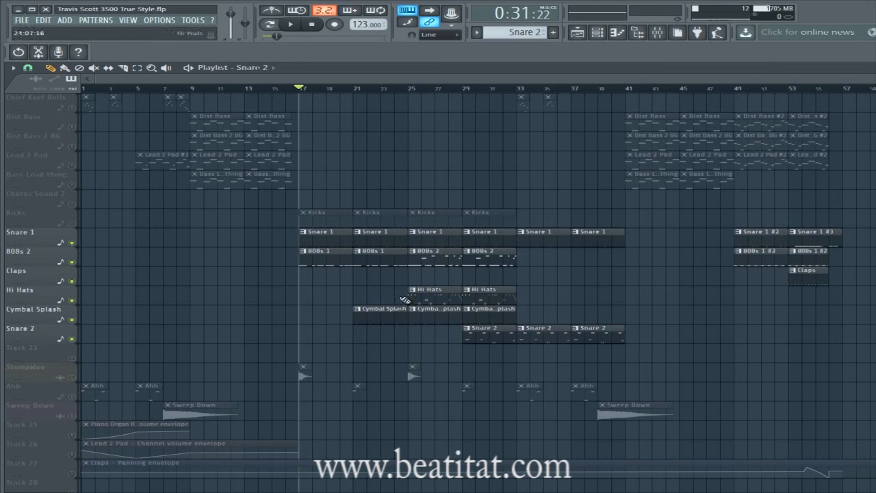
{"action": "left_click", "coordinate": [356, 89]}
{"action": "key", "text": "space"}
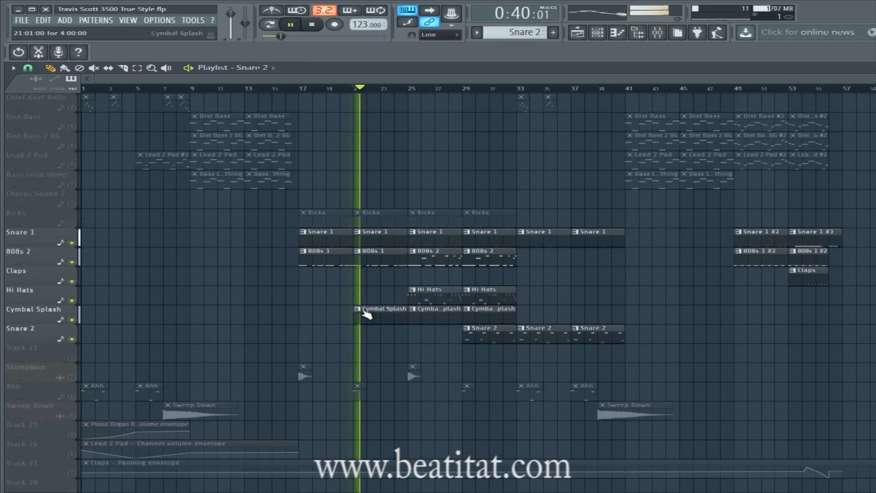
{"action": "key", "text": "space"}
Unmute the Kicks, Track 21, StompWoo and Ahh tracks and start playing the drums from bar 21.
{"action": "left_click", "coordinate": [72, 224]}
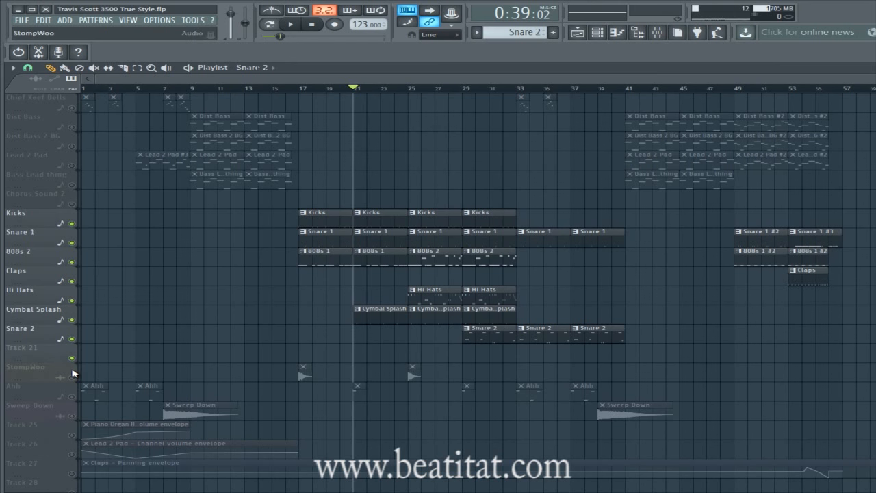
{"action": "left_click", "coordinate": [73, 378]}
{"action": "left_click", "coordinate": [73, 397]}
{"action": "key", "text": "space"}
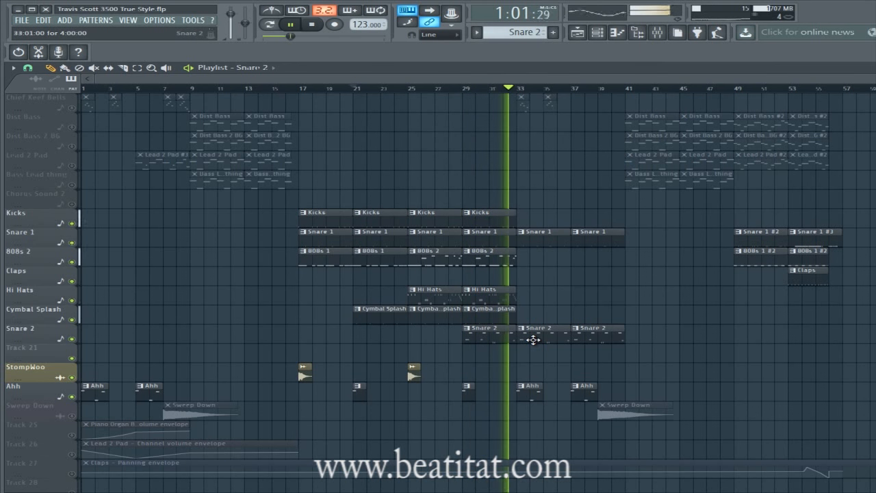
Unmute the Sweep Down track during playback, listen on to about bar 40 while viewing the clips, and stop playback.
{"action": "left_click", "coordinate": [72, 416]}
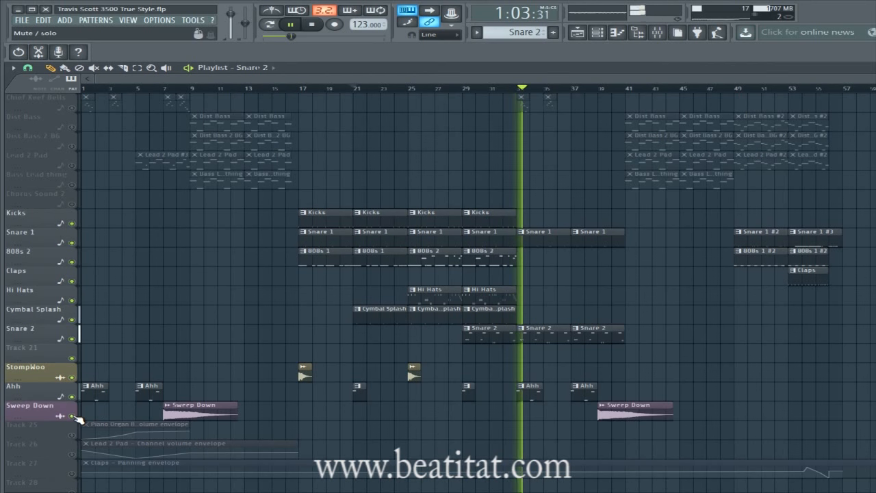
{"action": "scroll", "coordinate": [617, 343], "scroll_direction": "up", "scroll_amount": 4}
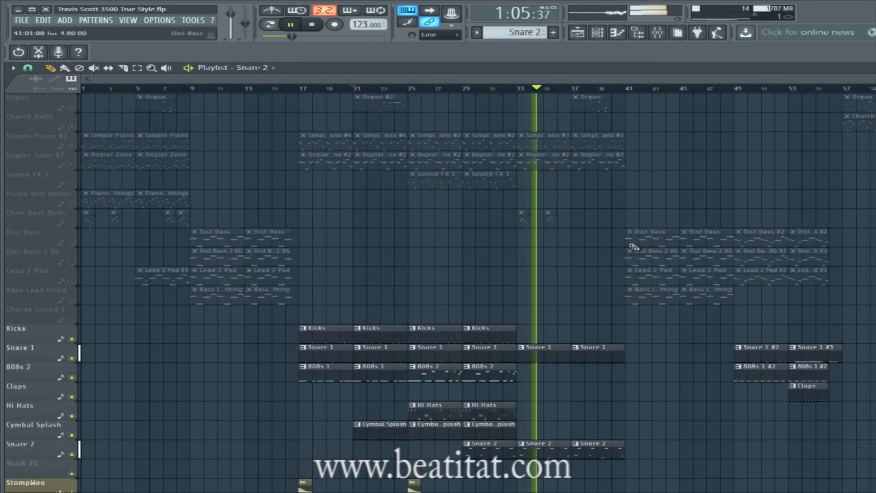
{"action": "scroll", "coordinate": [616, 419], "scroll_direction": "down", "scroll_amount": 4}
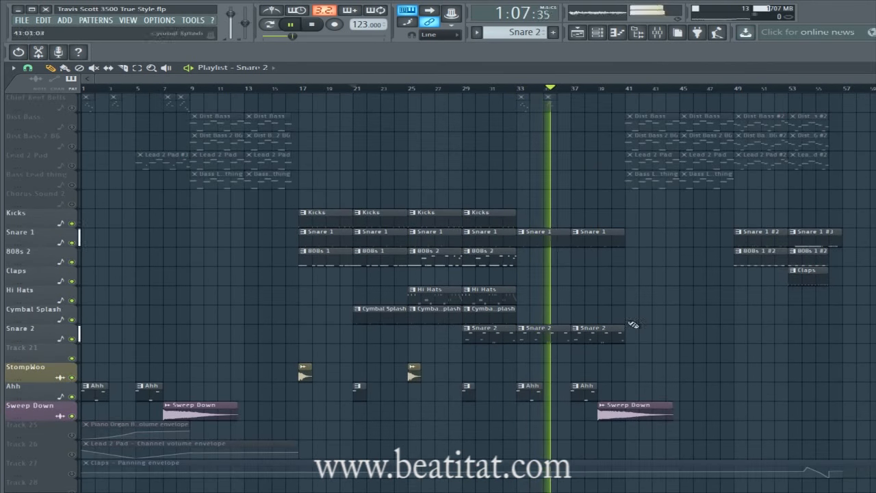
{"action": "scroll", "coordinate": [728, 357], "scroll_direction": "up", "scroll_amount": 4}
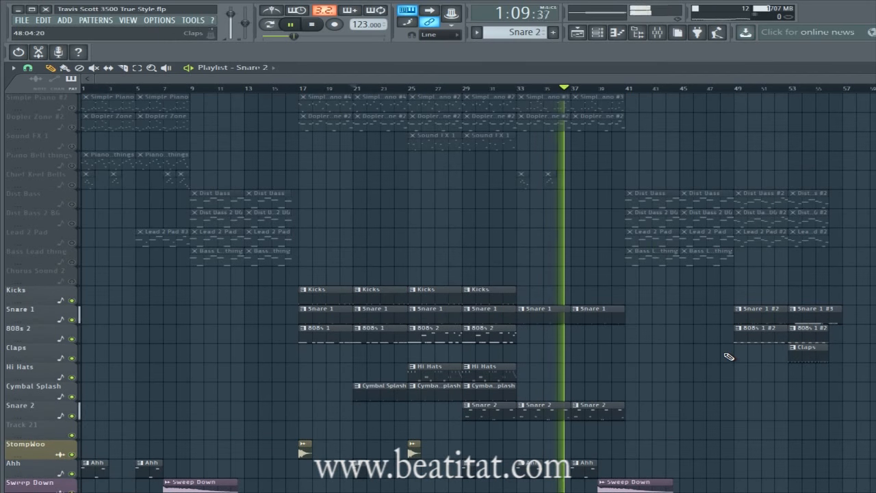
{"action": "scroll", "coordinate": [725, 358], "scroll_direction": "up", "scroll_amount": 3}
{"action": "scroll", "coordinate": [679, 307], "scroll_direction": "down", "scroll_amount": 3}
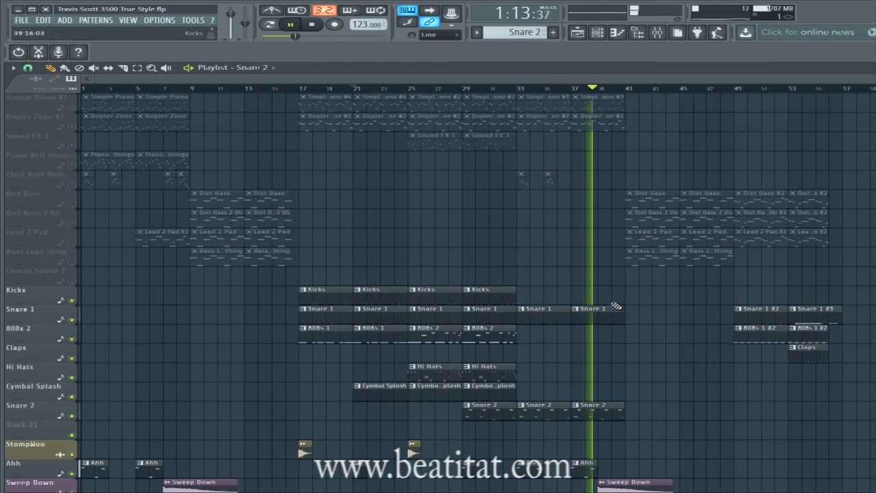
{"action": "scroll", "coordinate": [558, 366], "scroll_direction": "down", "scroll_amount": 2}
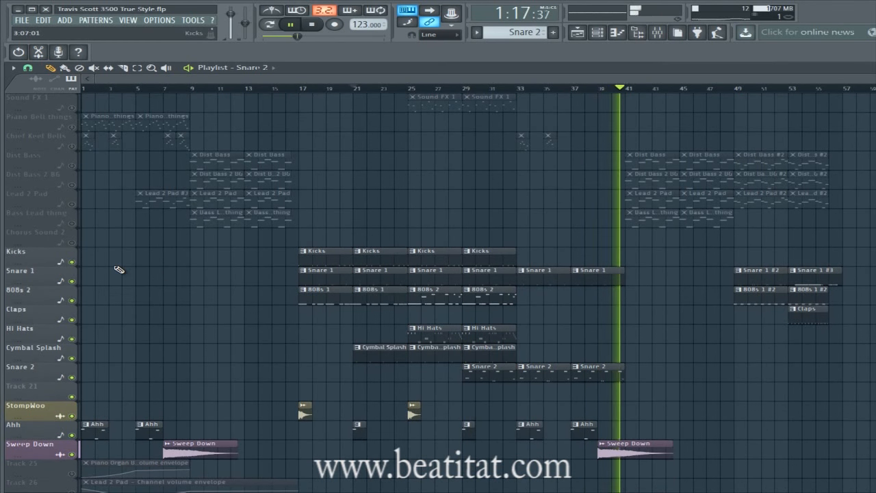
{"action": "key", "text": "space"}
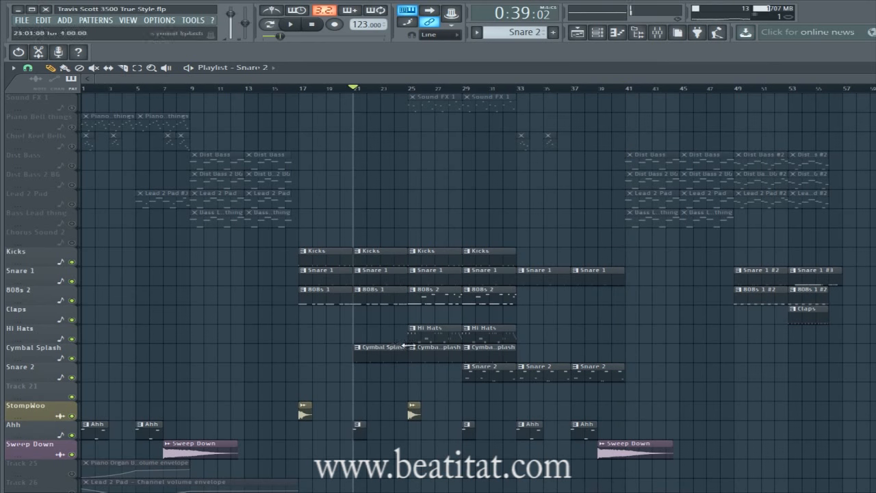
Examine how the drum, melody and effect clips are arranged from bar 17 through about bar 125.
{"action": "scroll", "coordinate": [400, 345], "scroll_direction": "down", "scroll_amount": 3}
{"action": "scroll", "coordinate": [335, 393], "scroll_direction": "down", "scroll_amount": 3}
{"action": "scroll", "coordinate": [479, 308], "scroll_direction": "up", "scroll_amount": 6}
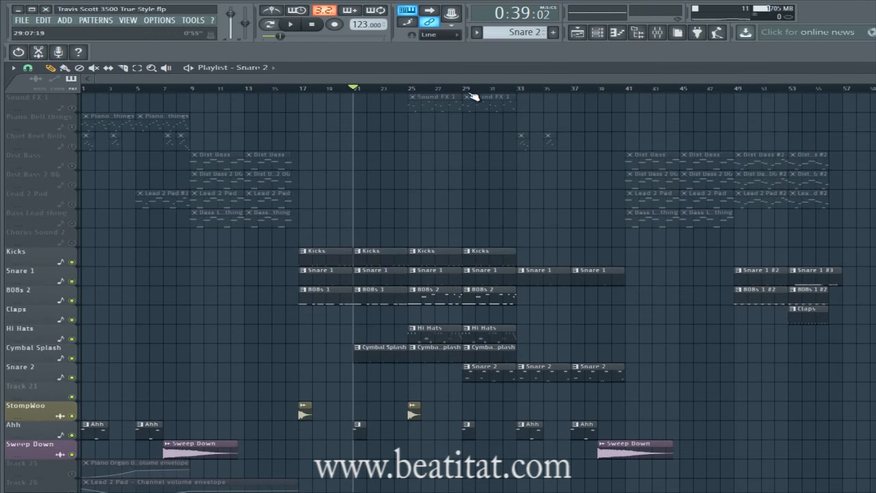
{"action": "scroll", "coordinate": [485, 129], "scroll_direction": "up", "scroll_amount": 5}
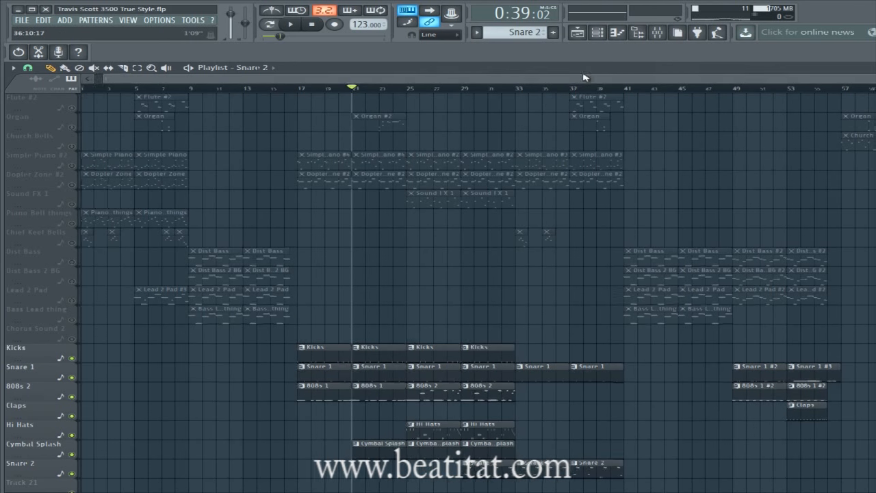
{"action": "left_click_drag", "start_coordinate": [583, 78], "coordinate": [744, 80]}
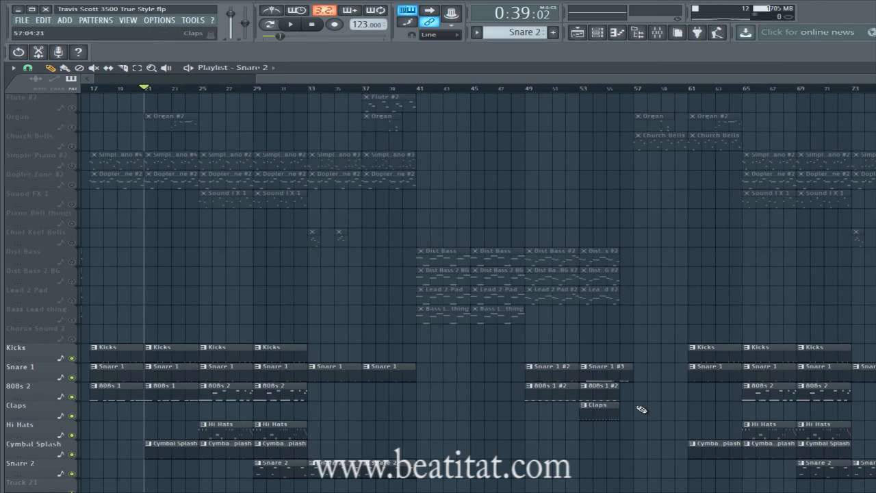
{"action": "left_click_drag", "start_coordinate": [673, 81], "coordinate": [875, 81]}
{"action": "scroll", "coordinate": [875, 251], "scroll_direction": "down", "scroll_amount": 1}
{"action": "scroll", "coordinate": [623, 330], "scroll_direction": "down", "scroll_amount": 3}
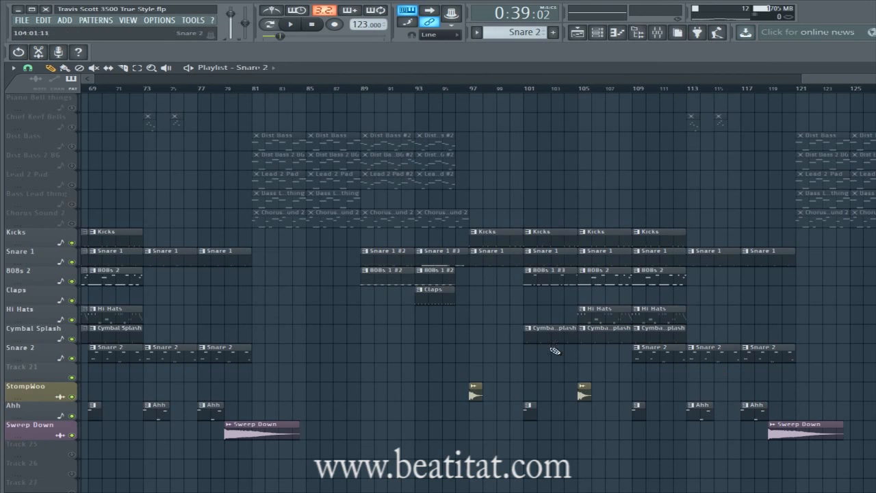
{"action": "scroll", "coordinate": [481, 283], "scroll_direction": "up", "scroll_amount": 4}
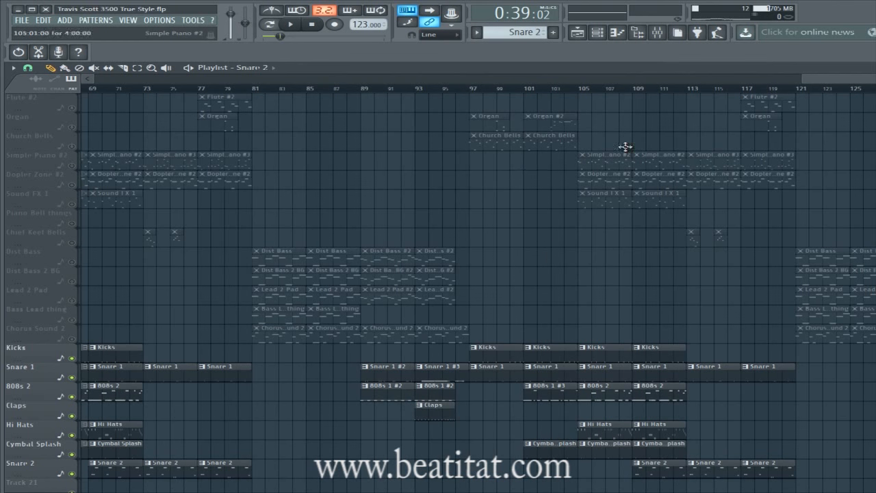
{"action": "scroll", "coordinate": [753, 244], "scroll_direction": "down", "scroll_amount": 4}
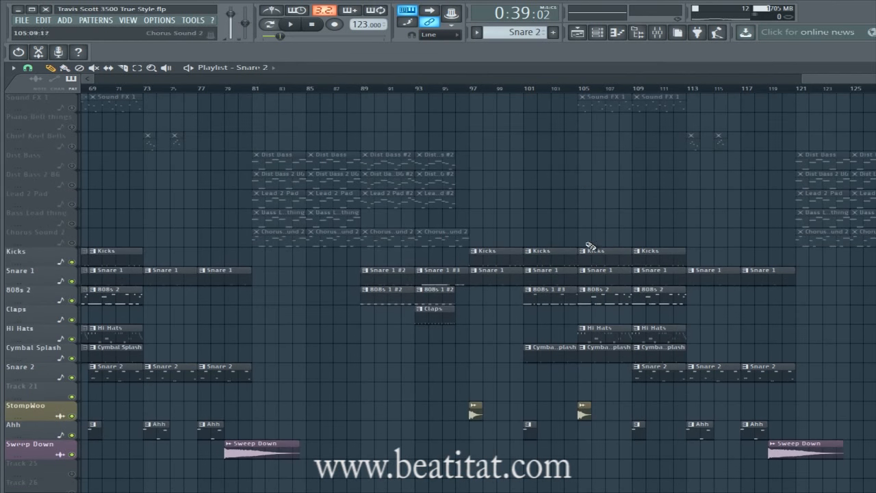
Set the song position near bar 124 and compare the arrangement's middle sections with its closing section.
{"action": "left_click", "coordinate": [846, 89]}
{"action": "left_click_drag", "start_coordinate": [845, 80], "coordinate": [413, 132]}
{"action": "scroll", "coordinate": [413, 133], "scroll_direction": "up", "scroll_amount": 4}
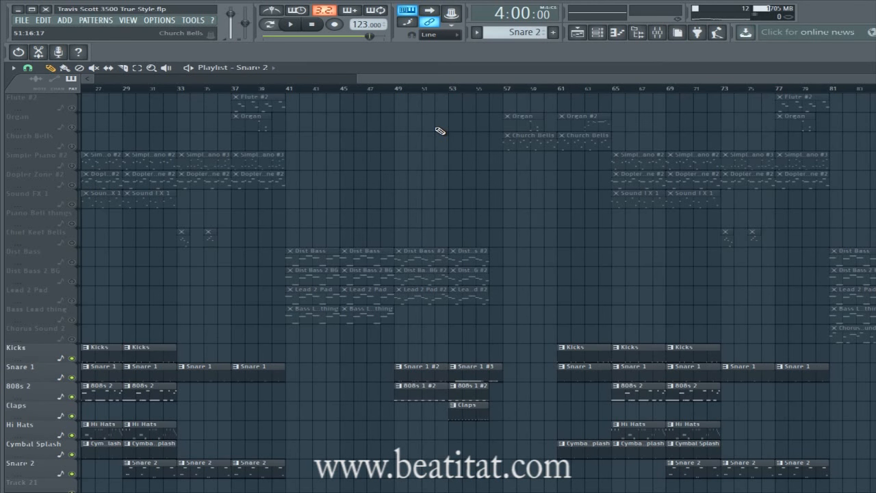
{"action": "left_click_drag", "start_coordinate": [382, 77], "coordinate": [871, 79]}
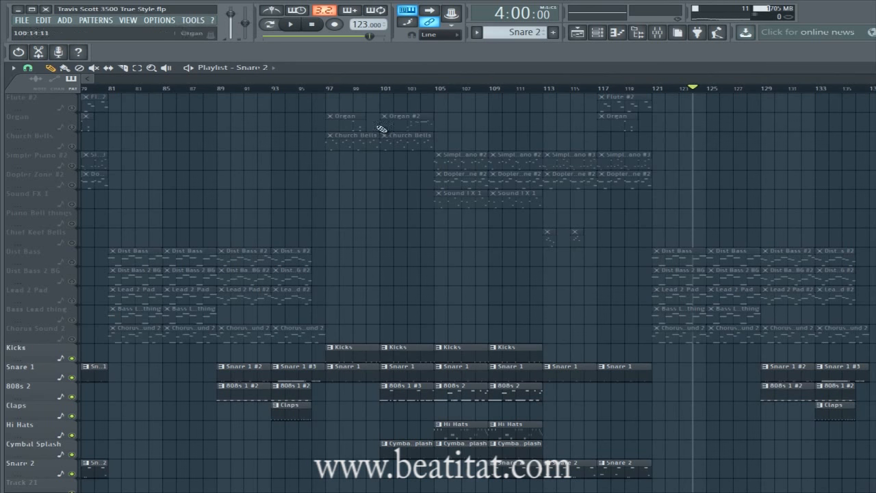
Examine how the drum and melody clips are laid out from the intro through about bar 93.
{"action": "left_click_drag", "start_coordinate": [364, 79], "coordinate": [240, 83]}
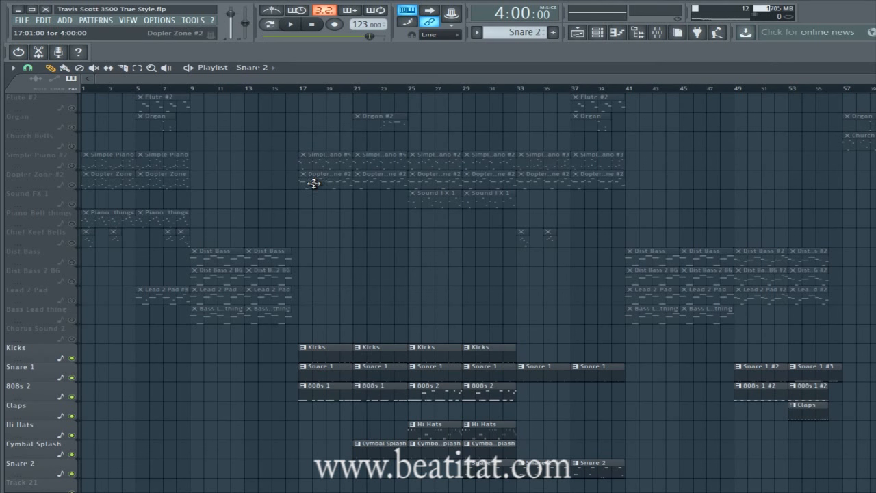
{"action": "scroll", "coordinate": [388, 90], "scroll_direction": "up", "scroll_amount": 4}
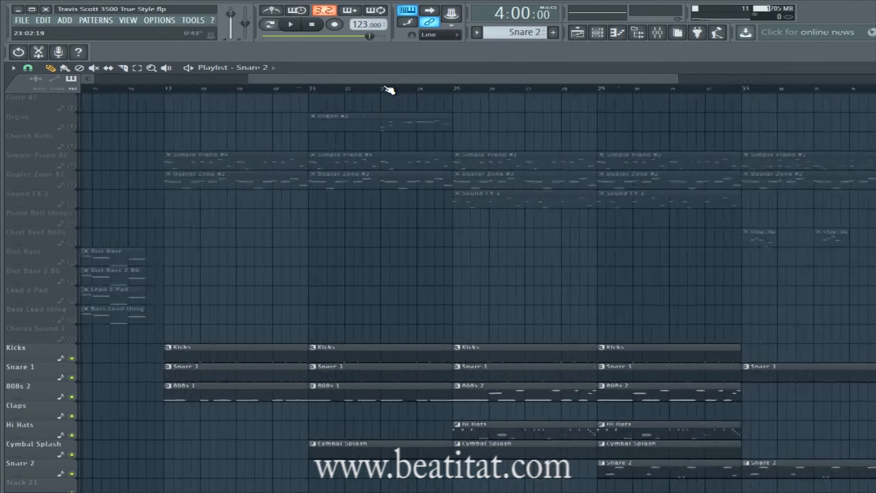
{"action": "scroll", "coordinate": [388, 89], "scroll_direction": "down", "scroll_amount": 6}
{"action": "scroll", "coordinate": [294, 93], "scroll_direction": "up", "scroll_amount": 4}
{"action": "scroll", "coordinate": [284, 91], "scroll_direction": "down", "scroll_amount": 1}
{"action": "scroll", "coordinate": [284, 90], "scroll_direction": "down", "scroll_amount": 3}
{"action": "left_click_drag", "start_coordinate": [329, 80], "coordinate": [573, 94]}
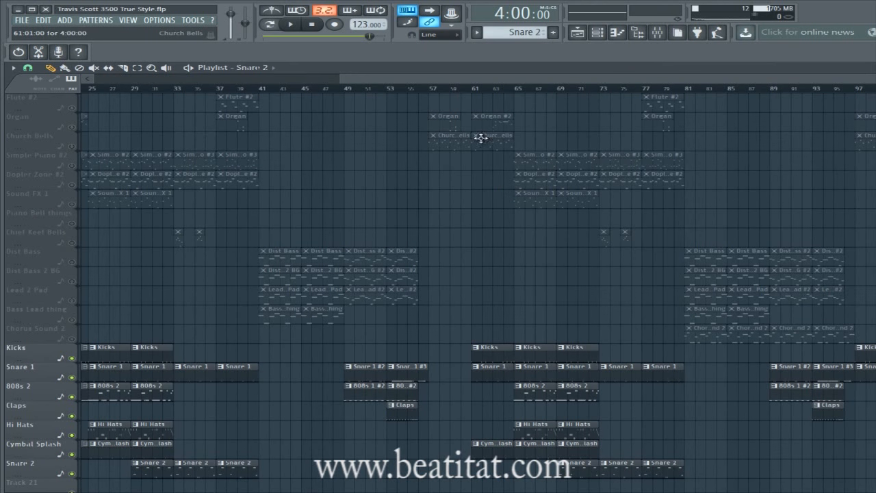
Set the song position to bar 57, unmute the Church Bells and Organ tracks, and play that section briefly.
{"action": "left_click", "coordinate": [431, 89]}
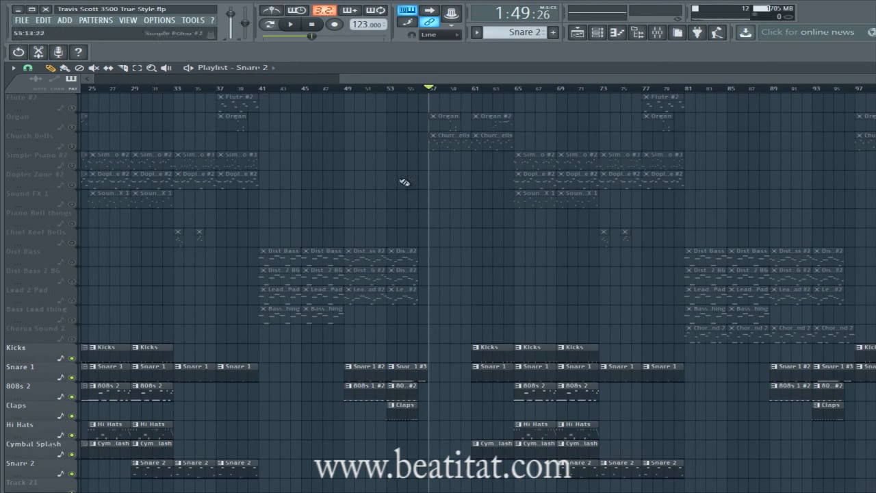
{"action": "left_click", "coordinate": [72, 146]}
{"action": "left_click", "coordinate": [73, 127]}
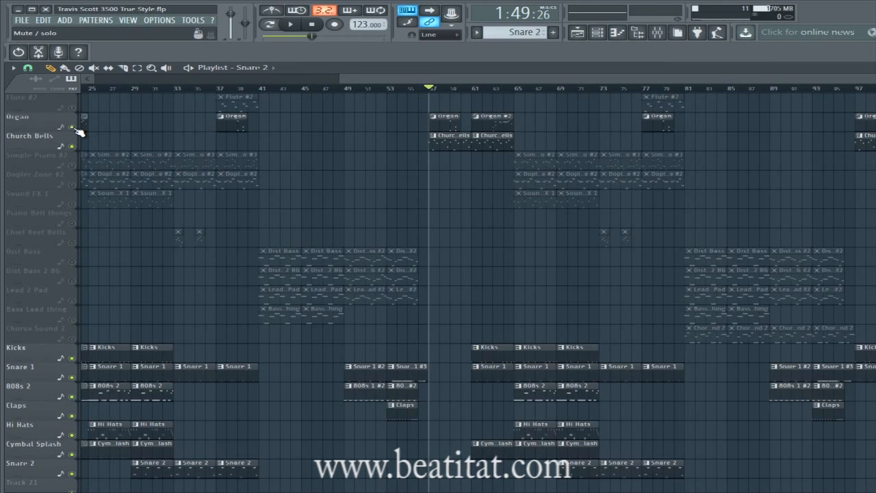
{"action": "key", "text": "space"}
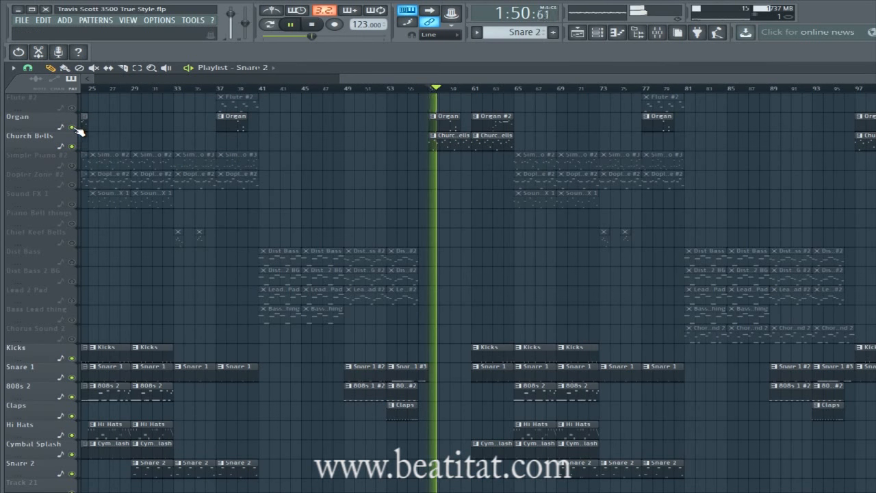
{"action": "scroll", "coordinate": [566, 280], "scroll_direction": "down", "scroll_amount": 5}
{"action": "scroll", "coordinate": [472, 325], "scroll_direction": "up", "scroll_amount": 5}
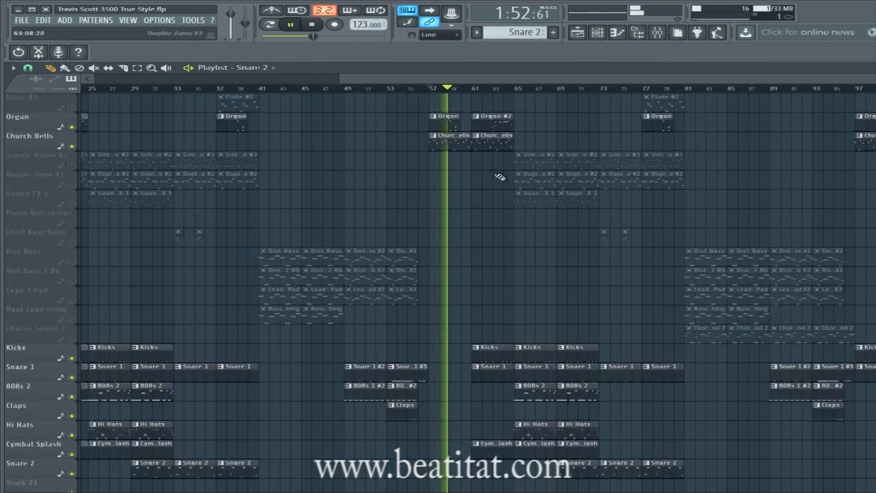
{"action": "key", "text": "space"}
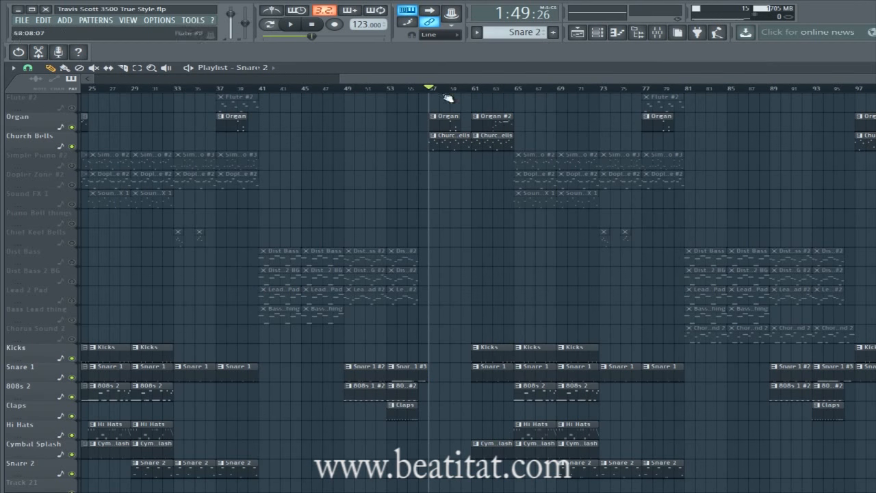
Play the section from bar 57, then jump to bar 93 and to about bar 96, listening on to about bar 104.
{"action": "left_click_drag", "start_coordinate": [615, 80], "coordinate": [870, 90]}
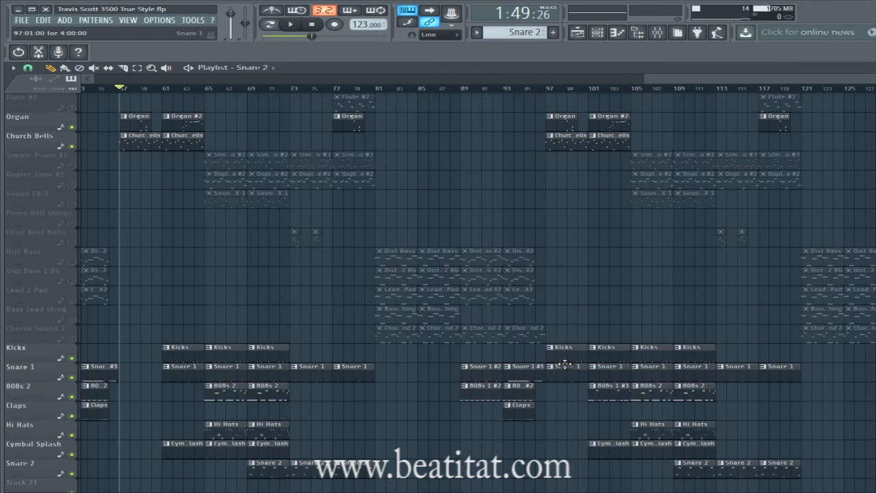
{"action": "key", "text": "space"}
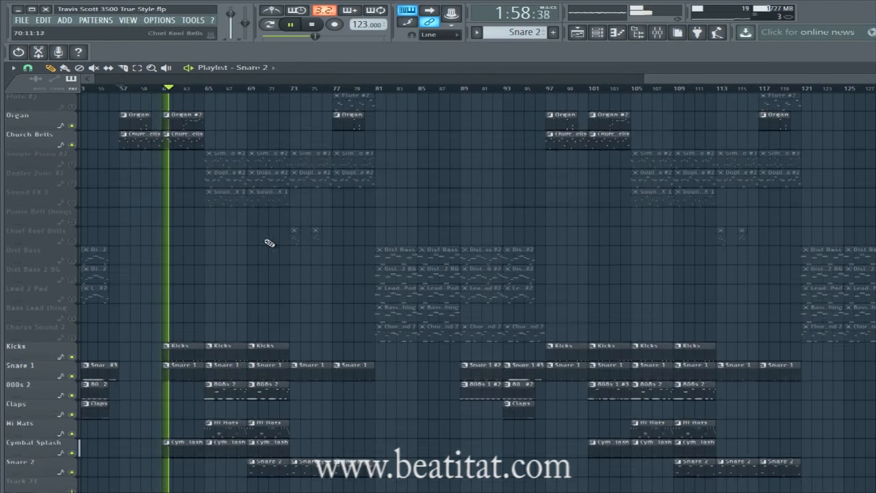
{"action": "scroll", "coordinate": [269, 243], "scroll_direction": "down", "scroll_amount": 5}
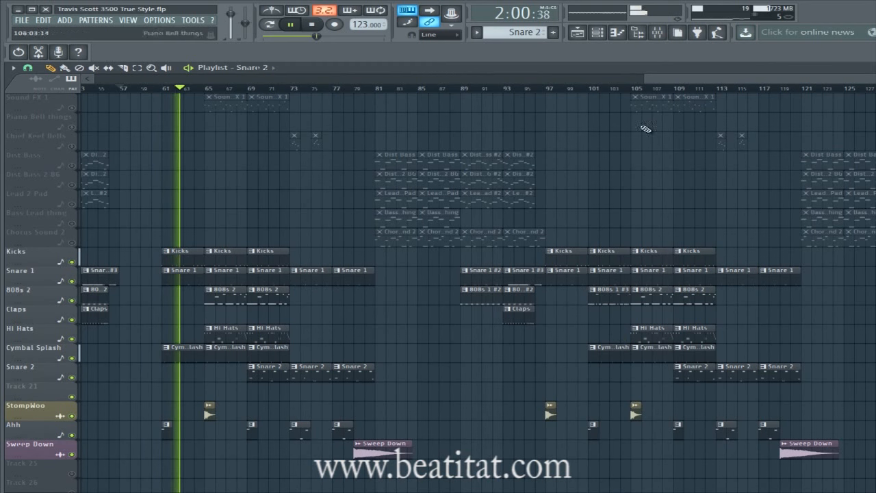
{"action": "left_click", "coordinate": [505, 89]}
{"action": "scroll", "coordinate": [600, 248], "scroll_direction": "up", "scroll_amount": 4}
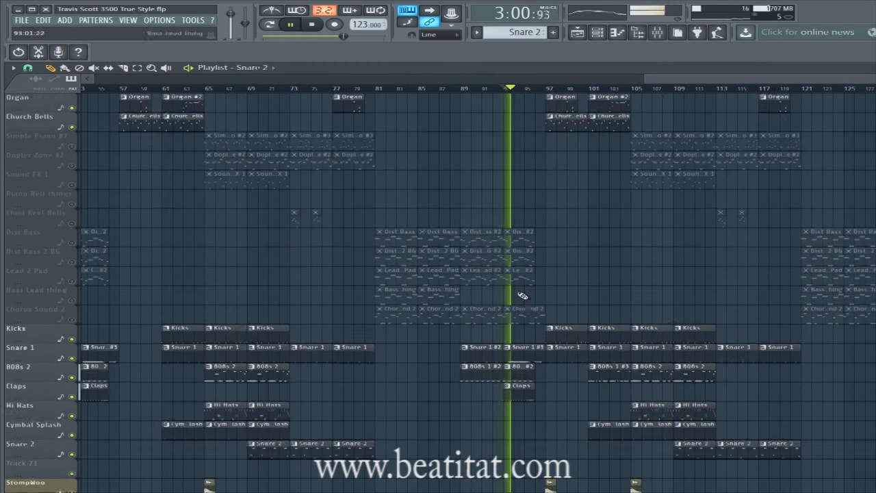
{"action": "scroll", "coordinate": [523, 295], "scroll_direction": "up", "scroll_amount": 1}
{"action": "left_click", "coordinate": [535, 89]}
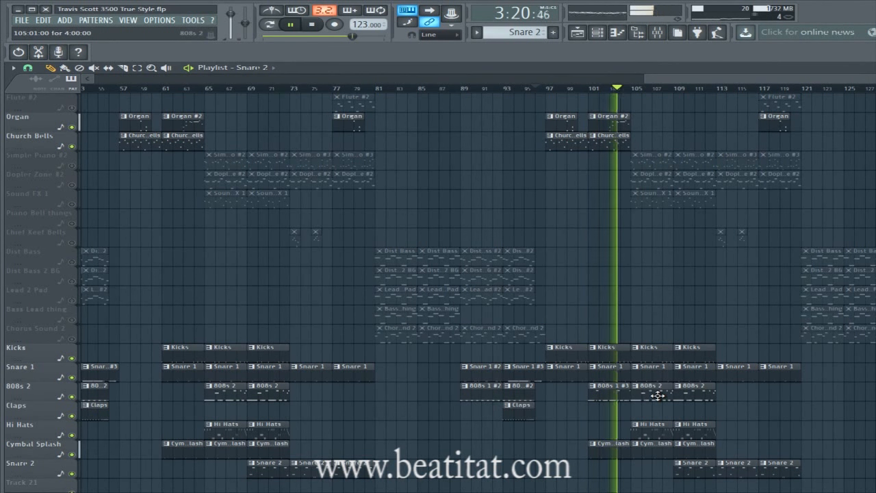
{"action": "key", "text": "space"}
Compare the 808 clips from bar 61 to bar 109, and play the 808s 1 #3 pattern in the piano roll before returning to the playlist.
{"action": "scroll", "coordinate": [794, 413], "scroll_direction": "up", "scroll_amount": 3}
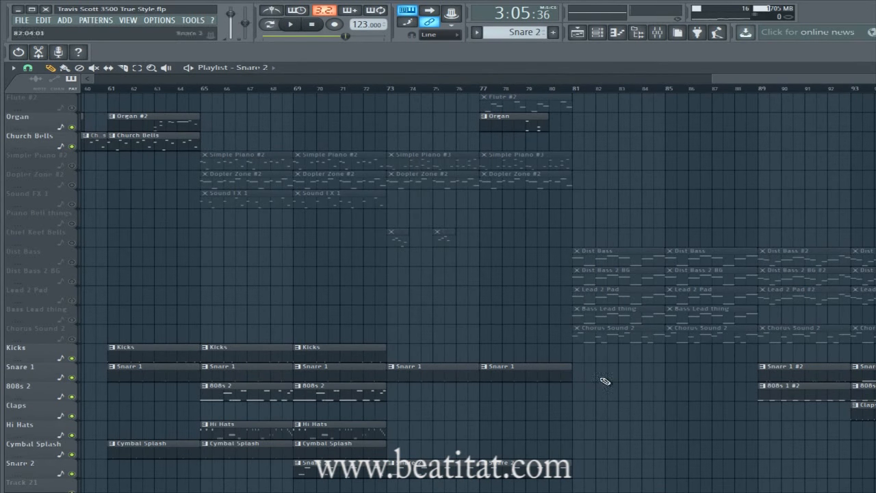
{"action": "left_click_drag", "start_coordinate": [760, 81], "coordinate": [773, 83]}
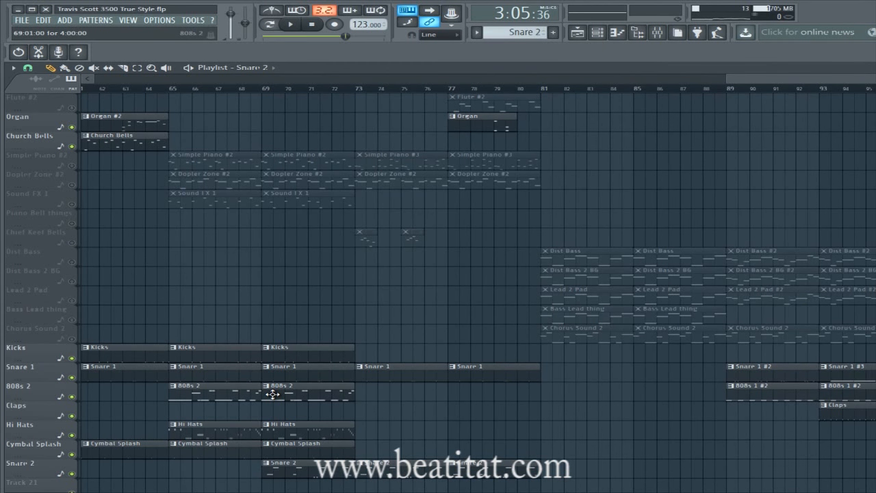
{"action": "left_click_drag", "start_coordinate": [771, 83], "coordinate": [869, 84]}
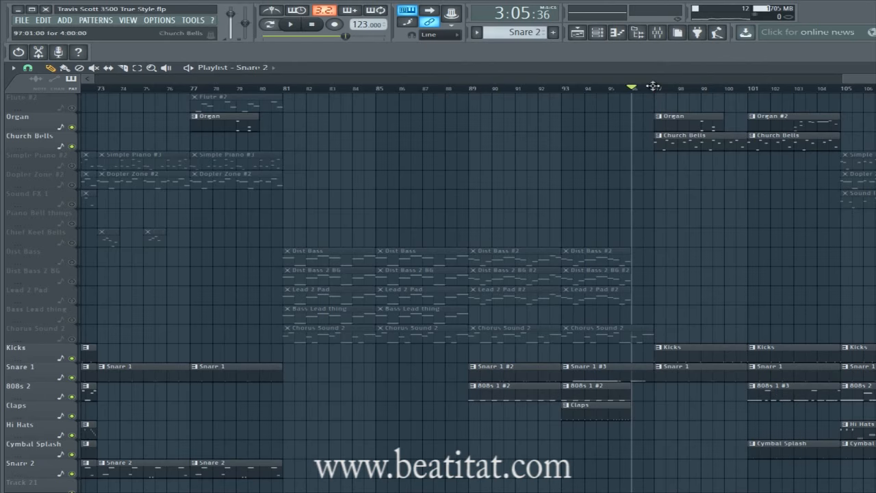
{"action": "left_click_drag", "start_coordinate": [873, 81], "coordinate": [875, 81]}
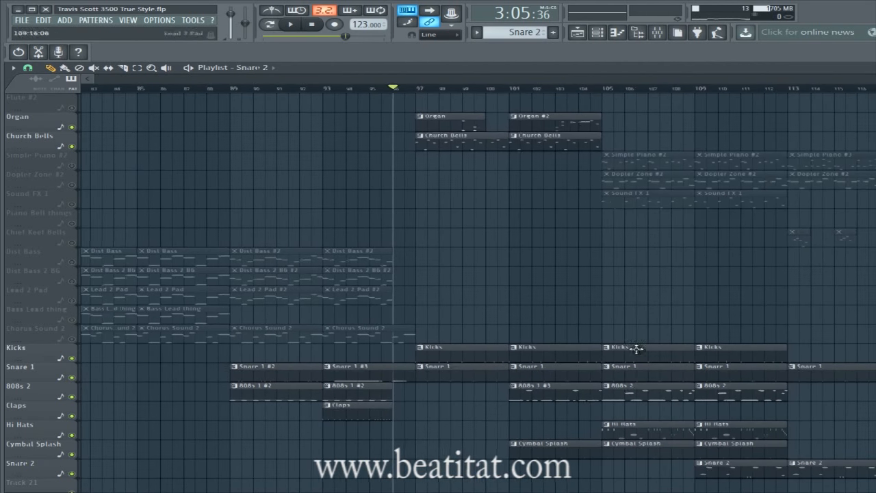
{"action": "left_click", "coordinate": [582, 400]}
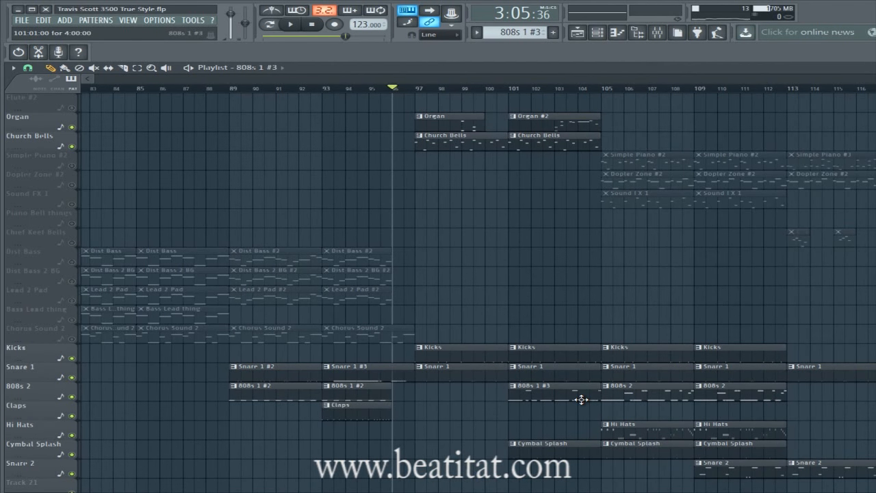
{"action": "double_click", "coordinate": [540, 390]}
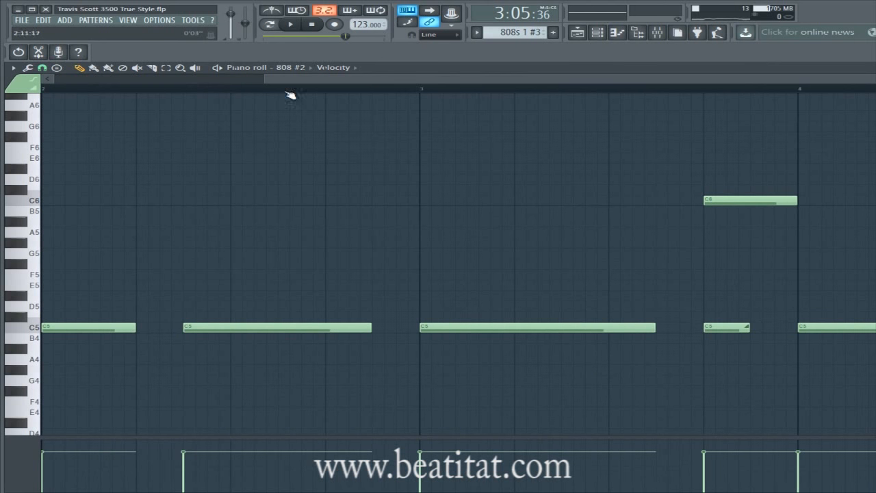
{"action": "left_click_drag", "start_coordinate": [265, 78], "coordinate": [55, 79]}
{"action": "left_click", "coordinate": [219, 68]}
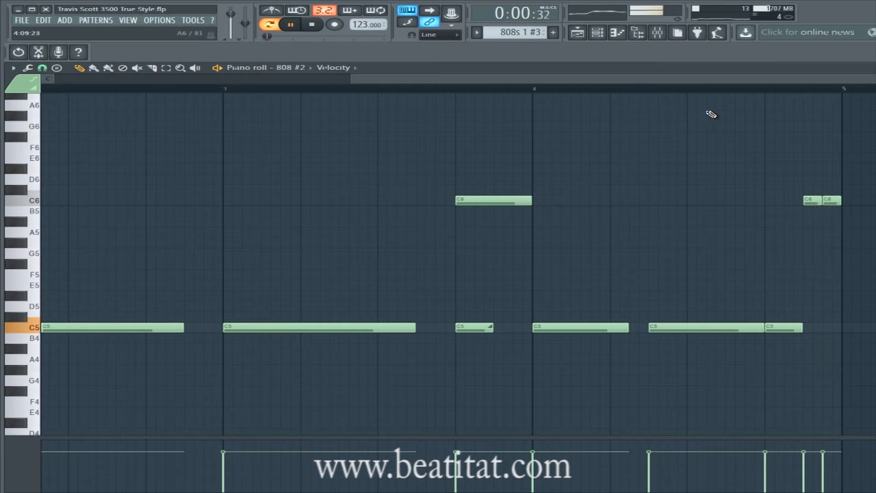
{"action": "key", "text": "space"}
{"action": "key", "text": "Escape"}
{"action": "left_click", "coordinate": [646, 67]}
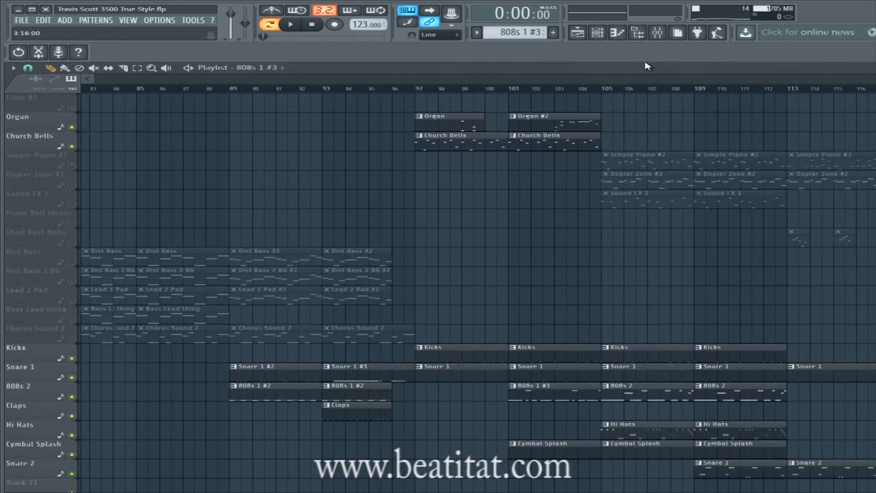
Play the song from bar 101 to about bar 106 while viewing the drum and effect clips, and stop playback.
{"action": "left_click_drag", "start_coordinate": [635, 80], "coordinate": [875, 81]}
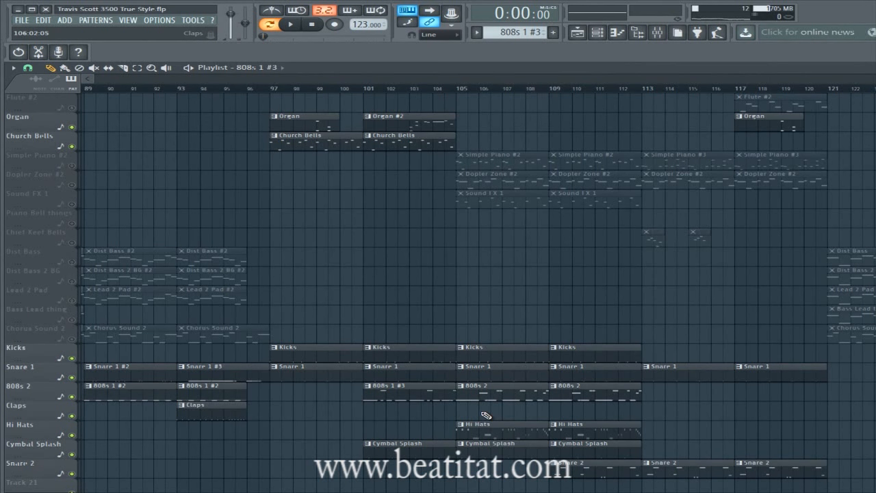
{"action": "left_click", "coordinate": [371, 87]}
{"action": "key", "text": "space"}
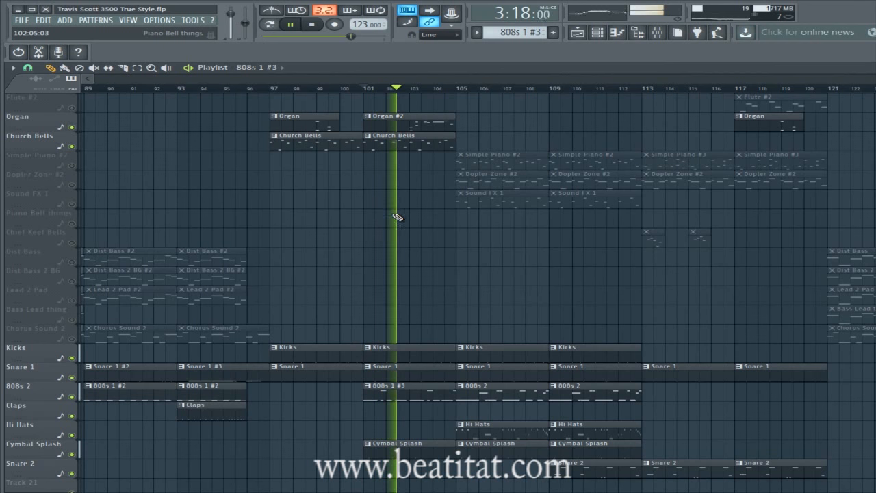
{"action": "scroll", "coordinate": [393, 234], "scroll_direction": "down", "scroll_amount": 2}
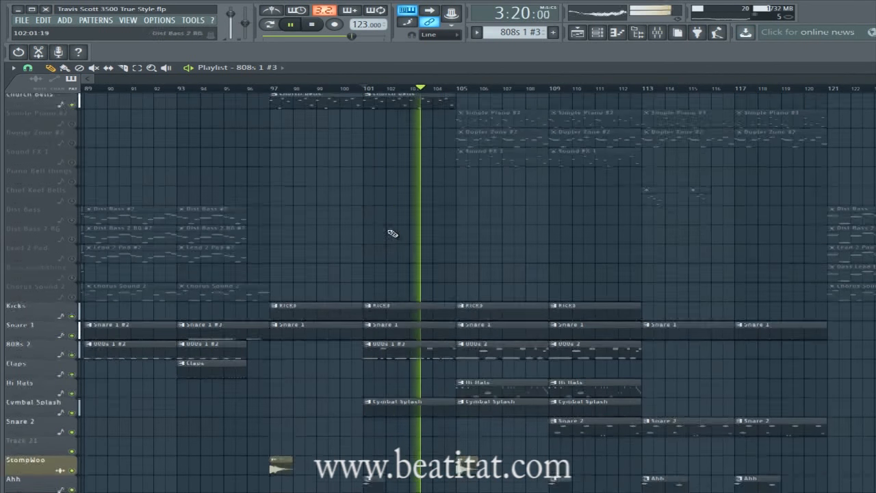
{"action": "scroll", "coordinate": [392, 234], "scroll_direction": "down", "scroll_amount": 4}
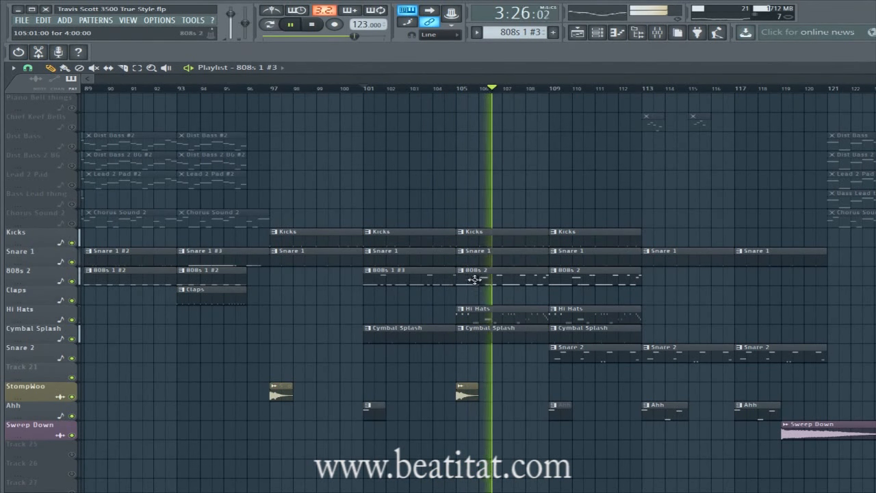
{"action": "key", "text": "space"}
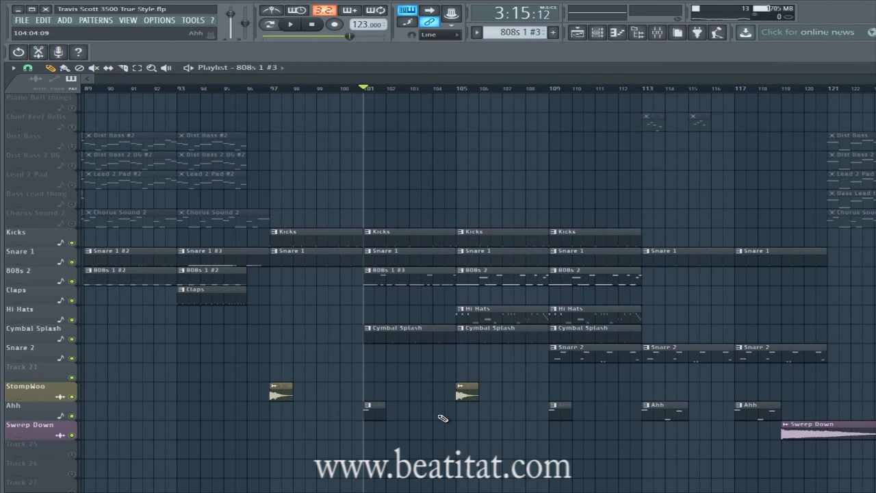
Inspect the notes of the 808s 2 pattern at bar 29 in the piano roll and return to the playlist.
{"action": "scroll", "coordinate": [442, 416], "scroll_direction": "down", "scroll_amount": 4}
{"action": "scroll", "coordinate": [482, 379], "scroll_direction": "up", "scroll_amount": 7}
{"action": "scroll", "coordinate": [482, 379], "scroll_direction": "up", "scroll_amount": 3}
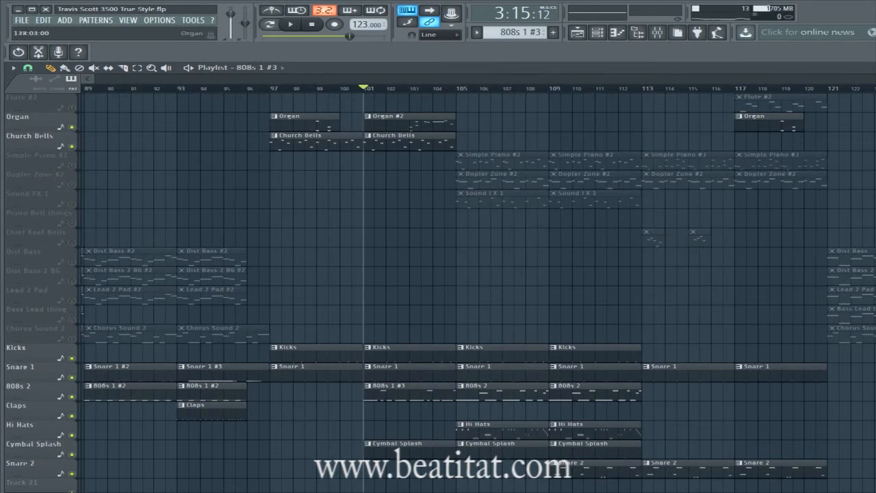
{"action": "left_click_drag", "start_coordinate": [875, 78], "coordinate": [266, 224]}
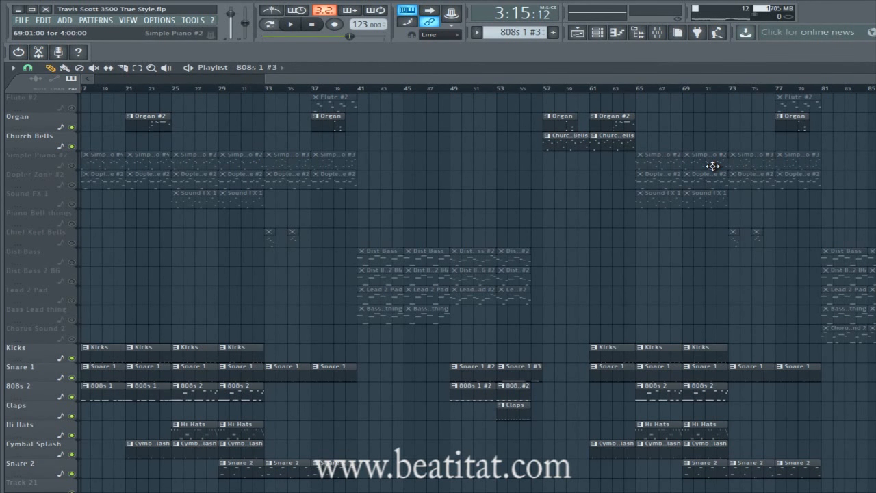
{"action": "double_click", "coordinate": [251, 397]}
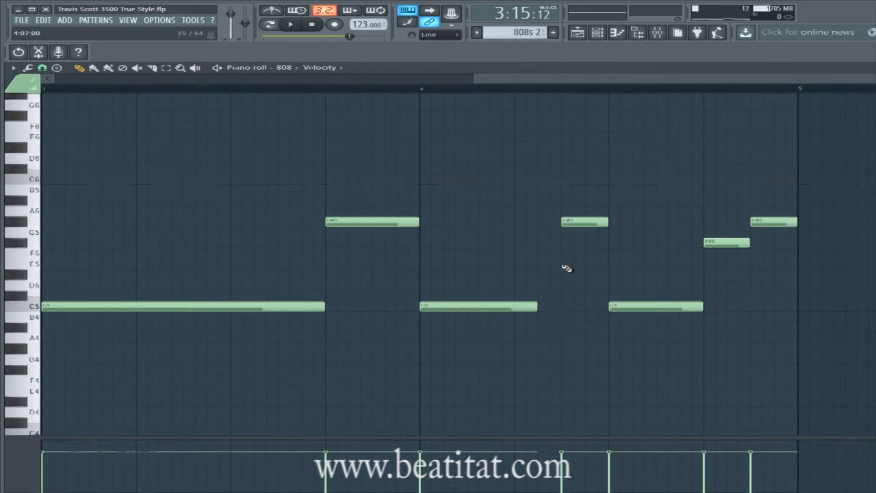
{"action": "key", "text": "F6"}
{"action": "key", "text": "F6"}
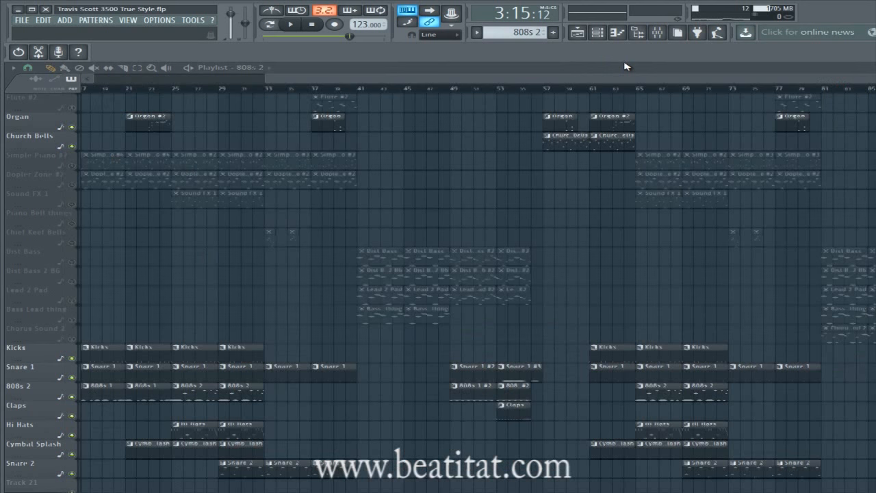
Review the arrangement from bar 1, from the melody tracks down to the drum, effect and automation tracks.
{"action": "left_click_drag", "start_coordinate": [263, 78], "coordinate": [3, 99]}
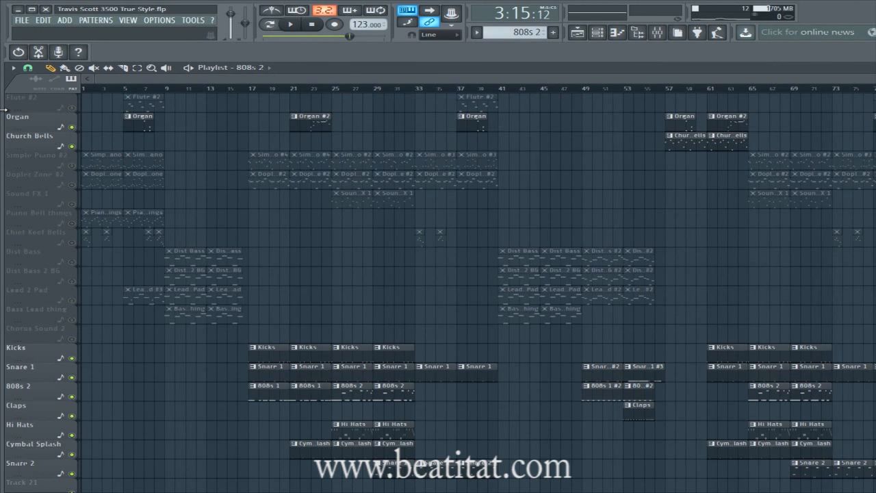
{"action": "scroll", "coordinate": [206, 232], "scroll_direction": "down", "scroll_amount": 10}
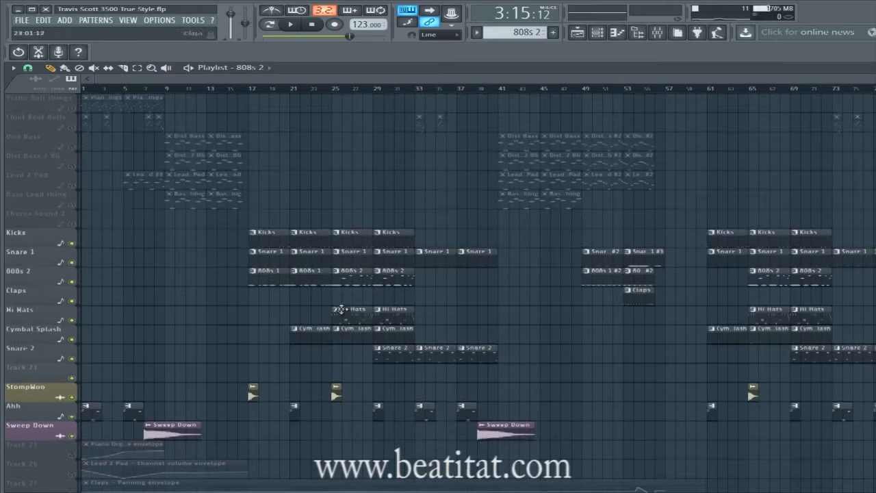
{"action": "scroll", "coordinate": [128, 374], "scroll_direction": "up", "scroll_amount": 7}
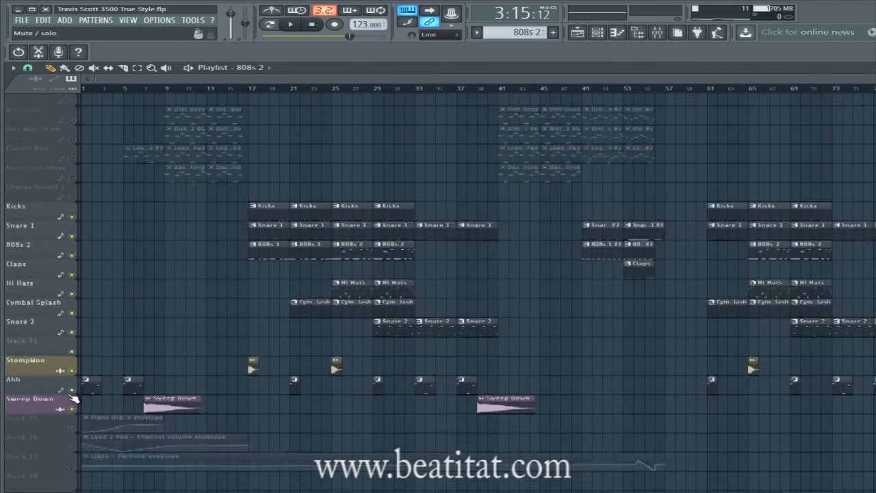
{"action": "scroll", "coordinate": [128, 374], "scroll_direction": "up", "scroll_amount": 4}
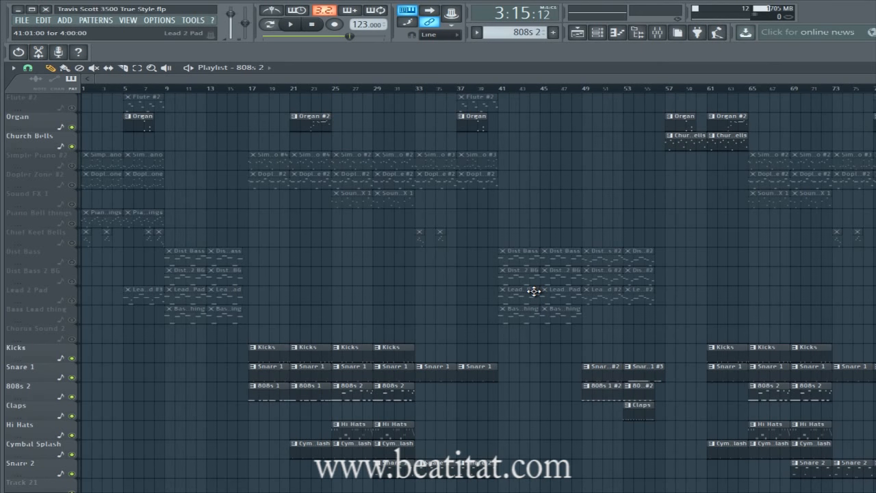
{"action": "scroll", "coordinate": [657, 359], "scroll_direction": "down", "scroll_amount": 8}
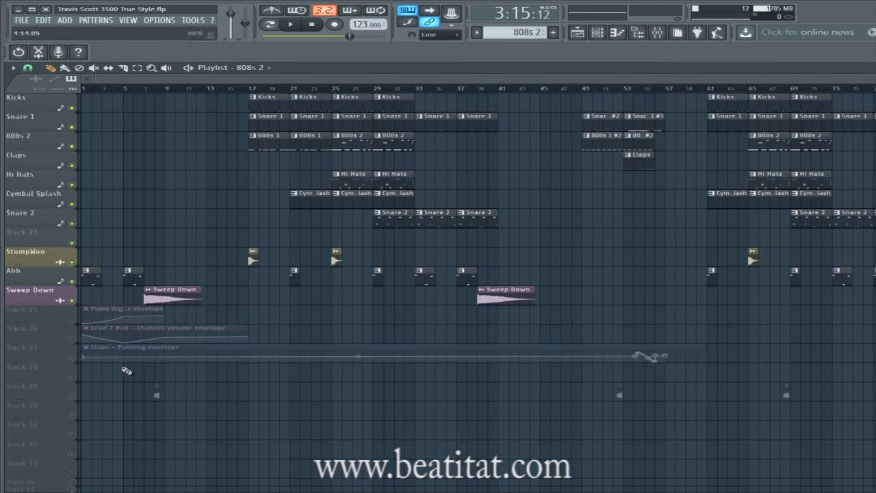
Open the mixer and inspect the effect chains of the Hat 1, claps, Producer Call, Kicks and Trap Snare 5 tracks.
{"action": "scroll", "coordinate": [295, 228], "scroll_direction": "up", "scroll_amount": 2}
{"action": "scroll", "coordinate": [296, 228], "scroll_direction": "up", "scroll_amount": 6}
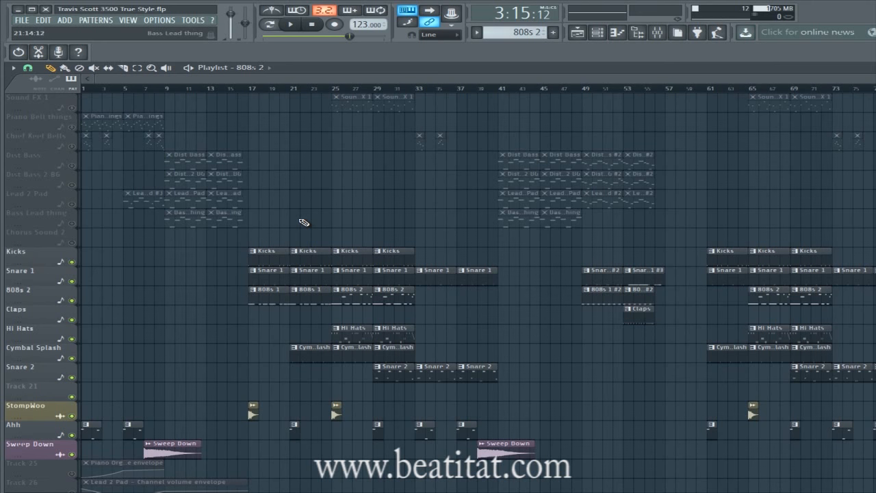
{"action": "scroll", "coordinate": [306, 220], "scroll_direction": "up", "scroll_amount": 5}
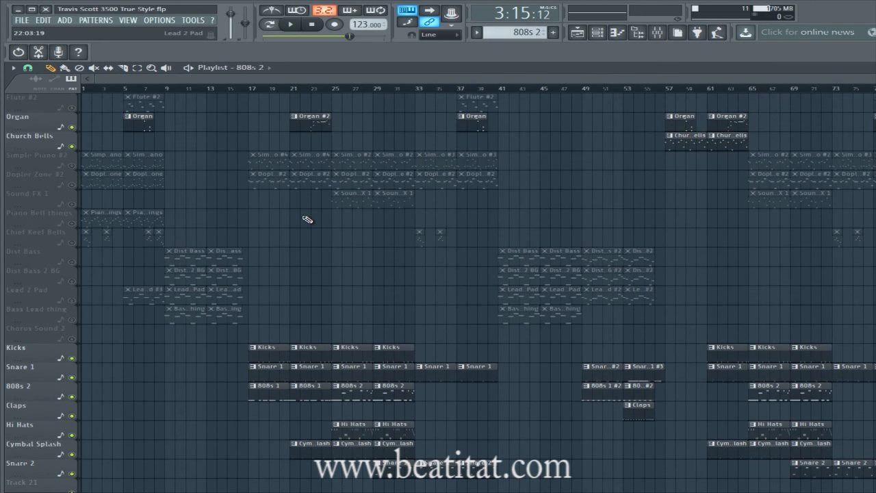
{"action": "scroll", "coordinate": [307, 219], "scroll_direction": "down", "scroll_amount": 2}
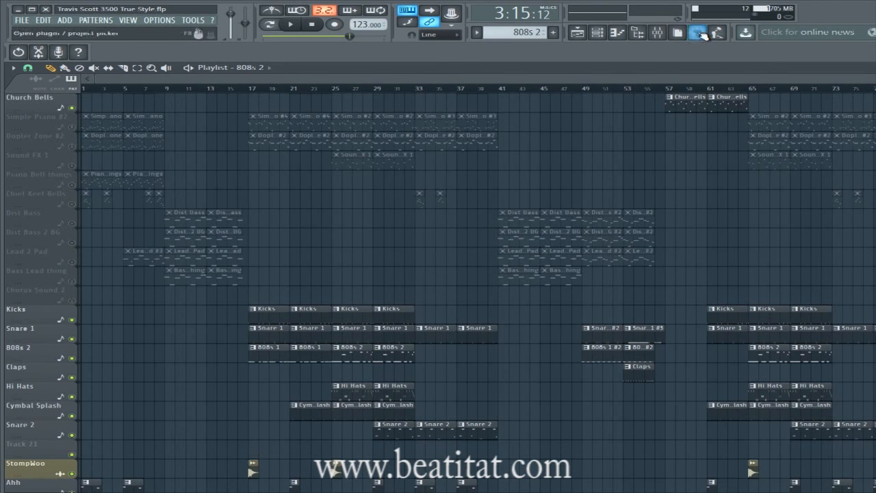
{"action": "left_click", "coordinate": [658, 33]}
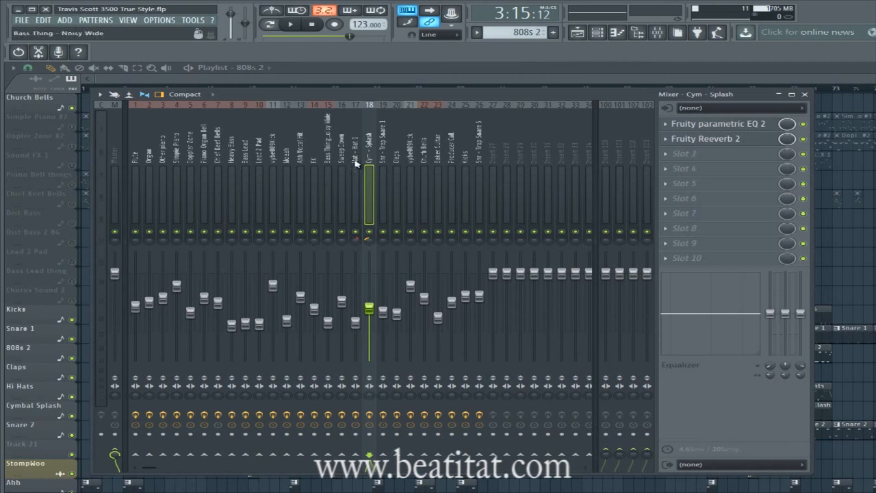
{"action": "left_click", "coordinate": [355, 164]}
{"action": "left_click", "coordinate": [397, 159]}
{"action": "left_click", "coordinate": [450, 163]}
{"action": "left_click", "coordinate": [465, 161]}
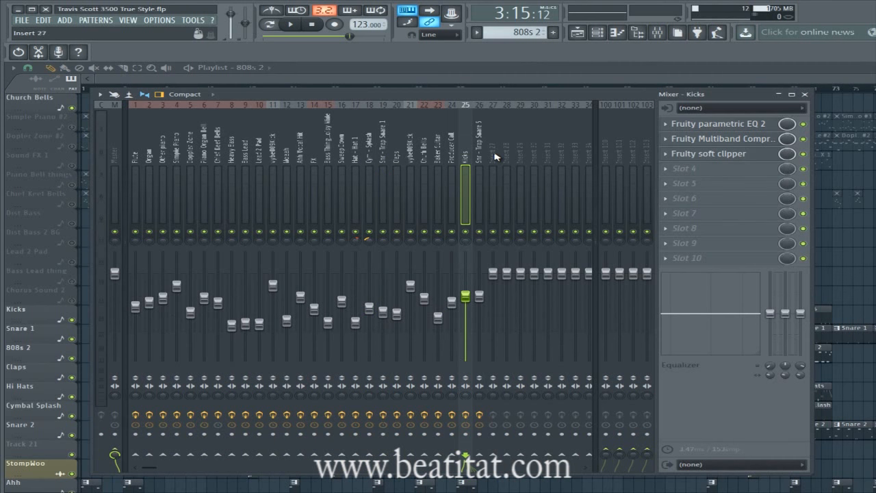
{"action": "left_click", "coordinate": [484, 167]}
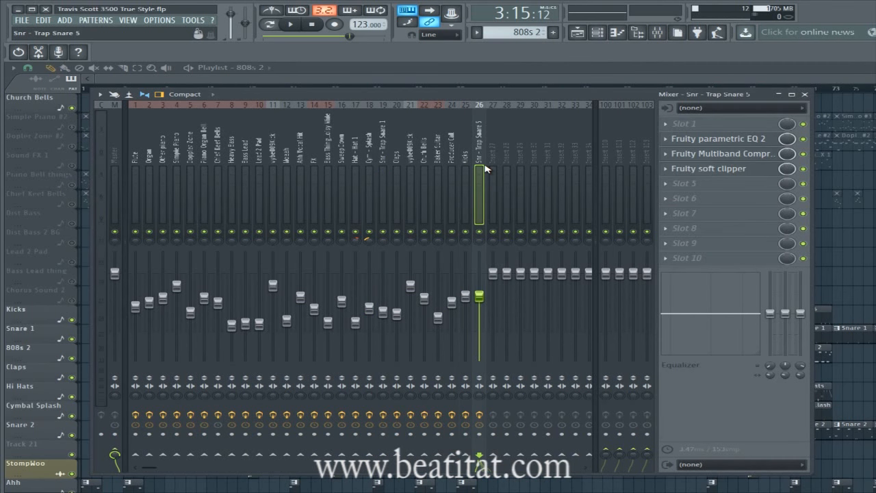
Browse the mixer effect chains backward from the Trap Snare 5 track to the Current track, and close the mixer.
{"action": "key", "text": "Left"}
{"action": "key", "text": "Left"}
{"action": "key", "text": "Left"}
{"action": "key", "text": "Left"}
{"action": "key", "text": "Left"}
{"action": "key", "text": "Left"}
{"action": "key", "text": "Left"}
{"action": "key", "text": "Left"}
{"action": "key", "text": "Left"}
{"action": "key", "text": "Left"}
{"action": "key", "text": "Left"}
{"action": "key", "text": "Left"}
{"action": "key", "text": "Left"}
{"action": "key", "text": "Left"}
{"action": "key", "text": "Left"}
{"action": "key", "text": "Left"}
{"action": "key", "text": "Left"}
{"action": "key", "text": "Left"}
{"action": "key", "text": "Left"}
{"action": "key", "text": "Left"}
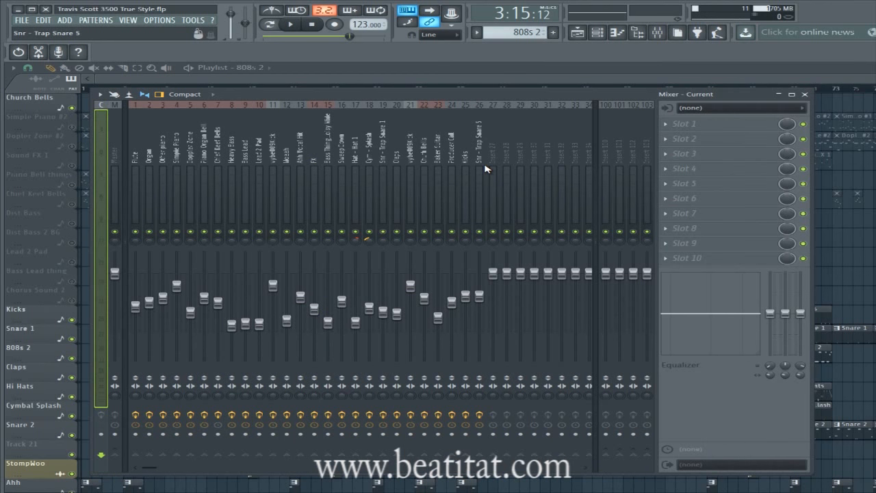
{"action": "key", "text": "F9"}
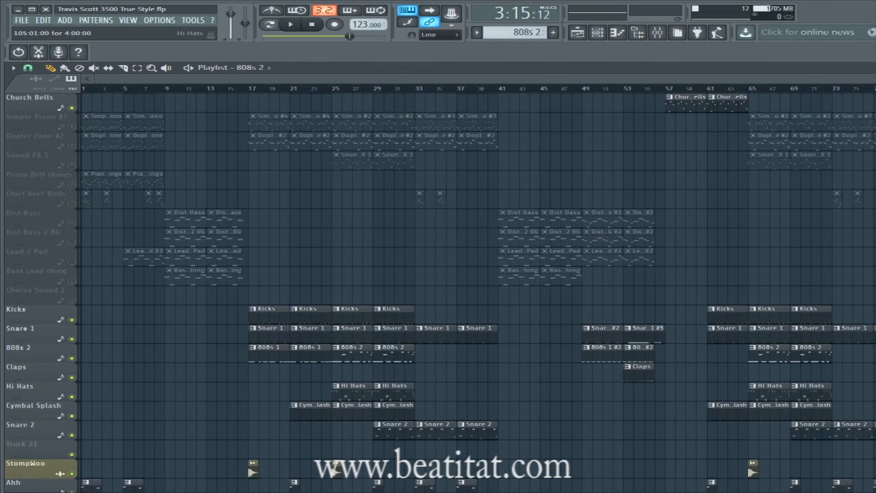
Reopen the mixer and browse the effect chains back to the Bass Thing - Noisy Wide track.
{"action": "left_click", "coordinate": [638, 32]}
{"action": "left_click", "coordinate": [654, 35]}
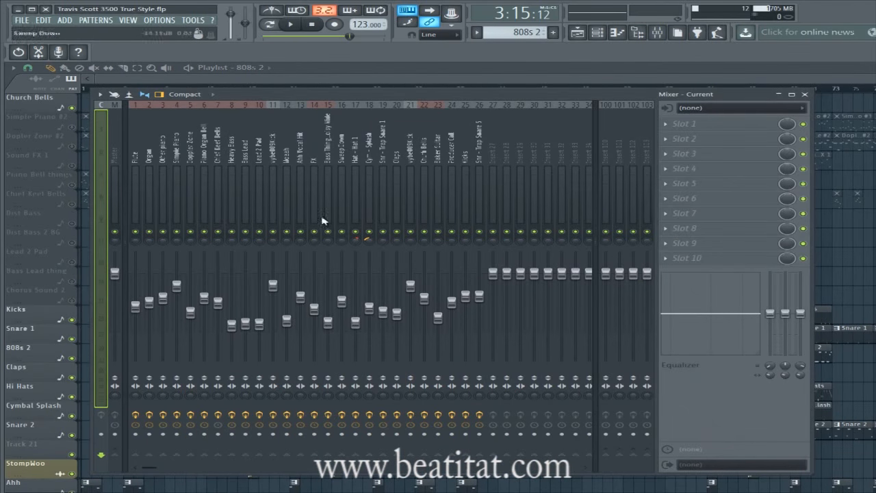
{"action": "key", "text": "Left"}
{"action": "key", "text": "Left"}
{"action": "key", "text": "Left"}
{"action": "key", "text": "Left"}
{"action": "key", "text": "Left"}
{"action": "key", "text": "Left"}
{"action": "key", "text": "Left"}
{"action": "key", "text": "Left"}
{"action": "key", "text": "Left"}
{"action": "key", "text": "Left"}
{"action": "key", "text": "Left"}
{"action": "key", "text": "Left"}
{"action": "key", "text": "Left"}
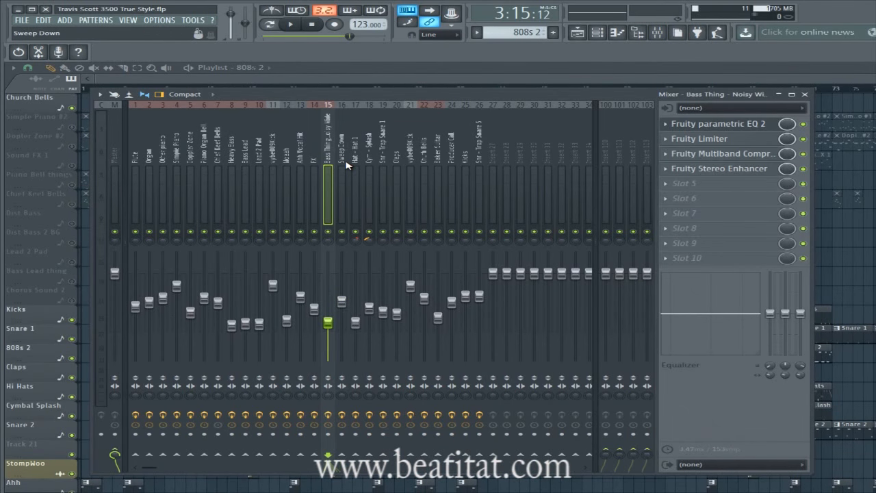
Browse the mixer effect chains onward from Bass Thing - Noisy Wide to Producer Call, and return to the playlist.
{"action": "key", "text": "Right"}
{"action": "key", "text": "Right"}
{"action": "key", "text": "Right"}
{"action": "key", "text": "Right"}
{"action": "key", "text": "Right"}
{"action": "key", "text": "Right"}
{"action": "key", "text": "Right"}
{"action": "key", "text": "Right"}
{"action": "key", "text": "Right"}
{"action": "key", "text": "Right"}
{"action": "key", "text": "Right"}
{"action": "key", "text": "Right"}
{"action": "key", "text": "Right"}
{"action": "key", "text": "Right"}
{"action": "key", "text": "Right"}
{"action": "key", "text": "Right"}
{"action": "key", "text": "Right"}
{"action": "key", "text": "Right"}
{"action": "key", "text": "Right"}
{"action": "key", "text": "Right"}
{"action": "key", "text": "Right"}
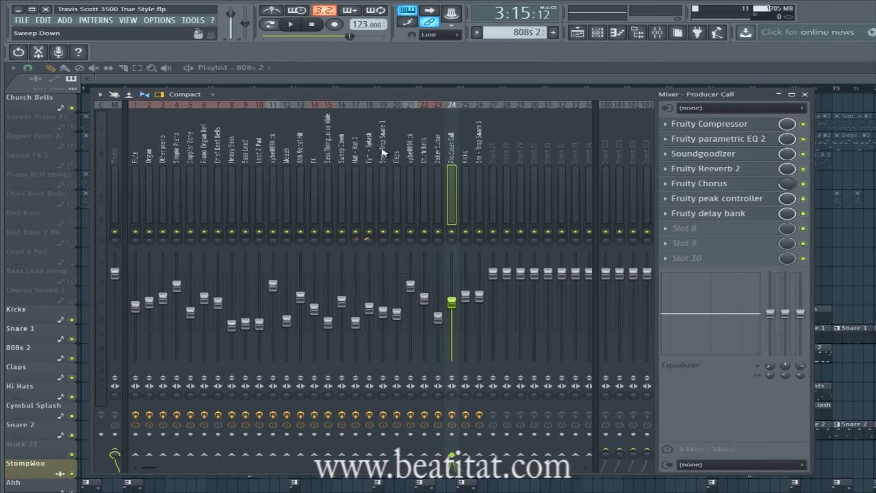
{"action": "key", "text": "F9"}
Compare the Piano Bell things and Lead 2 Pad clips with their channel volume envelopes on tracks 25 and 26.
{"action": "scroll", "coordinate": [404, 98], "scroll_direction": "down", "scroll_amount": 2}
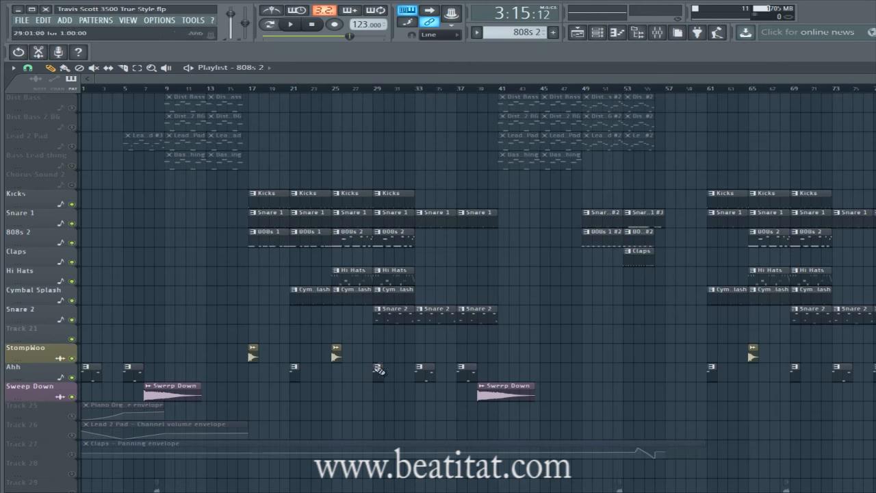
{"action": "scroll", "coordinate": [340, 361], "scroll_direction": "down", "scroll_amount": 4}
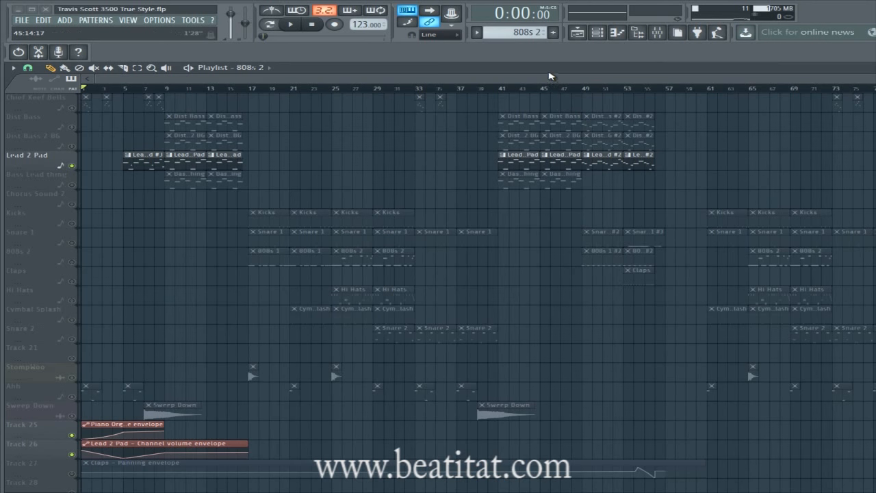
{"action": "scroll", "coordinate": [528, 133], "scroll_direction": "up", "scroll_amount": 1}
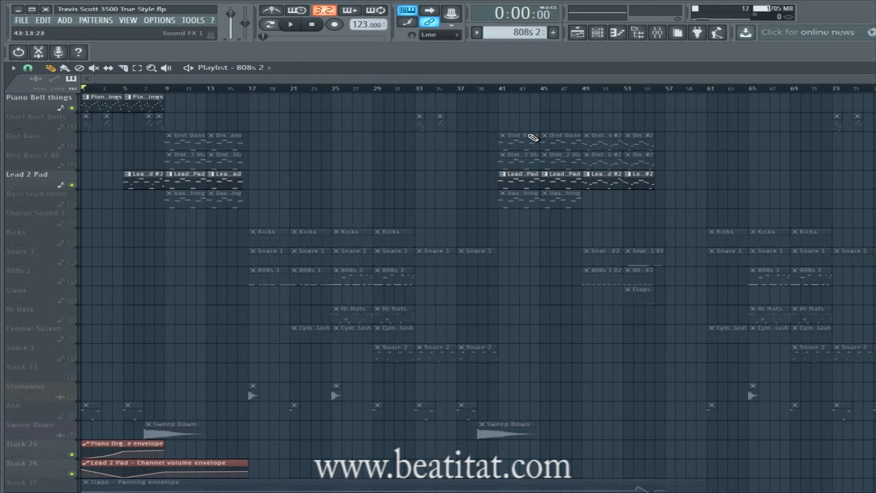
{"action": "scroll", "coordinate": [650, 226], "scroll_direction": "up", "scroll_amount": 4}
{"action": "scroll", "coordinate": [256, 336], "scroll_direction": "down", "scroll_amount": 7}
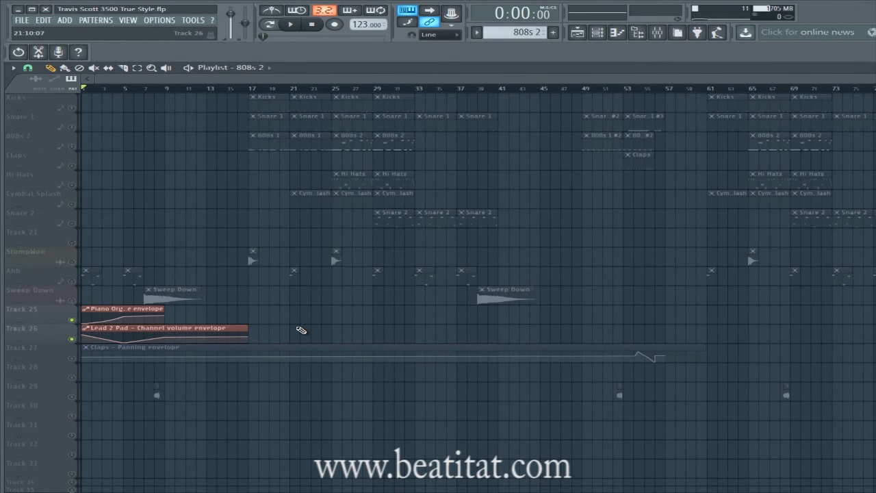
{"action": "scroll", "coordinate": [342, 229], "scroll_direction": "up", "scroll_amount": 4}
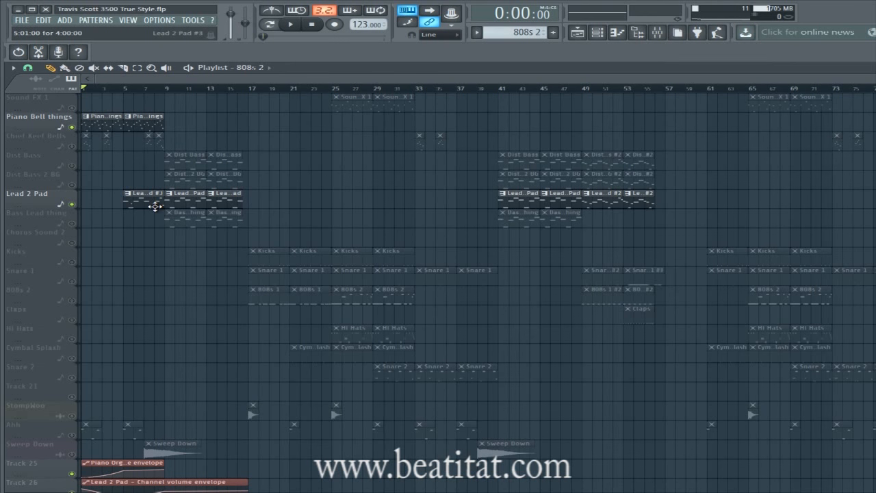
{"action": "scroll", "coordinate": [155, 195], "scroll_direction": "down", "scroll_amount": 3}
{"action": "scroll", "coordinate": [133, 116], "scroll_direction": "up", "scroll_amount": 4}
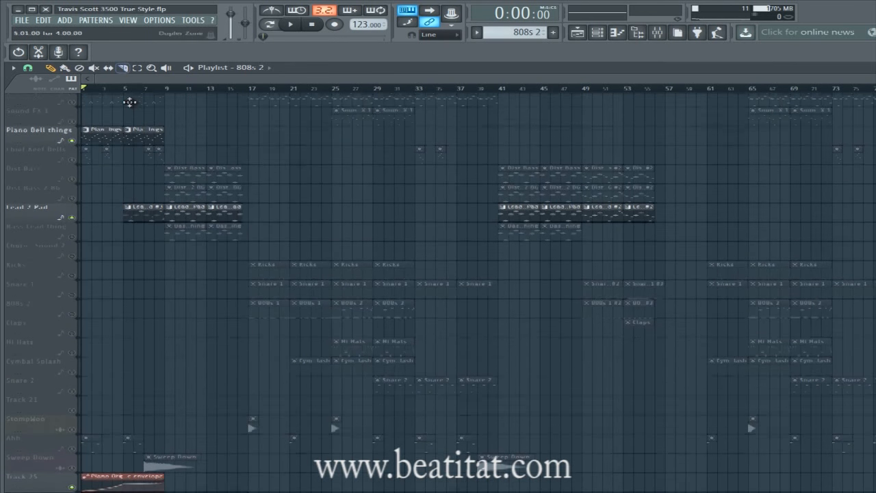
{"action": "scroll", "coordinate": [179, 336], "scroll_direction": "down", "scroll_amount": 2}
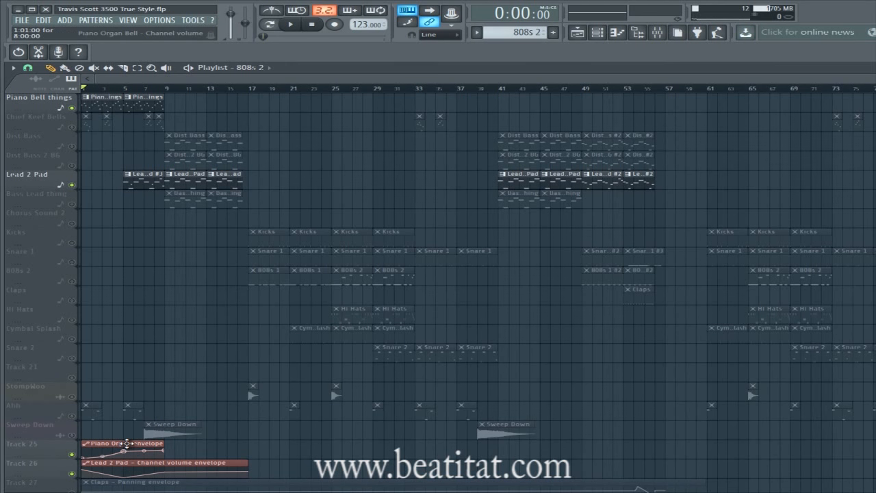
{"action": "scroll", "coordinate": [161, 438], "scroll_direction": "up", "scroll_amount": 3}
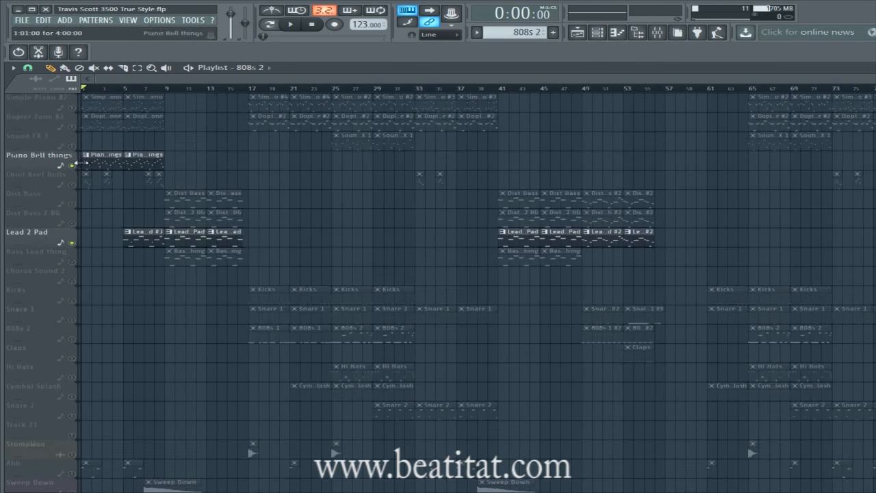
{"action": "scroll", "coordinate": [89, 290], "scroll_direction": "down", "scroll_amount": 3}
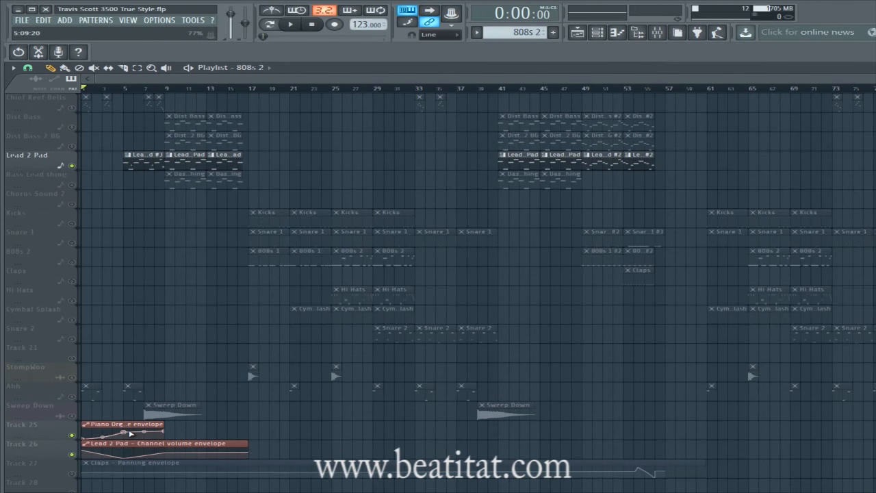
Play the isolated Piano Bell things and Lead 2 Pad parts from bar 1 to about bar 8, stop playback and unmute all playlist tracks.
{"action": "key", "text": "space"}
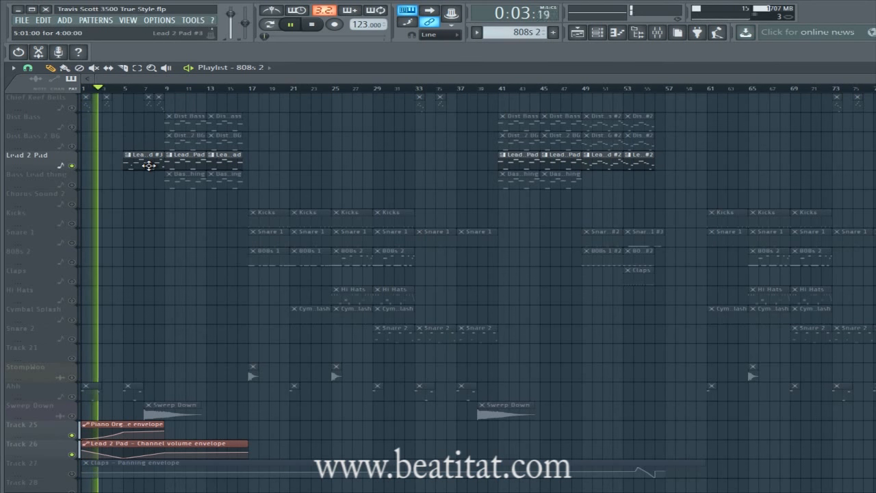
{"action": "scroll", "coordinate": [120, 342], "scroll_direction": "up", "scroll_amount": 3}
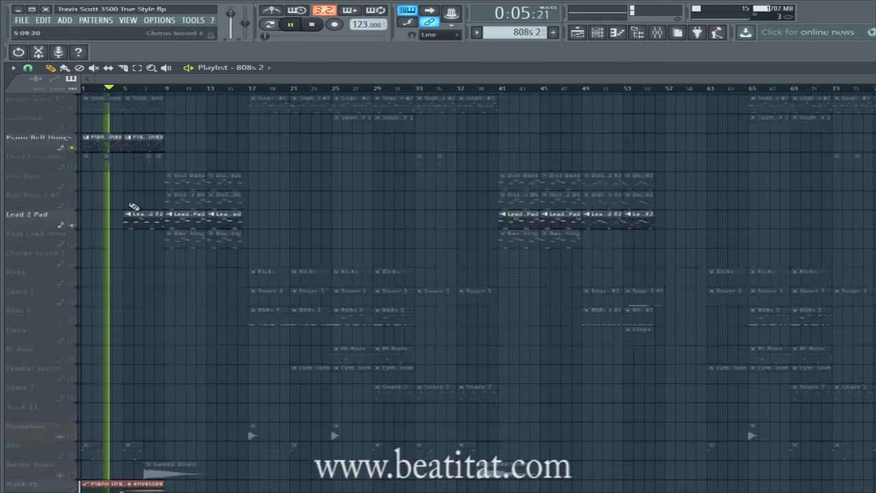
{"action": "scroll", "coordinate": [116, 340], "scroll_direction": "down", "scroll_amount": 5}
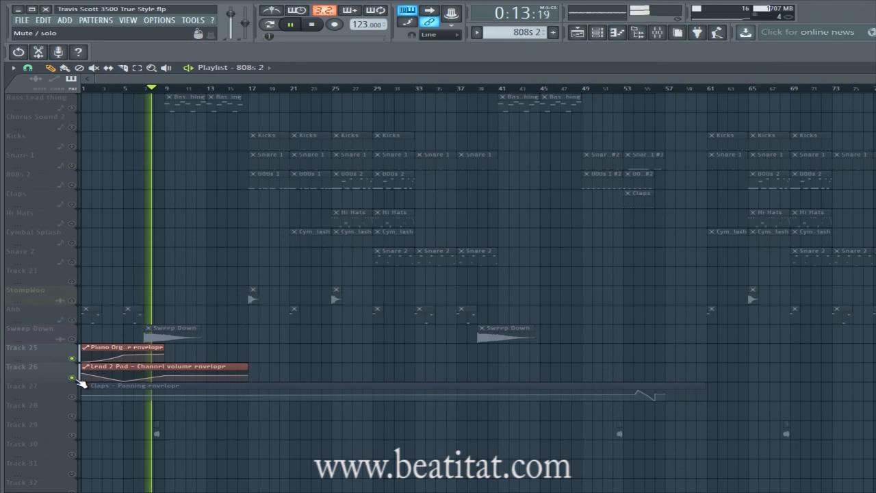
{"action": "right_click", "coordinate": [75, 380]}
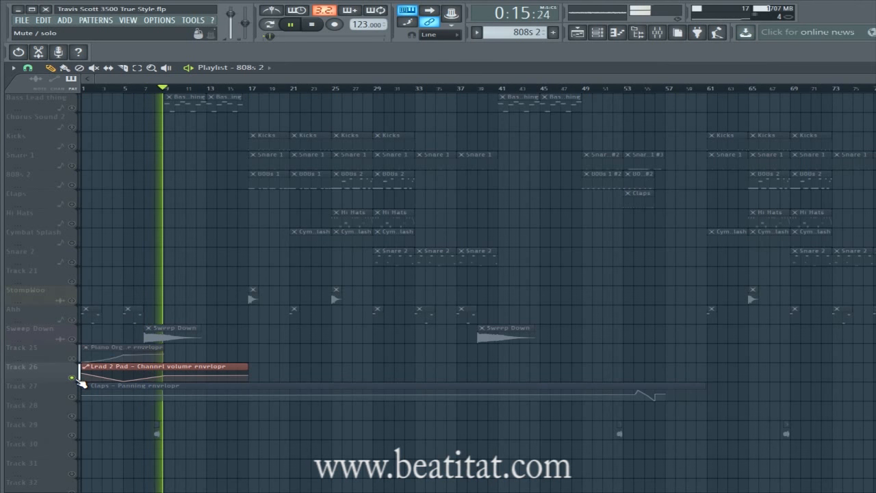
{"action": "key", "text": "space"}
{"action": "right_click", "coordinate": [77, 378]}
Play the full arrangement from bar 1 to about bar 10 while viewing the melody, effect and automation tracks, and stop playback.
{"action": "scroll", "coordinate": [79, 373], "scroll_direction": "up", "scroll_amount": 3}
{"action": "scroll", "coordinate": [79, 373], "scroll_direction": "up", "scroll_amount": 1}
{"action": "key", "text": "space"}
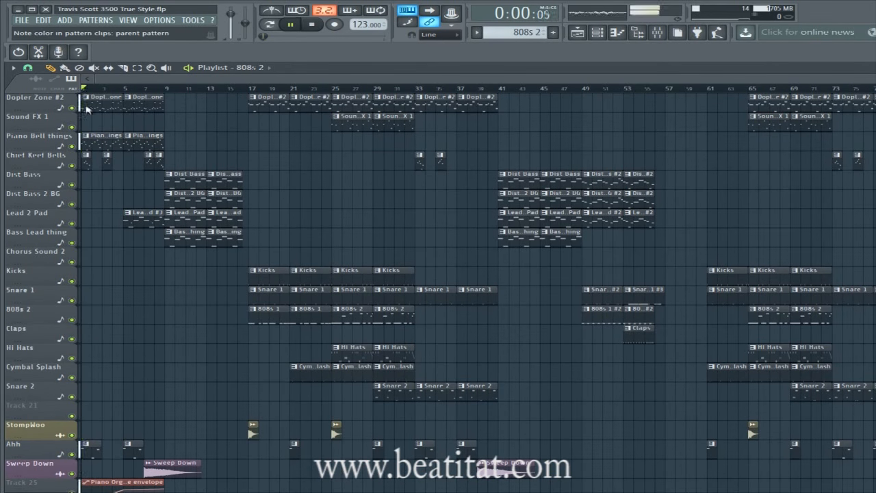
{"action": "scroll", "coordinate": [169, 299], "scroll_direction": "down", "scroll_amount": 1}
{"action": "scroll", "coordinate": [169, 299], "scroll_direction": "down", "scroll_amount": 2}
{"action": "scroll", "coordinate": [143, 361], "scroll_direction": "down", "scroll_amount": 2}
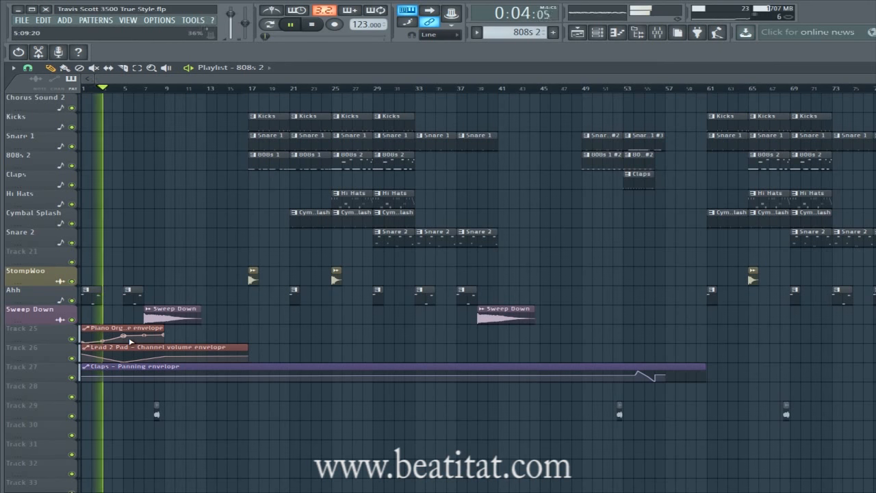
{"action": "scroll", "coordinate": [145, 182], "scroll_direction": "up", "scroll_amount": 6}
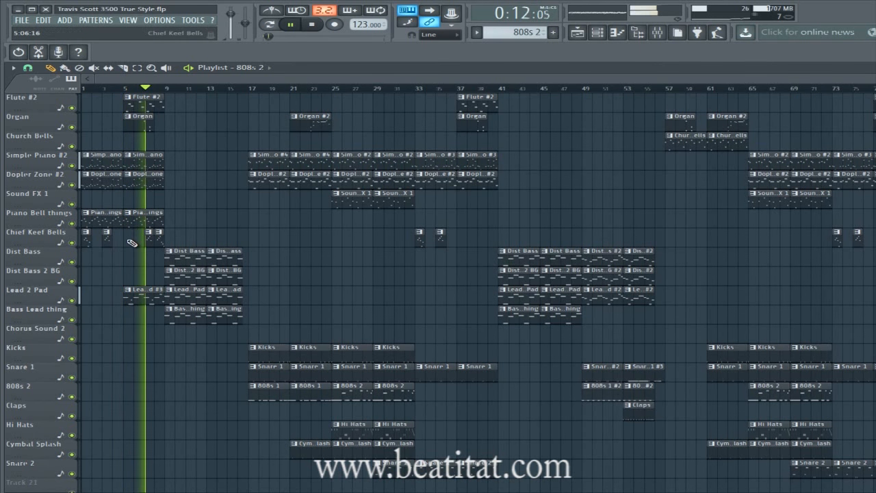
{"action": "scroll", "coordinate": [132, 243], "scroll_direction": "down", "scroll_amount": 5}
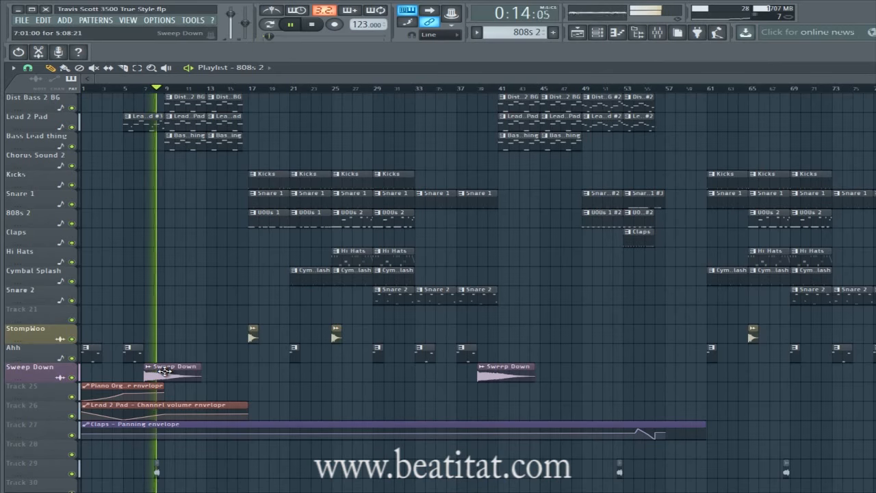
{"action": "scroll", "coordinate": [180, 300], "scroll_direction": "up", "scroll_amount": 4}
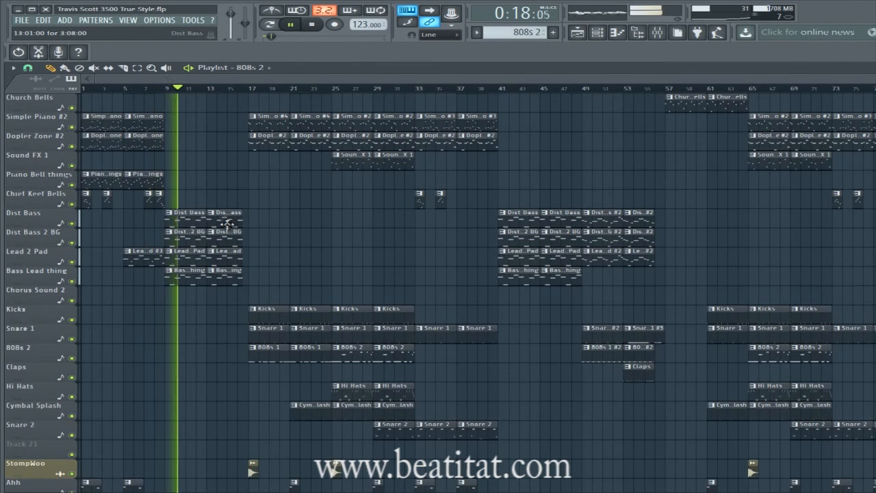
{"action": "key", "text": "space"}
Fit tracks from Organ to the automation clips in the playlist by reducing track height, and enlarge the timeline to show about bars 1 to 49.
{"action": "scroll", "coordinate": [259, 205], "scroll_direction": "up", "scroll_amount": 2}
{"action": "scroll", "coordinate": [264, 155], "scroll_direction": "down", "scroll_amount": 1}
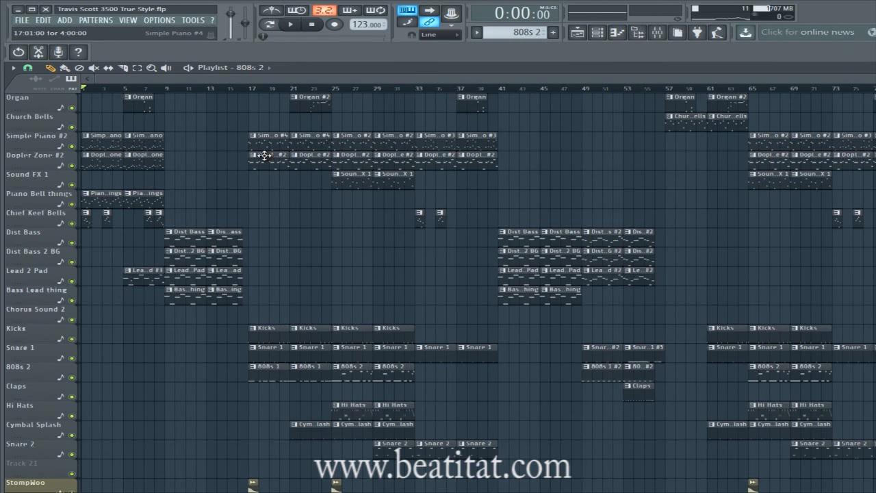
{"action": "left_click_drag", "start_coordinate": [240, 82], "coordinate": [107, 67]}
{"action": "mouse_move", "coordinate": [875, 89]}
{"action": "left_mouse_down"}
{"action": "mouse_move", "coordinate": [875, 109]}
{"action": "mouse_move", "coordinate": [875, 95]}
{"action": "left_mouse_up"}
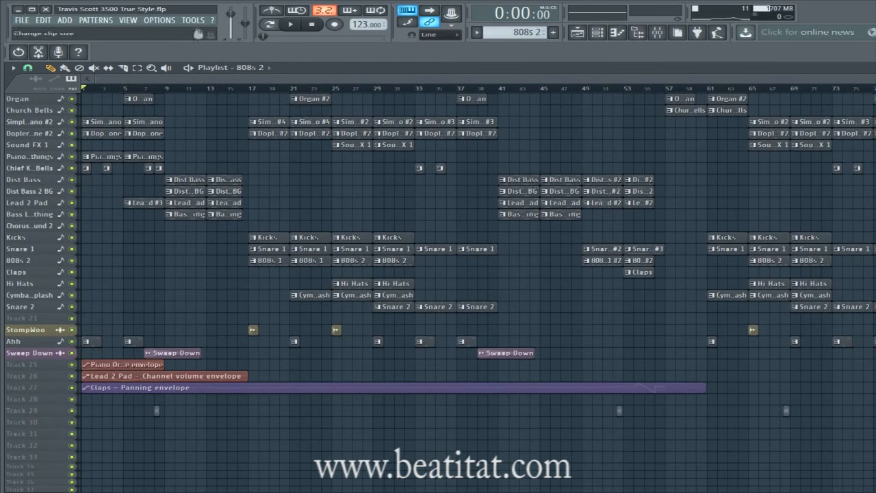
{"action": "left_click_drag", "start_coordinate": [787, 79], "coordinate": [862, 79]}
{"action": "left_click_drag", "start_coordinate": [180, 84], "coordinate": [110, 84]}
{"action": "left_click_drag", "start_coordinate": [875, 79], "coordinate": [808, 79]}
{"action": "left_click_drag", "start_coordinate": [299, 79], "coordinate": [252, 79]}
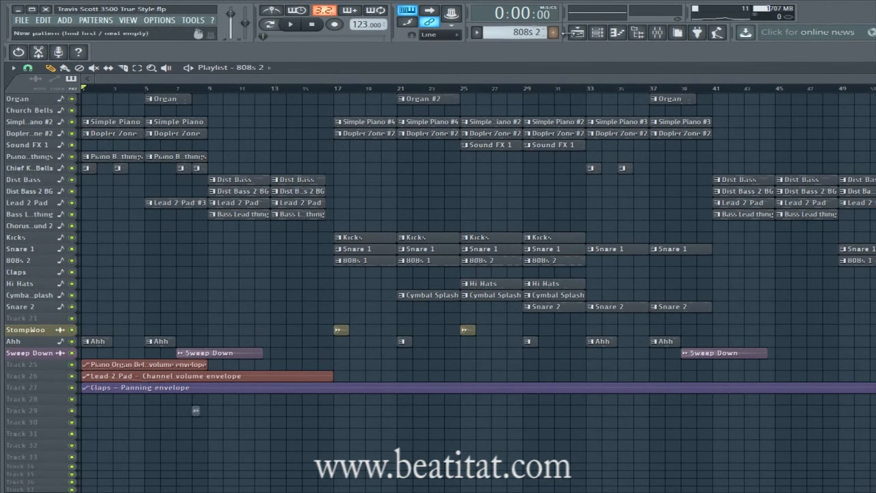
Check the Producer Call track's effects in the mixer, and view the playlist's list of clip sources without choosing another one.
{"action": "left_click", "coordinate": [658, 33]}
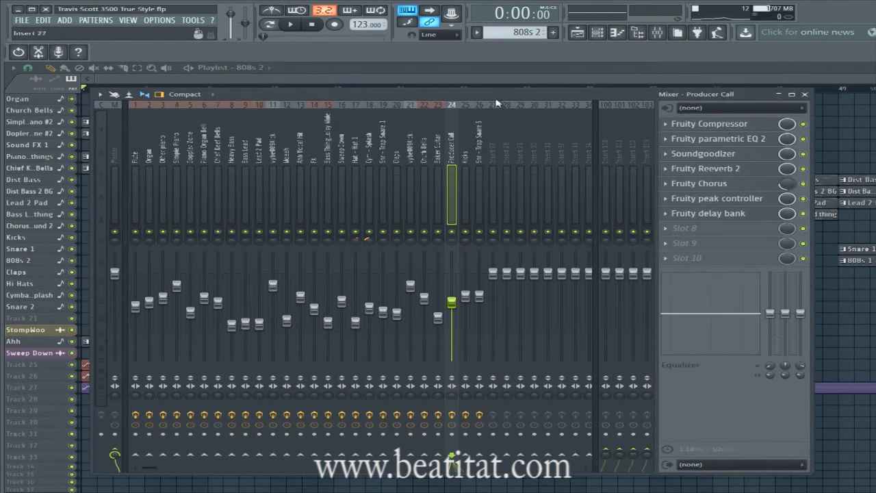
{"action": "key", "text": "F9"}
{"action": "left_click", "coordinate": [267, 68]}
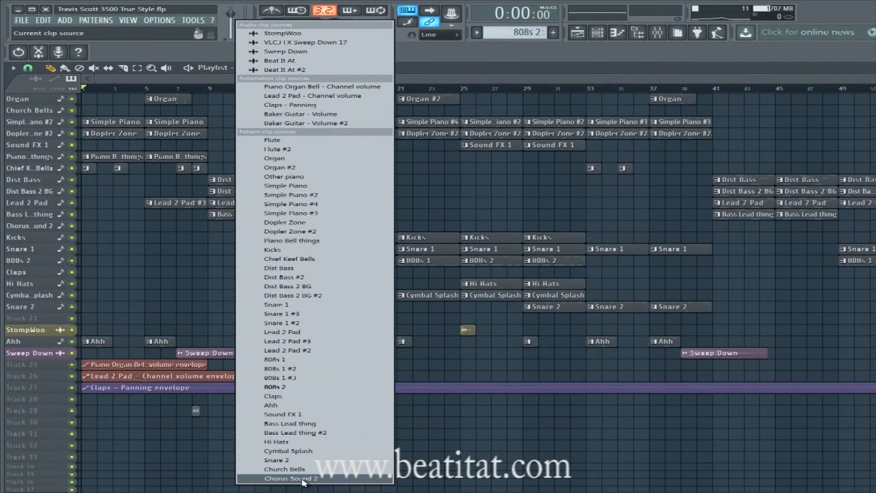
{"action": "left_click", "coordinate": [496, 83]}
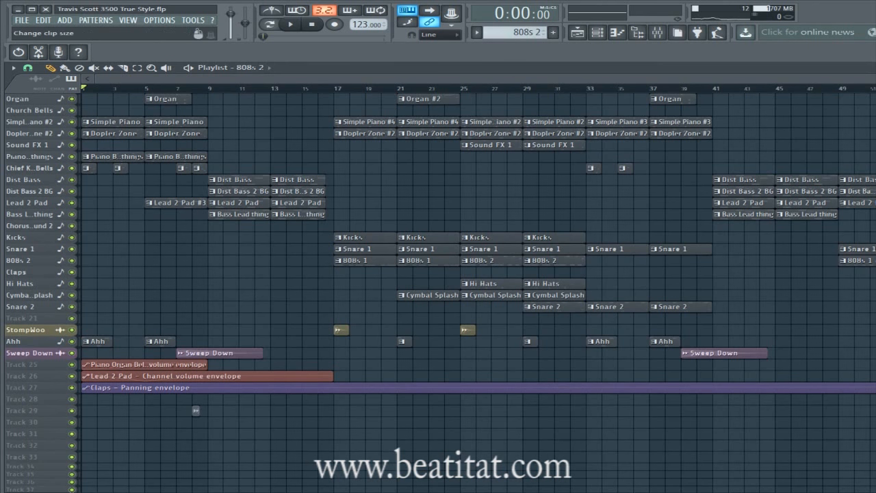
Enlarge the playlist track height to show clip contents, and move the song position to bar 9 and on to bar 17.
{"action": "left_click_drag", "start_coordinate": [874, 80], "coordinate": [874, 64]}
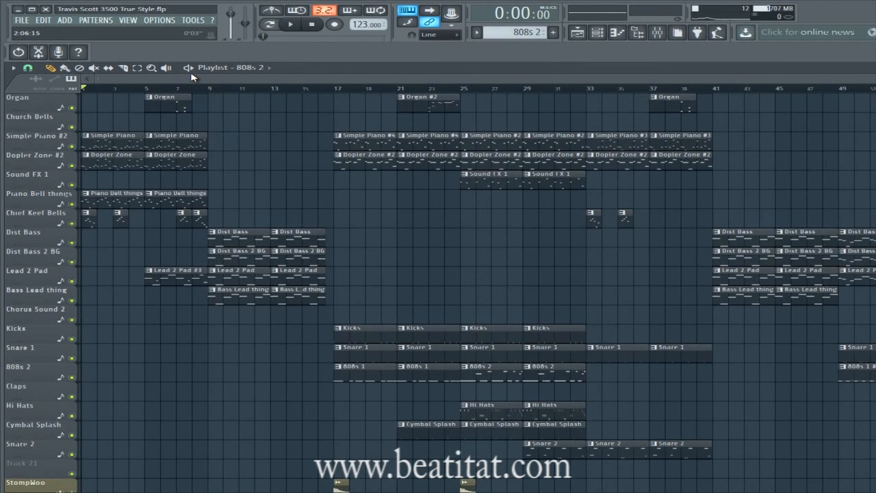
{"action": "mouse_move", "coordinate": [145, 89]}
{"action": "left_mouse_down"}
{"action": "mouse_move", "coordinate": [209, 102]}
{"action": "mouse_move", "coordinate": [147, 96]}
{"action": "mouse_move", "coordinate": [338, 101]}
{"action": "mouse_move", "coordinate": [216, 102]}
{"action": "left_mouse_up"}
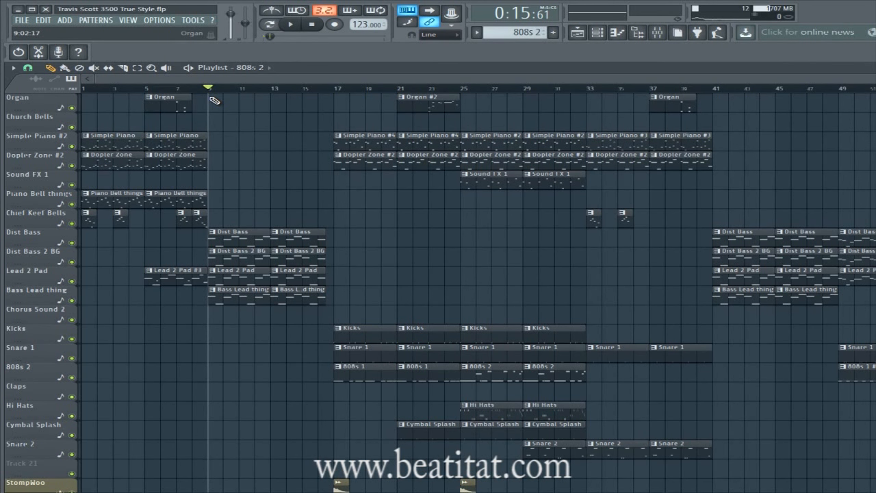
{"action": "left_click", "coordinate": [337, 90]}
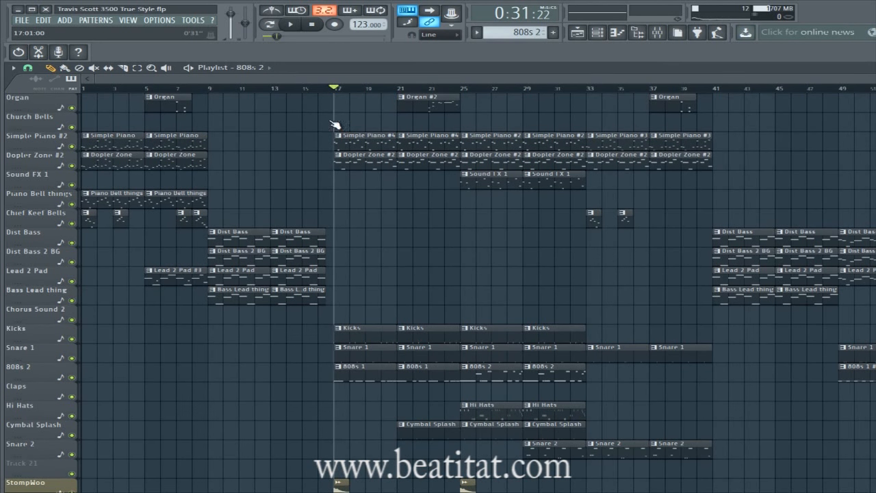
Examine the gap between the bass and lead clips and the drums at bar 17, play across it, and stop playback.
{"action": "scroll", "coordinate": [319, 243], "scroll_direction": "up", "scroll_amount": 3}
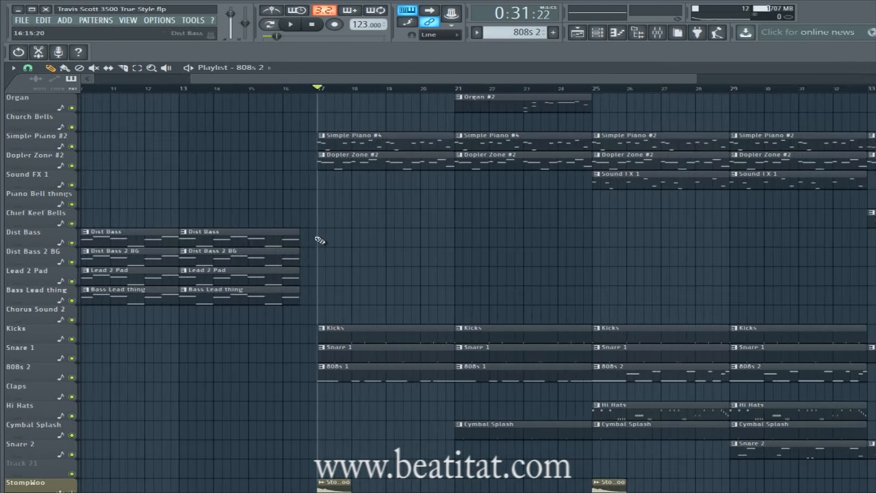
{"action": "scroll", "coordinate": [308, 297], "scroll_direction": "up", "scroll_amount": 3}
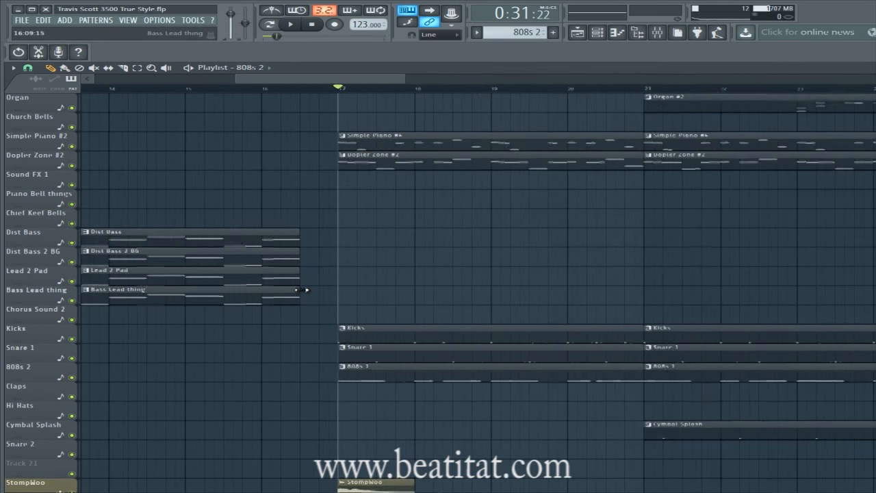
{"action": "scroll", "coordinate": [319, 256], "scroll_direction": "down", "scroll_amount": 2}
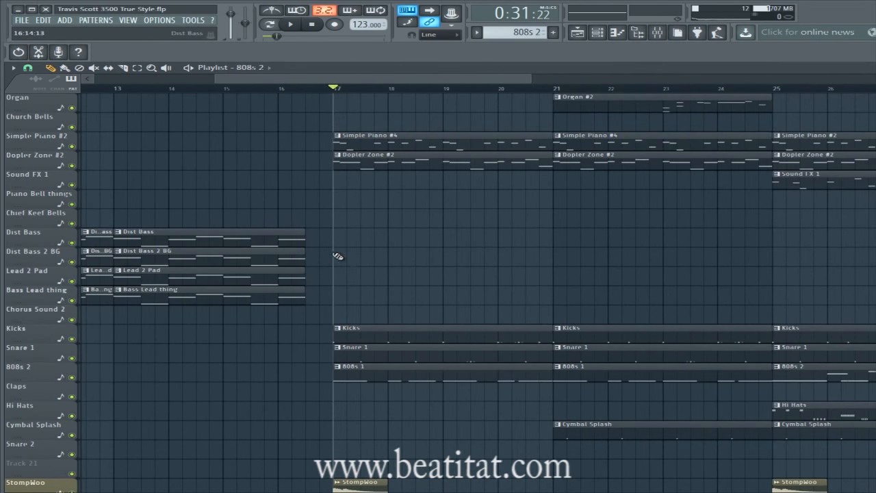
{"action": "scroll", "coordinate": [319, 253], "scroll_direction": "down", "scroll_amount": 3}
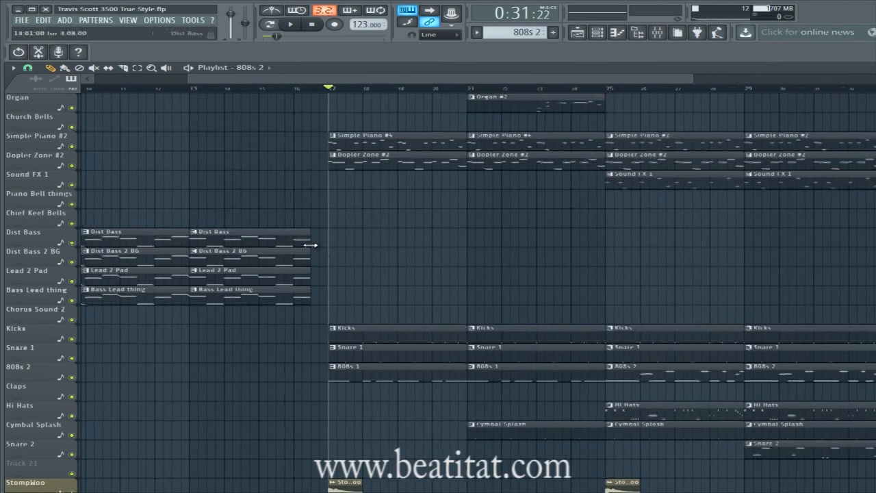
{"action": "mouse_move", "coordinate": [296, 97]}
{"action": "left_mouse_down"}
{"action": "mouse_move", "coordinate": [330, 98]}
{"action": "mouse_move", "coordinate": [317, 102]}
{"action": "mouse_move", "coordinate": [322, 112]}
{"action": "mouse_move", "coordinate": [293, 94]}
{"action": "mouse_move", "coordinate": [328, 92]}
{"action": "mouse_move", "coordinate": [310, 98]}
{"action": "left_mouse_up"}
{"action": "scroll", "coordinate": [309, 98], "scroll_direction": "down", "scroll_amount": 3}
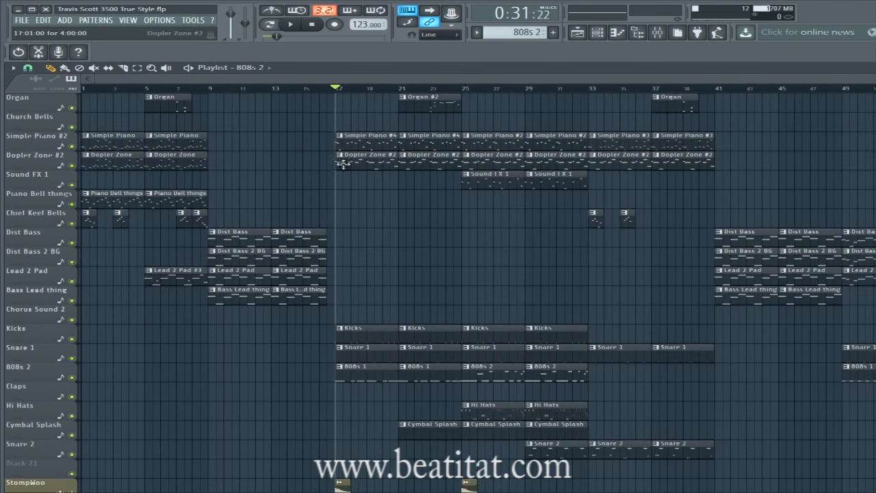
{"action": "key", "text": "space"}
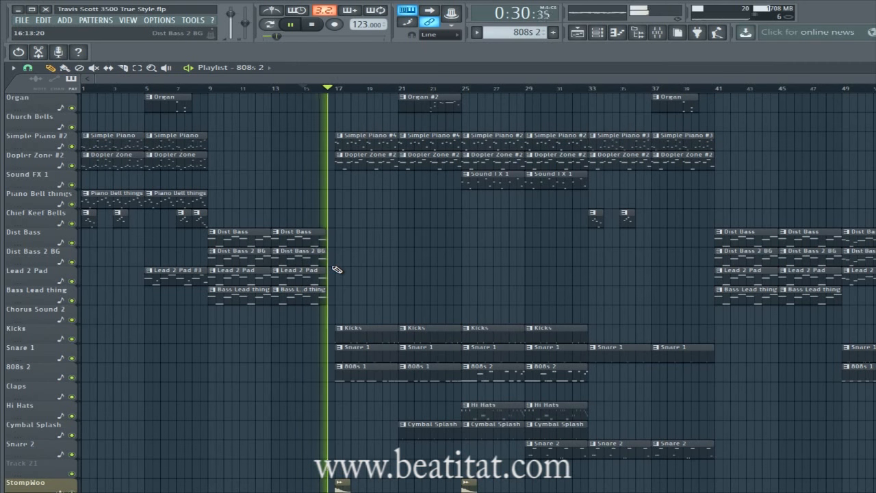
{"action": "key", "text": "space"}
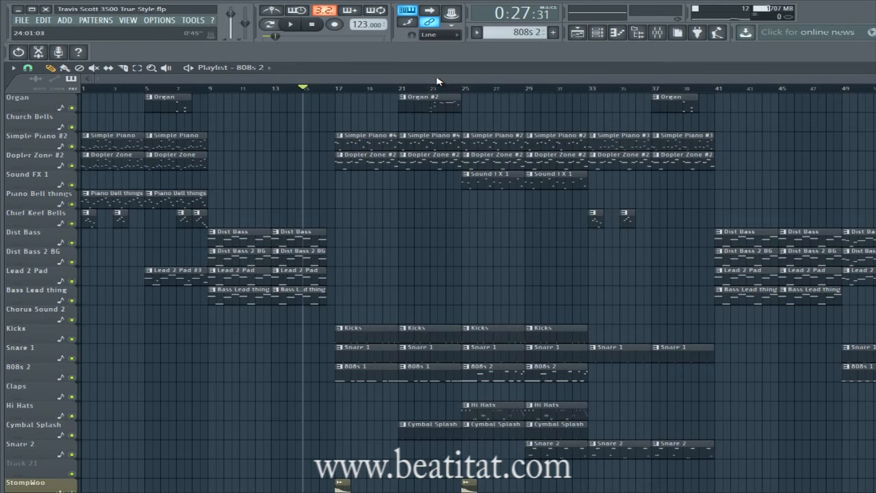
Mark bars 33 to 41 on the playlist timeline, play that section to about bar 40 while viewing its tracks, and stop playback.
{"action": "scroll", "coordinate": [452, 82], "scroll_direction": "right", "scroll_amount": 2}
{"action": "left_click_drag", "start_coordinate": [288, 89], "coordinate": [659, 93]}
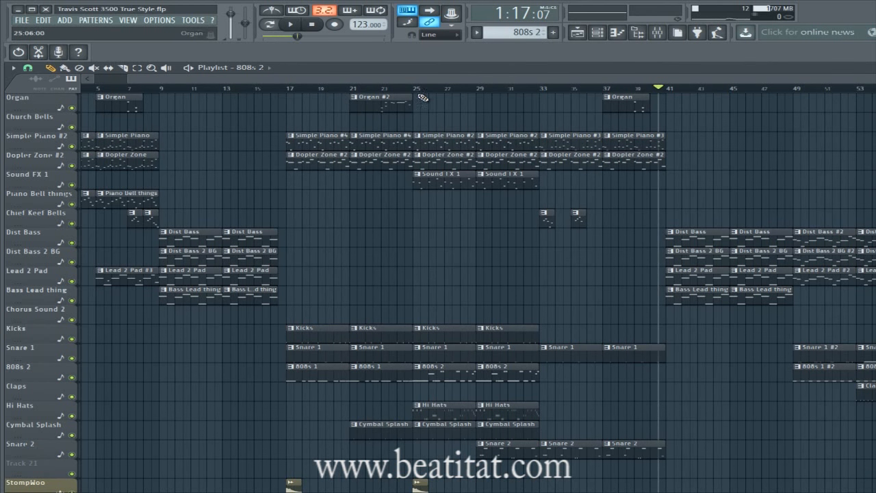
{"action": "left_click", "coordinate": [416, 89]}
{"action": "left_click_drag", "start_coordinate": [301, 83], "coordinate": [681, 114]}
{"action": "scroll", "coordinate": [685, 117], "scroll_direction": "down", "scroll_amount": 5}
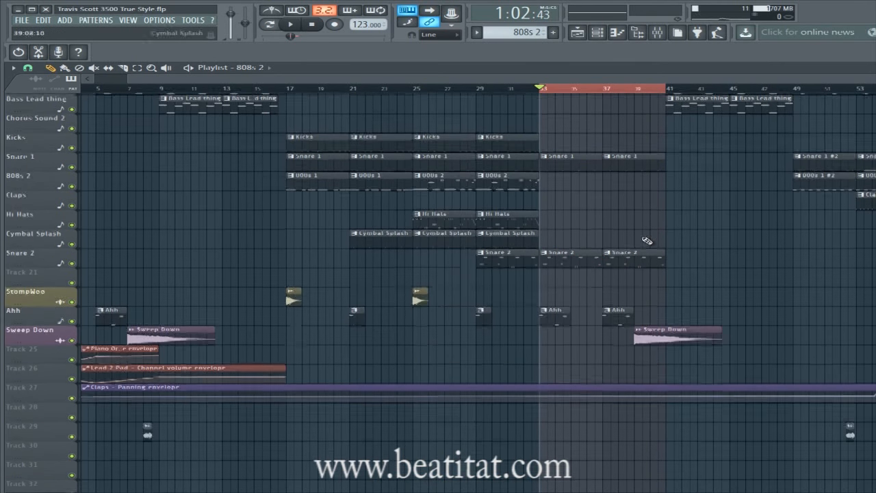
{"action": "scroll", "coordinate": [637, 220], "scroll_direction": "up", "scroll_amount": 5}
{"action": "key", "text": "space"}
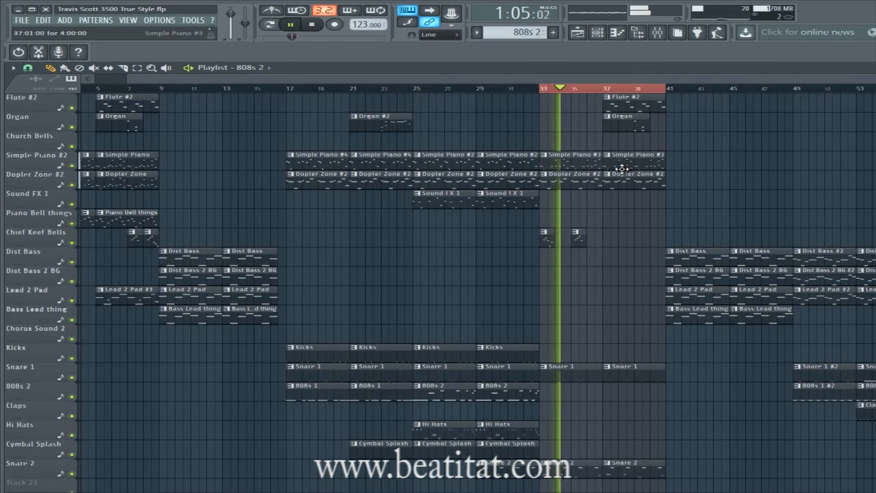
{"action": "scroll", "coordinate": [634, 182], "scroll_direction": "down", "scroll_amount": 4}
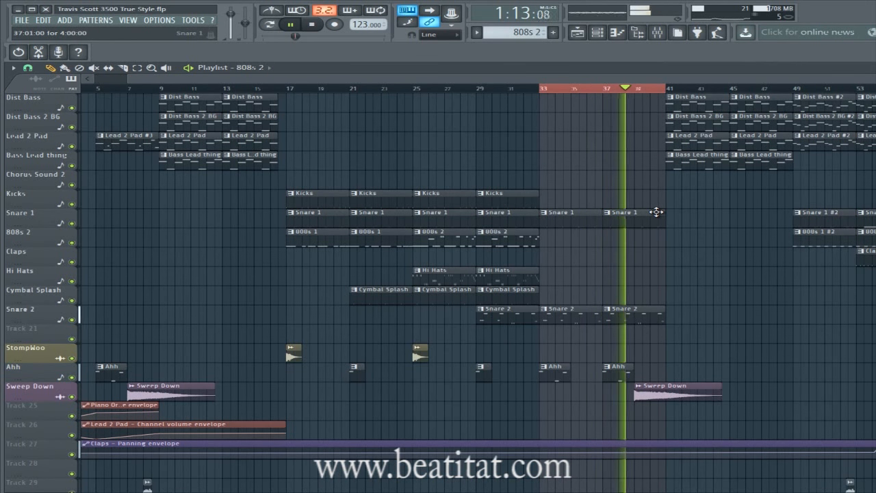
{"action": "scroll", "coordinate": [653, 210], "scroll_direction": "up", "scroll_amount": 5}
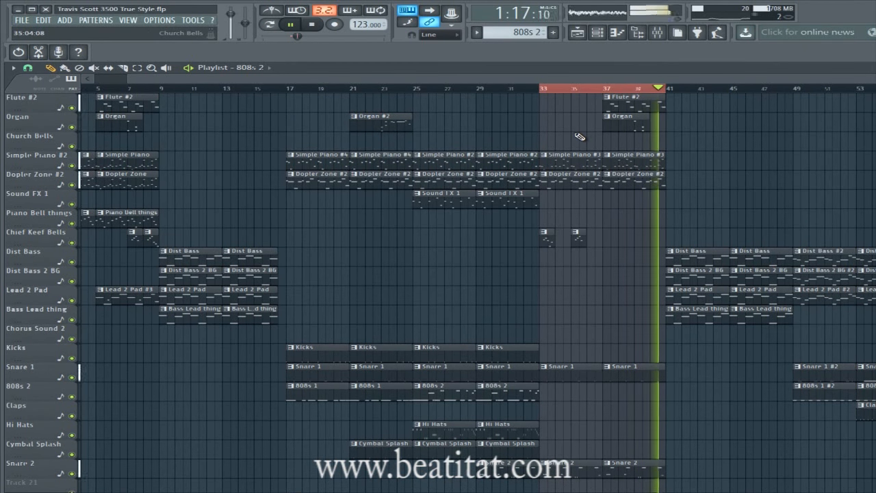
{"action": "key", "text": "space"}
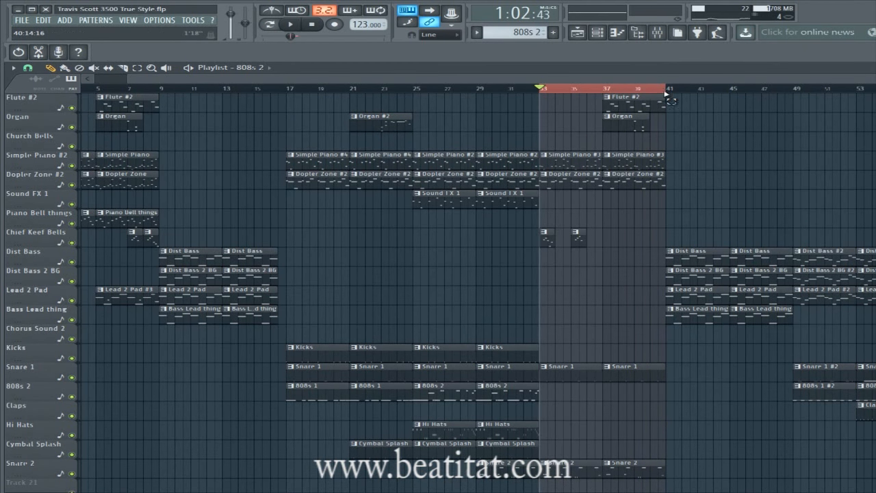
Replace the marked range with bars 41 to 49, covering the returning bass and lead section, and deselect its clips.
{"action": "left_click", "coordinate": [670, 96]}
{"action": "scroll", "coordinate": [663, 94], "scroll_direction": "down", "scroll_amount": 1}
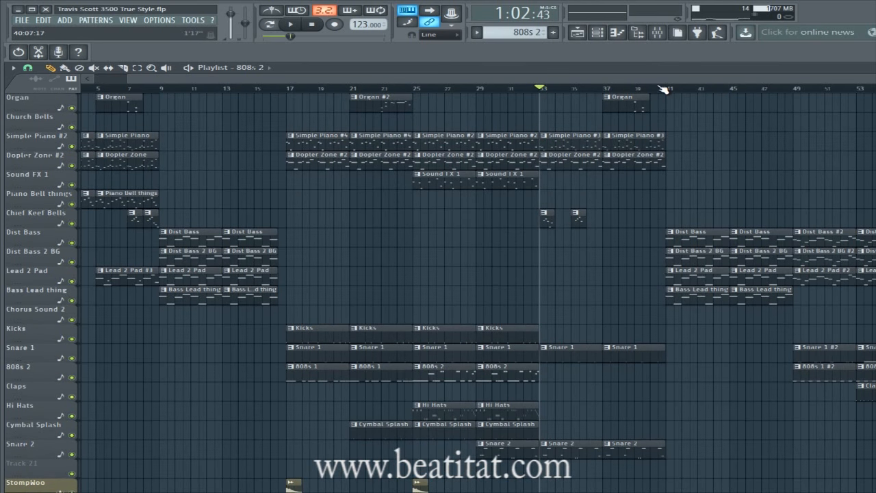
{"action": "left_click_drag", "start_coordinate": [667, 88], "coordinate": [795, 97]}
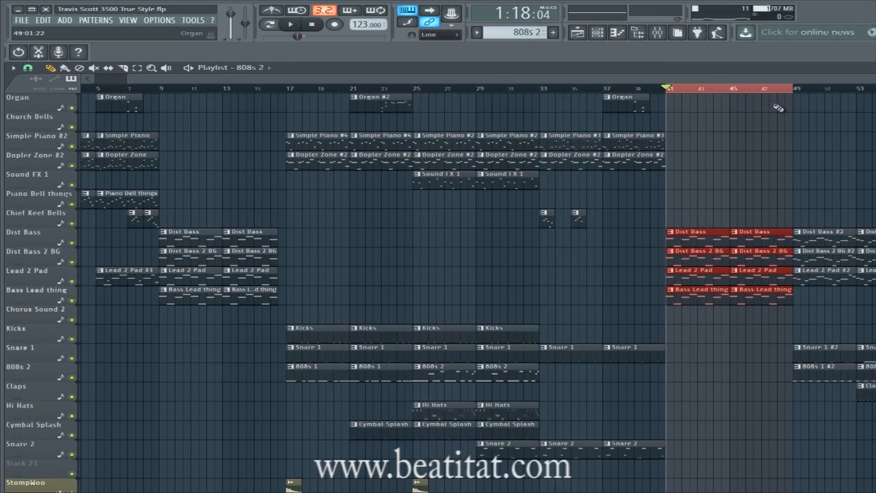
{"action": "left_click", "coordinate": [256, 176], "text": "ctrl"}
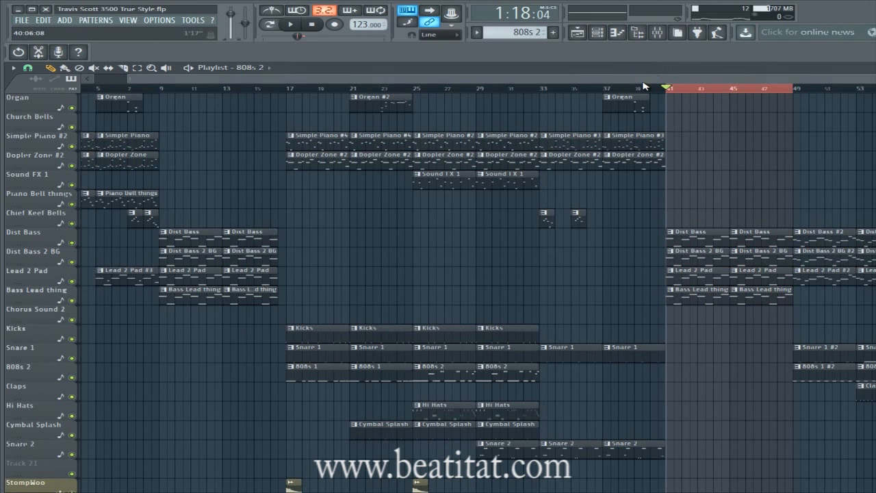
Mark bars 49 to 57, examine the bass, lead, snare, 808s and claps clips there, and deselect them.
{"action": "scroll", "coordinate": [669, 80], "scroll_direction": "right", "scroll_amount": 5}
{"action": "mouse_move", "coordinate": [563, 92]}
{"action": "left_mouse_down"}
{"action": "mouse_move", "coordinate": [690, 91]}
{"action": "mouse_move", "coordinate": [560, 92]}
{"action": "left_mouse_up"}
{"action": "scroll", "coordinate": [649, 386], "scroll_direction": "down", "scroll_amount": 4}
{"action": "scroll", "coordinate": [520, 274], "scroll_direction": "up", "scroll_amount": 2}
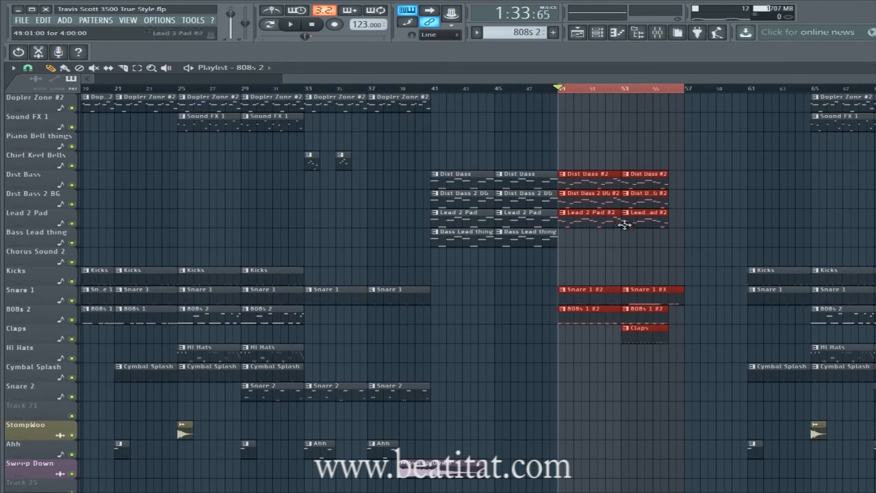
{"action": "right_click", "coordinate": [639, 263]}
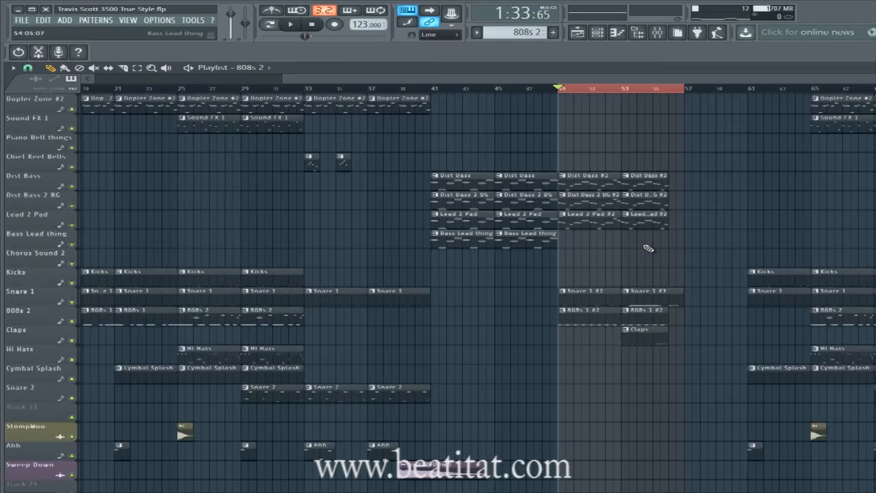
{"action": "scroll", "coordinate": [650, 245], "scroll_direction": "up", "scroll_amount": 3}
{"action": "scroll", "coordinate": [698, 117], "scroll_direction": "up", "scroll_amount": 1}
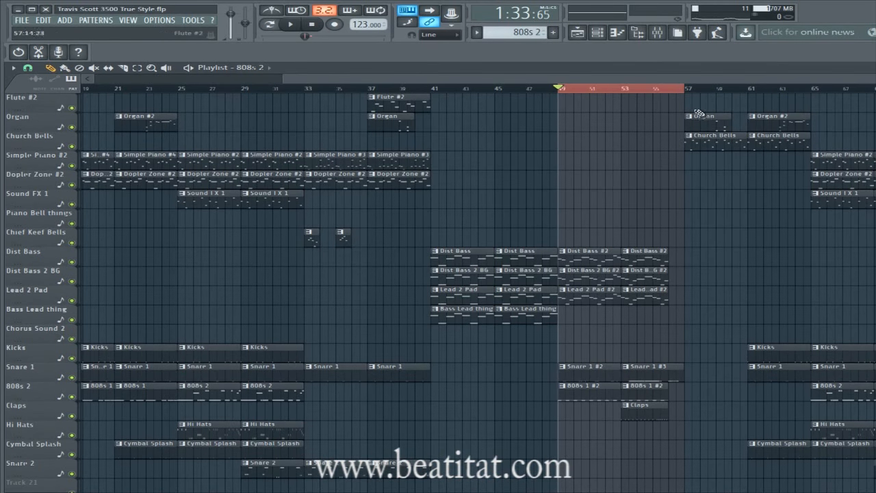
Clear the marked range, mark the Organ and Church Bells section from bar 57 to 65, and clear it again.
{"action": "left_click", "coordinate": [677, 90]}
{"action": "right_click", "coordinate": [685, 88]}
{"action": "left_click_drag", "start_coordinate": [685, 88], "coordinate": [690, 114]}
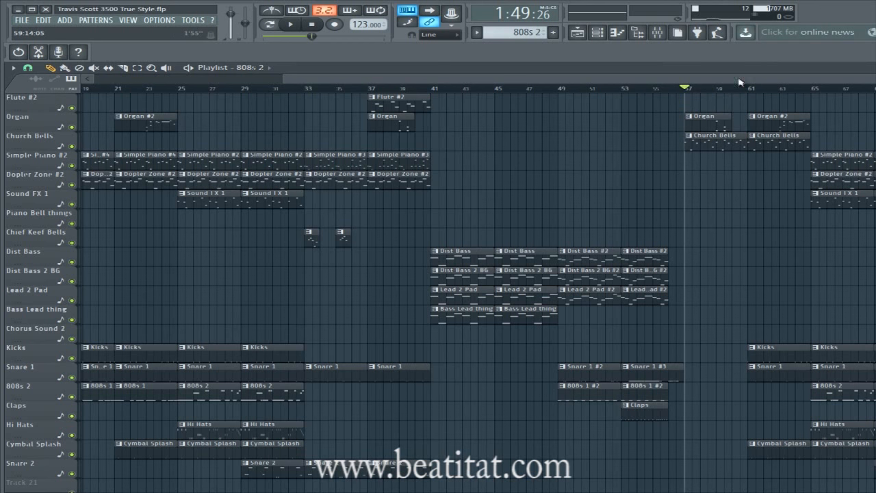
{"action": "scroll", "coordinate": [739, 82], "scroll_direction": "right", "scroll_amount": 4}
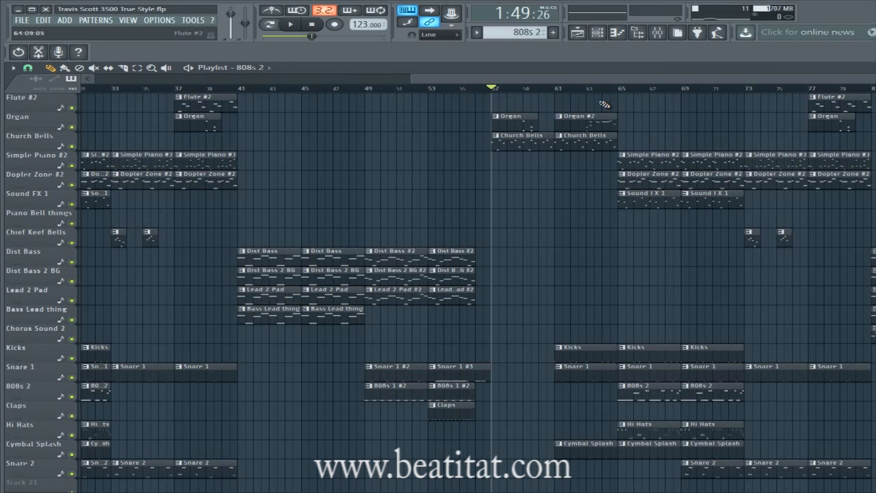
{"action": "left_click_drag", "start_coordinate": [493, 89], "coordinate": [623, 89]}
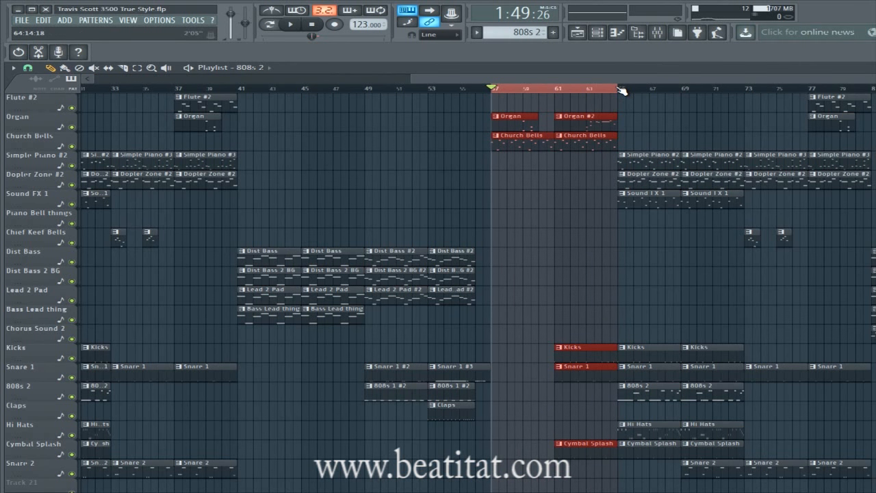
{"action": "left_click", "coordinate": [621, 89], "text": "ctrl"}
Mark the section starting at bar 65, clear it, and select bars 73 to 81 with their clips instead.
{"action": "left_click_drag", "start_coordinate": [620, 89], "coordinate": [745, 89]}
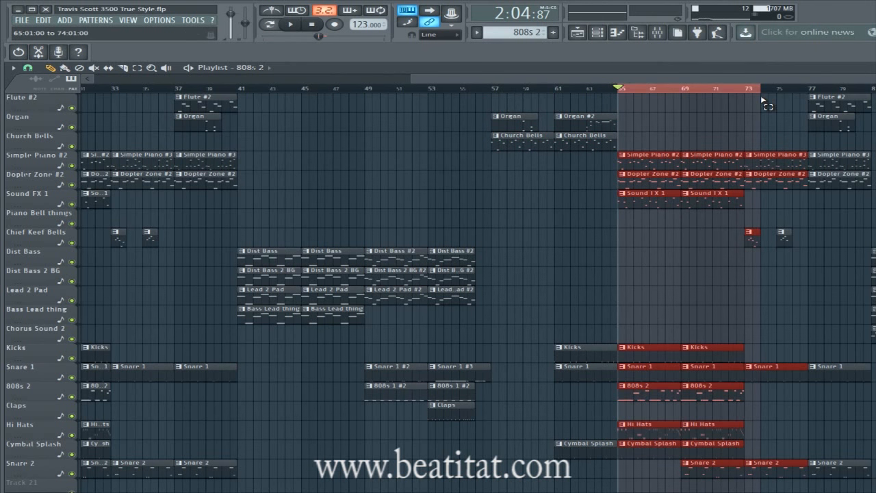
{"action": "left_click", "coordinate": [750, 98]}
{"action": "left_click", "coordinate": [747, 96]}
{"action": "left_click", "coordinate": [715, 103]}
{"action": "right_click", "coordinate": [762, 101]}
{"action": "left_click_drag", "start_coordinate": [748, 94], "coordinate": [870, 94]}
Review the playlist arrangement from bar 1 to about bar 89, comparing how the melody, bass and drum sections repeat.
{"action": "left_click_drag", "start_coordinate": [773, 80], "coordinate": [826, 85]}
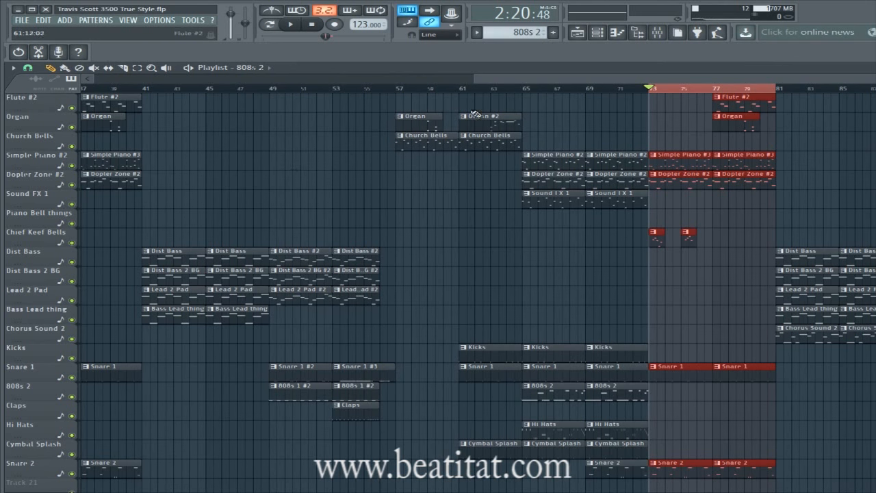
{"action": "left_click_drag", "start_coordinate": [503, 82], "coordinate": [2, 58]}
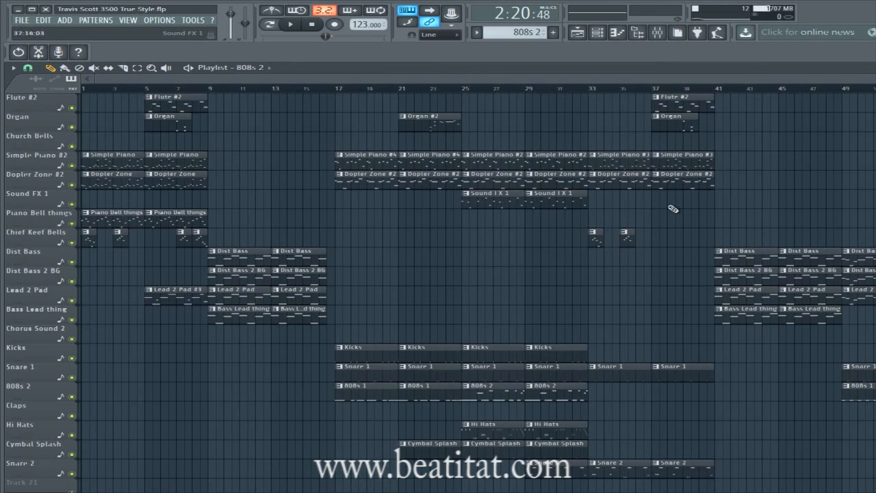
{"action": "left_click_drag", "start_coordinate": [753, 80], "coordinate": [799, 71]}
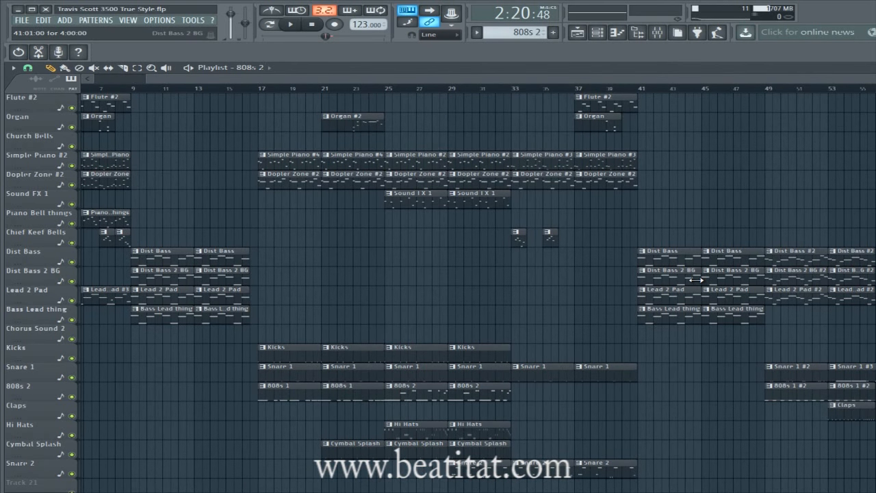
{"action": "left_click_drag", "start_coordinate": [673, 80], "coordinate": [283, 119]}
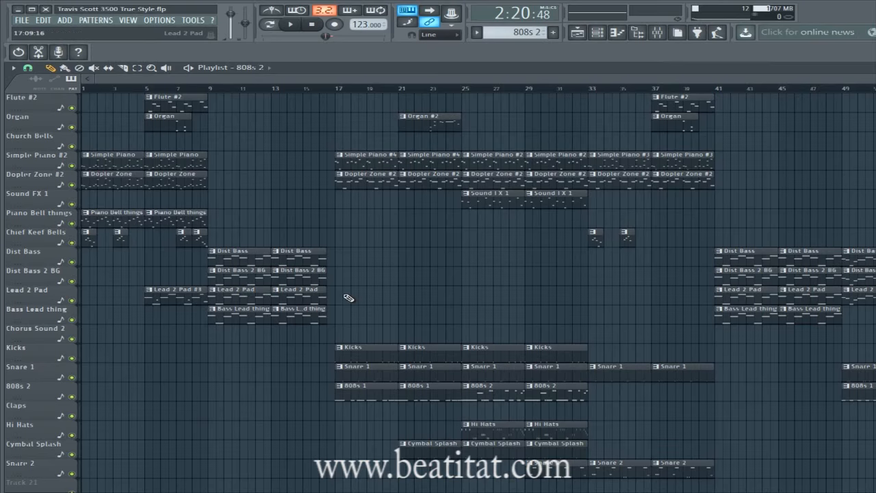
{"action": "left_click_drag", "start_coordinate": [647, 78], "coordinate": [875, 103]}
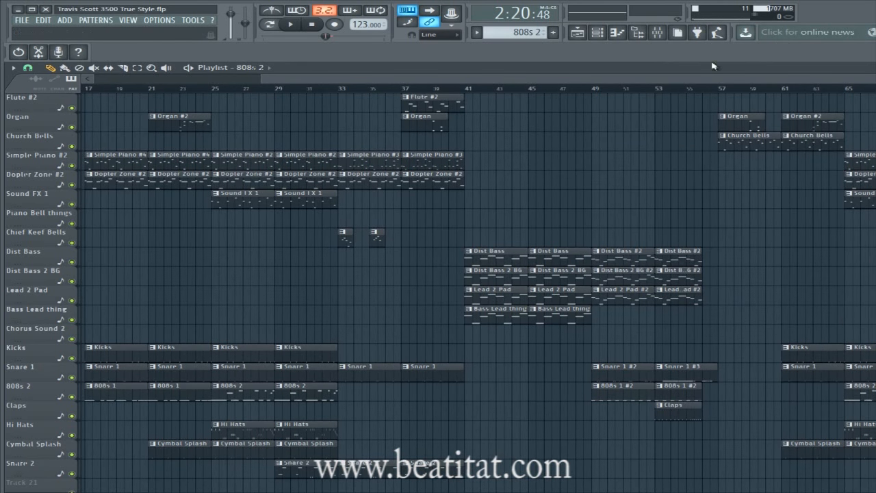
{"action": "left_click_drag", "start_coordinate": [694, 79], "coordinate": [847, 95]}
{"action": "left_click_drag", "start_coordinate": [675, 79], "coordinate": [875, 93]}
{"action": "left_click_drag", "start_coordinate": [778, 80], "coordinate": [150, 81]}
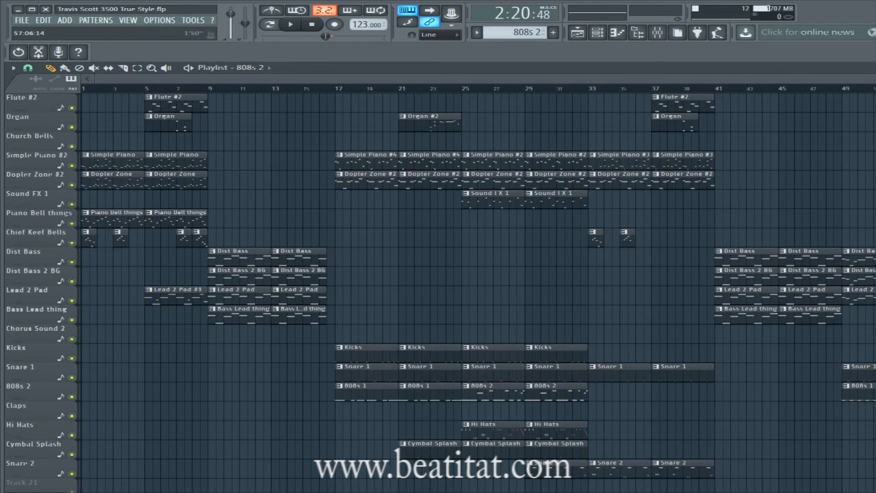
{"action": "left_click_drag", "start_coordinate": [845, 80], "coordinate": [875, 80]}
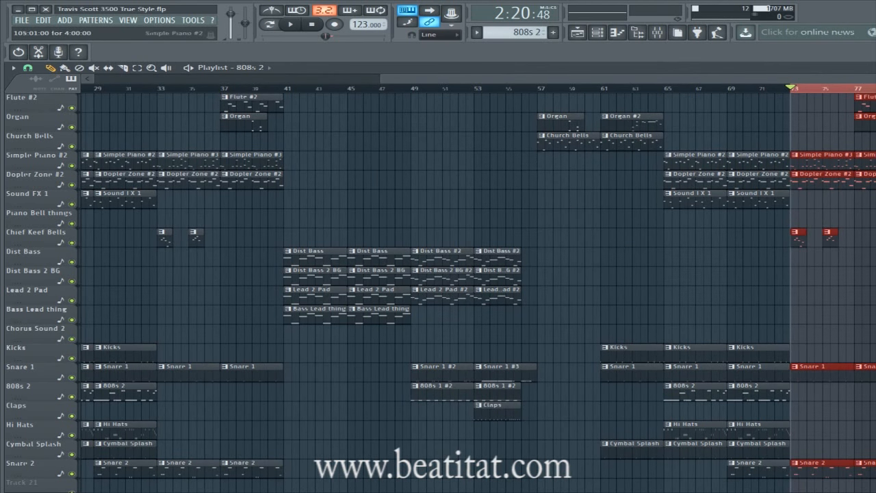
{"action": "left_click_drag", "start_coordinate": [599, 82], "coordinate": [460, 74]}
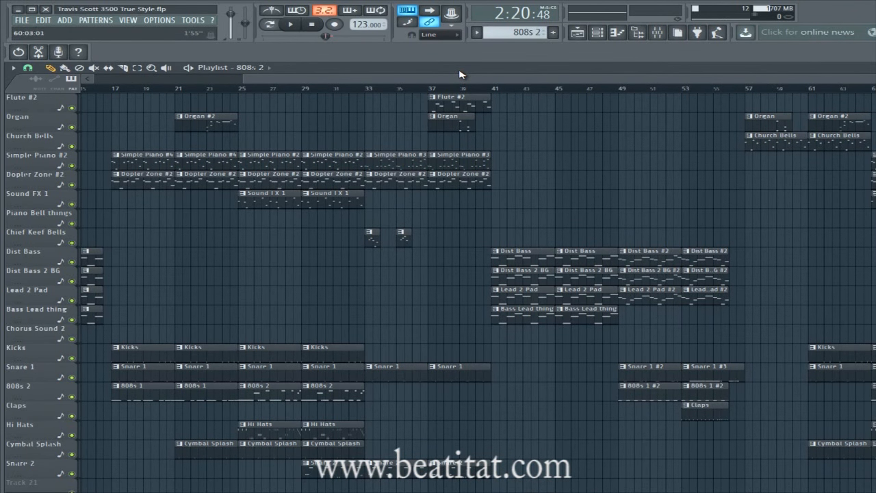
{"action": "left_click_drag", "start_coordinate": [612, 80], "coordinate": [875, 80]}
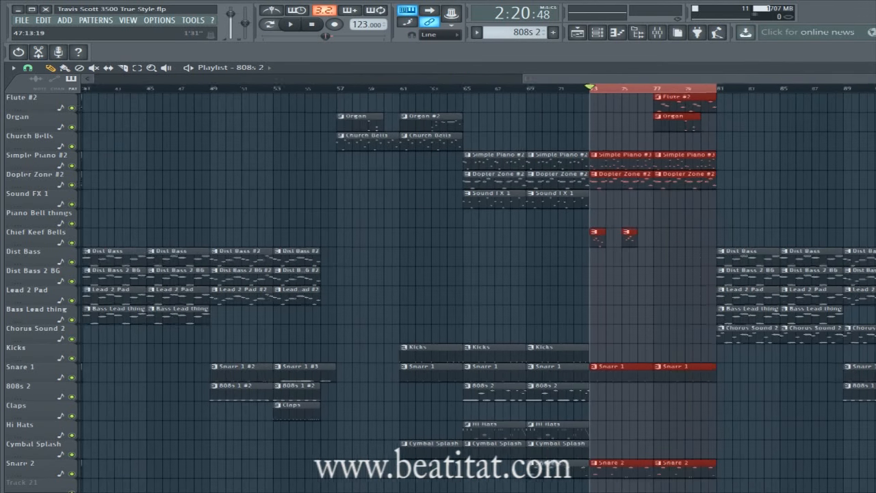
Deselect the clips in bars 73 to 81 and clear the marked time range.
{"action": "left_click", "coordinate": [682, 235]}
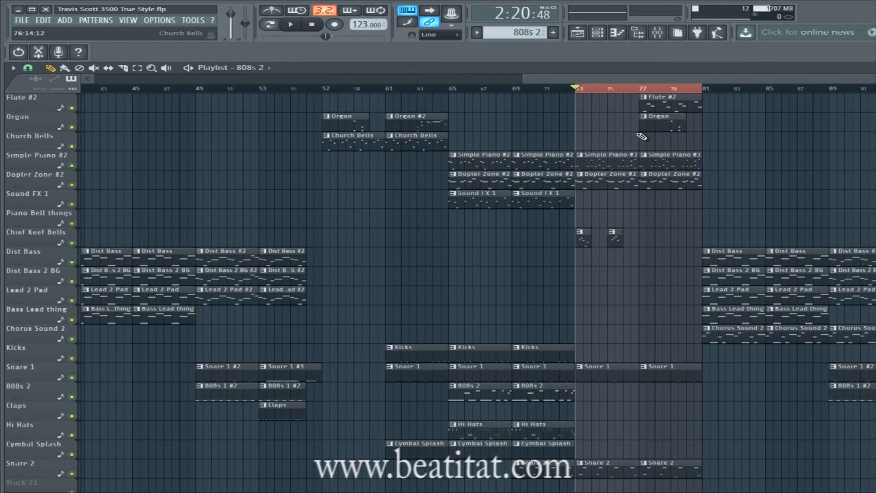
{"action": "left_click", "coordinate": [583, 89]}
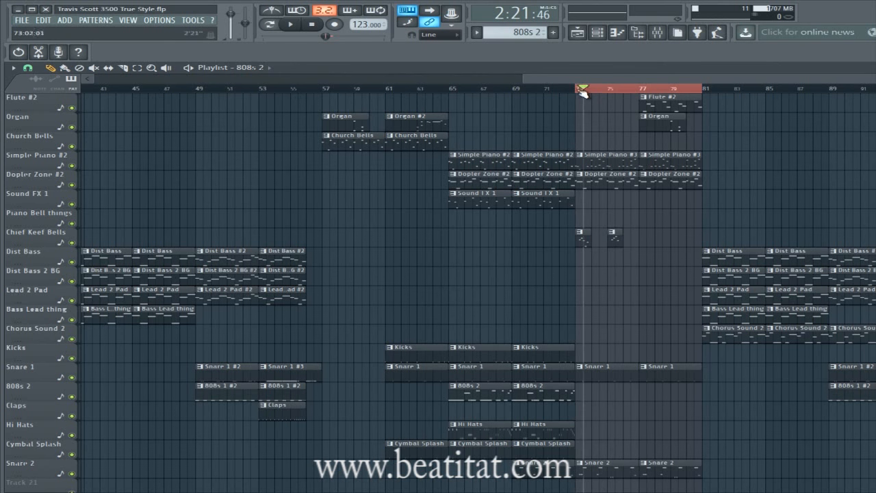
{"action": "double_click", "coordinate": [577, 89]}
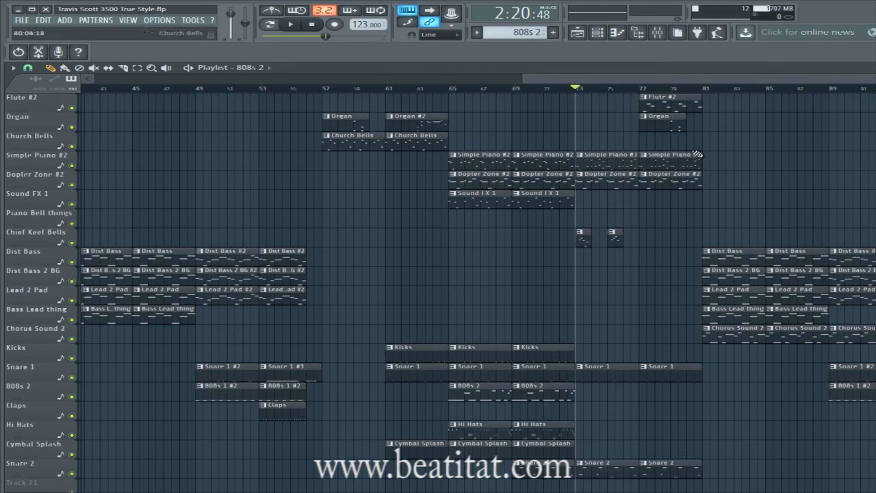
Examine the bass, lead and chorus section in bars 81 to 97 and place the playhead at bar 97.
{"action": "left_click_drag", "start_coordinate": [788, 79], "coordinate": [875, 80]}
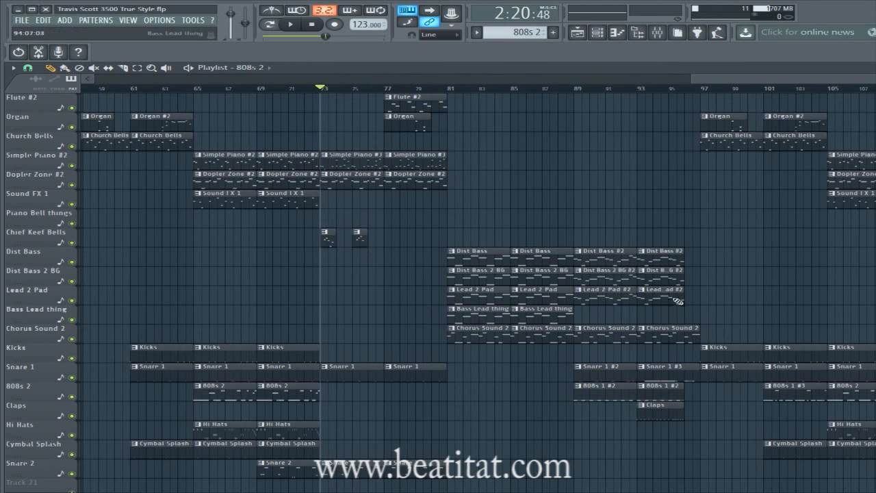
{"action": "left_click_drag", "start_coordinate": [780, 80], "coordinate": [866, 80]}
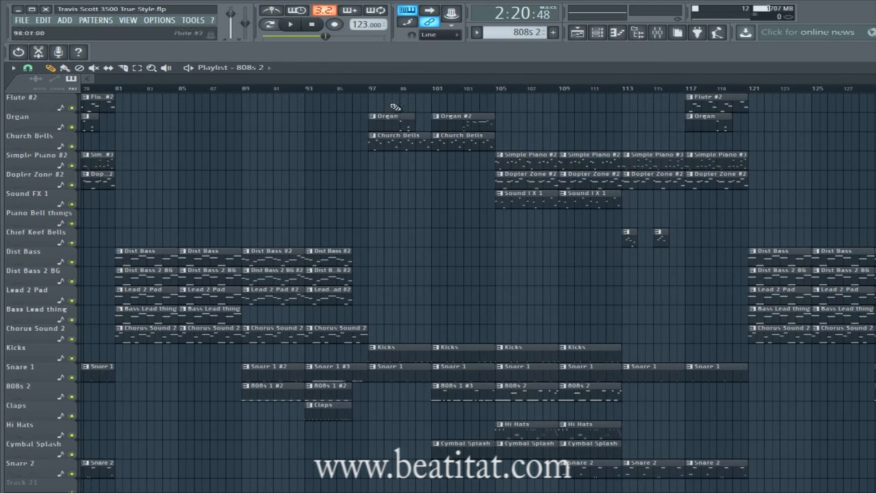
{"action": "left_click", "coordinate": [369, 90]}
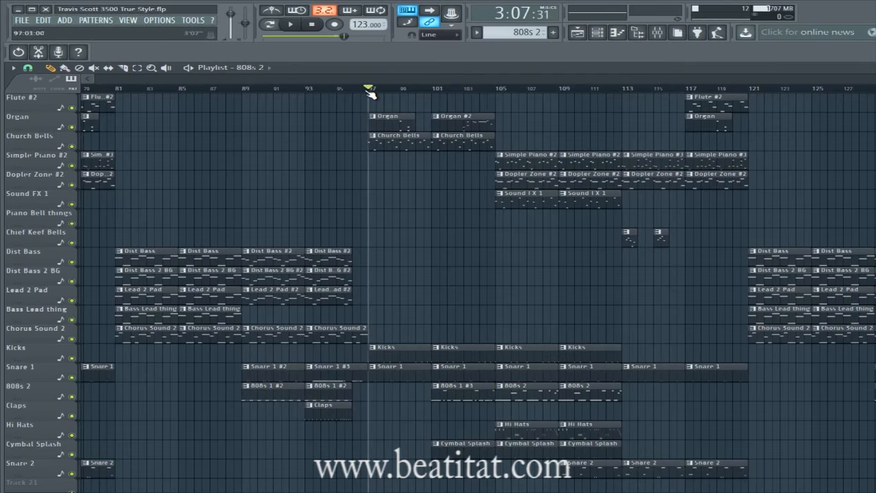
{"action": "mouse_move", "coordinate": [373, 92]}
{"action": "left_mouse_down"}
{"action": "mouse_move", "coordinate": [457, 91]}
{"action": "mouse_move", "coordinate": [374, 96]}
{"action": "left_mouse_up"}
Trace the remaining sections of the arrangement with the playhead, ending at bar 121.
{"action": "left_click_drag", "start_coordinate": [875, 81], "coordinate": [875, 82]}
{"action": "left_click_drag", "start_coordinate": [600, 101], "coordinate": [504, 101]}
{"action": "scroll", "coordinate": [546, 89], "scroll_direction": "down", "scroll_amount": 3}
{"action": "left_click_drag", "start_coordinate": [253, 88], "coordinate": [802, 102]}
{"action": "left_click", "coordinate": [232, 87]}
{"action": "left_click_drag", "start_coordinate": [409, 89], "coordinate": [849, 100]}
{"action": "left_click_drag", "start_coordinate": [566, 90], "coordinate": [818, 102]}
Compare the repeating sections across the whole arrangement, briefly checking the list of available clip sources.
{"action": "left_click_drag", "start_coordinate": [660, 80], "coordinate": [180, 90]}
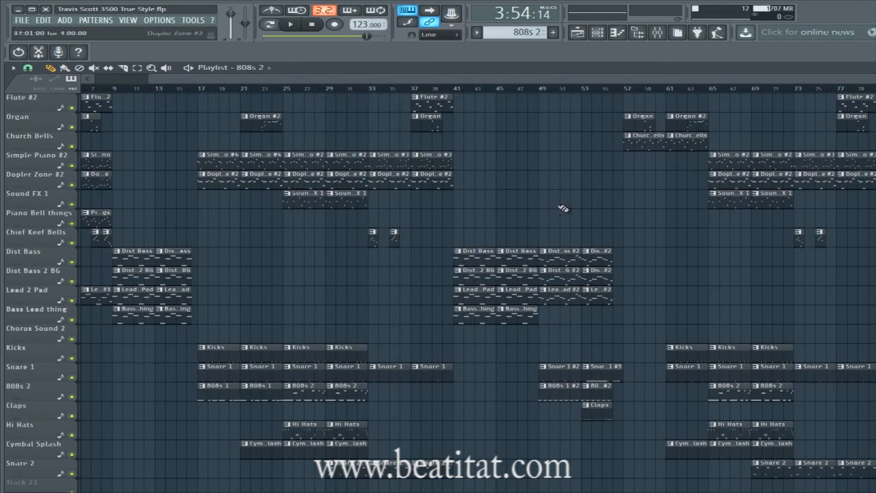
{"action": "left_click_drag", "start_coordinate": [668, 79], "coordinate": [765, 70]}
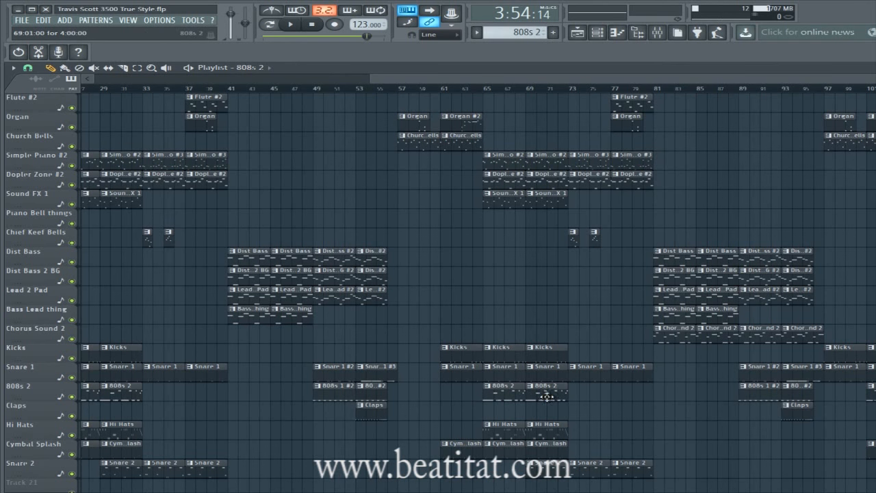
{"action": "left_click_drag", "start_coordinate": [614, 80], "coordinate": [875, 80]}
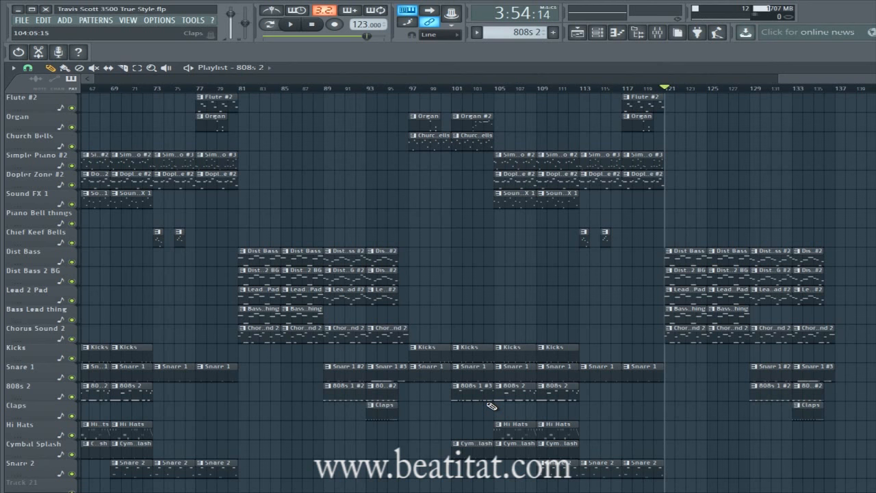
{"action": "left_click", "coordinate": [270, 70]}
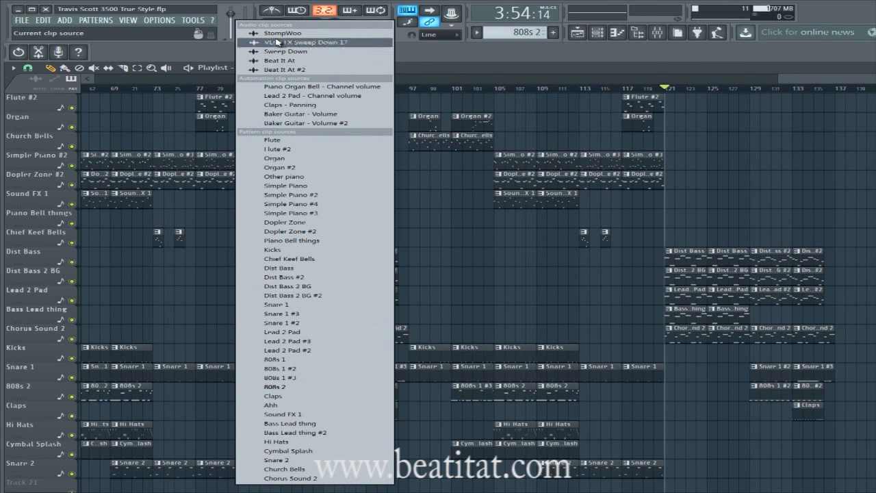
{"action": "left_click", "coordinate": [541, 65]}
{"action": "left_click_drag", "start_coordinate": [810, 81], "coordinate": [874, 78]}
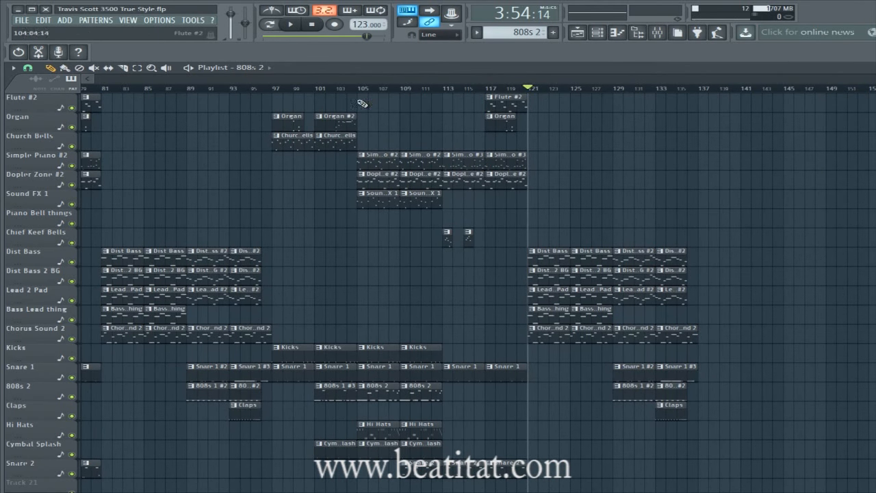
{"action": "left_click_drag", "start_coordinate": [875, 78], "coordinate": [86, 78]}
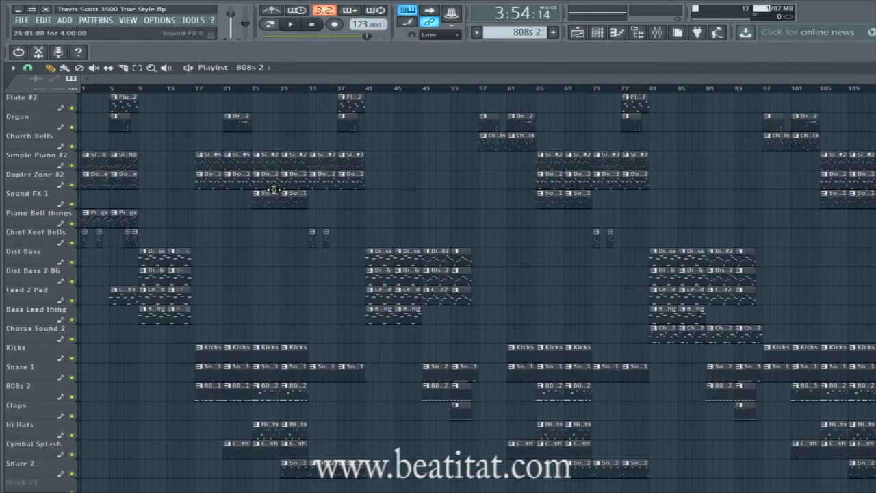
Sweep the playhead through the sections ending at bars 41, 57 and 81 to compare their structure.
{"action": "left_click_drag", "start_coordinate": [86, 89], "coordinate": [301, 94]}
{"action": "left_click_drag", "start_coordinate": [359, 111], "coordinate": [366, 114]}
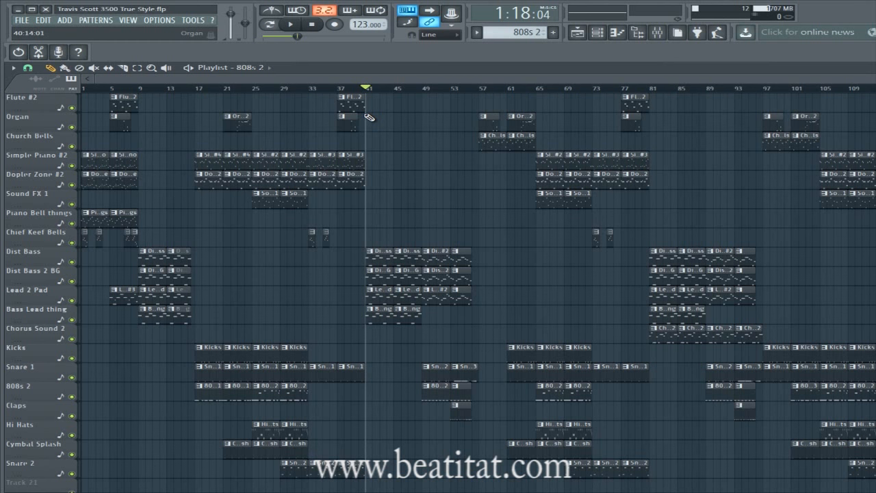
{"action": "left_click_drag", "start_coordinate": [375, 89], "coordinate": [485, 117]}
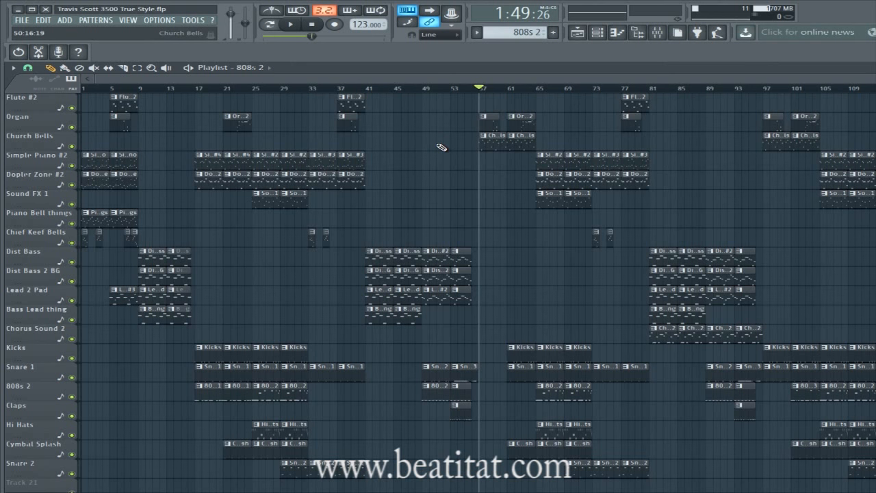
{"action": "left_click_drag", "start_coordinate": [554, 88], "coordinate": [656, 93]}
{"action": "left_click_drag", "start_coordinate": [486, 89], "coordinate": [649, 90]}
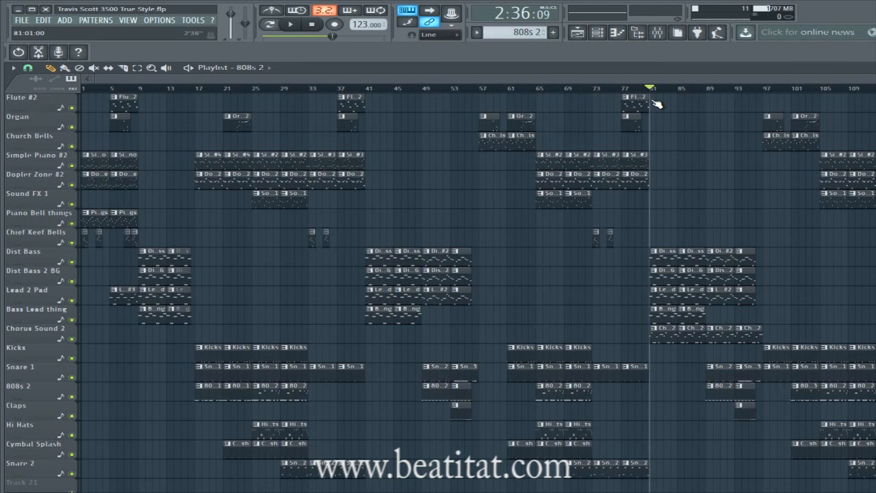
Go through bars 57 to 81 again with the playhead, stopping around bars 63 and 64 before reaching bar 81.
{"action": "left_click_drag", "start_coordinate": [481, 90], "coordinate": [527, 96]}
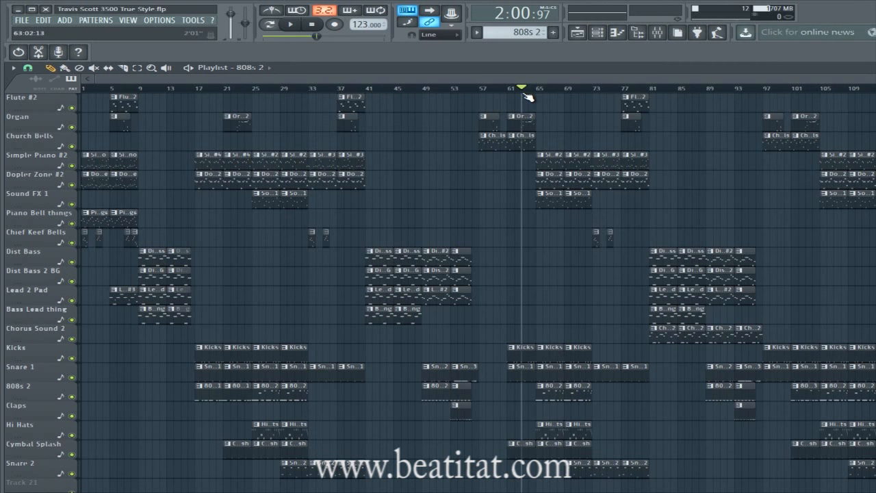
{"action": "left_click_drag", "start_coordinate": [543, 89], "coordinate": [533, 89]}
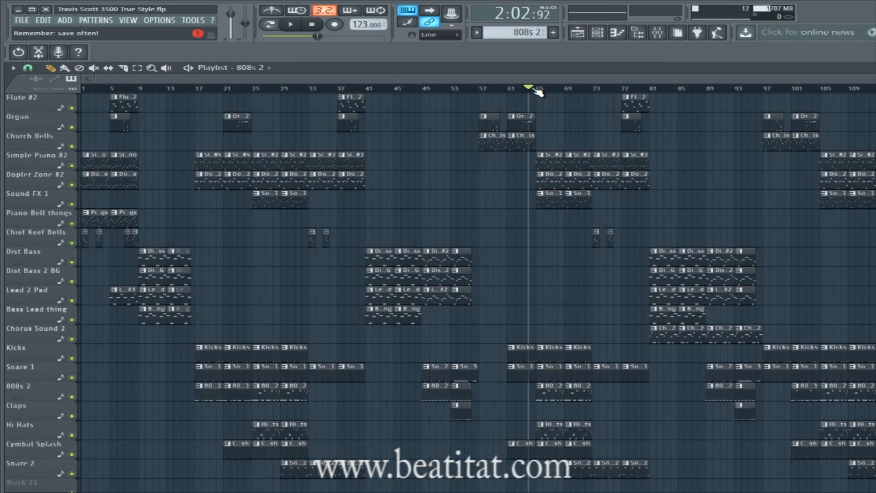
{"action": "mouse_move", "coordinate": [538, 93]}
{"action": "left_mouse_down"}
{"action": "mouse_move", "coordinate": [483, 96]}
{"action": "mouse_move", "coordinate": [630, 137]}
{"action": "mouse_move", "coordinate": [525, 138]}
{"action": "mouse_move", "coordinate": [651, 136]}
{"action": "left_mouse_up"}
Examine the StompWoo, Ahh and Sweep Down clips and the panning and volume envelopes below the drum tracks.
{"action": "left_click_drag", "start_coordinate": [653, 80], "coordinate": [875, 80]}
{"action": "scroll", "coordinate": [568, 358], "scroll_direction": "down", "scroll_amount": 5}
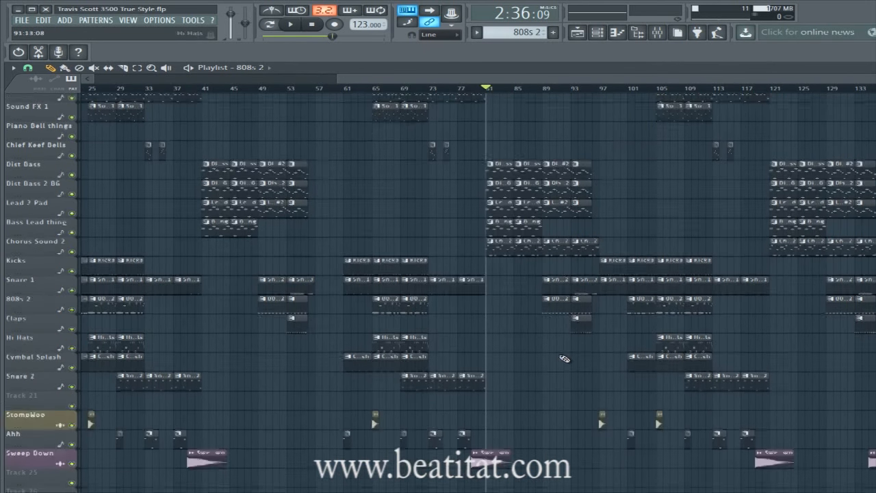
{"action": "scroll", "coordinate": [483, 452], "scroll_direction": "up", "scroll_amount": 5}
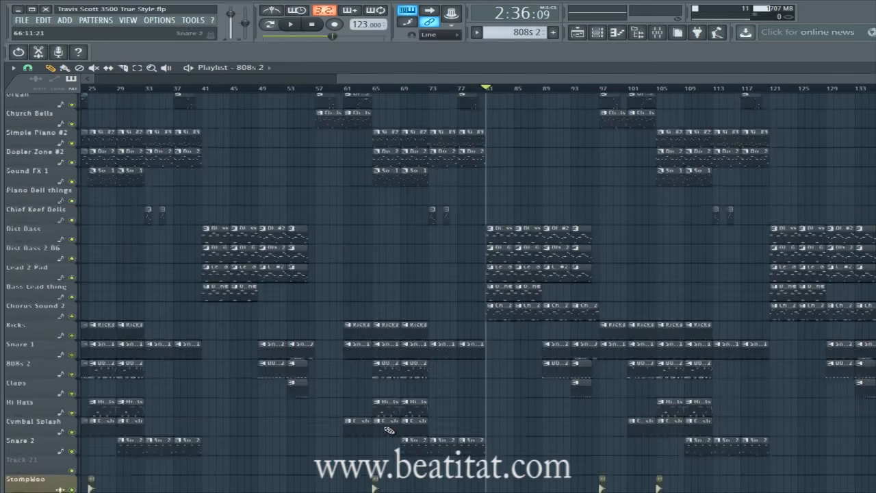
{"action": "scroll", "coordinate": [487, 449], "scroll_direction": "down", "scroll_amount": 8}
{"action": "scroll", "coordinate": [411, 397], "scroll_direction": "down", "scroll_amount": 6}
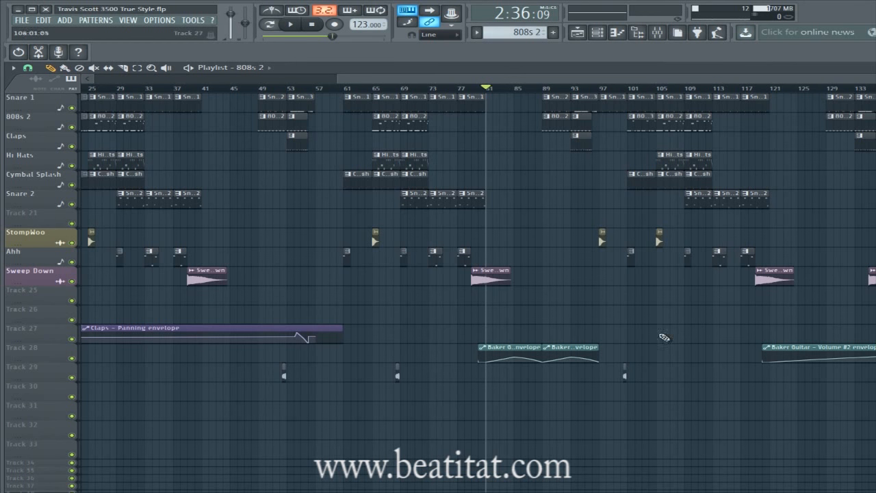
{"action": "scroll", "coordinate": [535, 356], "scroll_direction": "up", "scroll_amount": 4}
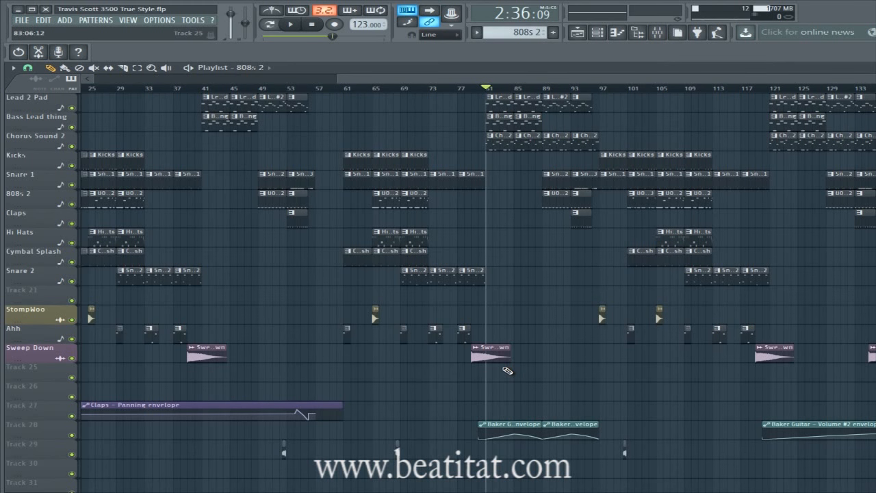
Play the song from bar 77 to hear the Sweep Down transition, and stop playback.
{"action": "left_click", "coordinate": [457, 89]}
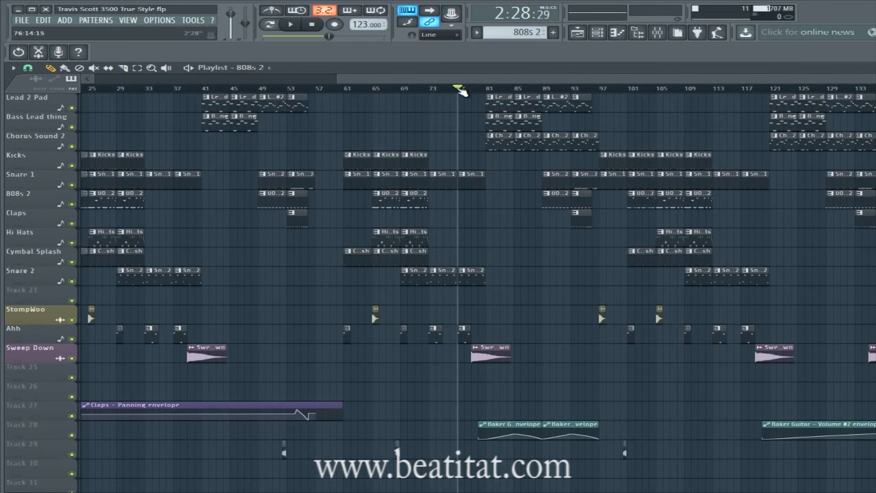
{"action": "key", "text": "space"}
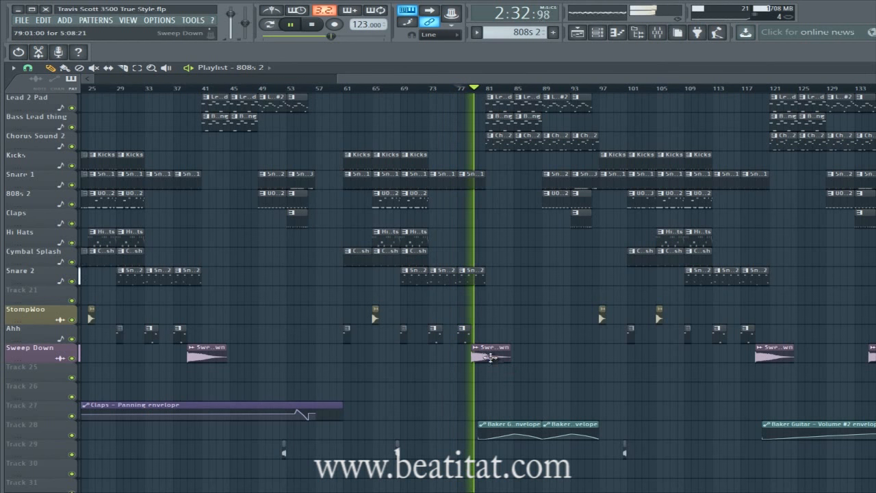
{"action": "scroll", "coordinate": [484, 246], "scroll_direction": "up", "scroll_amount": 7}
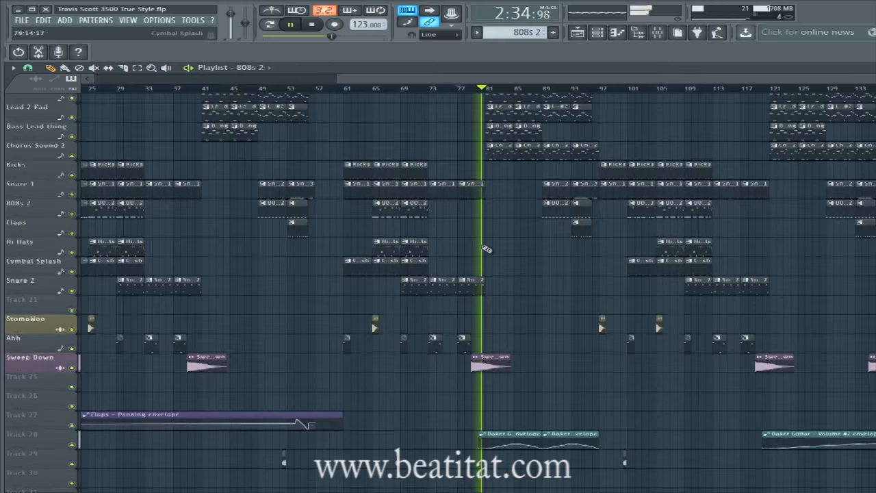
{"action": "key", "text": "space"}
{"action": "scroll", "coordinate": [484, 243], "scroll_direction": "down", "scroll_amount": 8}
{"action": "scroll", "coordinate": [196, 244], "scroll_direction": "up", "scroll_amount": 5}
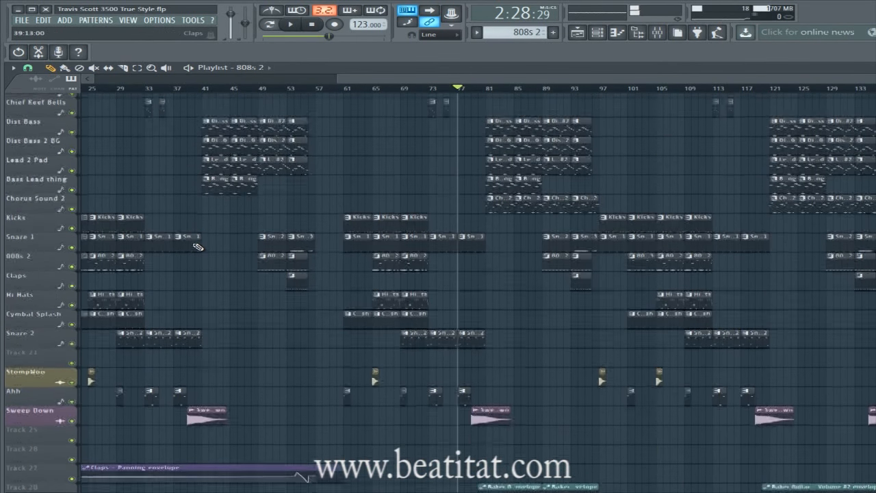
Play the ending of the song from bar 133 through the final Sweep Down clip, and stop playback.
{"action": "left_click_drag", "start_coordinate": [606, 78], "coordinate": [875, 113]}
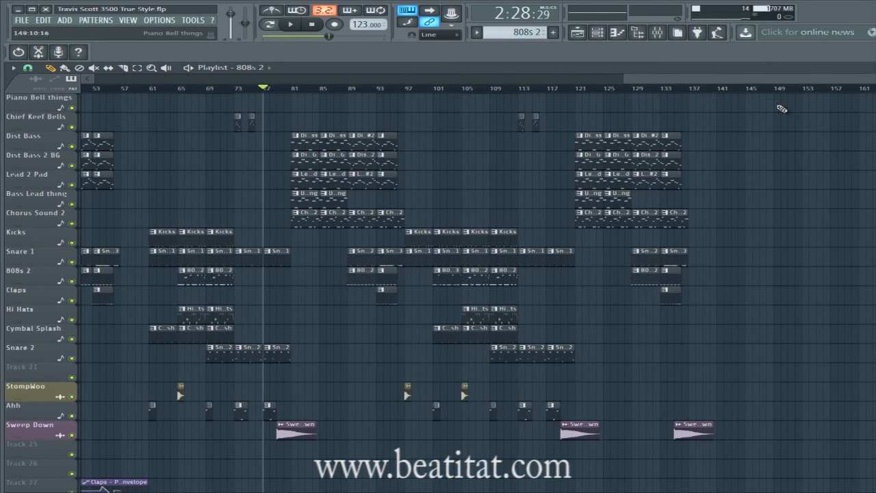
{"action": "left_click", "coordinate": [661, 89]}
{"action": "key", "text": "space"}
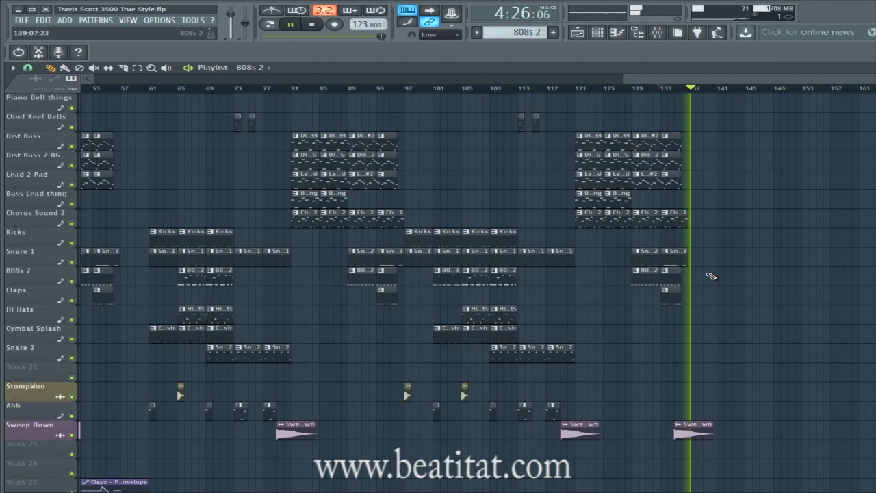
{"action": "key", "text": "space"}
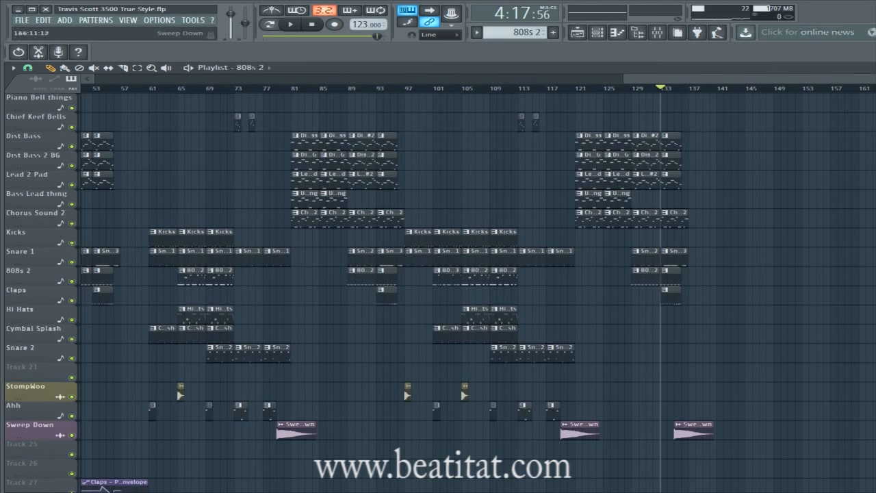
Open the Ahh pattern used at bar 77, audition its vocal hit, and return to the playlist.
{"action": "left_click_drag", "start_coordinate": [670, 78], "coordinate": [240, 106]}
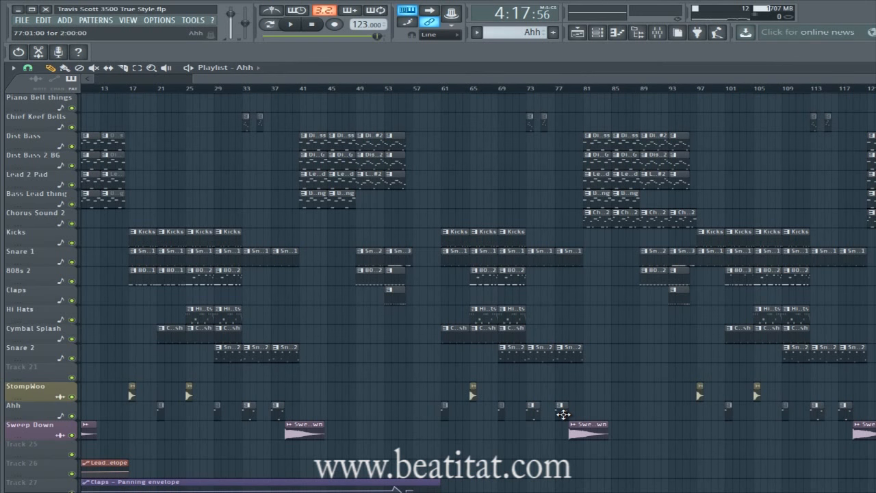
{"action": "double_click", "coordinate": [563, 413]}
{"action": "key", "text": "space"}
{"action": "left_click_drag", "start_coordinate": [335, 82], "coordinate": [10, 146]}
{"action": "key", "text": "space"}
{"action": "key", "text": "Escape"}
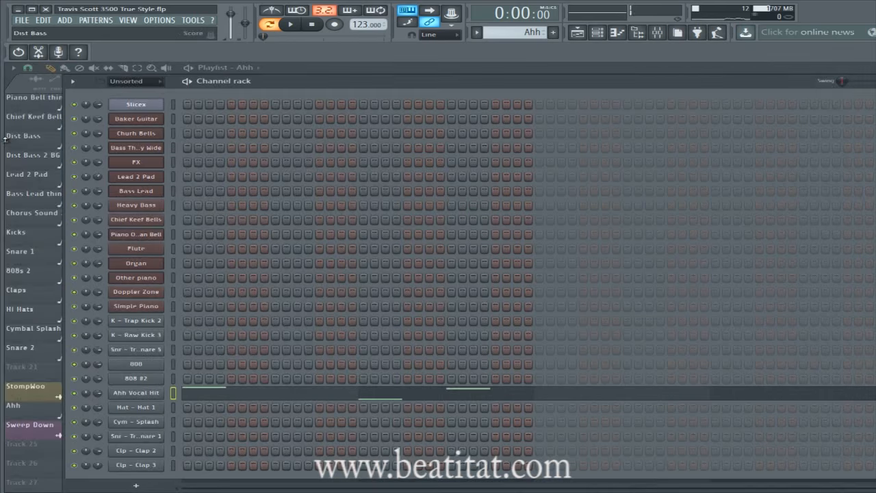
{"action": "left_click", "coordinate": [277, 73]}
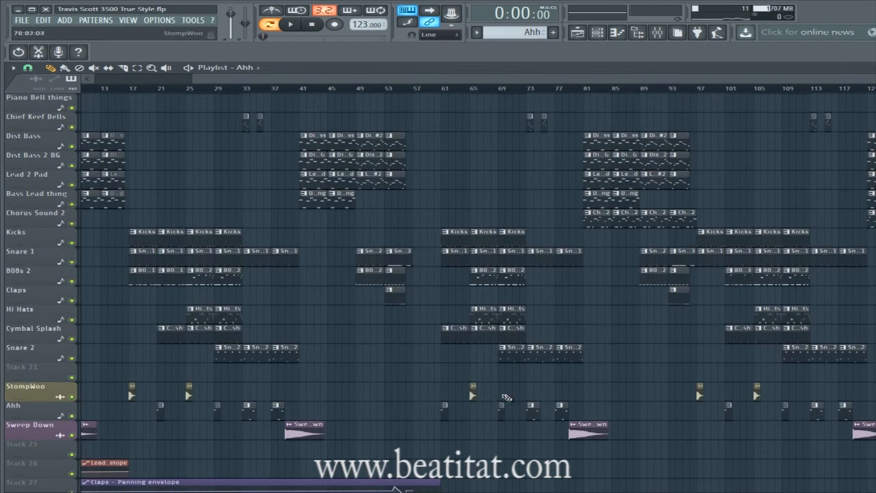
View the sample settings of the StompWoo clip at bar 65, close them, and place the playhead at that bar.
{"action": "double_click", "coordinate": [473, 396]}
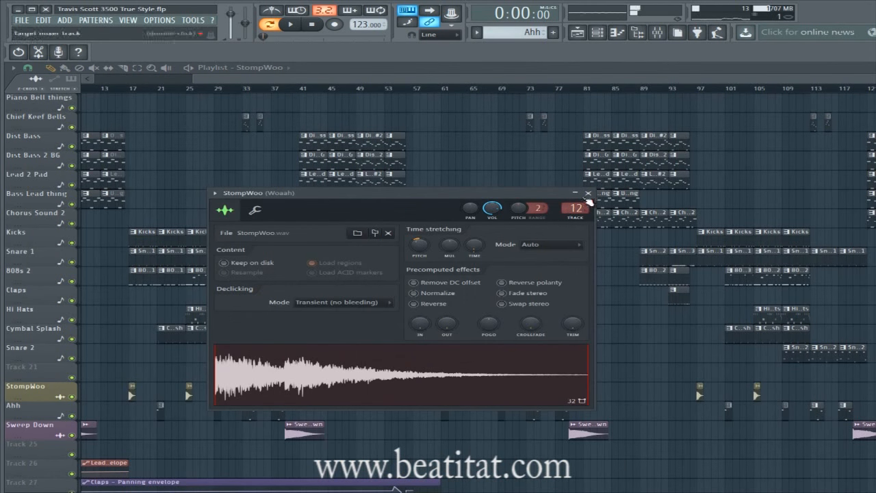
{"action": "left_click", "coordinate": [587, 193]}
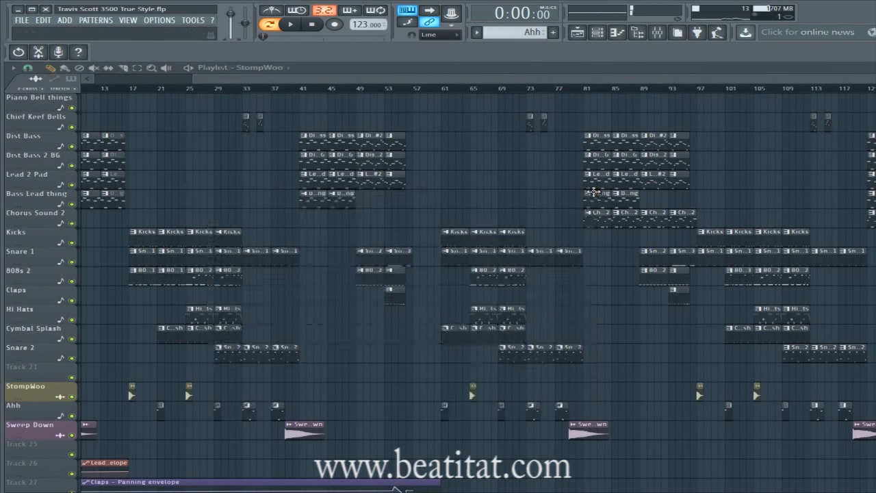
{"action": "left_click", "coordinate": [442, 92]}
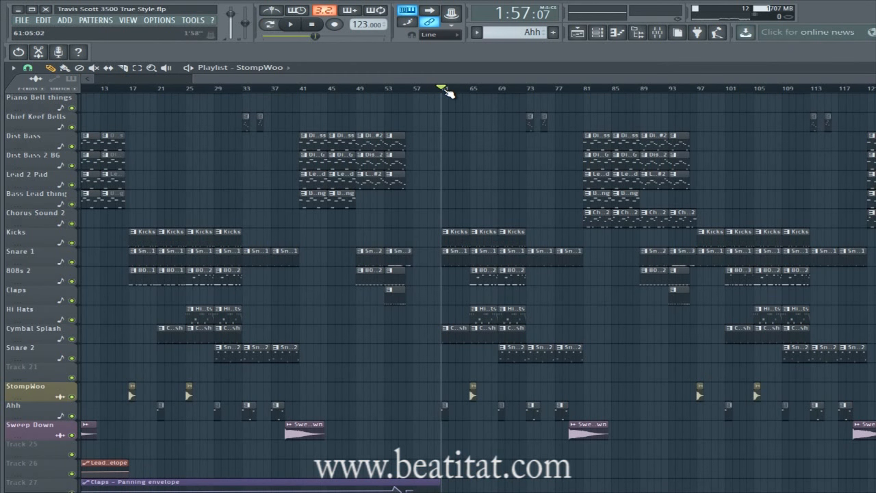
{"action": "left_click_drag", "start_coordinate": [479, 85], "coordinate": [475, 90]}
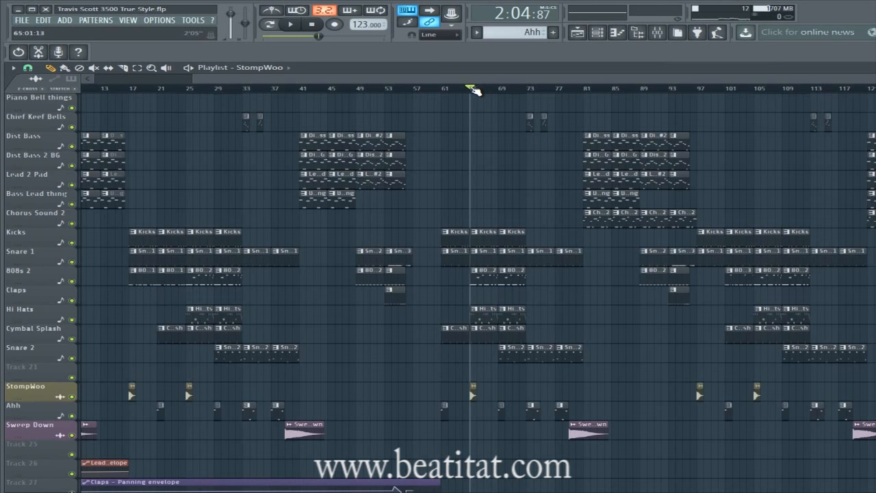
Play the song from bar 65 to hear the StompWoo hit, and stop playback.
{"action": "key", "text": "space"}
{"action": "key", "text": "space"}
Select the melodic clips from Flute #2 down to Chief Keef Bells, from bar 17 onward, and look over the selection.
{"action": "scroll", "coordinate": [570, 186], "scroll_direction": "up", "scroll_amount": 6}
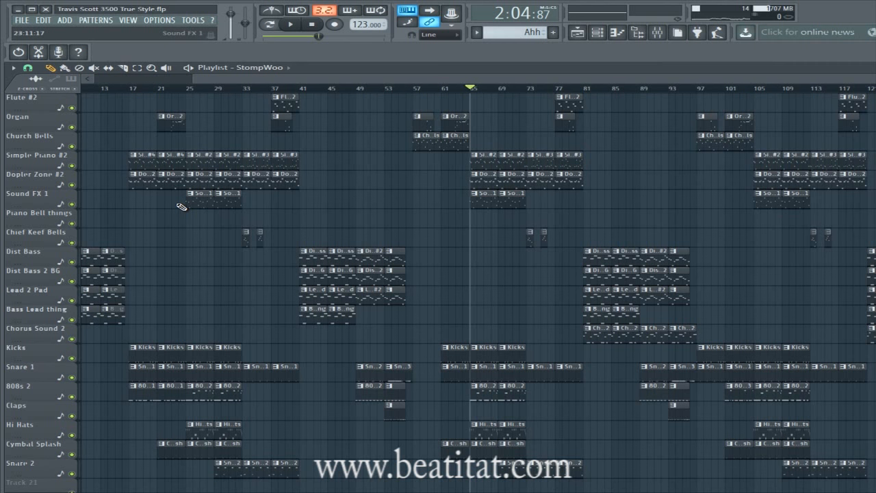
{"action": "key", "text": "e"}
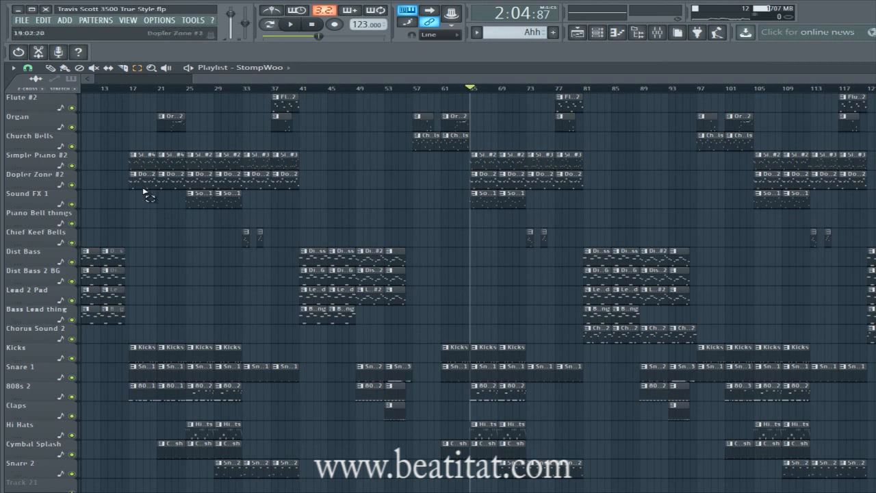
{"action": "left_click_drag", "start_coordinate": [875, 219], "coordinate": [122, 91]}
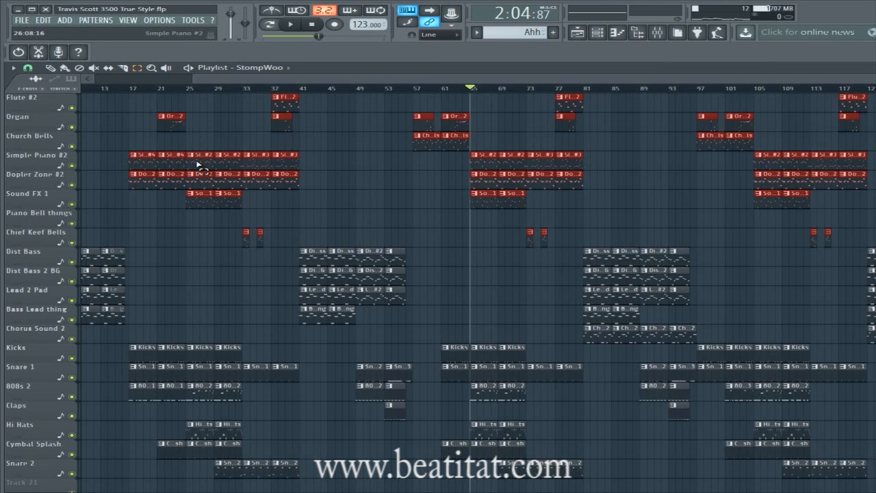
{"action": "left_click_drag", "start_coordinate": [193, 81], "coordinate": [86, 81]}
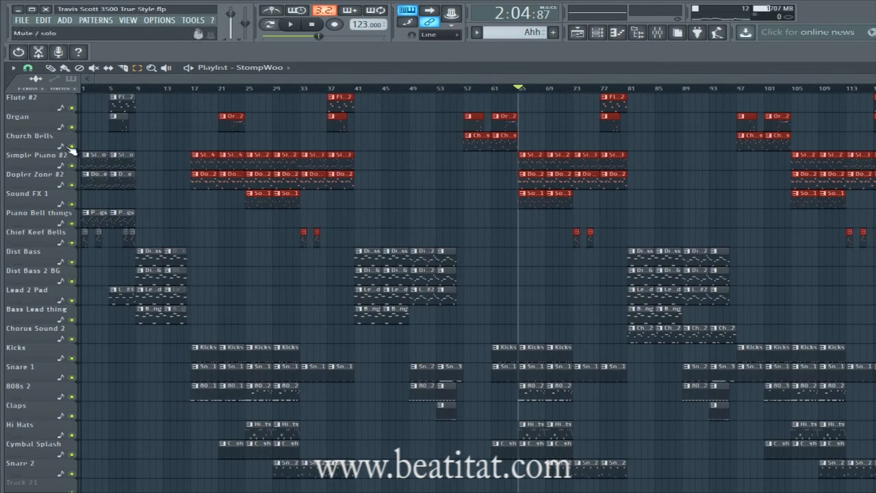
{"action": "left_click_drag", "start_coordinate": [617, 80], "coordinate": [438, 123]}
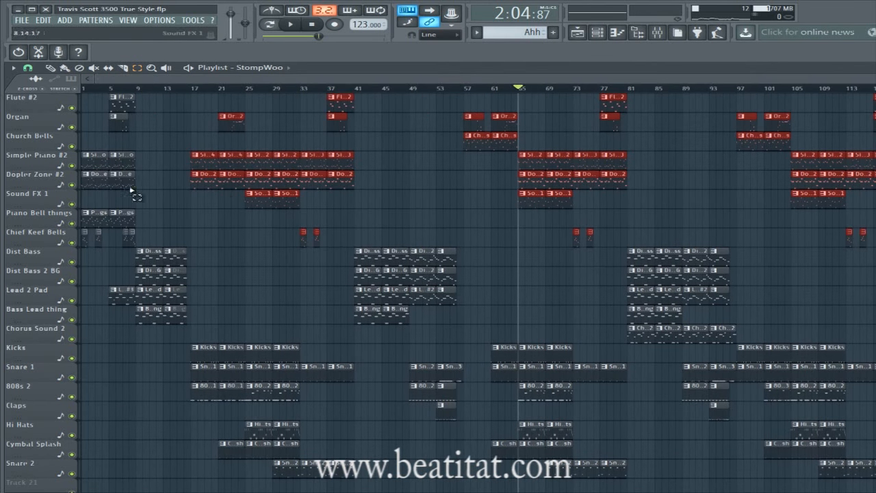
Replace the selection with the hook clips on the Dist Bass through Chorus Sound 2 tracks, from bar 9 onward.
{"action": "left_click", "coordinate": [215, 223]}
{"action": "left_click_drag", "start_coordinate": [138, 249], "coordinate": [875, 339]}
{"action": "scroll", "coordinate": [759, 120], "scroll_direction": "right", "scroll_amount": 5}
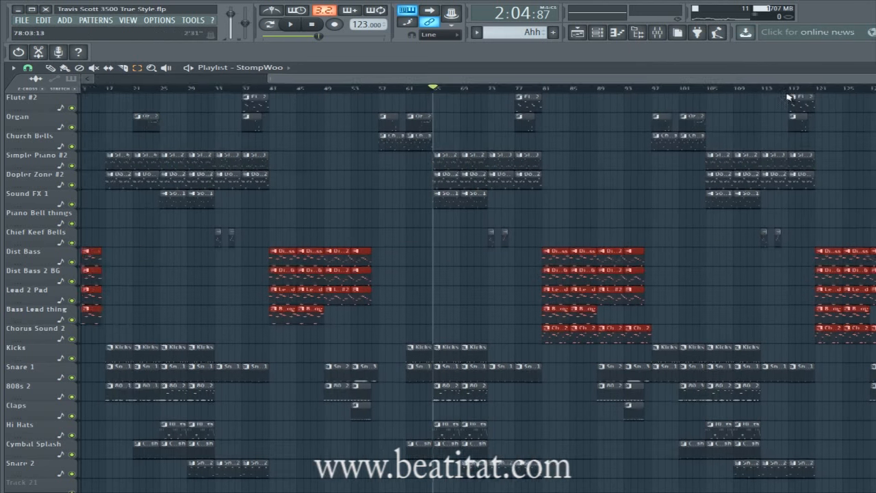
{"action": "scroll", "coordinate": [758, 120], "scroll_direction": "left", "scroll_amount": 5}
Select the drum clips from Kicks to Snare 2, then the StompWoo, Ahh and Sweep Down clips, and clear the selection.
{"action": "left_click_drag", "start_coordinate": [158, 345], "coordinate": [875, 474]}
{"action": "scroll", "coordinate": [415, 272], "scroll_direction": "down", "scroll_amount": 3}
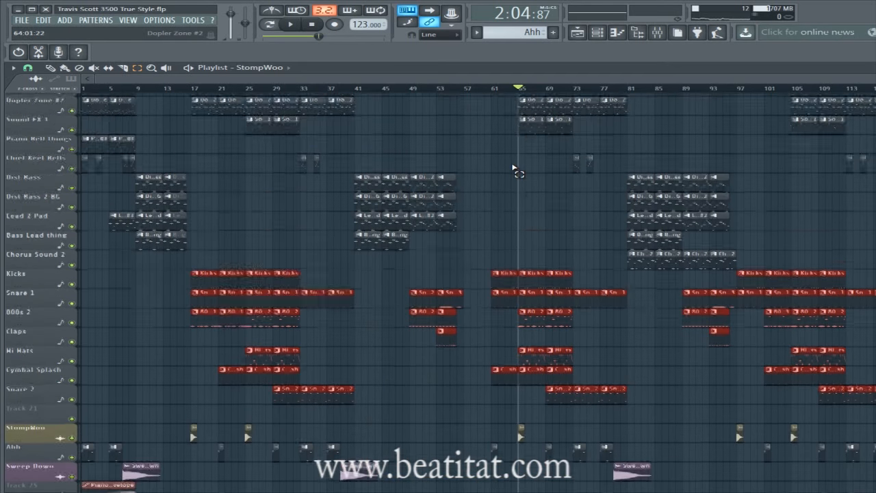
{"action": "left_click", "coordinate": [161, 373]}
{"action": "left_click_drag", "start_coordinate": [85, 388], "coordinate": [875, 437]}
{"action": "left_click", "coordinate": [211, 433]}
Select the automation clips on tracks 25 to 28, then the short effect clips on track 29.
{"action": "scroll", "coordinate": [188, 426], "scroll_direction": "down", "scroll_amount": 3}
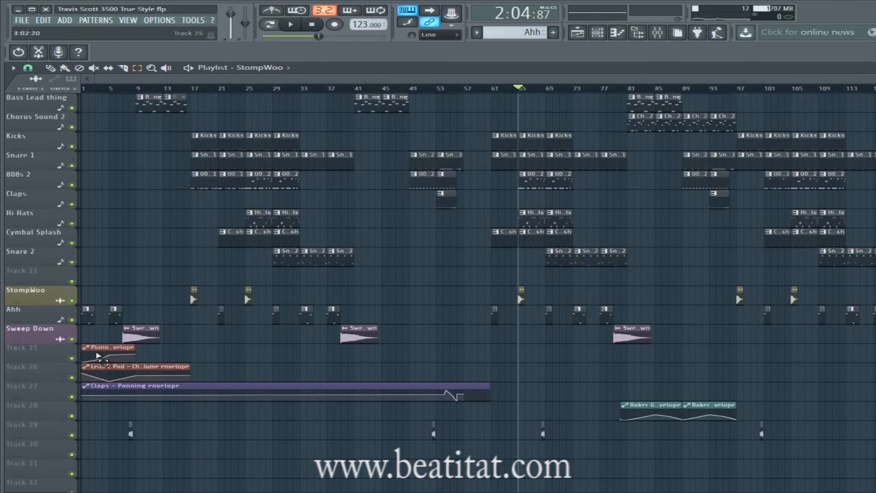
{"action": "left_click_drag", "start_coordinate": [103, 323], "coordinate": [384, 459]}
{"action": "left_click", "coordinate": [374, 452]}
{"action": "left_click_drag", "start_coordinate": [875, 412], "coordinate": [87, 358]}
{"action": "left_click_drag", "start_coordinate": [259, 79], "coordinate": [282, 137]}
{"action": "left_click", "coordinate": [401, 370]}
{"action": "left_click_drag", "start_coordinate": [102, 420], "coordinate": [633, 464]}
Examine the whole arrangement from the intro to the ending, across the melody, drum, effect and automation tracks.
{"action": "scroll", "coordinate": [420, 366], "scroll_direction": "up", "scroll_amount": 6}
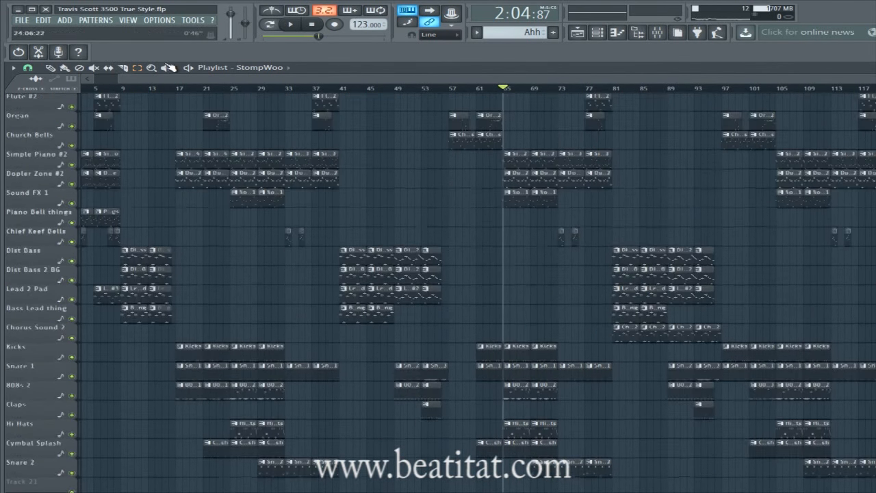
{"action": "left_click_drag", "start_coordinate": [96, 80], "coordinate": [74, 176]}
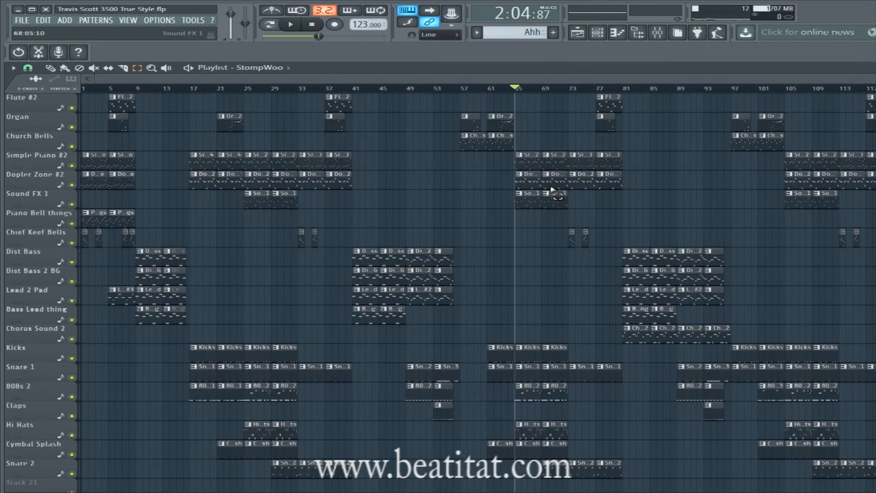
{"action": "mouse_move", "coordinate": [875, 80]}
{"action": "left_mouse_down"}
{"action": "mouse_move", "coordinate": [875, 127]}
{"action": "mouse_move", "coordinate": [875, 85]}
{"action": "left_mouse_up"}
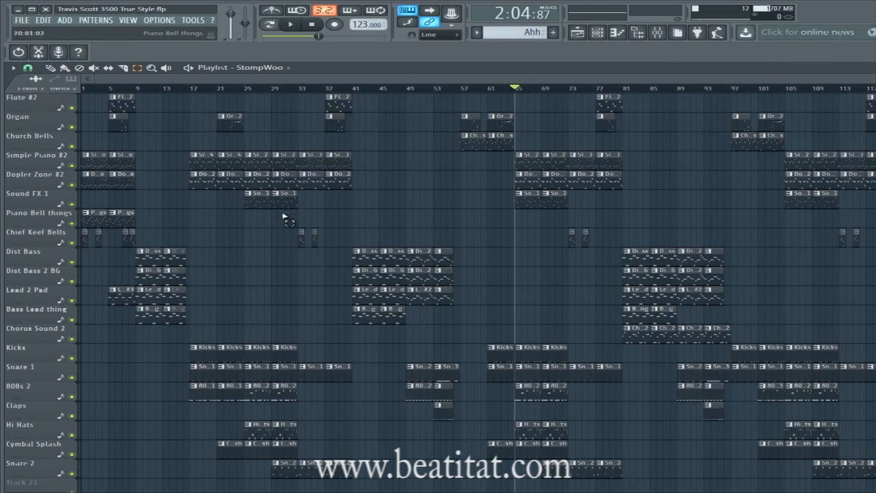
{"action": "scroll", "coordinate": [322, 219], "scroll_direction": "down", "scroll_amount": 4}
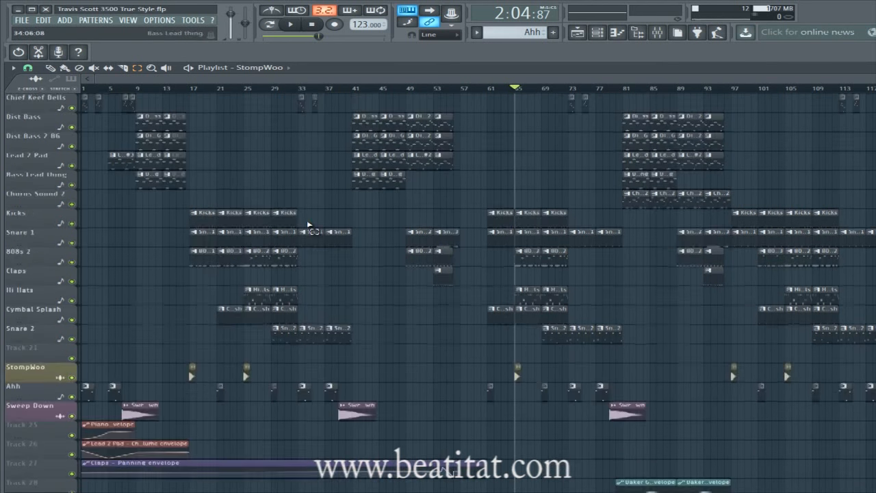
{"action": "scroll", "coordinate": [315, 226], "scroll_direction": "up", "scroll_amount": 4}
{"action": "scroll", "coordinate": [310, 229], "scroll_direction": "down", "scroll_amount": 4}
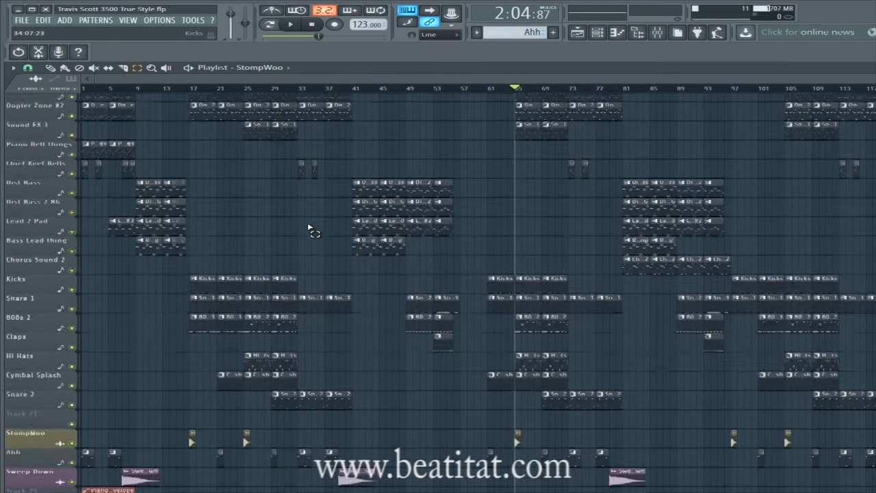
{"action": "scroll", "coordinate": [309, 230], "scroll_direction": "up", "scroll_amount": 4}
{"action": "left_click_drag", "start_coordinate": [503, 80], "coordinate": [823, 130]}
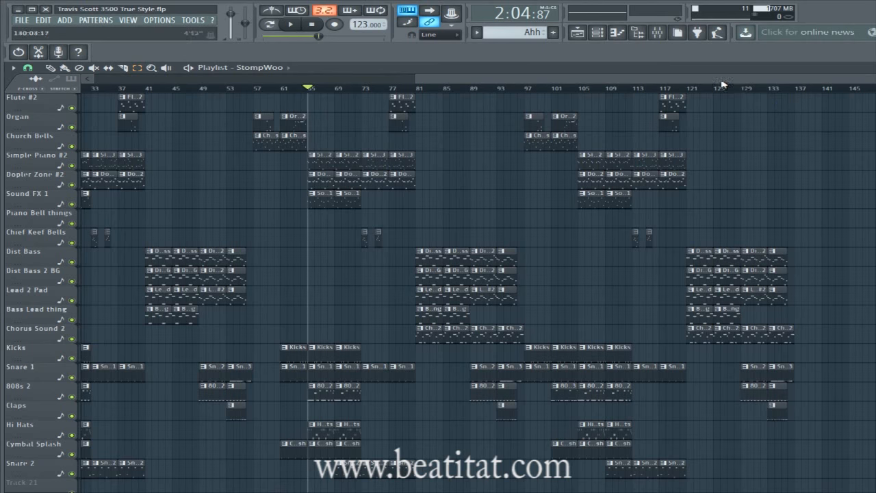
{"action": "left_click_drag", "start_coordinate": [724, 81], "coordinate": [327, 77]}
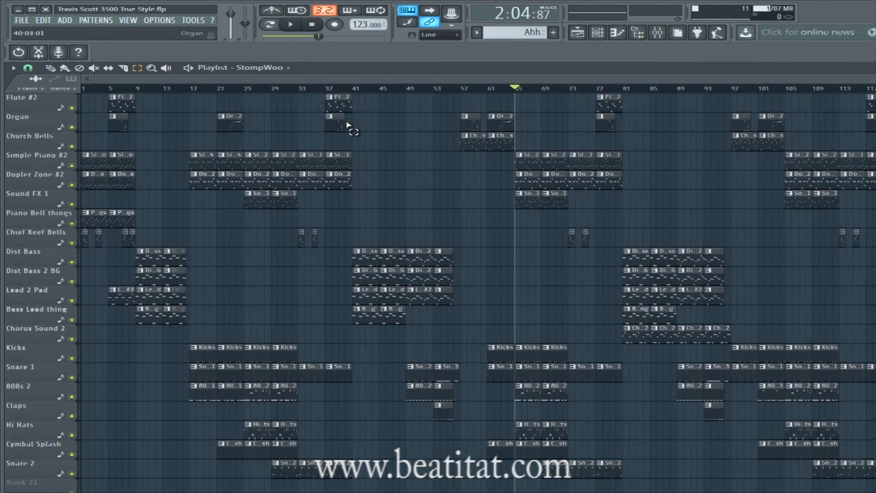
{"action": "scroll", "coordinate": [548, 308], "scroll_direction": "down", "scroll_amount": 3}
{"action": "scroll", "coordinate": [478, 319], "scroll_direction": "up", "scroll_amount": 3}
{"action": "scroll", "coordinate": [426, 319], "scroll_direction": "down", "scroll_amount": 4}
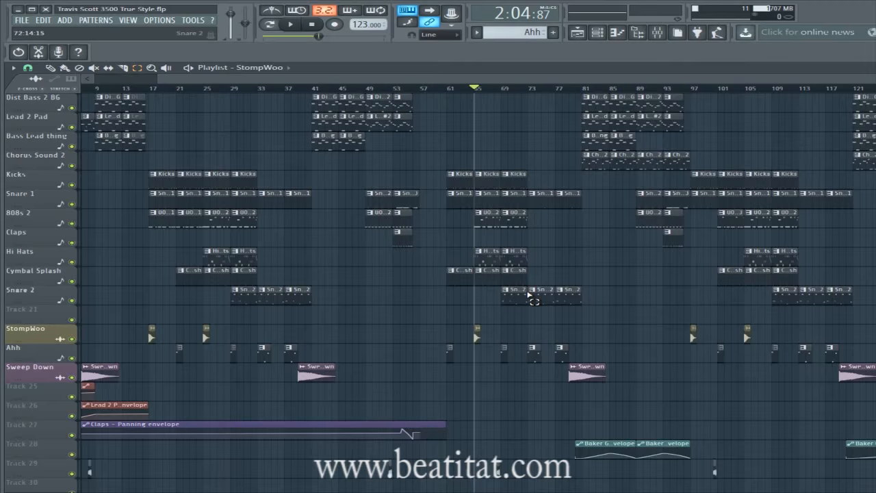
{"action": "scroll", "coordinate": [528, 296], "scroll_direction": "up", "scroll_amount": 5}
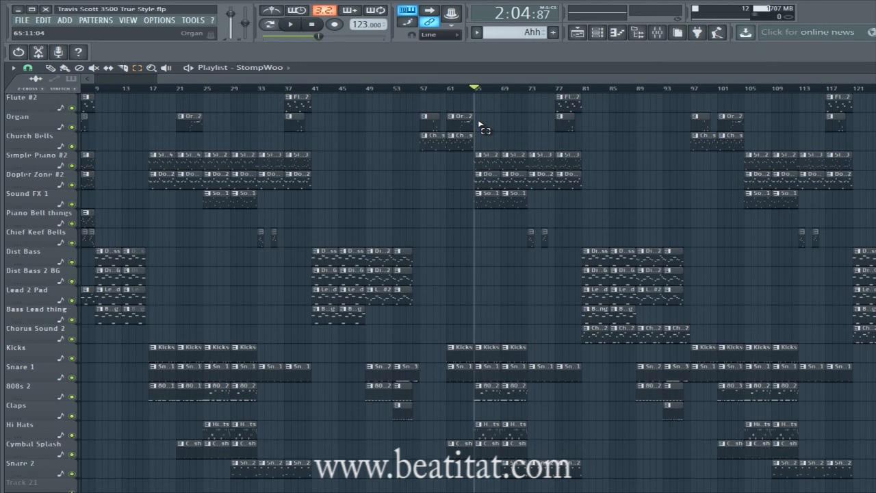
{"action": "left_click_drag", "start_coordinate": [159, 78], "coordinate": [94, 79]}
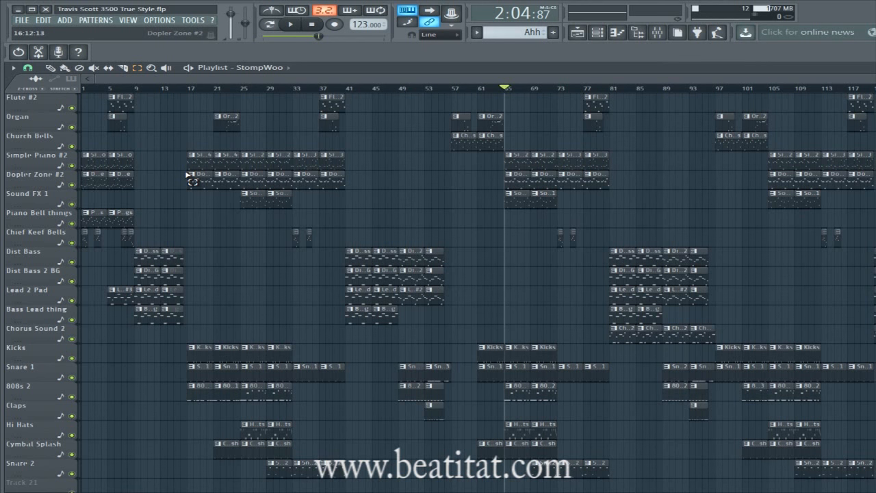
Select the Simple Piano #2 and Dopler Zone #2 clips at bars 17 and 21 one at a time.
{"action": "left_click", "coordinate": [228, 176]}
{"action": "left_click", "coordinate": [204, 164]}
{"action": "left_click", "coordinate": [228, 163]}
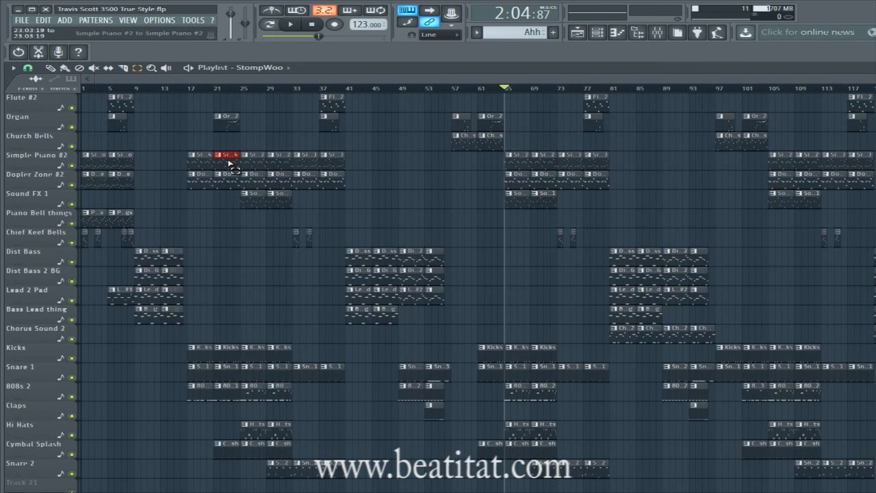
{"action": "left_click", "coordinate": [200, 176]}
{"action": "left_click", "coordinate": [201, 164]}
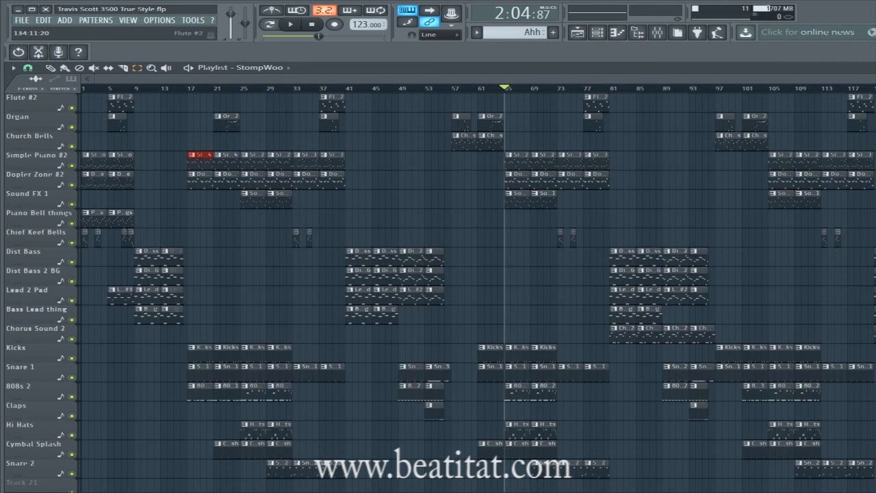
Select the verse's melodic clips in groups at bars 17–24, 25–32 and 33–40, and clear the selection.
{"action": "left_click_drag", "start_coordinate": [194, 102], "coordinate": [238, 203]}
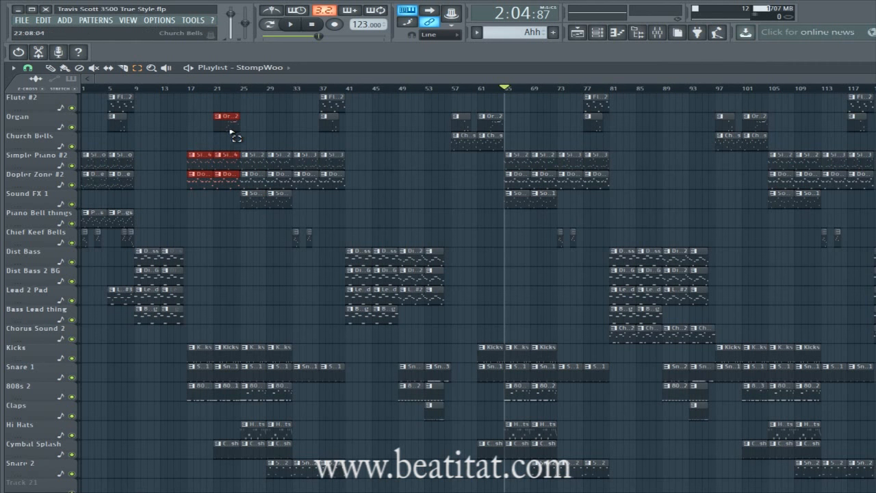
{"action": "left_click_drag", "start_coordinate": [245, 105], "coordinate": [288, 230]}
{"action": "left_click_drag", "start_coordinate": [304, 106], "coordinate": [357, 243]}
{"action": "left_click", "coordinate": [378, 193]}
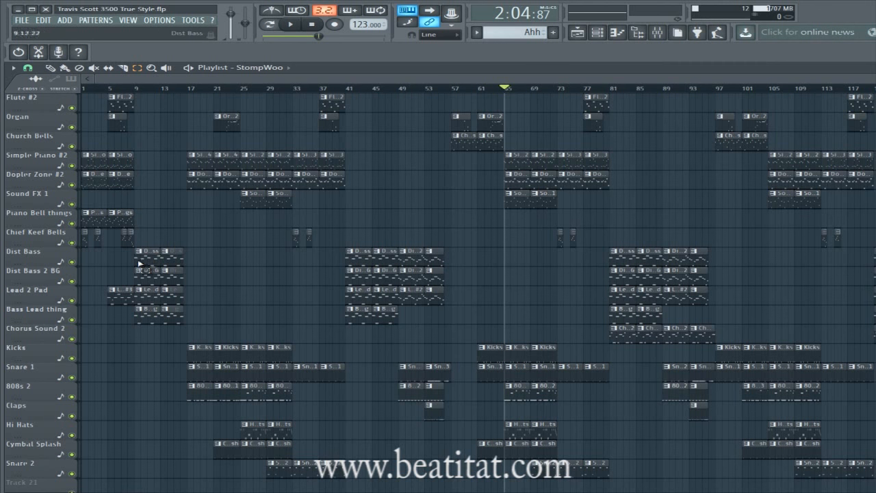
Select the intro clips at bars 1–8, the hook clips at bars 9–16 and the verse melody at bars 17–32, and clear the selection.
{"action": "left_click_drag", "start_coordinate": [135, 255], "coordinate": [83, 93]}
{"action": "left_click_drag", "start_coordinate": [139, 104], "coordinate": [173, 352]}
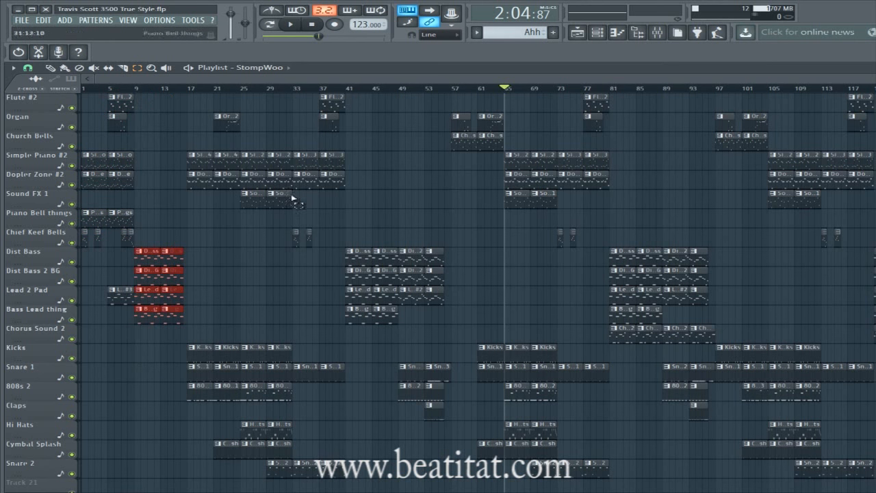
{"action": "left_click", "coordinate": [198, 111]}
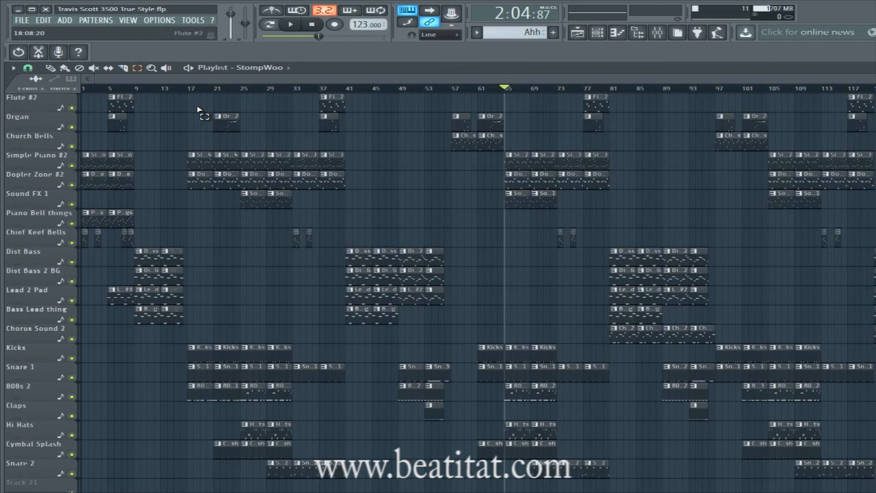
{"action": "left_click_drag", "start_coordinate": [185, 109], "coordinate": [293, 200]}
{"action": "left_click", "coordinate": [402, 192]}
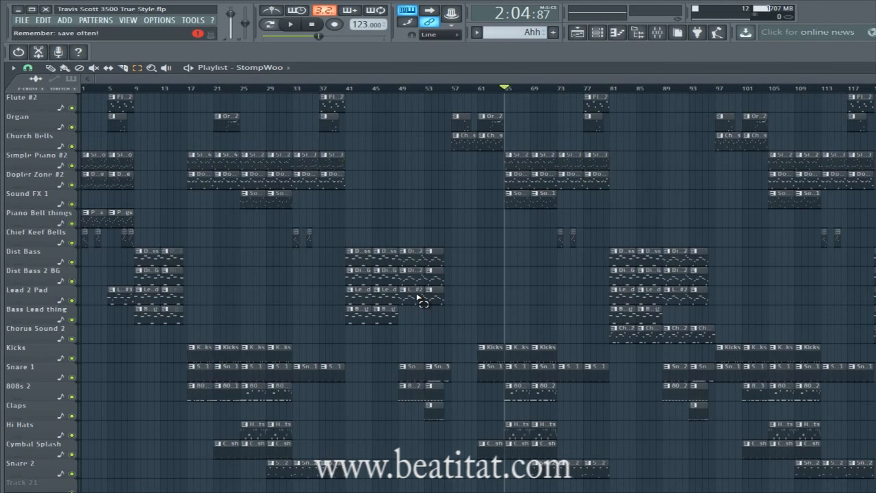
{"action": "scroll", "coordinate": [421, 299], "scroll_direction": "down", "scroll_amount": 8}
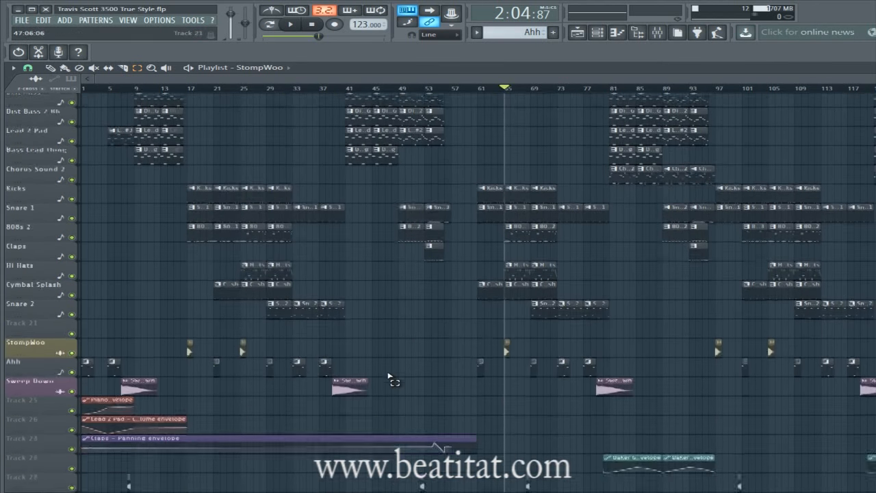
{"action": "scroll", "coordinate": [379, 393], "scroll_direction": "down", "scroll_amount": 3}
{"action": "scroll", "coordinate": [379, 393], "scroll_direction": "up", "scroll_amount": 4}
{"action": "scroll", "coordinate": [356, 397], "scroll_direction": "up", "scroll_amount": 8}
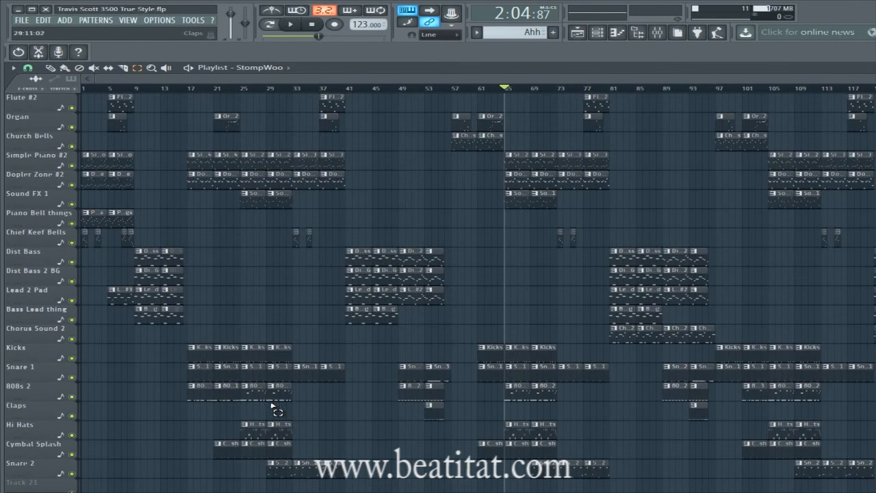